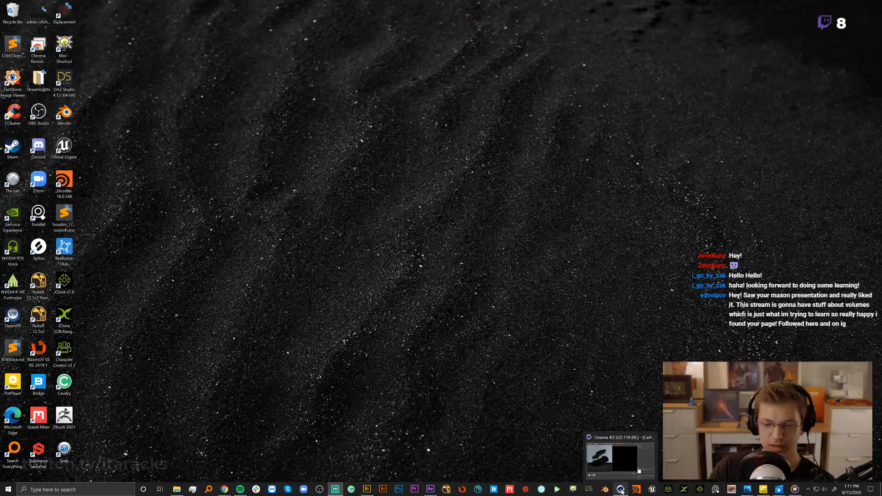
Bring up the Cinema 4D scene, open the CarFog_2019.JPG reference image over it, and enlarge the image window.
{"action": "left_click", "coordinate": [621, 491]}
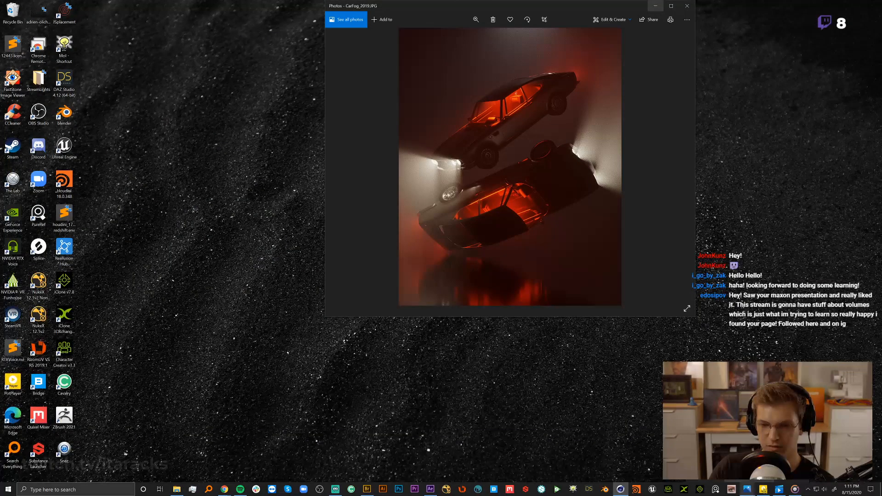
{"action": "left_click", "coordinate": [747, 489]}
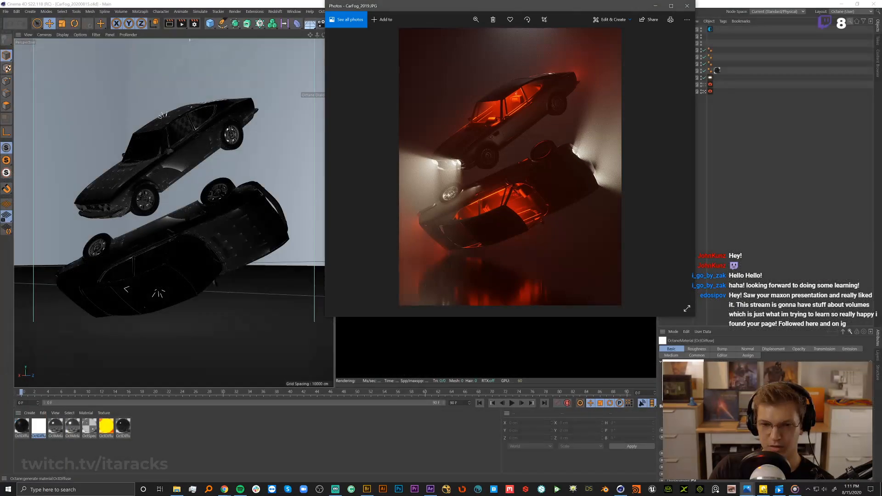
{"action": "left_click_drag", "start_coordinate": [329, 317], "coordinate": [189, 458]}
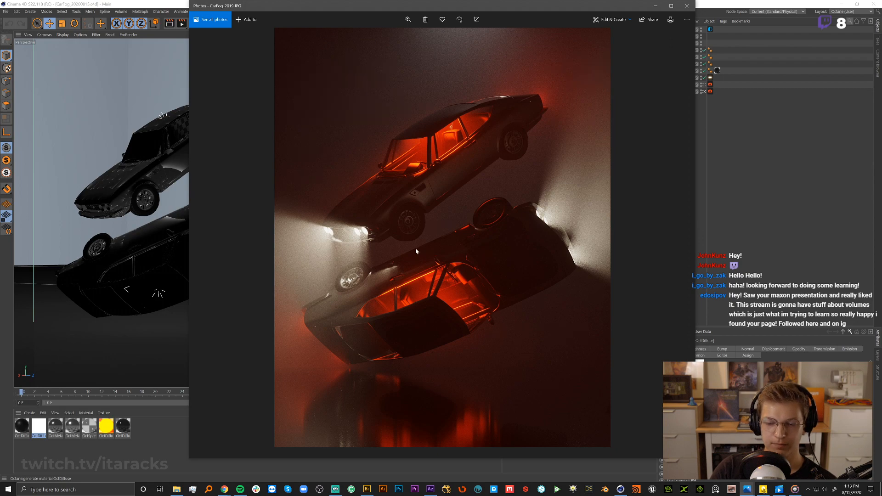
Switch to PotPlayer, seek Car_Fog_02_16x9_ProRes.mov to about 3 seconds, and compare the frame with the CarFog_2019.JPG still.
{"action": "left_click", "coordinate": [763, 488]}
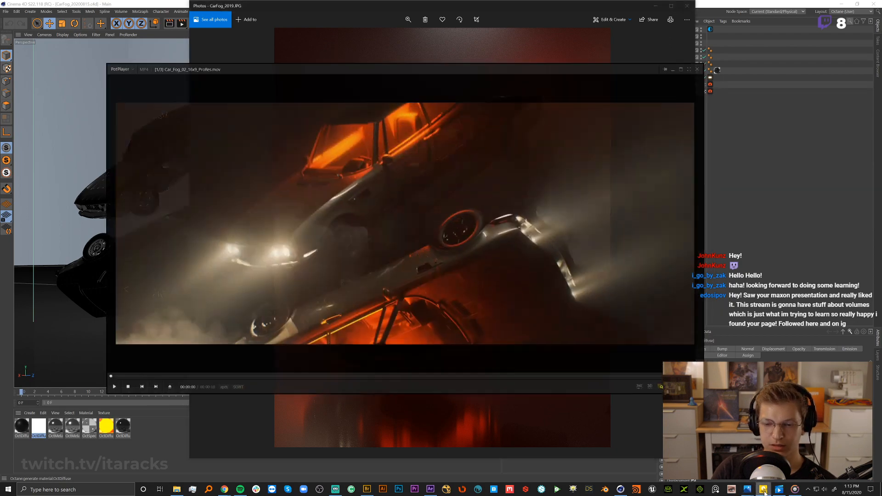
{"action": "left_click_drag", "start_coordinate": [95, 371], "coordinate": [285, 345]}
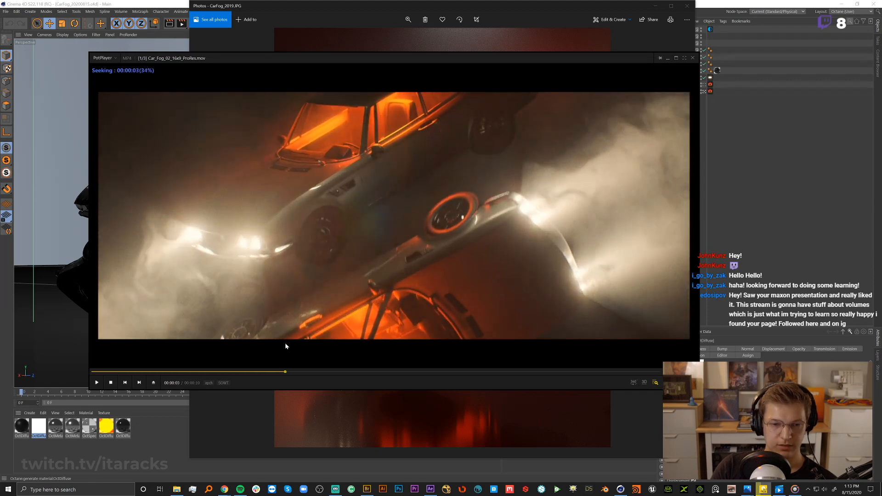
{"action": "left_click_drag", "start_coordinate": [307, 62], "coordinate": [477, 90]}
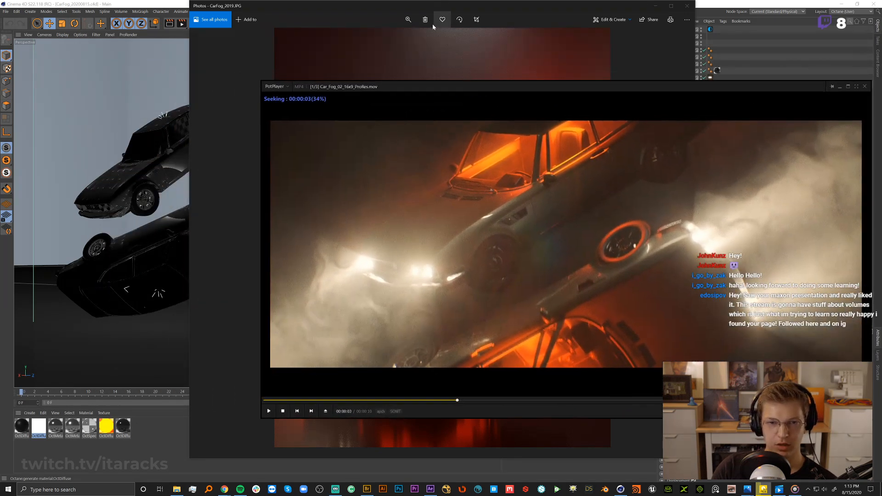
{"action": "left_click", "coordinate": [429, 72]}
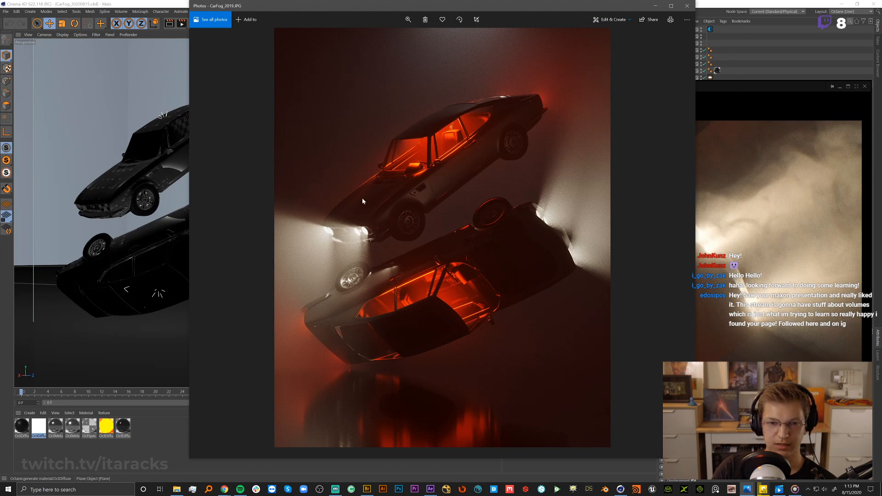
{"action": "left_click", "coordinate": [757, 92]}
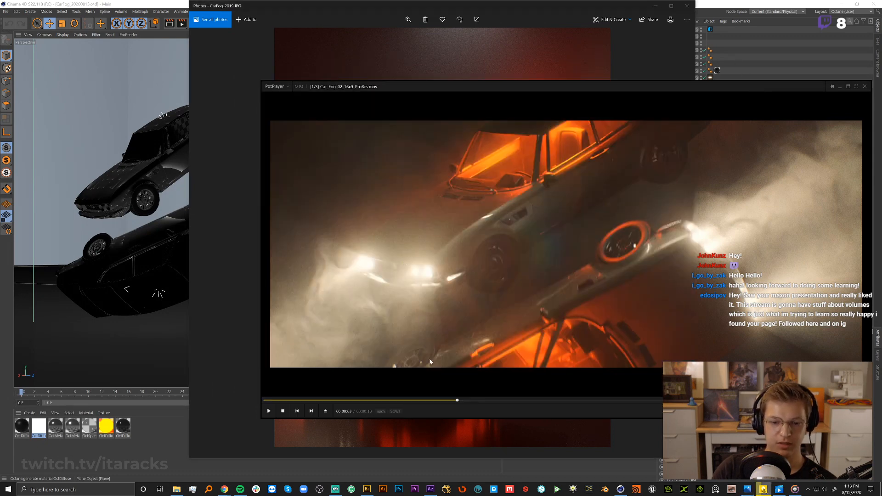
Scrub Car_Fog_02_16x9_ProRes.mov through the smoke simulation part and back to the car shot at about 2 seconds.
{"action": "left_click_drag", "start_coordinate": [459, 400], "coordinate": [585, 256]}
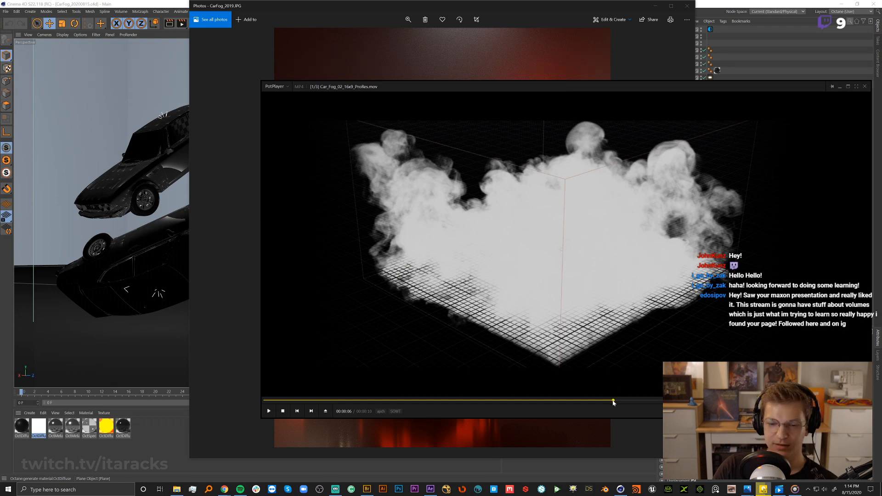
{"action": "left_click_drag", "start_coordinate": [613, 403], "coordinate": [559, 403]}
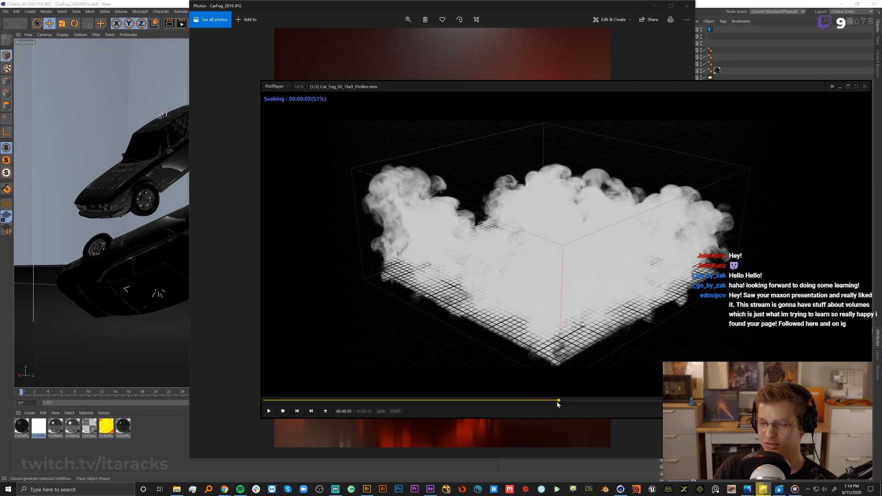
{"action": "left_click_drag", "start_coordinate": [559, 403], "coordinate": [580, 401]}
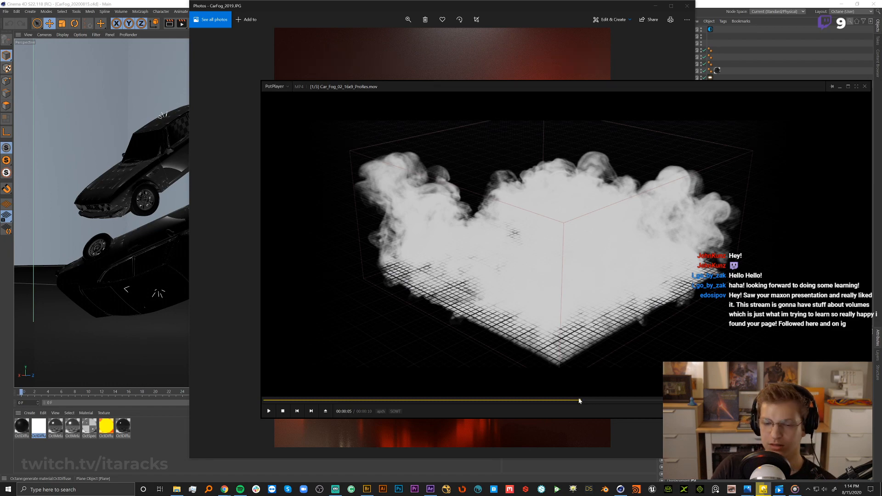
{"action": "left_click_drag", "start_coordinate": [580, 402], "coordinate": [332, 385]}
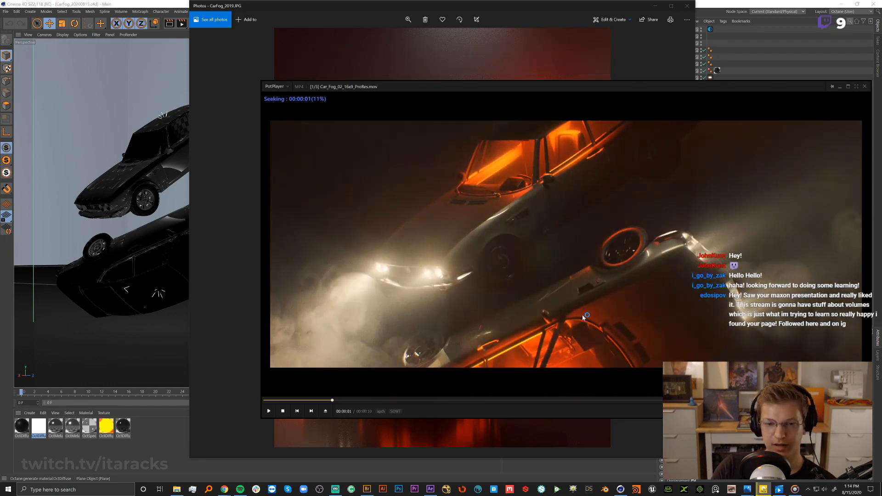
{"action": "left_click_drag", "start_coordinate": [331, 401], "coordinate": [387, 400]}
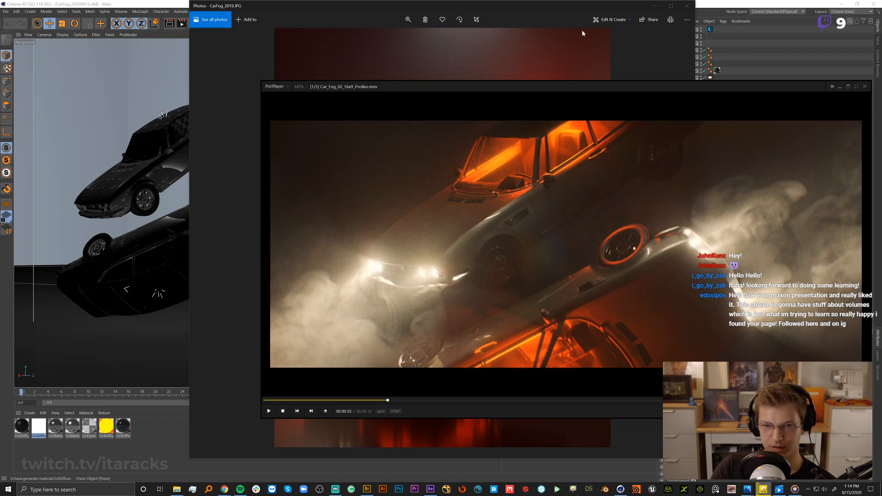
Review the CarFog_2019.JPG still again and minimize the music player, image and video windows to return to the Cinema 4D scene.
{"action": "left_click", "coordinate": [561, 7]}
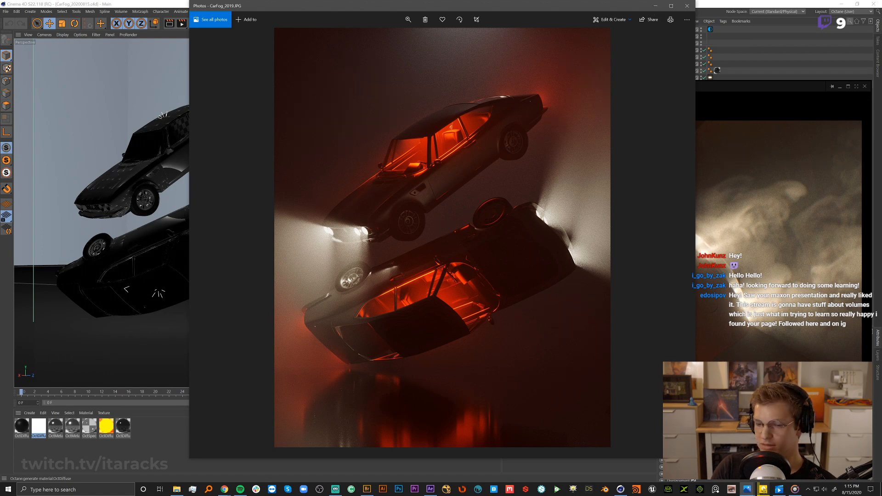
{"action": "left_click", "coordinate": [795, 489]}
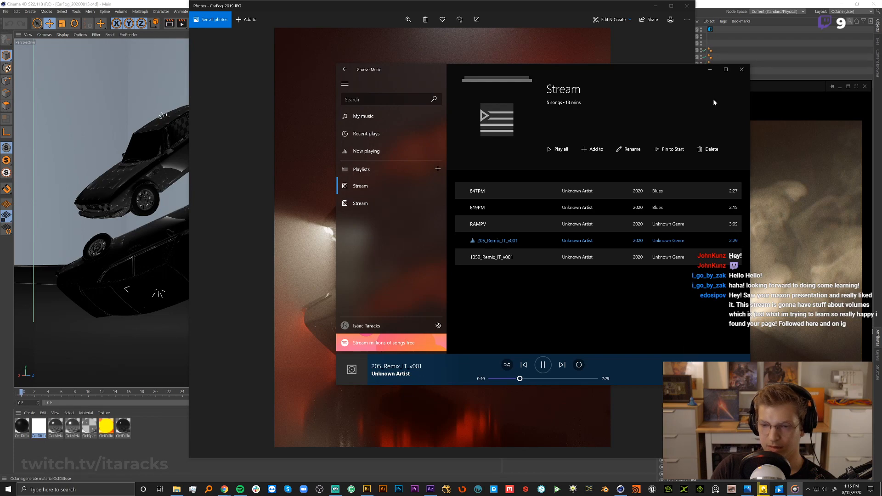
{"action": "left_click", "coordinate": [711, 69]}
{"action": "left_click", "coordinate": [661, 7]}
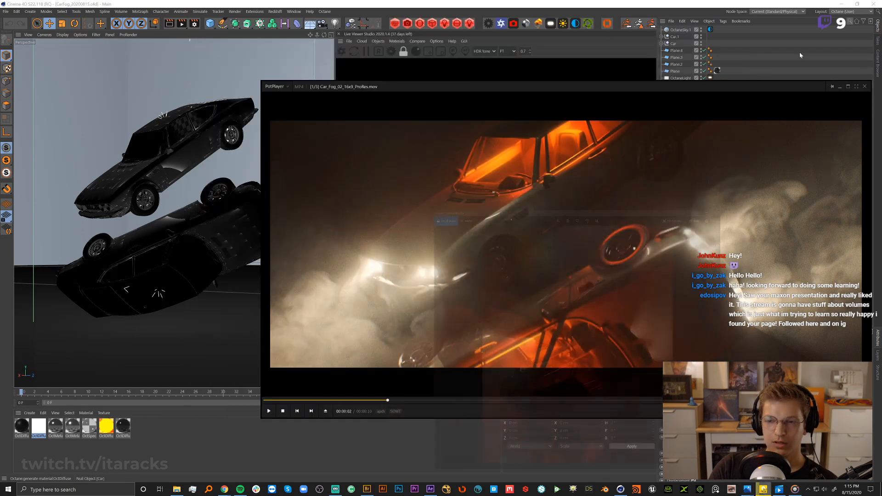
{"action": "left_click", "coordinate": [840, 86]}
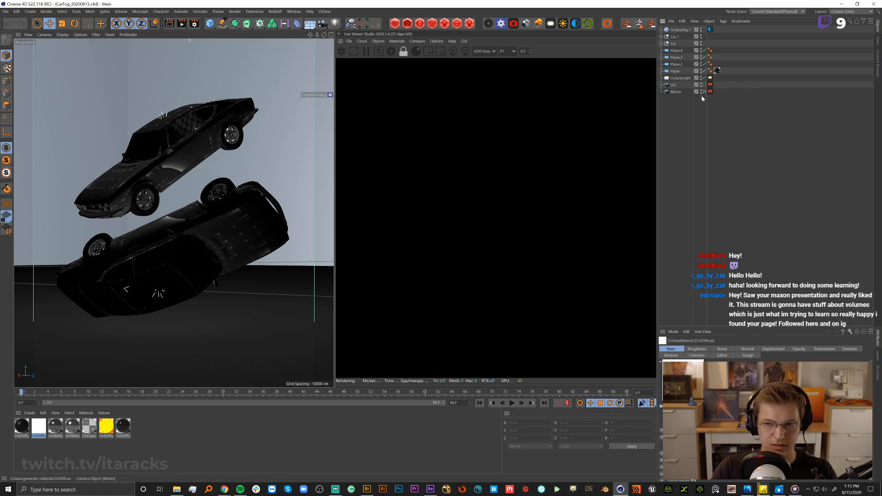
Examine the room around the cars from several angles, including its walls, floor, cameras and overall scale.
{"action": "scroll", "coordinate": [205, 216], "scroll_direction": "up", "scroll_amount": 10}
{"action": "left_click_drag", "start_coordinate": [211, 164], "coordinate": [173, 191], "text": "alt"}
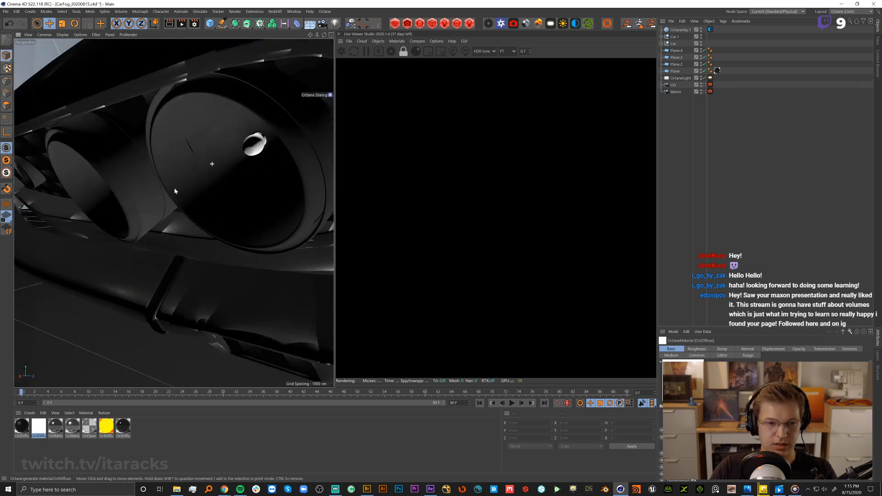
{"action": "right_click_drag", "start_coordinate": [240, 163], "coordinate": [69, 189], "text": "alt"}
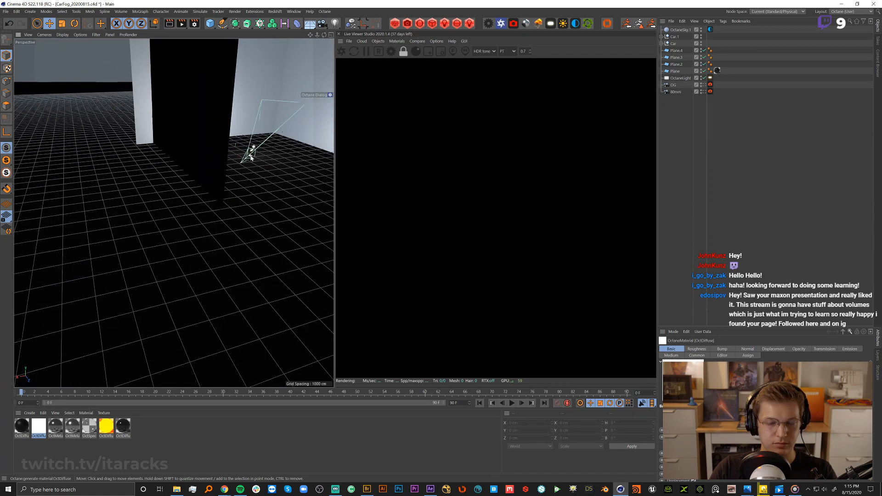
{"action": "left_click_drag", "start_coordinate": [248, 152], "coordinate": [187, 195], "text": "alt"}
{"action": "right_click_drag", "start_coordinate": [143, 219], "coordinate": [159, 220], "text": "alt"}
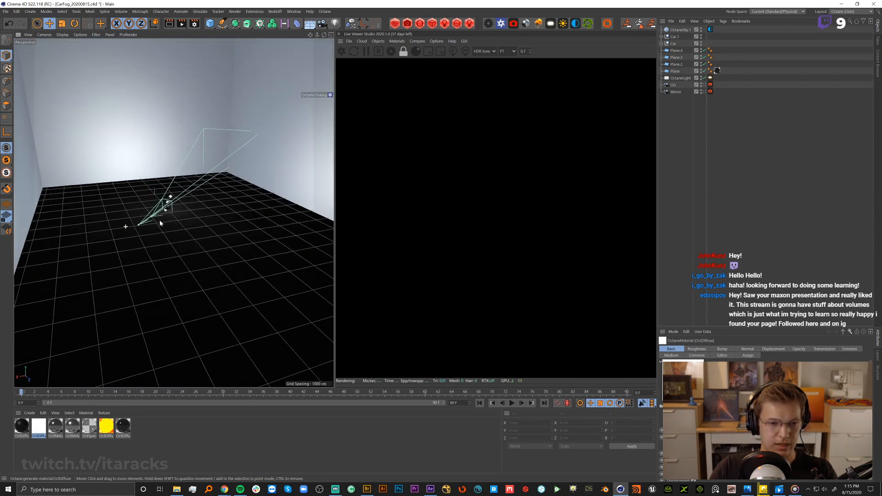
{"action": "mouse_move", "coordinate": [175, 212]}
{"action": "left_mouse_down", "text": "alt"}
{"action": "mouse_move", "coordinate": [120, 198]}
{"action": "mouse_move", "coordinate": [169, 228]}
{"action": "left_mouse_up", "text": "alt"}
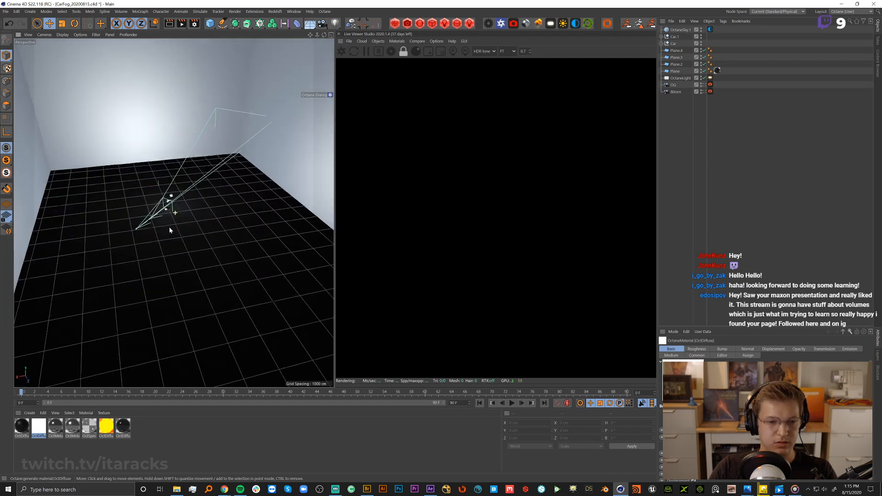
{"action": "right_click_drag", "start_coordinate": [191, 221], "coordinate": [165, 230], "text": "alt"}
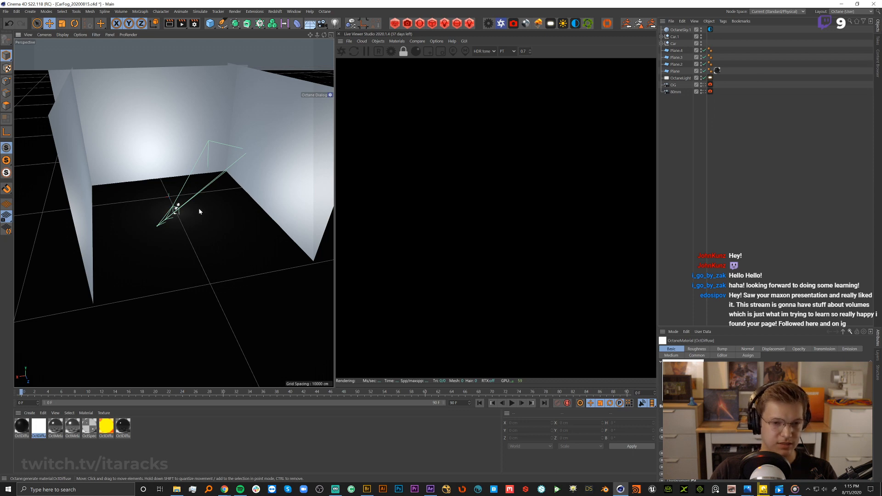
{"action": "scroll", "coordinate": [200, 211], "scroll_direction": "up", "scroll_amount": 5}
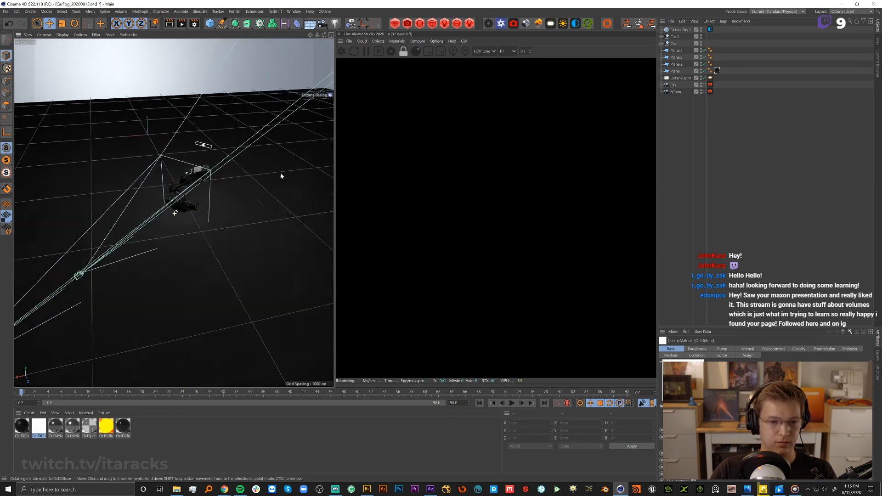
{"action": "scroll", "coordinate": [282, 176], "scroll_direction": "down", "scroll_amount": 6}
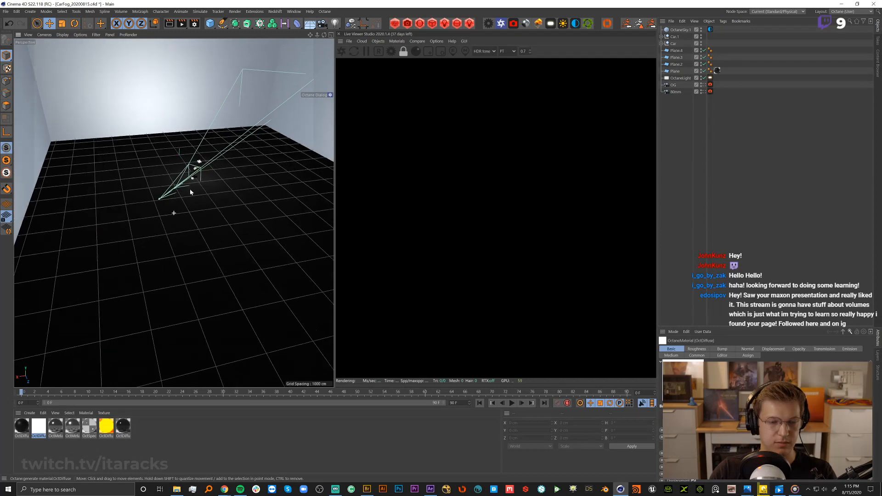
{"action": "middle_click_drag", "start_coordinate": [191, 190], "coordinate": [185, 211], "text": "alt"}
{"action": "scroll", "coordinate": [184, 211], "scroll_direction": "down", "scroll_amount": 2}
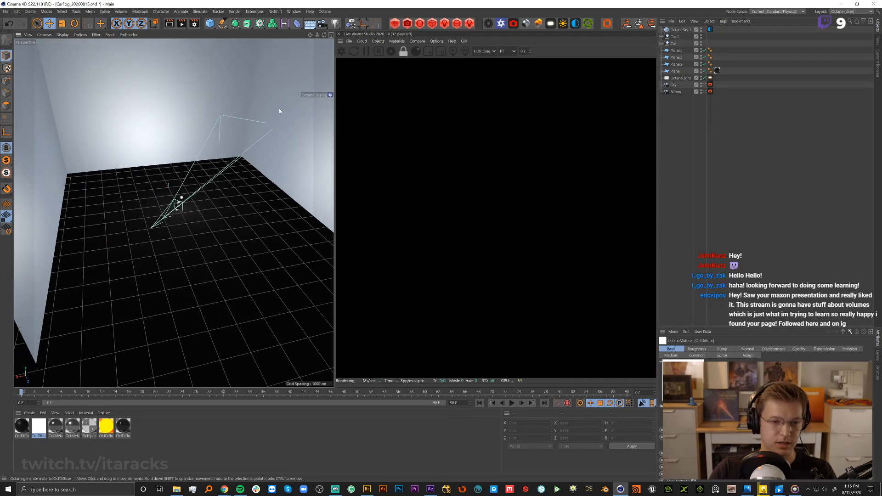
{"action": "left_click_drag", "start_coordinate": [203, 226], "coordinate": [159, 203], "text": "alt"}
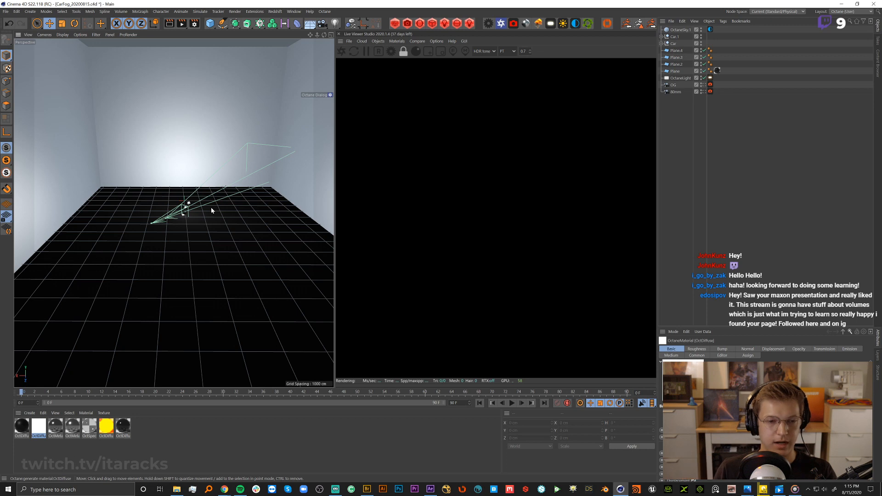
{"action": "mouse_move", "coordinate": [186, 223]}
{"action": "left_mouse_down", "text": "alt"}
{"action": "mouse_move", "coordinate": [162, 206]}
{"action": "mouse_move", "coordinate": [192, 214]}
{"action": "mouse_move", "coordinate": [213, 238]}
{"action": "mouse_move", "coordinate": [206, 223]}
{"action": "mouse_move", "coordinate": [182, 227]}
{"action": "left_mouse_up", "text": "alt"}
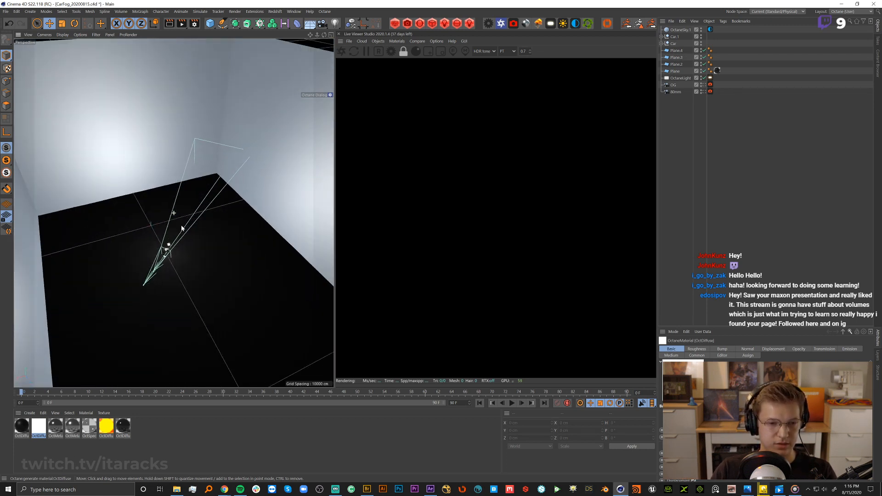
Select the planes from Plane.4 to Plane to point out the room's surfaces and clear the selection.
{"action": "left_click", "coordinate": [677, 51]}
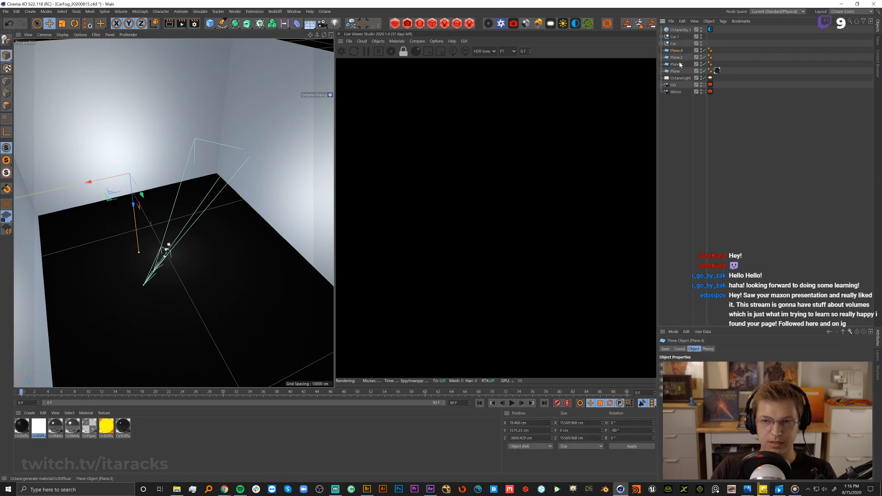
{"action": "left_click", "coordinate": [681, 72], "text": "shift"}
{"action": "left_click", "coordinate": [816, 159]}
Examine the upright and upside-down car models and the area light above them up close from several sides.
{"action": "scroll", "coordinate": [212, 241], "scroll_direction": "up", "scroll_amount": 10}
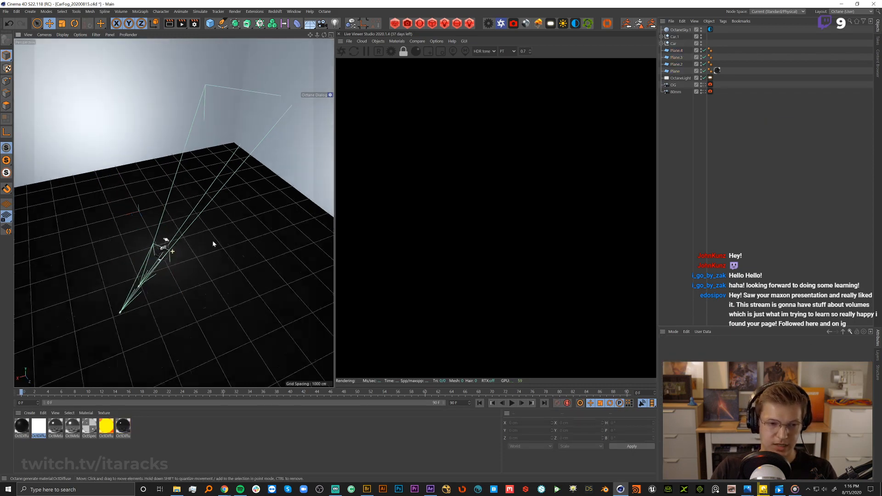
{"action": "right_click_drag", "start_coordinate": [152, 256], "coordinate": [187, 240], "text": "alt"}
{"action": "left_click_drag", "start_coordinate": [186, 240], "coordinate": [165, 181], "text": "alt"}
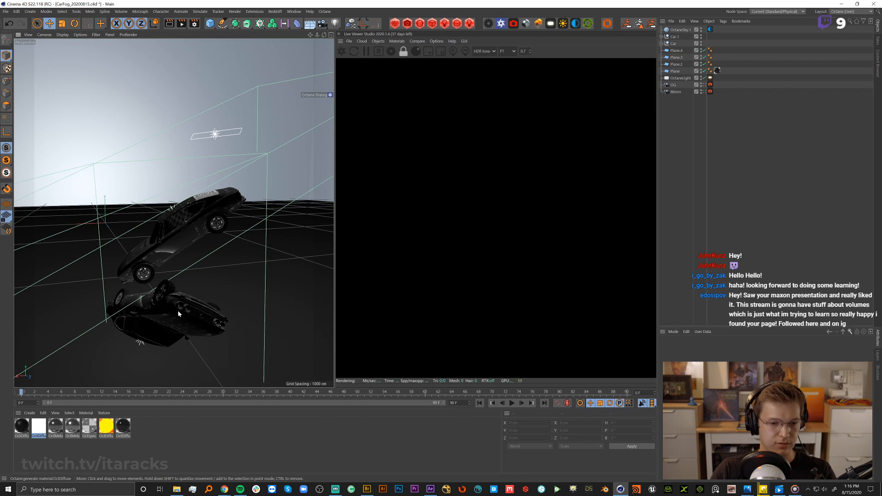
{"action": "left_click_drag", "start_coordinate": [184, 317], "coordinate": [181, 302], "text": "alt"}
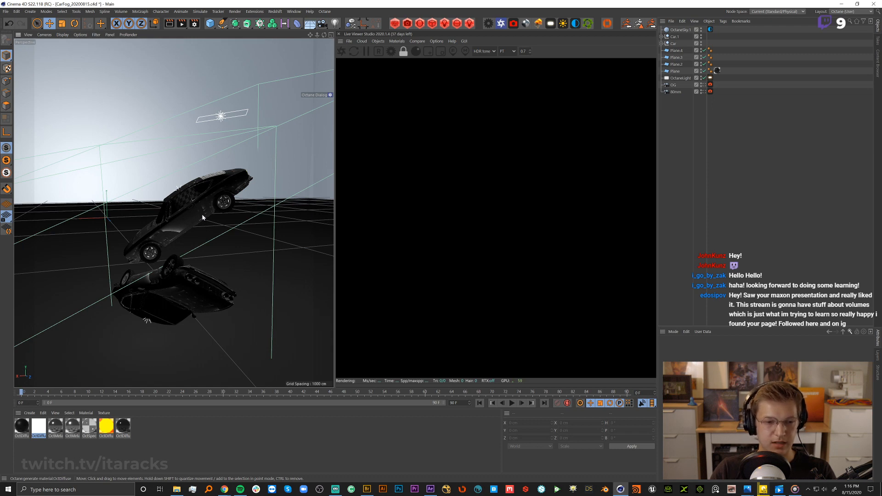
{"action": "scroll", "coordinate": [150, 247], "scroll_direction": "up", "scroll_amount": 5}
{"action": "left_click_drag", "start_coordinate": [182, 228], "coordinate": [134, 230], "text": "alt"}
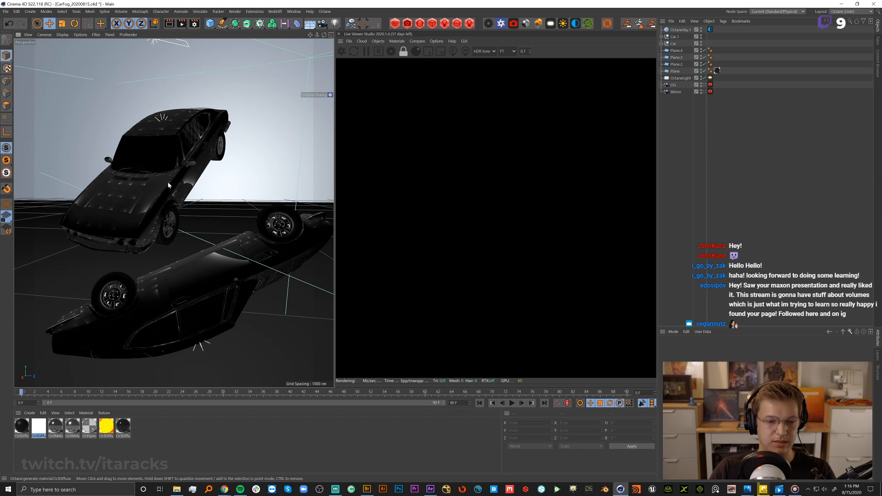
{"action": "left_click_drag", "start_coordinate": [167, 182], "coordinate": [144, 175], "text": "alt"}
Search the Content Browser presets for "car".
{"action": "left_click", "coordinate": [879, 44]}
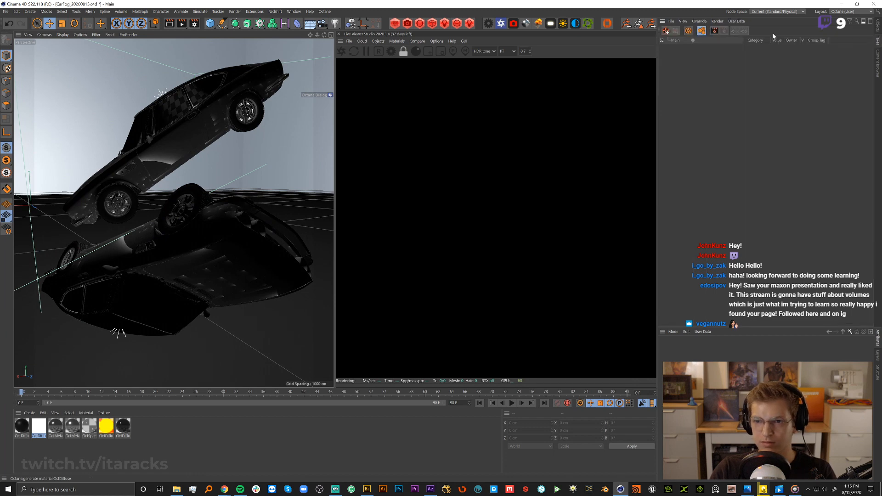
{"action": "left_click", "coordinate": [879, 62]}
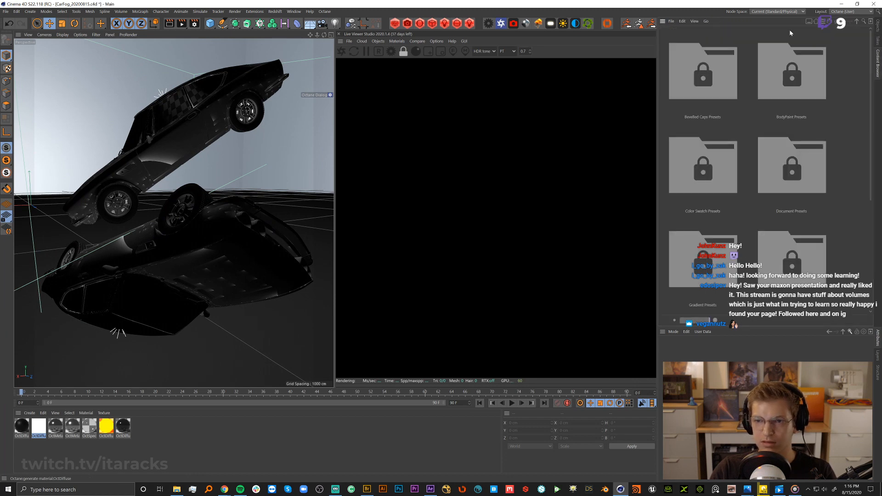
{"action": "left_click", "coordinate": [864, 22]}
{"action": "type", "text": "iescar"}
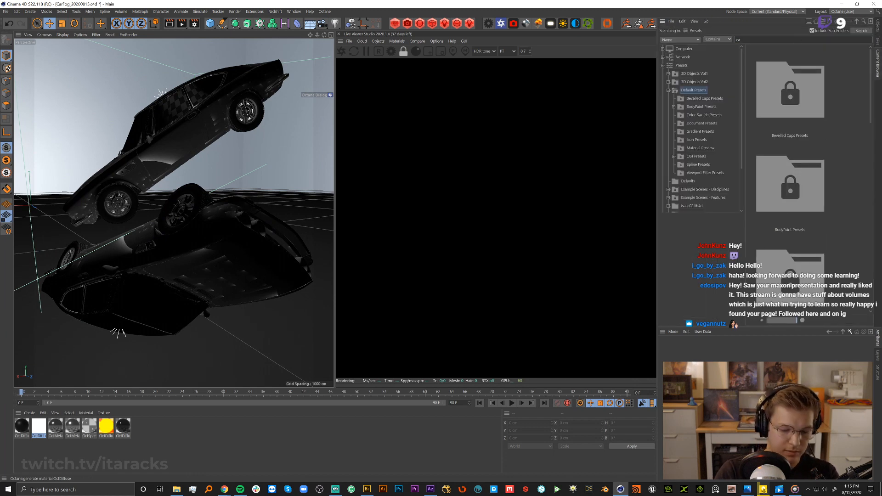
{"action": "key", "text": "Return"}
Look through the car models among the preset search results and return to the scene's object list.
{"action": "scroll", "coordinate": [808, 120], "scroll_direction": "down", "scroll_amount": 3}
{"action": "scroll", "coordinate": [812, 122], "scroll_direction": "down", "scroll_amount": 5}
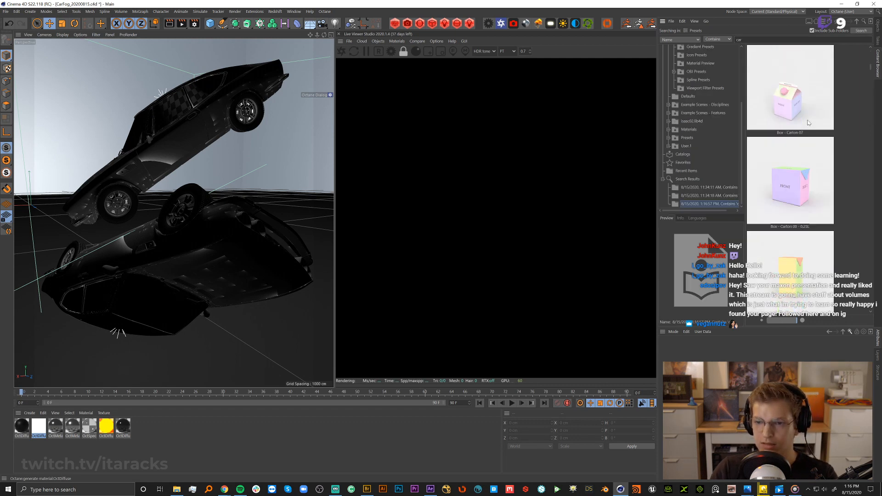
{"action": "scroll", "coordinate": [808, 193], "scroll_direction": "down", "scroll_amount": 5}
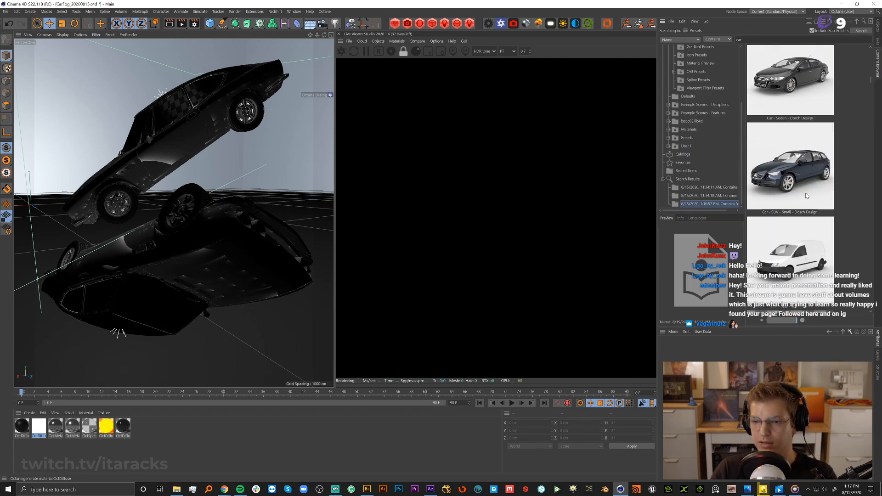
{"action": "scroll", "coordinate": [807, 196], "scroll_direction": "up", "scroll_amount": 2}
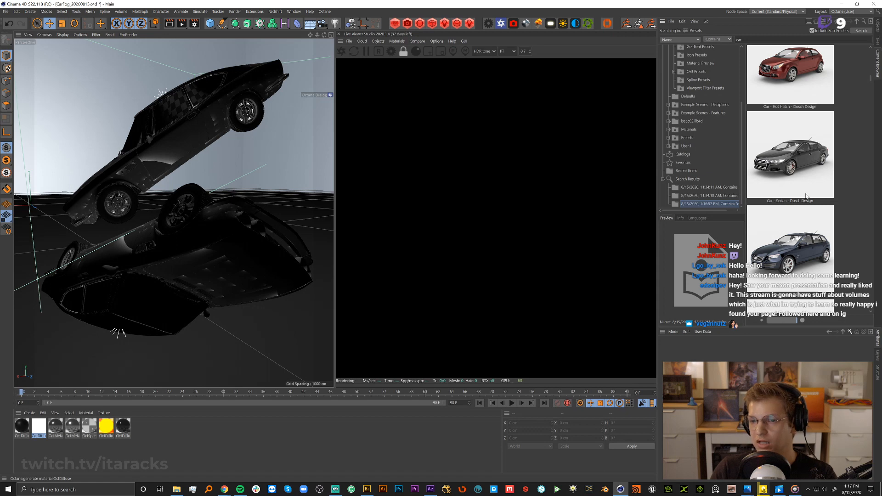
{"action": "scroll", "coordinate": [806, 196], "scroll_direction": "up", "scroll_amount": 2}
{"action": "scroll", "coordinate": [806, 196], "scroll_direction": "down", "scroll_amount": 5}
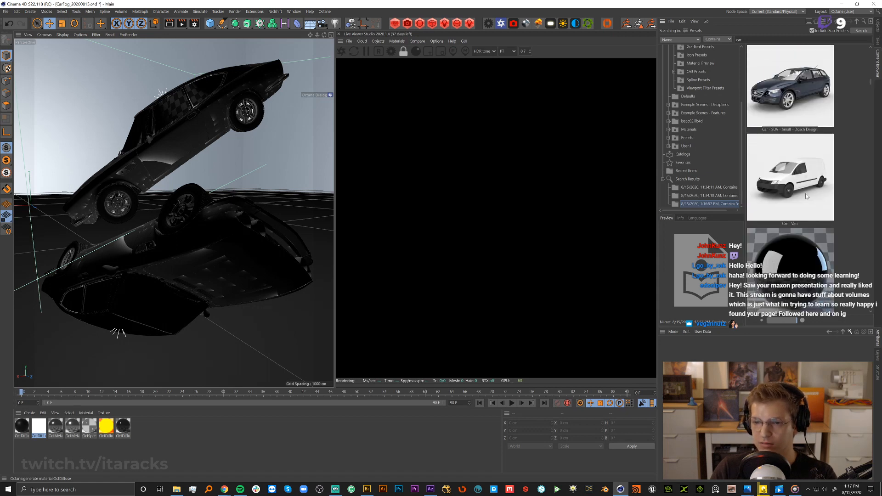
{"action": "scroll", "coordinate": [806, 196], "scroll_direction": "up", "scroll_amount": 3}
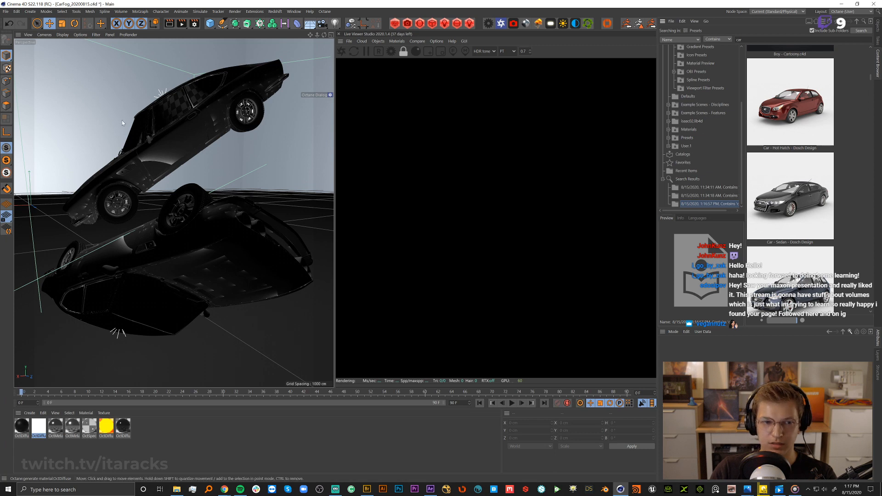
{"action": "left_click", "coordinate": [878, 26]}
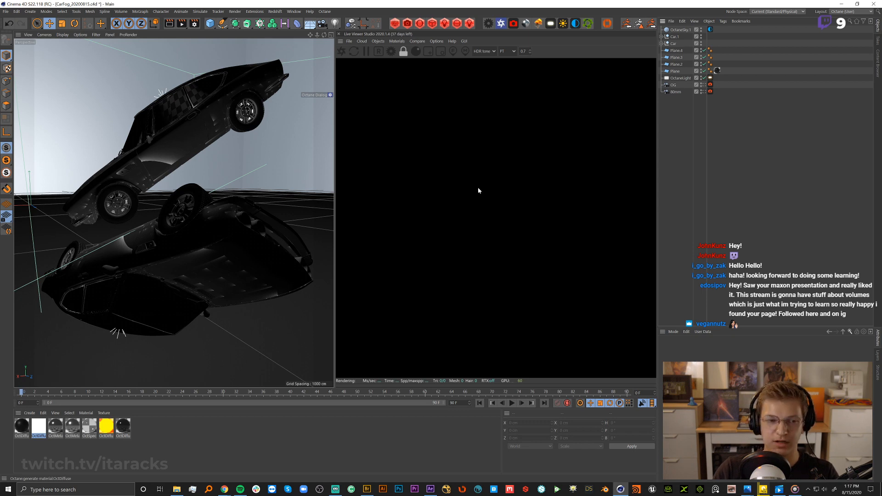
Show the wireframe lines on the models in the viewport and examine the upright car's front wheel and body mesh up close.
{"action": "left_click_drag", "start_coordinate": [193, 287], "coordinate": [155, 293], "text": "alt"}
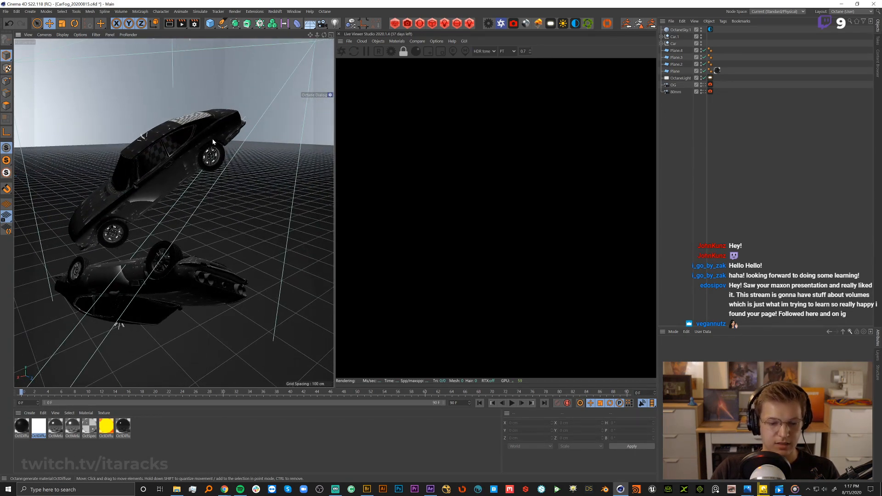
{"action": "key", "text": "n"}
{"action": "key", "text": "b"}
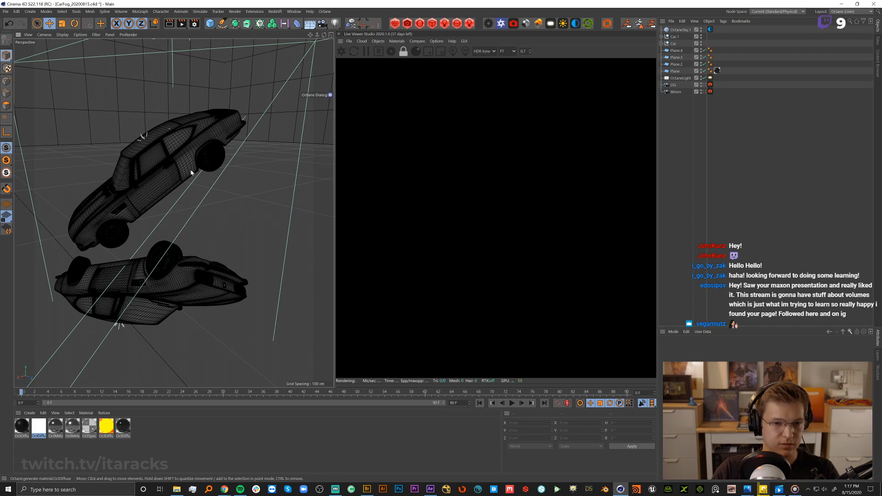
{"action": "scroll", "coordinate": [113, 204], "scroll_direction": "up", "scroll_amount": 10}
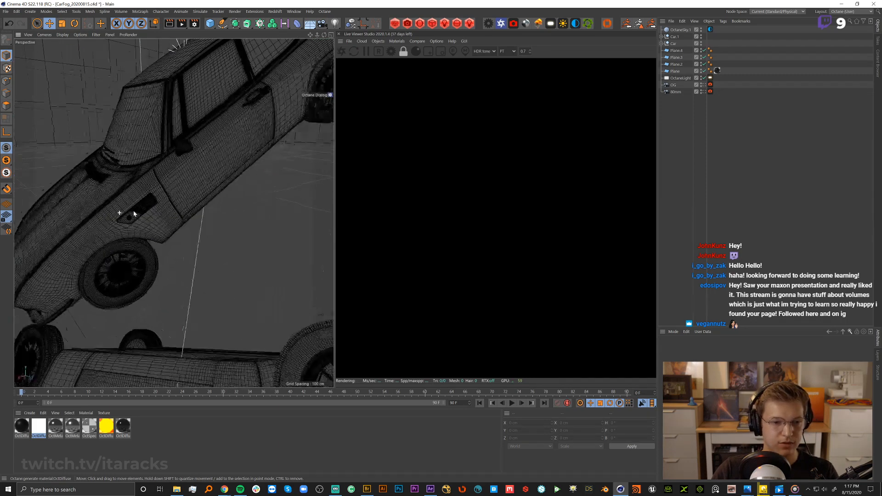
{"action": "middle_click_drag", "start_coordinate": [97, 238], "coordinate": [143, 201], "text": "alt"}
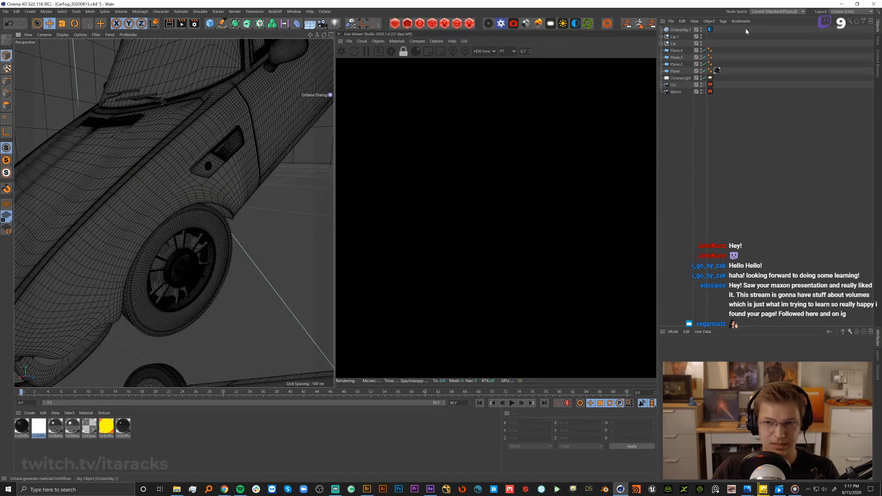
Expand the Car.1 hierarchy and look through its mesh parts and material tags, with the Cloth Surface group collapsed.
{"action": "left_click", "coordinate": [662, 37]}
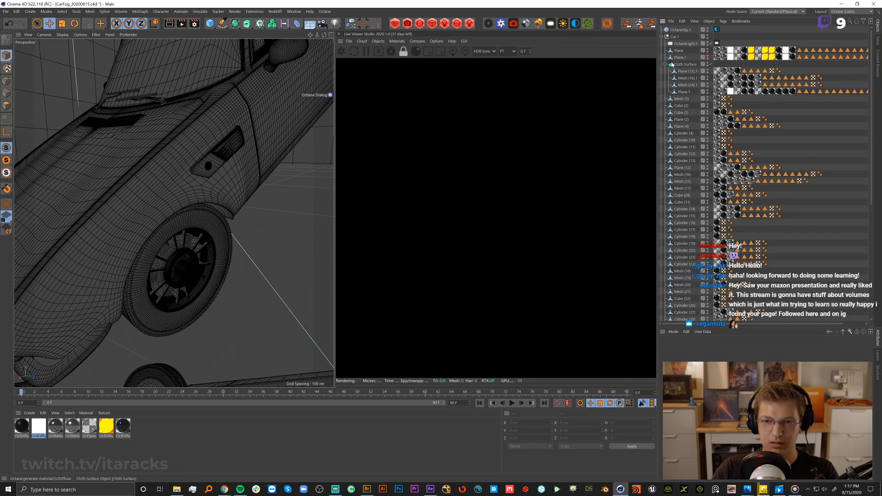
{"action": "scroll", "coordinate": [677, 118], "scroll_direction": "down", "scroll_amount": 5}
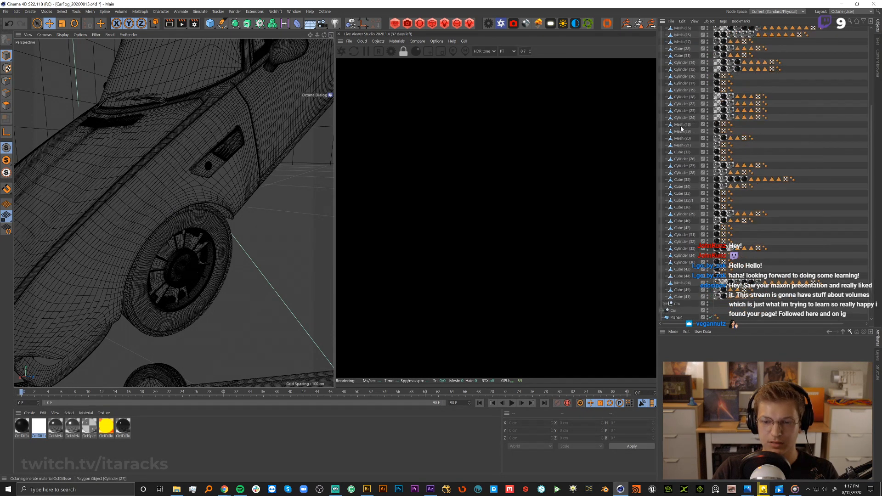
{"action": "scroll", "coordinate": [687, 117], "scroll_direction": "up", "scroll_amount": 4}
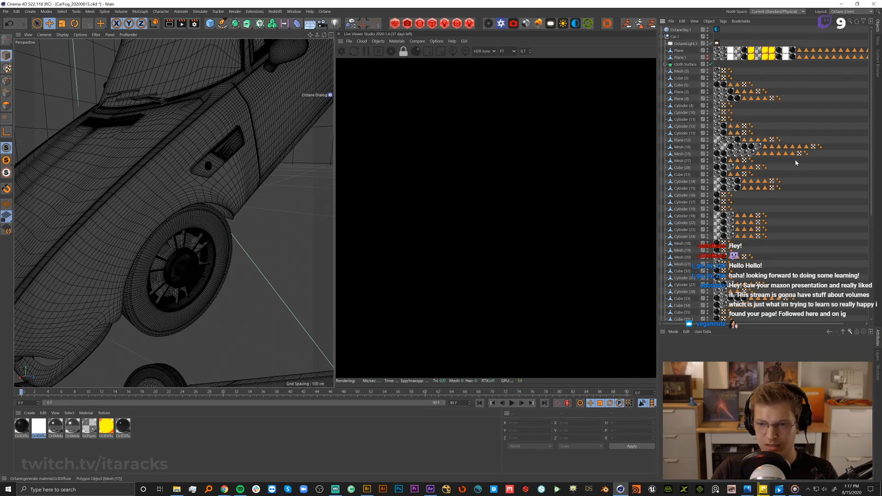
Examine the upright car's wireframe mesh from its side and rear.
{"action": "scroll", "coordinate": [175, 222], "scroll_direction": "down", "scroll_amount": 5}
{"action": "left_click_drag", "start_coordinate": [115, 237], "coordinate": [247, 194], "text": "alt"}
{"action": "scroll", "coordinate": [97, 298], "scroll_direction": "up", "scroll_amount": 5}
{"action": "left_click_drag", "start_coordinate": [136, 244], "coordinate": [147, 273], "text": "alt"}
{"action": "left_click_drag", "start_coordinate": [209, 252], "coordinate": [158, 234], "text": "alt"}
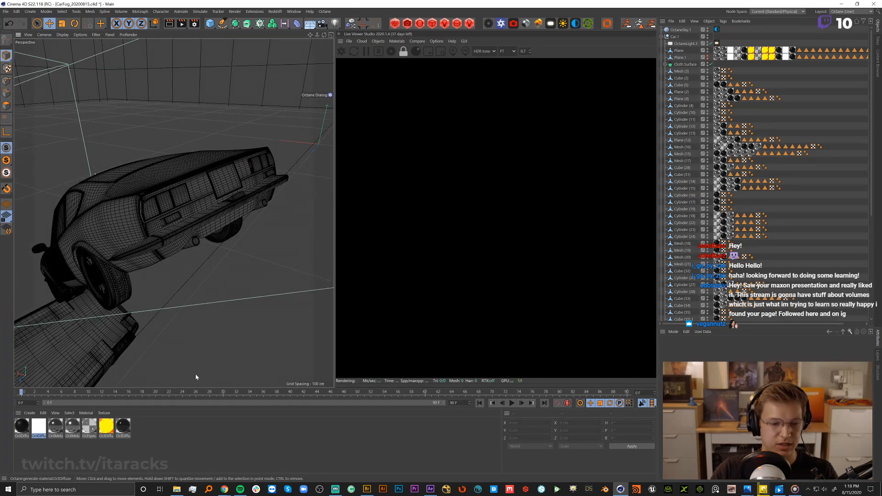
Point out all the scene's materials, then review the index, roughness and diffuse settings of the first black glossy OctDiffuse material.
{"action": "left_click_drag", "start_coordinate": [159, 457], "coordinate": [18, 429]}
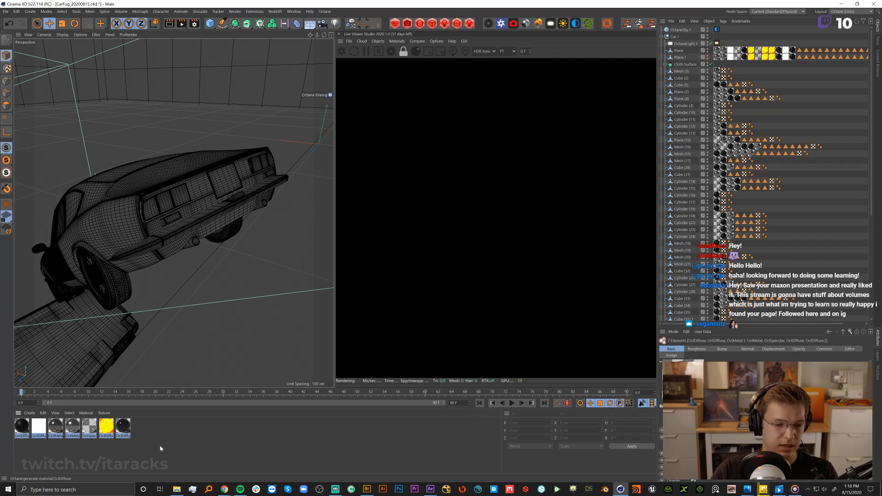
{"action": "left_click", "coordinate": [180, 451]}
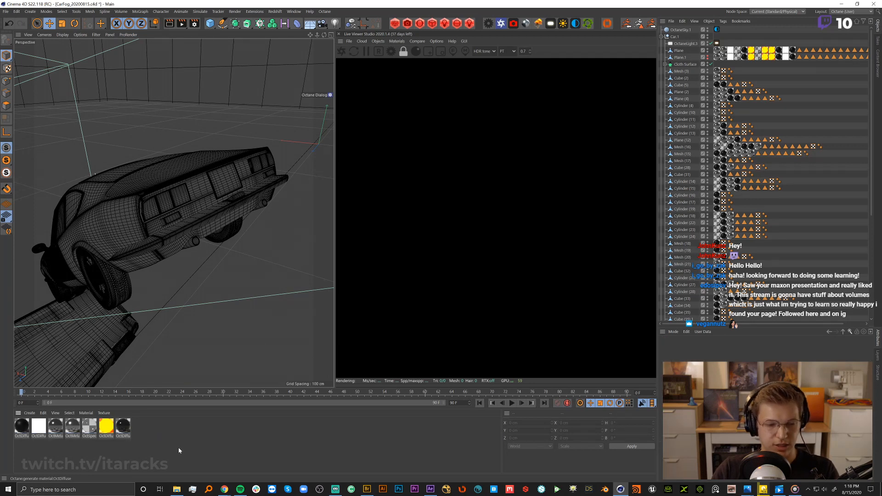
{"action": "double_click", "coordinate": [22, 426]}
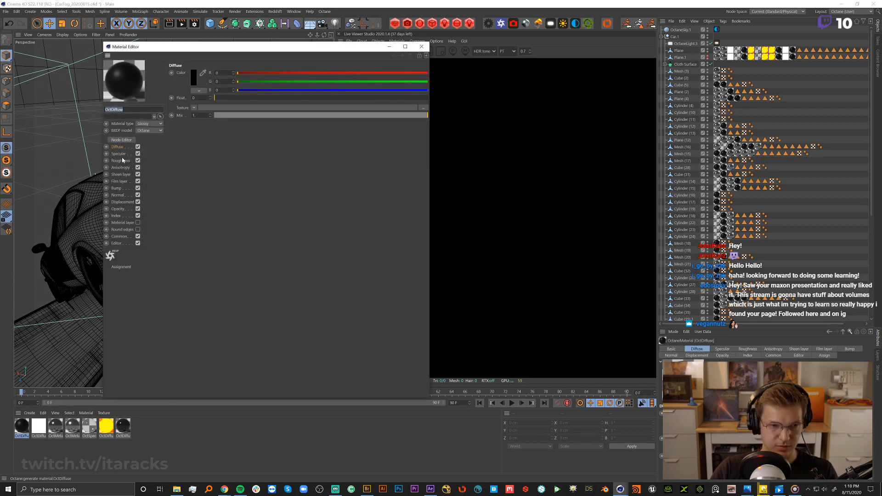
{"action": "left_click", "coordinate": [116, 216]}
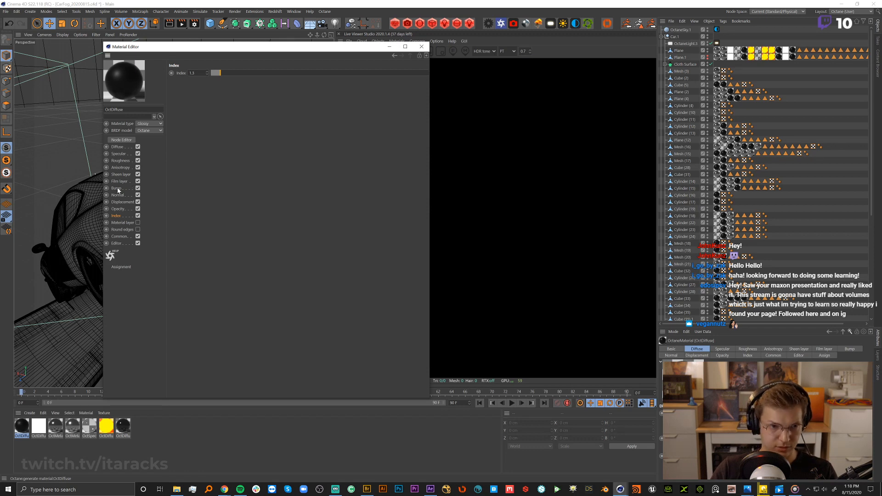
{"action": "left_click", "coordinate": [120, 161]}
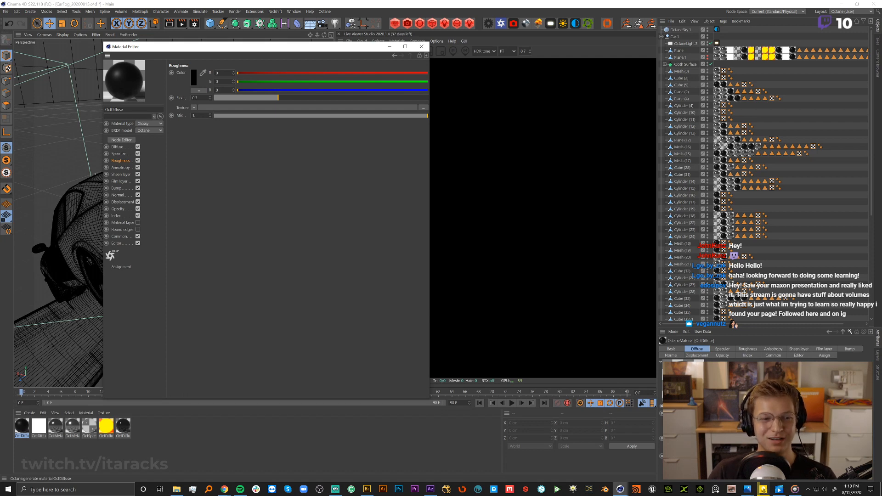
{"action": "left_click", "coordinate": [118, 147]}
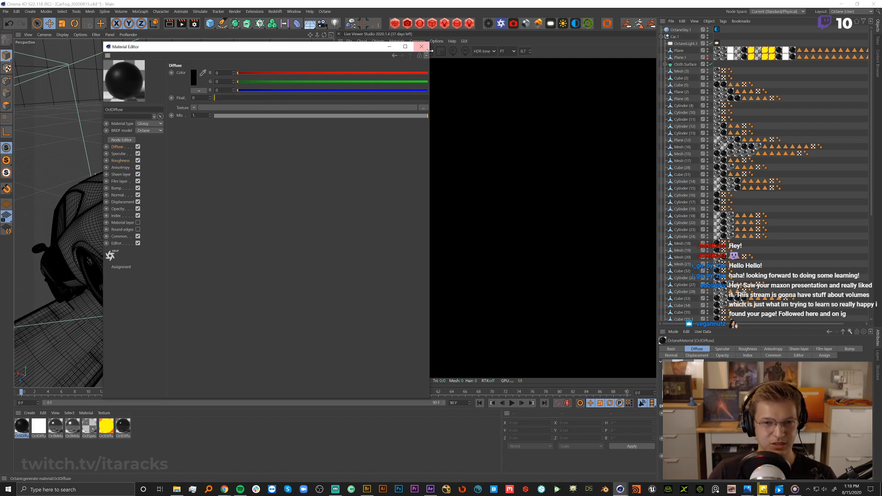
{"action": "left_click", "coordinate": [422, 46]}
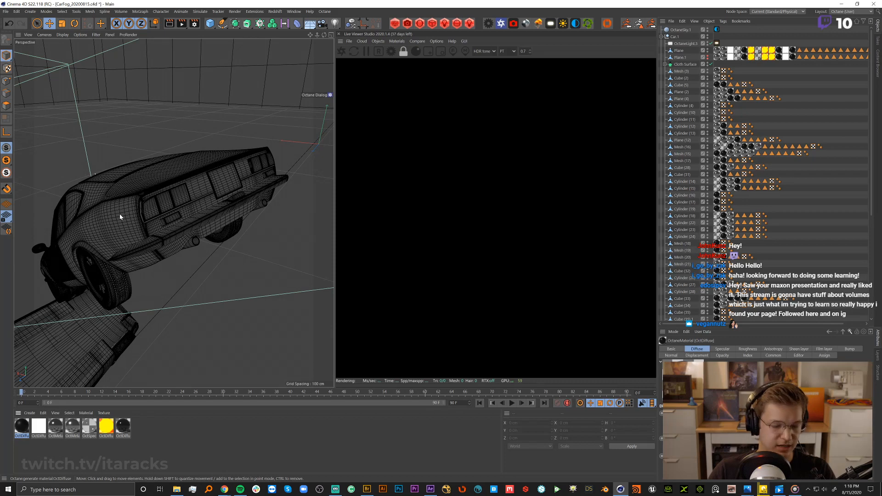
Examine both wireframe cars in the room and the upright car's front and side up close.
{"action": "left_click_drag", "start_coordinate": [109, 245], "coordinate": [176, 218], "text": "alt"}
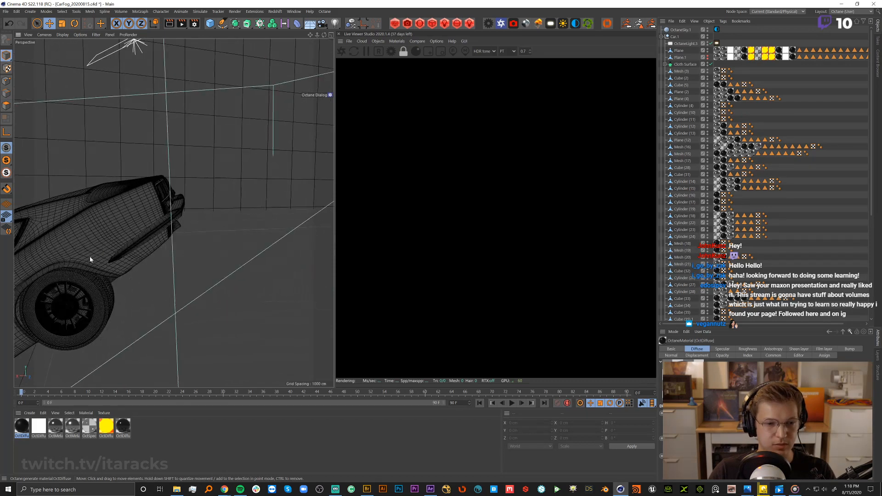
{"action": "middle_click_drag", "start_coordinate": [90, 257], "coordinate": [258, 190], "text": "alt"}
{"action": "right_click_drag", "start_coordinate": [235, 193], "coordinate": [198, 213], "text": "alt"}
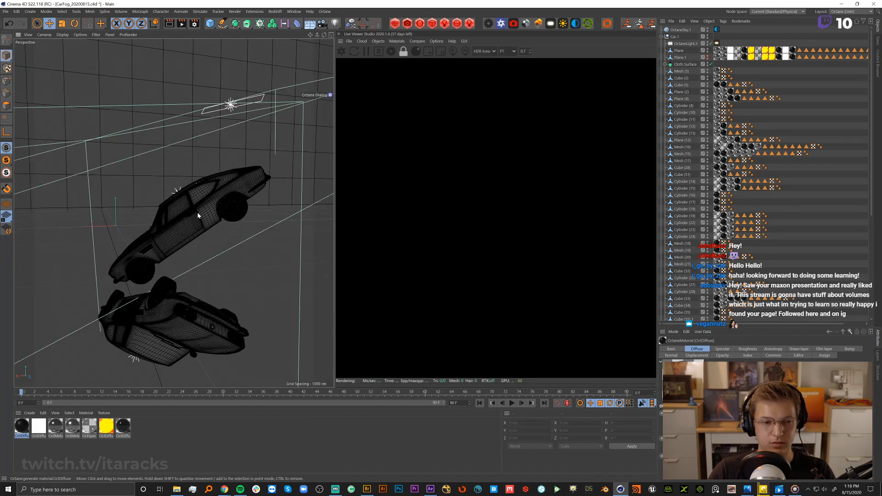
{"action": "right_click_drag", "start_coordinate": [148, 257], "coordinate": [236, 268], "text": "alt"}
{"action": "left_click_drag", "start_coordinate": [235, 268], "coordinate": [201, 266], "text": "alt"}
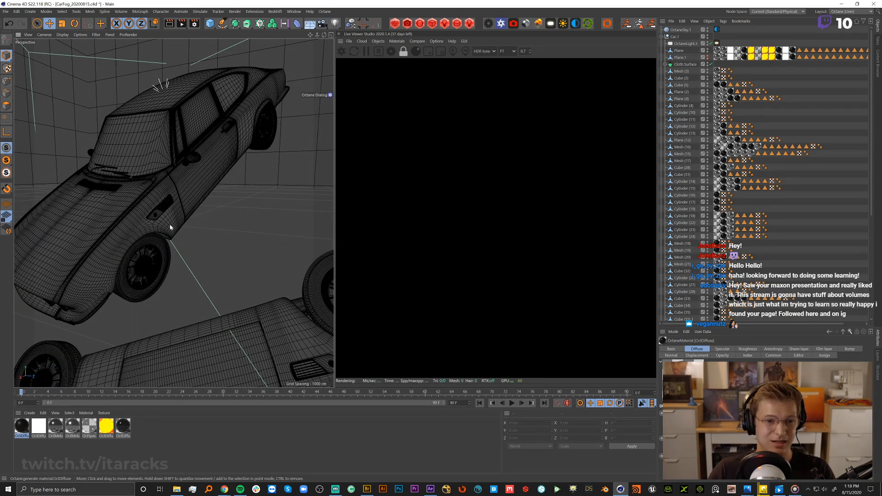
{"action": "left_click_drag", "start_coordinate": [174, 213], "coordinate": [180, 235], "text": "alt"}
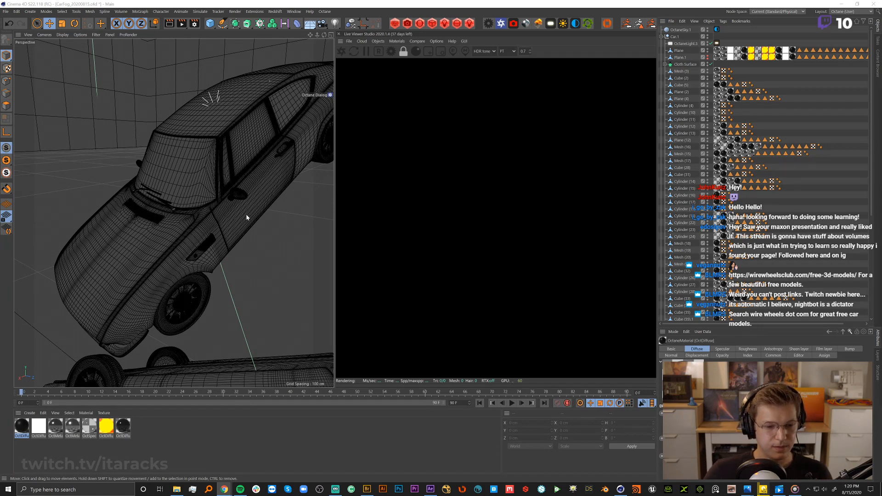
Review the IOR and diffuse settings of the metallic OctMetal.1 material and close its editor.
{"action": "double_click", "coordinate": [56, 426]}
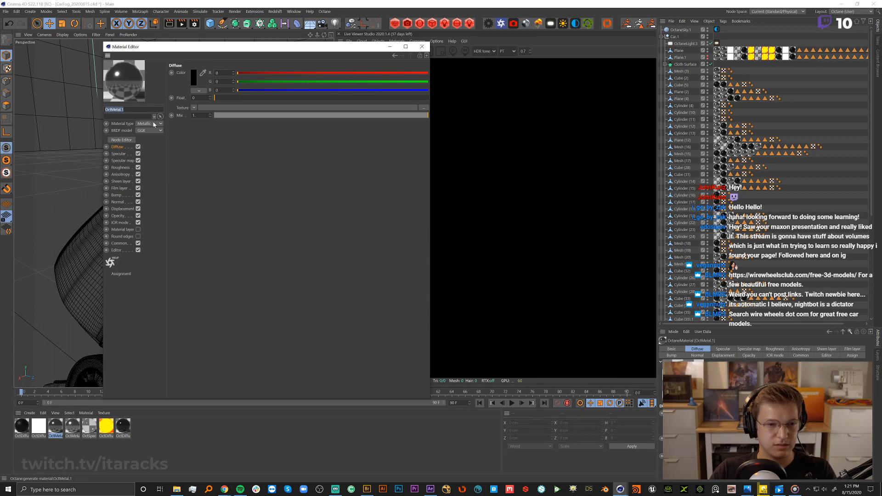
{"action": "left_click", "coordinate": [121, 223]}
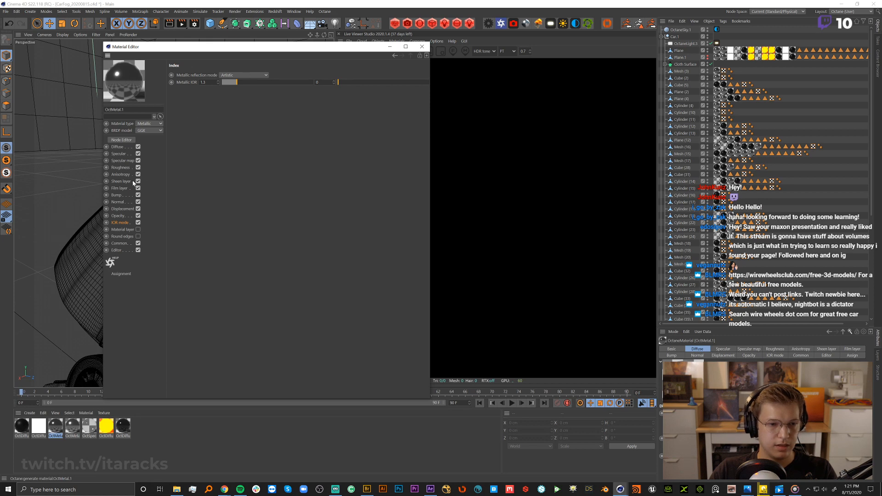
{"action": "left_click", "coordinate": [119, 148]}
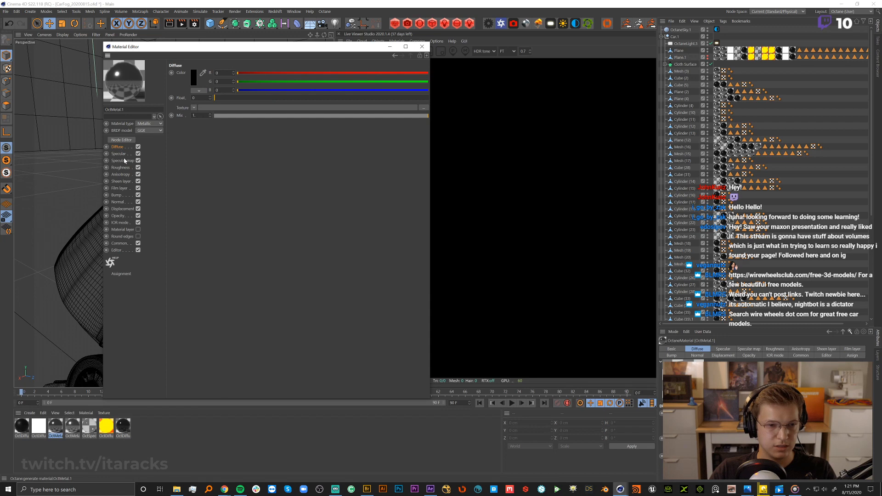
{"action": "left_click", "coordinate": [422, 46]}
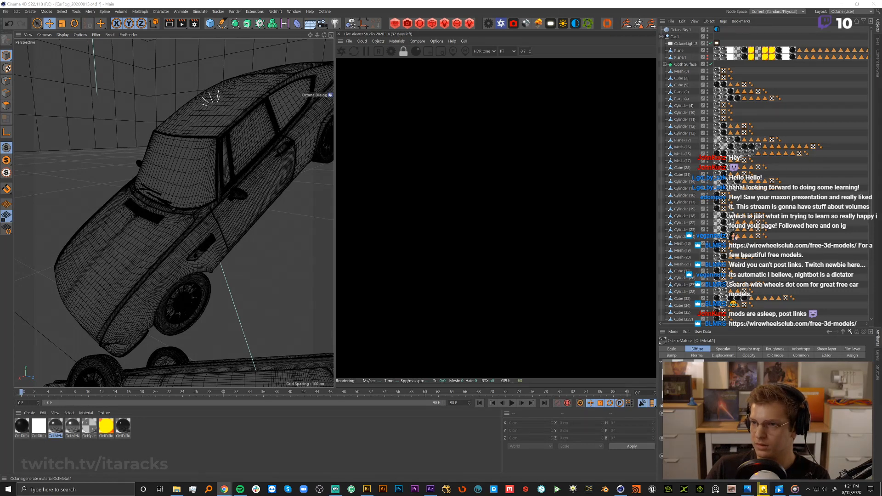
Switch to Chrome, widen the Wire Wheels Club free models window and open the 1965 Ford Mustang Fastback page.
{"action": "left_click", "coordinate": [225, 489]}
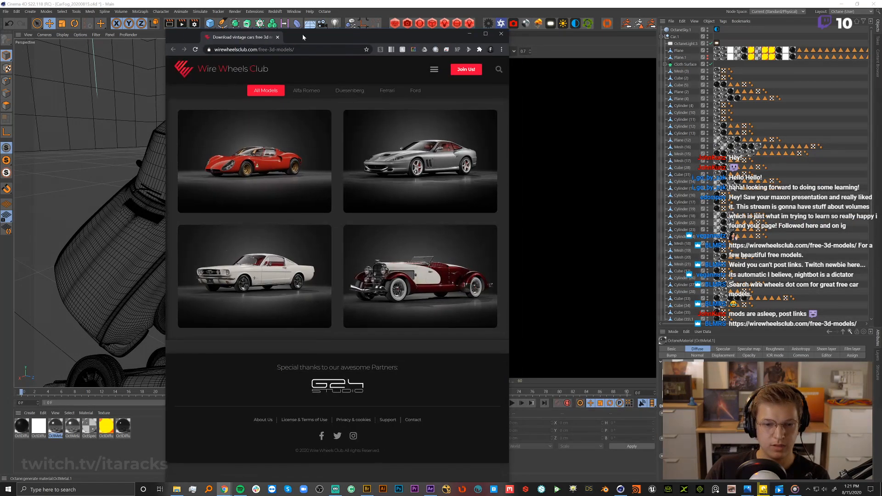
{"action": "left_click_drag", "start_coordinate": [508, 147], "coordinate": [794, 156]}
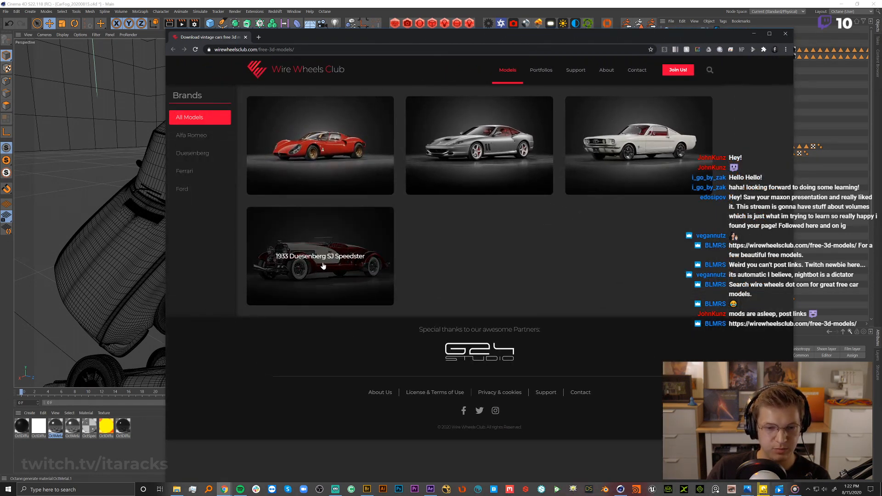
{"action": "left_click", "coordinate": [638, 149]}
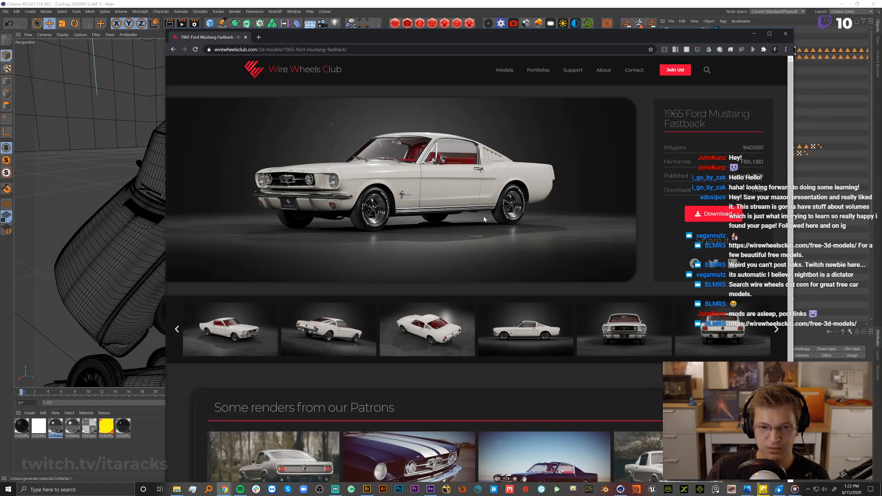
Examine the 1965 Ford Mustang Fastback page and its gallery of front, interior and rear renders, then close the browser window.
{"action": "scroll", "coordinate": [448, 251], "scroll_direction": "down", "scroll_amount": 4}
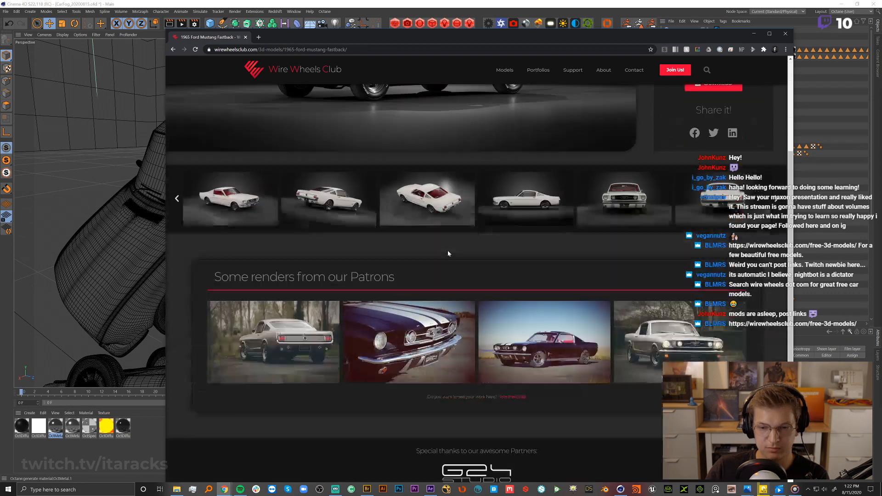
{"action": "scroll", "coordinate": [448, 251], "scroll_direction": "up", "scroll_amount": 4}
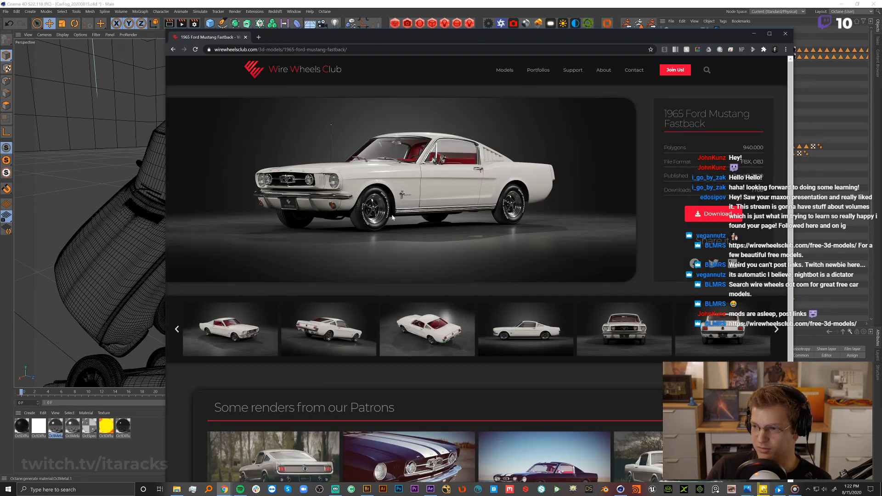
{"action": "left_click", "coordinate": [533, 333]}
{"action": "left_click", "coordinate": [742, 280]}
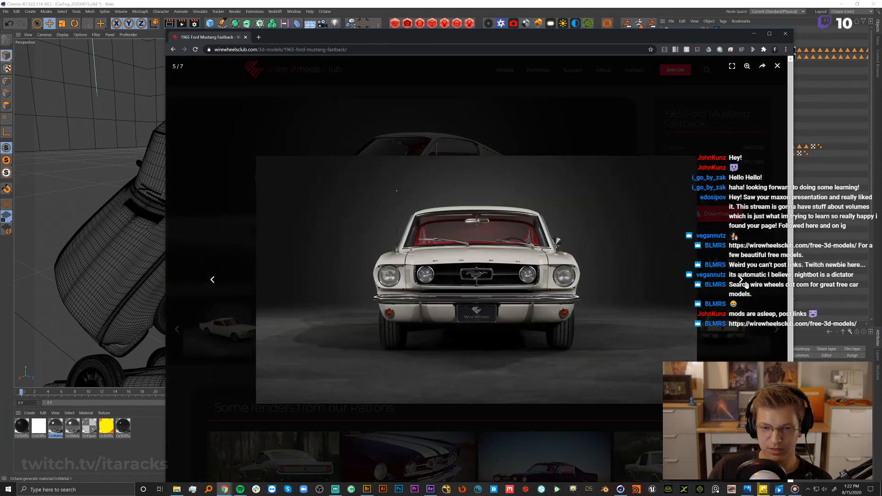
{"action": "left_click", "coordinate": [742, 281]}
{"action": "left_click", "coordinate": [741, 281]}
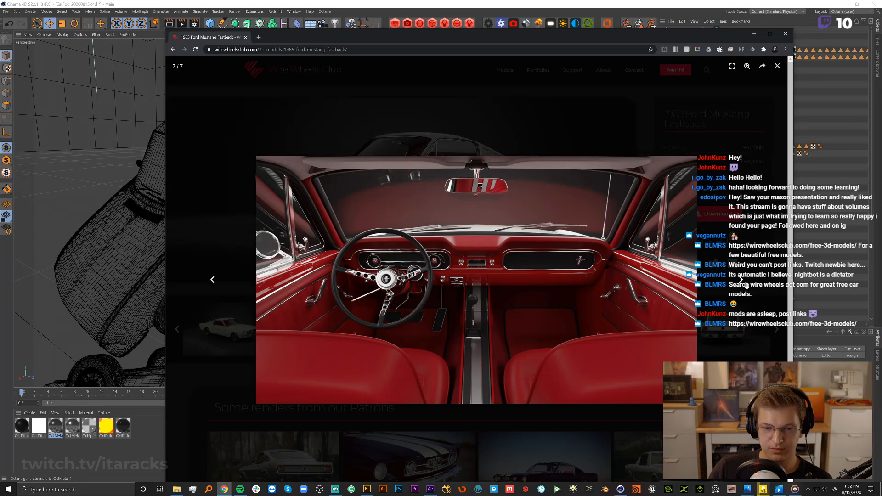
{"action": "left_click", "coordinate": [741, 281]}
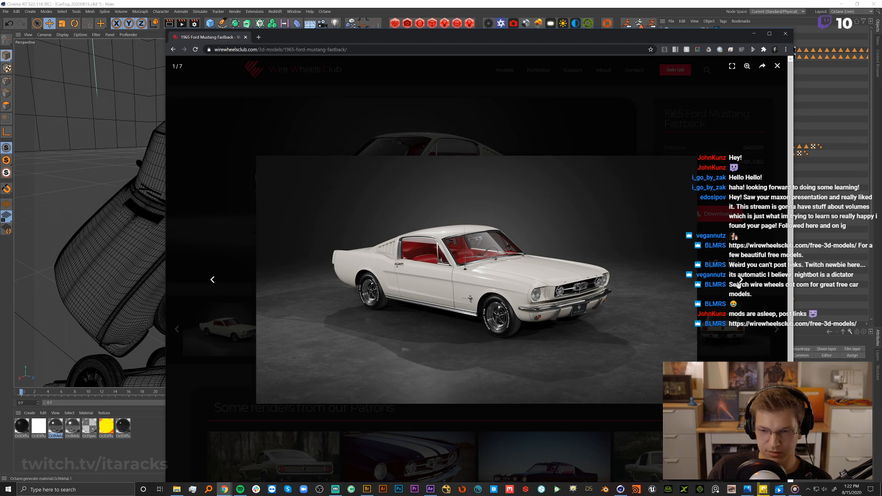
{"action": "left_click", "coordinate": [740, 282]}
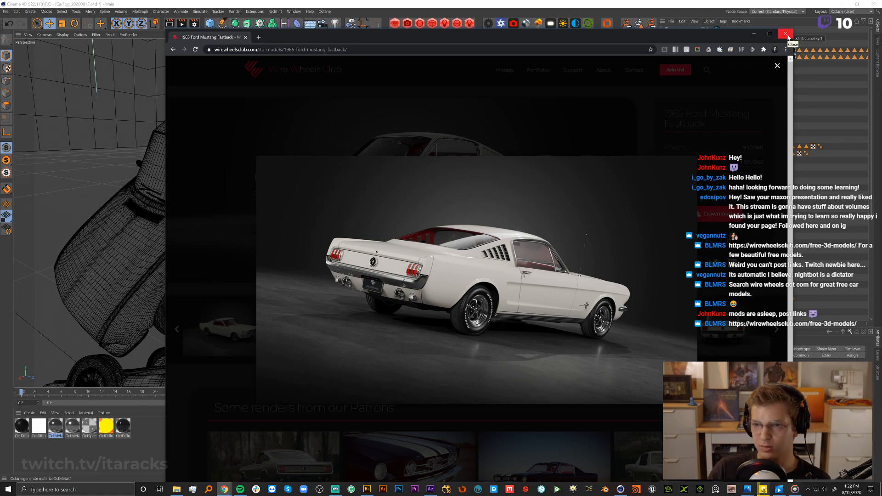
{"action": "left_click", "coordinate": [787, 34]}
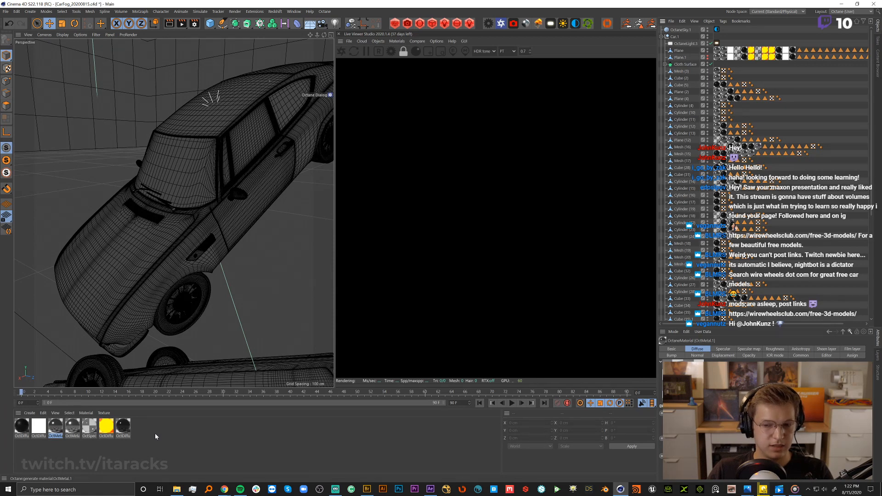
Collapse the Car.1 hierarchy, bring the viewport to the last camera's framing and review its Octane camera tag's Thinlens settings.
{"action": "left_click", "coordinate": [663, 37]}
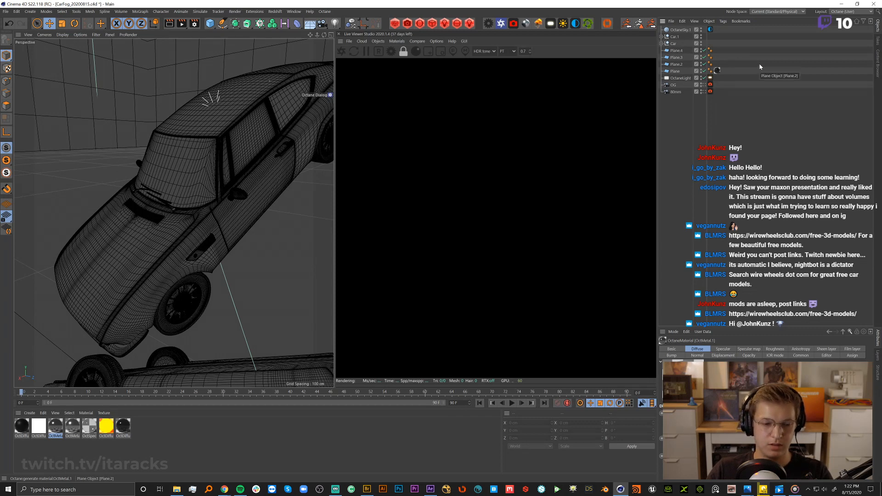
{"action": "left_click", "coordinate": [705, 92]}
{"action": "left_click", "coordinate": [705, 93]}
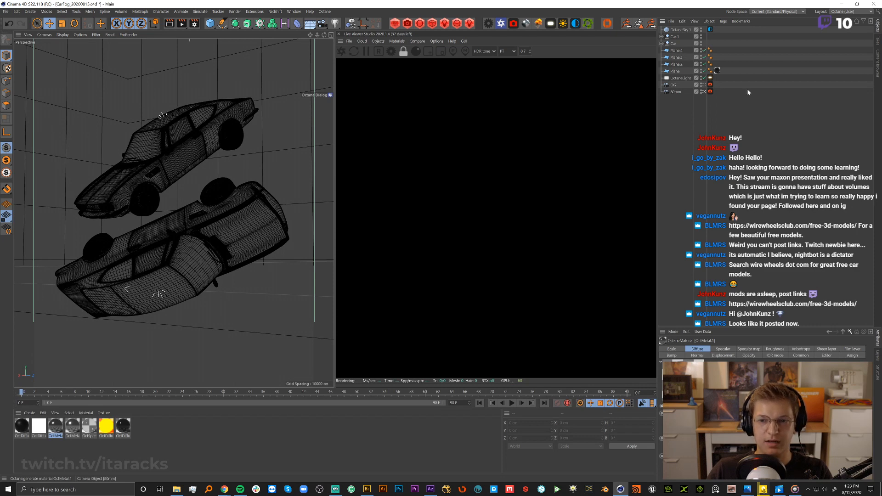
{"action": "left_click", "coordinate": [711, 92]}
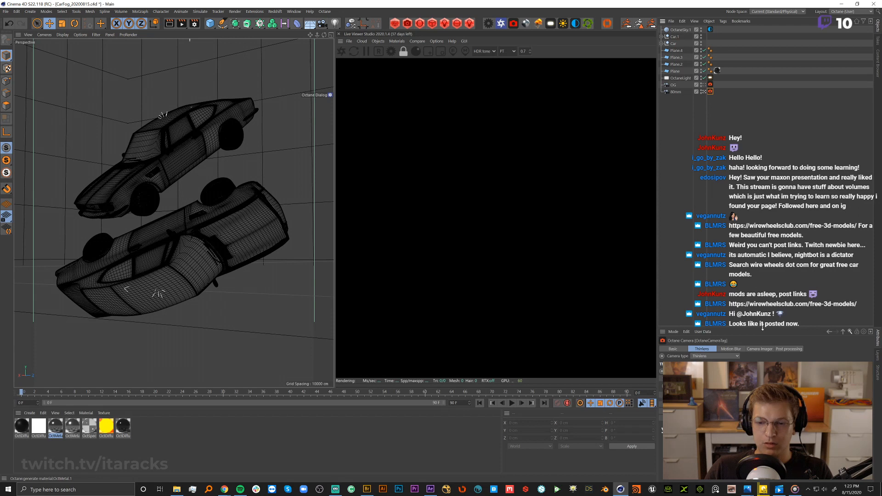
{"action": "left_click_drag", "start_coordinate": [763, 327], "coordinate": [763, 251]}
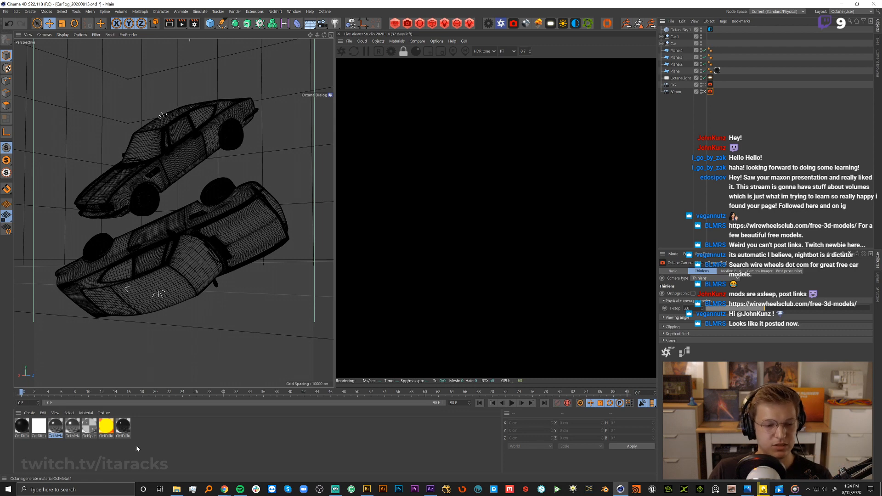
Review the diffuse settings of the yellow OctDiffuse material and close its editor.
{"action": "left_click", "coordinate": [198, 443]}
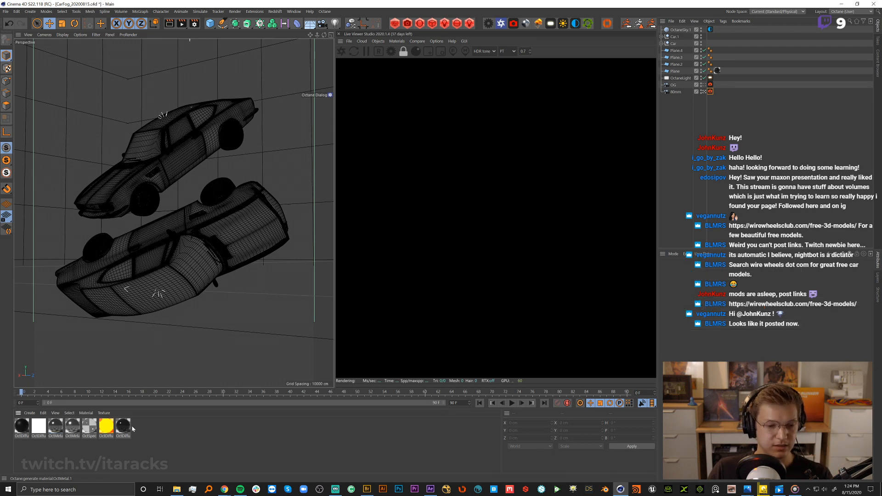
{"action": "double_click", "coordinate": [106, 428]}
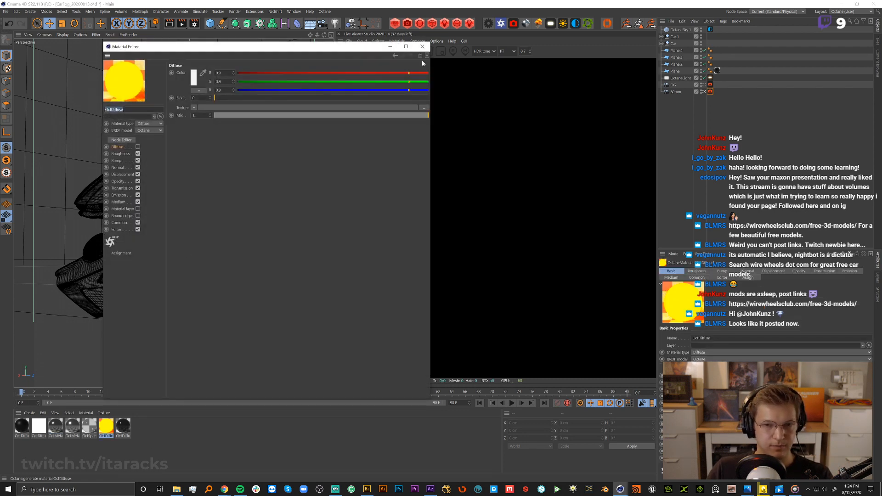
{"action": "left_click", "coordinate": [422, 46]}
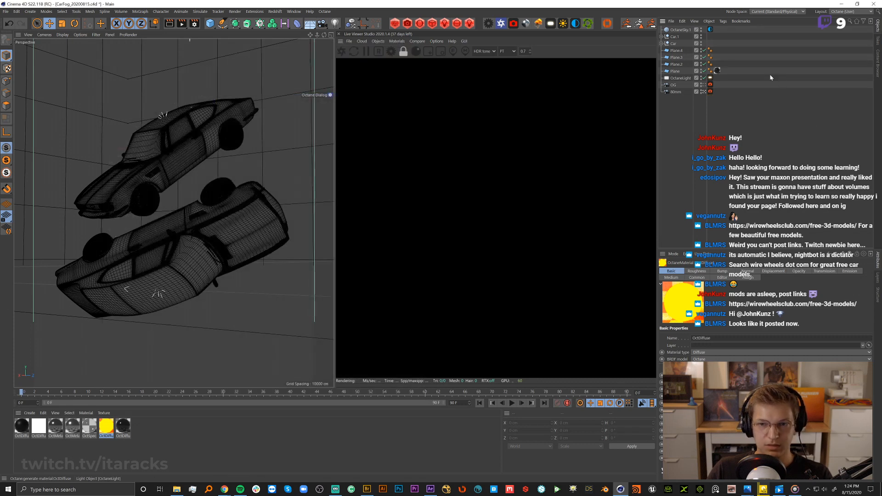
Disable the OctaneSky.1 object and examine the room's walls, overhead area light and both cars in the live render.
{"action": "left_click", "coordinate": [701, 29]}
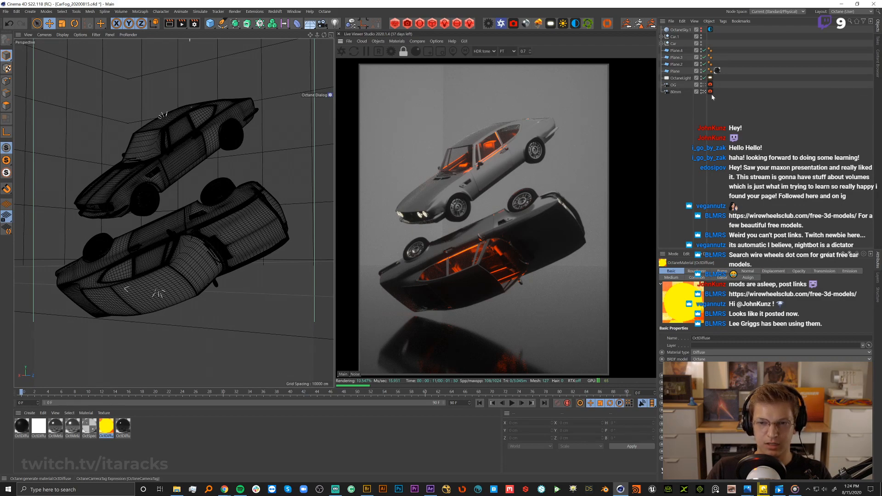
{"action": "scroll", "coordinate": [212, 240], "scroll_direction": "up", "scroll_amount": 8}
{"action": "right_click_drag", "start_coordinate": [212, 239], "coordinate": [87, 237], "text": "alt"}
{"action": "right_click_drag", "start_coordinate": [208, 224], "coordinate": [82, 253], "text": "alt"}
{"action": "left_click_drag", "start_coordinate": [216, 253], "coordinate": [220, 227], "text": "alt"}
{"action": "middle_click_drag", "start_coordinate": [220, 226], "coordinate": [94, 241], "text": "alt"}
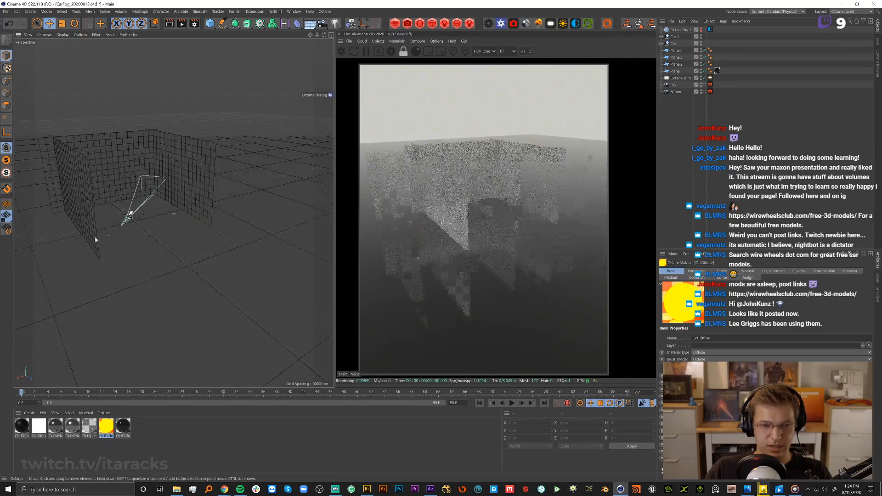
{"action": "right_click_drag", "start_coordinate": [95, 240], "coordinate": [215, 215], "text": "alt"}
{"action": "right_click_drag", "start_coordinate": [156, 162], "coordinate": [169, 161], "text": "alt"}
{"action": "left_click_drag", "start_coordinate": [169, 161], "coordinate": [184, 216], "text": "alt"}
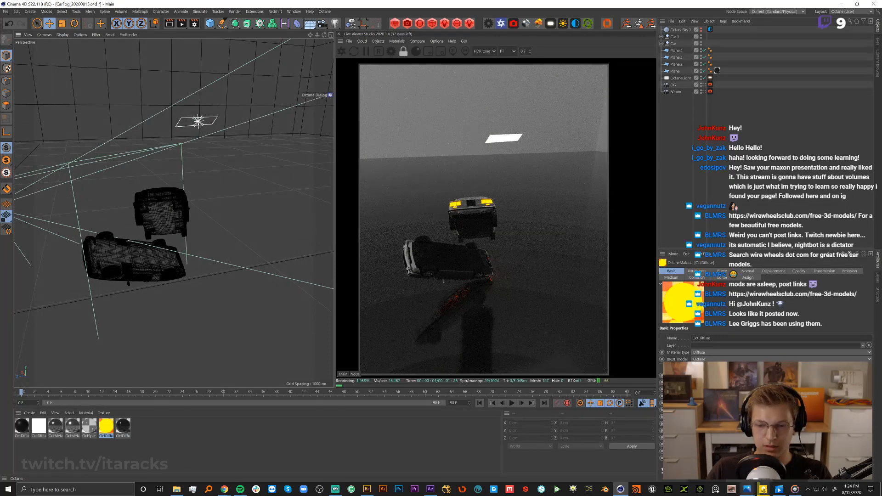
Check the CarFog_2019.JPG reference in Photos, then examine the upright car's glowing yellow rear windows up close.
{"action": "left_click", "coordinate": [750, 489]}
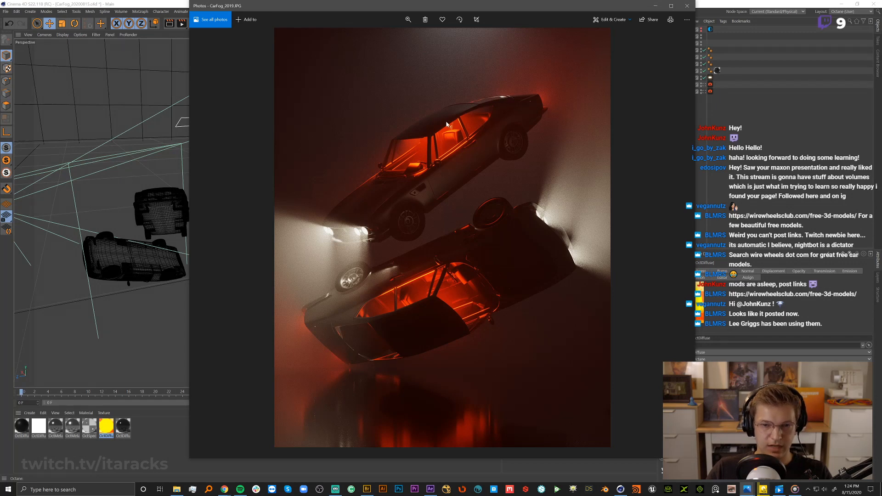
{"action": "left_click", "coordinate": [656, 6]}
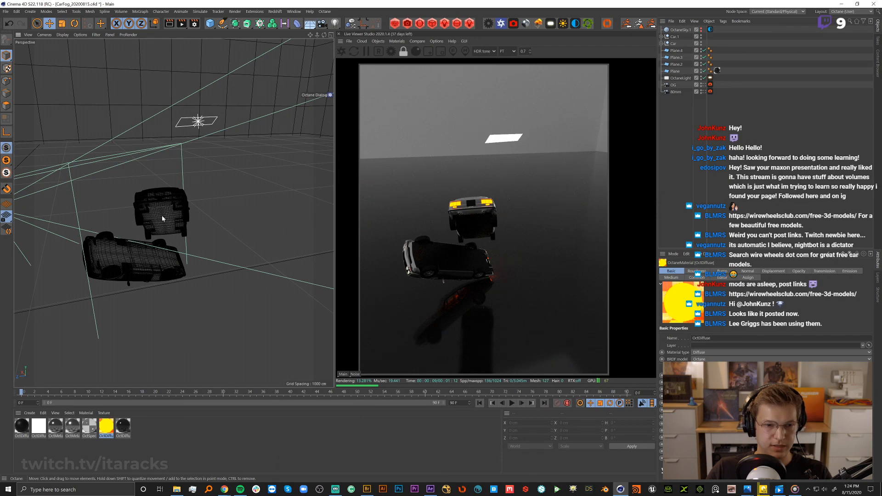
{"action": "scroll", "coordinate": [147, 198], "scroll_direction": "up", "scroll_amount": 10}
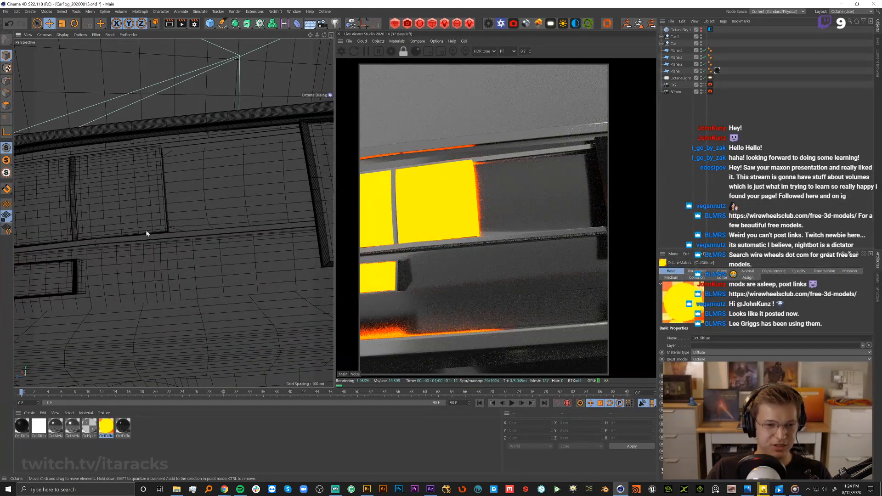
{"action": "scroll", "coordinate": [148, 239], "scroll_direction": "up", "scroll_amount": 3}
{"action": "scroll", "coordinate": [148, 244], "scroll_direction": "down", "scroll_amount": 3}
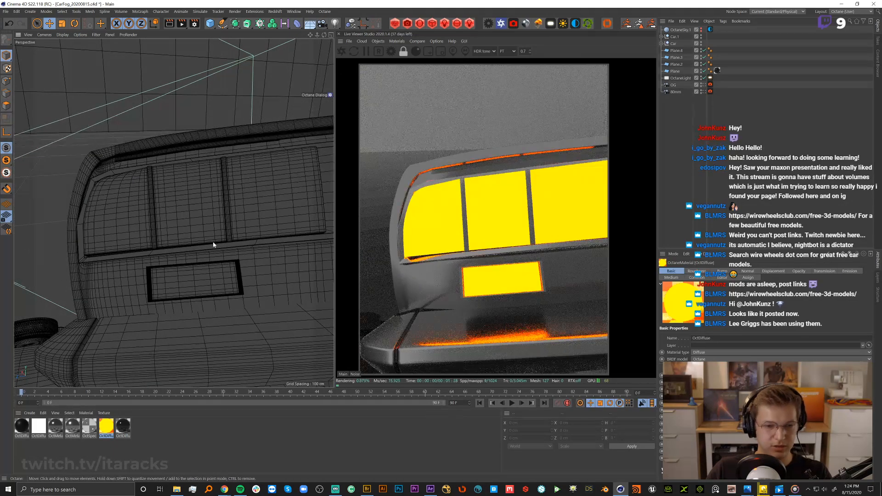
{"action": "left_click_drag", "start_coordinate": [147, 242], "coordinate": [166, 252], "text": "alt"}
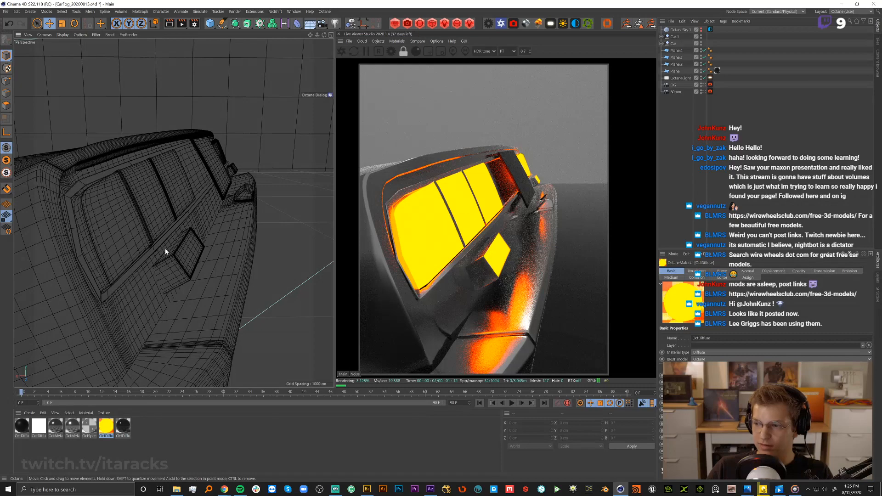
{"action": "right_click_drag", "start_coordinate": [165, 252], "coordinate": [90, 277], "text": "alt"}
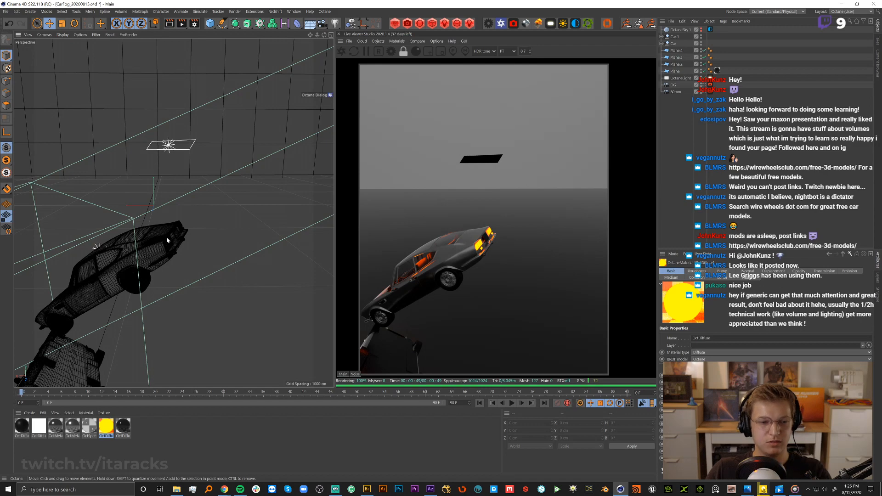
Review the Pathtracing kernel in the Octane settings and view both cars from the front side in the live render.
{"action": "mouse_move", "coordinate": [175, 242]}
{"action": "left_mouse_down", "text": "alt"}
{"action": "mouse_move", "coordinate": [125, 244]}
{"action": "mouse_move", "coordinate": [175, 239]}
{"action": "left_mouse_up", "text": "alt"}
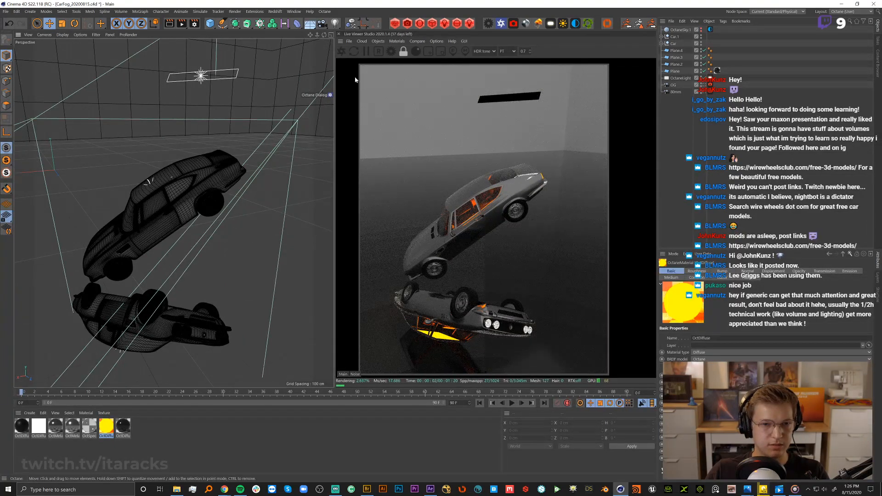
{"action": "left_click", "coordinate": [487, 25]}
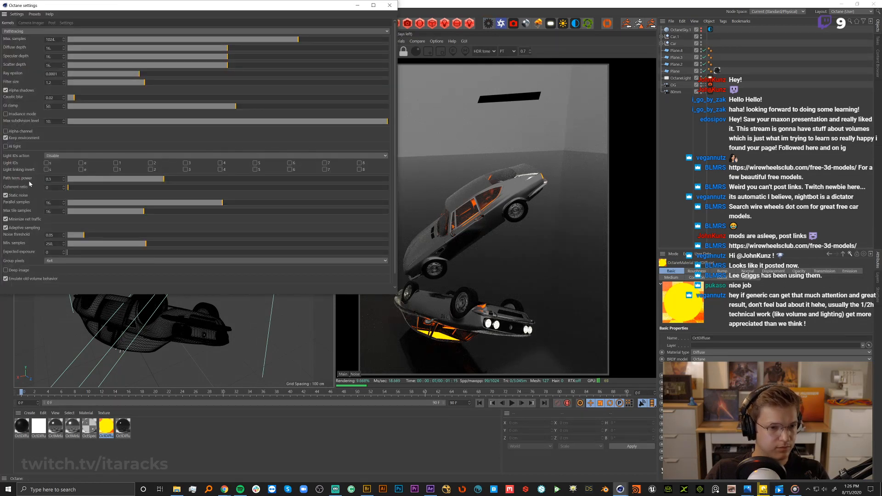
{"action": "left_click", "coordinate": [390, 5]}
{"action": "left_click_drag", "start_coordinate": [224, 219], "coordinate": [205, 203], "text": "alt"}
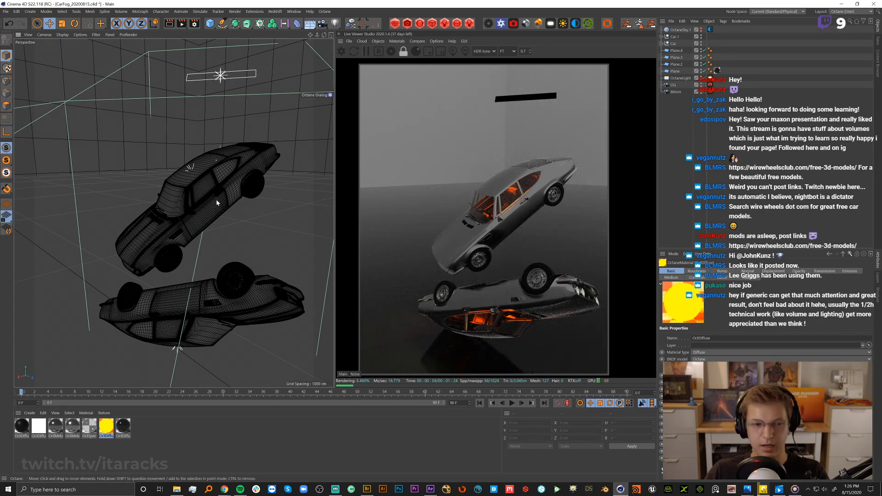
{"action": "scroll", "coordinate": [162, 252], "scroll_direction": "up", "scroll_amount": 3}
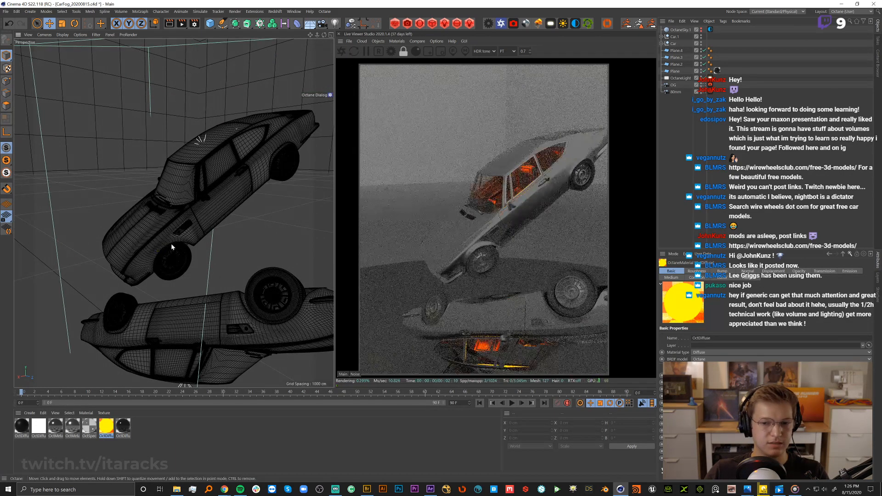
{"action": "middle_click_drag", "start_coordinate": [182, 223], "coordinate": [168, 193], "text": "alt"}
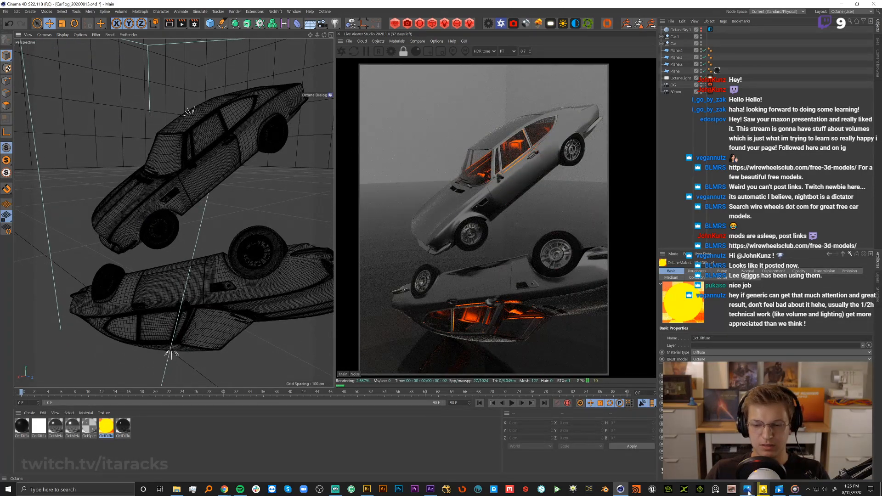
Compare the CarFog_2019.JPG reference with the lighting on both cars in the live render from several front angles.
{"action": "key", "text": "alt+Tab"}
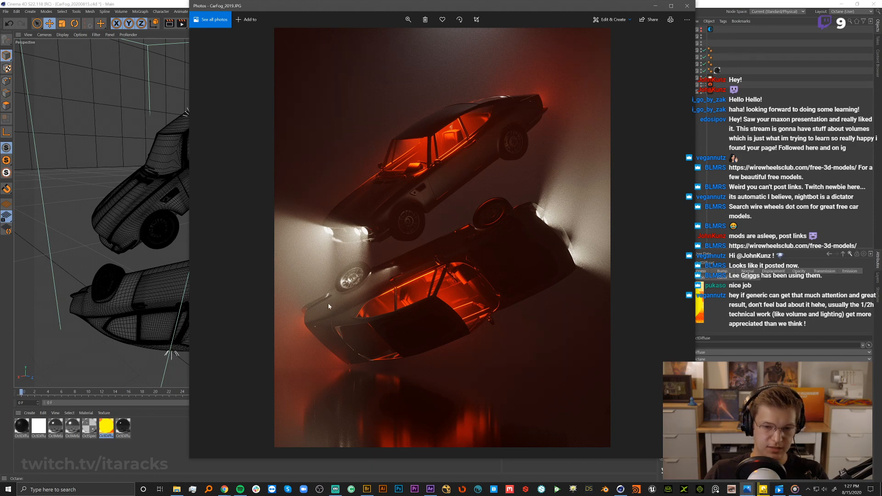
{"action": "left_click", "coordinate": [657, 6]}
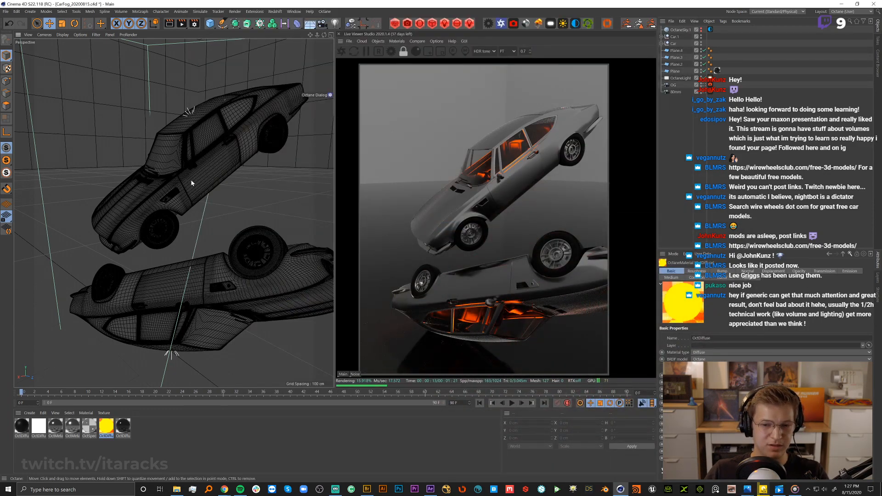
{"action": "mouse_move", "coordinate": [193, 289]}
{"action": "left_mouse_down", "text": "alt"}
{"action": "mouse_move", "coordinate": [218, 287]}
{"action": "mouse_move", "coordinate": [195, 301]}
{"action": "left_mouse_up", "text": "alt"}
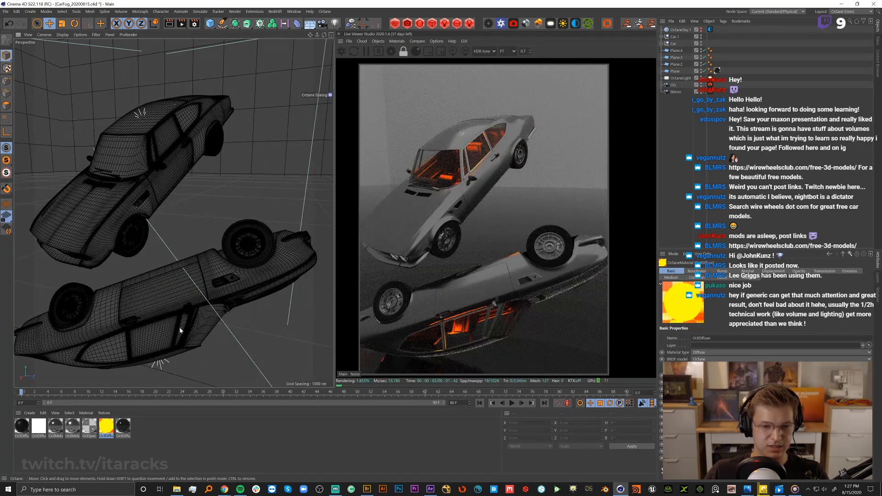
{"action": "left_click_drag", "start_coordinate": [182, 331], "coordinate": [175, 288], "text": "alt"}
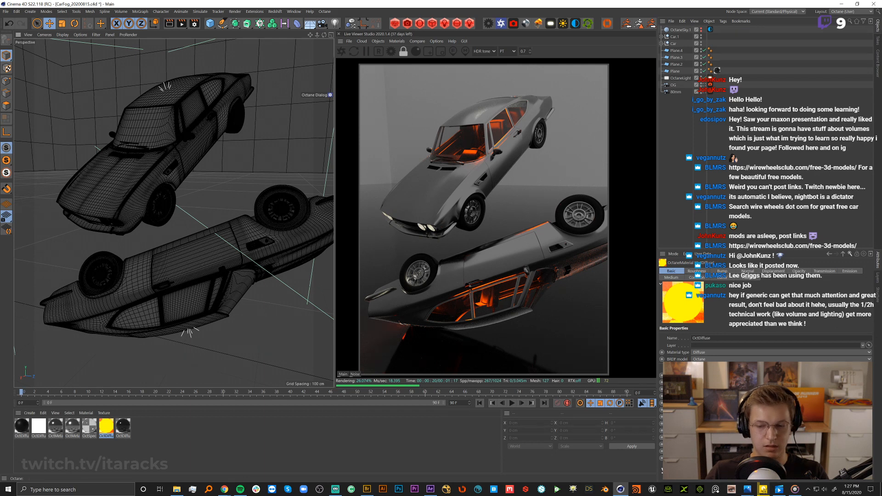
{"action": "left_click", "coordinate": [747, 490]}
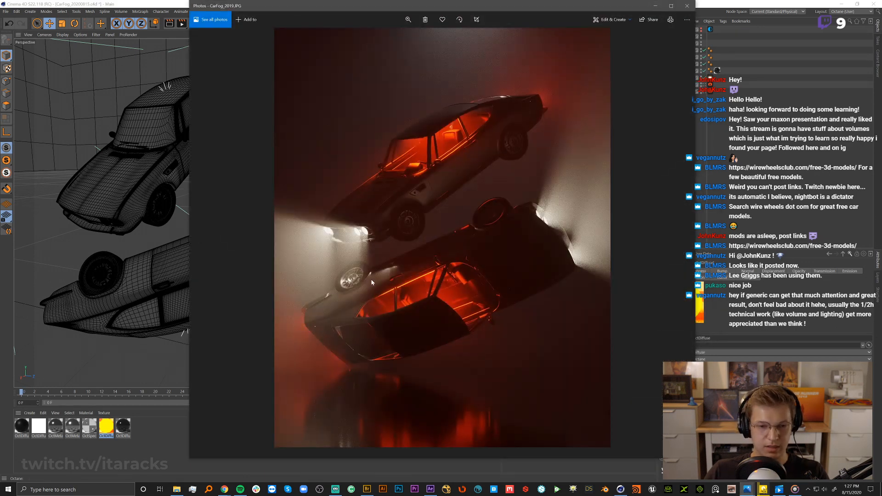
{"action": "left_click", "coordinate": [655, 5]}
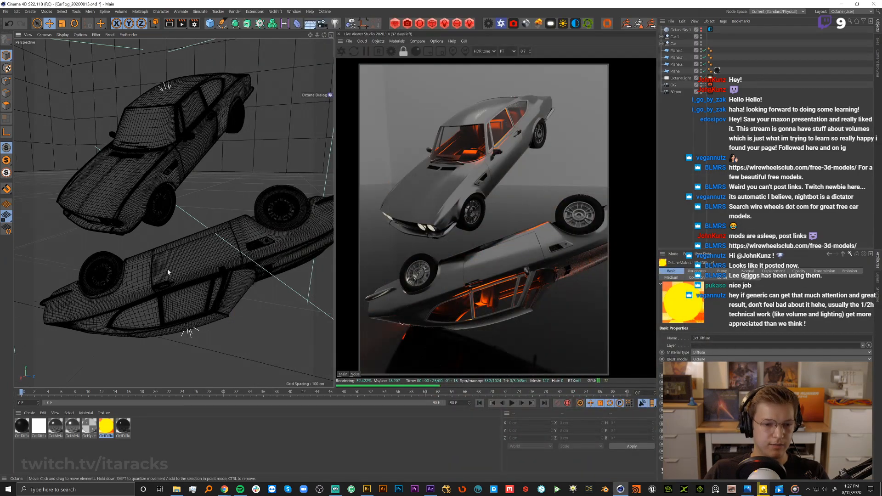
{"action": "mouse_move", "coordinate": [168, 271]}
{"action": "left_mouse_down", "text": "alt"}
{"action": "mouse_move", "coordinate": [152, 282]}
{"action": "mouse_move", "coordinate": [159, 283]}
{"action": "left_mouse_up", "text": "alt"}
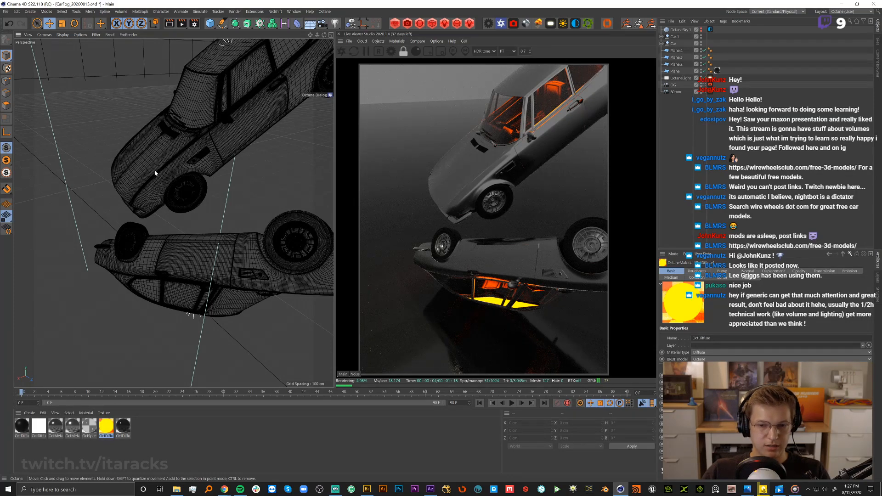
Examine the upright car's side windows up close and review the index and roughness of the glossy OctDiffuse.2 material.
{"action": "left_click_drag", "start_coordinate": [223, 102], "coordinate": [182, 169], "text": "alt"}
{"action": "right_click_drag", "start_coordinate": [206, 130], "coordinate": [255, 111], "text": "alt"}
{"action": "left_click_drag", "start_coordinate": [239, 153], "coordinate": [215, 108], "text": "alt"}
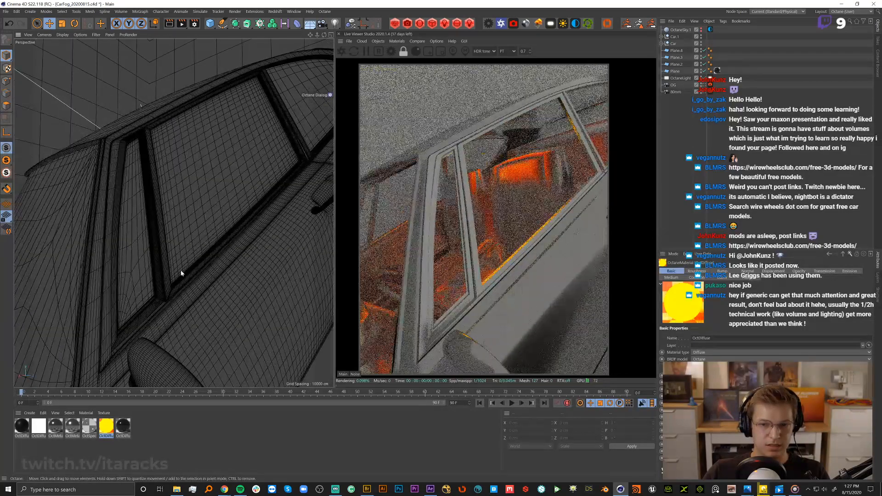
{"action": "double_click", "coordinate": [123, 426]}
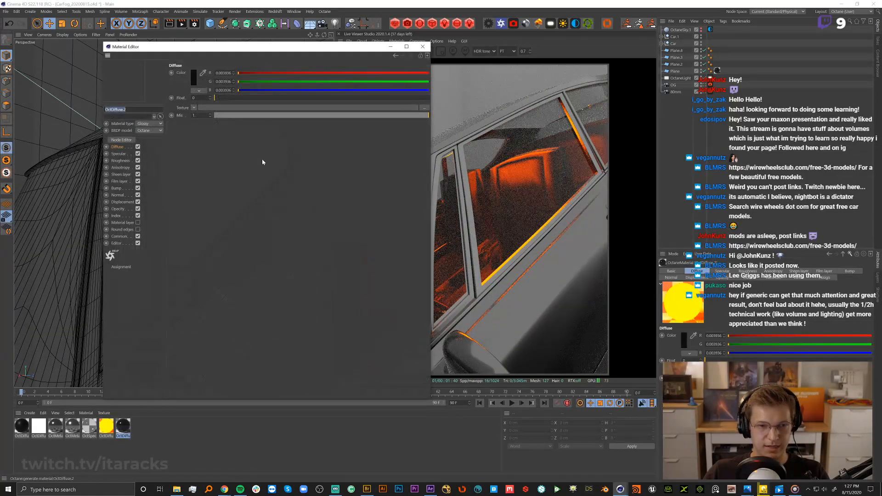
{"action": "left_click", "coordinate": [117, 216]}
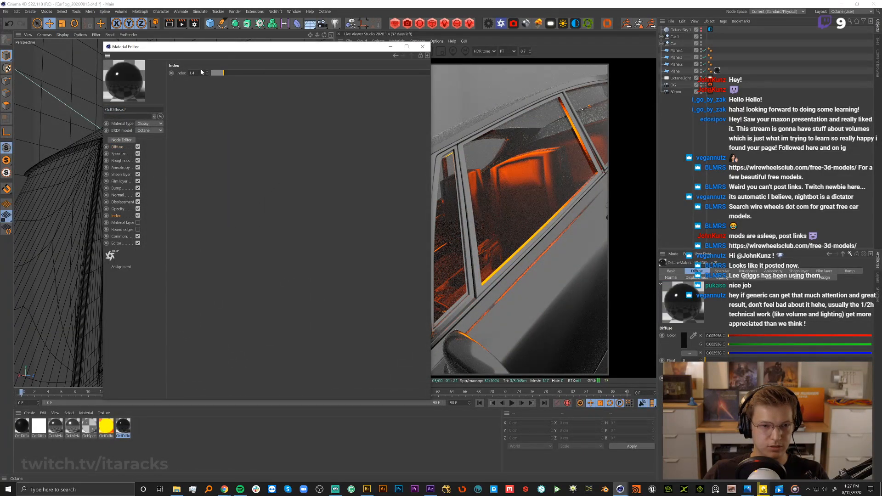
{"action": "left_click", "coordinate": [120, 162]}
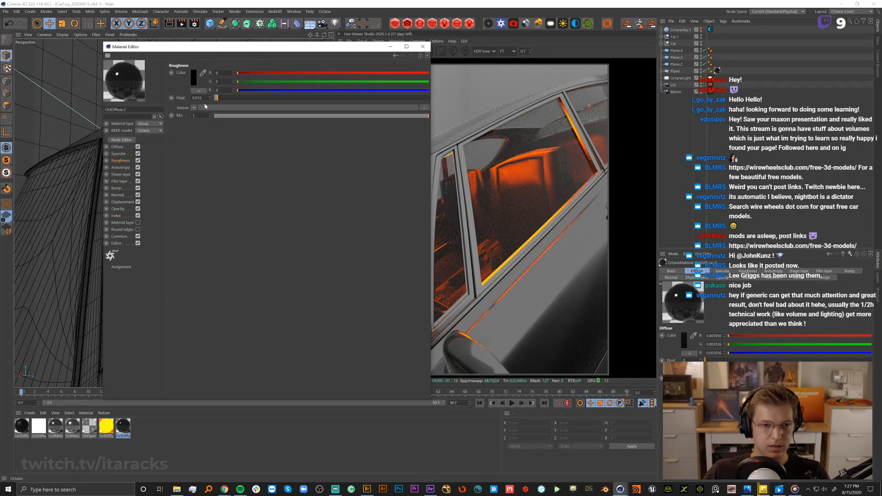
{"action": "left_click", "coordinate": [423, 46]}
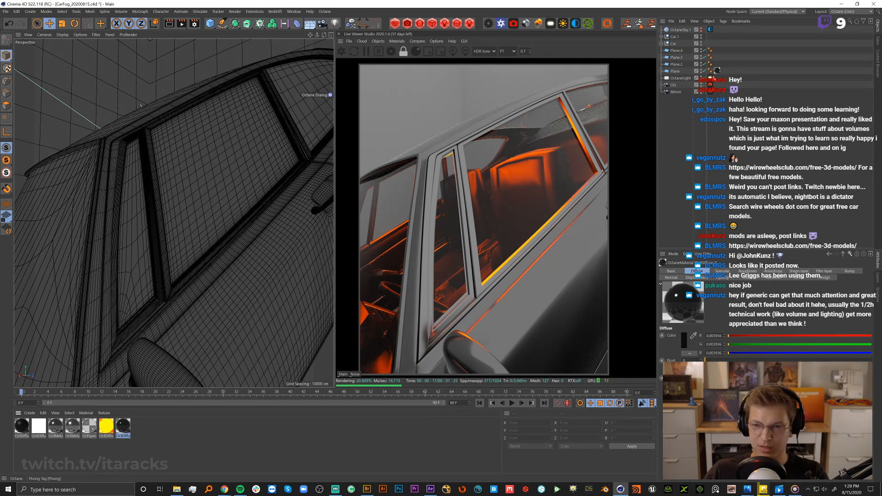
View both cars through the 80mm camera, then examine the OctaneLight's placement above the cars from outside the camera.
{"action": "left_click", "coordinate": [705, 85]}
{"action": "left_click", "coordinate": [705, 92]}
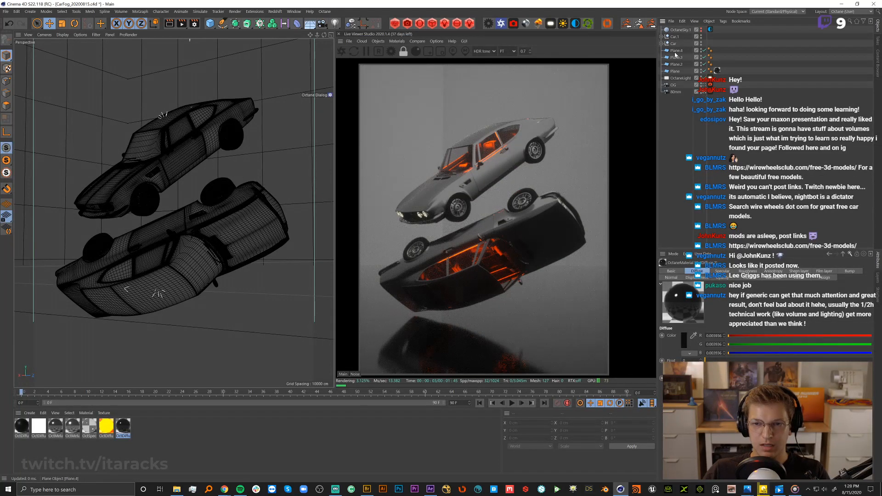
{"action": "left_click", "coordinate": [678, 78]}
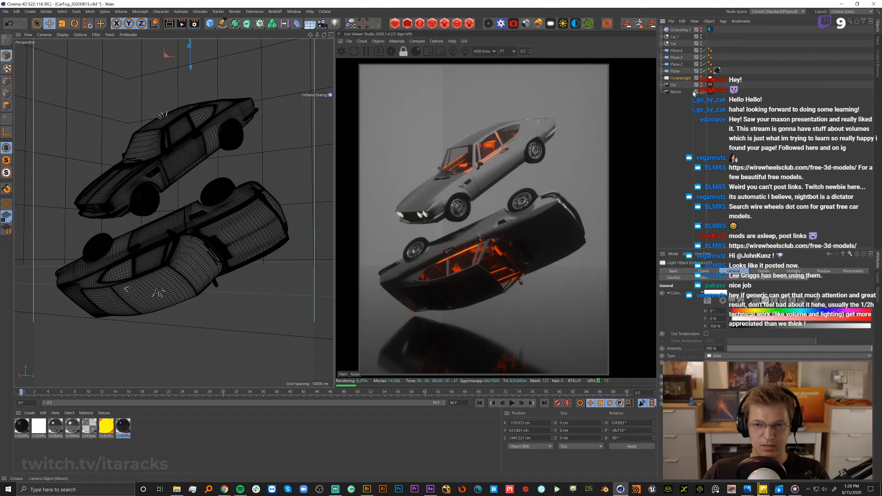
{"action": "left_click", "coordinate": [705, 93]}
{"action": "left_click_drag", "start_coordinate": [294, 199], "coordinate": [226, 209], "text": "alt"}
{"action": "right_click_drag", "start_coordinate": [226, 210], "coordinate": [129, 239], "text": "alt"}
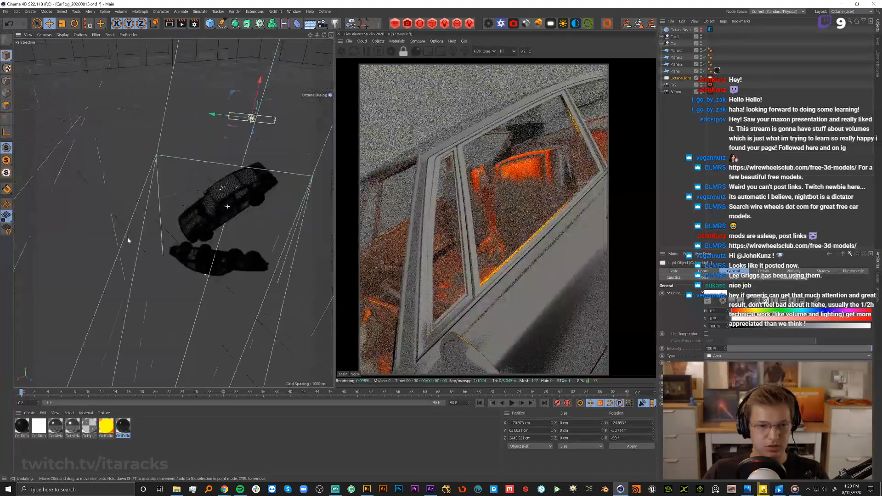
{"action": "left_click_drag", "start_coordinate": [129, 239], "coordinate": [115, 184], "text": "alt"}
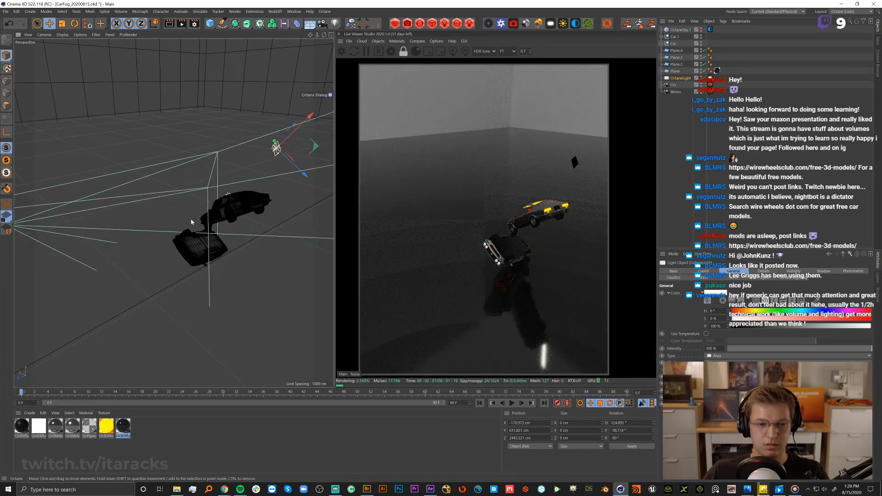
{"action": "middle_click_drag", "start_coordinate": [243, 212], "coordinate": [199, 214], "text": "alt"}
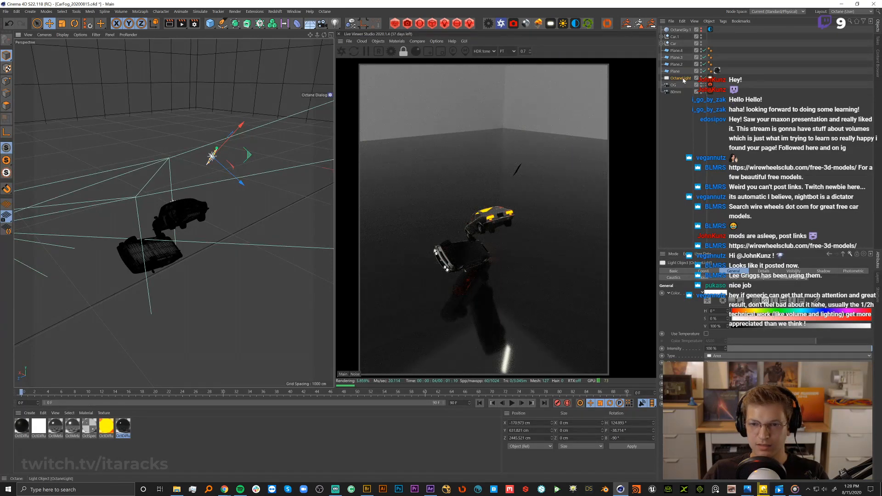
Switch the OctaneLight off and back on to compare its effect in the live render, leaving nothing selected.
{"action": "left_click", "coordinate": [705, 79]}
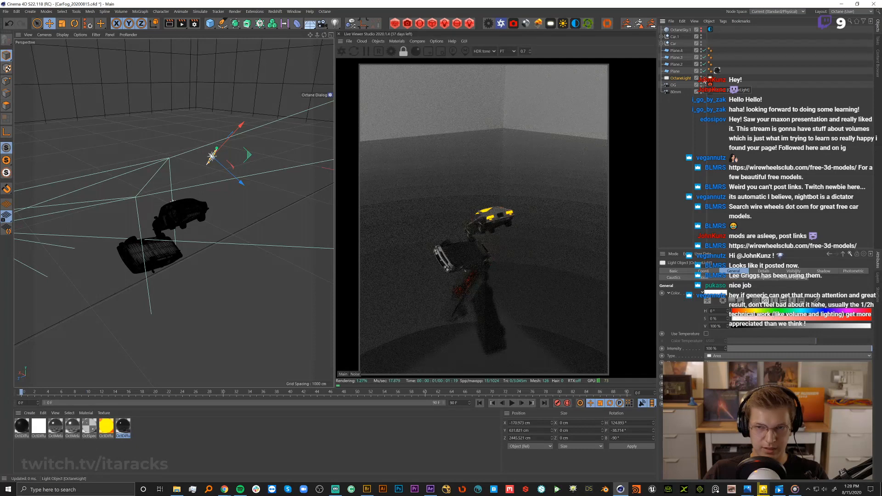
{"action": "left_click", "coordinate": [705, 79]}
{"action": "left_click", "coordinate": [754, 107]}
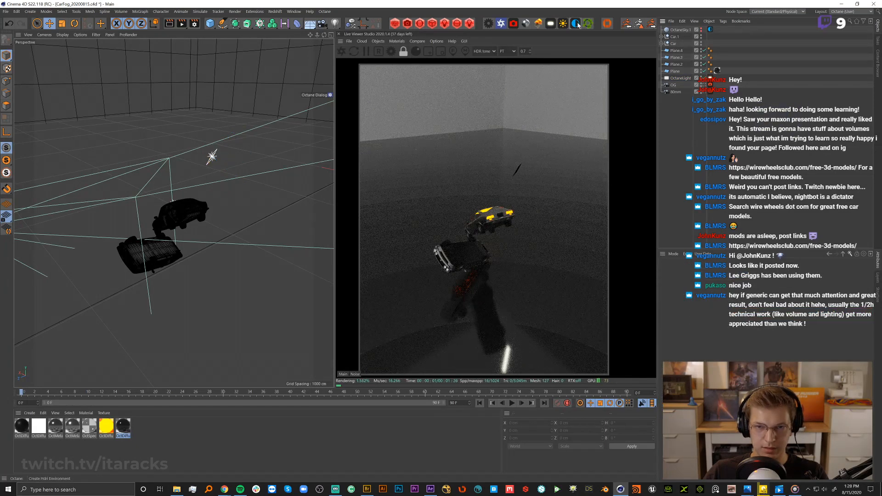
Find the Octane Hdri Environment command by searching for "envi" and add that environment to the scene.
{"action": "key", "text": "shift+c"}
{"action": "type", "text": "area"}
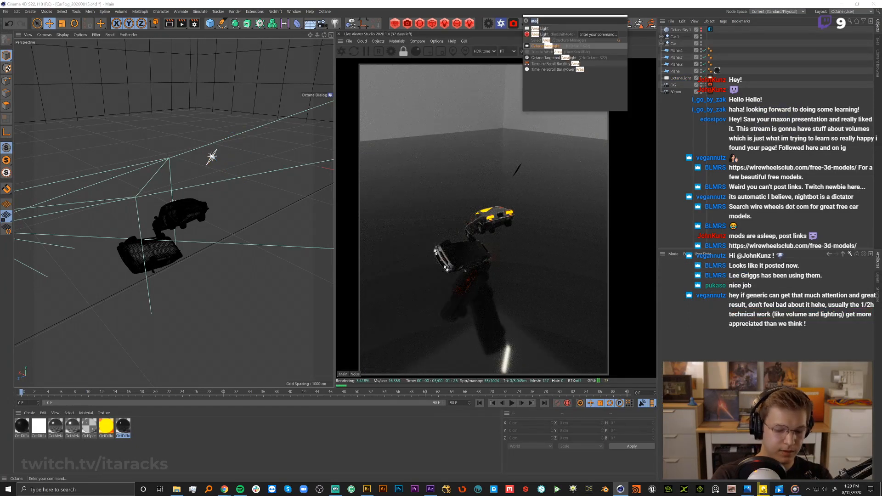
{"action": "type", "text": "en"}
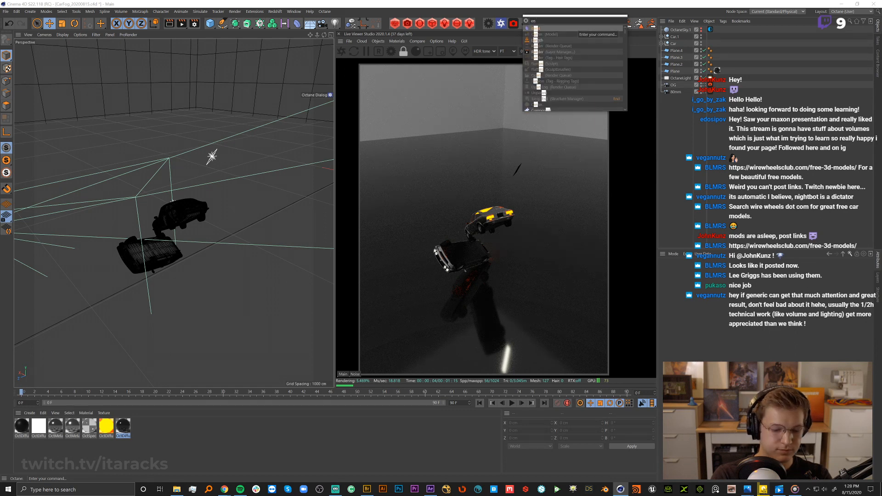
{"action": "type", "text": "v"}
{"action": "key", "text": "Down"}
{"action": "key", "text": "Down"}
{"action": "key", "text": "Down"}
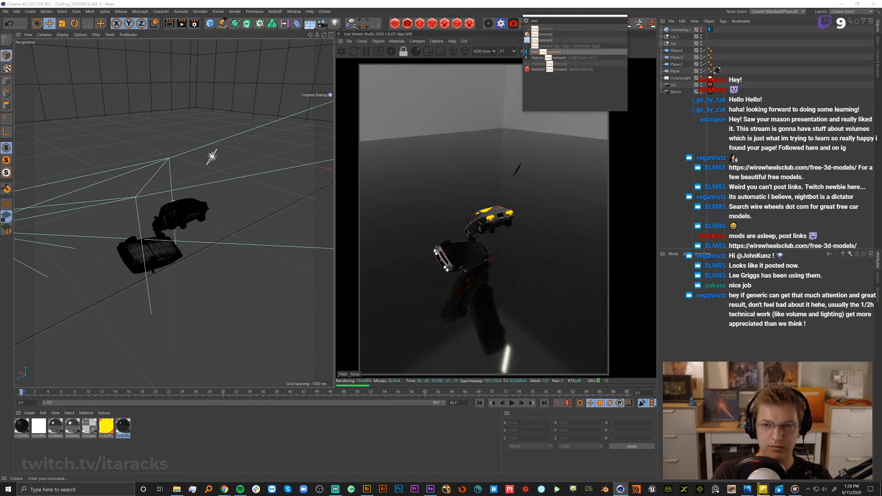
{"action": "key", "text": "Return"}
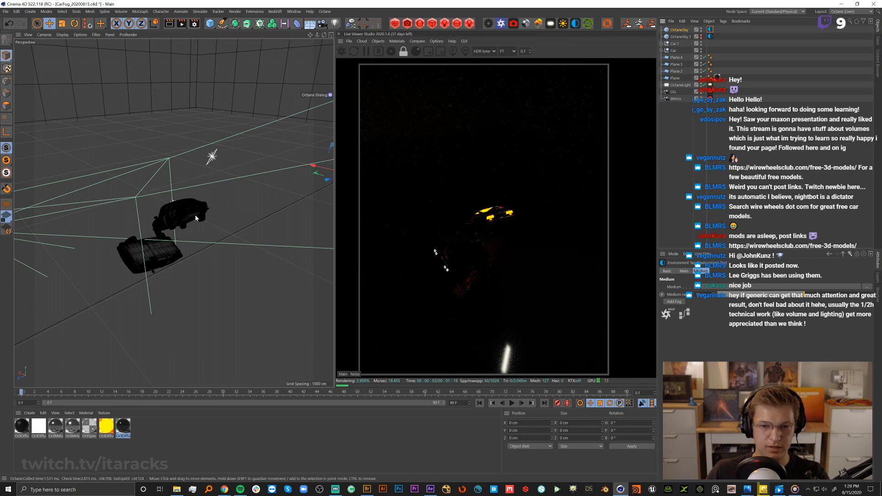
Compare the 80mm camera's live render with the CarFog_2019.JPG reference, toggling the OctaneLight off and back on.
{"action": "left_click", "coordinate": [706, 100]}
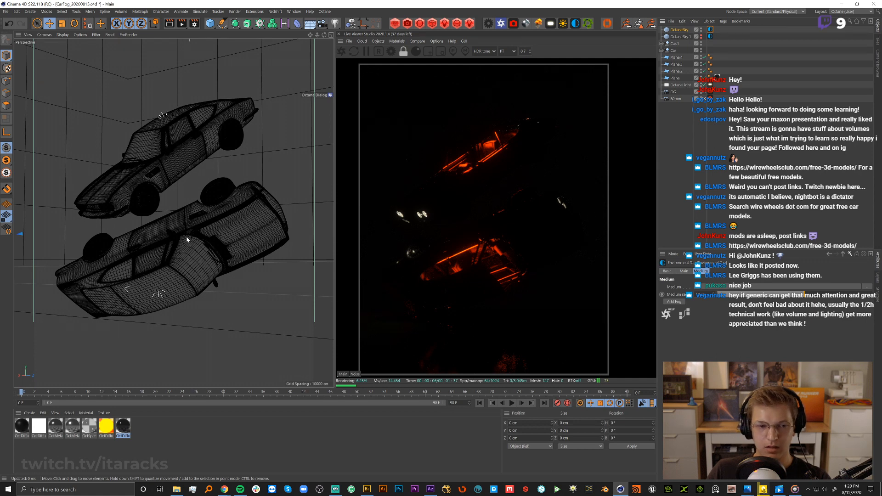
{"action": "left_click", "coordinate": [750, 490]}
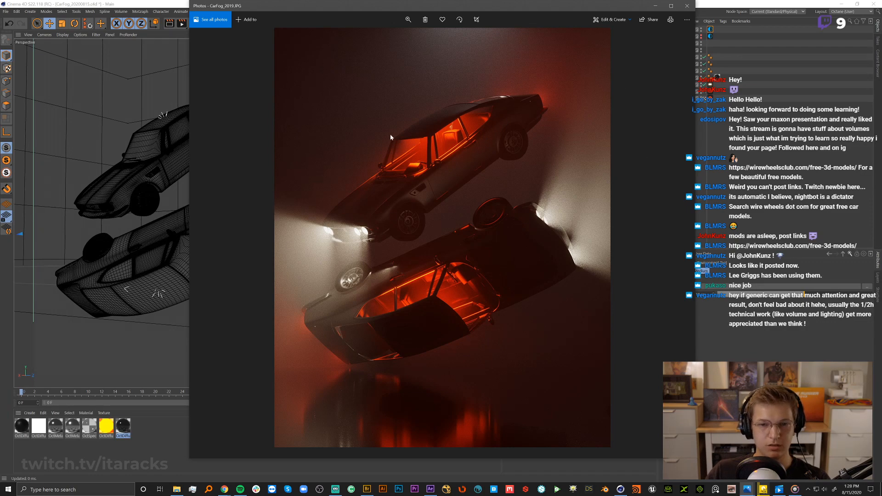
{"action": "left_click", "coordinate": [655, 6]}
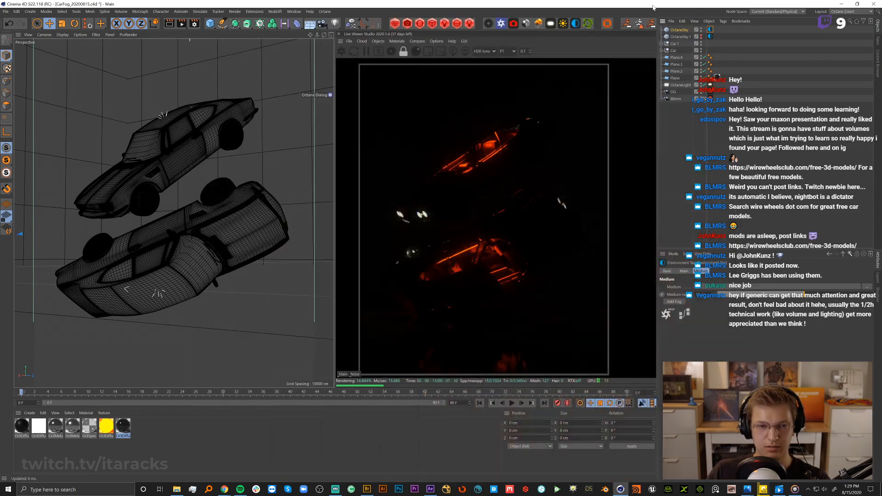
{"action": "left_click", "coordinate": [705, 86]}
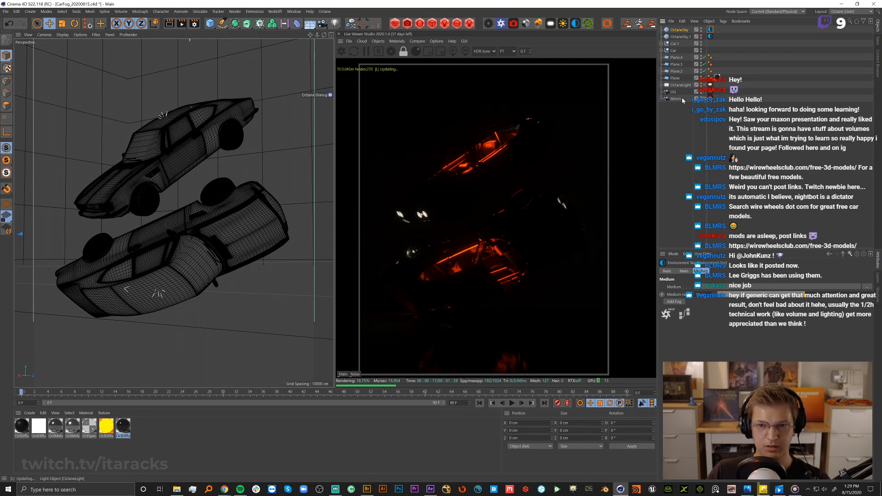
{"action": "left_click", "coordinate": [705, 85]}
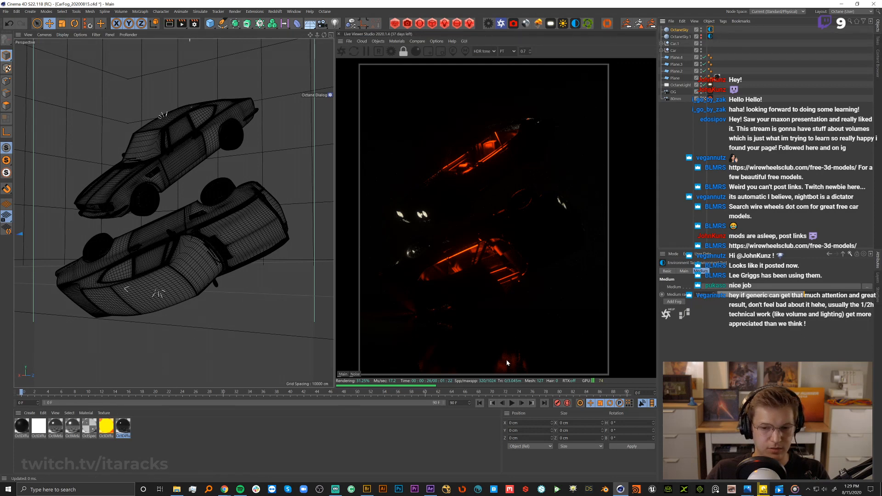
{"action": "left_click", "coordinate": [748, 489]}
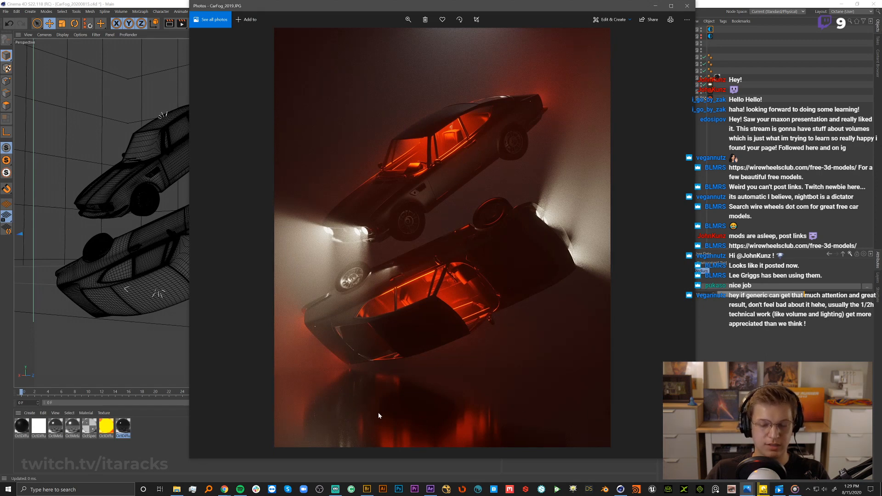
{"action": "left_click", "coordinate": [655, 6]}
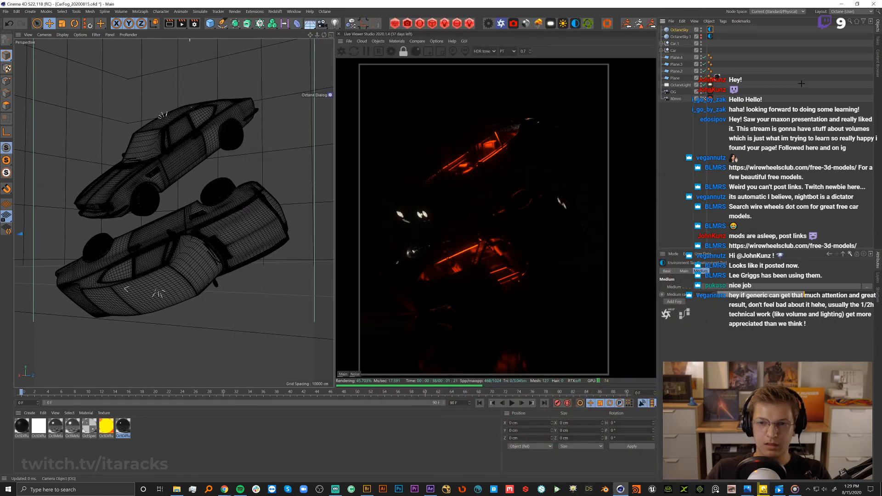
Inspect the Plane object and the Plane.2 to Plane.4 objects that form the room, then clear the selection.
{"action": "left_click", "coordinate": [701, 78]}
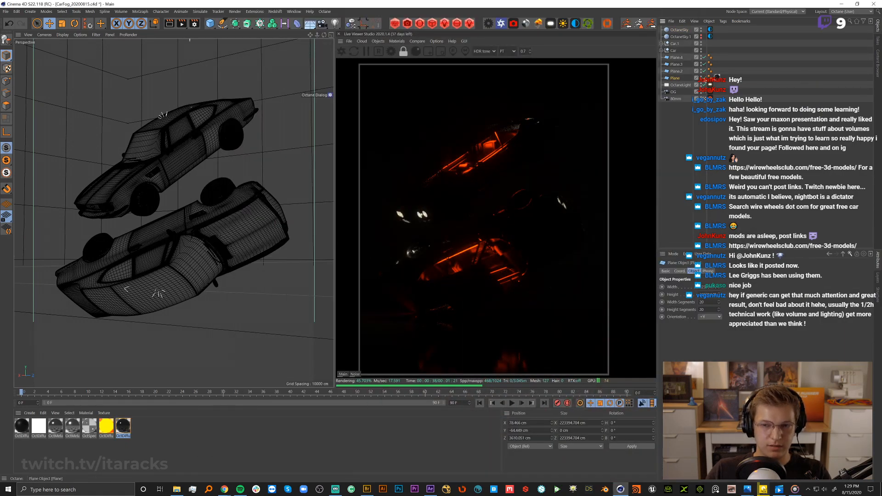
{"action": "left_click", "coordinate": [678, 72]}
{"action": "left_click", "coordinate": [679, 59], "text": "shift"}
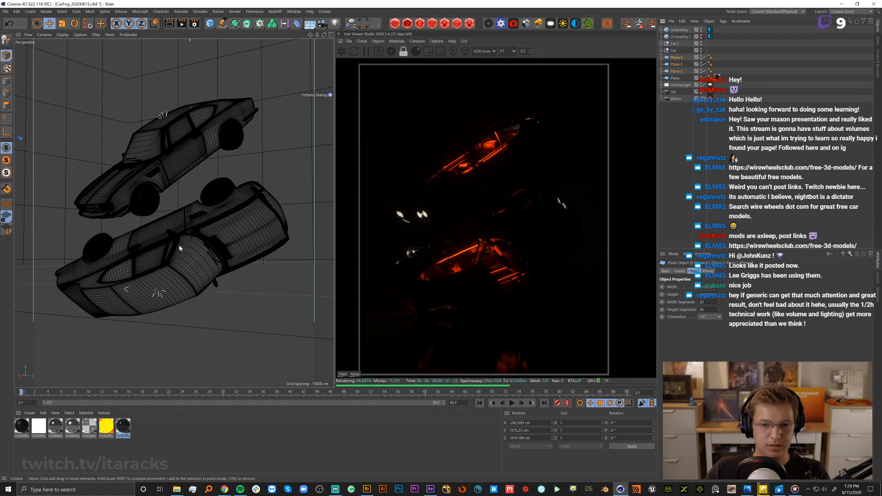
{"action": "left_click", "coordinate": [794, 116]}
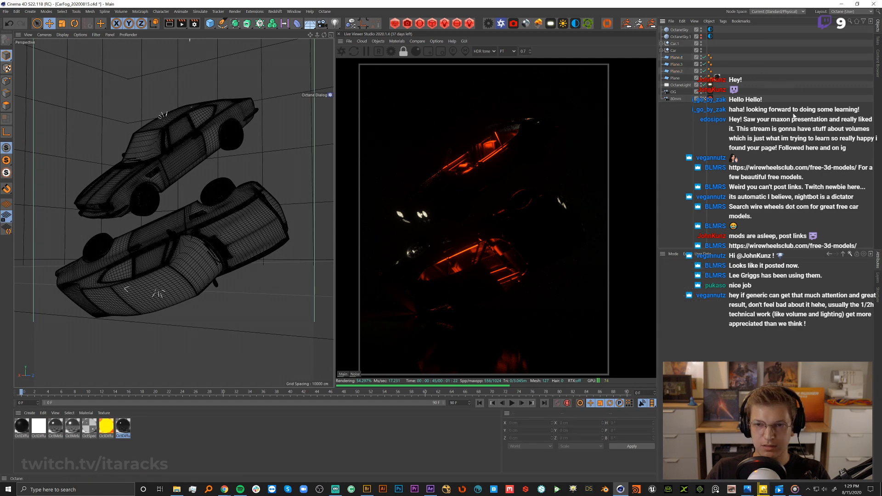
Disable the OctaneSky object, enable OctaneSky.1 to render the fog, and pause the live render.
{"action": "left_click", "coordinate": [701, 30]}
{"action": "left_click", "coordinate": [701, 36]}
{"action": "left_click", "coordinate": [702, 36], "text": "alt"}
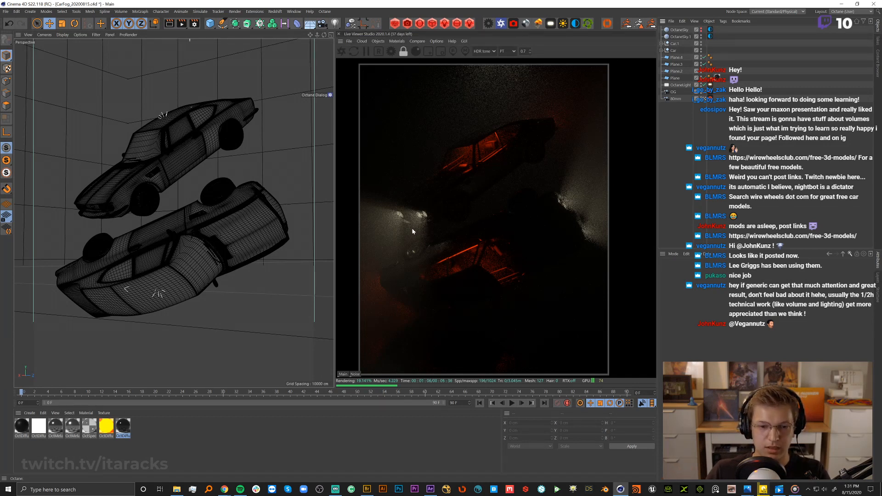
{"action": "left_click", "coordinate": [366, 51]}
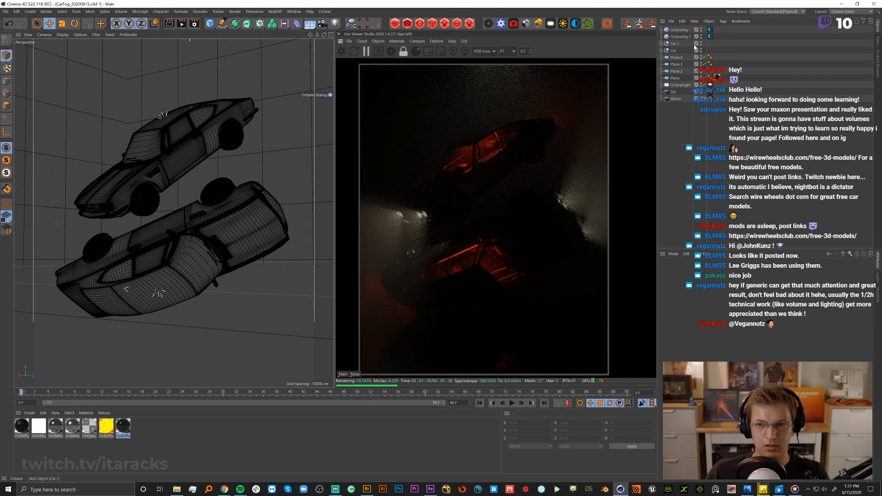
Show the medium settings of OctaneSky.1's environment tag and read through its HDRI/Texture Environment page in the Octane help.
{"action": "left_click", "coordinate": [711, 36]}
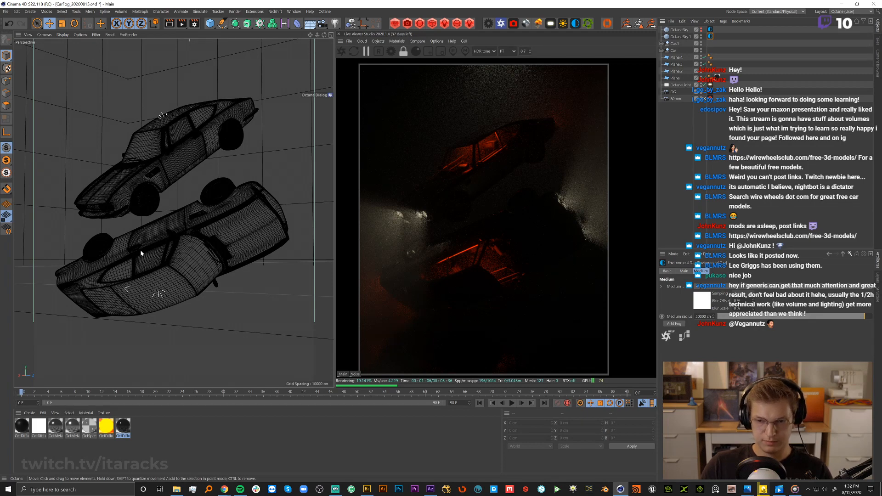
{"action": "left_click", "coordinate": [668, 338]}
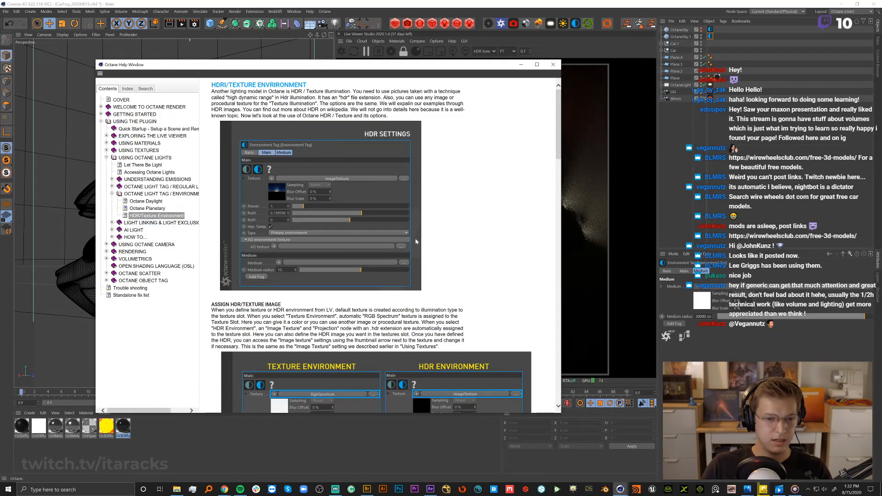
{"action": "scroll", "coordinate": [416, 242], "scroll_direction": "down", "scroll_amount": 15}
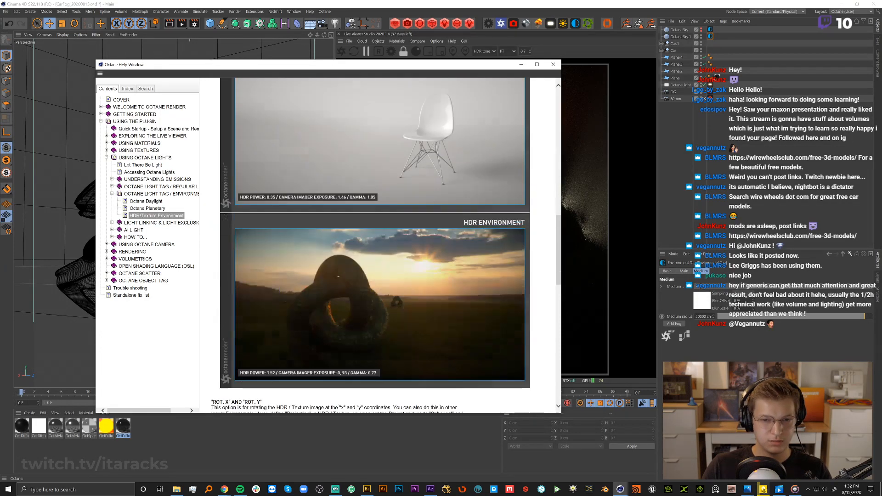
{"action": "scroll", "coordinate": [396, 244], "scroll_direction": "down", "scroll_amount": 10}
{"action": "scroll", "coordinate": [396, 244], "scroll_direction": "up", "scroll_amount": 5}
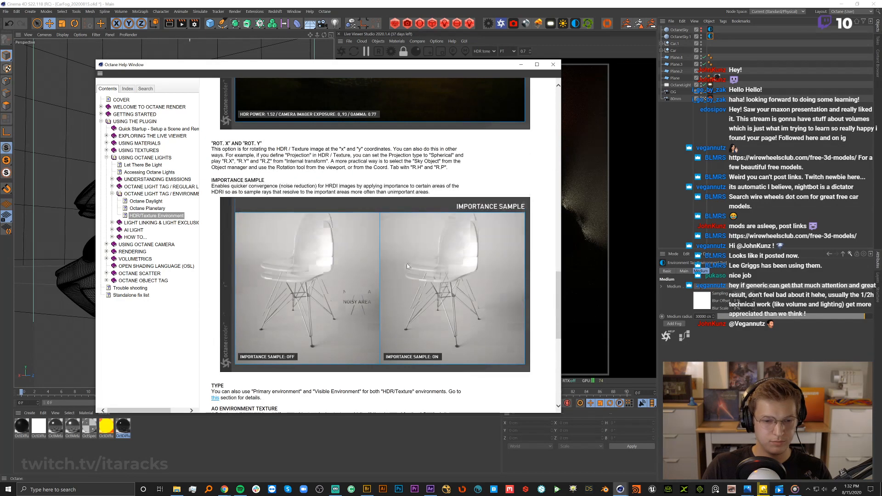
Open the Fog page under Volumetrics, Volume Effects in the Octane help contents.
{"action": "left_click", "coordinate": [124, 259]}
{"action": "left_click", "coordinate": [107, 259]}
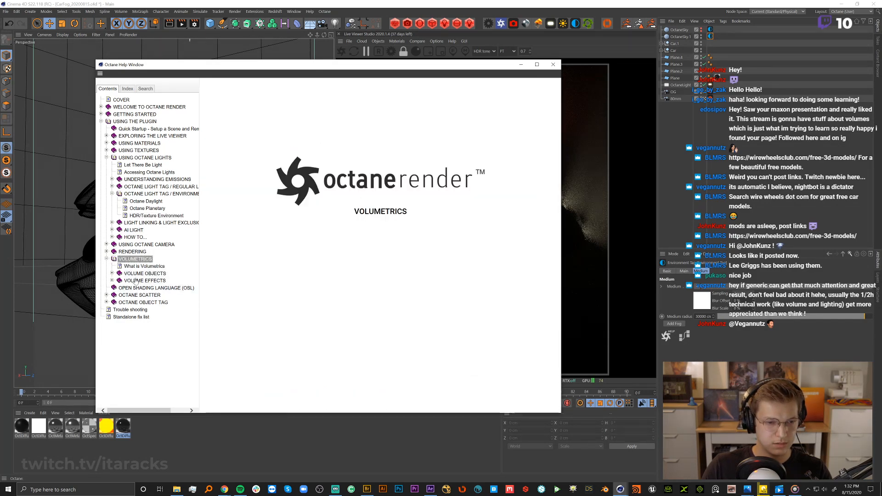
{"action": "left_click", "coordinate": [136, 281]}
{"action": "left_click", "coordinate": [111, 281]}
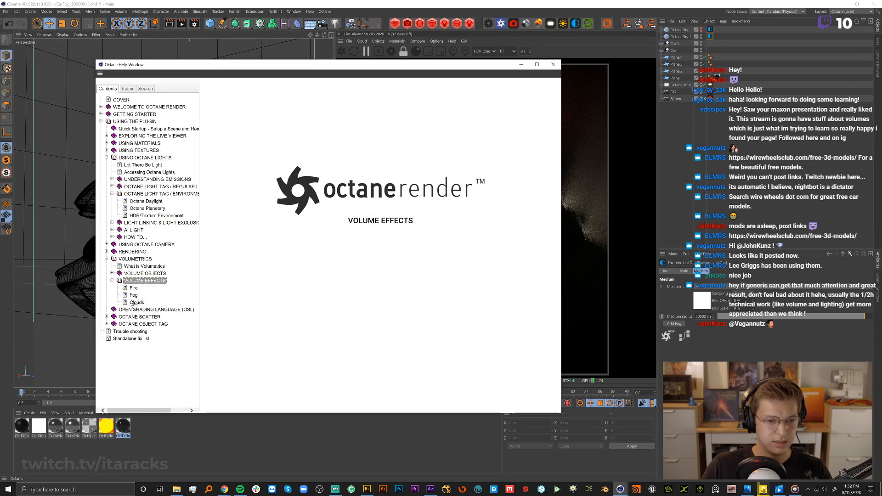
{"action": "left_click", "coordinate": [133, 296]}
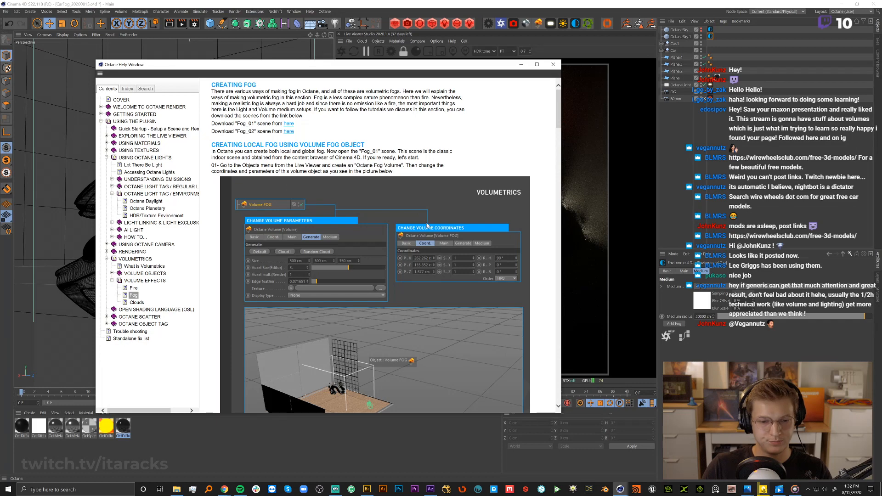
Skim the Fog page's tutorial on creating local fog with the Volume Fog object, including its example renders.
{"action": "scroll", "coordinate": [424, 221], "scroll_direction": "down", "scroll_amount": 5}
{"action": "scroll", "coordinate": [425, 228], "scroll_direction": "down", "scroll_amount": 10}
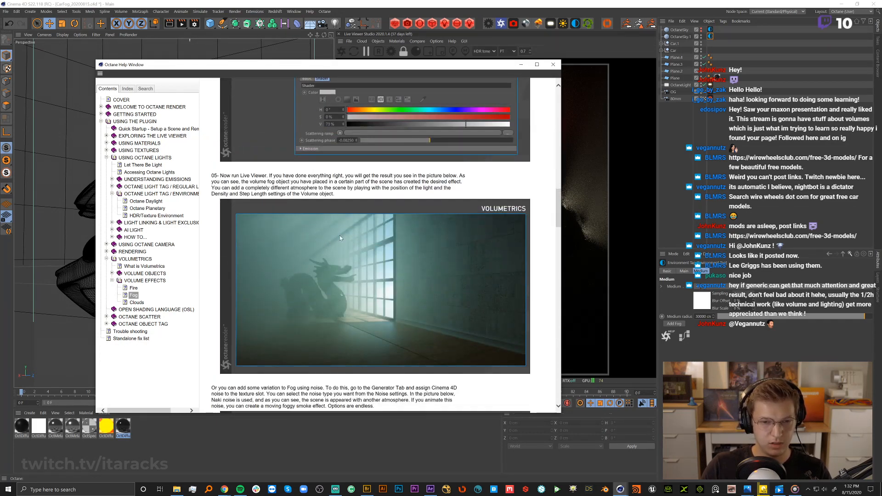
{"action": "scroll", "coordinate": [397, 211], "scroll_direction": "up", "scroll_amount": 9}
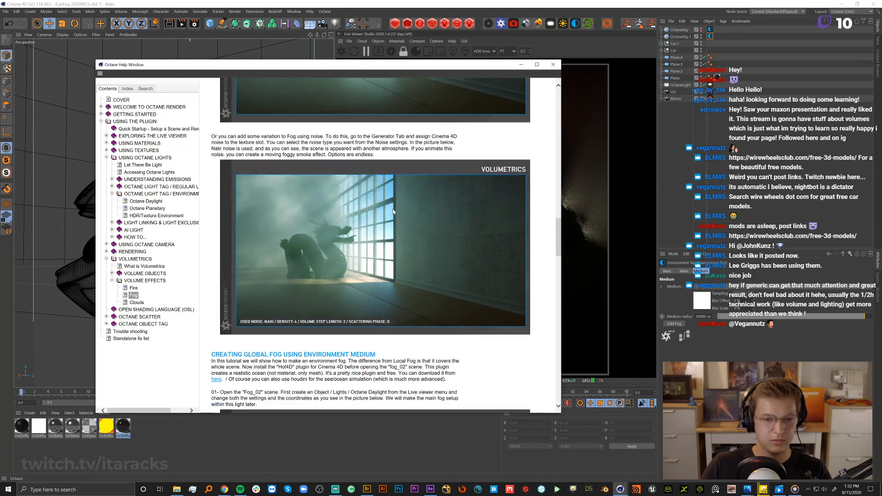
{"action": "scroll", "coordinate": [351, 202], "scroll_direction": "up", "scroll_amount": 5}
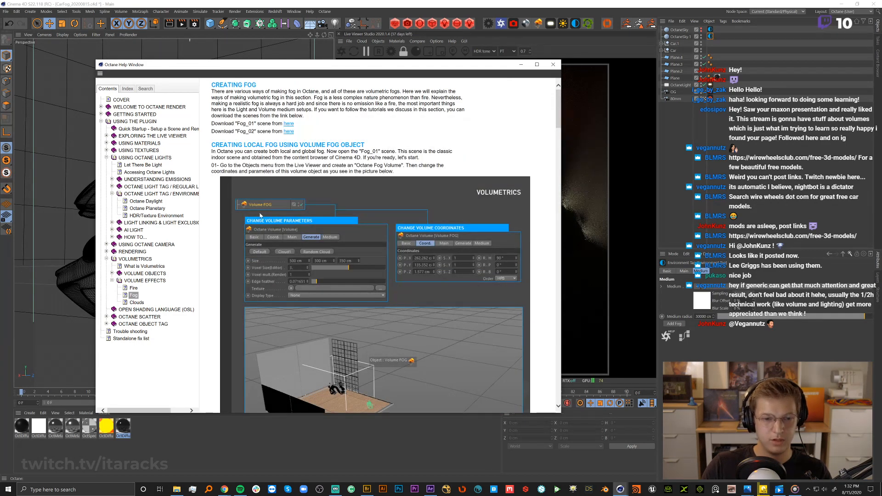
{"action": "scroll", "coordinate": [360, 203], "scroll_direction": "down", "scroll_amount": 5}
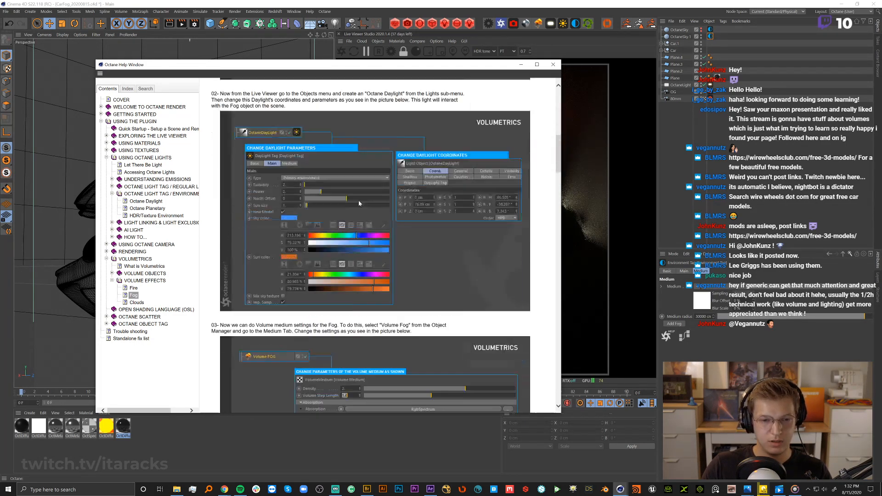
Read the global fog tutorial's steps on the daylight, HDR environment and Scattering Medium assignment.
{"action": "scroll", "coordinate": [360, 204], "scroll_direction": "down", "scroll_amount": 15}
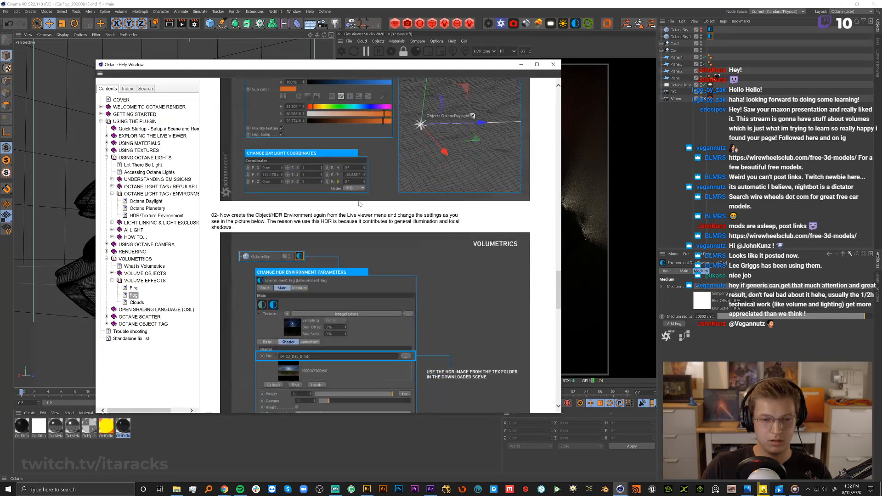
{"action": "scroll", "coordinate": [360, 204], "scroll_direction": "down", "scroll_amount": 4}
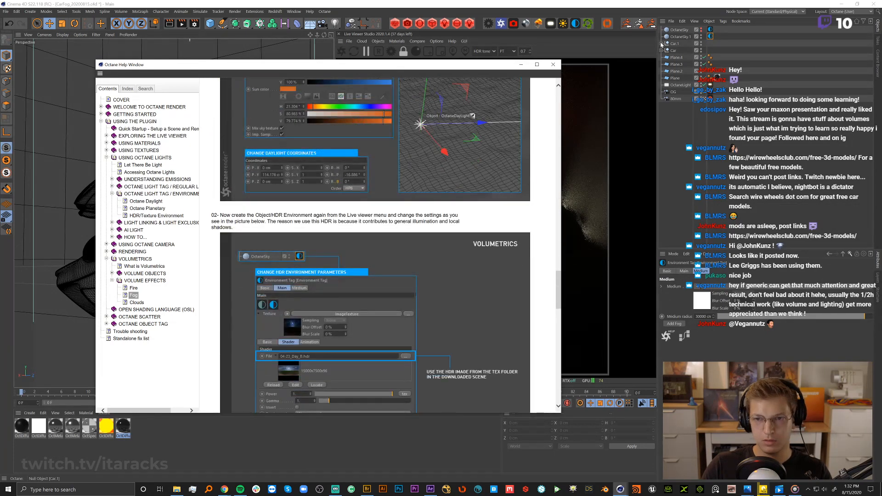
{"action": "scroll", "coordinate": [440, 162], "scroll_direction": "down", "scroll_amount": 4}
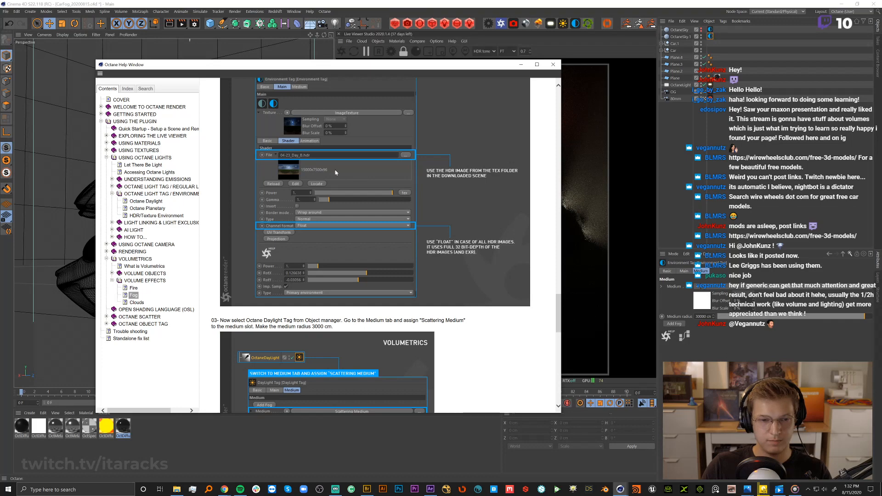
{"action": "scroll", "coordinate": [338, 171], "scroll_direction": "up", "scroll_amount": 6}
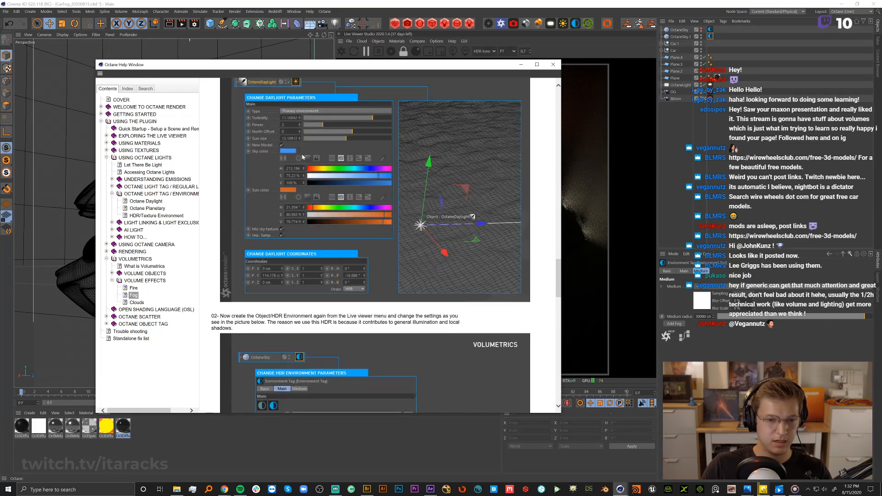
{"action": "scroll", "coordinate": [302, 157], "scroll_direction": "down", "scroll_amount": 2}
{"action": "scroll", "coordinate": [308, 166], "scroll_direction": "up", "scroll_amount": 3}
{"action": "scroll", "coordinate": [315, 176], "scroll_direction": "down", "scroll_amount": 6}
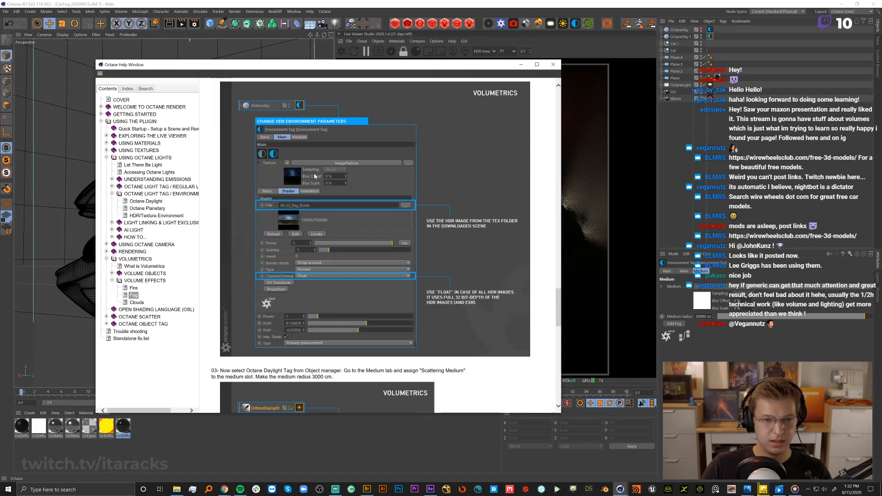
{"action": "scroll", "coordinate": [314, 176], "scroll_direction": "down", "scroll_amount": 4}
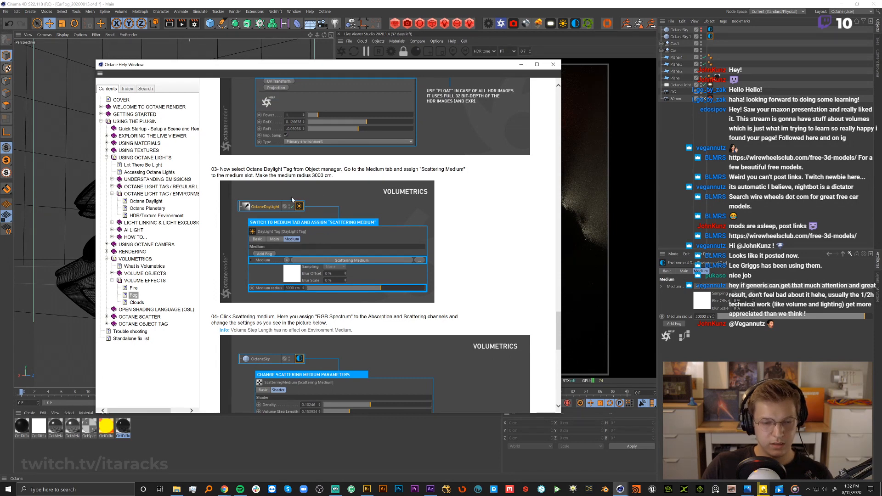
{"action": "scroll", "coordinate": [340, 204], "scroll_direction": "down", "scroll_amount": 2}
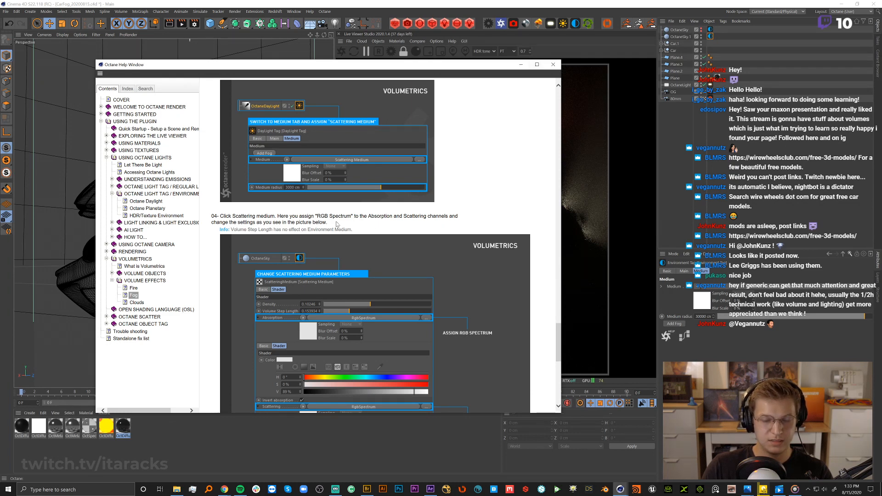
Check the scattering medium's shader settings in the scene and read the help page's RGB Spectrum settings and final global fog result.
{"action": "left_click", "coordinate": [703, 304]}
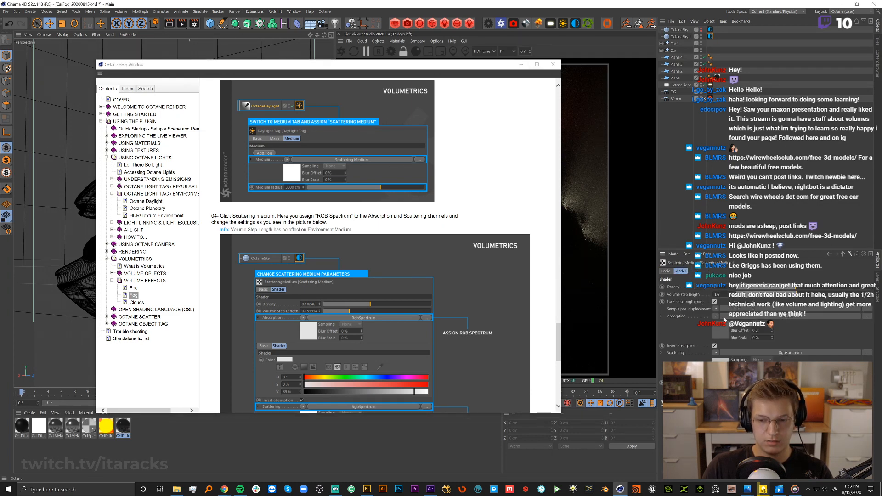
{"action": "left_click", "coordinate": [845, 254]}
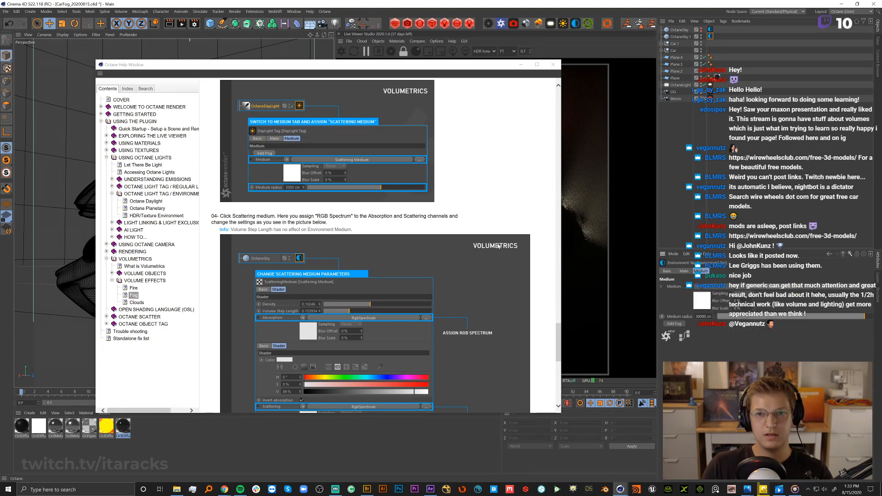
{"action": "scroll", "coordinate": [434, 254], "scroll_direction": "down", "scroll_amount": 2}
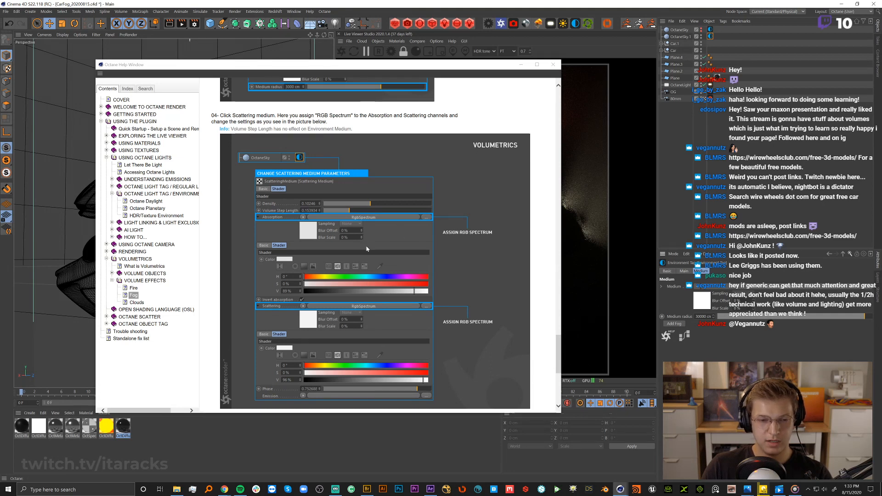
{"action": "scroll", "coordinate": [366, 249], "scroll_direction": "down", "scroll_amount": 2}
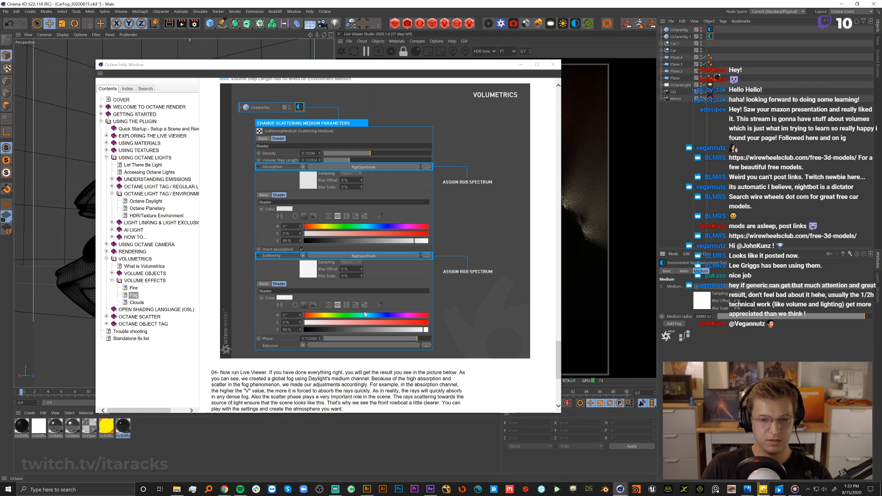
{"action": "scroll", "coordinate": [363, 307], "scroll_direction": "down", "scroll_amount": 6}
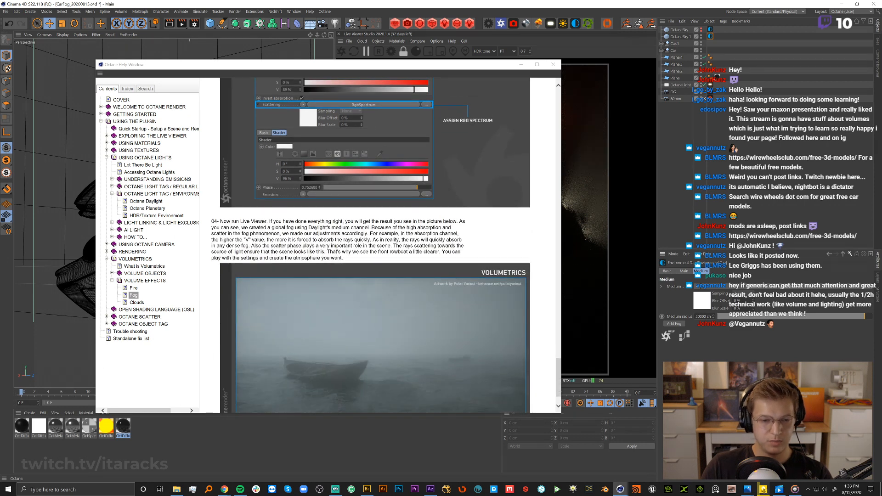
{"action": "scroll", "coordinate": [381, 258], "scroll_direction": "down", "scroll_amount": 2}
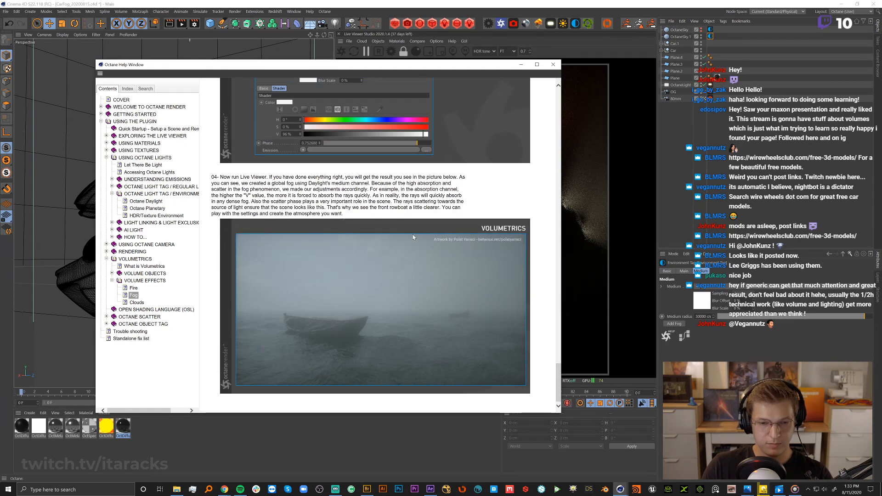
Review the Fog page's scattering settings and local fog examples once more, then close the Octane help window.
{"action": "scroll", "coordinate": [488, 308], "scroll_direction": "up", "scroll_amount": 15}
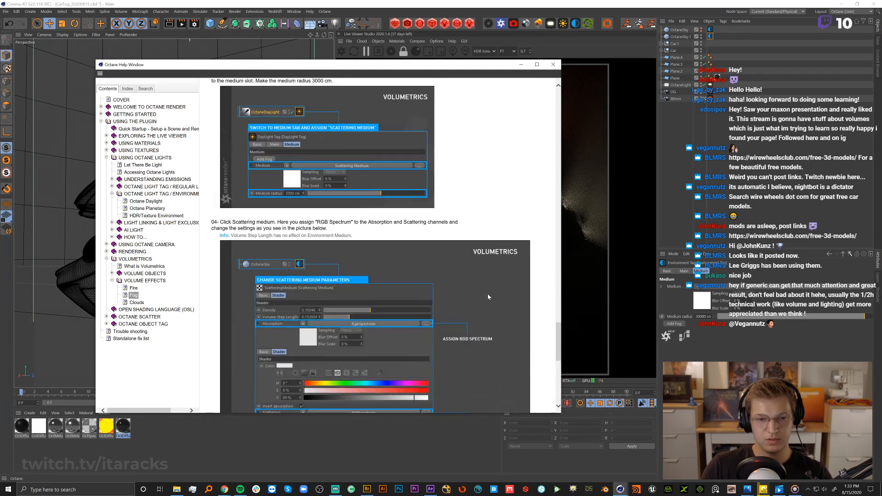
{"action": "scroll", "coordinate": [488, 297], "scroll_direction": "down", "scroll_amount": 15}
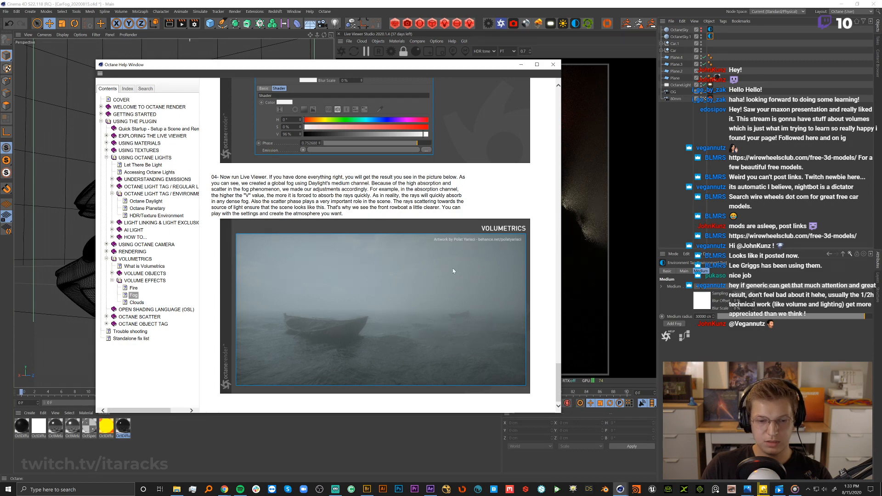
{"action": "scroll", "coordinate": [367, 314], "scroll_direction": "down", "scroll_amount": 10}
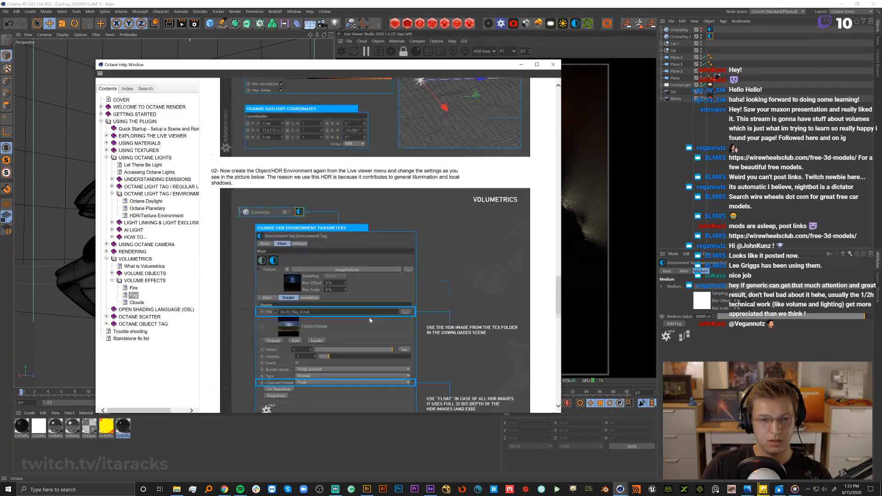
{"action": "scroll", "coordinate": [372, 320], "scroll_direction": "up", "scroll_amount": 3}
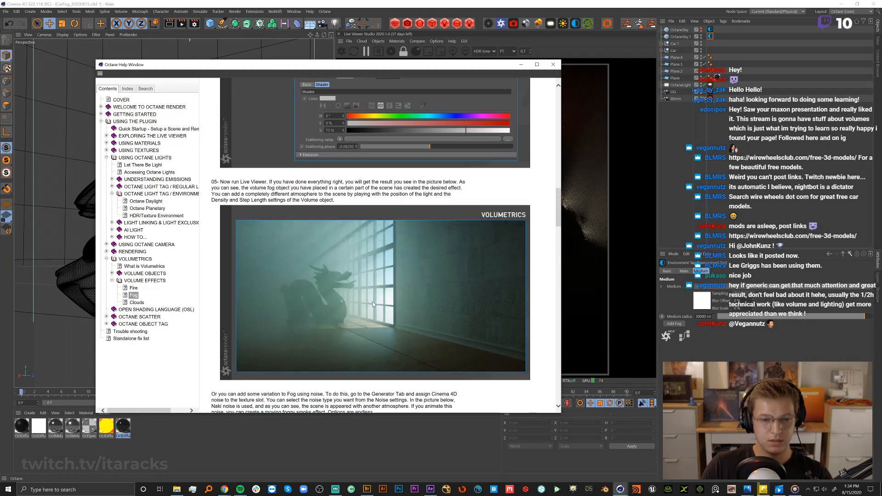
{"action": "scroll", "coordinate": [340, 269], "scroll_direction": "up", "scroll_amount": 3}
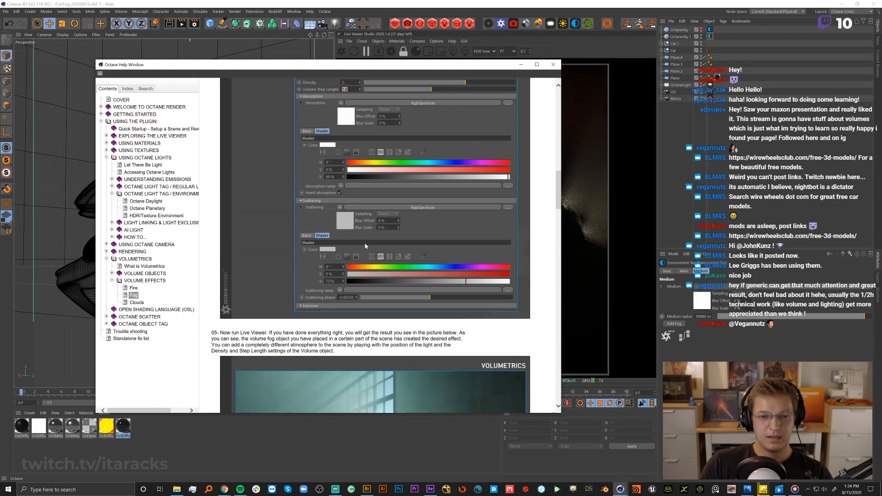
{"action": "scroll", "coordinate": [365, 277], "scroll_direction": "down", "scroll_amount": 4}
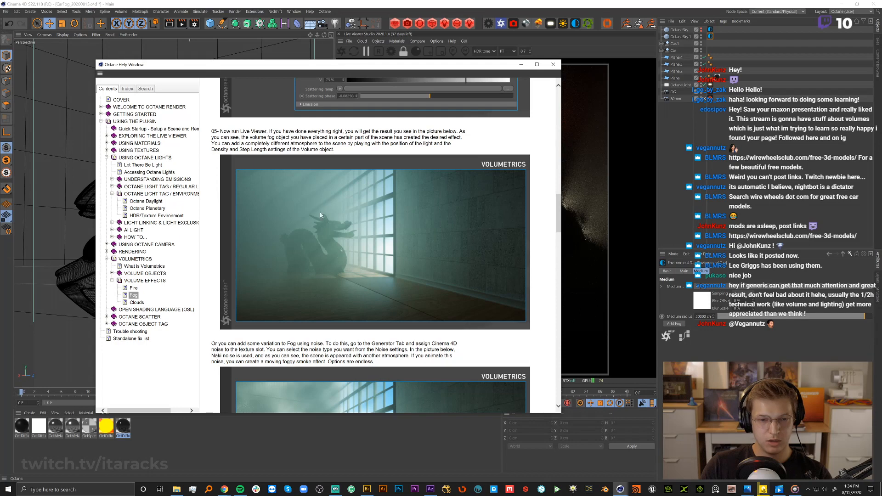
{"action": "left_click", "coordinate": [554, 64]}
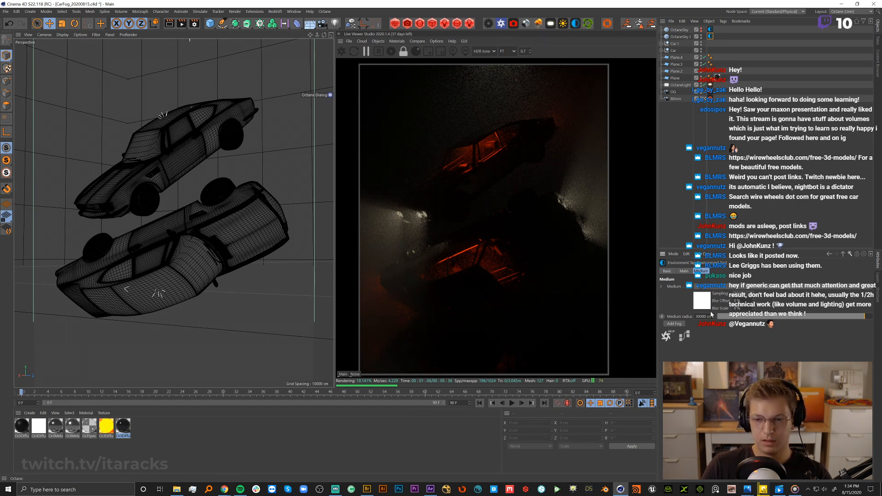
Set the medium radius of OctaneSky.1's environment tag to 3000 cm, restarting the live render before and after the change.
{"action": "left_click", "coordinate": [341, 51]}
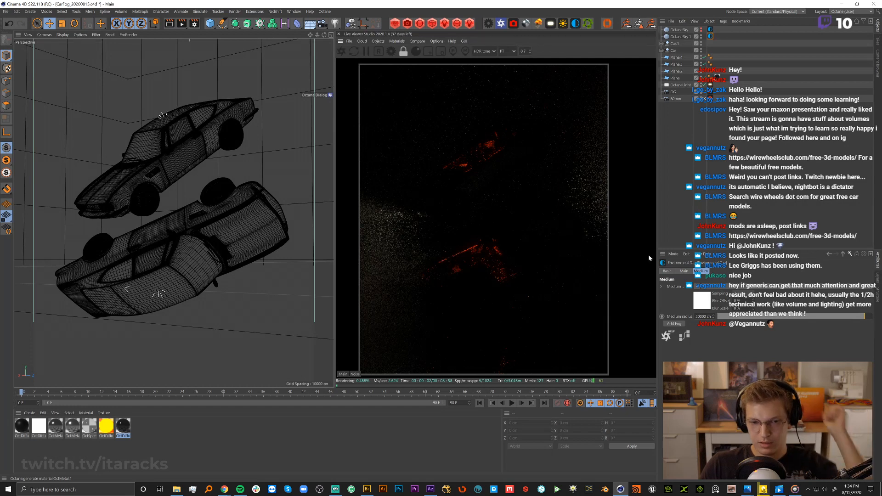
{"action": "double_click", "coordinate": [700, 316]}
{"action": "type", "text": "3"}
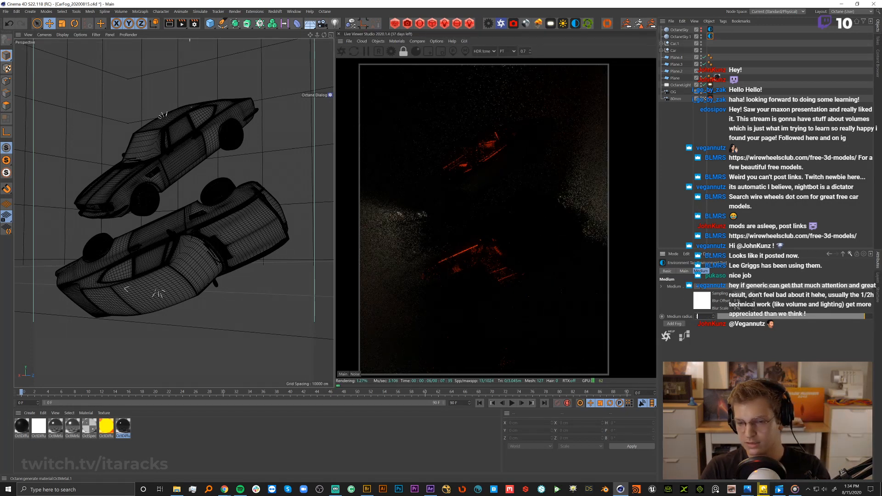
{"action": "type", "text": "000"}
{"action": "key", "text": "Return"}
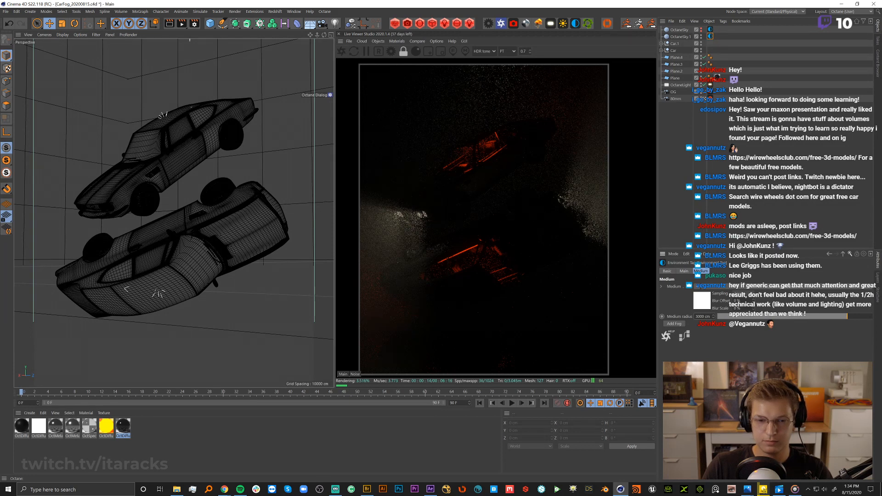
{"action": "left_click", "coordinate": [342, 50]}
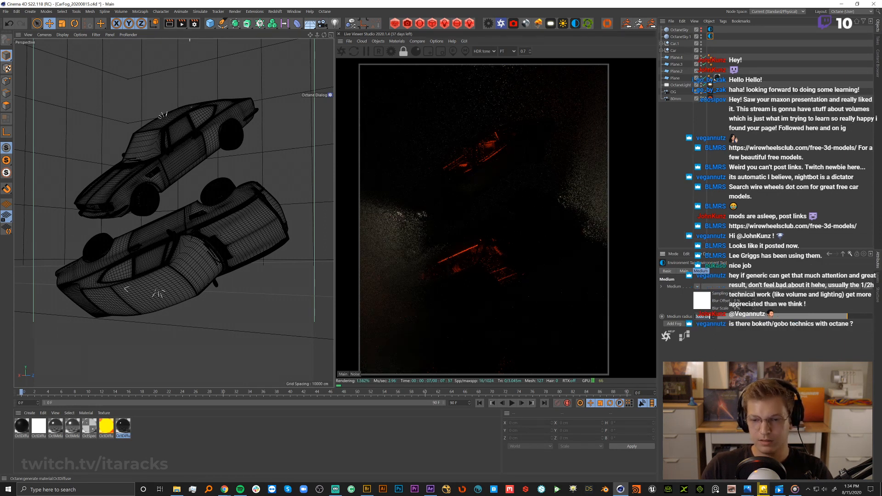
Try a medium radius of 10 cm on the environment tag and restart the live render.
{"action": "left_click", "coordinate": [698, 317]}
{"action": "type", "text": "10"}
{"action": "key", "text": "Return"}
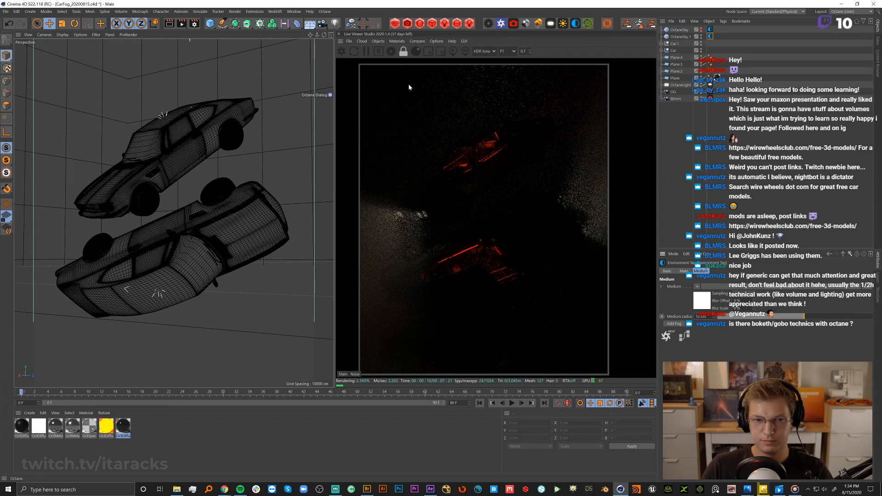
{"action": "left_click", "coordinate": [342, 53]}
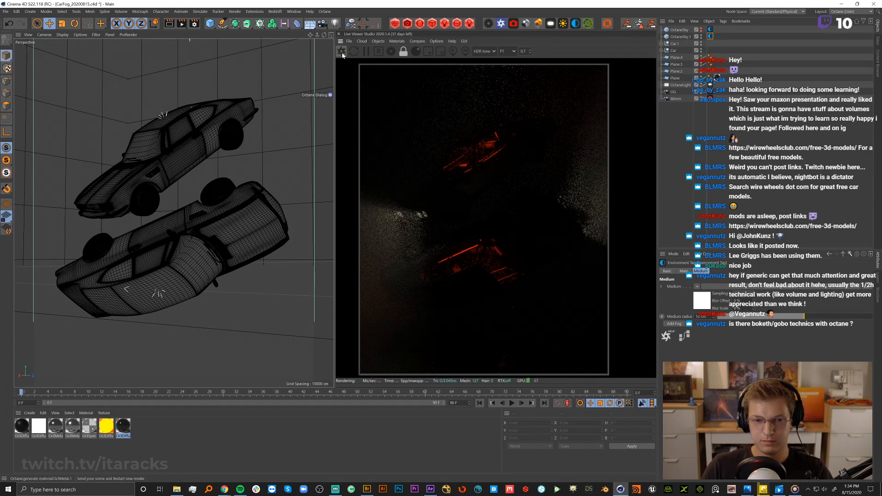
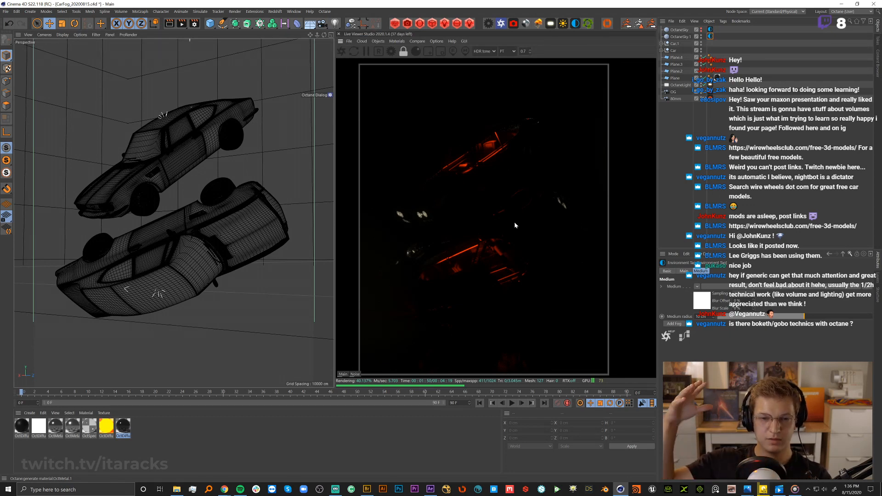
Set the environment tag's medium radius back to 3000 cm and restart the live render.
{"action": "left_click", "coordinate": [702, 317]}
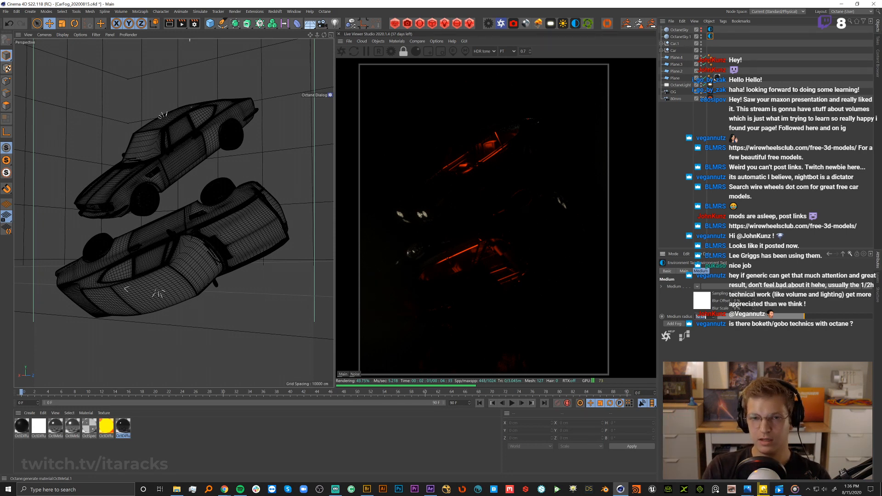
{"action": "type", "text": "300"}
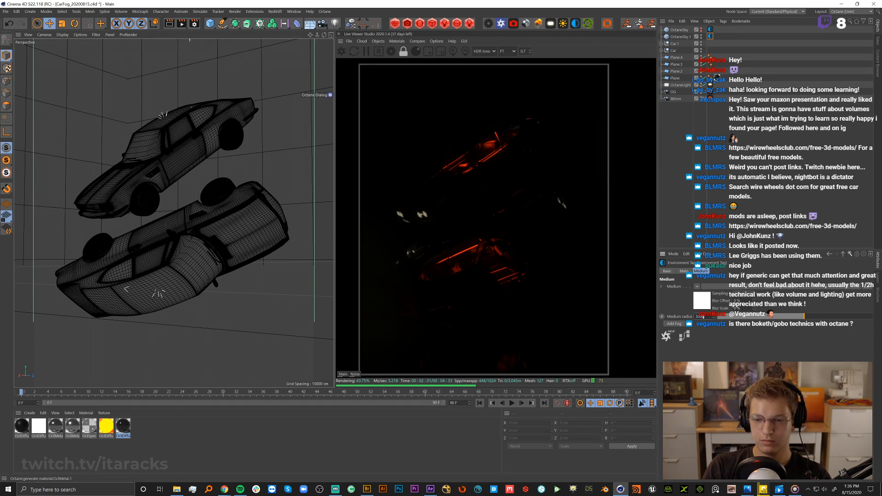
{"action": "type", "text": "0"}
{"action": "key", "text": "Return"}
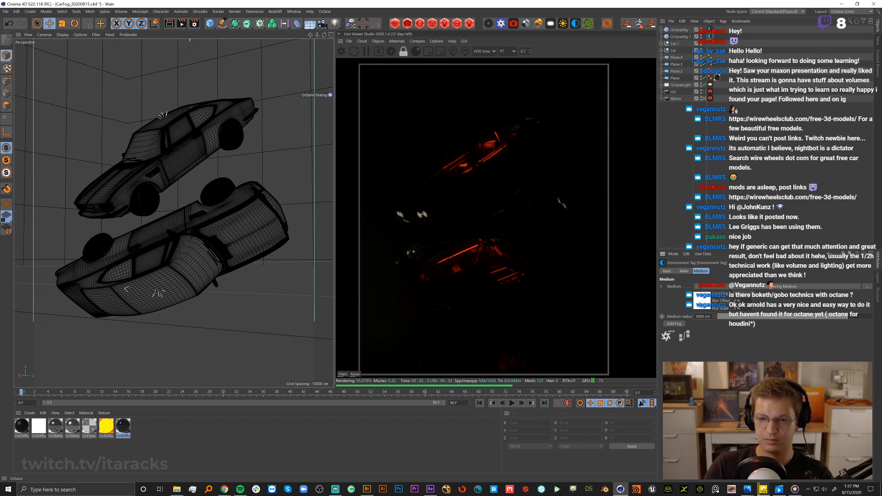
{"action": "left_click", "coordinate": [342, 51]}
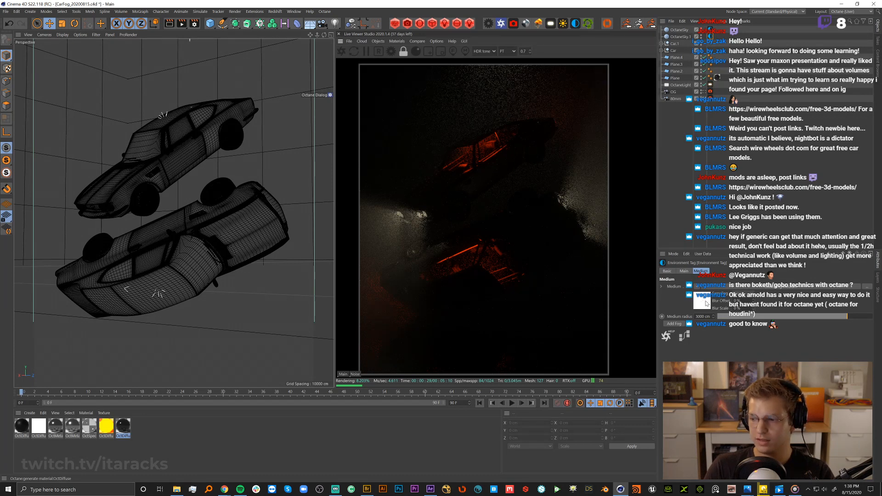
Turn off OctaneSky.1 so OctaneSky lights the render, add fog to OctaneSky's environment tag, and open its scattering medium.
{"action": "left_click", "coordinate": [706, 304]}
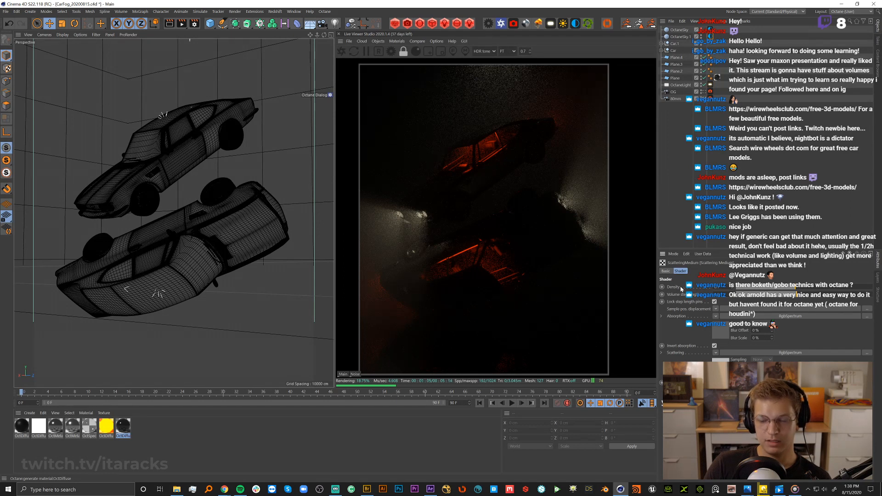
{"action": "left_click", "coordinate": [701, 36]}
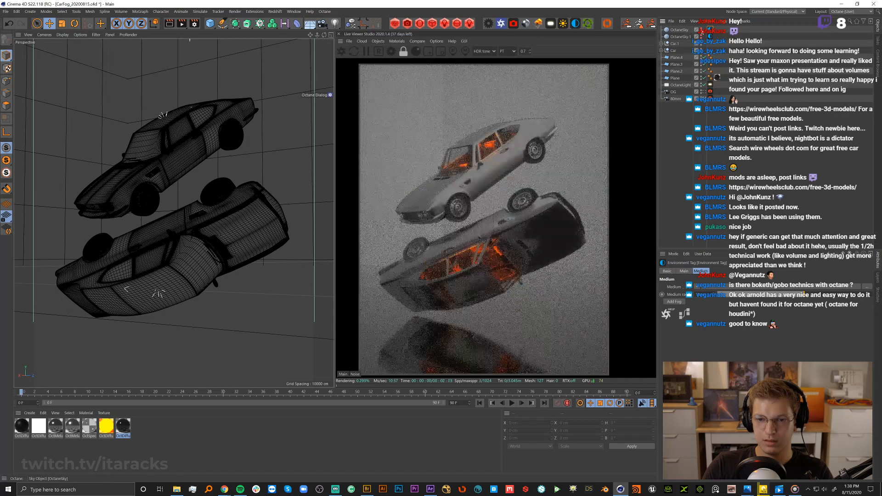
{"action": "left_click", "coordinate": [677, 302]}
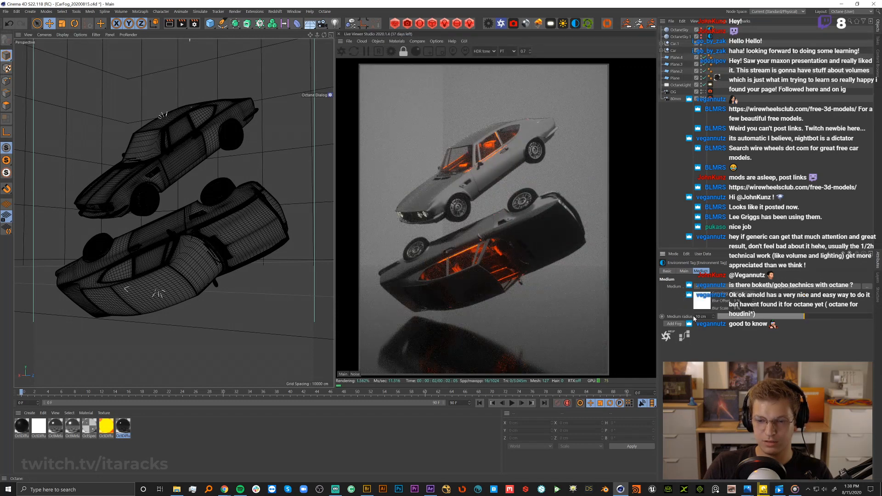
{"action": "left_click", "coordinate": [706, 307]}
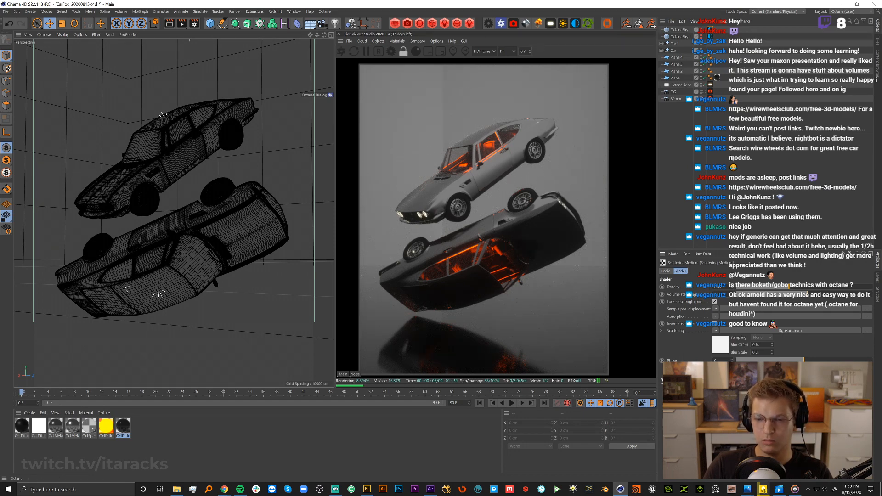
Turn OctaneSky.1 back on and compare the scattering medium of its environment tag with OctaneSky's fog medium.
{"action": "left_click", "coordinate": [711, 37]}
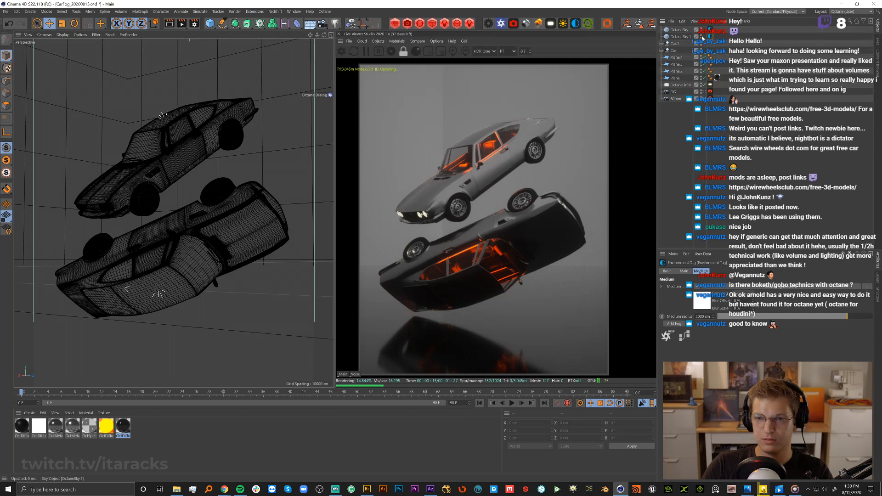
{"action": "left_click", "coordinate": [701, 301]}
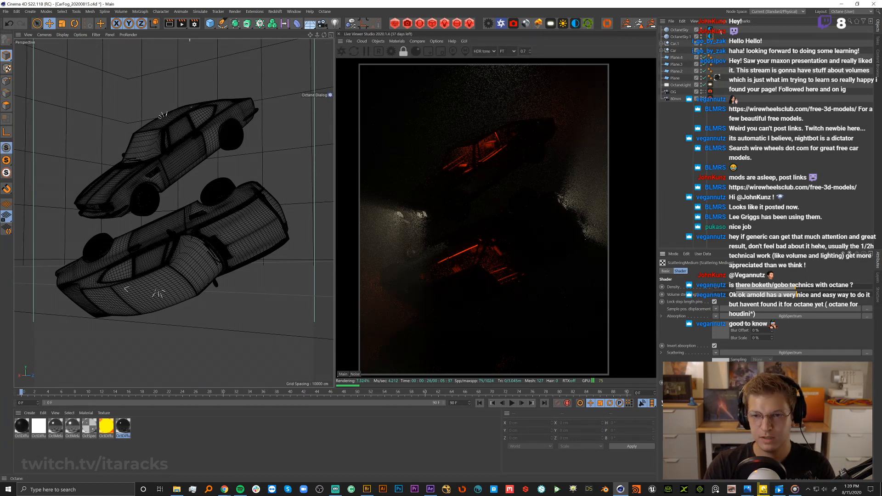
{"action": "left_click", "coordinate": [710, 30]}
{"action": "left_click", "coordinate": [702, 298]}
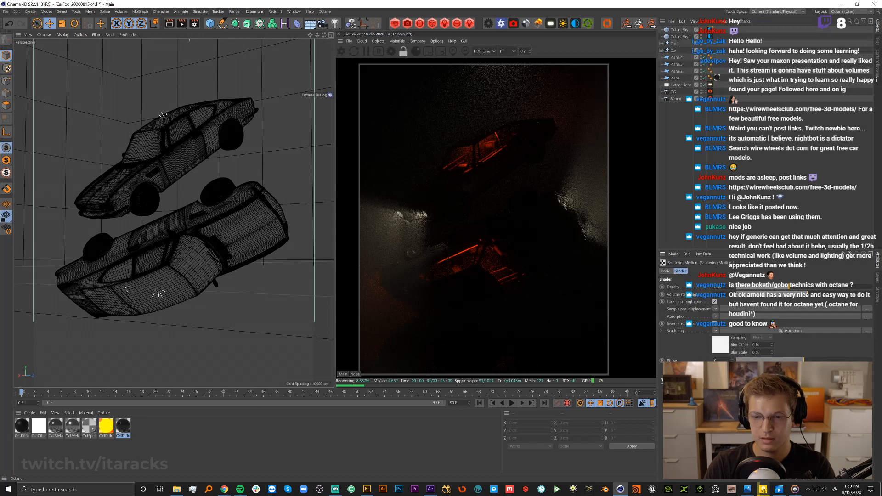
{"action": "left_click", "coordinate": [710, 37]}
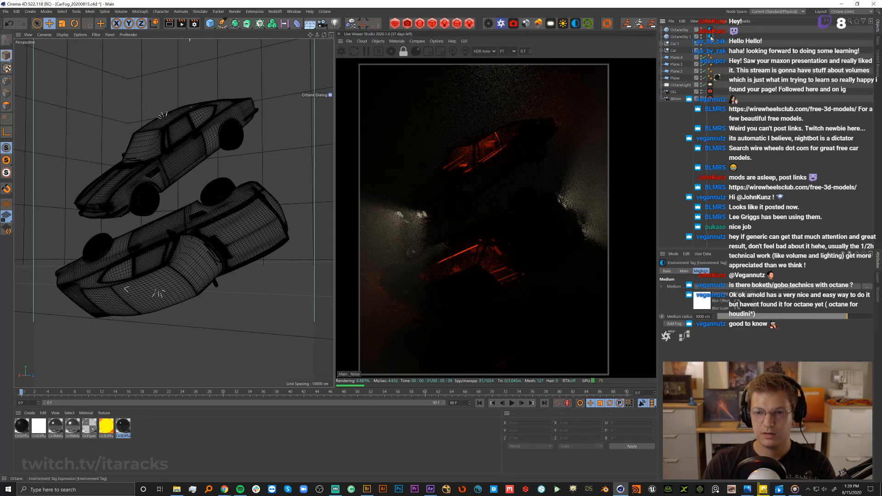
{"action": "left_click", "coordinate": [702, 299]}
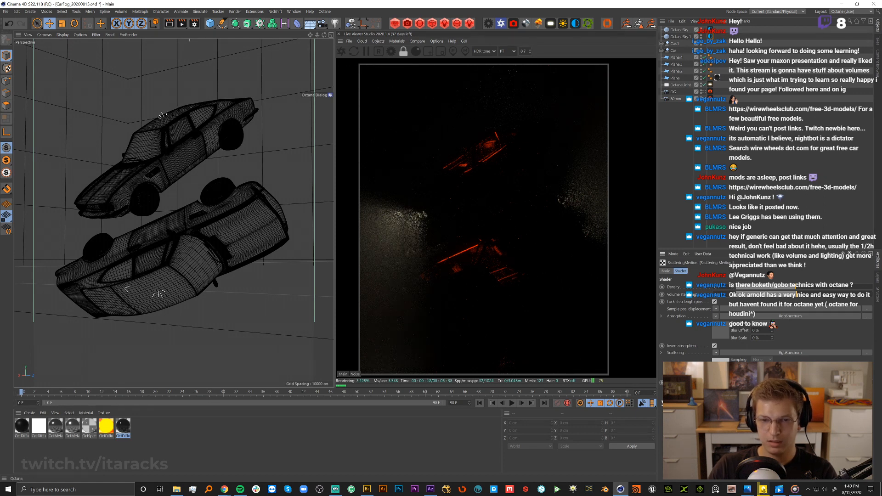
{"action": "key", "text": "Return"}
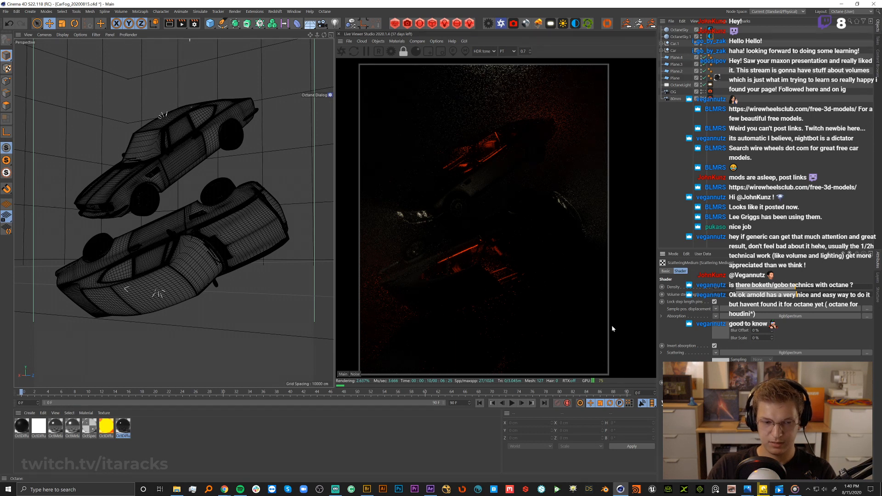
Inspect OctDiffuse.2's Displacement, Film layer and Opacity channels and OctSpecular's Medium channel, then close the material editor.
{"action": "double_click", "coordinate": [123, 426]}
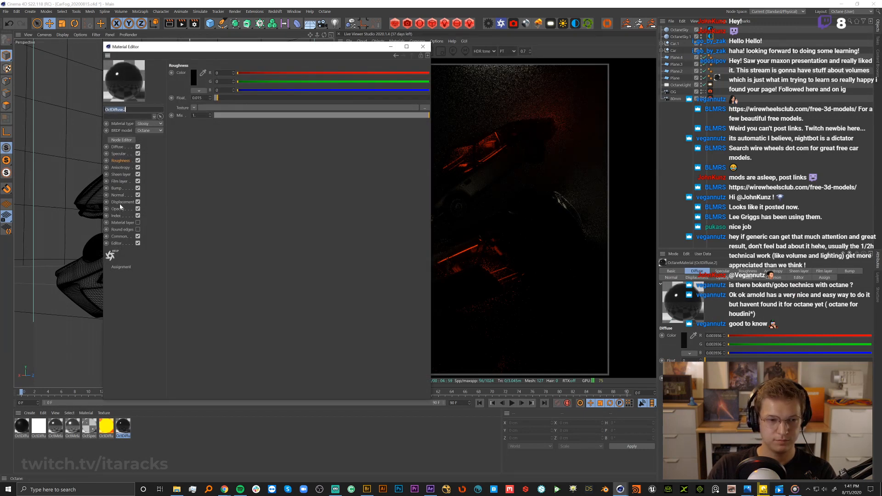
{"action": "left_click", "coordinate": [120, 203]}
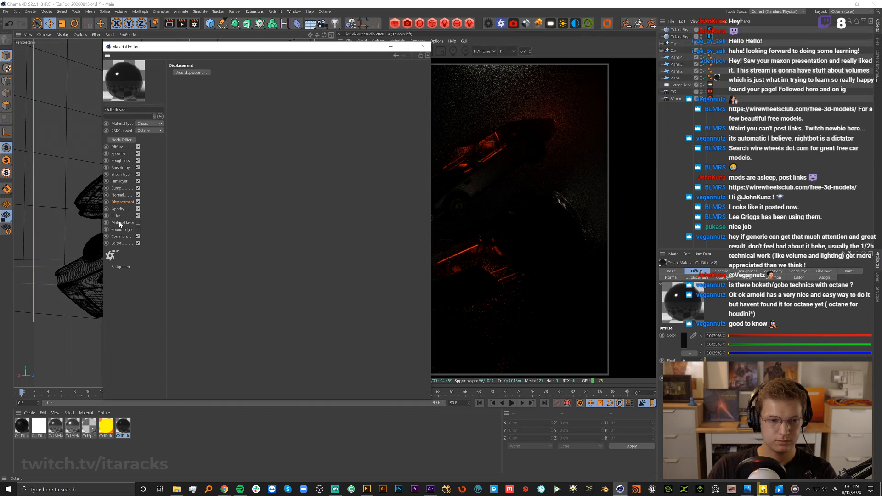
{"action": "left_click", "coordinate": [121, 196]}
{"action": "left_click", "coordinate": [120, 182]}
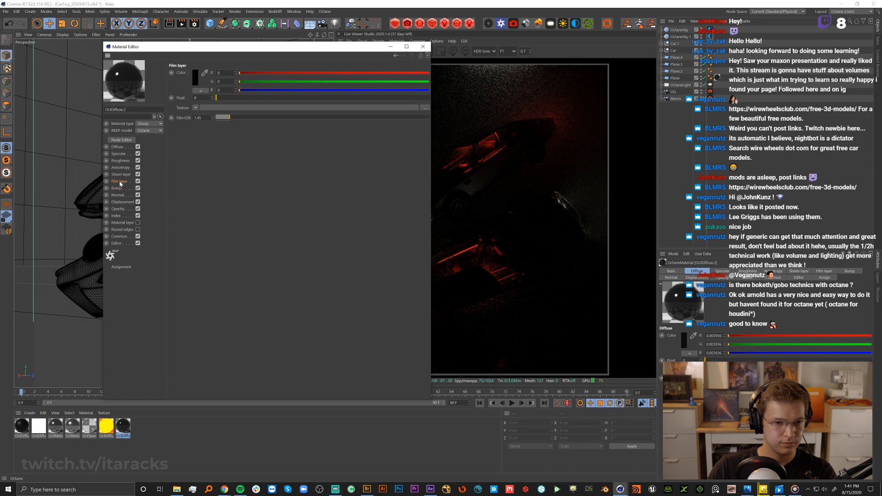
{"action": "left_click", "coordinate": [119, 209]}
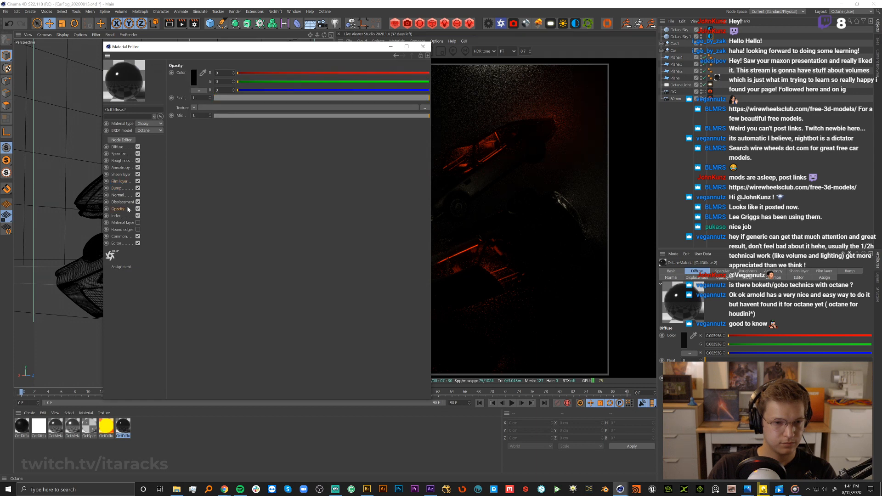
{"action": "left_click", "coordinate": [422, 46]}
{"action": "double_click", "coordinate": [91, 426]}
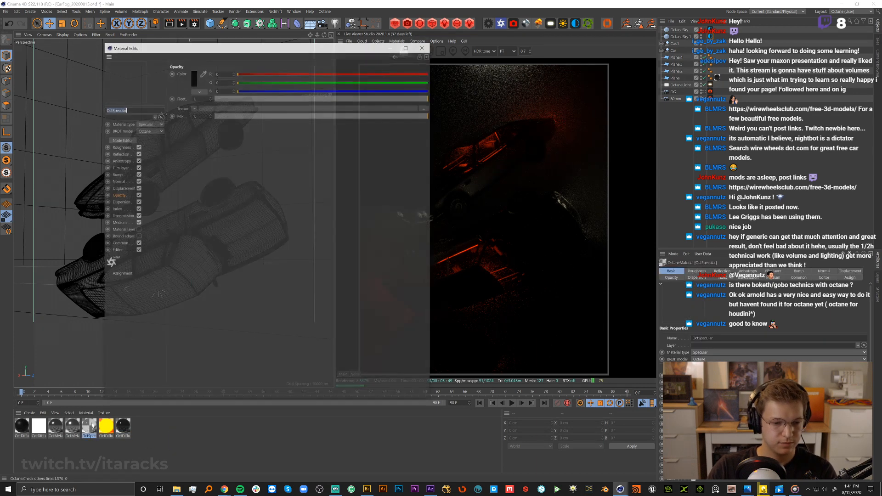
{"action": "left_click", "coordinate": [117, 223]}
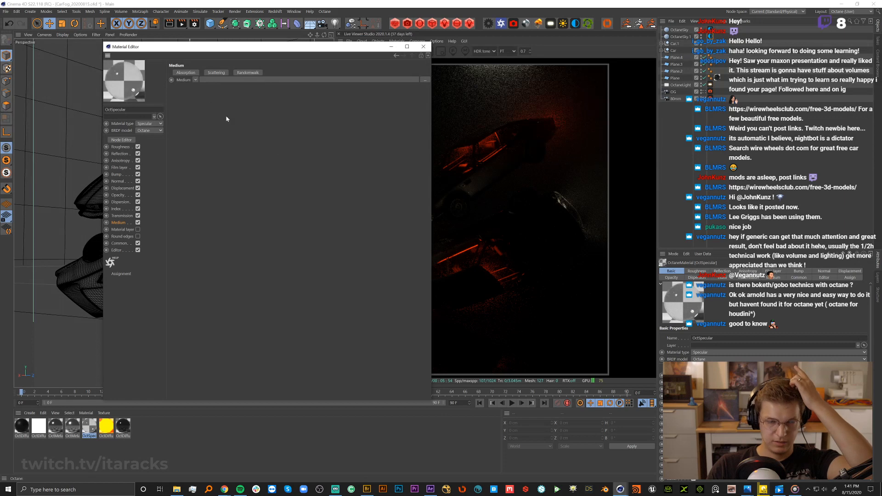
{"action": "left_click", "coordinate": [423, 47]}
Try a brightness value of 2% for the scattering colour of the environment tag's fog medium.
{"action": "left_click", "coordinate": [715, 56]}
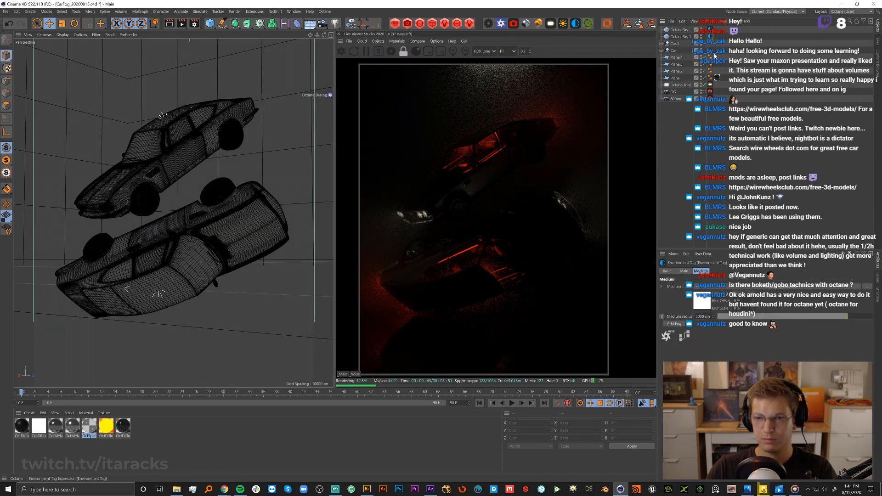
{"action": "left_click", "coordinate": [704, 303]}
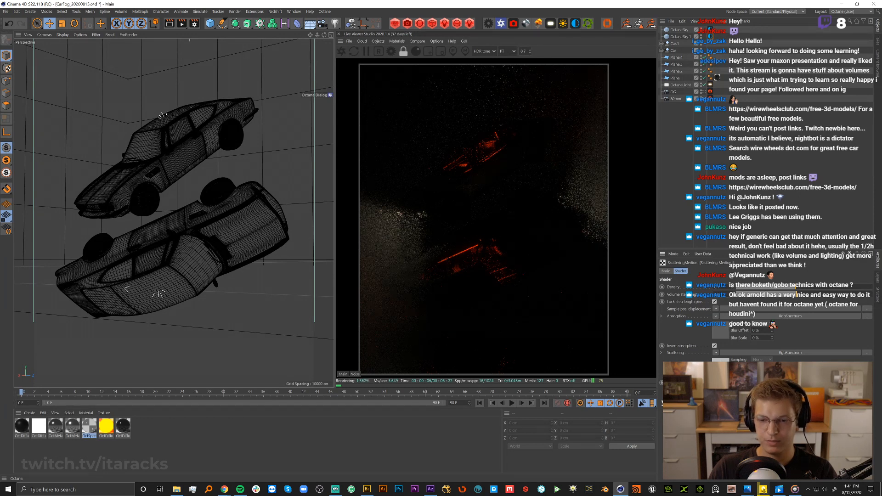
{"action": "left_click", "coordinate": [756, 353]}
{"action": "left_click", "coordinate": [681, 291]}
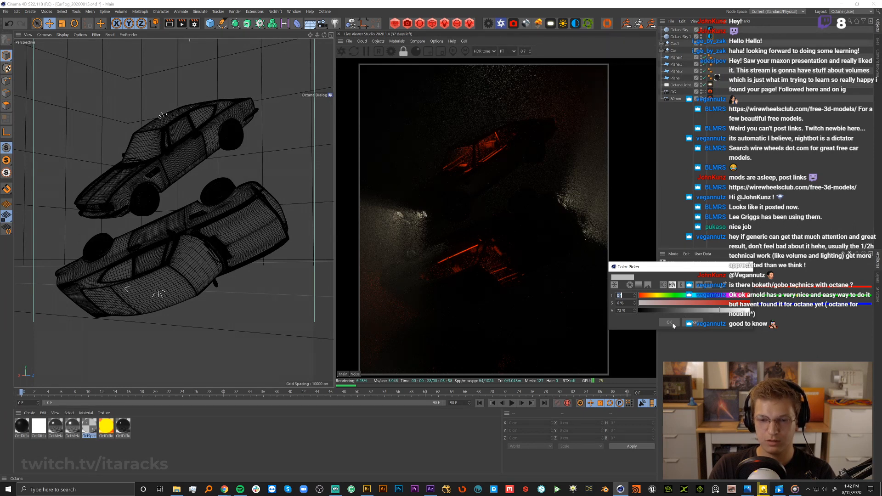
{"action": "left_click", "coordinate": [641, 311]}
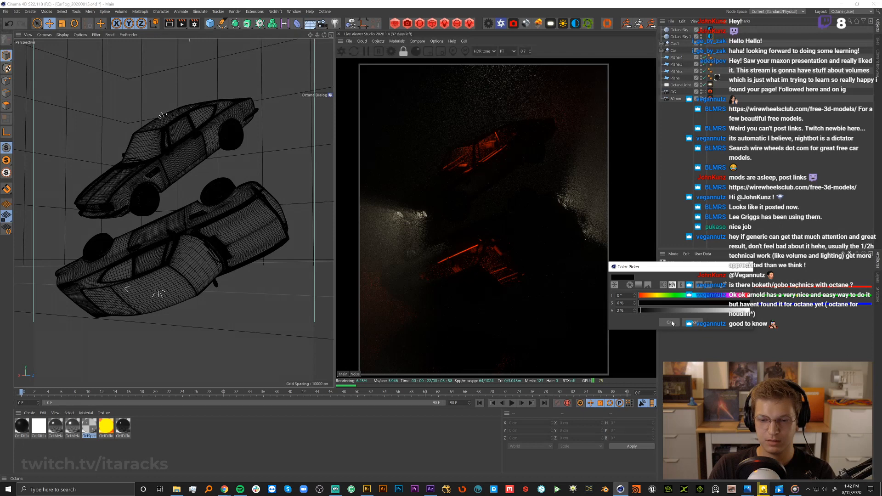
{"action": "left_click", "coordinate": [671, 323]}
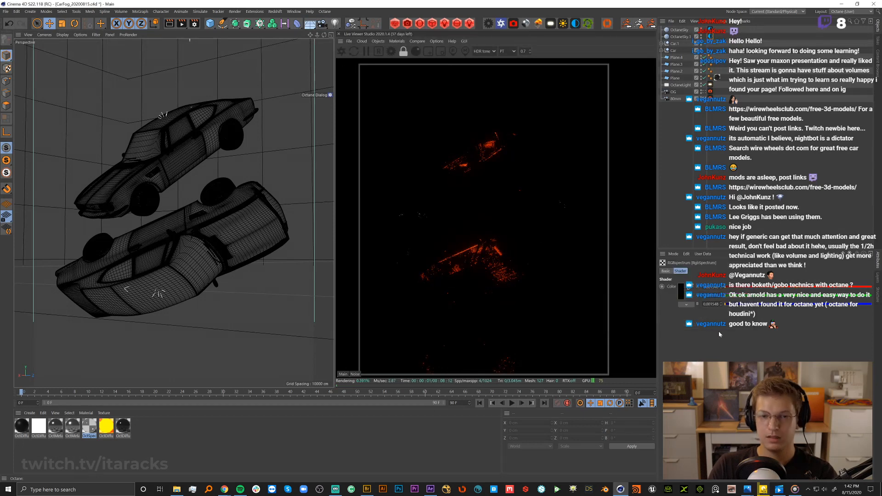
Try the fog medium's scattering colour at 100% brightness, then set its value to 75%.
{"action": "left_click", "coordinate": [682, 294]}
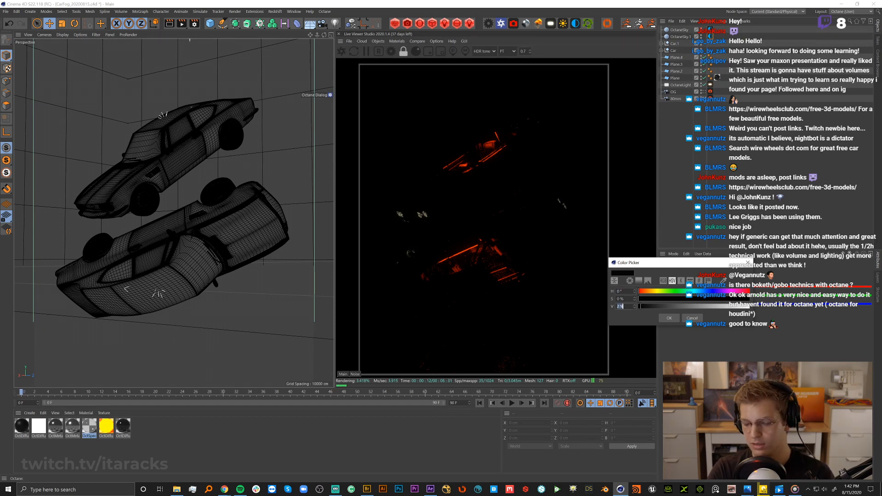
{"action": "key", "text": "Return"}
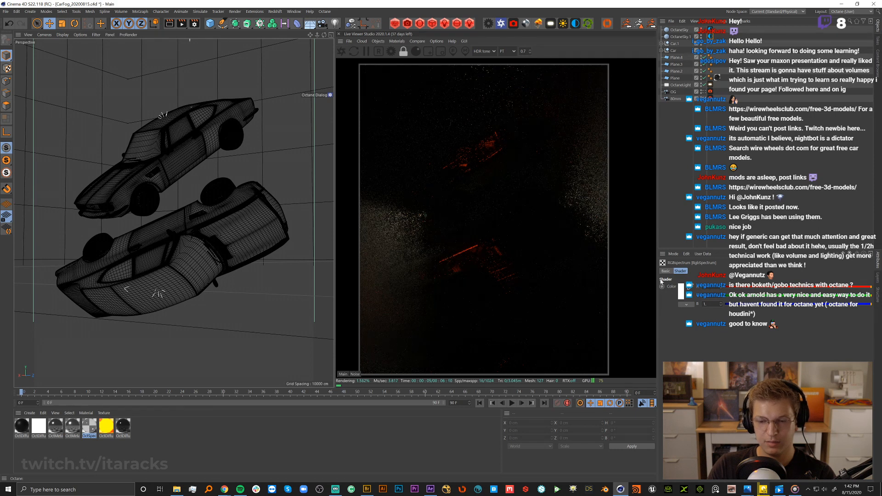
{"action": "left_click", "coordinate": [682, 293]}
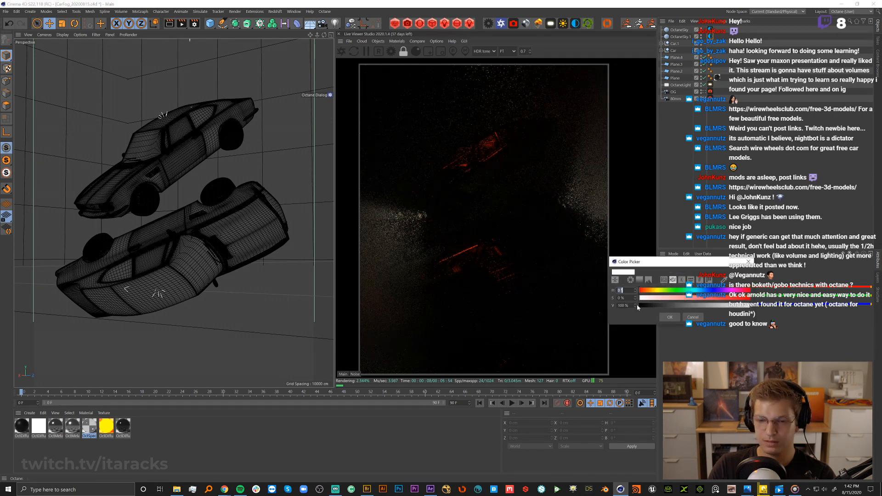
{"action": "type", "text": "75"}
{"action": "key", "text": "Return"}
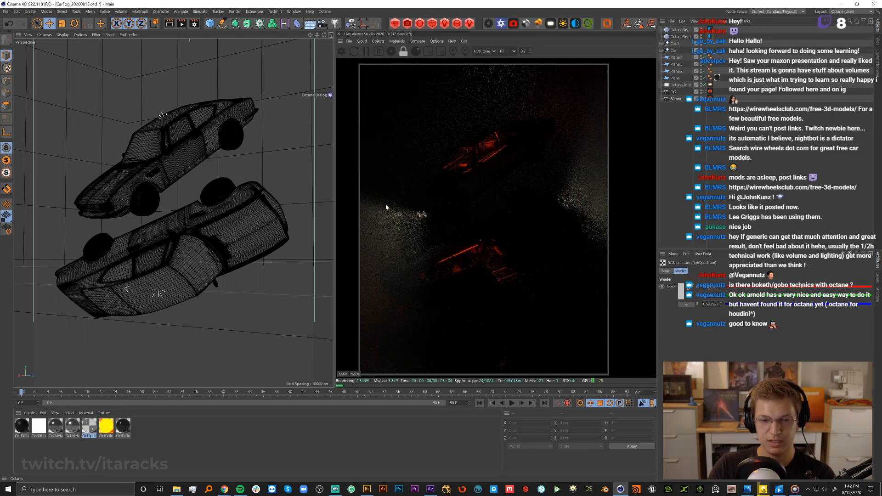
Inspect the fog medium's absorption colour in the colour picker, then return to the medium's settings.
{"action": "left_click", "coordinate": [844, 254]}
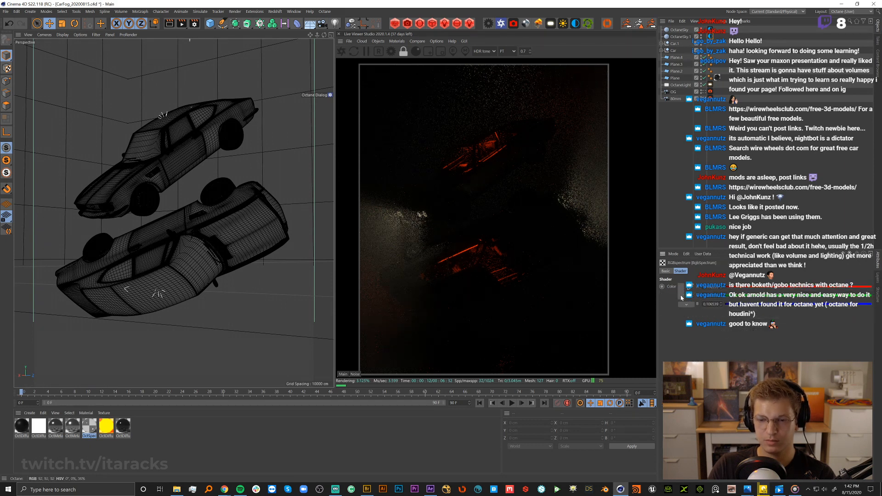
{"action": "left_click", "coordinate": [720, 329]}
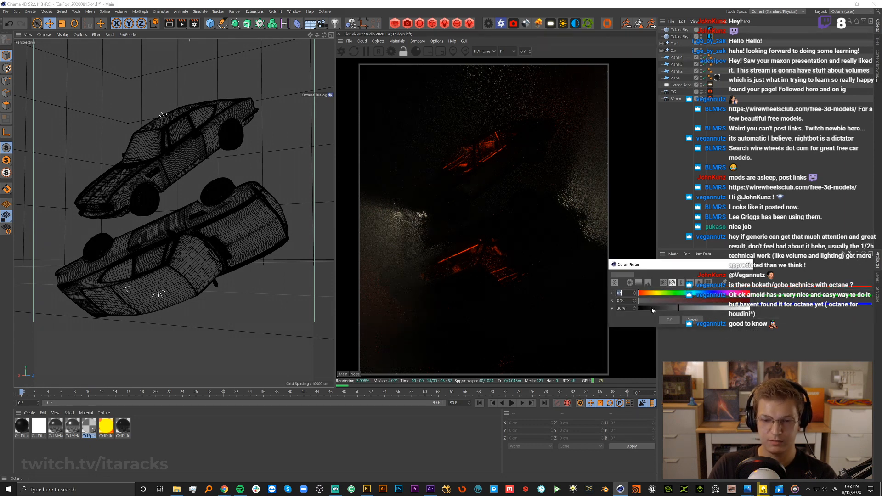
{"action": "left_click", "coordinate": [748, 265]}
{"action": "left_click", "coordinate": [844, 254]}
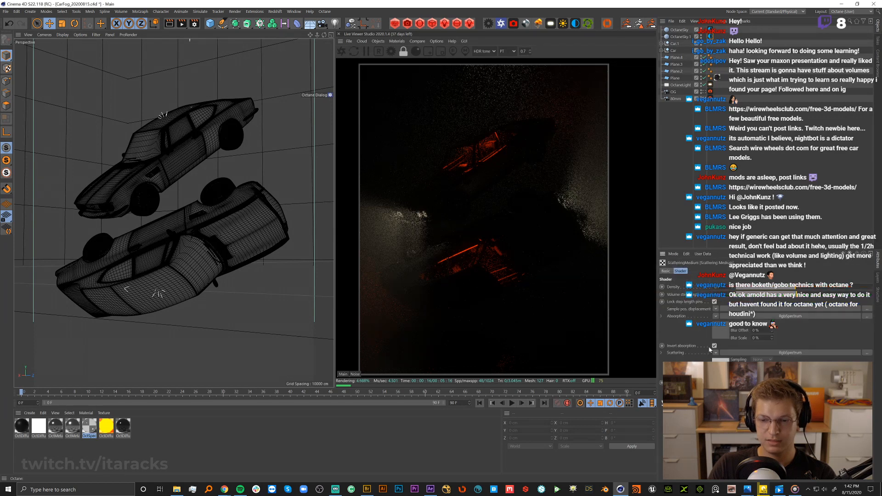
Try the fog medium's absorption colour at 0% brightness and then at full white.
{"action": "left_click", "coordinate": [720, 334]}
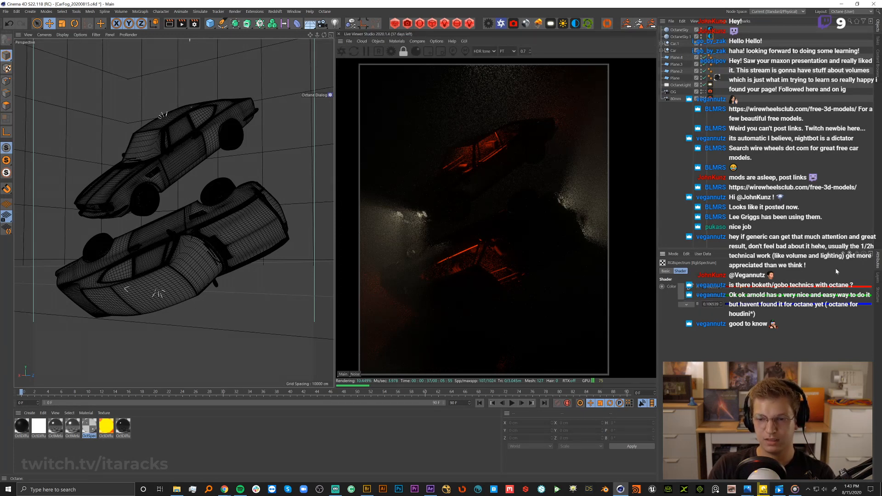
{"action": "left_click", "coordinate": [682, 293]}
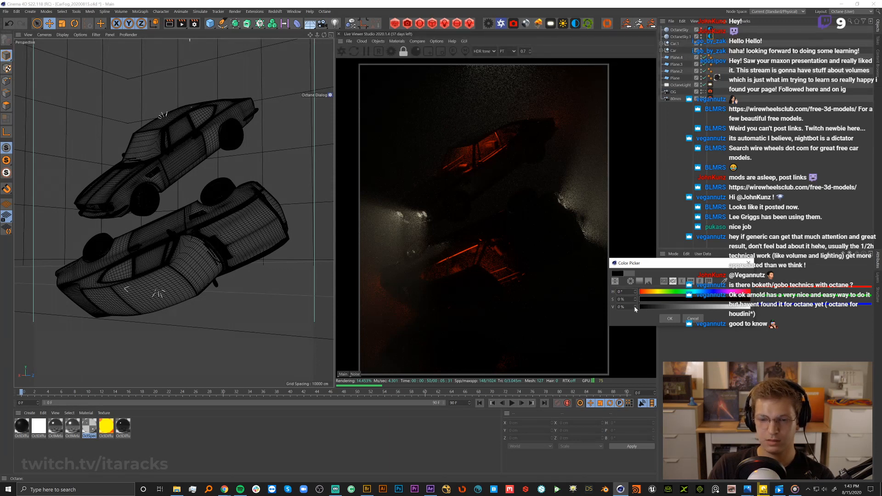
{"action": "left_click", "coordinate": [670, 318]}
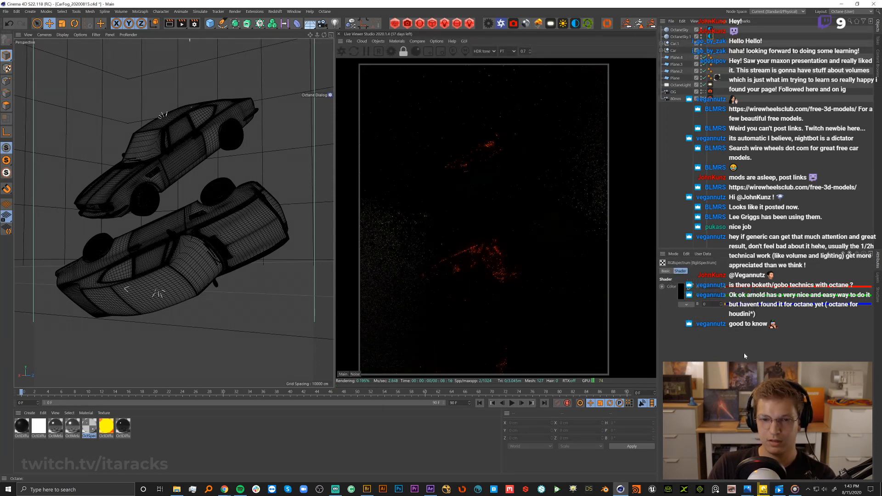
{"action": "left_click", "coordinate": [683, 293]}
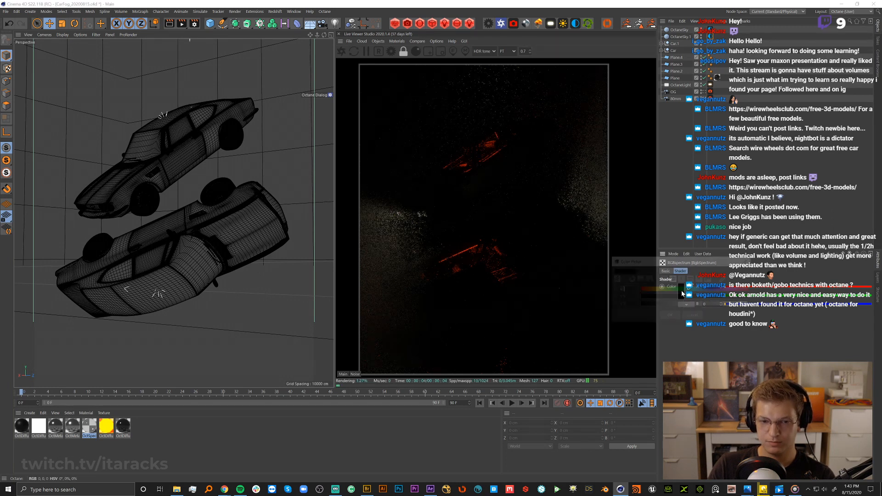
{"action": "left_click", "coordinate": [725, 304]}
{"action": "left_click", "coordinate": [672, 316]}
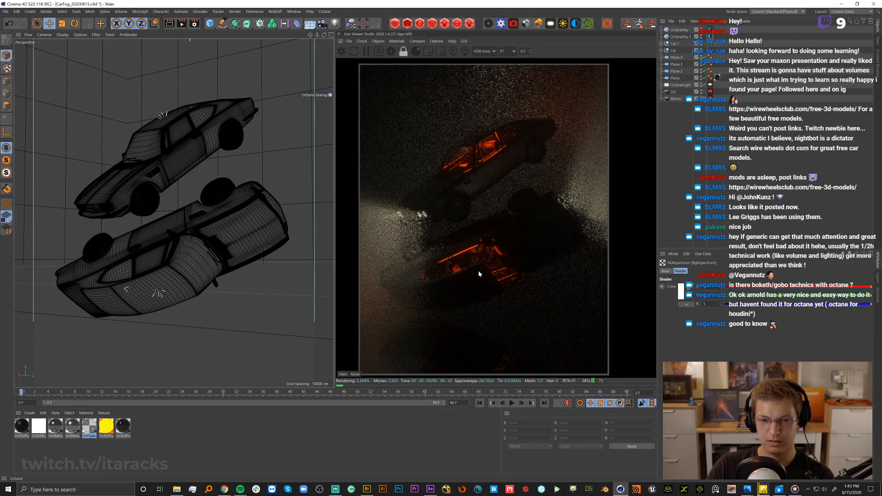
Try black for the fog medium's absorption colour again, then set its value back to 36%.
{"action": "left_click", "coordinate": [681, 296]}
{"action": "left_click", "coordinate": [670, 319]}
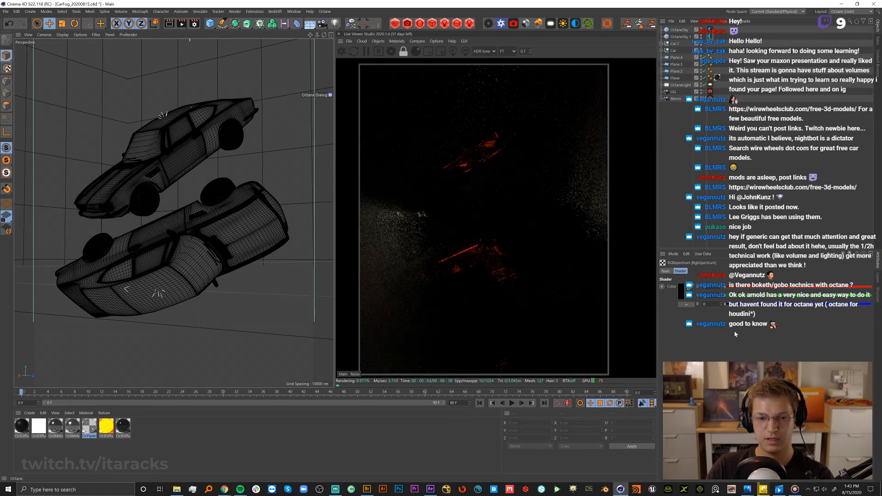
{"action": "left_click", "coordinate": [683, 296]}
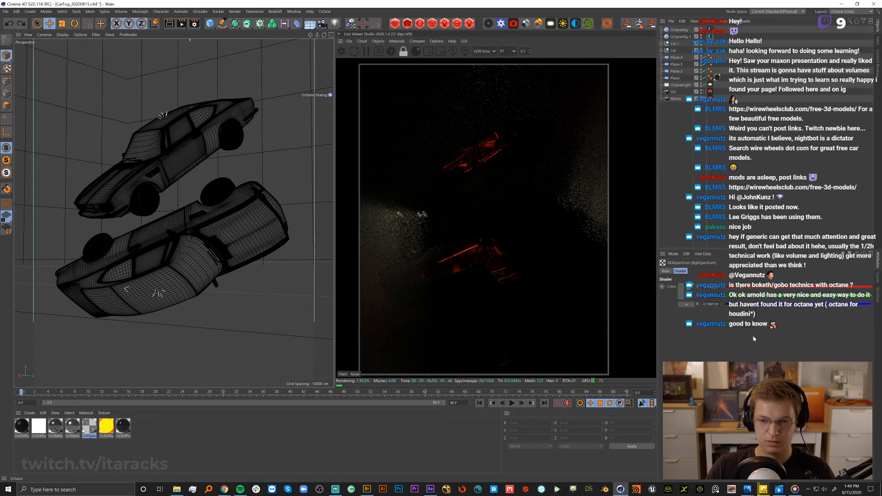
Check the absorption colour in the colour picker and return to the scattering medium's settings.
{"action": "left_click", "coordinate": [684, 296]}
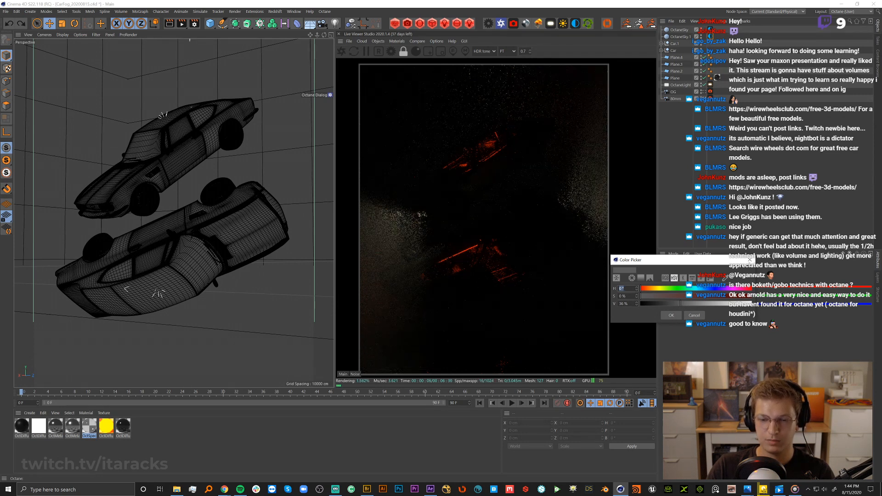
{"action": "left_click", "coordinate": [671, 316]}
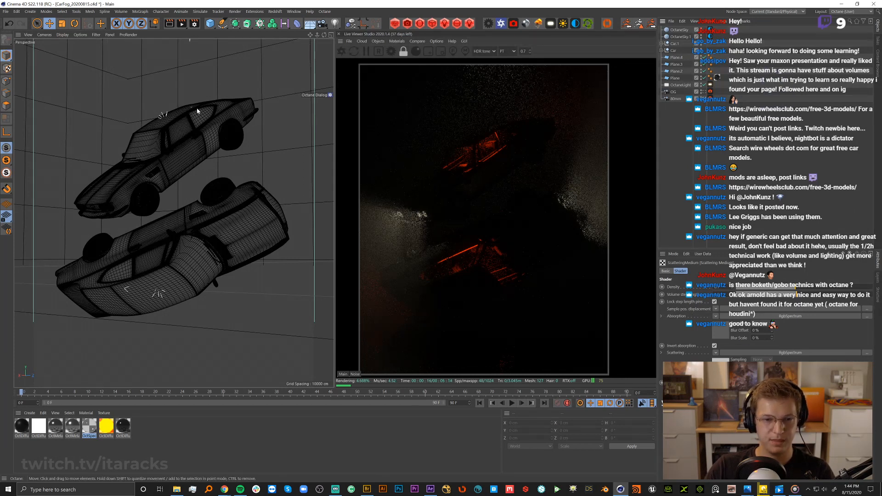
Try moving the area light inside the Car.1 group above the upper car, to a Y position of about 111.8 cm.
{"action": "left_click", "coordinate": [662, 43]}
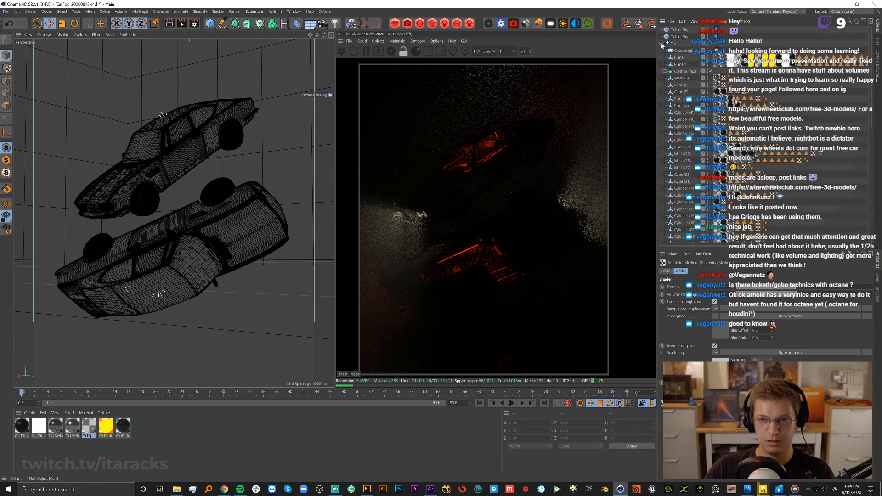
{"action": "left_click", "coordinate": [681, 51]}
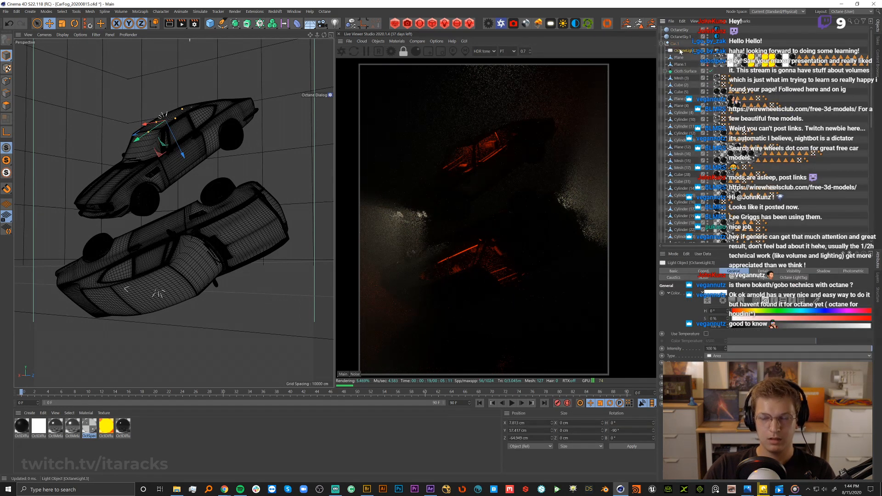
{"action": "left_click", "coordinate": [703, 272]}
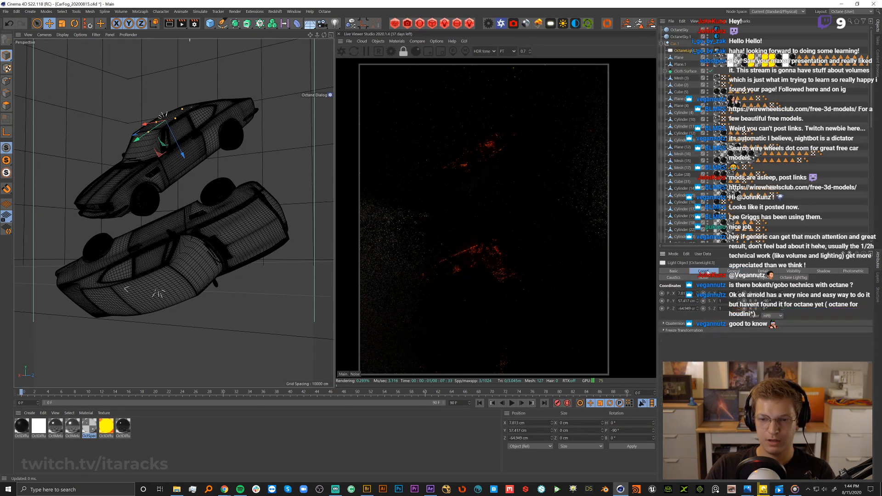
{"action": "left_click", "coordinate": [733, 271]}
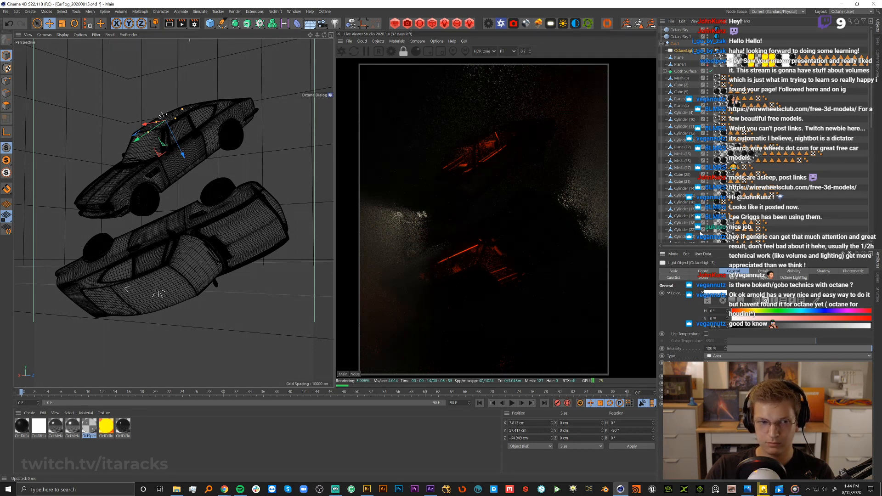
{"action": "left_click_drag", "start_coordinate": [181, 150], "coordinate": [177, 134]}
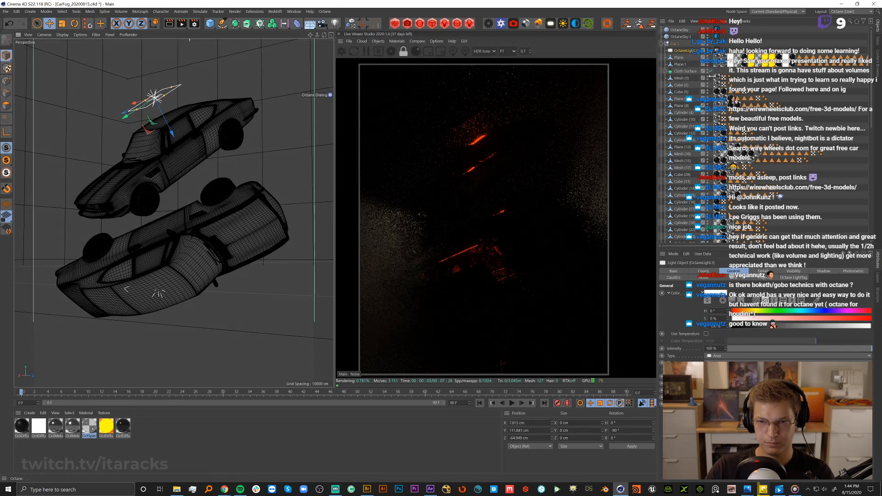
Try a cooler, blue-white emission for the Car.1 area light in its Octane light settings.
{"action": "left_click", "coordinate": [718, 51]}
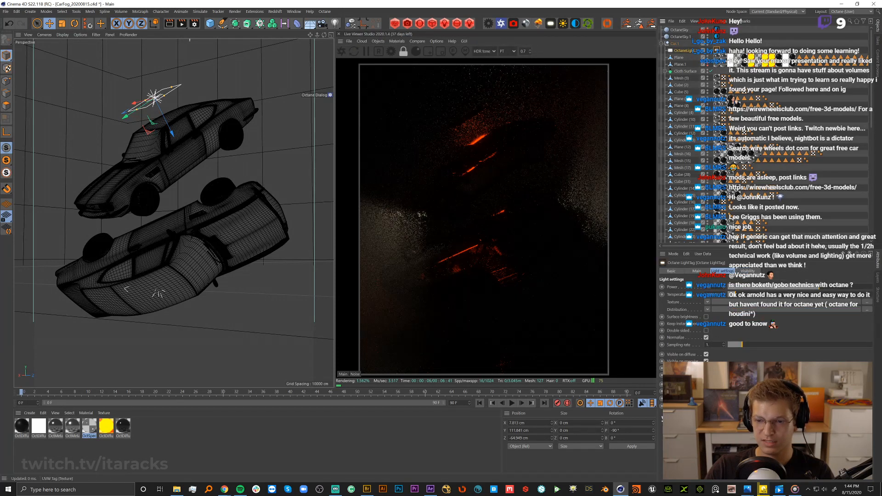
{"action": "left_click", "coordinate": [713, 288]}
{"action": "left_click", "coordinate": [684, 51]}
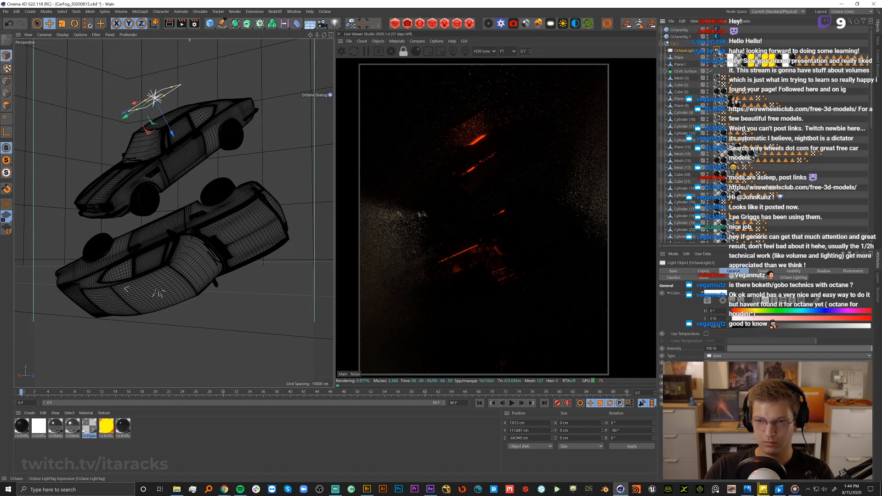
{"action": "left_click", "coordinate": [717, 50]}
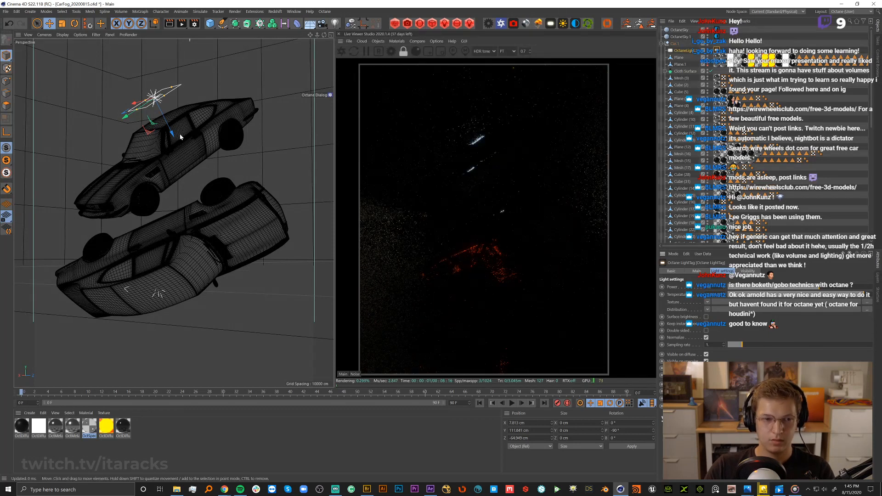
Undo the Car.1 light's colour change and its move above the upper car.
{"action": "key", "text": "ctrl+z"}
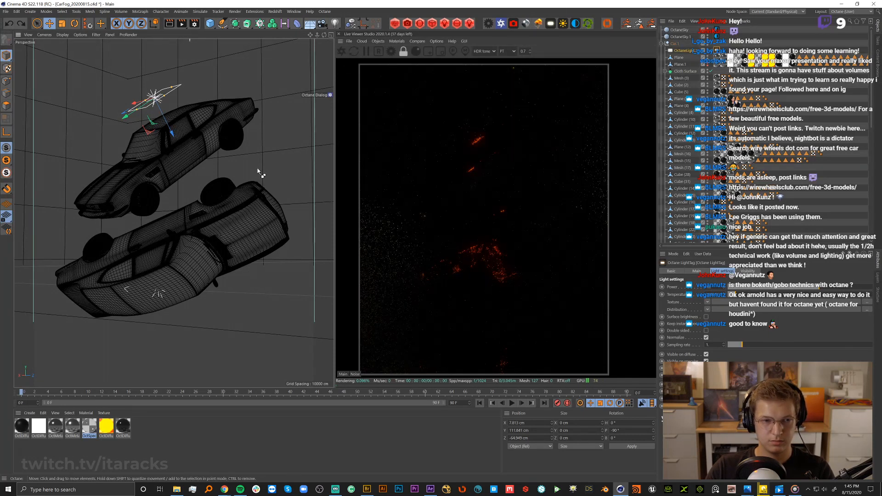
{"action": "key", "text": "ctrl+z"}
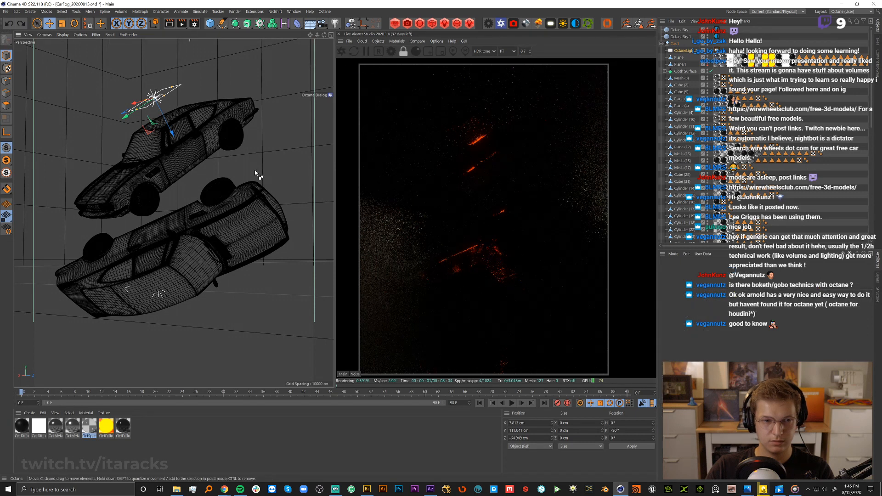
{"action": "key", "text": "ctrl+z"}
Raise the temperature of the area lights in both car groups to near the maximum for a cool blue interior glow.
{"action": "left_click", "coordinate": [717, 51]}
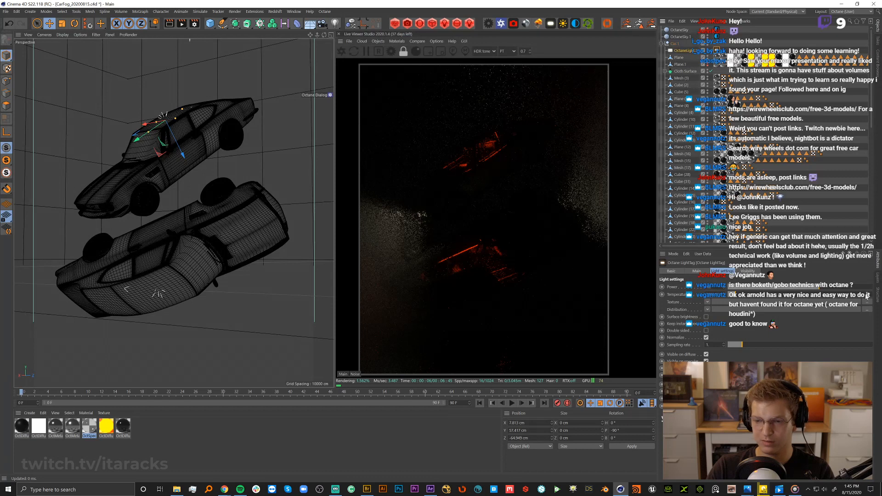
{"action": "left_click", "coordinate": [866, 296]}
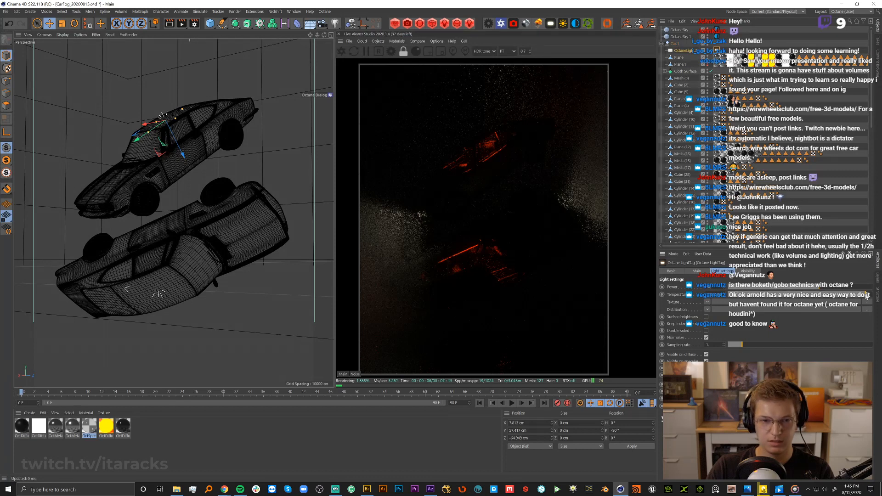
{"action": "left_click", "coordinate": [661, 43]}
{"action": "left_click", "coordinate": [662, 50]}
{"action": "left_click", "coordinate": [717, 57]}
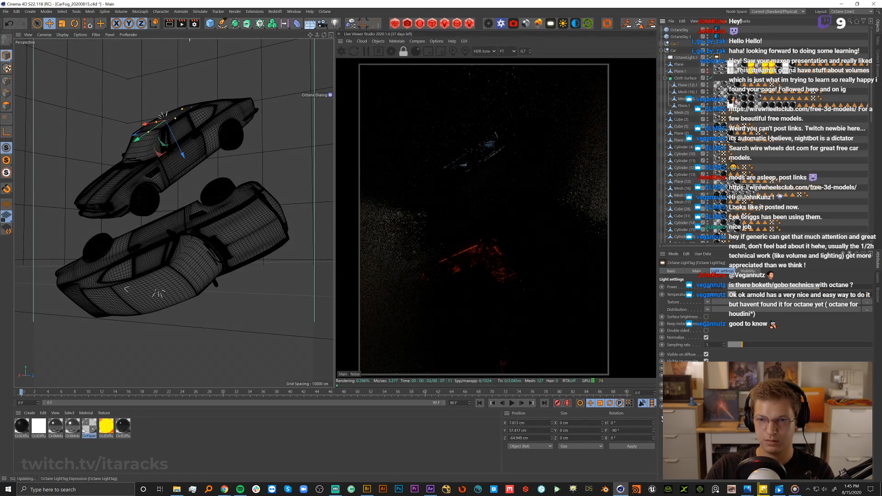
{"action": "left_click", "coordinate": [870, 295]}
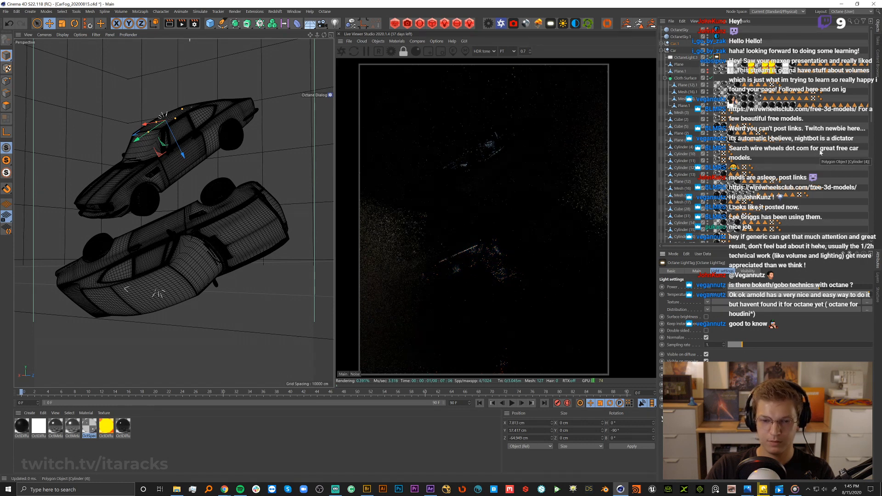
{"action": "left_click", "coordinate": [662, 50]}
{"action": "left_click", "coordinate": [662, 44]}
{"action": "left_click", "coordinate": [662, 44]}
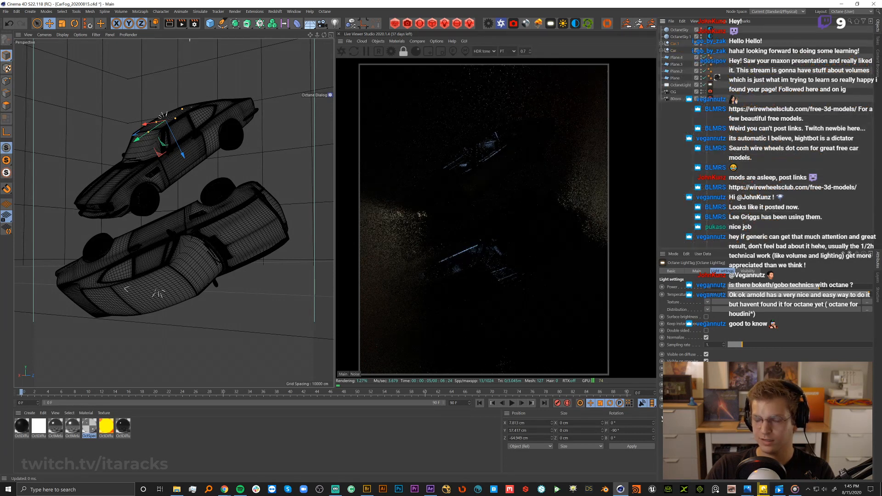
{"action": "left_click_drag", "start_coordinate": [825, 123], "coordinate": [776, 179]}
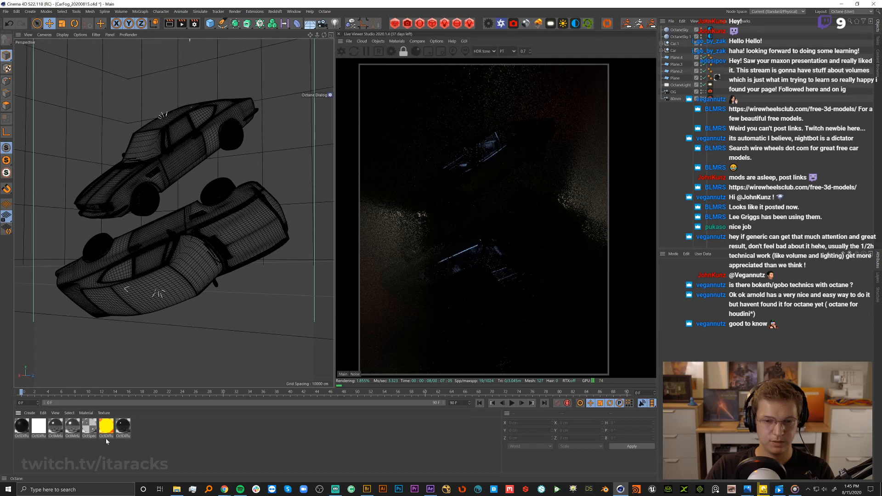
Set the blackbody emission temperature of the yellow OctDiffuse material to about 11361 and close its editor.
{"action": "double_click", "coordinate": [105, 429]}
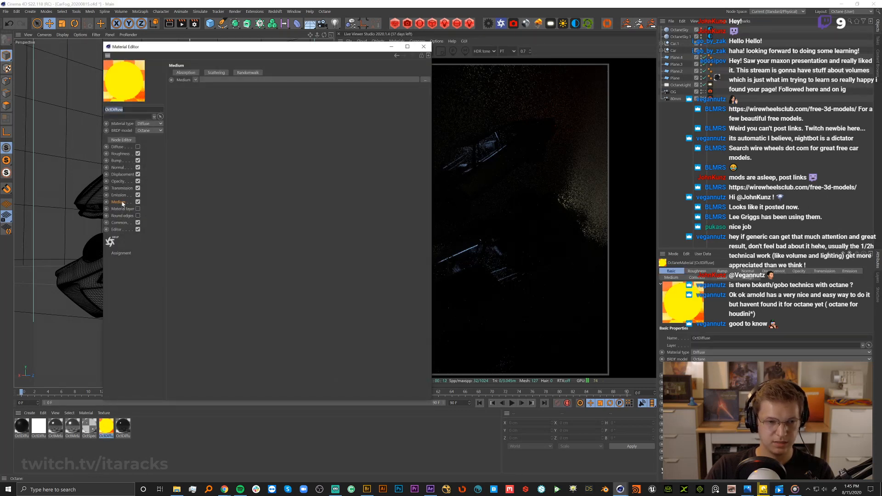
{"action": "left_click", "coordinate": [121, 196]}
{"action": "left_click", "coordinate": [199, 94]}
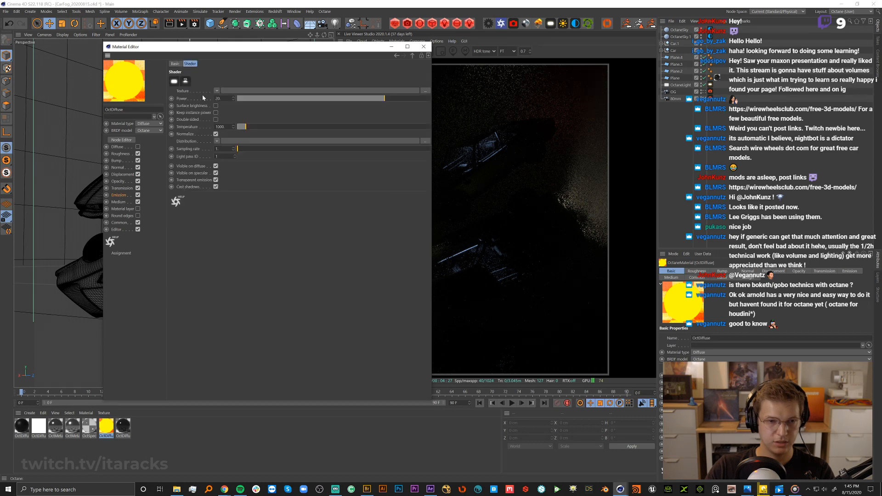
{"action": "left_click_drag", "start_coordinate": [229, 53], "coordinate": [156, 73]}
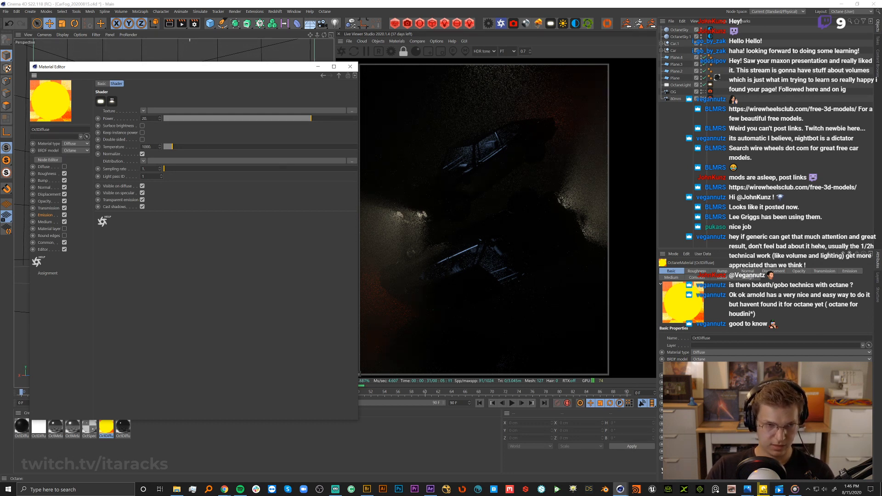
{"action": "left_click", "coordinate": [64, 167]}
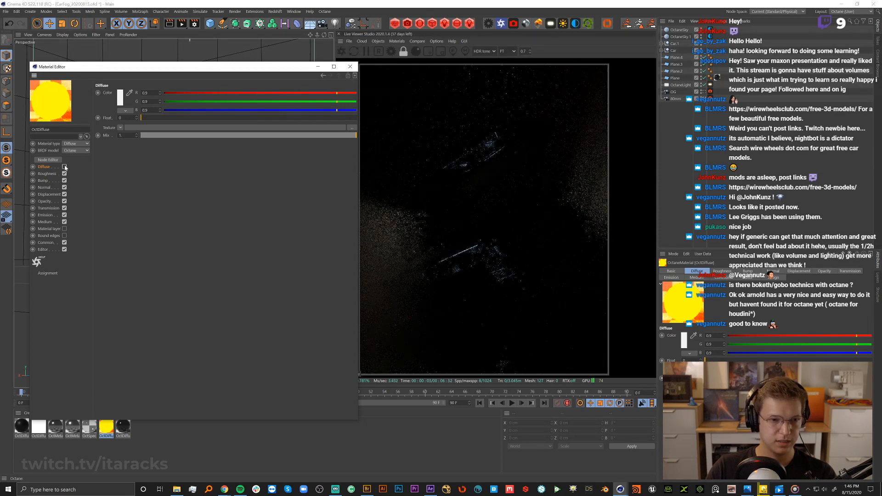
{"action": "left_click", "coordinate": [64, 167]}
{"action": "left_click", "coordinate": [46, 222]}
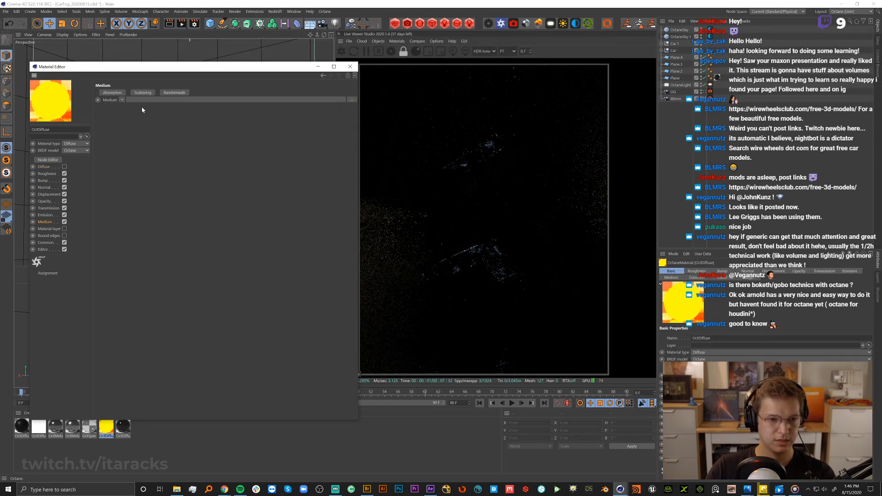
{"action": "left_click", "coordinate": [46, 215]}
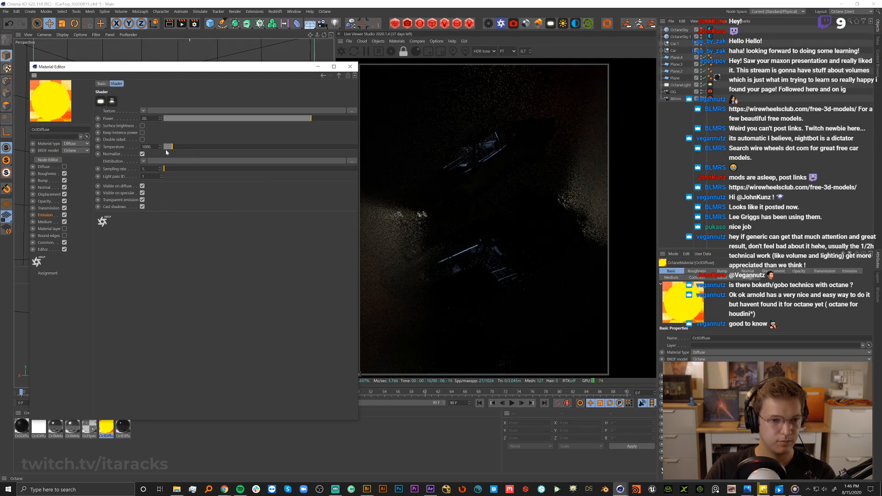
{"action": "left_click_drag", "start_coordinate": [308, 147], "coordinate": [345, 147]}
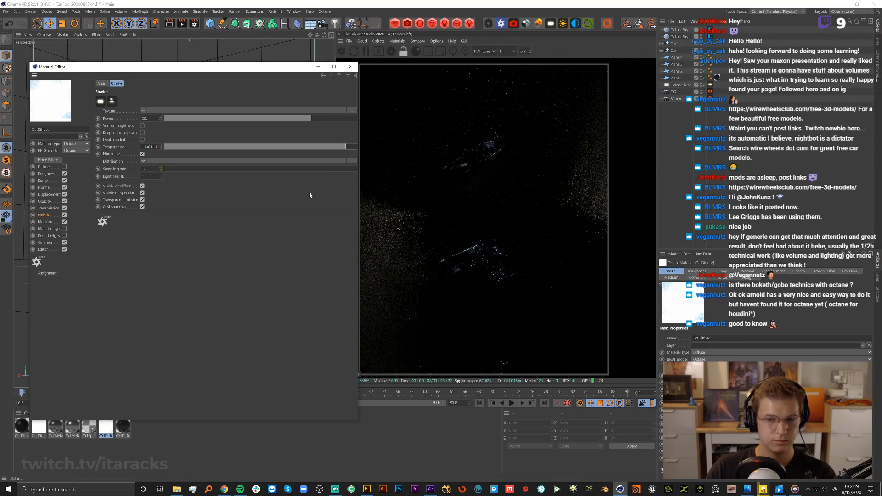
{"action": "left_click", "coordinate": [350, 66]}
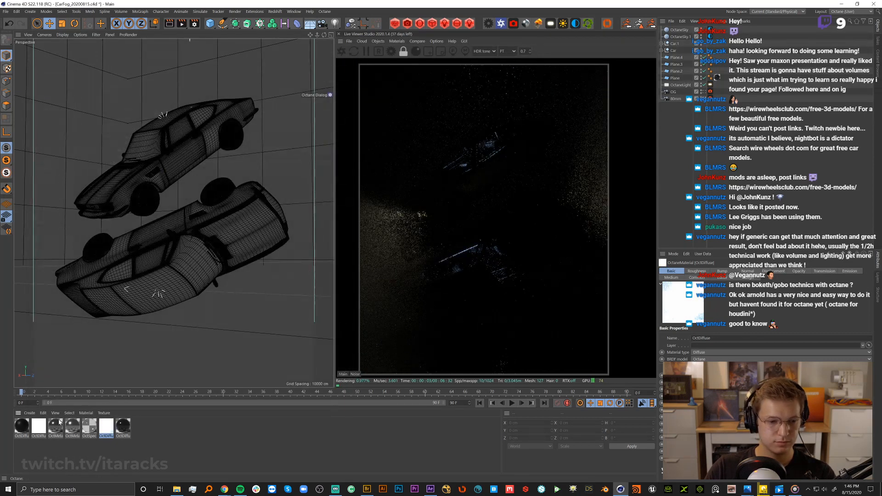
Set the blackbody emission temperature of the white OctDiffuse material with power 1500 to about 11568 and close its editor.
{"action": "double_click", "coordinate": [37, 429]}
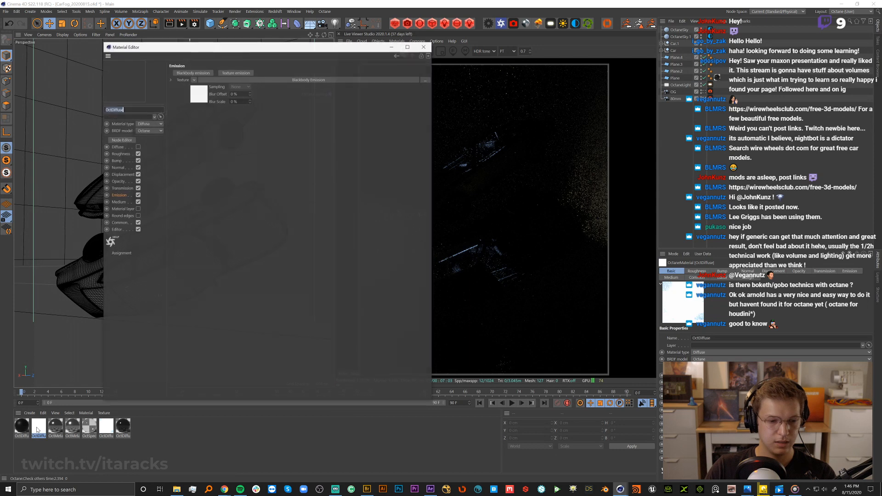
{"action": "left_click", "coordinate": [118, 202]}
{"action": "left_click", "coordinate": [119, 195]}
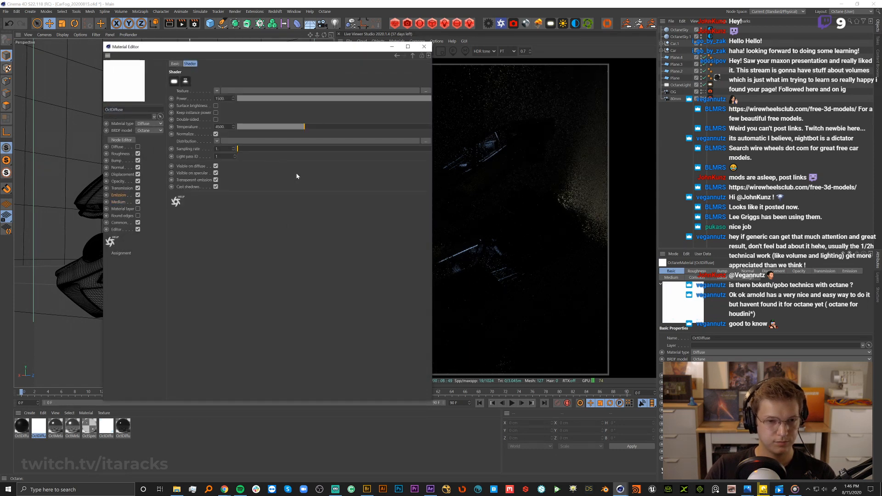
{"action": "left_click_drag", "start_coordinate": [281, 46], "coordinate": [182, 51]}
{"action": "left_click", "coordinate": [323, 131]}
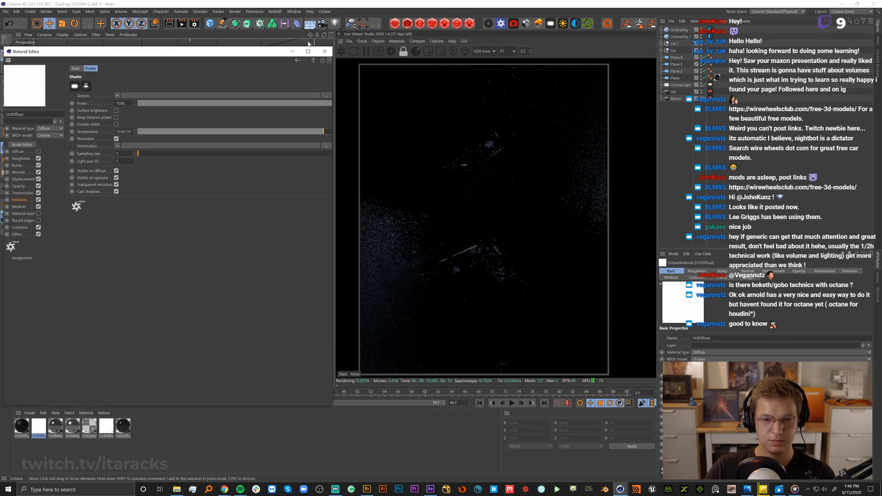
{"action": "left_click", "coordinate": [324, 52]}
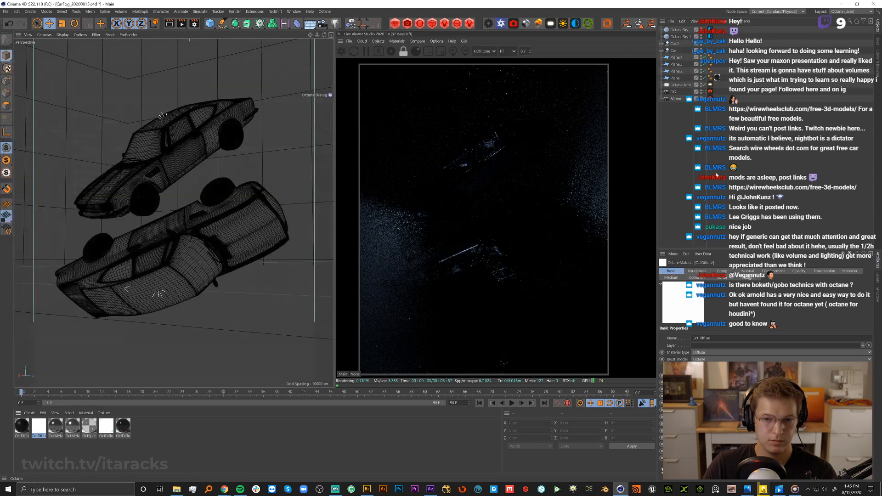
Adjust the standalone OctaneLight's emission in its light settings for a stronger red glow in the fog.
{"action": "left_click", "coordinate": [712, 87]}
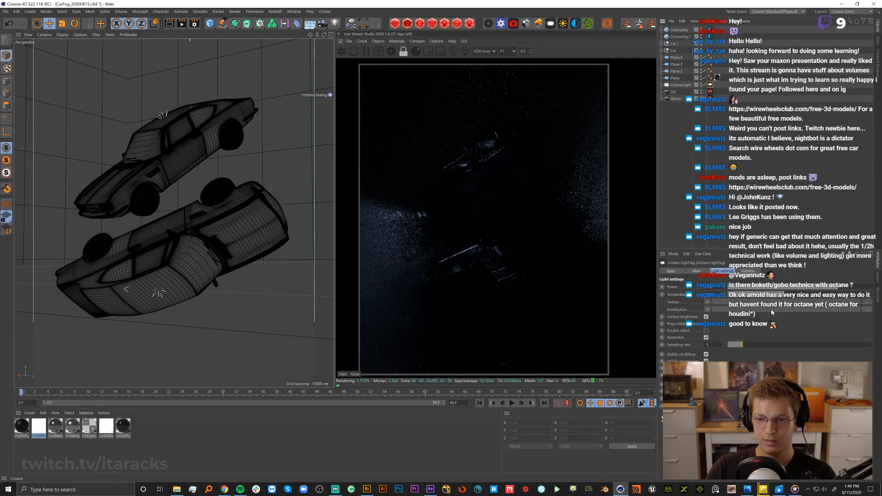
{"action": "left_click", "coordinate": [787, 312]}
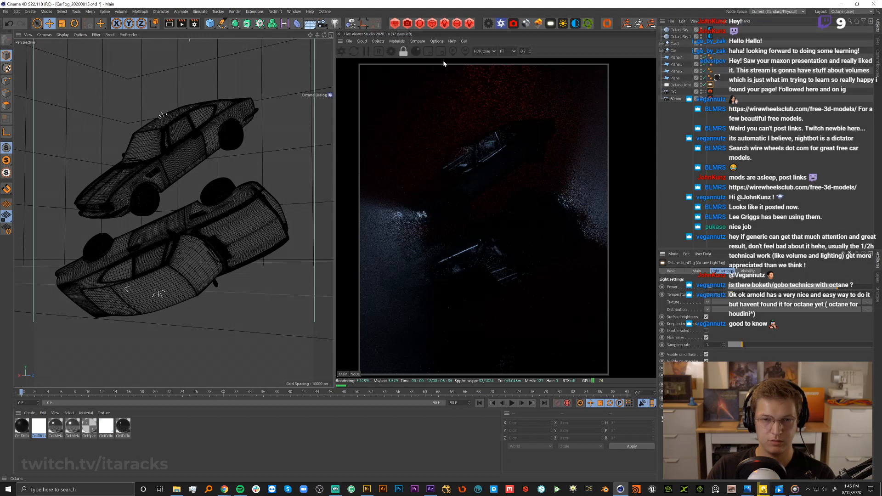
Preview the lower car's headlight glow and the upper car's roof area with a render region in the Live Viewer.
{"action": "left_click", "coordinate": [430, 54]}
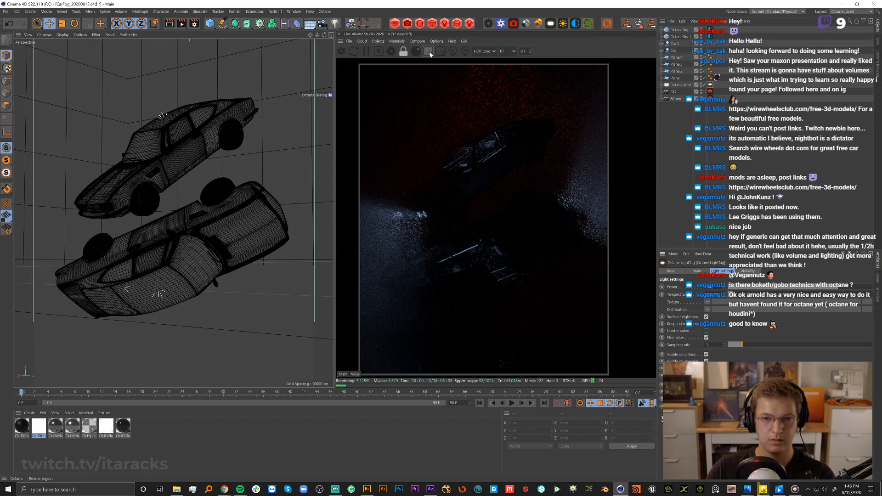
{"action": "left_click_drag", "start_coordinate": [413, 196], "coordinate": [433, 237]}
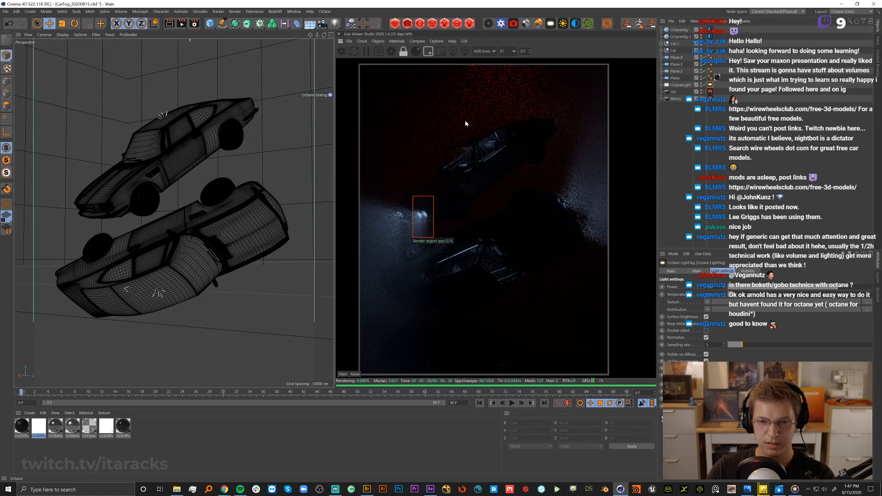
{"action": "left_click_drag", "start_coordinate": [465, 123], "coordinate": [522, 149]}
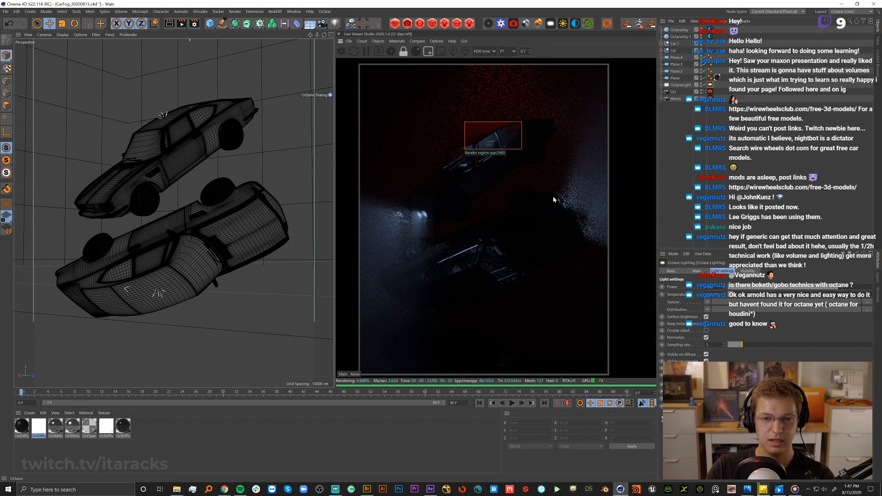
Inspect the noise pass in the Live Viewer, check the adaptive sampling settings in the Octane kernel, and return to the main pass.
{"action": "left_click", "coordinate": [342, 375]}
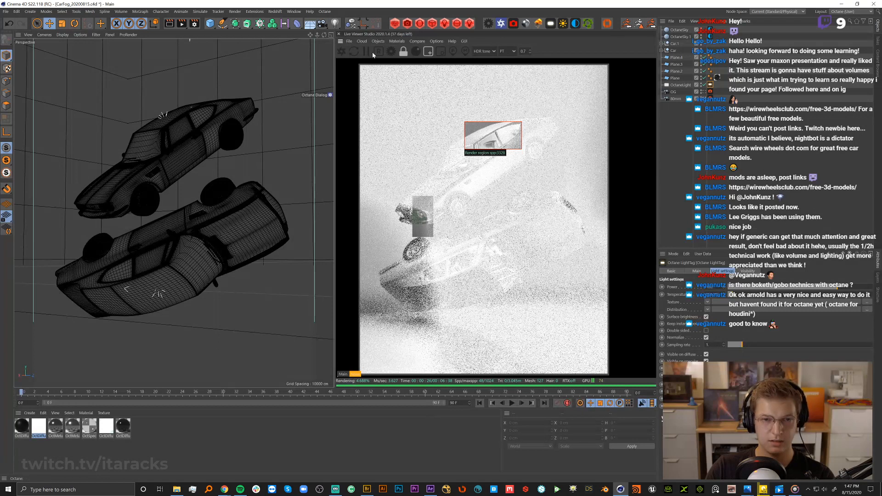
{"action": "left_click", "coordinate": [391, 51]}
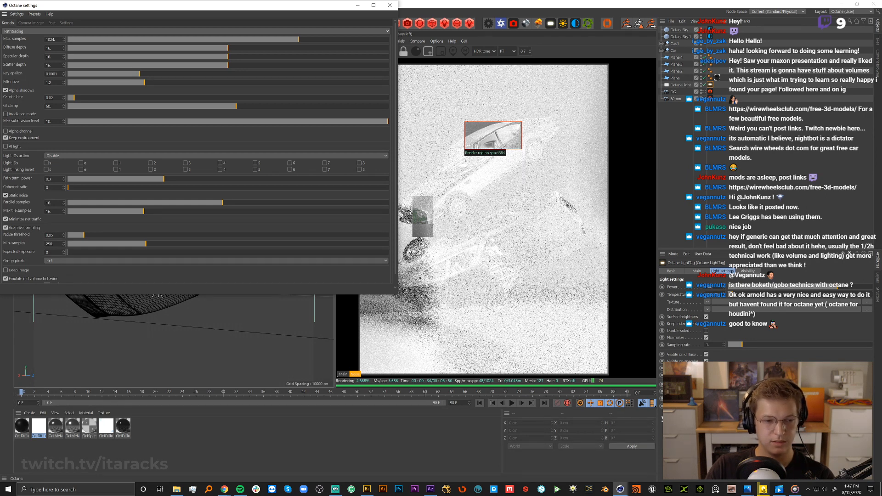
{"action": "left_click", "coordinate": [358, 6]}
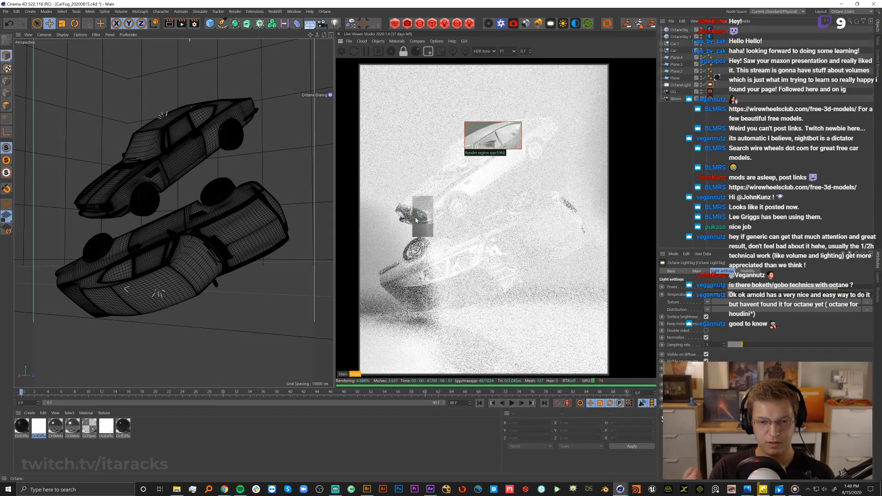
{"action": "left_click", "coordinate": [488, 23]}
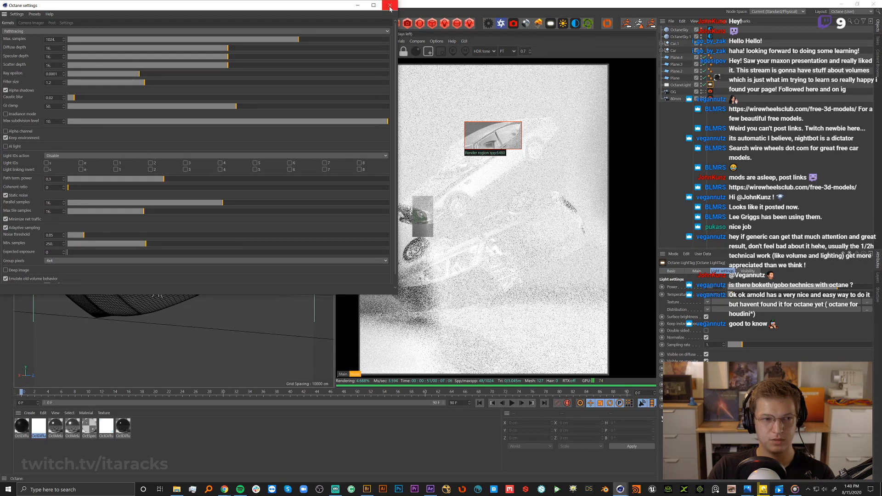
{"action": "left_click", "coordinate": [390, 5]}
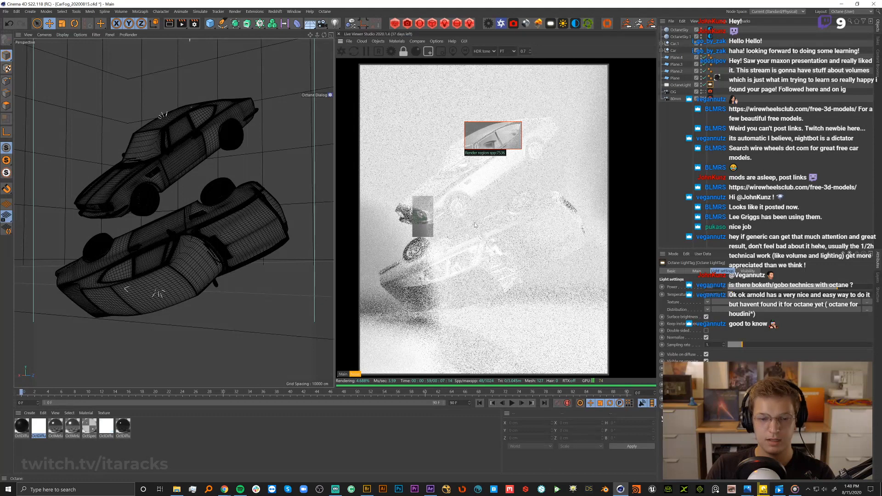
{"action": "left_click", "coordinate": [343, 375]}
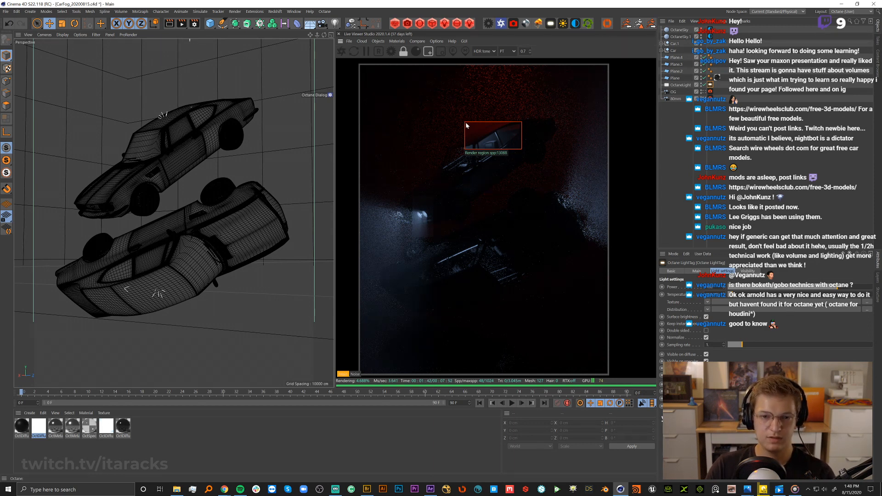
Open the CarFog_2019.JPG reference and examine its grain up close around the headlights, wheels and red-lit interior.
{"action": "left_click", "coordinate": [779, 490]}
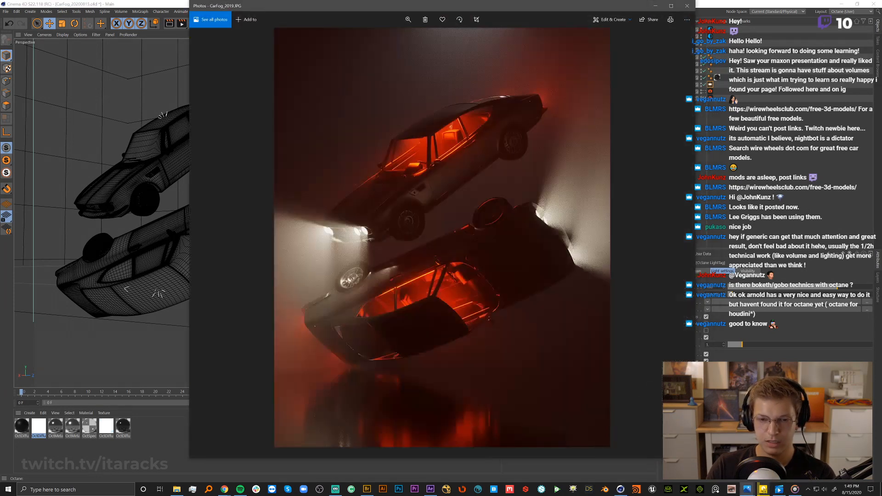
{"action": "left_click", "coordinate": [408, 21]}
{"action": "left_click_drag", "start_coordinate": [398, 36], "coordinate": [422, 38]}
{"action": "left_click_drag", "start_coordinate": [442, 143], "coordinate": [521, 275]}
{"action": "left_click_drag", "start_coordinate": [425, 248], "coordinate": [568, 104]}
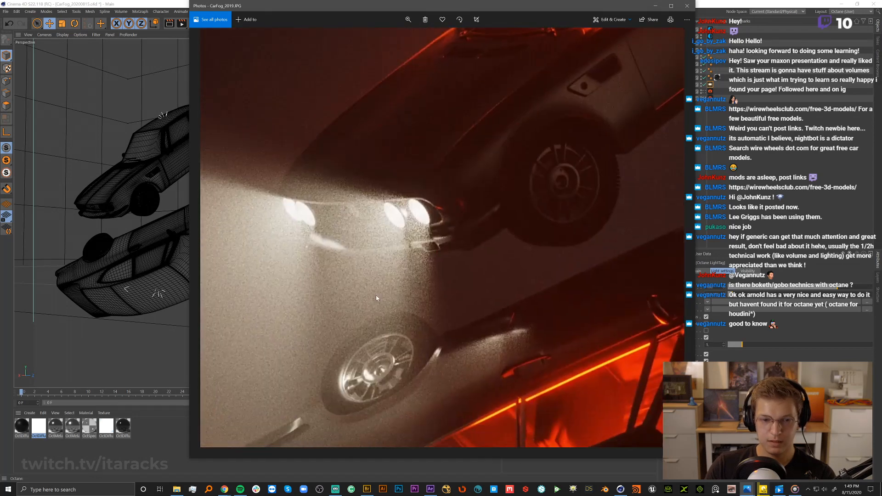
{"action": "left_click_drag", "start_coordinate": [377, 295], "coordinate": [440, 138]}
{"action": "left_click_drag", "start_coordinate": [257, 122], "coordinate": [408, 181]}
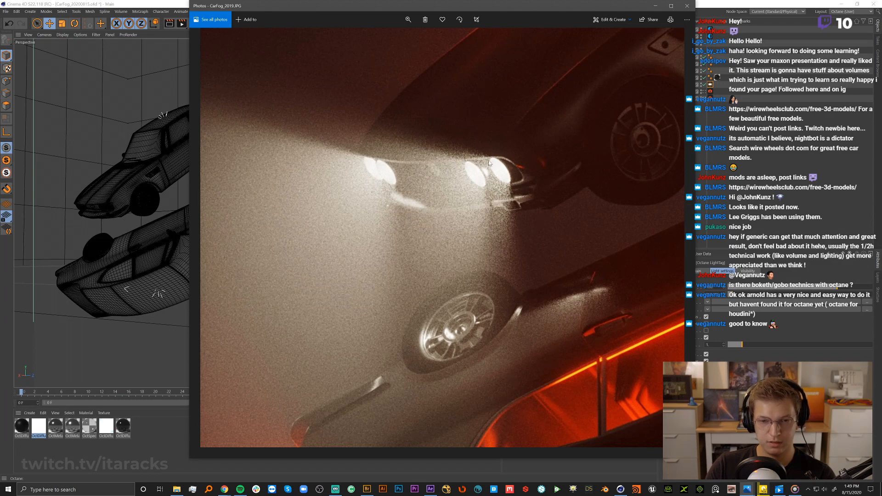
{"action": "left_click_drag", "start_coordinate": [484, 259], "coordinate": [478, 161]}
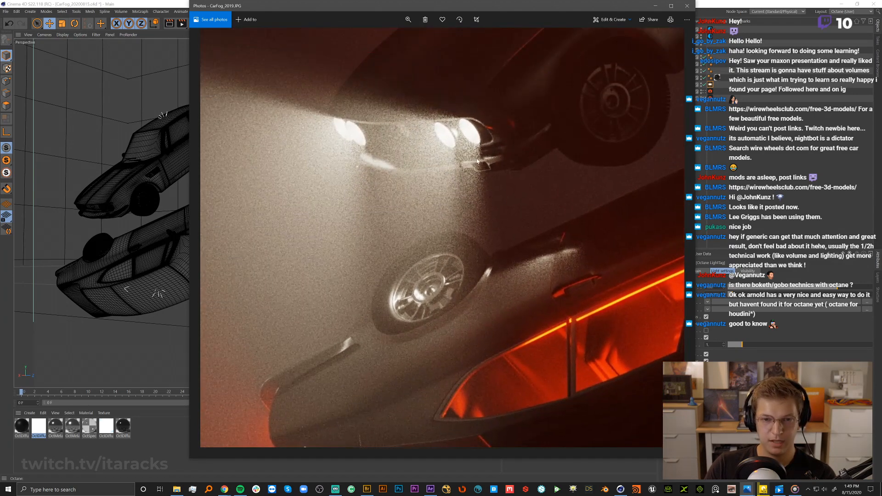
{"action": "mouse_move", "coordinate": [562, 218]}
{"action": "left_mouse_down"}
{"action": "mouse_move", "coordinate": [355, 142]}
{"action": "mouse_move", "coordinate": [345, 112]}
{"action": "left_mouse_up"}
{"action": "mouse_move", "coordinate": [577, 193]}
{"action": "left_mouse_down"}
{"action": "mouse_move", "coordinate": [471, 127]}
{"action": "mouse_move", "coordinate": [399, 259]}
{"action": "left_mouse_up"}
{"action": "left_click_drag", "start_coordinate": [536, 141], "coordinate": [442, 276]}
{"action": "left_click_drag", "start_coordinate": [528, 110], "coordinate": [437, 234]}
{"action": "left_click_drag", "start_coordinate": [396, 84], "coordinate": [508, 278]}
{"action": "left_click_drag", "start_coordinate": [385, 242], "coordinate": [454, 172]}
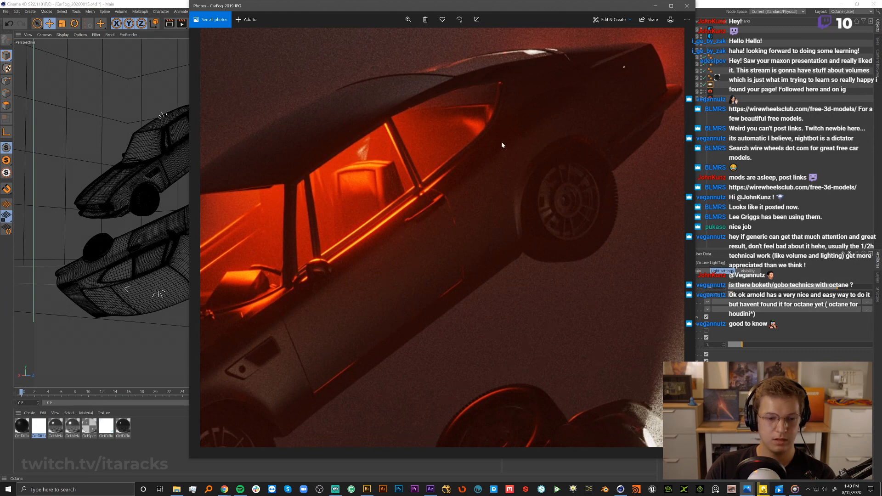
Compare CarFog_Render.png side by side with the full CarFog_2019.JPG reference and close both images.
{"action": "left_click", "coordinate": [747, 489]}
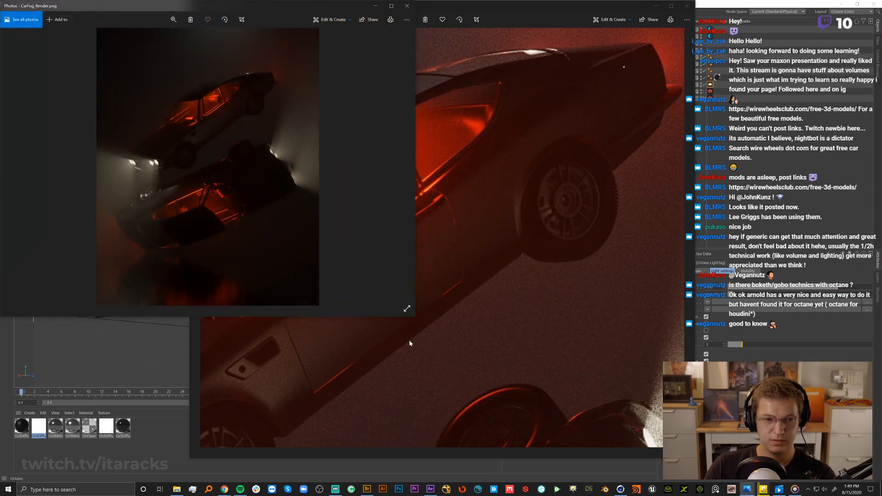
{"action": "left_click", "coordinate": [419, 318]}
{"action": "left_click", "coordinate": [408, 20]}
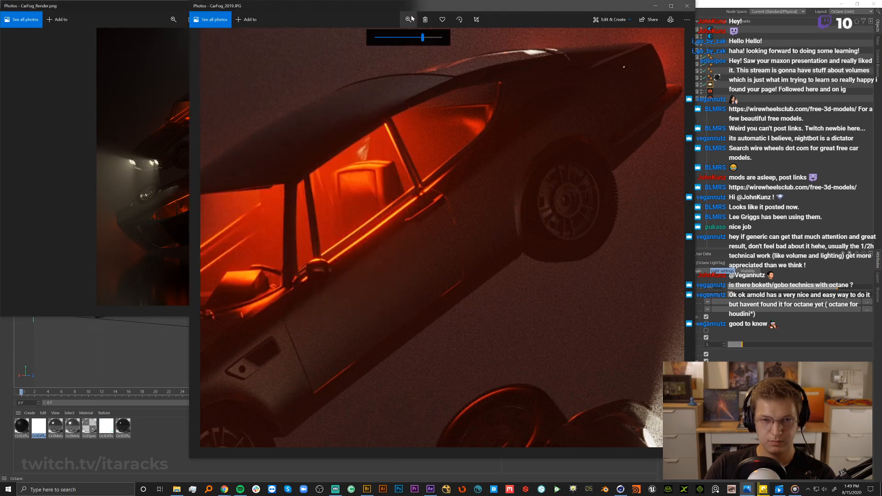
{"action": "left_click_drag", "start_coordinate": [419, 36], "coordinate": [541, 16]}
{"action": "left_click", "coordinate": [217, 271]}
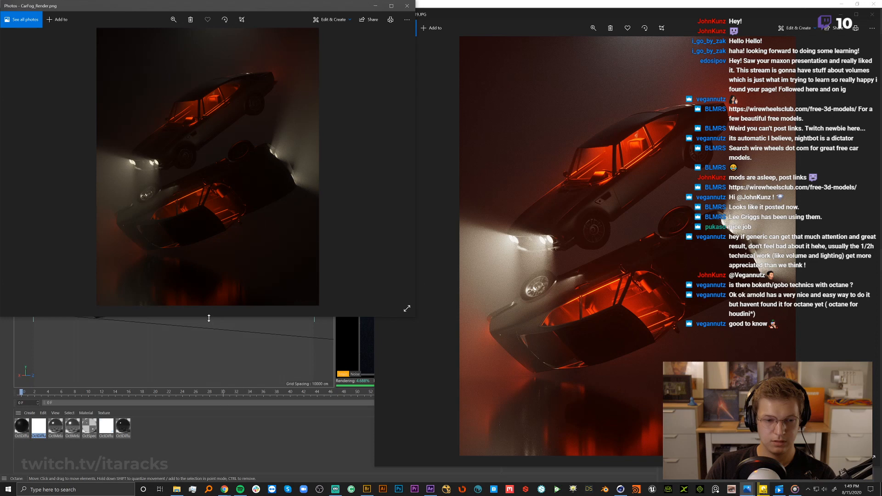
{"action": "left_click_drag", "start_coordinate": [209, 319], "coordinate": [228, 479]}
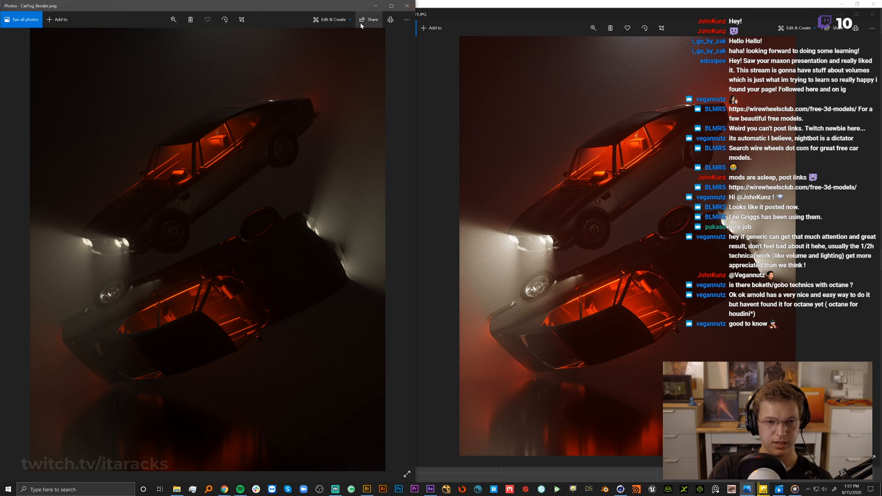
{"action": "left_click", "coordinate": [409, 6]}
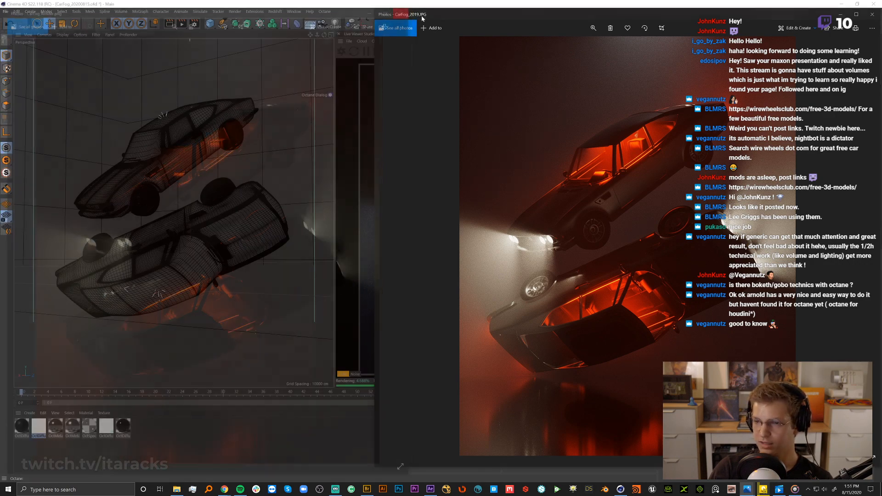
{"action": "left_click", "coordinate": [870, 15]}
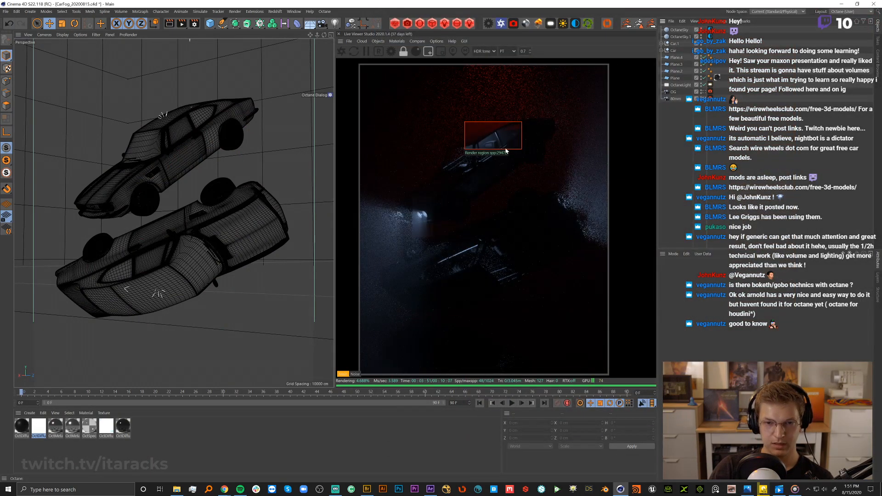
Pause the Live Viewer render and show the Pathtracing kernel parameters in an enlarged Octane settings window.
{"action": "left_click", "coordinate": [356, 375]}
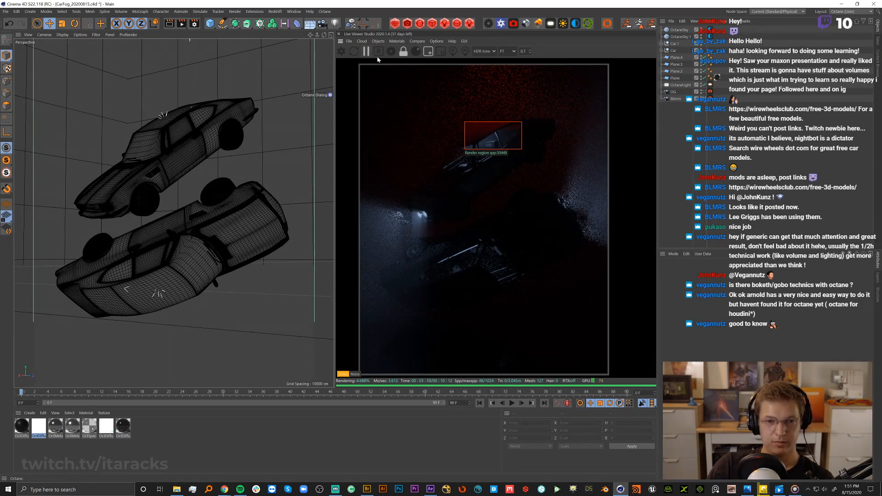
{"action": "left_click", "coordinate": [486, 28]}
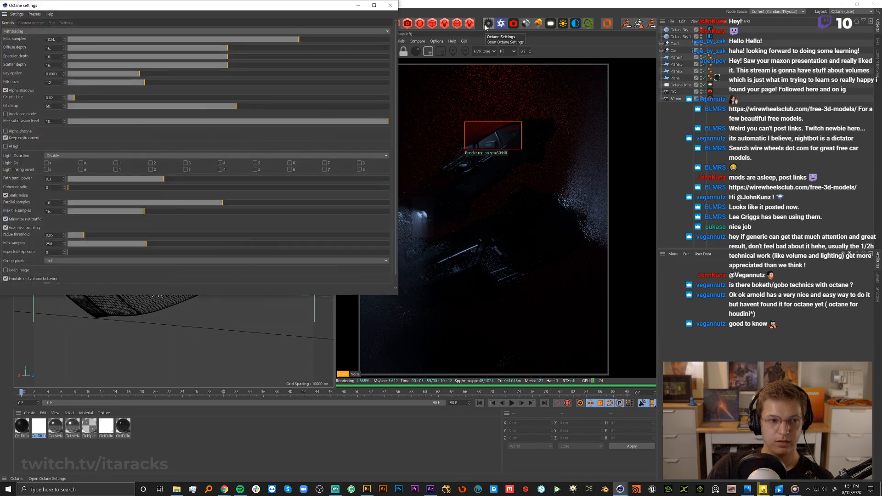
{"action": "left_click", "coordinate": [390, 5]}
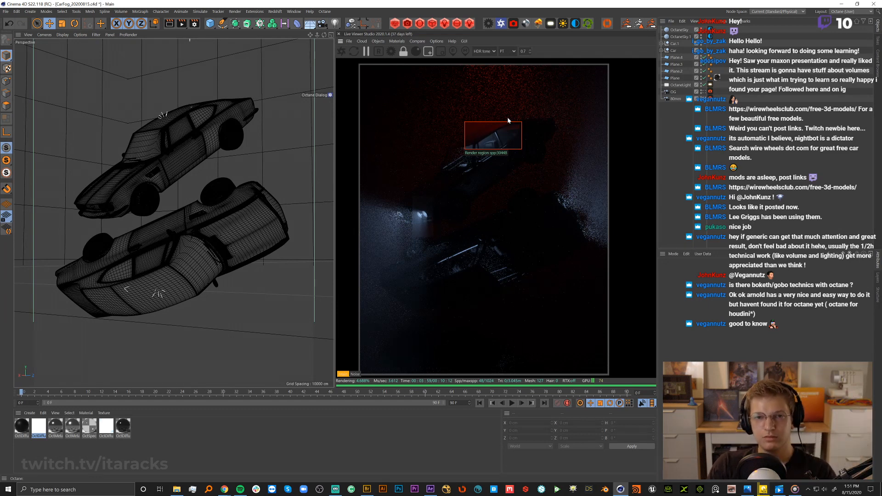
{"action": "left_click", "coordinate": [490, 24]}
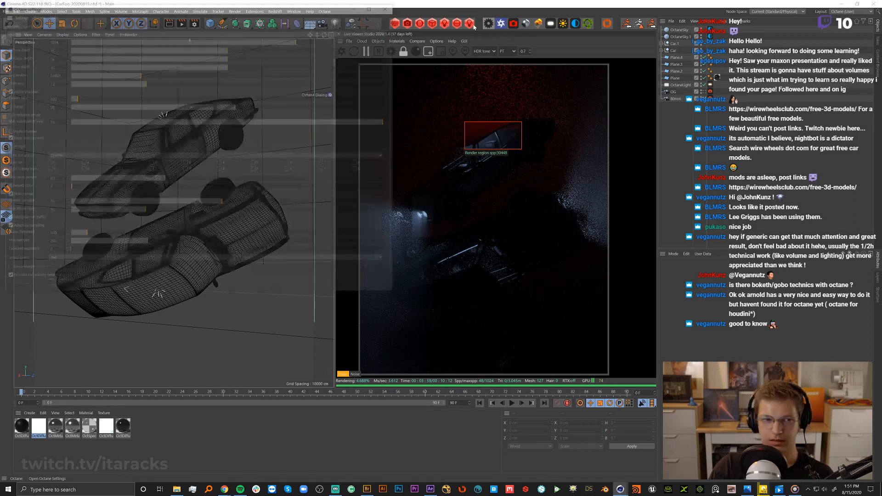
{"action": "left_click", "coordinate": [26, 31]}
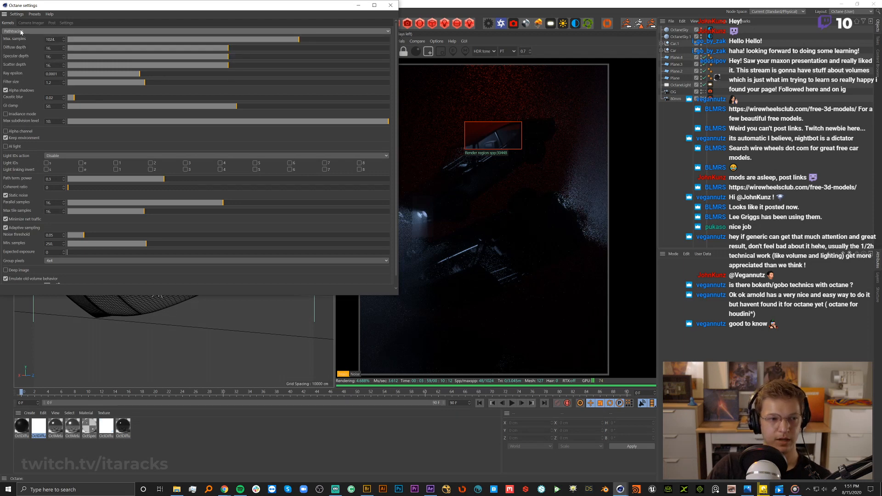
{"action": "left_click", "coordinate": [20, 32]}
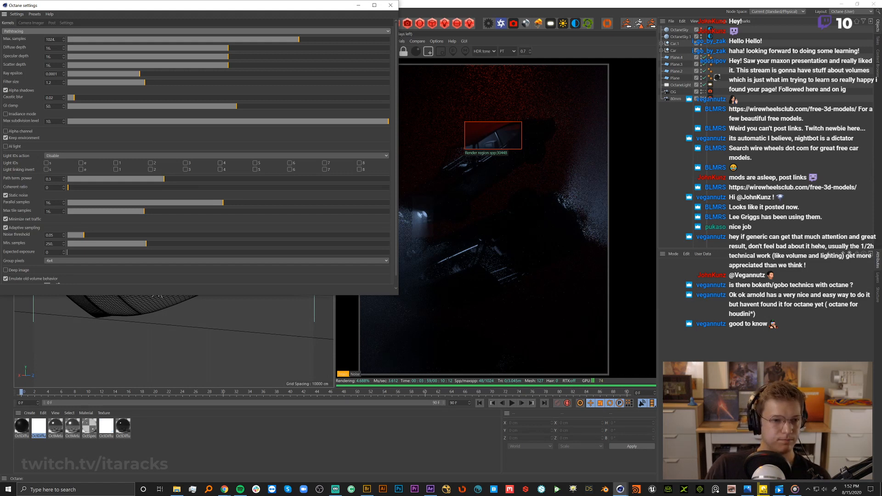
{"action": "left_click_drag", "start_coordinate": [84, 6], "coordinate": [218, 39]}
{"action": "left_click_drag", "start_coordinate": [532, 329], "coordinate": [566, 432]}
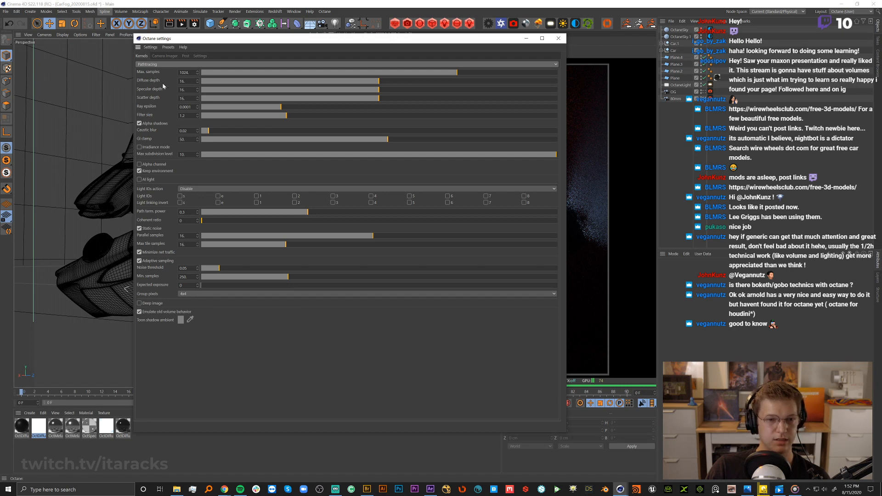
{"action": "left_click_drag", "start_coordinate": [273, 42], "coordinate": [165, 37]}
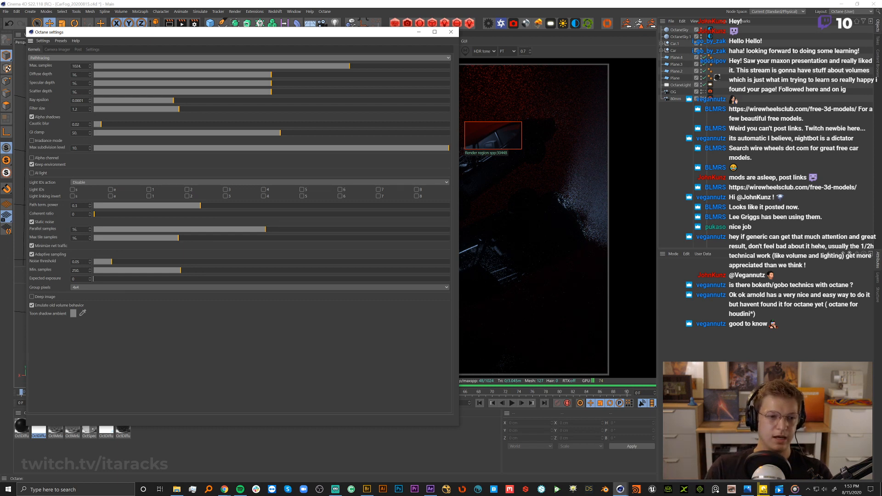
Examine the caustic blur and GI clamp values of the Pathtracing kernel alongside the render and close the Octane settings.
{"action": "left_click", "coordinate": [78, 124]}
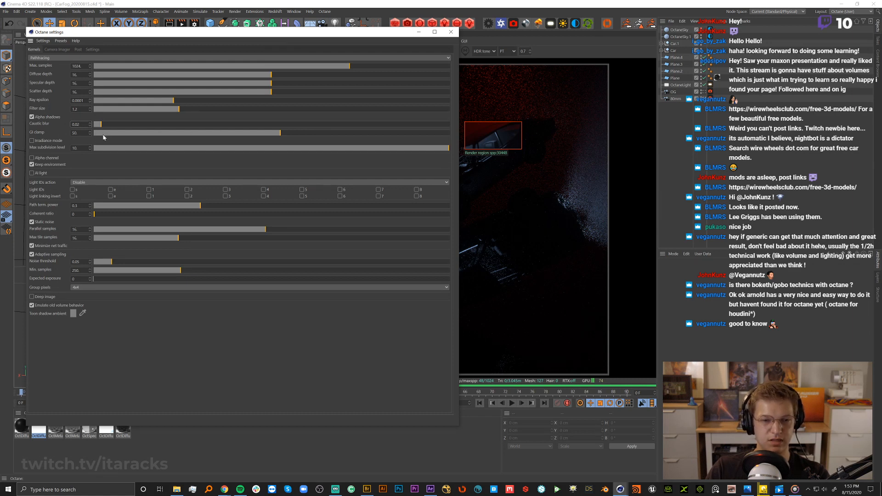
{"action": "left_click_drag", "start_coordinate": [339, 34], "coordinate": [241, 27]}
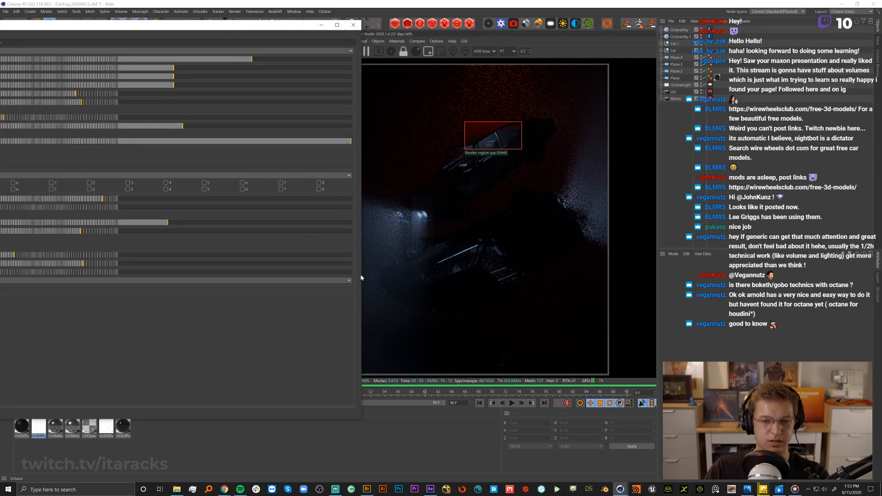
{"action": "left_click_drag", "start_coordinate": [187, 25], "coordinate": [378, 35]}
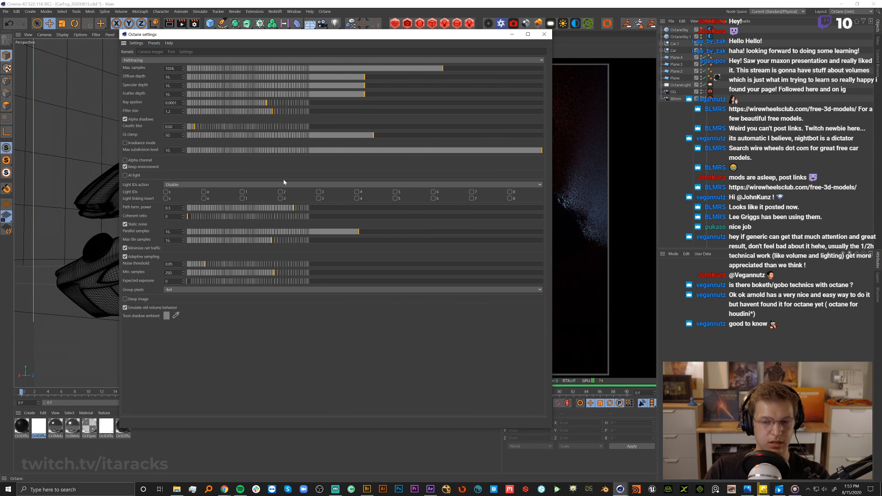
{"action": "left_click_drag", "start_coordinate": [431, 39], "coordinate": [347, 43]}
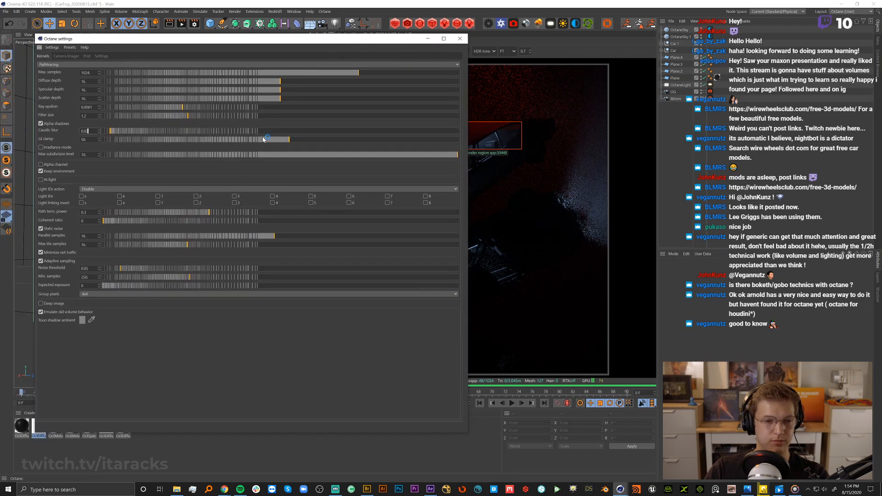
{"action": "left_click_drag", "start_coordinate": [253, 40], "coordinate": [243, 29]}
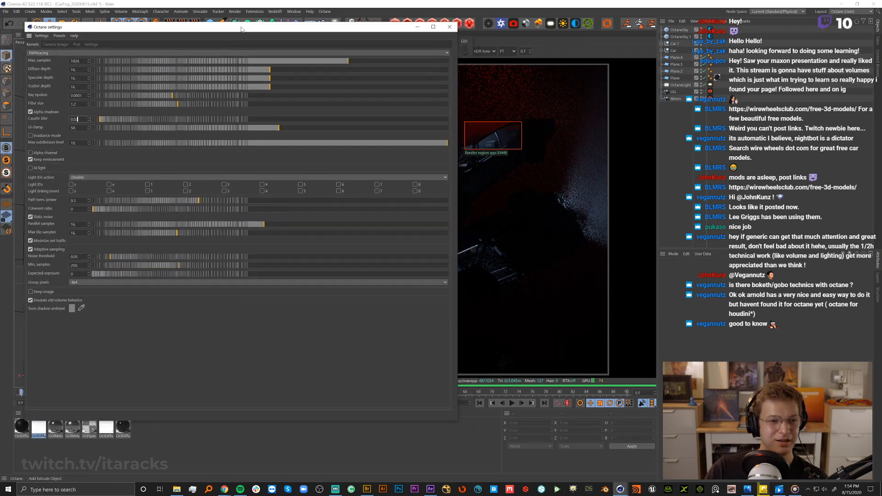
{"action": "left_click", "coordinate": [450, 28]}
Reopen the Octane settings and check the available kernel presets without applying one.
{"action": "left_click", "coordinate": [490, 24]}
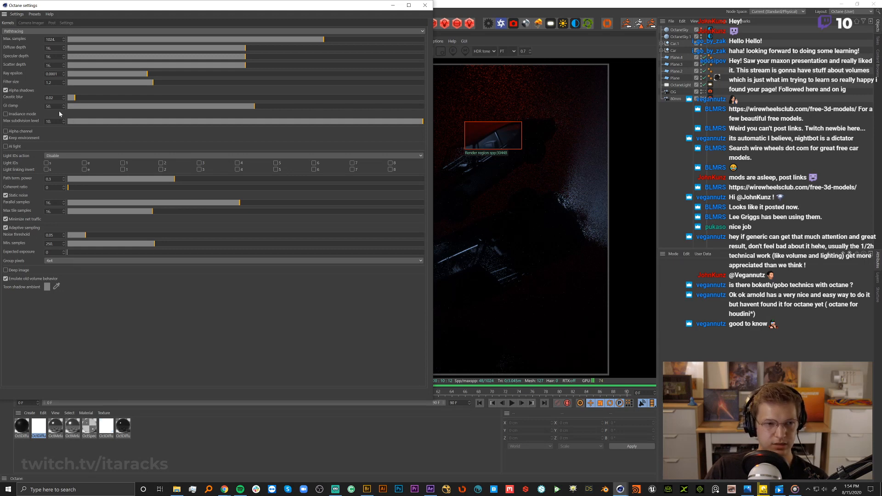
{"action": "left_click", "coordinate": [31, 15]}
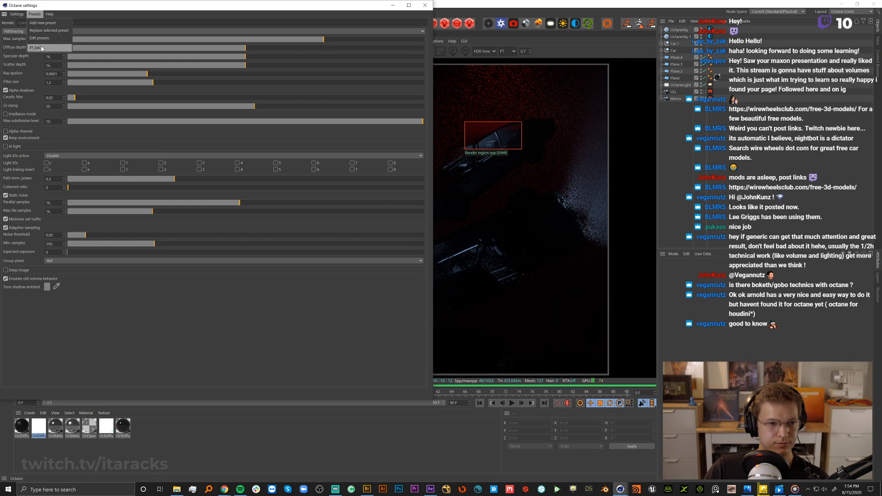
{"action": "left_click", "coordinate": [34, 14]}
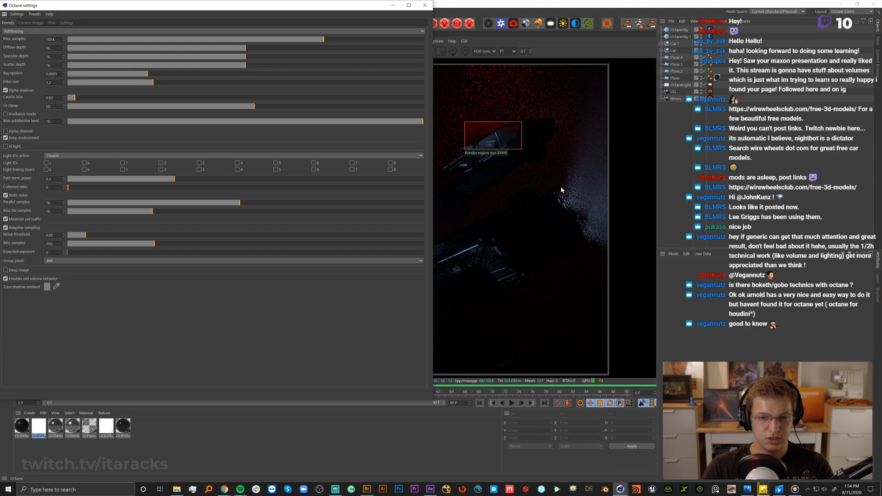
{"action": "left_click_drag", "start_coordinate": [348, 7], "coordinate": [350, 46]}
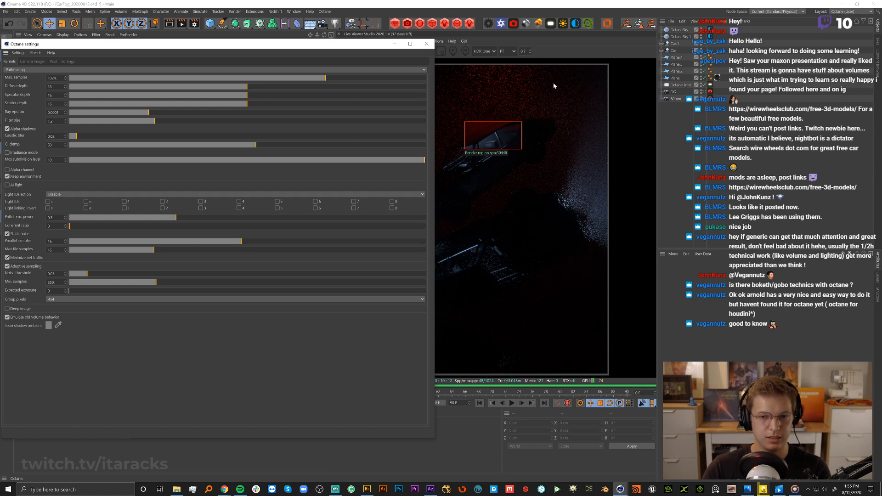
Review the Car_Fog_02_16x9_ProRes.mov reference video and the Car_Fog_02 still, then return to the Cinema 4D scene.
{"action": "key", "text": "alt+Tab"}
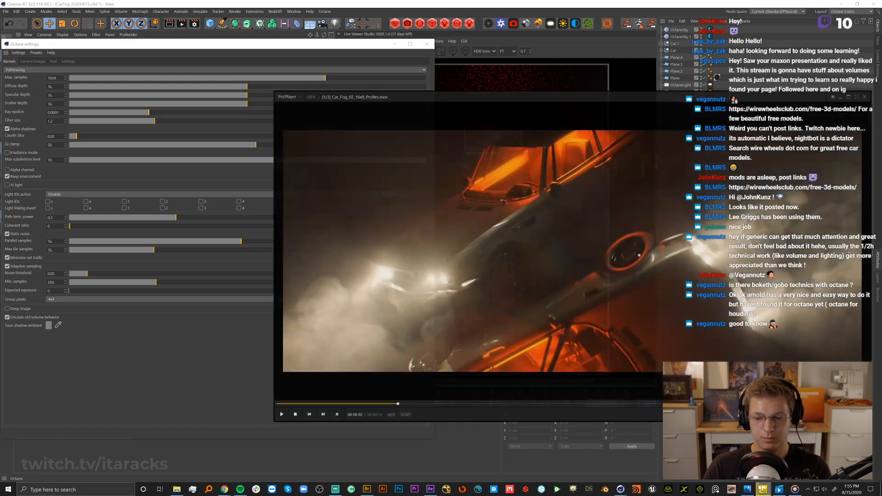
{"action": "key", "text": "alt+Tab"}
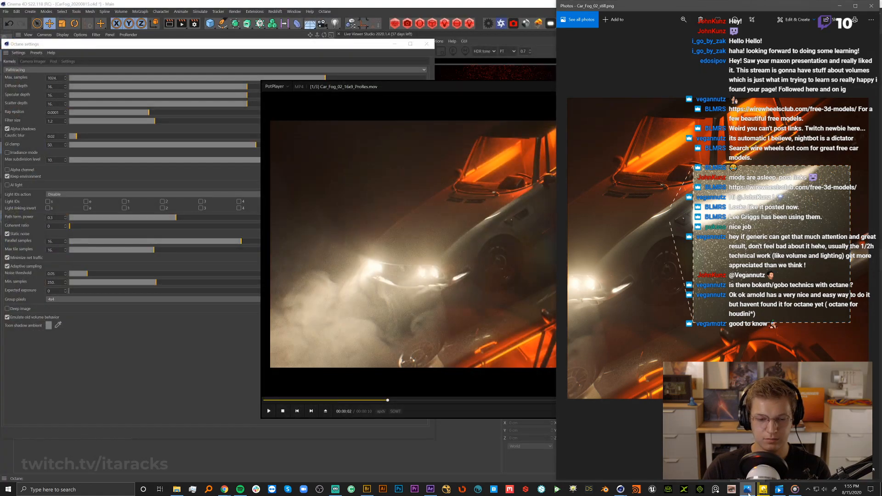
{"action": "left_click", "coordinate": [748, 490]}
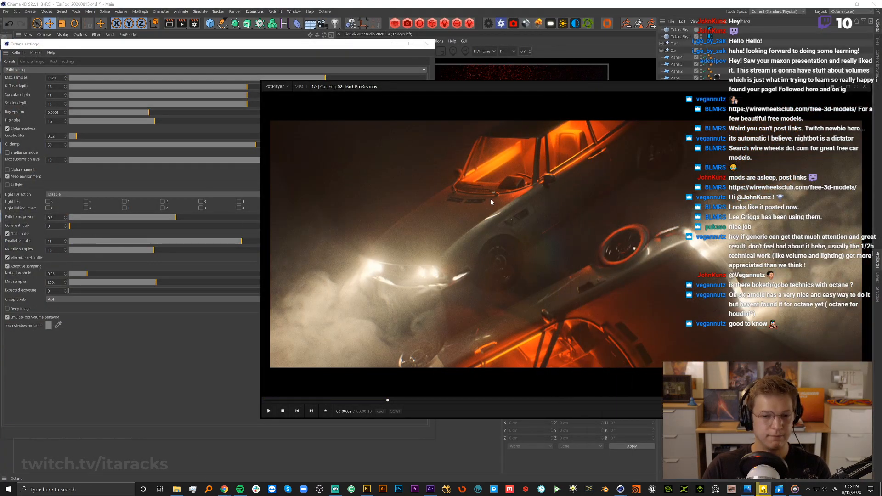
{"action": "left_click", "coordinate": [762, 53]}
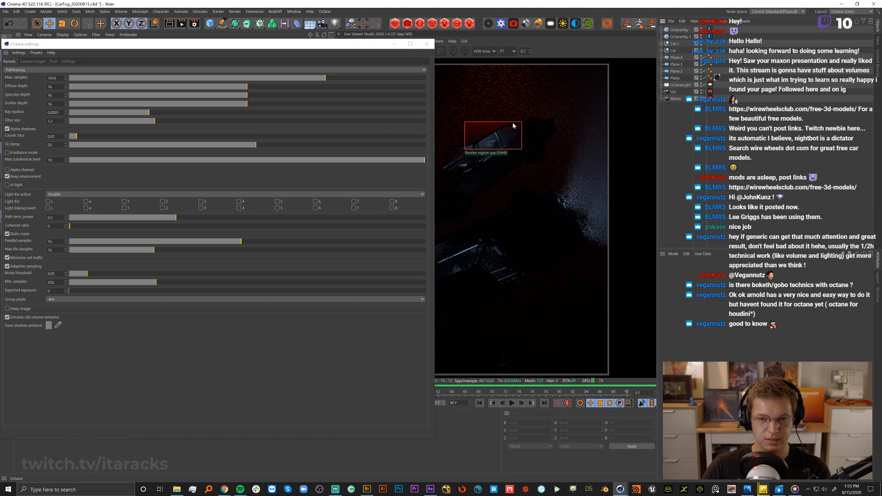
Redraw the Live Viewer render region around the lower car's headlights and close the Octane settings window.
{"action": "left_click_drag", "start_coordinate": [360, 47], "coordinate": [169, 99]}
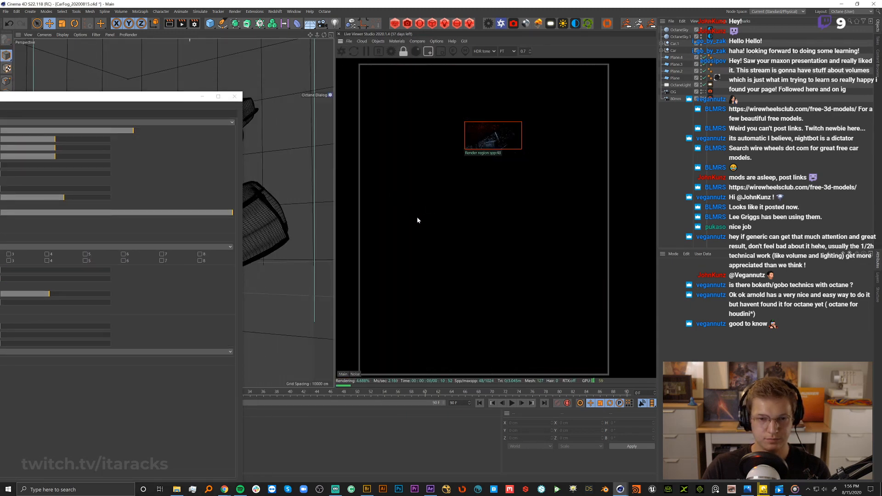
{"action": "left_click_drag", "start_coordinate": [382, 197], "coordinate": [437, 246]}
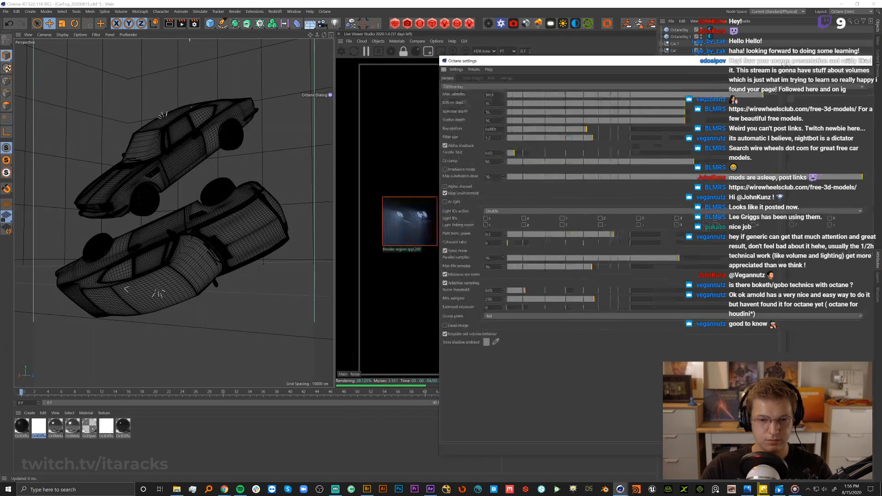
{"action": "left_click_drag", "start_coordinate": [787, 63], "coordinate": [820, 62]}
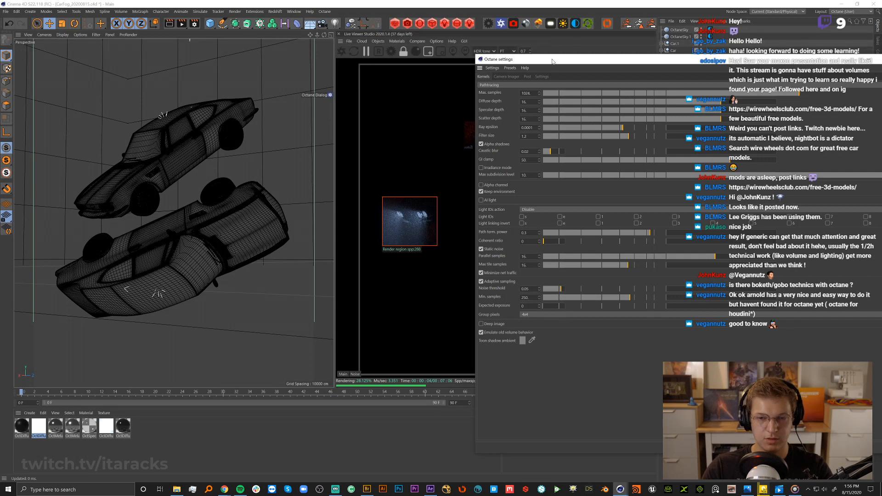
{"action": "left_click_drag", "start_coordinate": [585, 62], "coordinate": [321, 58]}
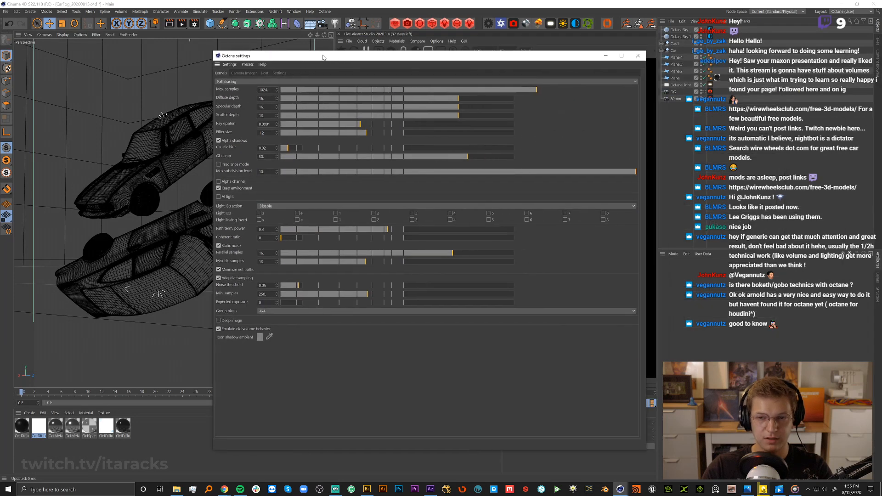
{"action": "left_click", "coordinate": [639, 56]}
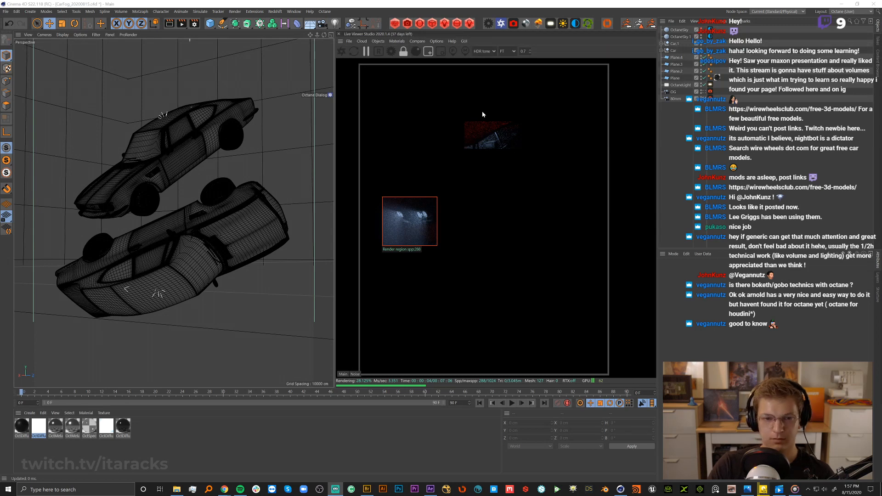
Examine how the fog and headlight glow develop through Car_Fog_02_16x9_ProRes.mov, from its first frame to about three seconds, and return to Cinema 4D.
{"action": "left_click", "coordinate": [784, 179]}
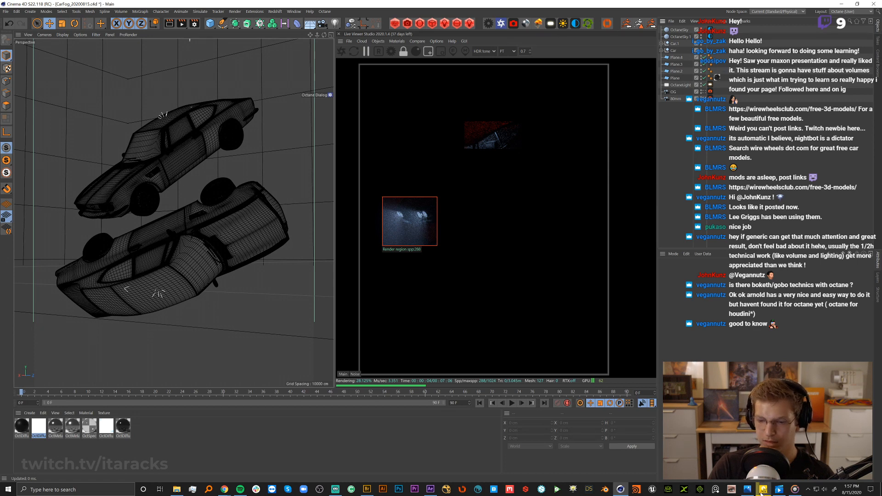
{"action": "left_click", "coordinate": [764, 490]}
{"action": "left_click_drag", "start_coordinate": [600, 89], "coordinate": [455, 74]}
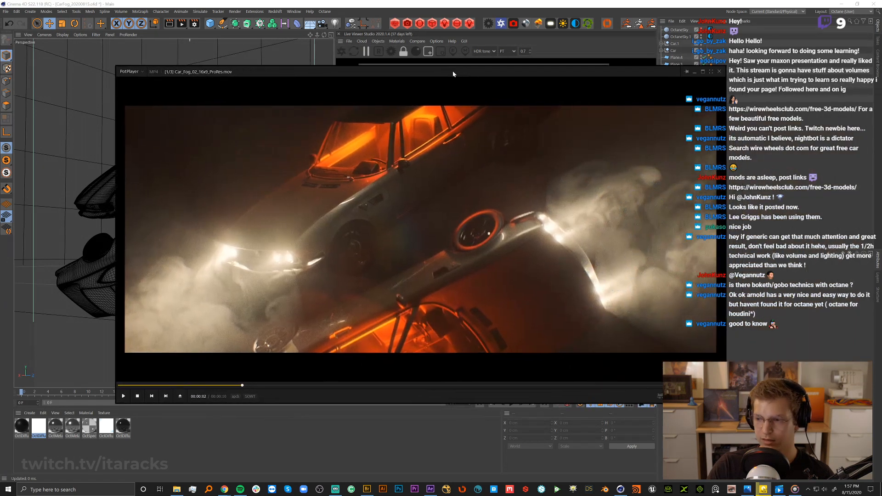
{"action": "mouse_move", "coordinate": [243, 386]}
{"action": "left_mouse_down"}
{"action": "mouse_move", "coordinate": [161, 386]}
{"action": "mouse_move", "coordinate": [345, 385]}
{"action": "mouse_move", "coordinate": [259, 386]}
{"action": "mouse_move", "coordinate": [125, 363]}
{"action": "mouse_move", "coordinate": [294, 361]}
{"action": "mouse_move", "coordinate": [124, 354]}
{"action": "mouse_move", "coordinate": [273, 352]}
{"action": "left_mouse_up"}
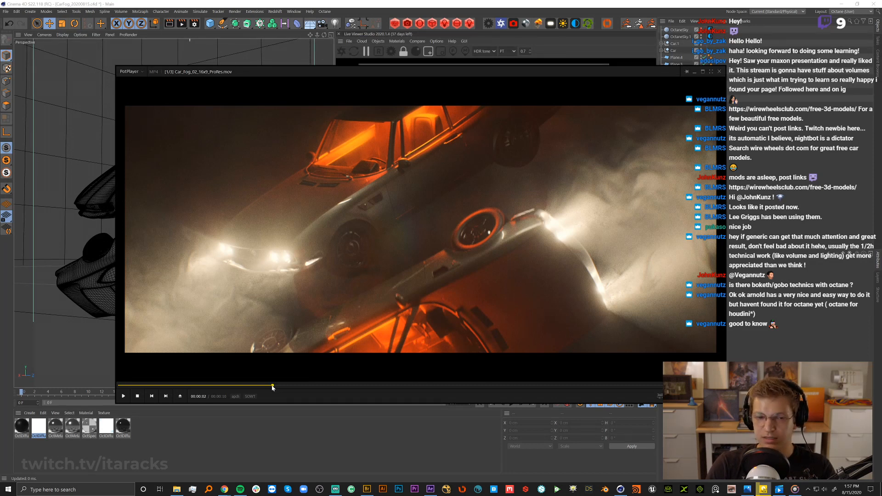
{"action": "left_click_drag", "start_coordinate": [272, 387], "coordinate": [121, 385]}
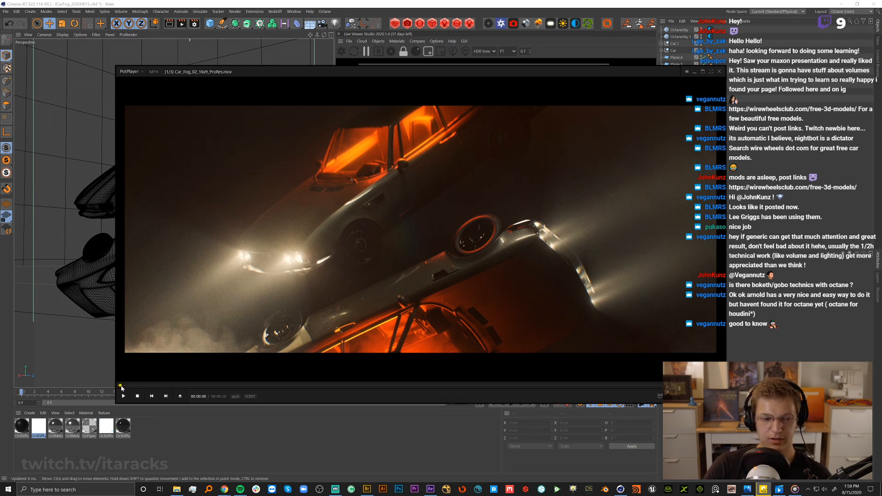
{"action": "mouse_move", "coordinate": [121, 387]}
{"action": "left_mouse_down"}
{"action": "mouse_move", "coordinate": [352, 370]}
{"action": "mouse_move", "coordinate": [174, 371]}
{"action": "left_mouse_up"}
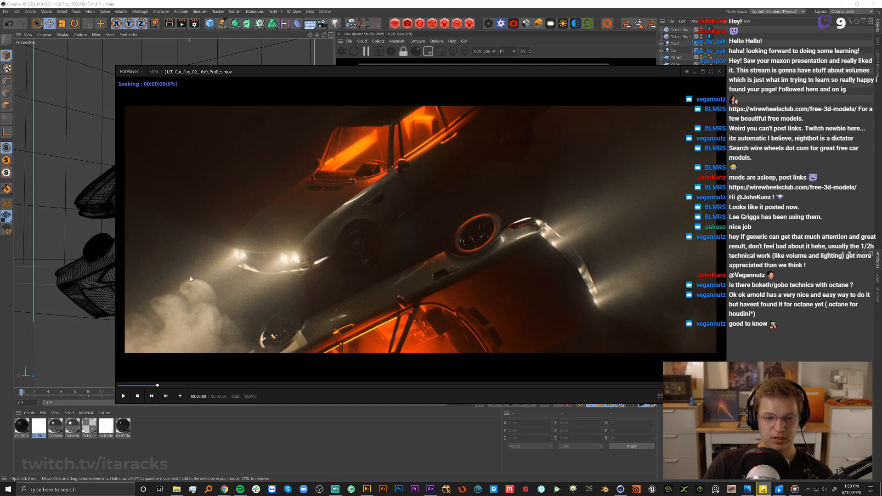
{"action": "left_click_drag", "start_coordinate": [163, 379], "coordinate": [341, 349]}
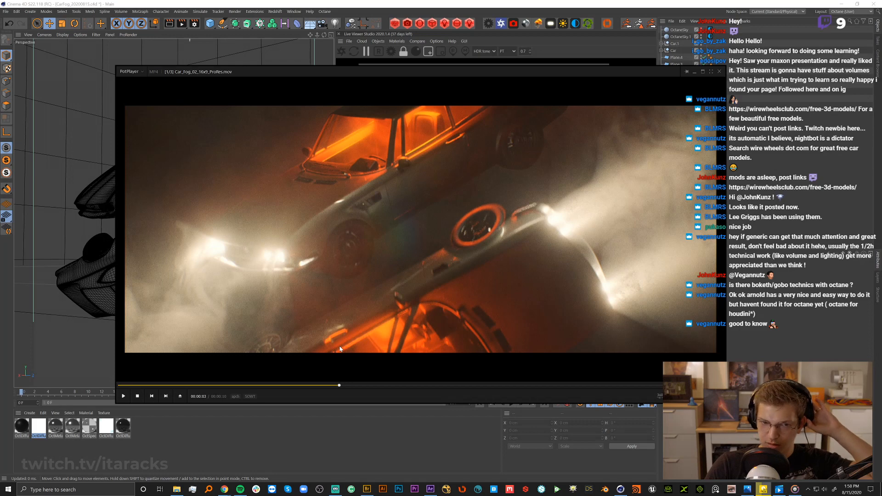
{"action": "left_click", "coordinate": [340, 386]}
{"action": "left_click_drag", "start_coordinate": [339, 386], "coordinate": [117, 381]}
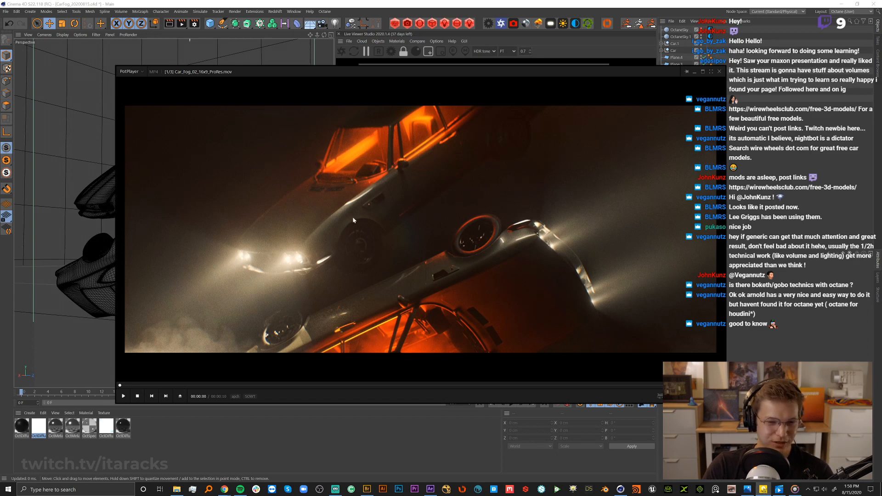
{"action": "left_click_drag", "start_coordinate": [121, 387], "coordinate": [278, 384]}
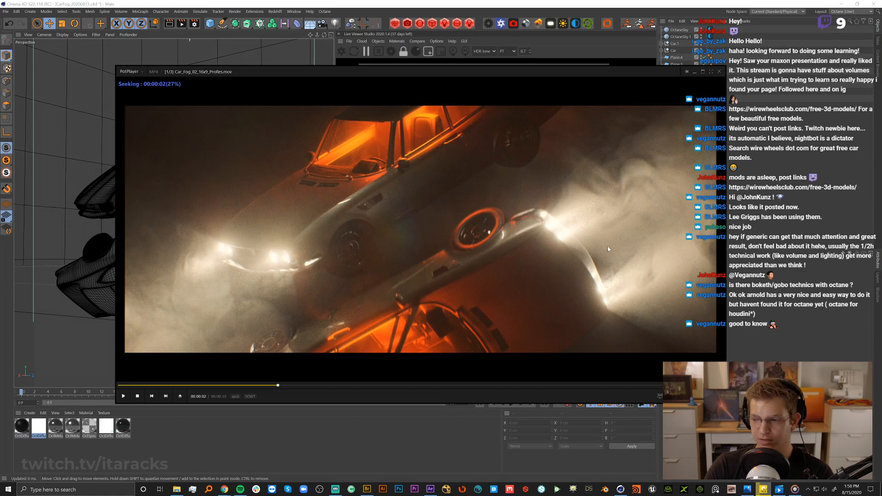
{"action": "left_click", "coordinate": [772, 135]}
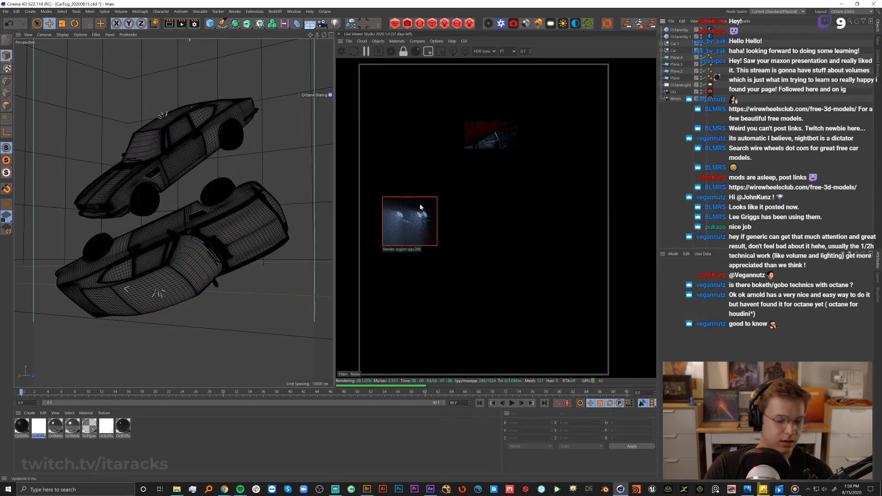
Bring up the Car_Fog_02_RS_Stream.c4d project and change the interface layout to Redshift (User).
{"action": "key", "text": "v"}
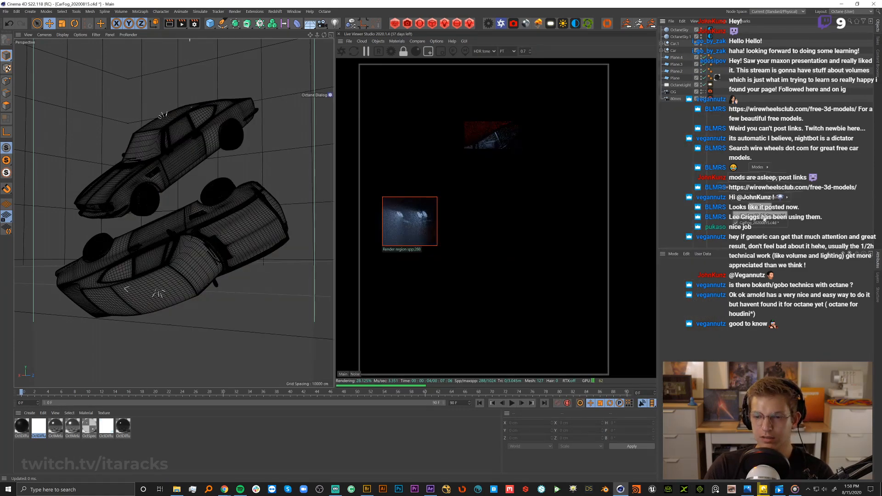
{"action": "left_click", "coordinate": [765, 219]}
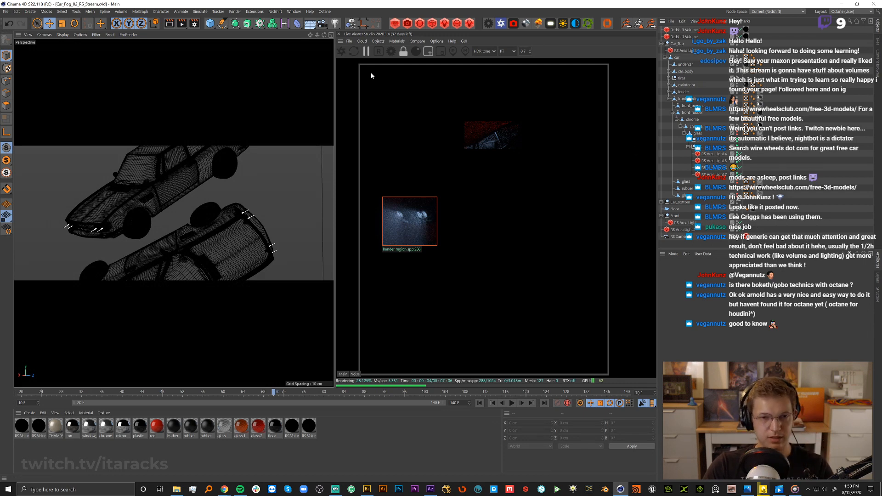
{"action": "left_click", "coordinate": [846, 13]}
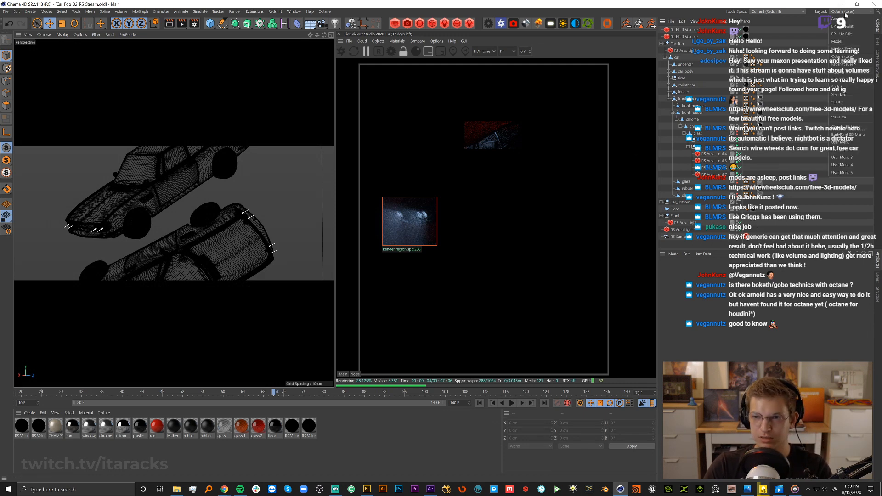
{"action": "left_click", "coordinate": [850, 64]}
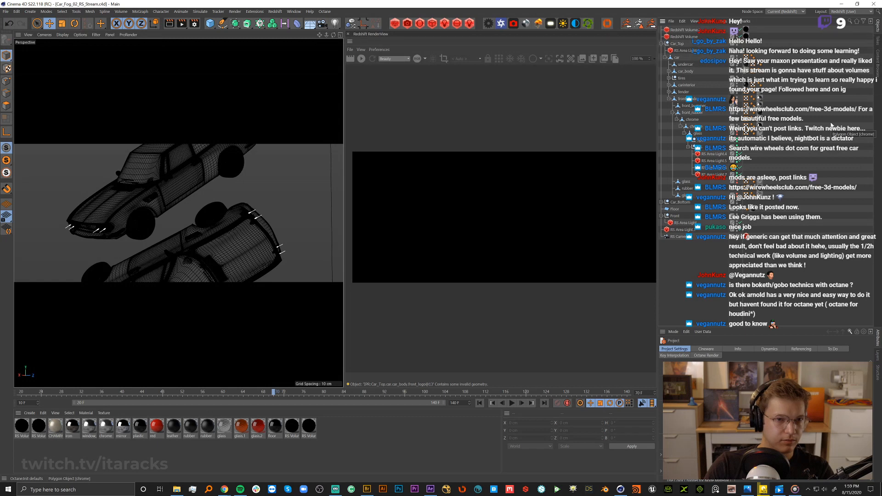
Close the CarFog_20200815.c4d Octane project without saving its changes, leaving the Redshift project active.
{"action": "key", "text": "ctrl+Tab"}
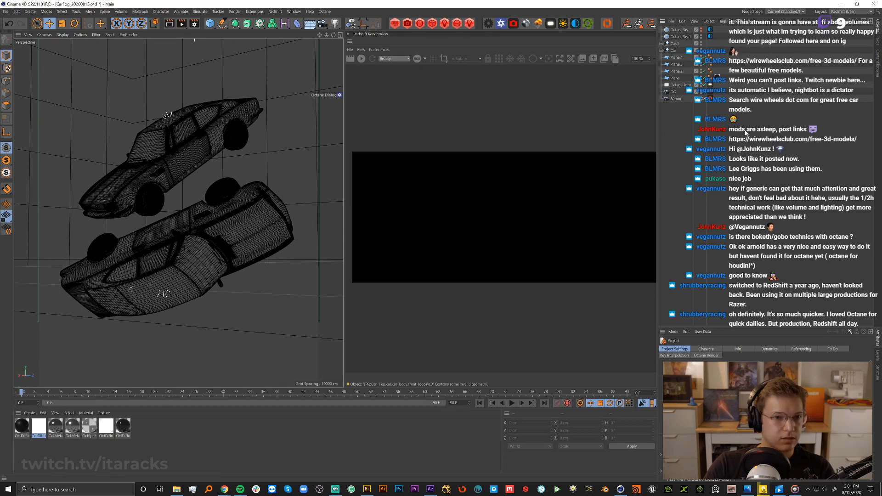
{"action": "key", "text": "ctrl+F4"}
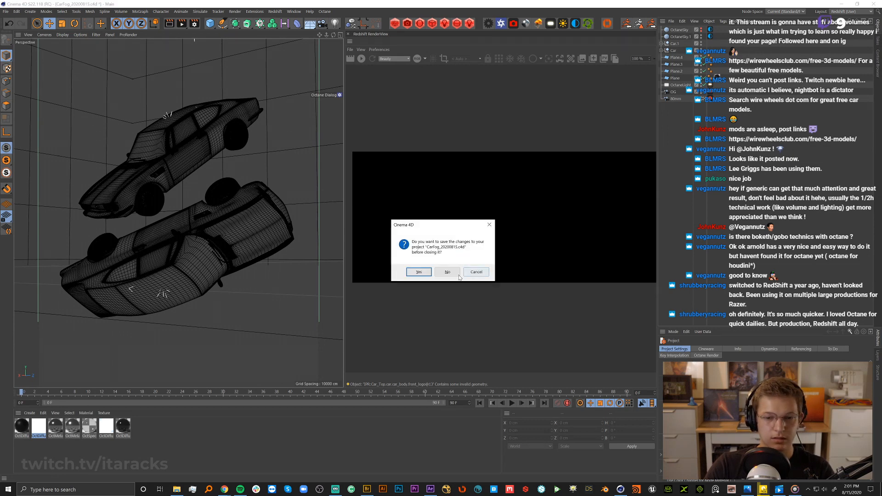
{"action": "left_click", "coordinate": [448, 272]}
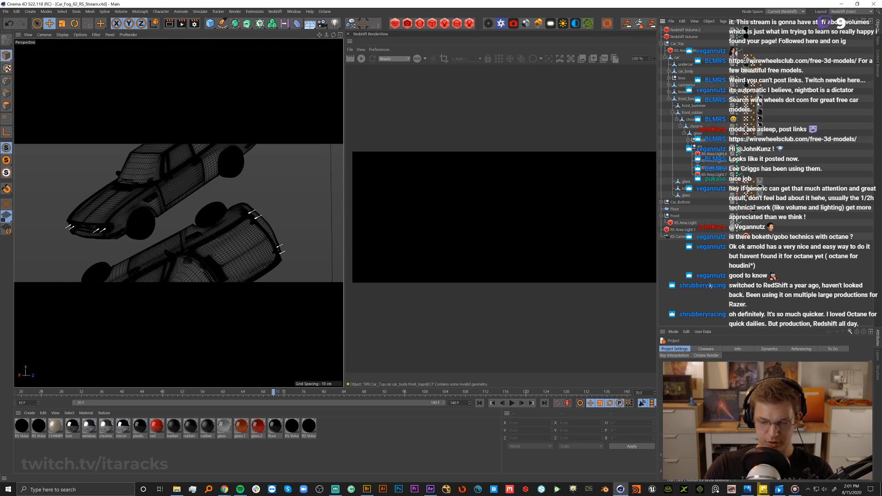
Create a Redshift material and add an Incandescent node to its shader graph above the RS Material node.
{"action": "left_click", "coordinate": [388, 443]}
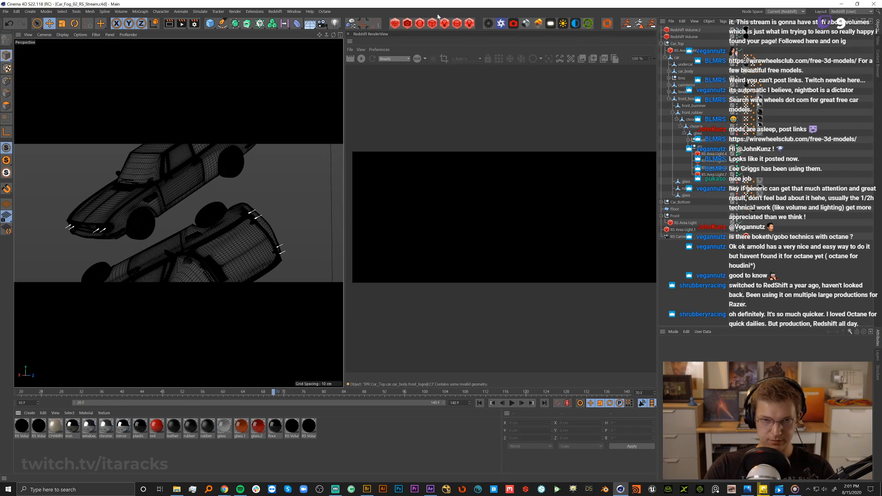
{"action": "left_click", "coordinate": [420, 25]}
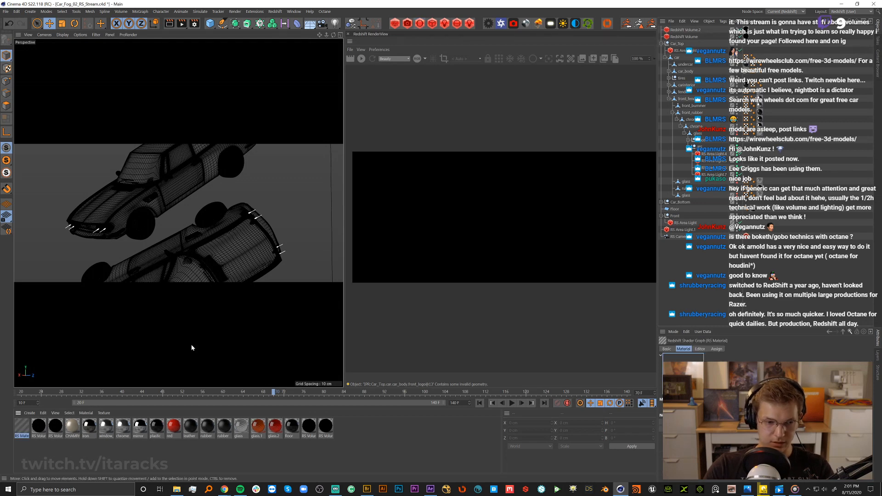
{"action": "double_click", "coordinate": [21, 426]}
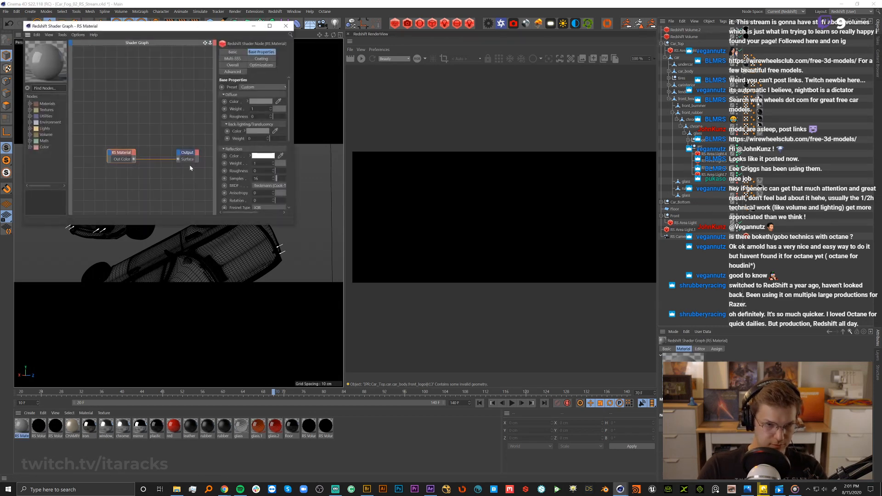
{"action": "left_click", "coordinate": [31, 129]}
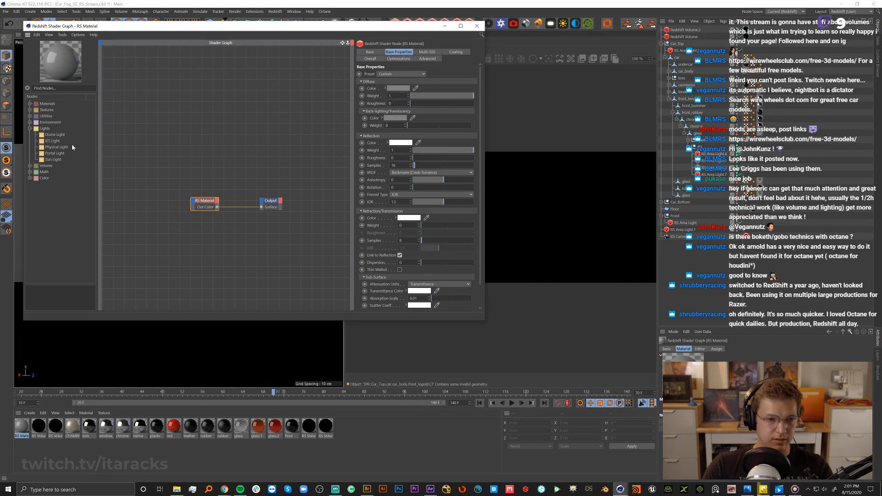
{"action": "left_click", "coordinate": [30, 129]}
{"action": "left_click", "coordinate": [30, 104]}
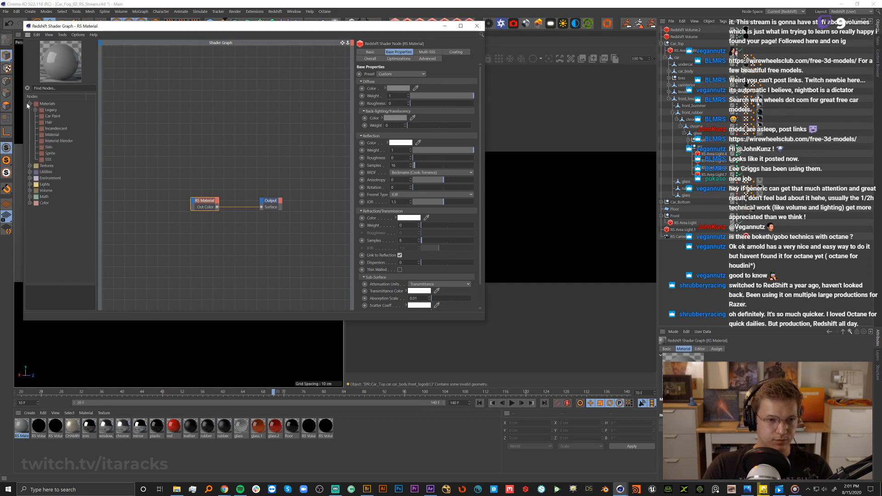
{"action": "left_click_drag", "start_coordinate": [53, 131], "coordinate": [173, 121]}
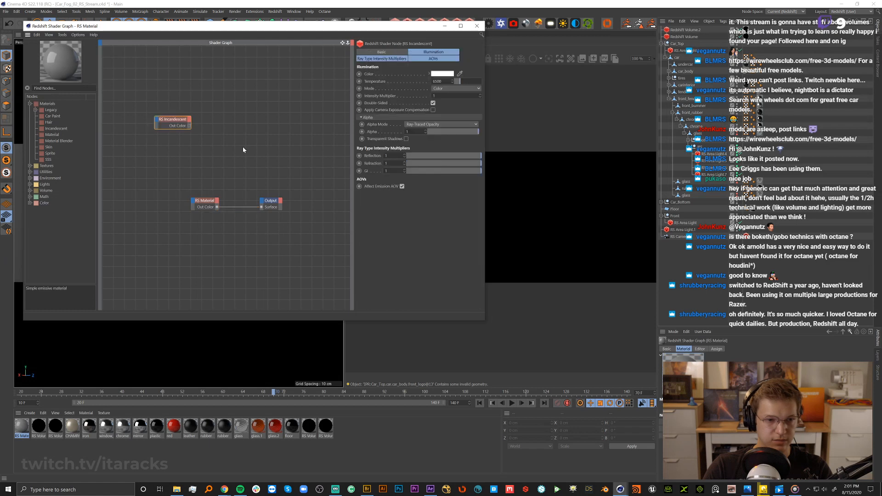
Check the Incandescent node's Illumination and Ray Type Intensity Multipliers settings against the volume settings of RS Area Light.4.
{"action": "left_click", "coordinate": [431, 53]}
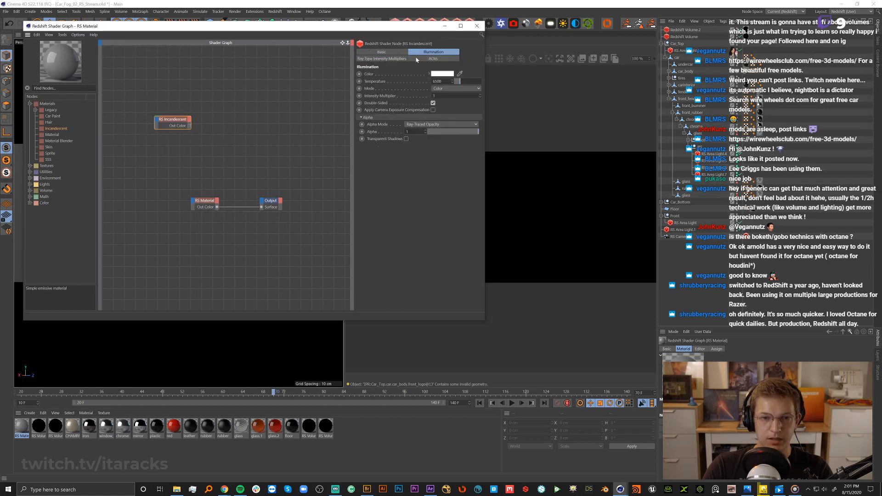
{"action": "left_click", "coordinate": [392, 59]}
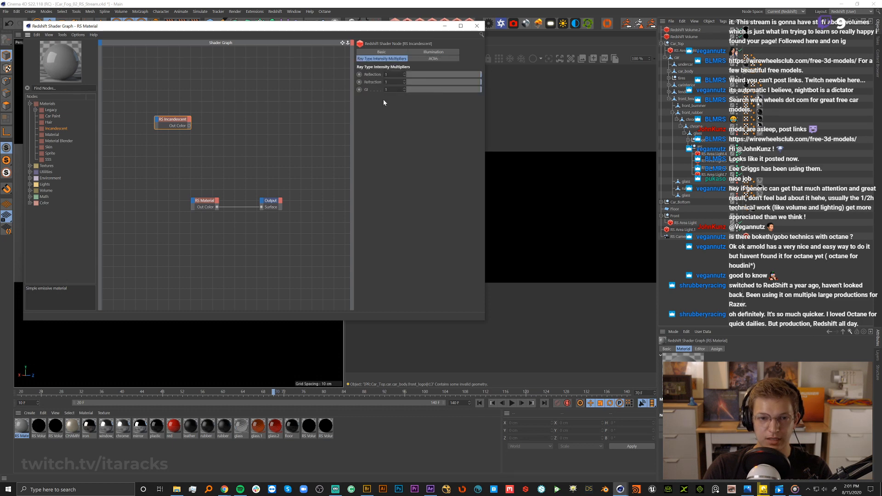
{"action": "left_click", "coordinate": [438, 53]}
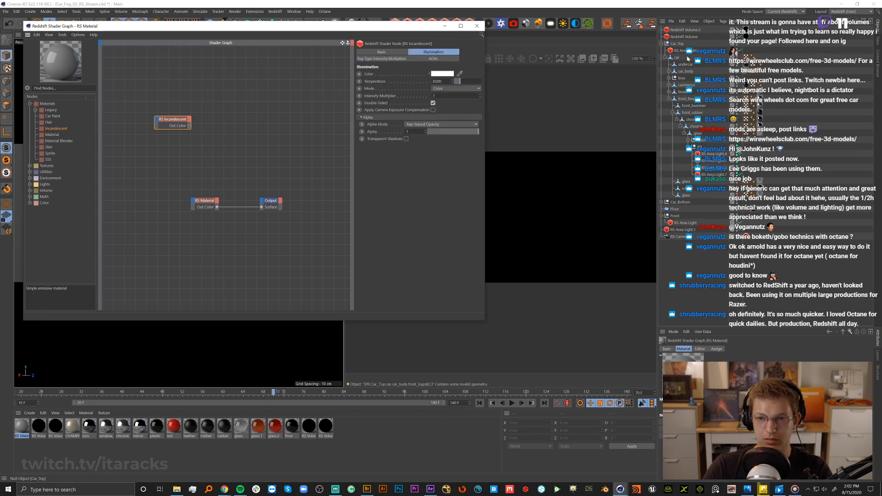
{"action": "left_click", "coordinate": [711, 154]}
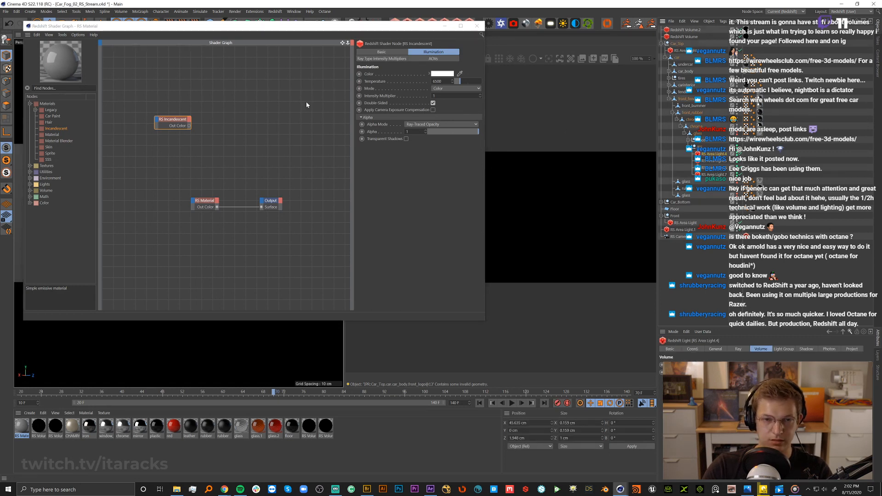
Close the Incandescent node's shader graph and delete the newly created Redshift material from the scene.
{"action": "left_click", "coordinate": [248, 137]}
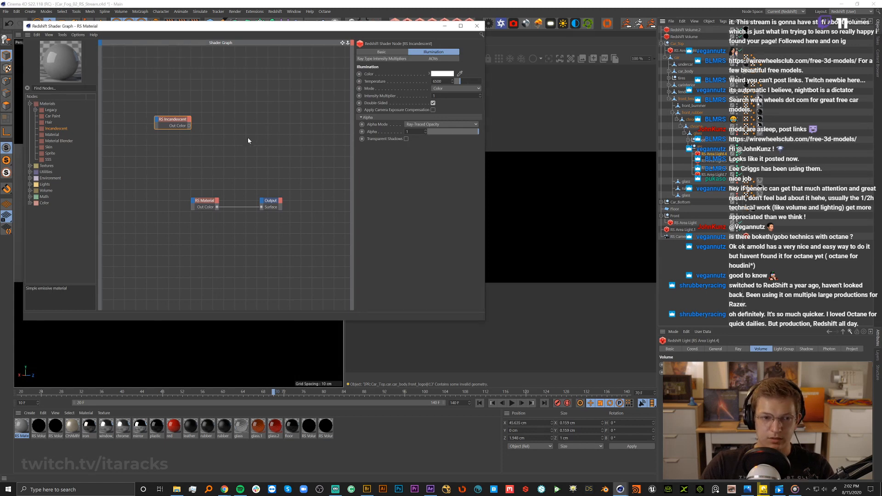
{"action": "left_click", "coordinate": [173, 119]}
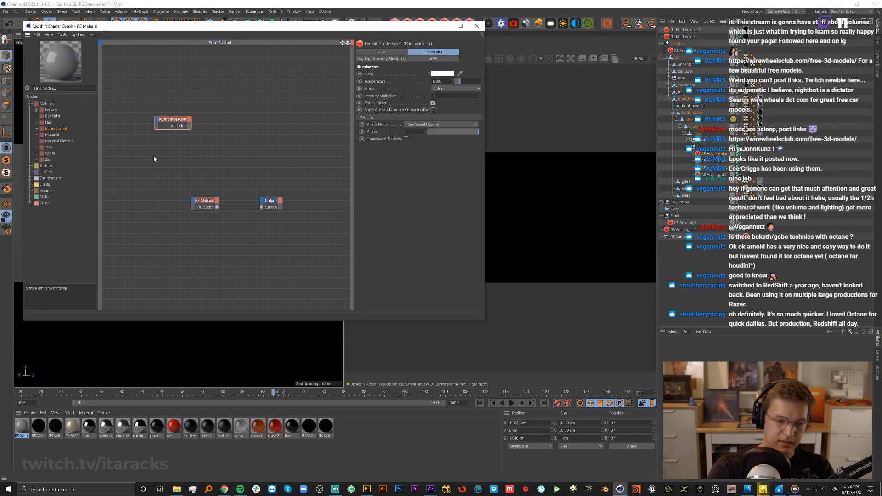
{"action": "left_click", "coordinate": [477, 26]}
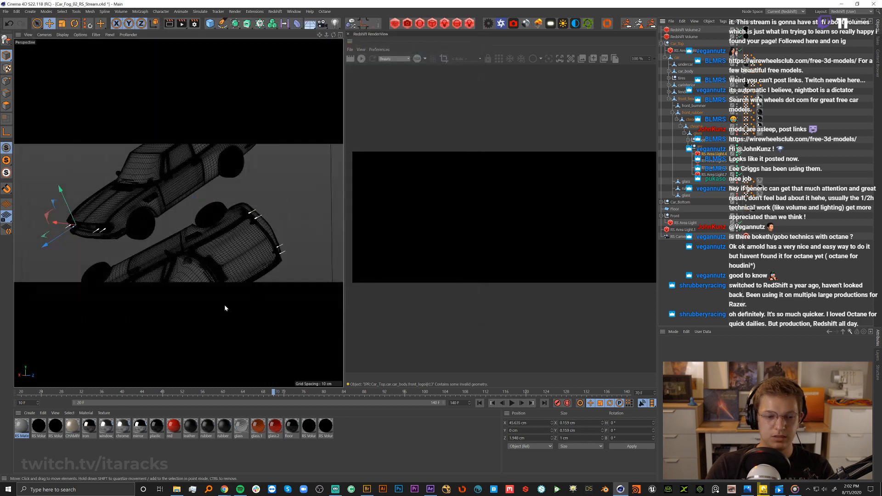
{"action": "left_click", "coordinate": [159, 466]}
{"action": "left_click", "coordinate": [21, 428]}
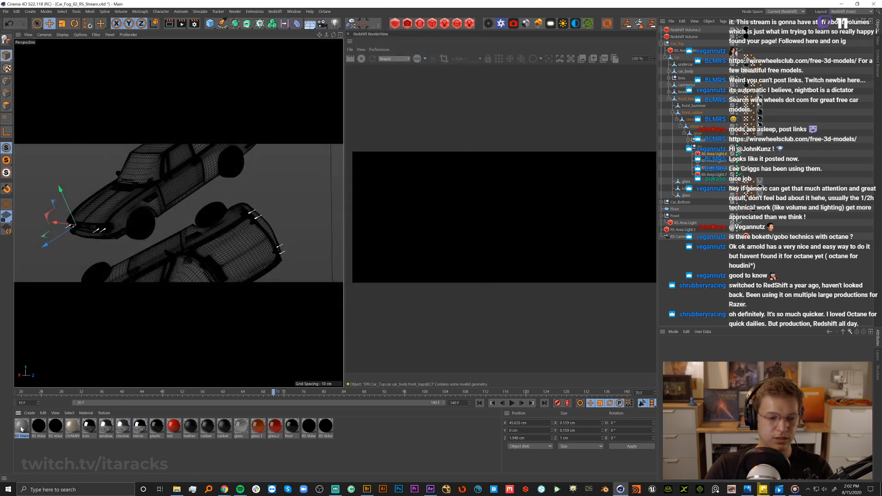
{"action": "key", "text": "Delete"}
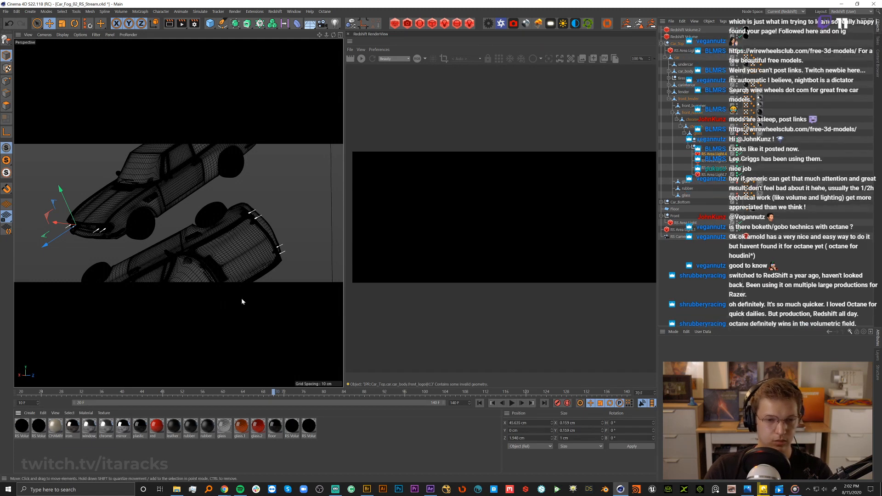
Inspect the material tag on the Redshift Volume object and the RS Volume material's Basic and Advanced settings.
{"action": "left_click", "coordinate": [842, 218]}
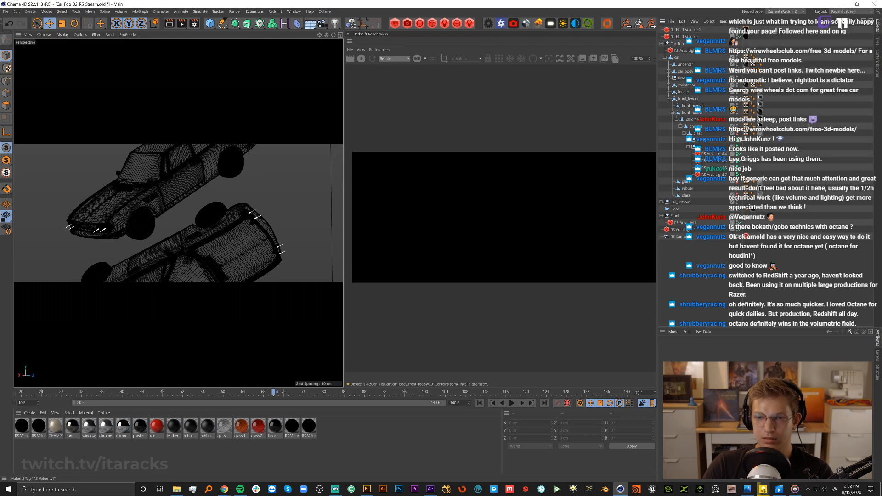
{"action": "left_click", "coordinate": [748, 37]}
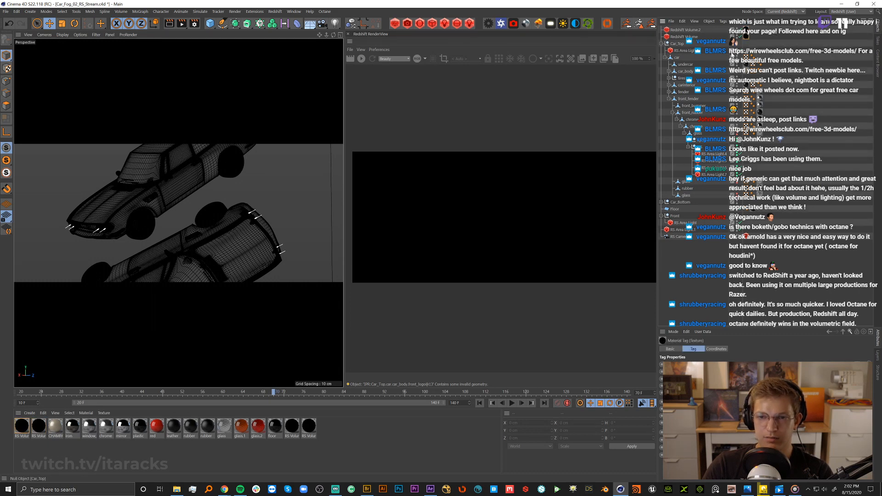
{"action": "left_click", "coordinate": [804, 138]}
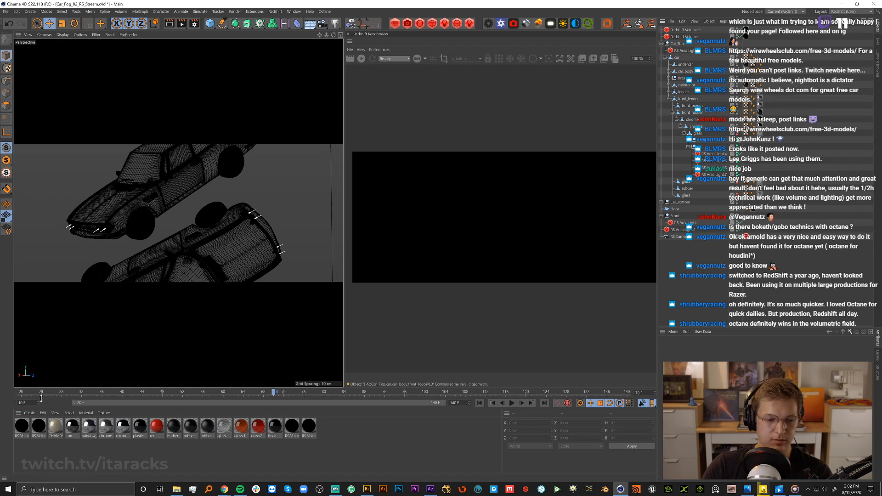
{"action": "double_click", "coordinate": [27, 430]}
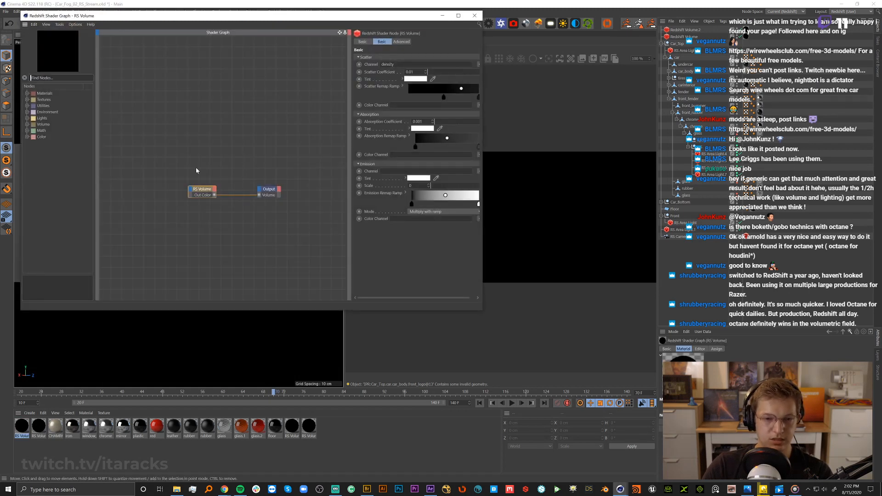
{"action": "left_click", "coordinate": [401, 41]}
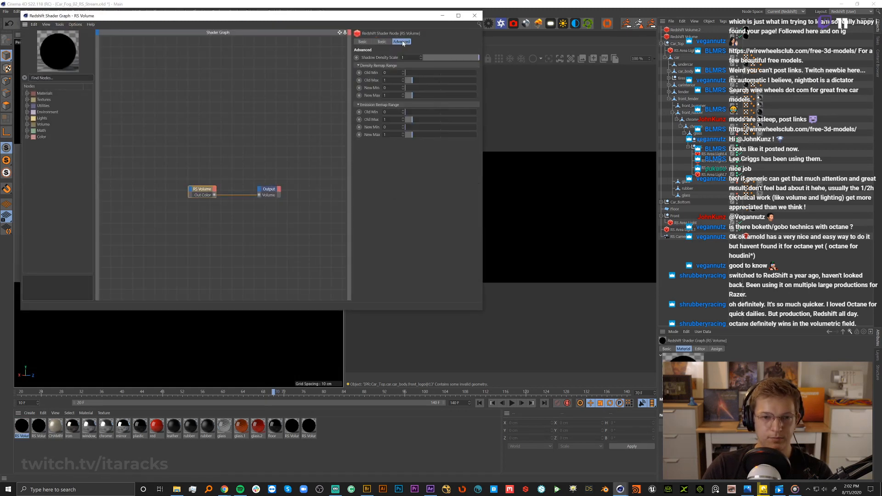
{"action": "left_click", "coordinate": [382, 42]}
{"action": "left_click", "coordinate": [475, 16]}
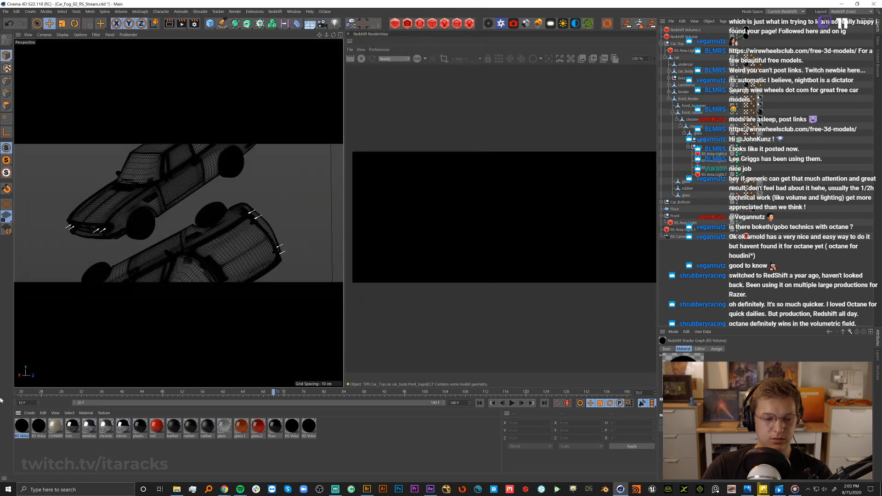
Create a new Redshift material and briefly open its shader graph.
{"action": "left_click", "coordinate": [422, 24]}
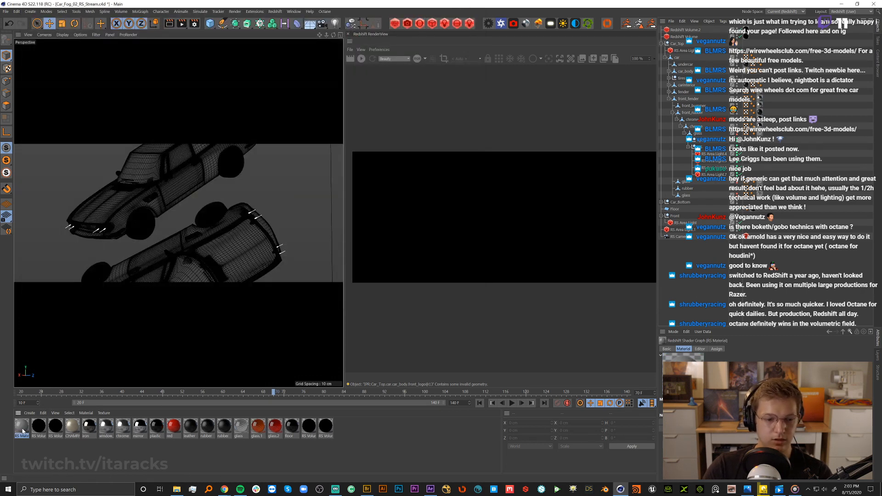
{"action": "double_click", "coordinate": [23, 425]}
{"action": "left_click", "coordinate": [473, 17]}
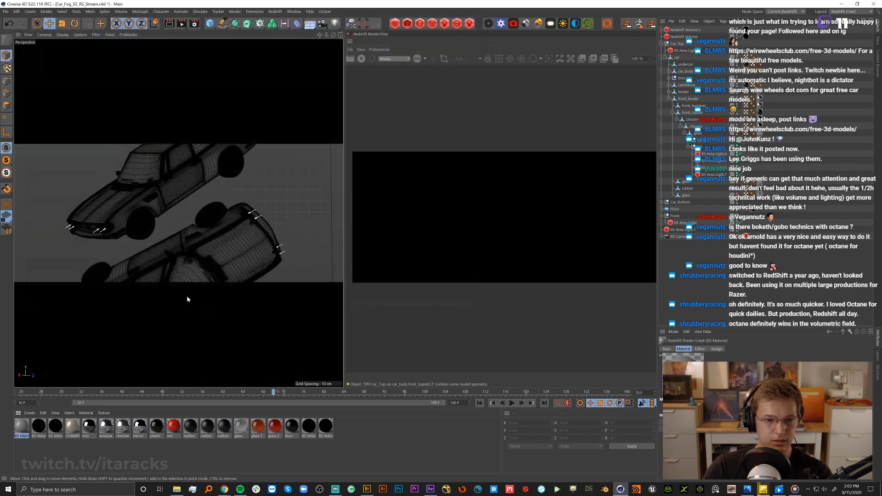
Create a Redshift Volume material and review the Advanced and Basic settings of its RS Volume node.
{"action": "left_click", "coordinate": [30, 413]}
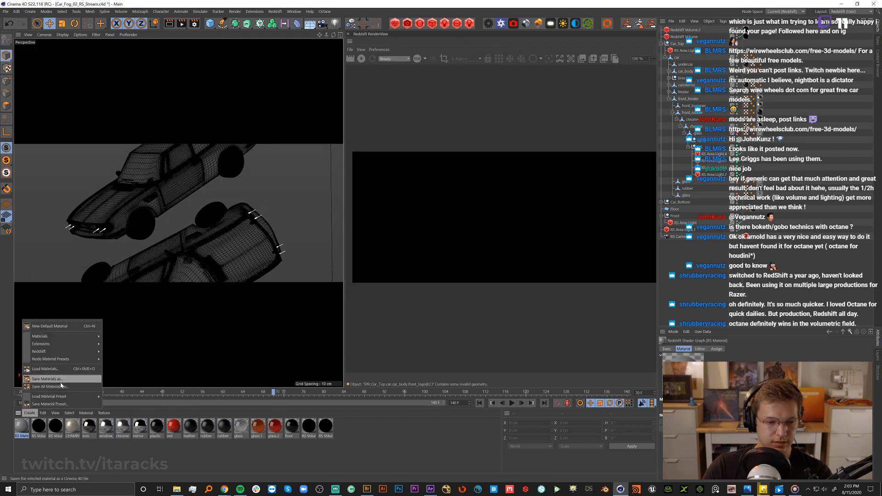
{"action": "mouse_move", "coordinate": [63, 400]}
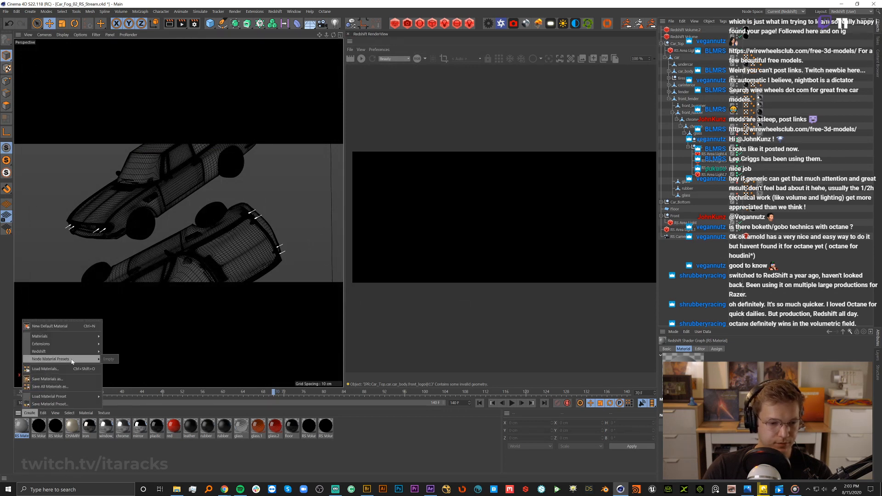
{"action": "mouse_move", "coordinate": [73, 352]}
{"action": "mouse_move", "coordinate": [114, 355]}
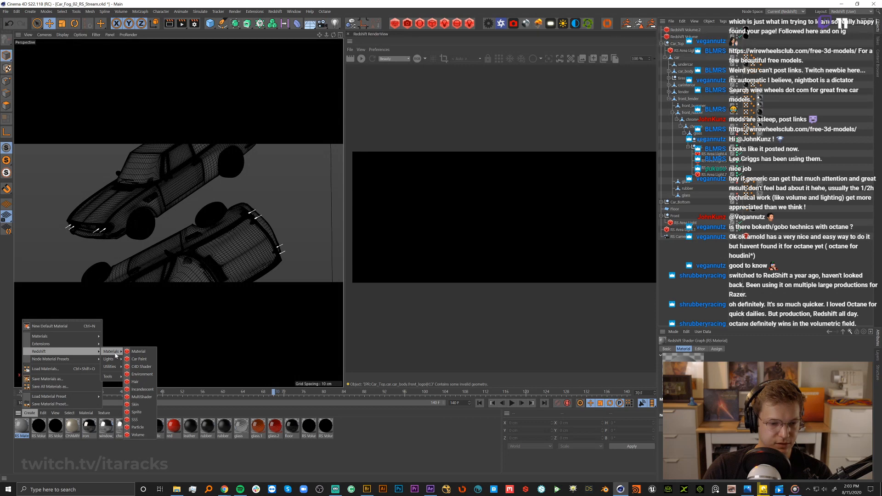
{"action": "left_click", "coordinate": [138, 435]}
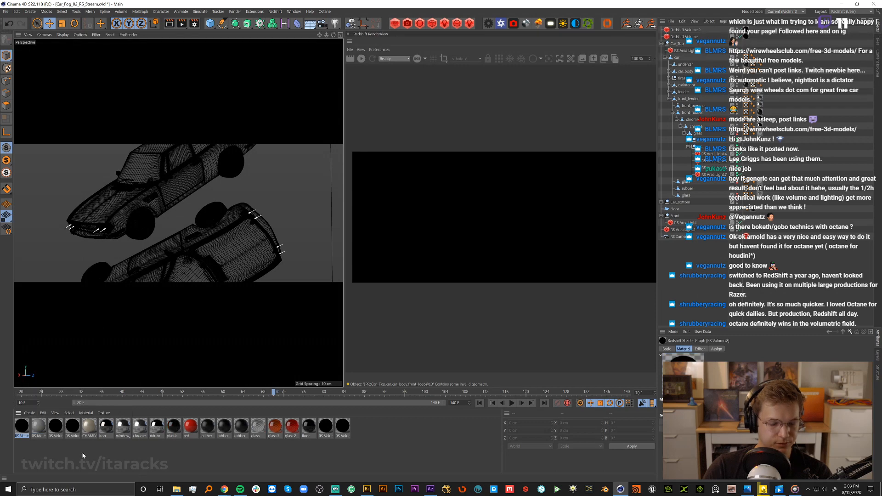
{"action": "double_click", "coordinate": [22, 427]}
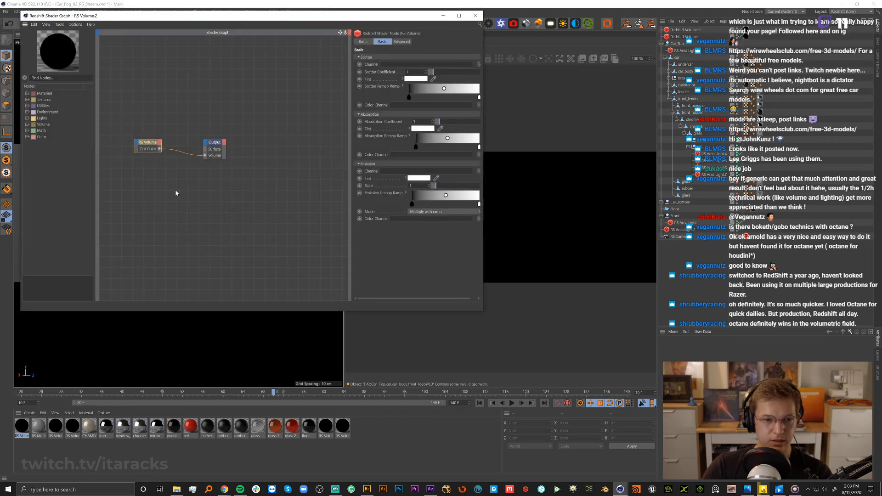
{"action": "left_click", "coordinate": [405, 43]}
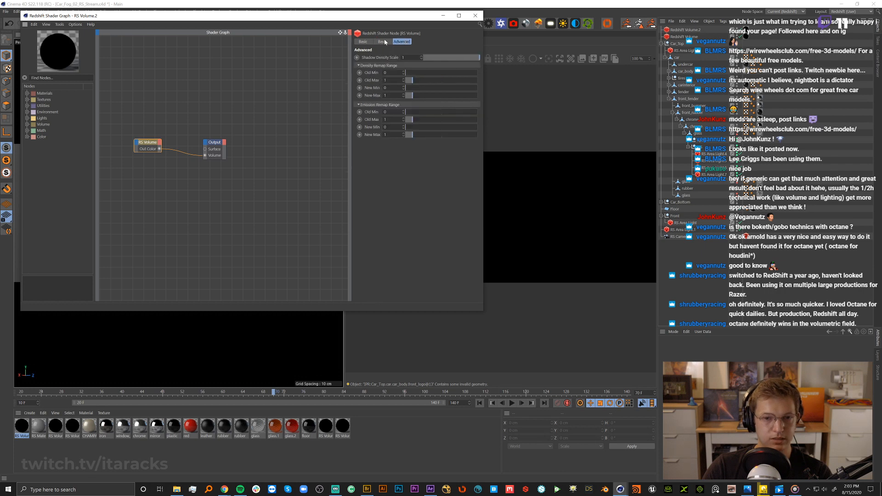
{"action": "left_click", "coordinate": [385, 42]}
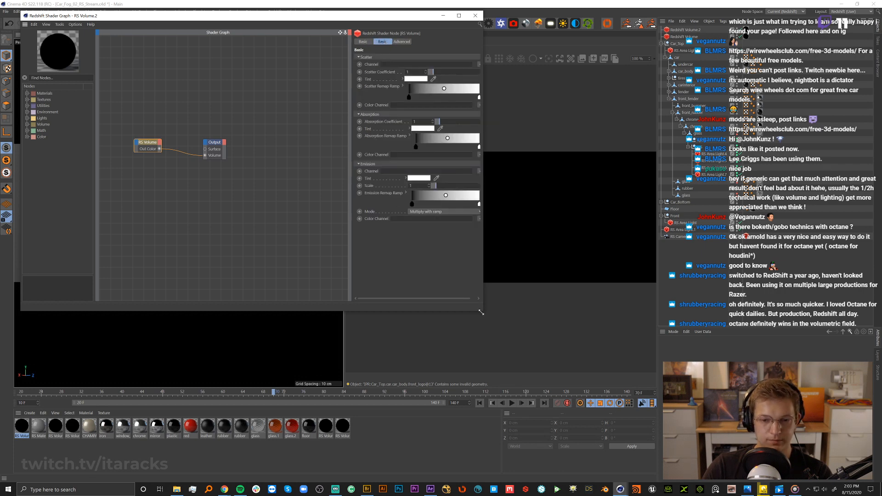
Enlarge the shader graph window, add a Noise texture node beside the RS Volume node, and close the graph.
{"action": "left_click_drag", "start_coordinate": [481, 310], "coordinate": [690, 357]}
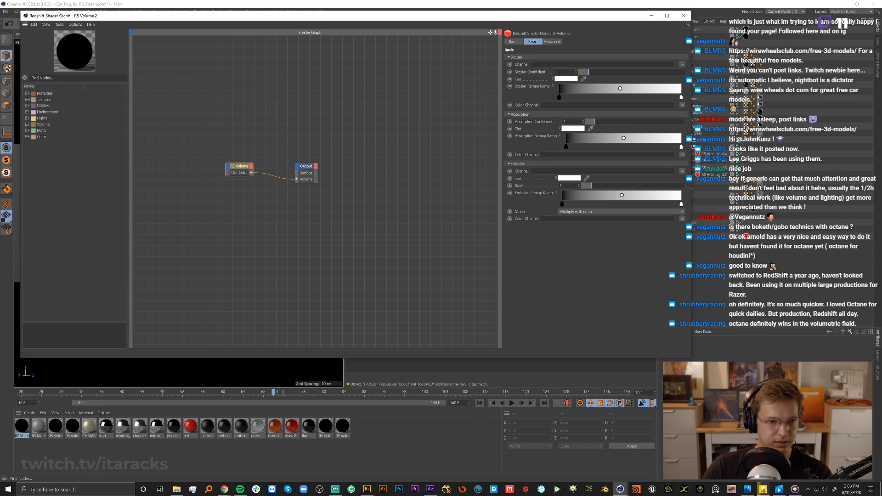
{"action": "left_click", "coordinate": [55, 78]}
{"action": "type", "text": "noise"}
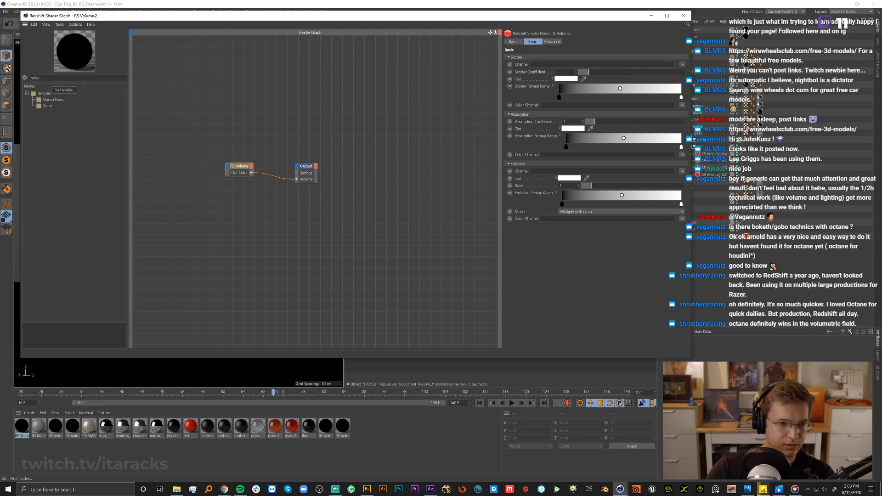
{"action": "left_click_drag", "start_coordinate": [47, 106], "coordinate": [197, 138]}
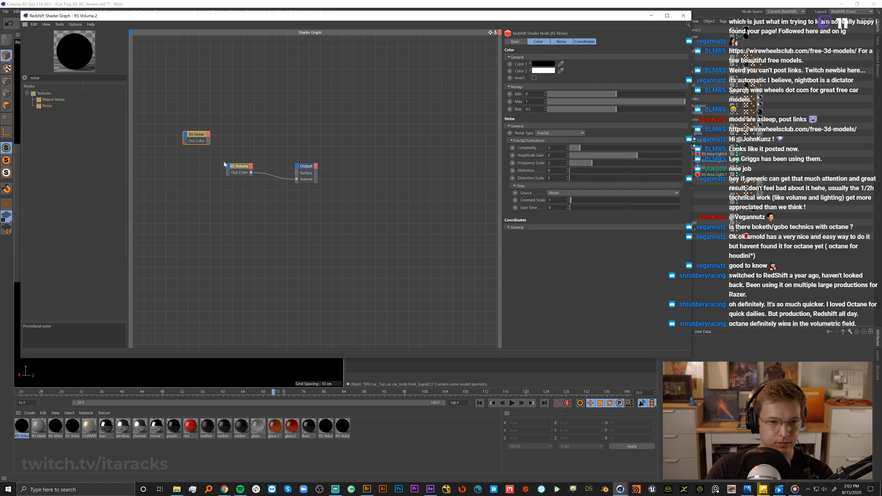
{"action": "left_click_drag", "start_coordinate": [228, 168], "coordinate": [228, 168]}
{"action": "left_click_drag", "start_coordinate": [198, 135], "coordinate": [180, 183]}
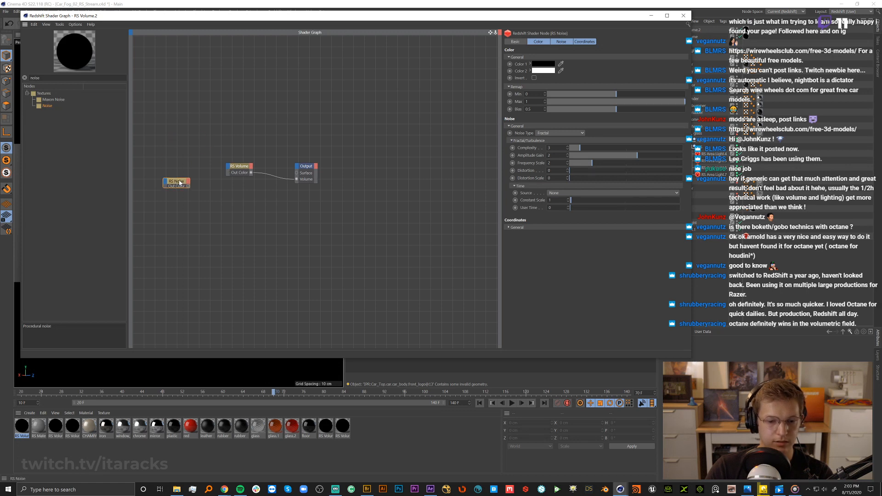
{"action": "left_click", "coordinate": [683, 15]}
Compare the scatter, absorption, emission and Advanced settings of the scene's existing RS Volume materials.
{"action": "double_click", "coordinate": [326, 427]}
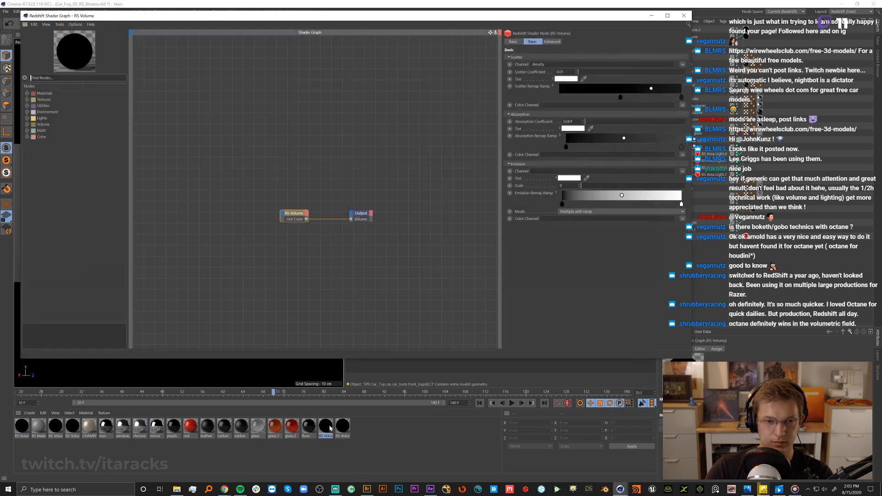
{"action": "left_click", "coordinate": [346, 429]}
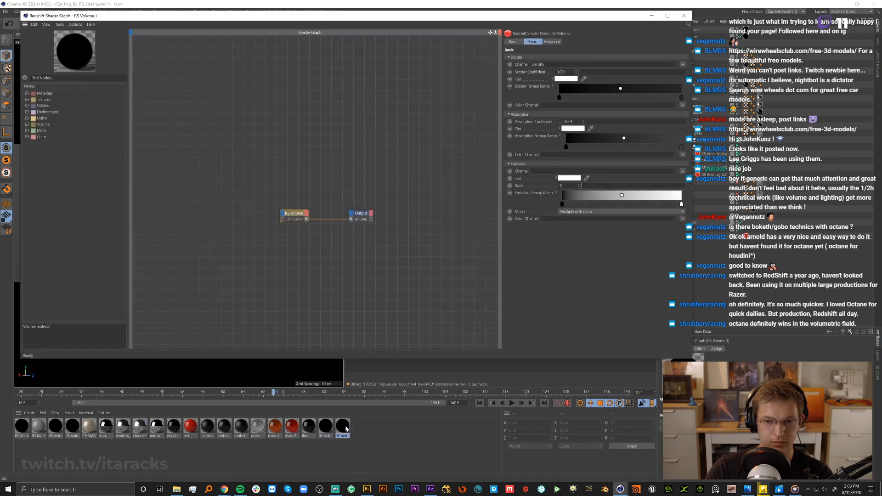
{"action": "left_click", "coordinate": [59, 429]}
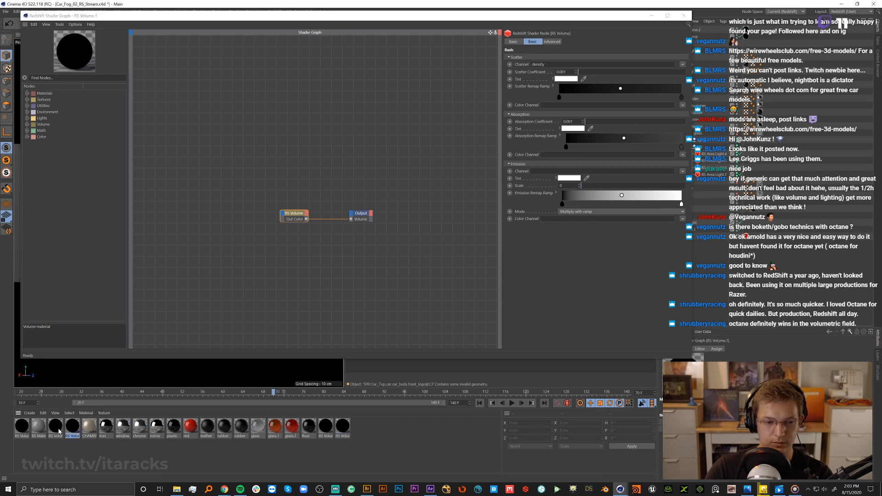
{"action": "left_click_drag", "start_coordinate": [275, 185], "coordinate": [316, 261]}
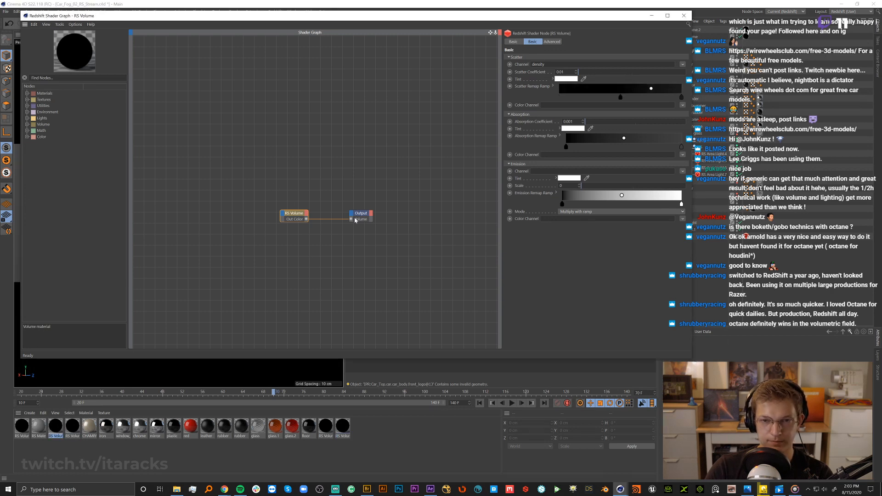
{"action": "left_click", "coordinate": [553, 42]}
{"action": "left_click", "coordinate": [533, 42]}
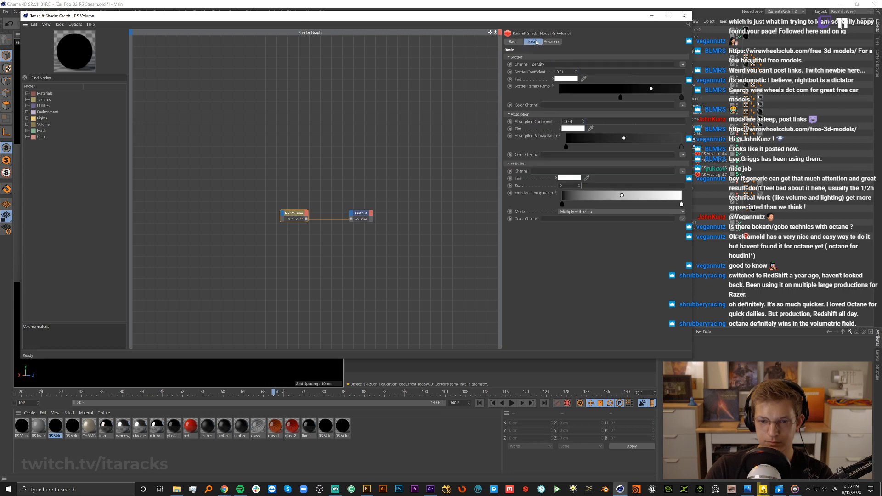
Close the shader graph and delete the newly created RS Volume.2 material.
{"action": "left_click", "coordinate": [684, 16]}
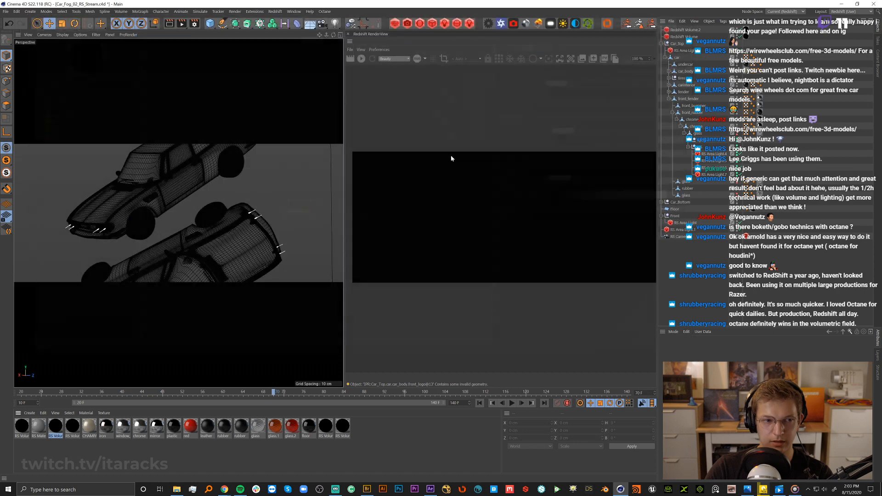
{"action": "left_click", "coordinate": [21, 427]}
{"action": "key", "text": "Delete"}
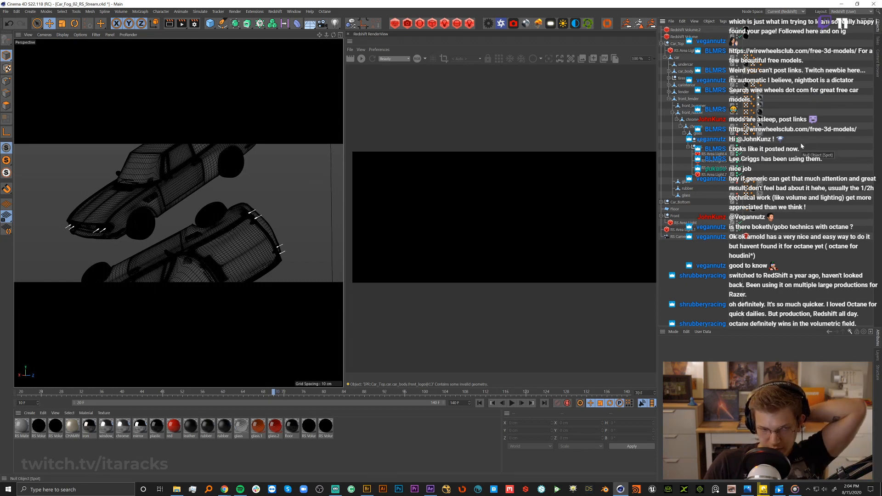
Check the Redshift GI render settings and switch to the finished Car_Fog_02_16x9_ProRes.mov render in PotPlayer.
{"action": "left_click", "coordinate": [195, 23]}
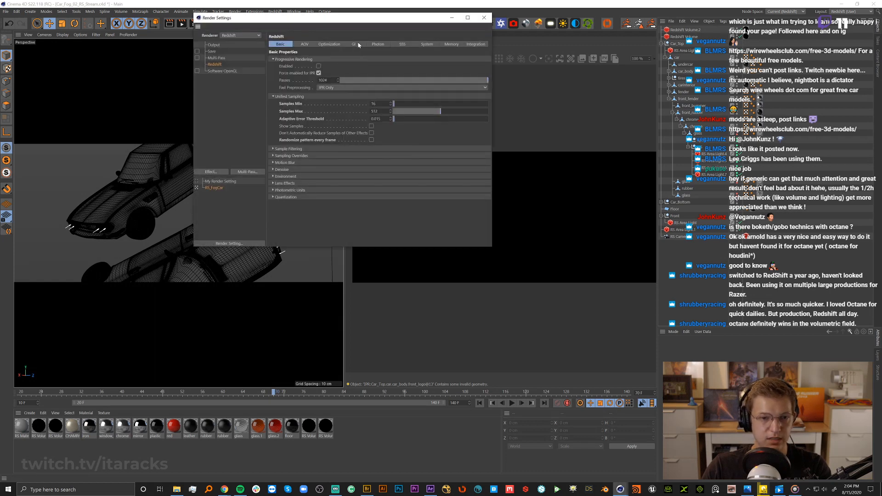
{"action": "left_click", "coordinate": [357, 44]}
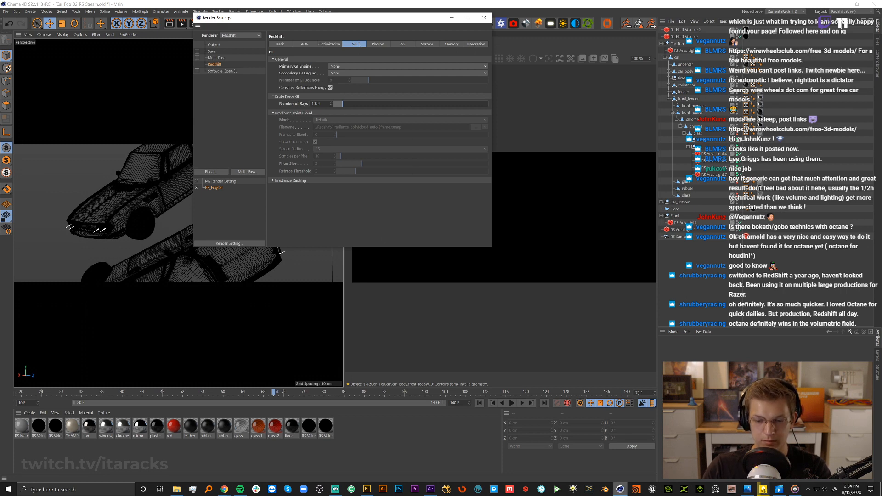
{"action": "mouse_move", "coordinate": [620, 490]}
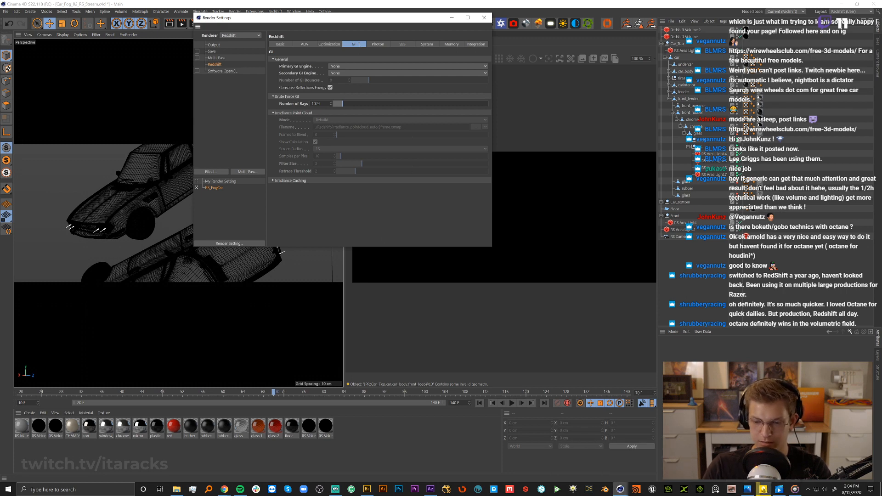
{"action": "left_click", "coordinate": [764, 491]}
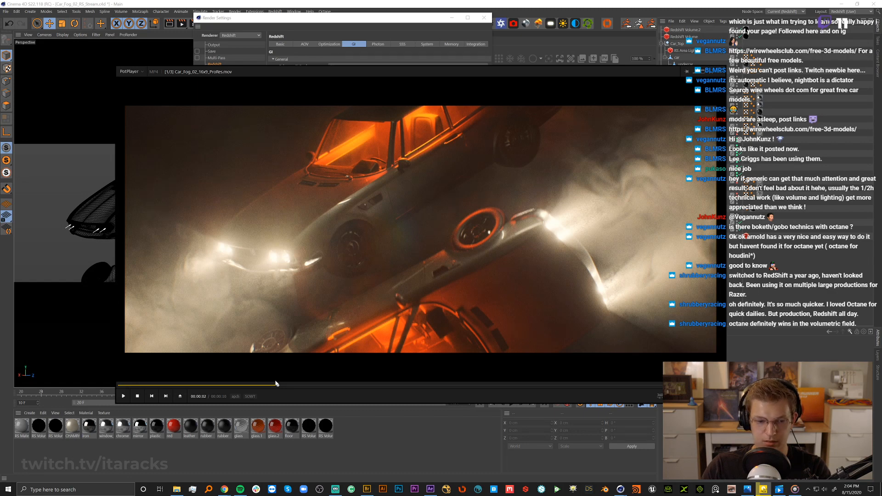
Scrub through the finished Car_Fog_02_16x9_ProRes.mov render to review how the headlight fog moves.
{"action": "left_click_drag", "start_coordinate": [277, 388], "coordinate": [188, 375]}
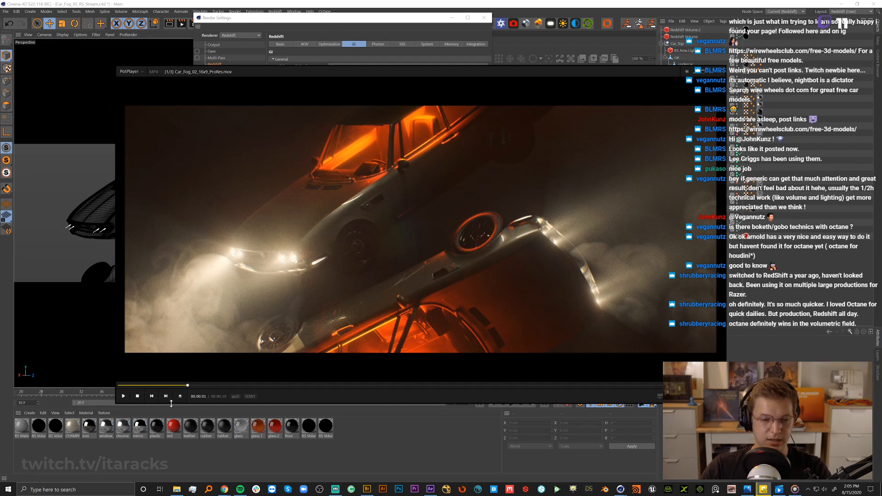
{"action": "left_click", "coordinate": [154, 386]}
{"action": "mouse_move", "coordinate": [123, 387]}
{"action": "left_mouse_down"}
{"action": "mouse_move", "coordinate": [399, 368]}
{"action": "mouse_move", "coordinate": [372, 365]}
{"action": "left_mouse_up"}
Switch back to Cinema 4D, check the Redshift Optimization and AOV render settings, and start a live render in the Redshift RenderView.
{"action": "left_click", "coordinate": [330, 20]}
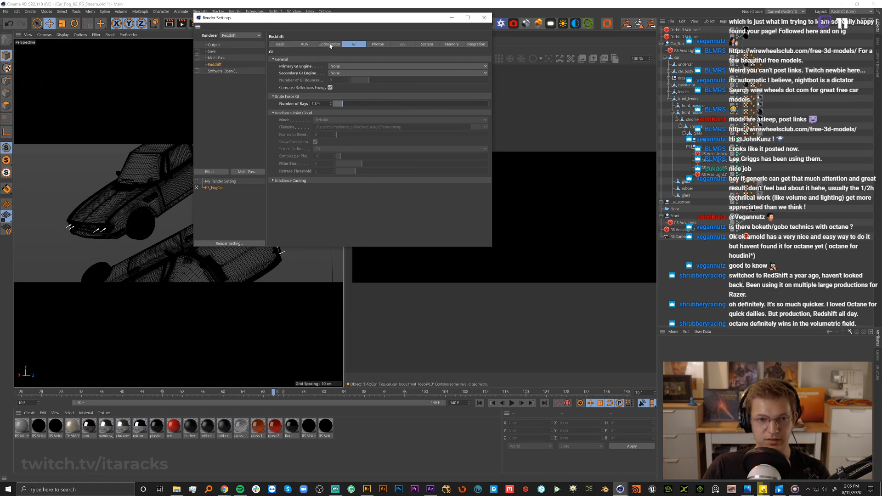
{"action": "left_click", "coordinate": [330, 44]}
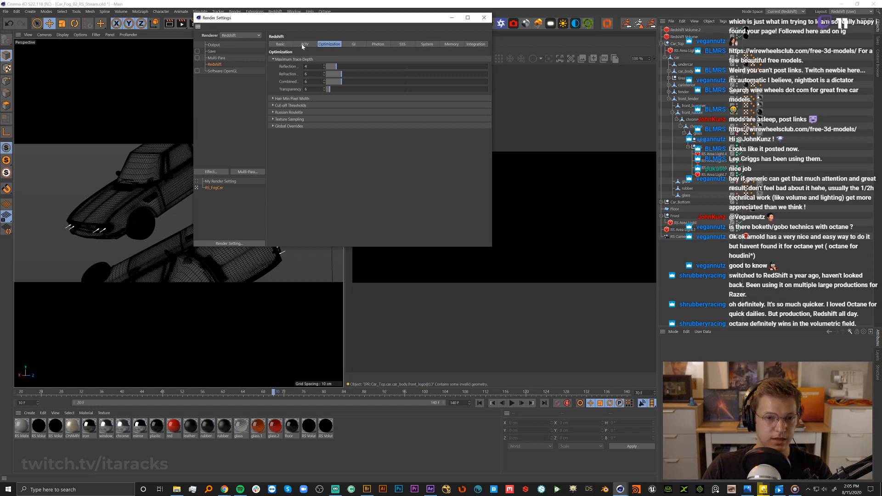
{"action": "left_click", "coordinate": [304, 45]}
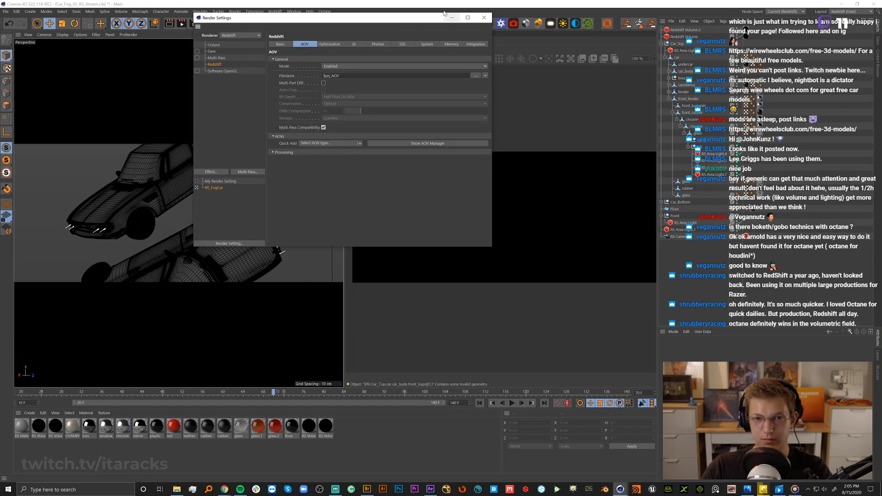
{"action": "left_click_drag", "start_coordinate": [396, 21], "coordinate": [221, 82]}
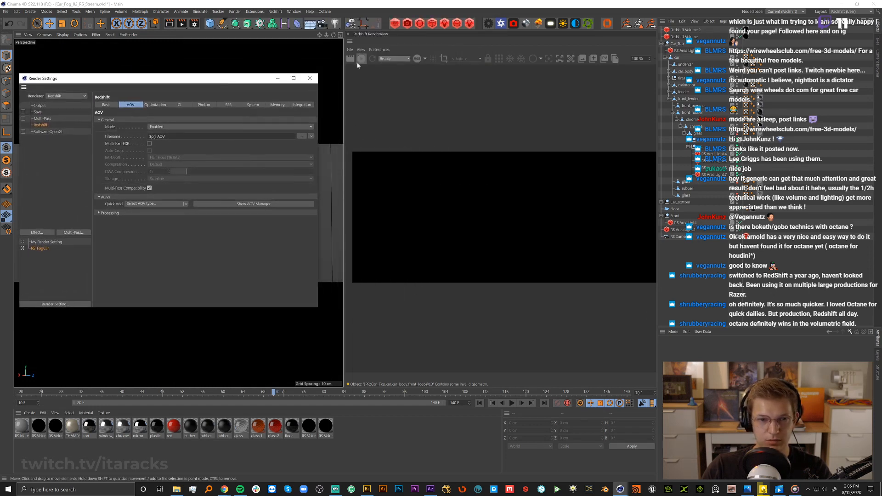
{"action": "left_click", "coordinate": [362, 59]}
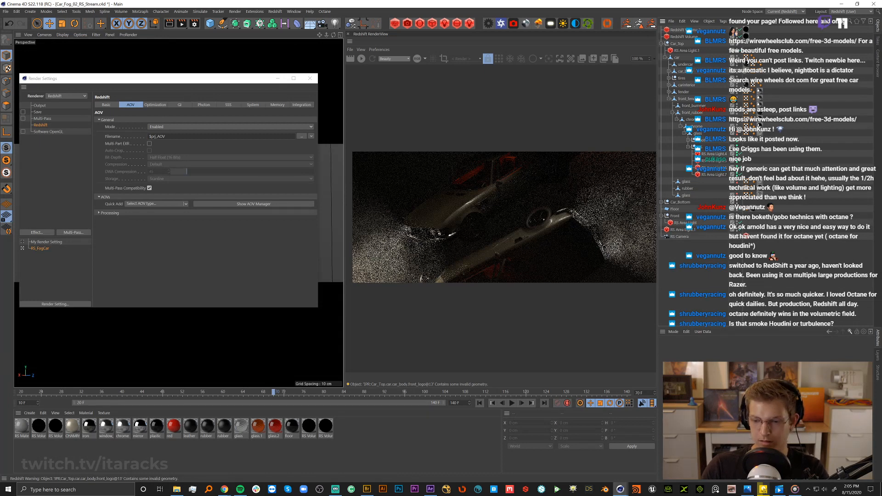
Switch to the video player with the smoke simulation preview 01, enlarge its window, and play the clip.
{"action": "left_click", "coordinate": [780, 491]}
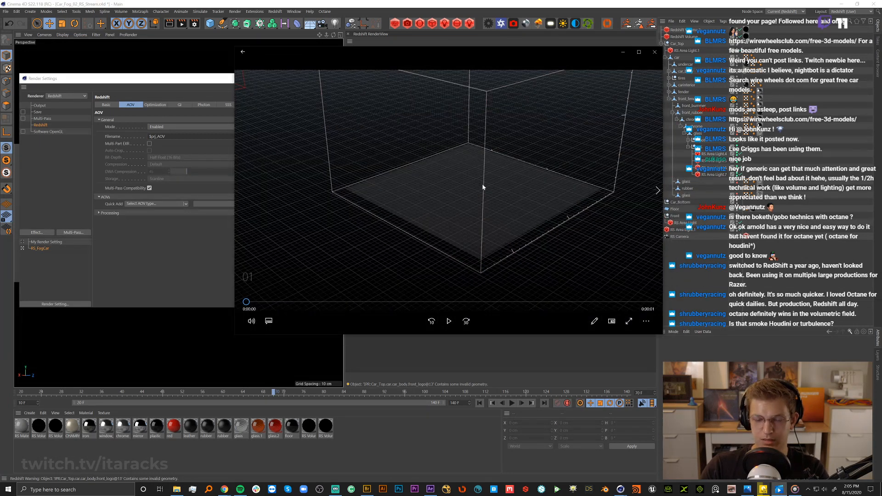
{"action": "left_click_drag", "start_coordinate": [282, 52], "coordinate": [167, 71]}
{"action": "left_click_drag", "start_coordinate": [549, 355], "coordinate": [636, 439]}
{"action": "left_click", "coordinate": [378, 425]}
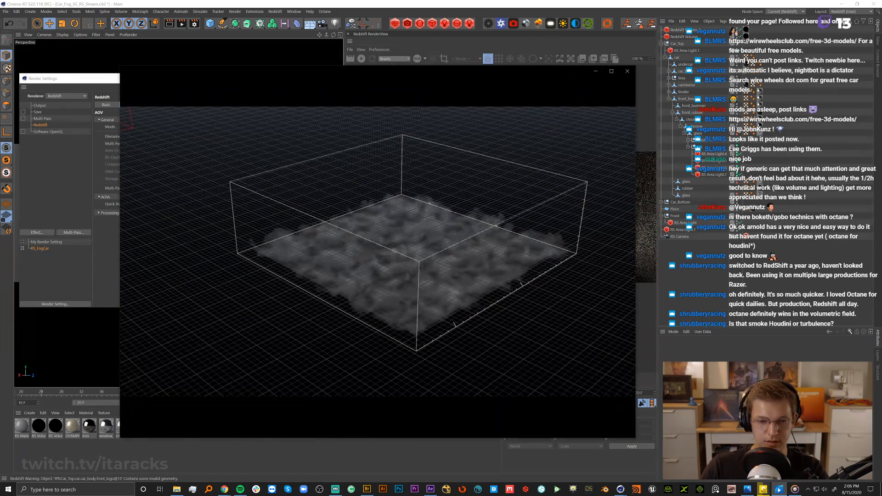
{"action": "left_click", "coordinate": [378, 425]}
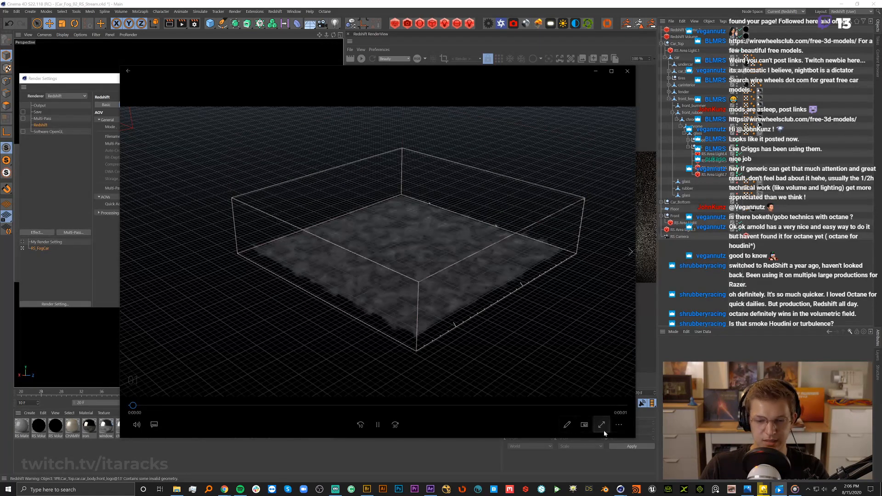
{"action": "left_click", "coordinate": [619, 425]}
{"action": "left_click", "coordinate": [607, 387]}
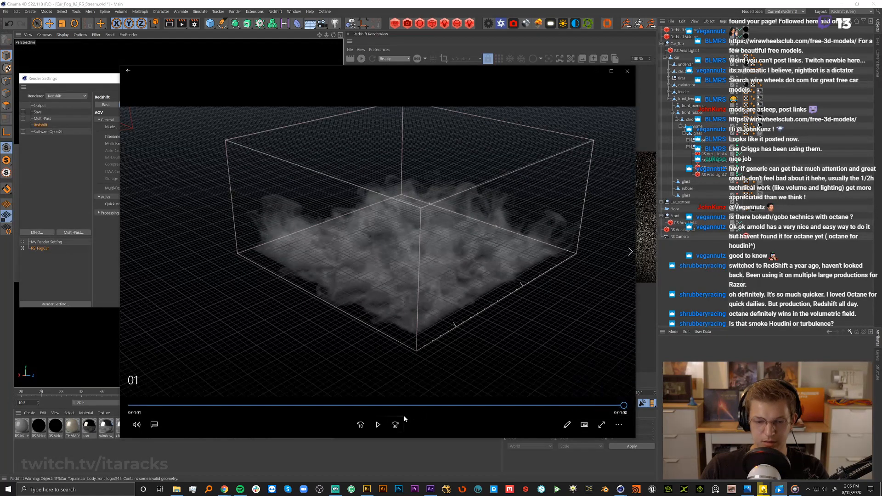
{"action": "left_click", "coordinate": [378, 426]}
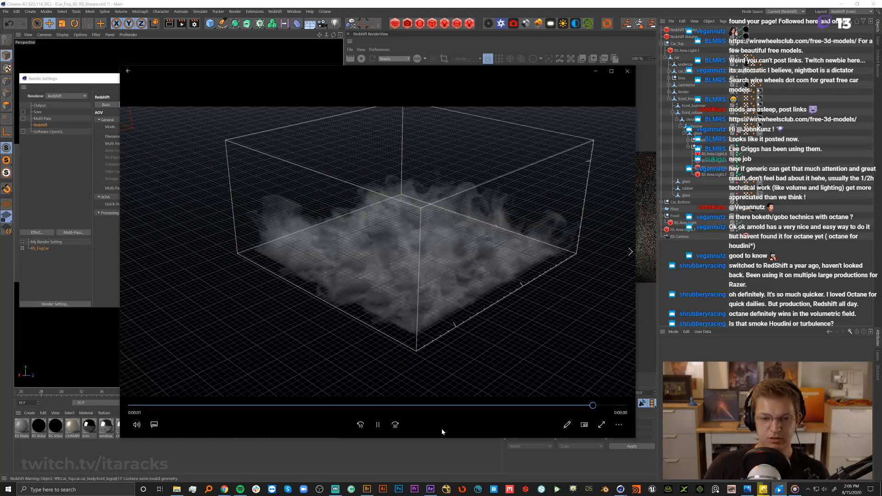
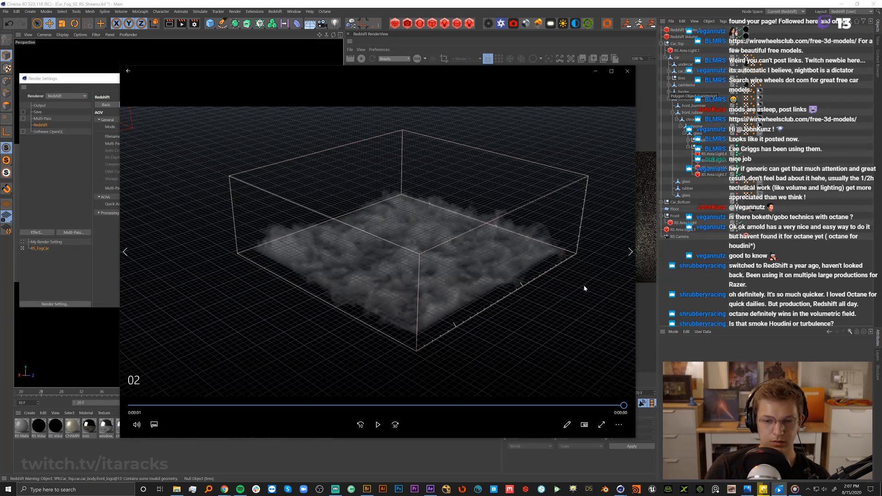
Play simulation previews 02, 03 and 04 in turn and compare 04 with its 04_upres version.
{"action": "left_click", "coordinate": [377, 425]}
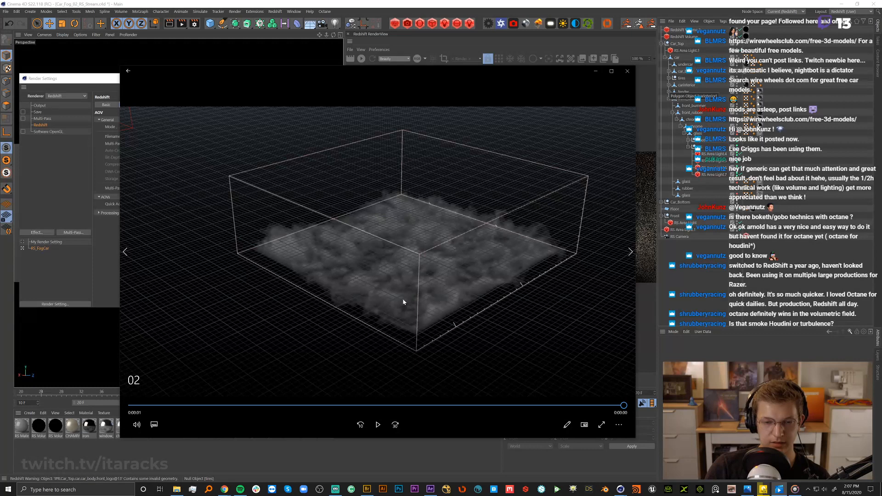
{"action": "left_click", "coordinate": [631, 255]}
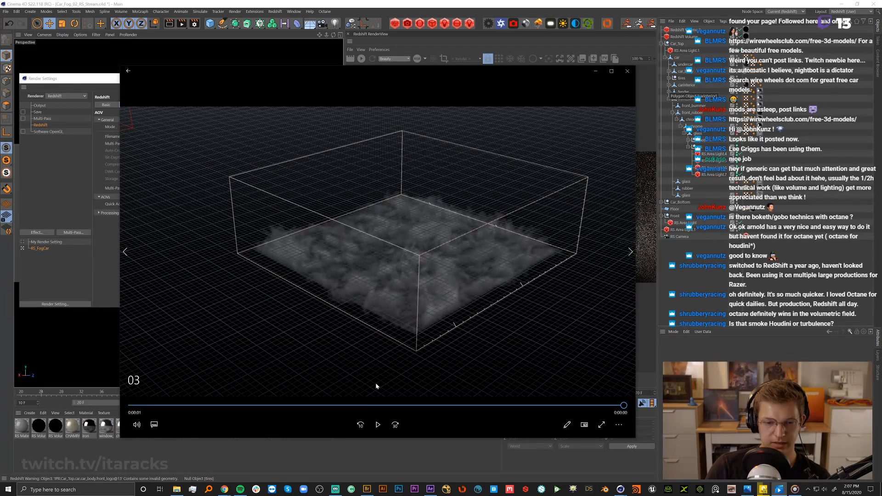
{"action": "left_click", "coordinate": [378, 424]}
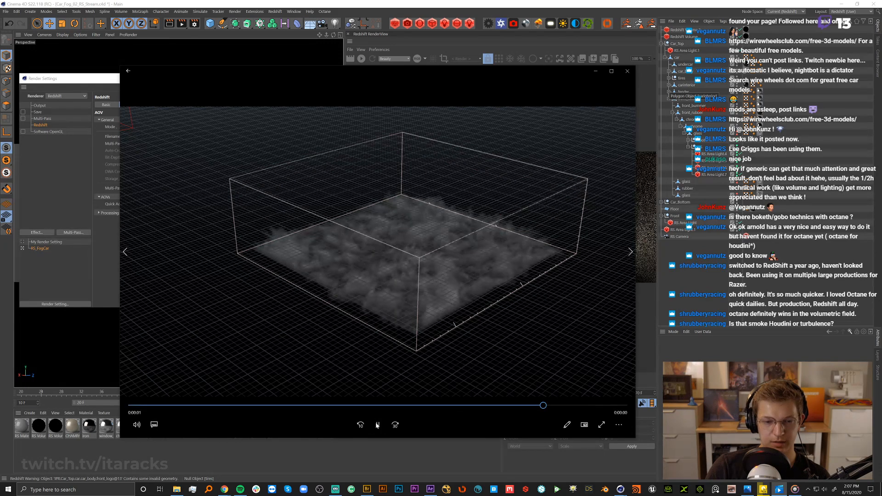
{"action": "left_click", "coordinate": [629, 255]}
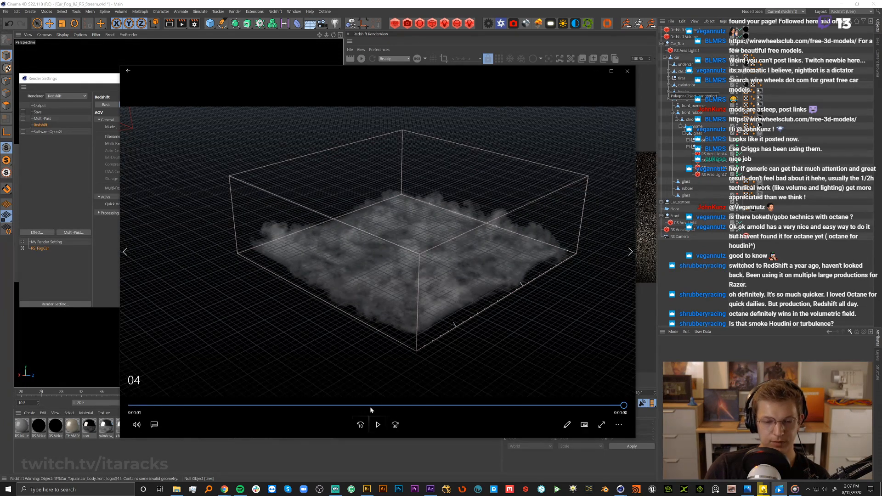
{"action": "left_click", "coordinate": [378, 425]}
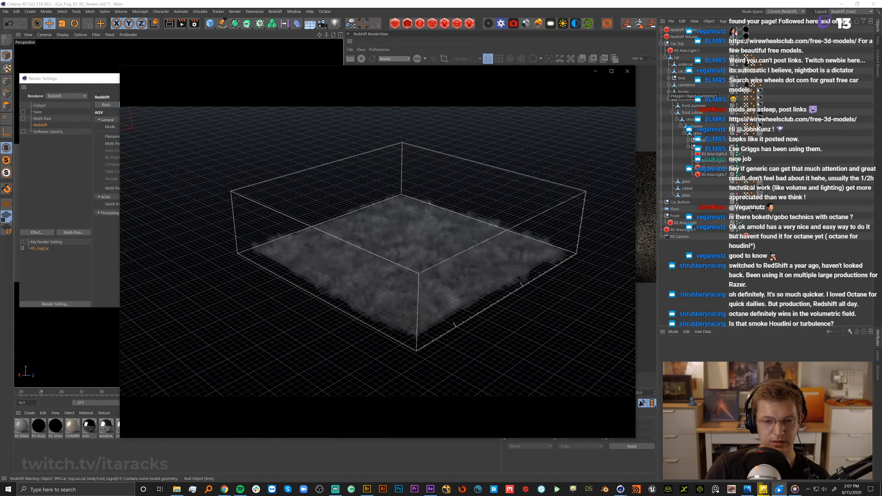
{"action": "left_click", "coordinate": [631, 252]}
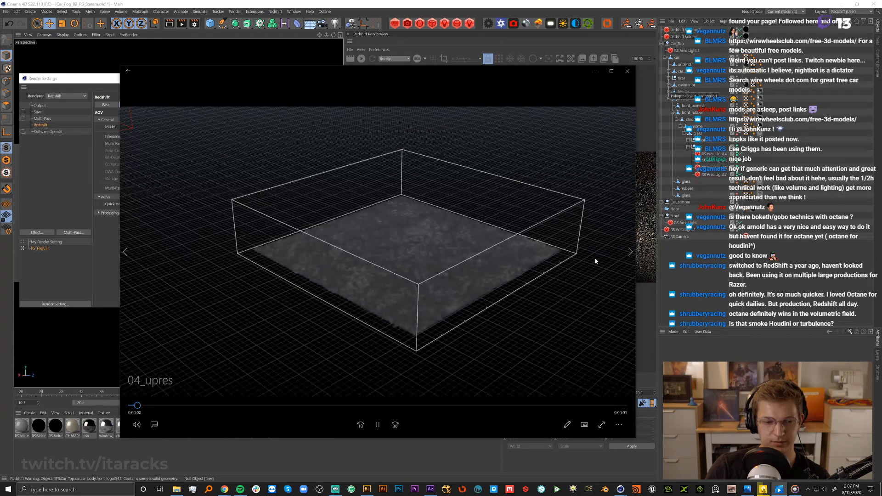
{"action": "left_click", "coordinate": [130, 254]}
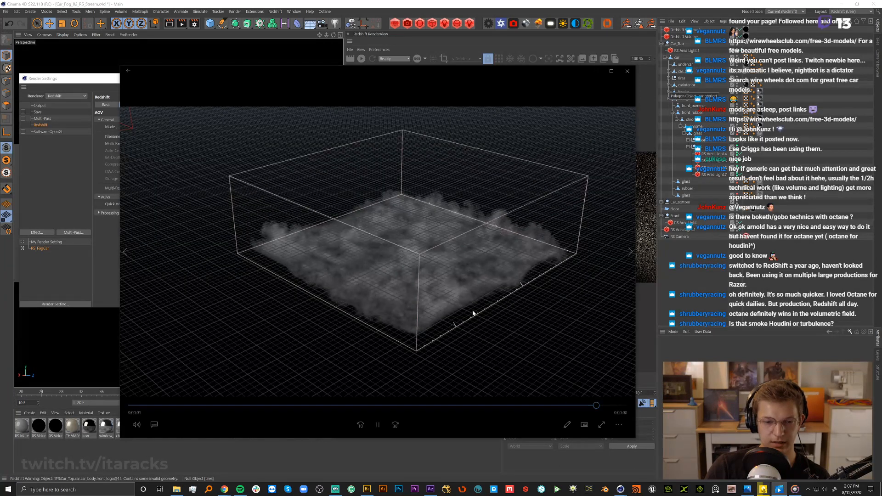
Replay the higher-resolution 04_upres preview and continue through preview 05 to the next simulation clip.
{"action": "left_click", "coordinate": [631, 252]}
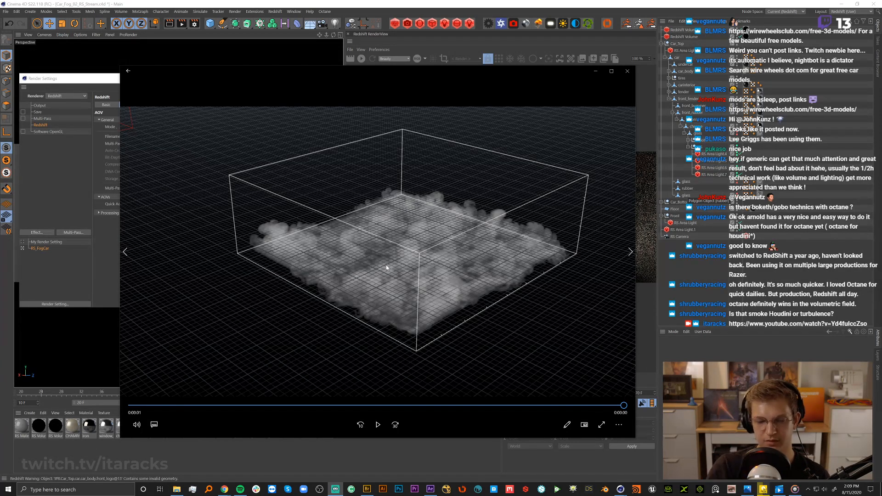
{"action": "left_click", "coordinate": [378, 425]}
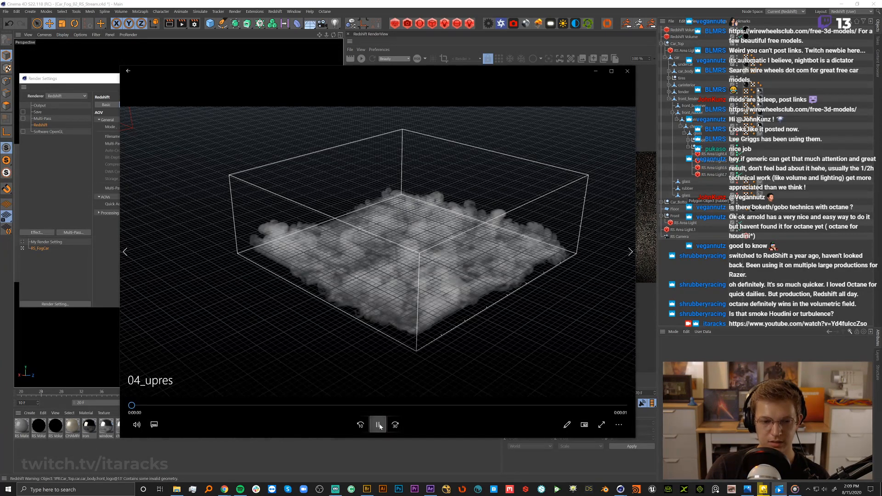
{"action": "left_click", "coordinate": [631, 253]}
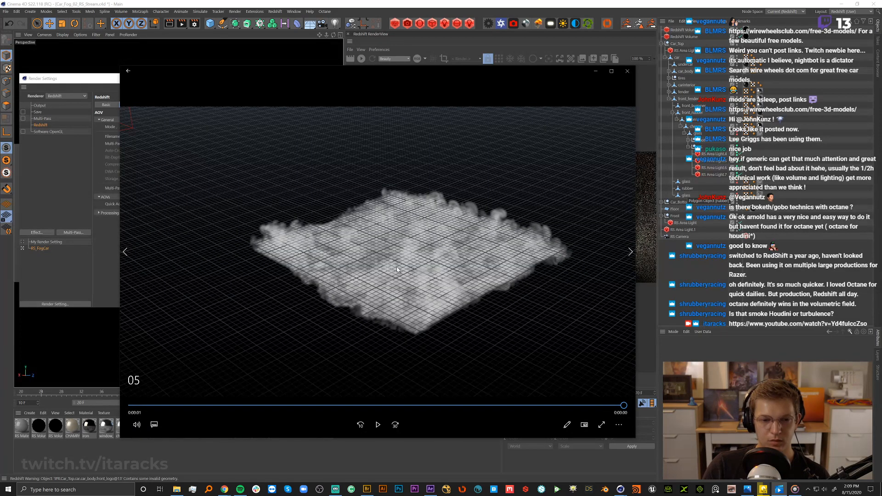
{"action": "left_click", "coordinate": [630, 252]}
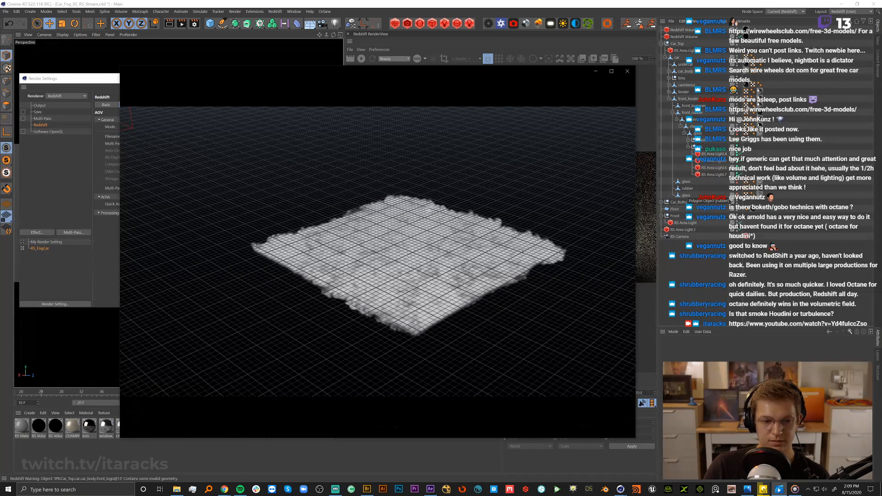
Play and scrub the full simulation clip from start to end, and close the video player.
{"action": "left_click", "coordinate": [632, 252]}
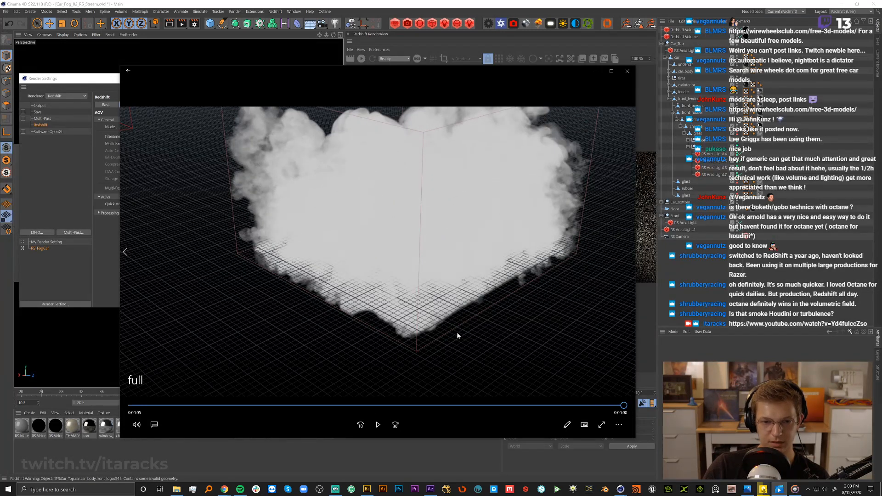
{"action": "left_click", "coordinate": [382, 425]}
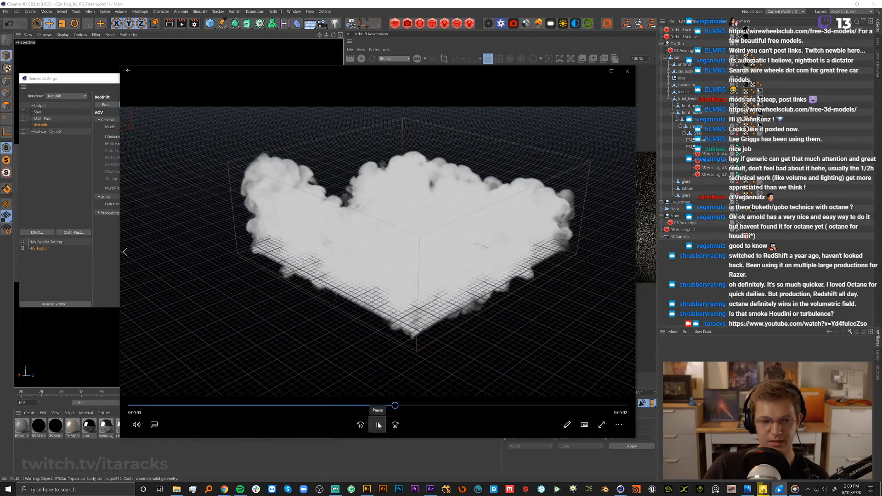
{"action": "left_click", "coordinate": [377, 426]}
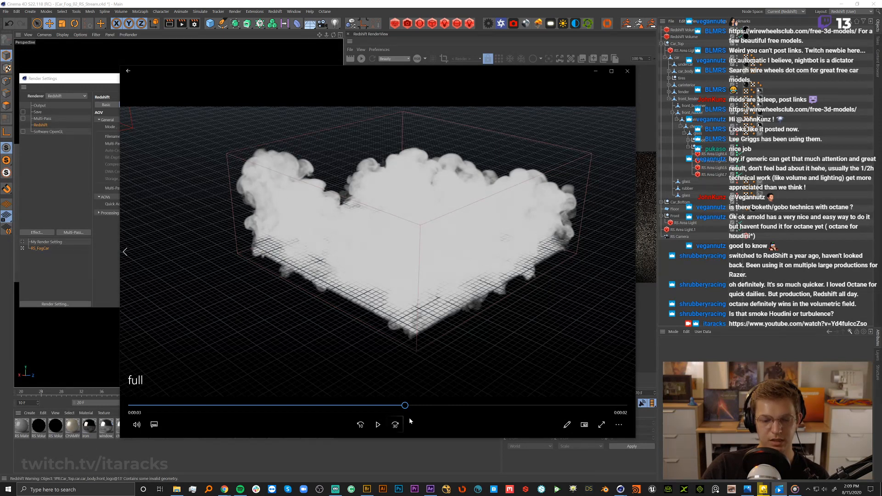
{"action": "left_click", "coordinate": [379, 425]}
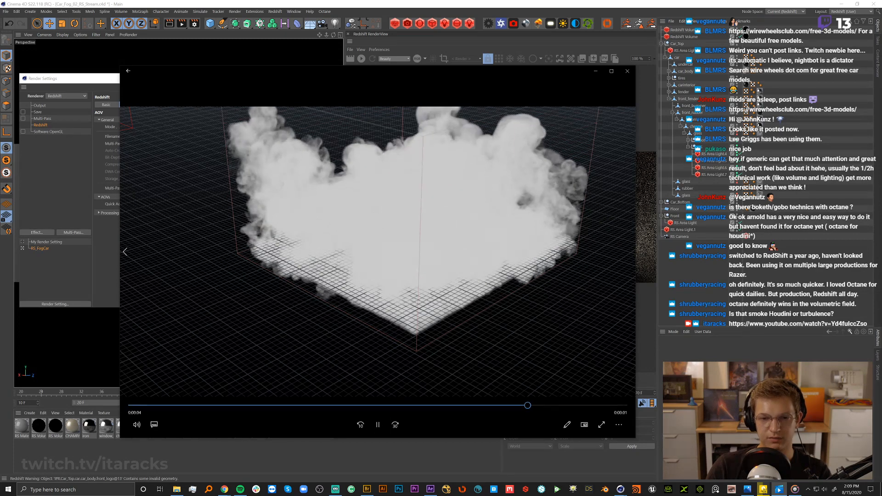
{"action": "left_click", "coordinate": [379, 425]}
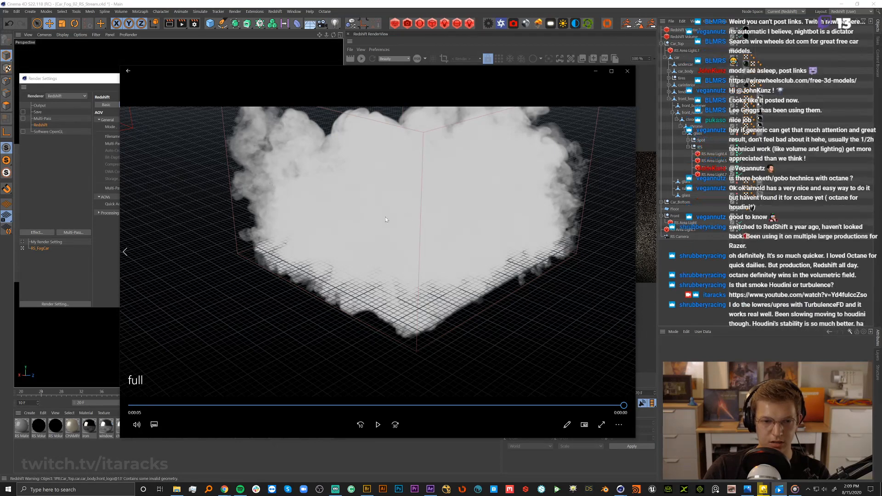
{"action": "left_click_drag", "start_coordinate": [573, 399], "coordinate": [133, 388]}
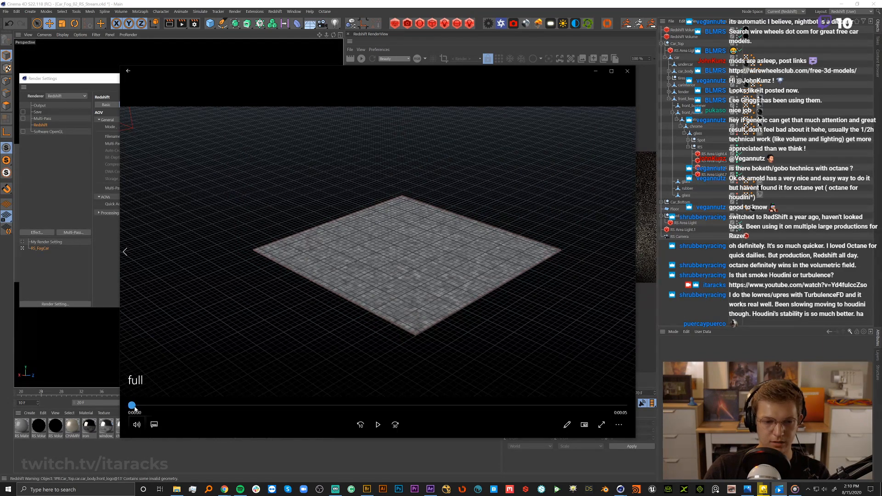
{"action": "left_click_drag", "start_coordinate": [132, 406], "coordinate": [655, 374]}
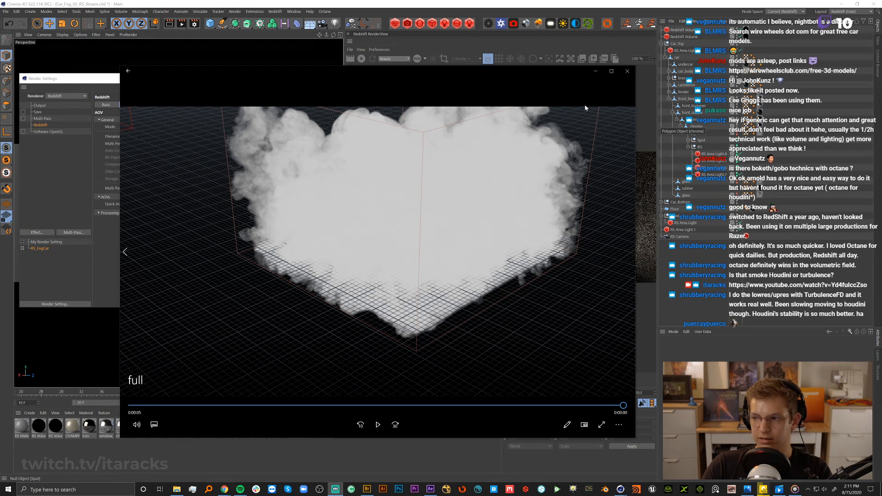
{"action": "left_click", "coordinate": [627, 72]}
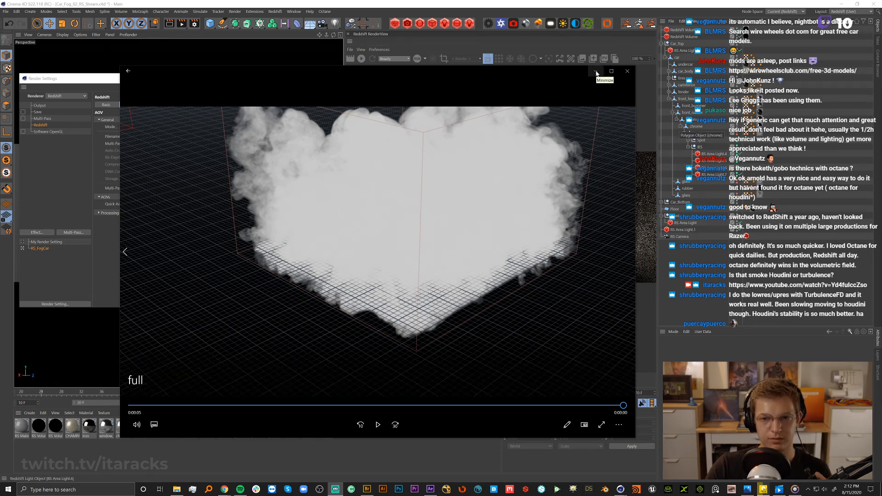
{"action": "left_click", "coordinate": [626, 73]}
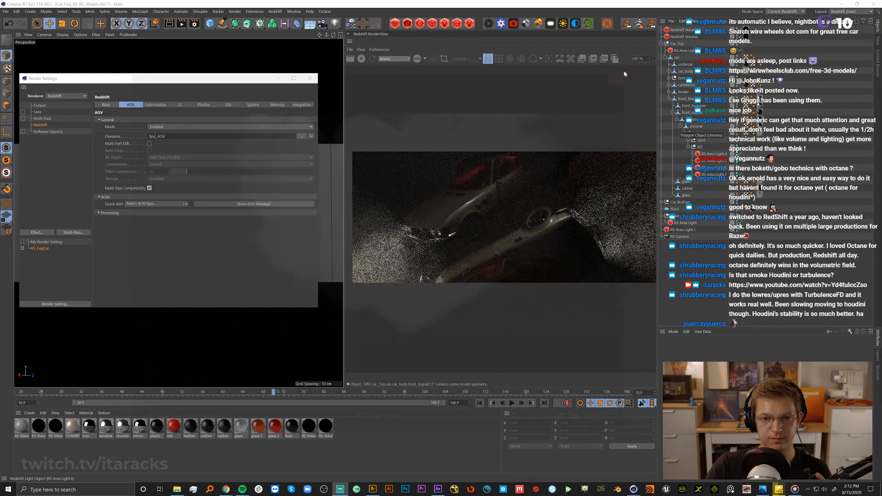
Show the Redshift Volume object's coordinates and move the Render Settings window off the perspective viewport.
{"action": "left_click", "coordinate": [684, 37]}
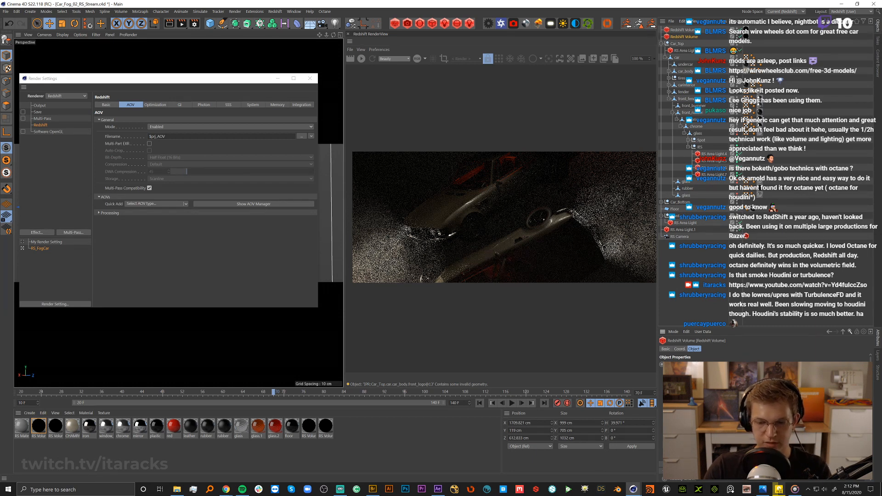
{"action": "left_click", "coordinate": [681, 350]}
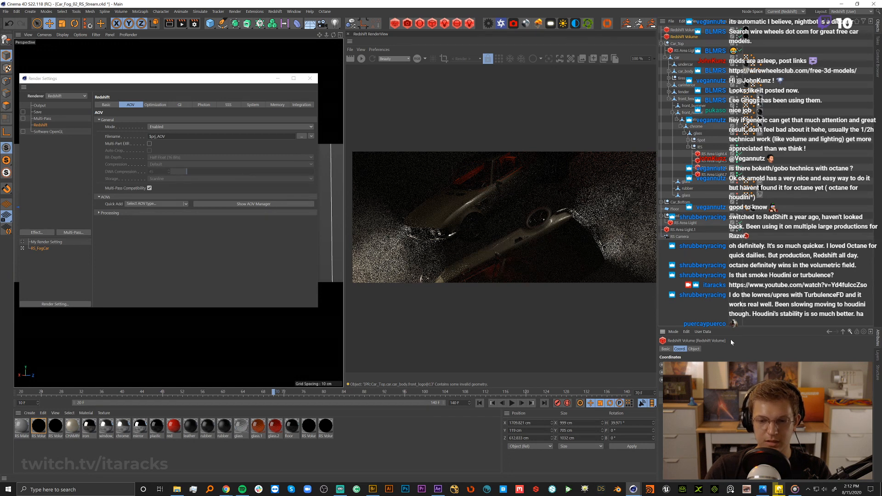
{"action": "left_click_drag", "start_coordinate": [282, 78], "coordinate": [584, 119]}
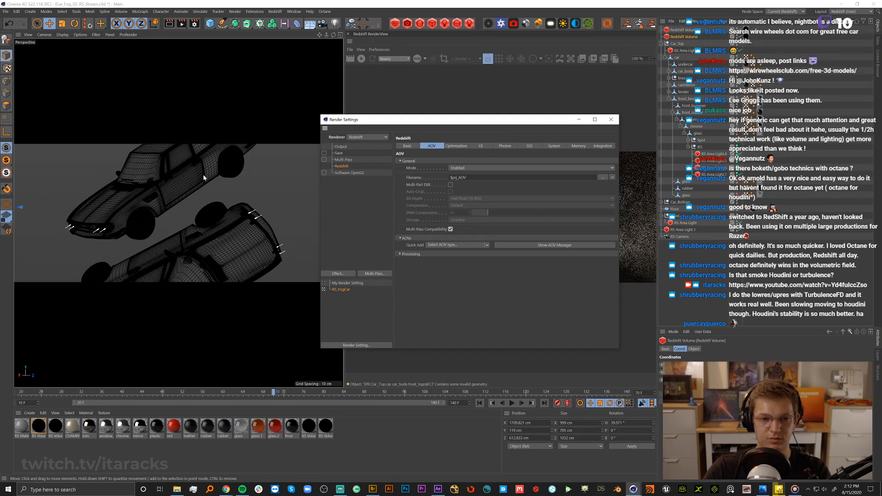
Show the Redshift sampling overrides in an enlarged Render Settings window clear of the render preview's car lights, and select RS Area Light.4.
{"action": "left_click_drag", "start_coordinate": [451, 121], "coordinate": [170, 116]}
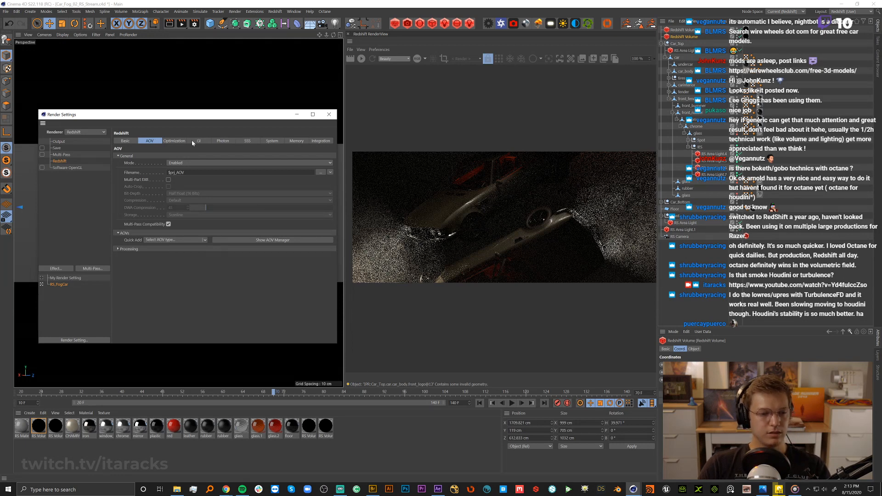
{"action": "left_click", "coordinate": [125, 140]}
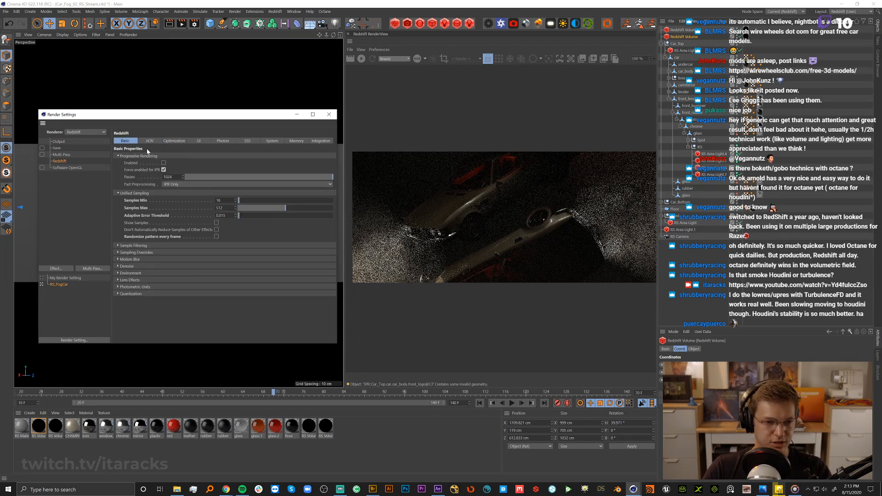
{"action": "left_click", "coordinate": [143, 251]}
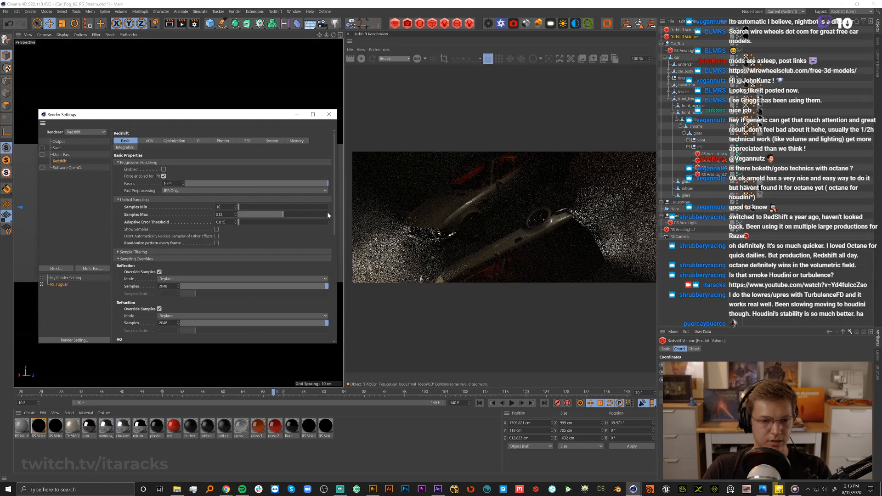
{"action": "left_click_drag", "start_coordinate": [337, 343], "coordinate": [433, 473]}
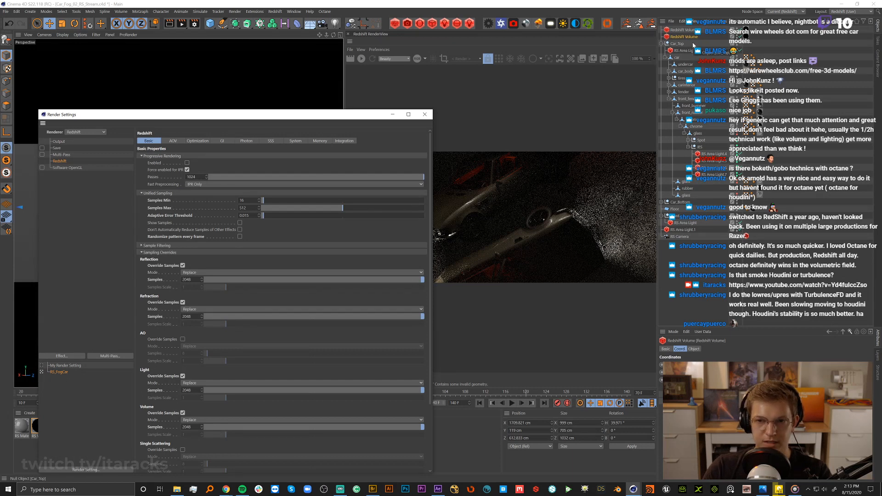
{"action": "left_click", "coordinate": [714, 154]}
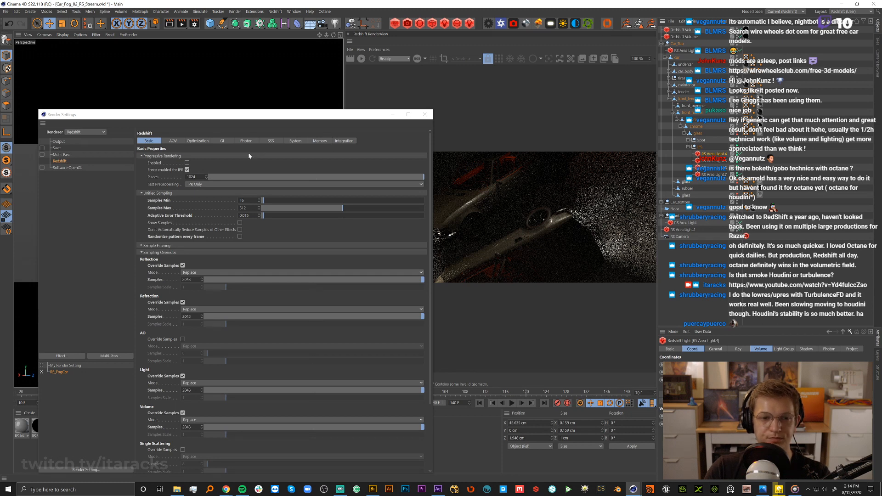
Review the Redshift GI, Optimization, Photon, SSS and System render settings, including the available bucket sizes.
{"action": "left_click", "coordinate": [222, 142]}
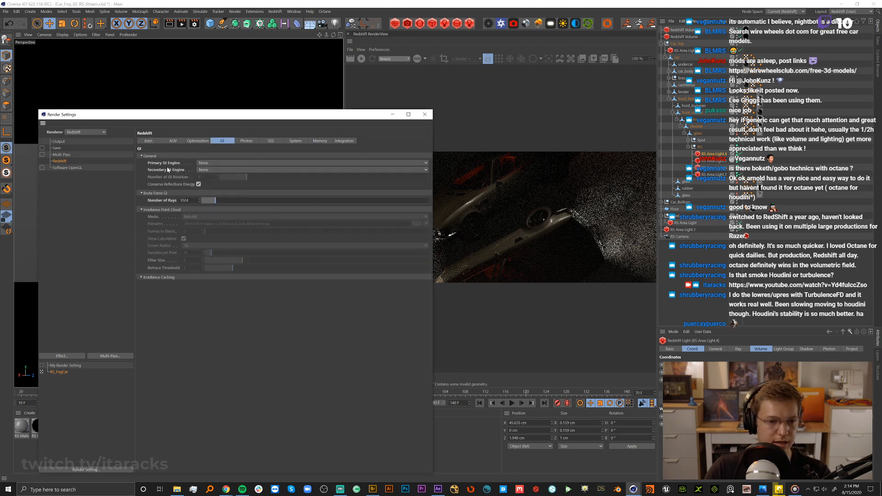
{"action": "left_click", "coordinate": [197, 142]}
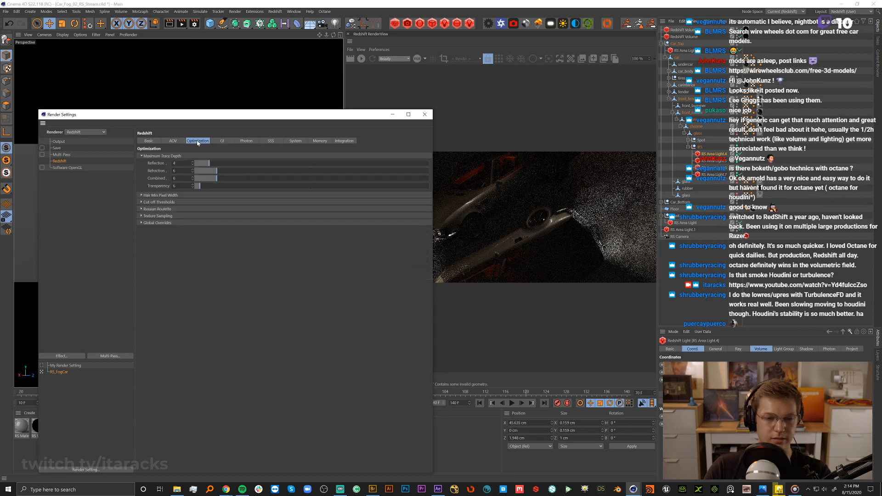
{"action": "left_click", "coordinate": [247, 141]}
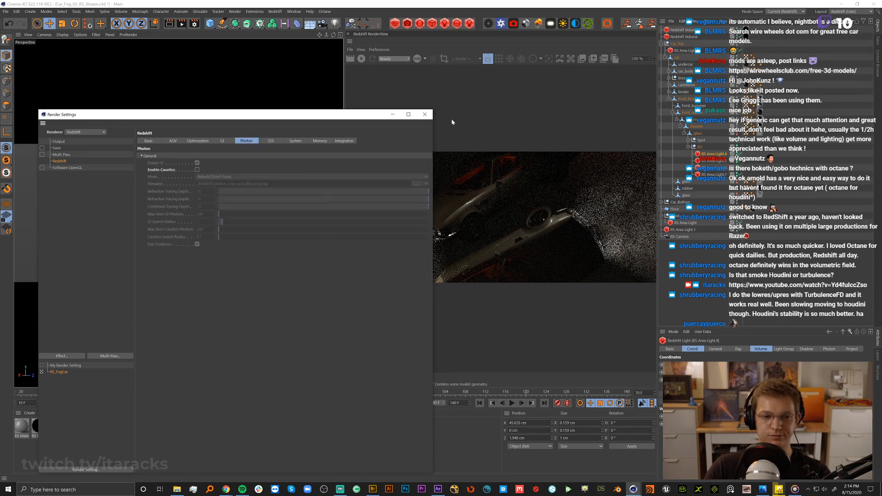
{"action": "left_click", "coordinate": [272, 141]}
{"action": "left_click", "coordinate": [296, 141]}
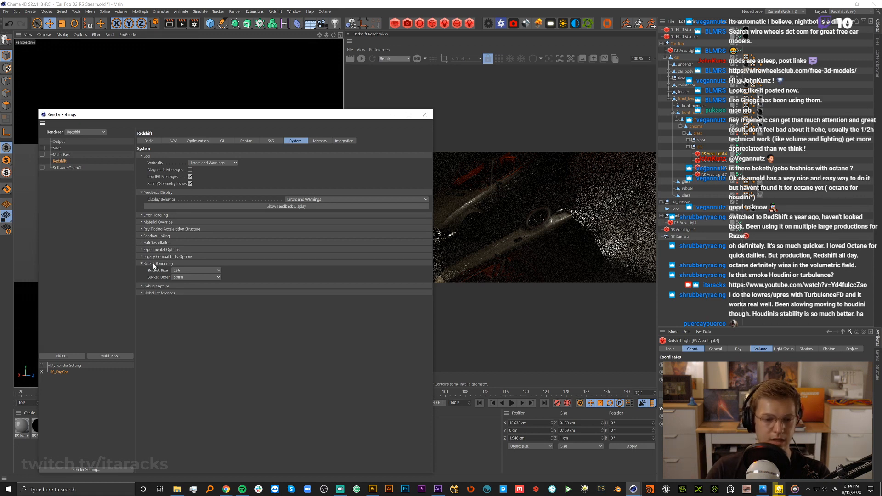
{"action": "left_click", "coordinate": [178, 271]}
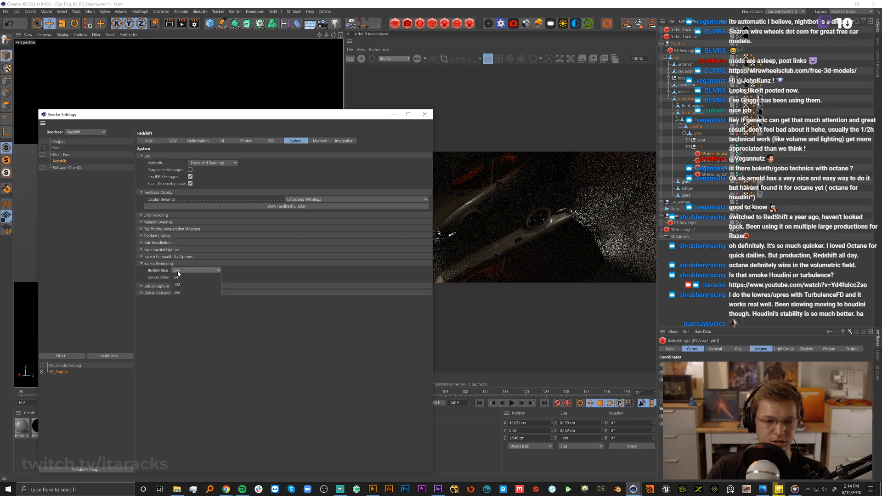
{"action": "left_click", "coordinate": [251, 333]}
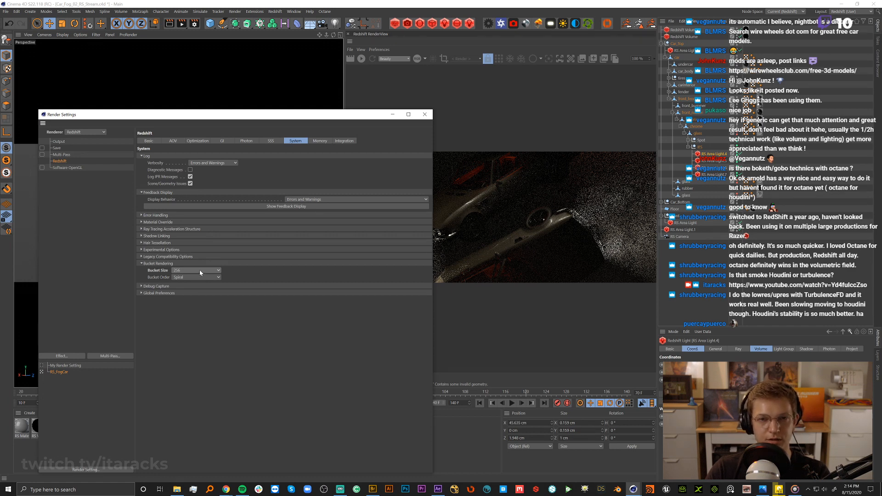
Compare the GI engine and brute force ray settings with the basic sampling settings, ending on the basic properties.
{"action": "left_click", "coordinate": [275, 141]}
{"action": "left_click", "coordinate": [232, 140]}
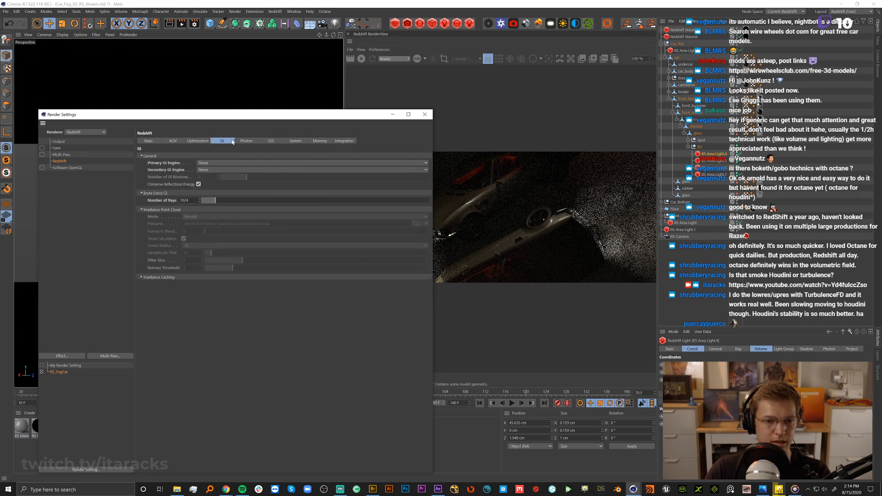
{"action": "left_click", "coordinate": [152, 141]}
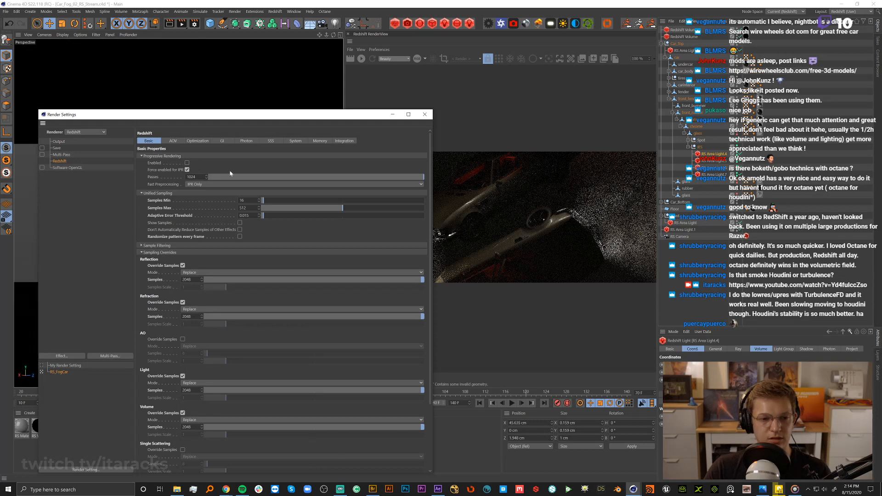
{"action": "left_click", "coordinate": [225, 140]}
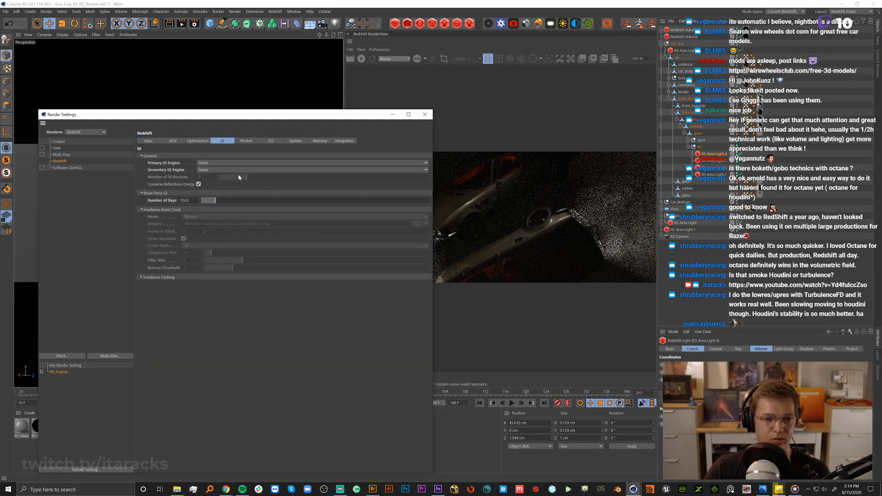
{"action": "left_click", "coordinate": [150, 141]}
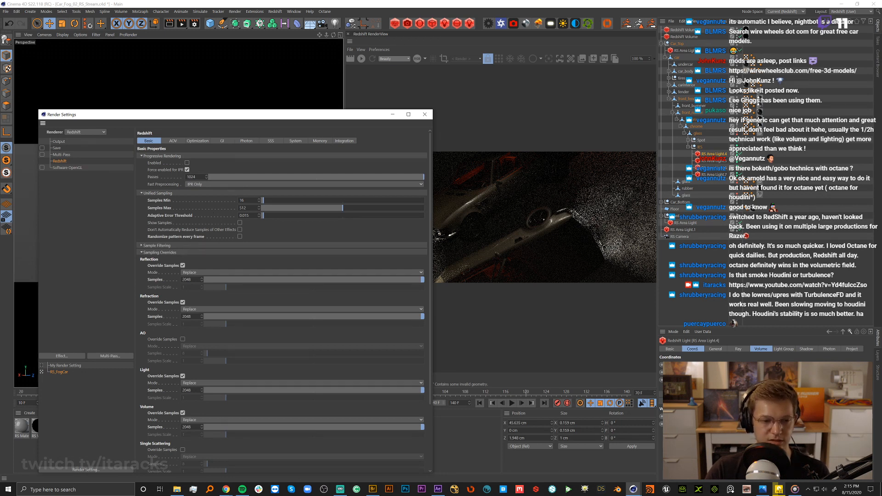
Review the Redshift sampling overrides, collapse that section and close the render settings.
{"action": "scroll", "coordinate": [157, 356], "scroll_direction": "down", "scroll_amount": 1}
{"action": "scroll", "coordinate": [159, 360], "scroll_direction": "up", "scroll_amount": 1}
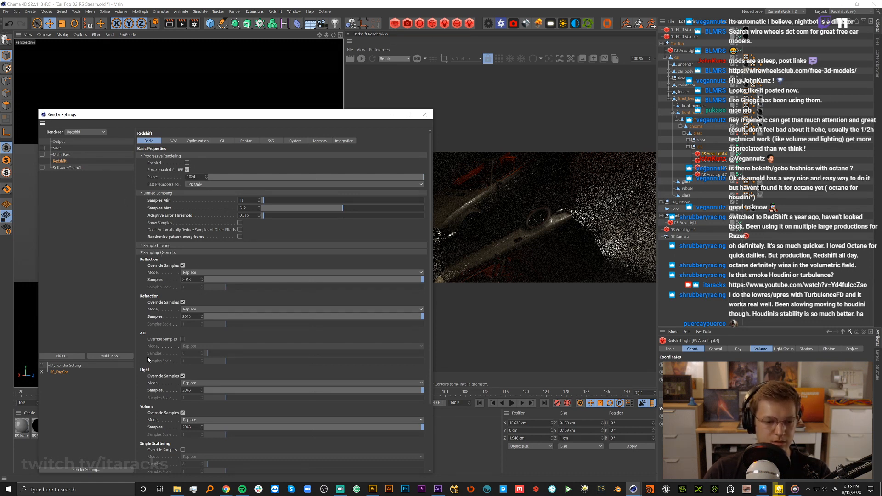
{"action": "left_click", "coordinate": [155, 253]}
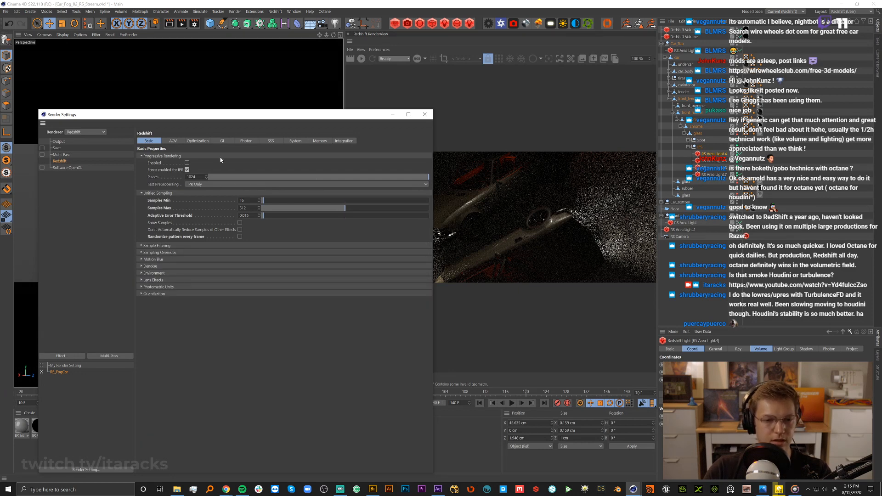
{"action": "left_click", "coordinate": [424, 114]}
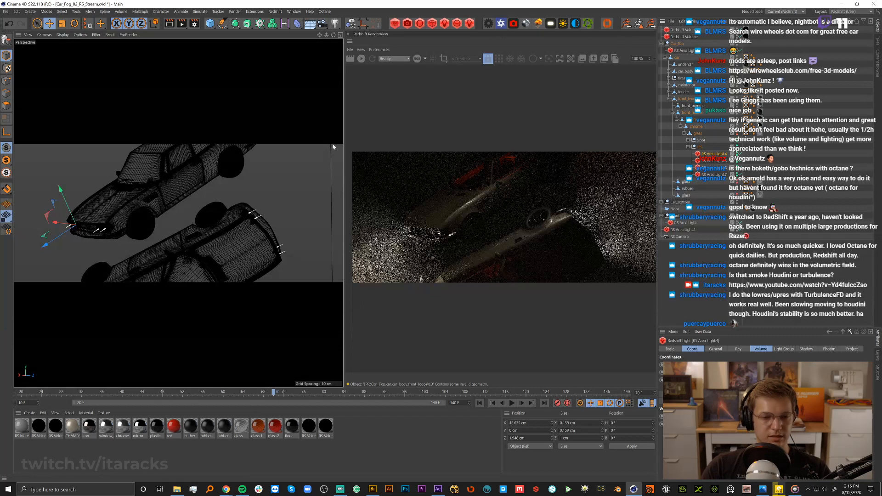
Open the RS Volume material of the second Redshift Volume in the shader graph and move the graph window clear of the render view.
{"action": "left_click", "coordinate": [684, 37]}
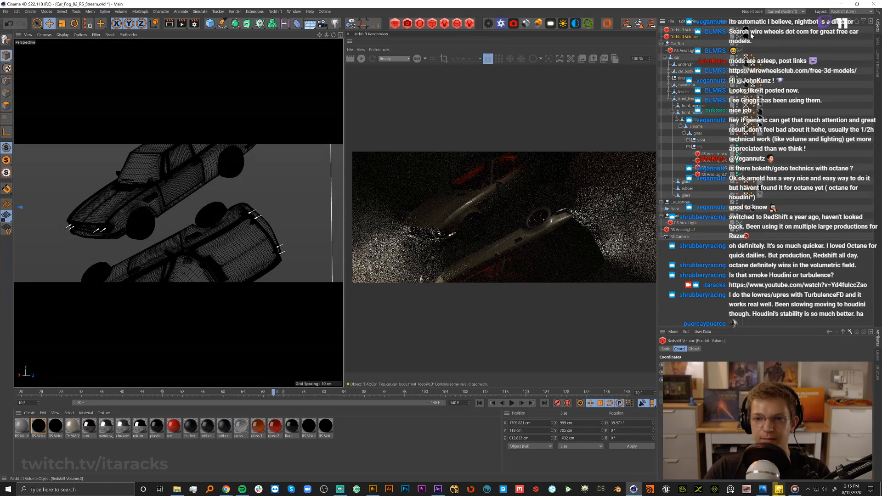
{"action": "left_click", "coordinate": [749, 39]}
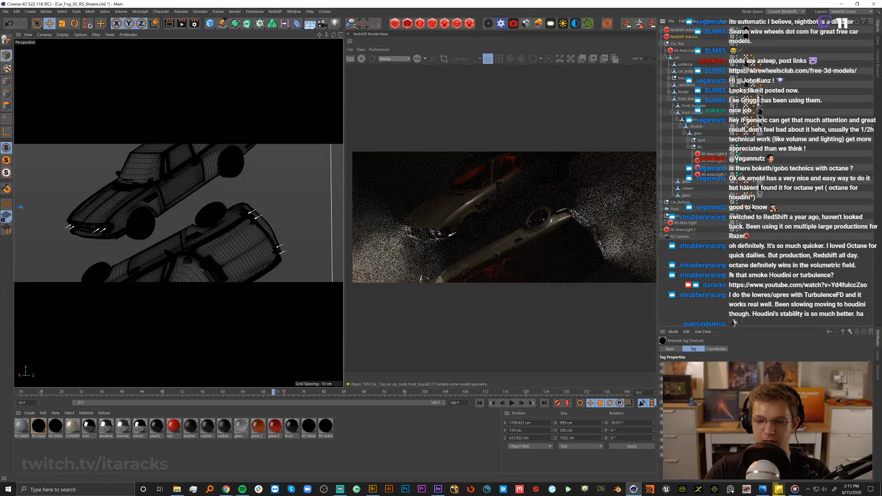
{"action": "double_click", "coordinate": [39, 426]}
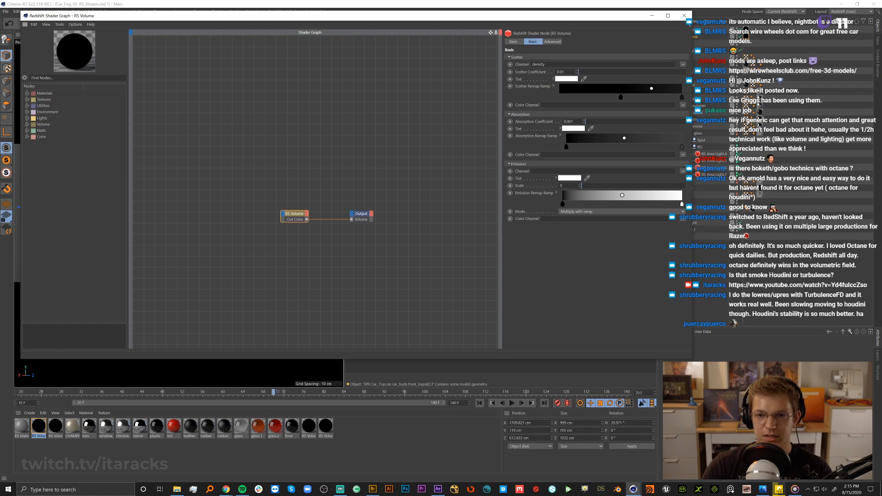
{"action": "left_click_drag", "start_coordinate": [564, 18], "coordinate": [289, 76]}
Switch to PotPlayer and scrub Car_Fog_02_16x9_ProRes.mov back to about the one-second mark to examine the fog.
{"action": "key", "text": "alt+Tab"}
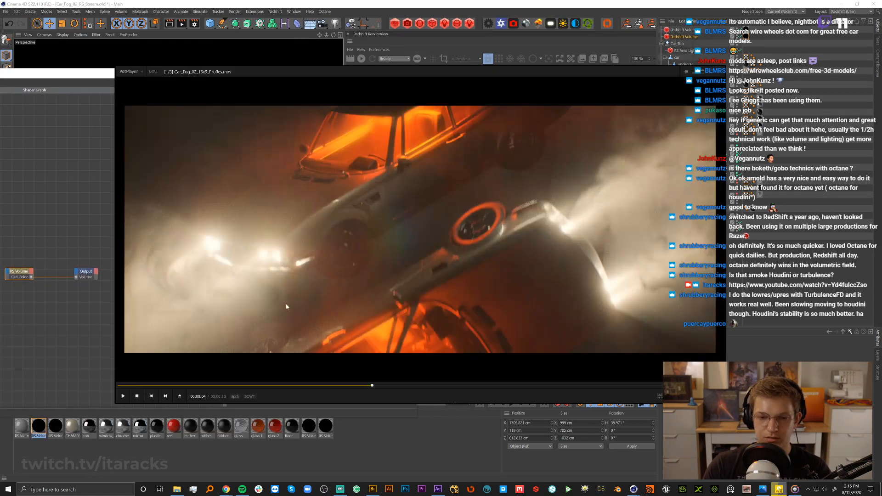
{"action": "left_click_drag", "start_coordinate": [372, 385], "coordinate": [225, 370]}
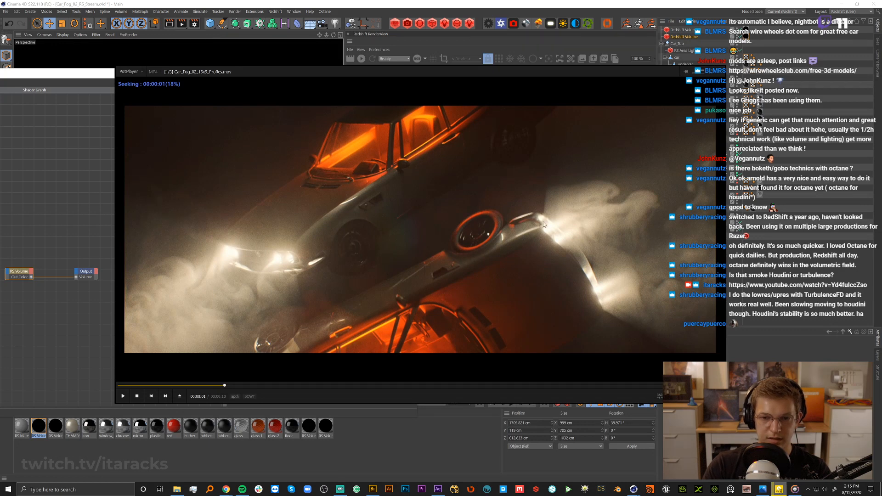
{"action": "left_click_drag", "start_coordinate": [224, 386], "coordinate": [244, 386]}
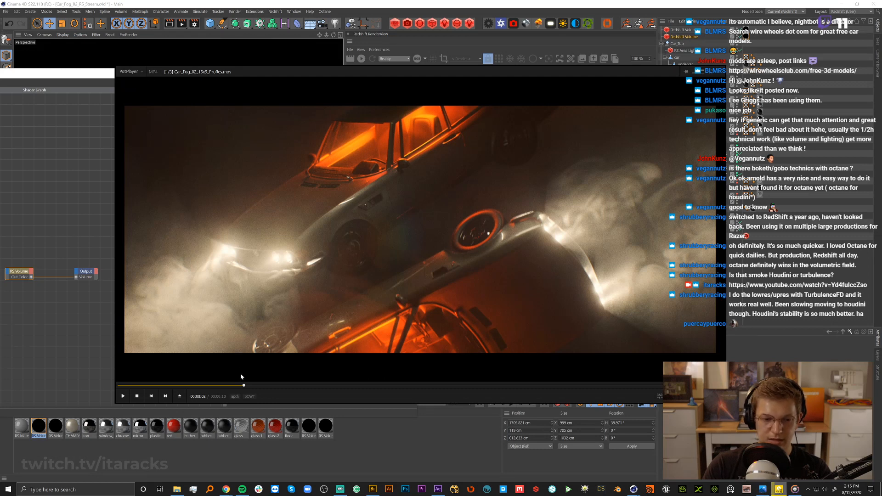
{"action": "left_click_drag", "start_coordinate": [244, 385], "coordinate": [230, 386]}
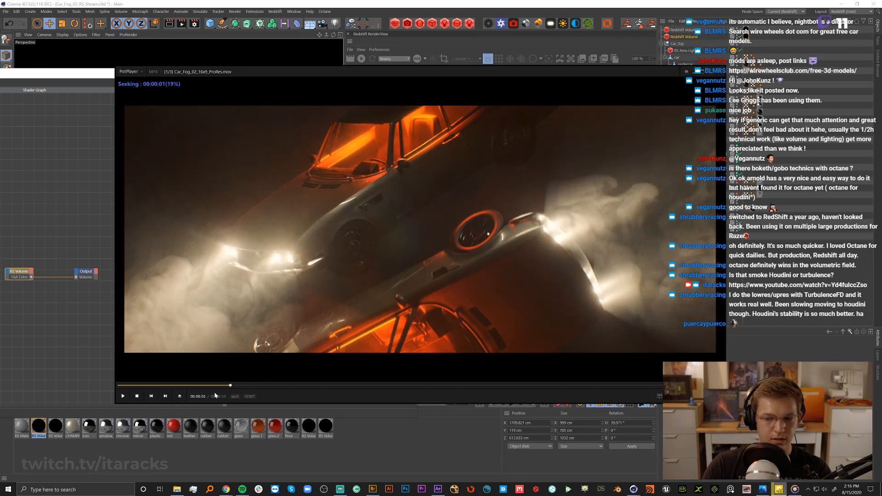
Open CarFog_2019.JPG in Photos and zoom in on the lower car's headlights to examine the fog grain.
{"action": "left_click", "coordinate": [177, 489]}
{"action": "left_click_drag", "start_coordinate": [246, 109], "coordinate": [881, 131]}
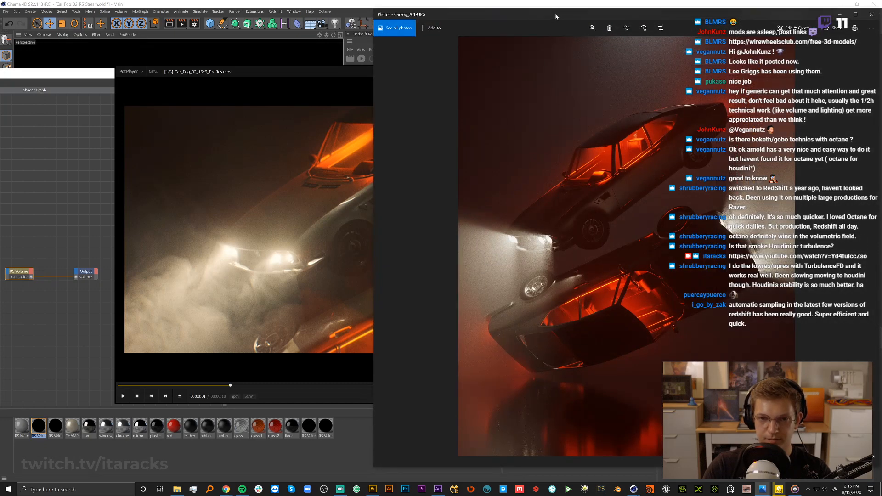
{"action": "left_click_drag", "start_coordinate": [554, 14], "coordinate": [151, 35]}
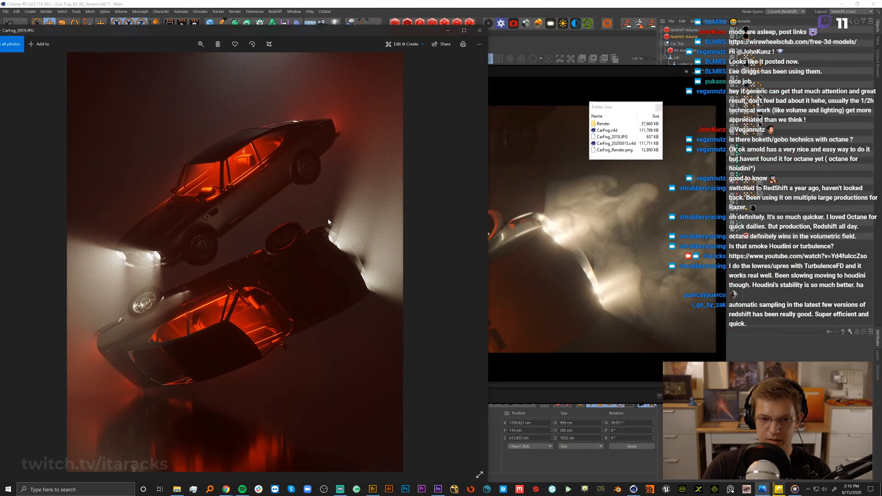
{"action": "left_click", "coordinate": [200, 43]}
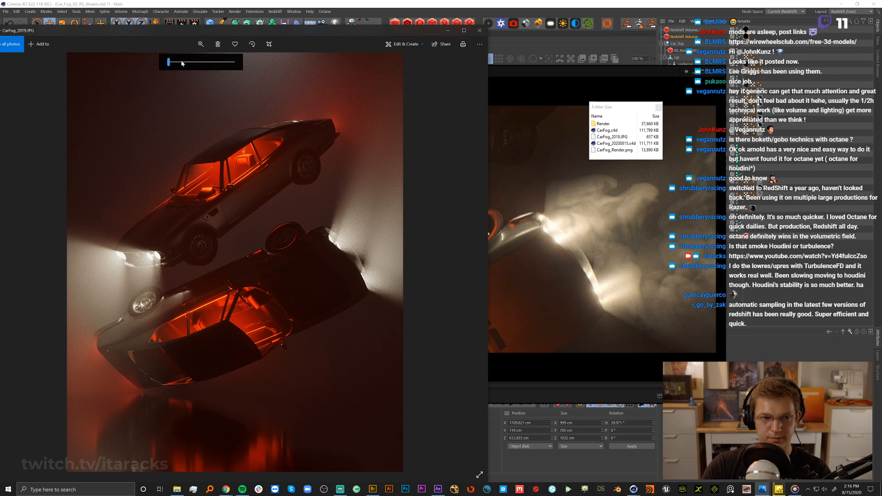
{"action": "left_click_drag", "start_coordinate": [184, 62], "coordinate": [218, 68]}
{"action": "left_click_drag", "start_coordinate": [270, 232], "coordinate": [193, 256]}
{"action": "left_click_drag", "start_coordinate": [390, 161], "coordinate": [156, 231]}
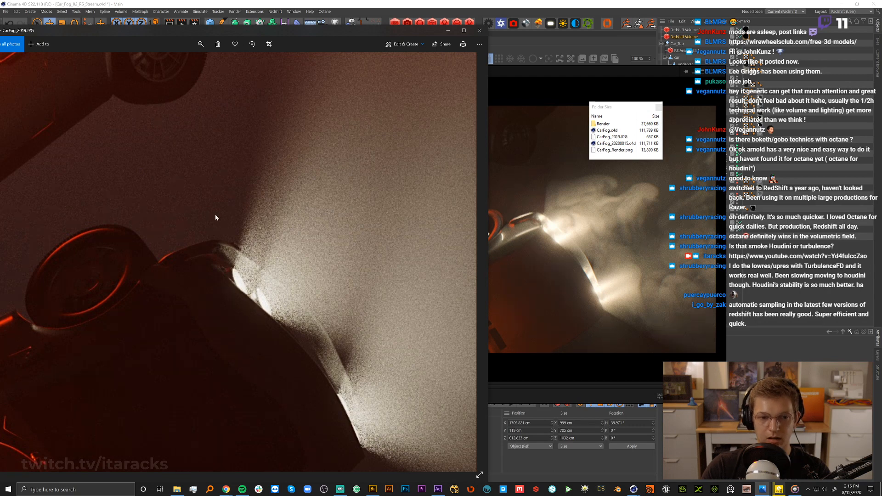
Put away the reference image, the video player and the shader graph to return to the Cinema 4D render view.
{"action": "left_click", "coordinate": [448, 30]}
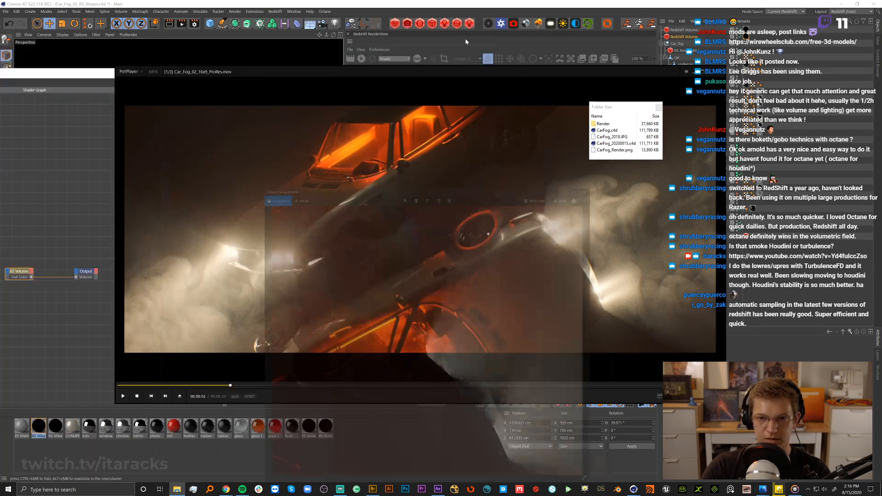
{"action": "left_click", "coordinate": [695, 74]}
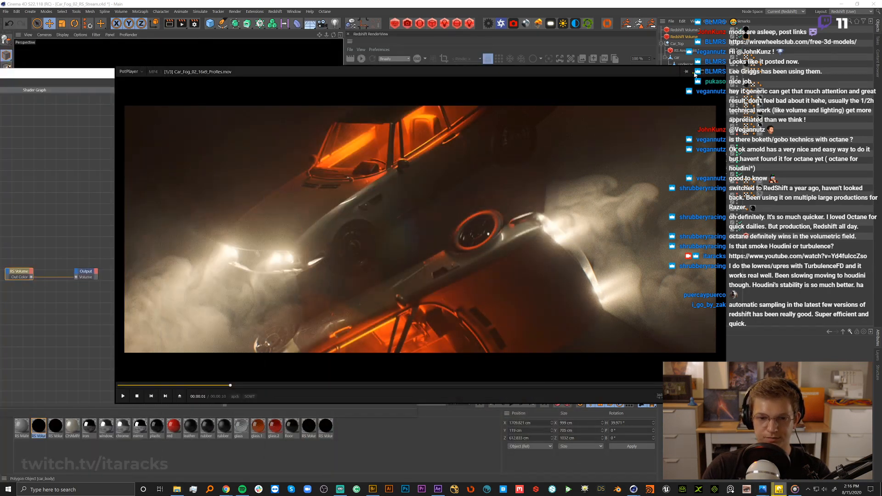
{"action": "left_click", "coordinate": [695, 73]}
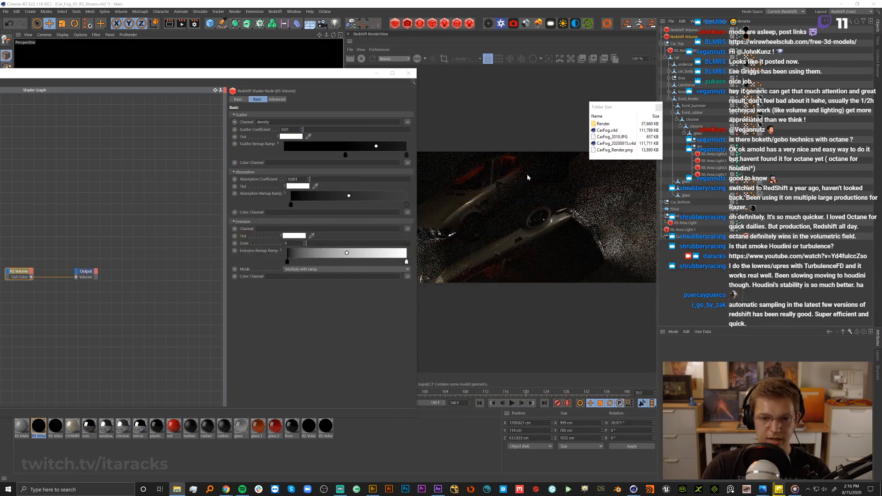
{"action": "left_click", "coordinate": [378, 74]}
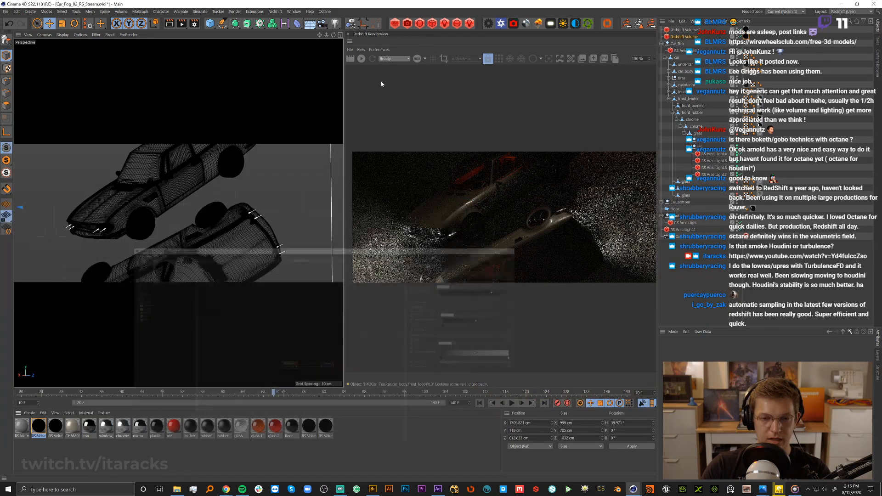
Render only a region over the lower car's front wheel and headlight in the Redshift RenderView and inspect its noise up close.
{"action": "left_click", "coordinate": [445, 59]}
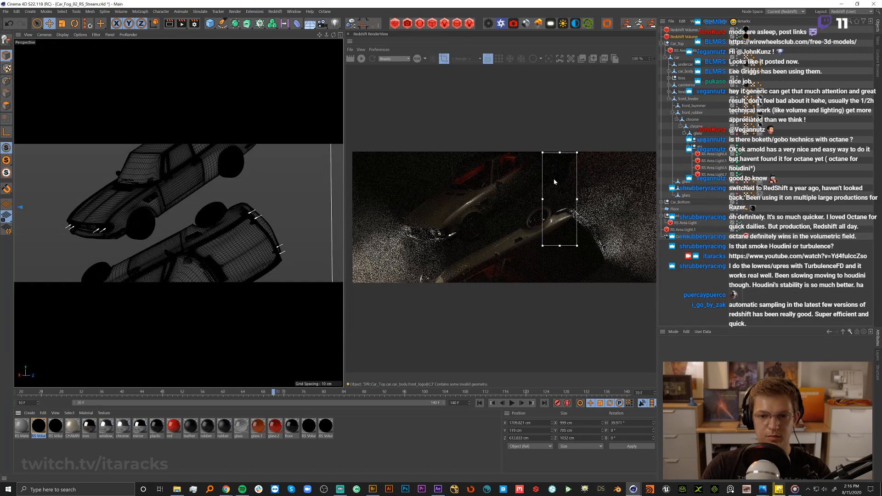
{"action": "left_click", "coordinate": [358, 60]}
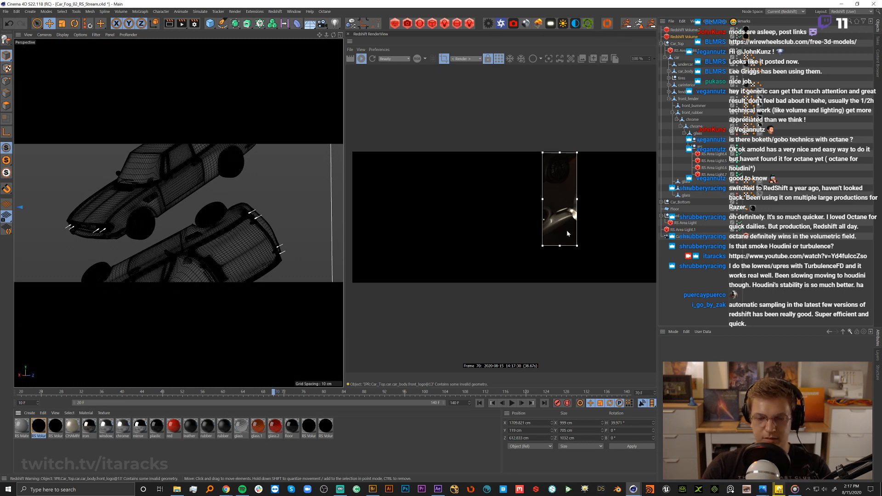
{"action": "scroll", "coordinate": [564, 209], "scroll_direction": "up", "scroll_amount": 5}
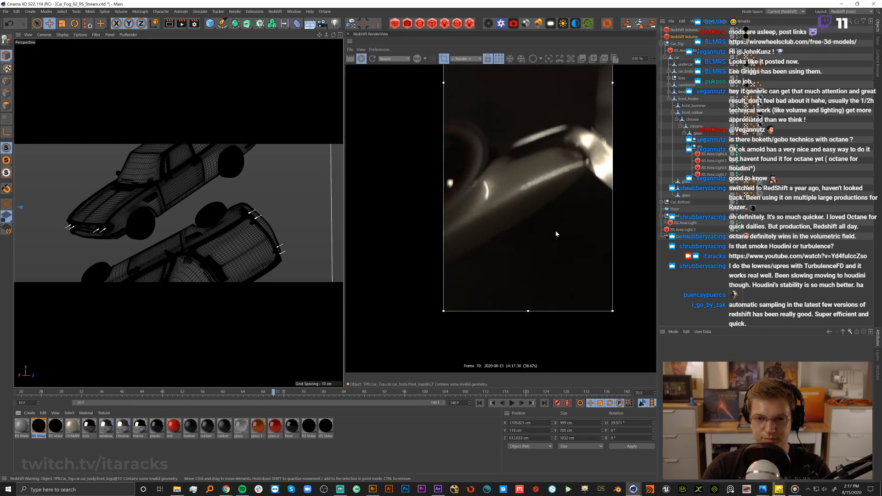
{"action": "scroll", "coordinate": [597, 101], "scroll_direction": "down", "scroll_amount": 3}
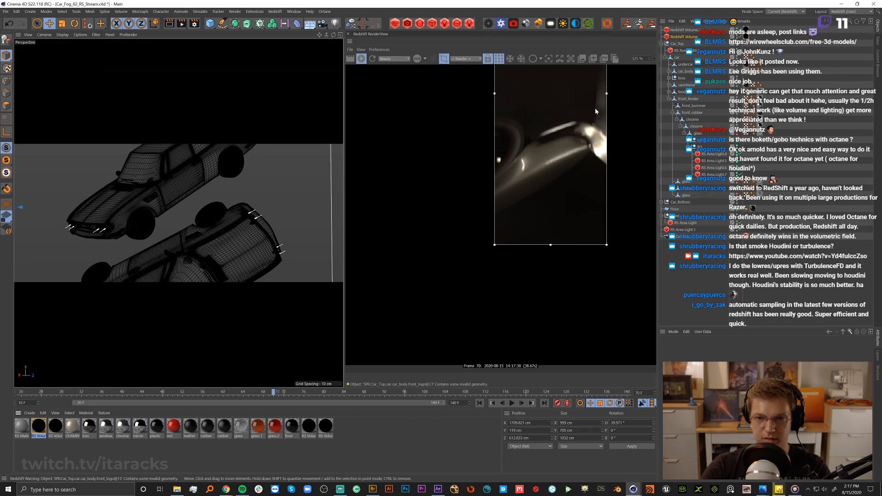
{"action": "scroll", "coordinate": [526, 186], "scroll_direction": "down", "scroll_amount": 8}
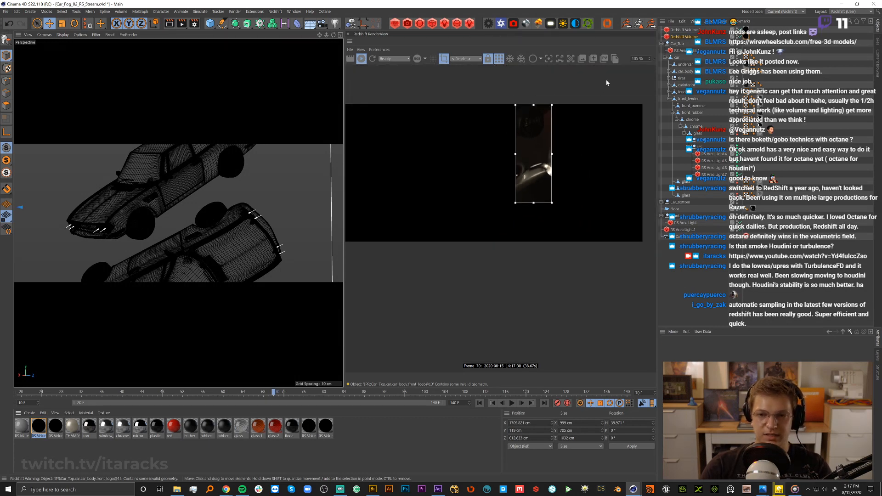
Set the Redshift RenderView zoom to 100 % and reposition the image in the view.
{"action": "left_click_drag", "start_coordinate": [643, 59], "coordinate": [631, 59]}
{"action": "type", "text": "100"}
{"action": "key", "text": "Return"}
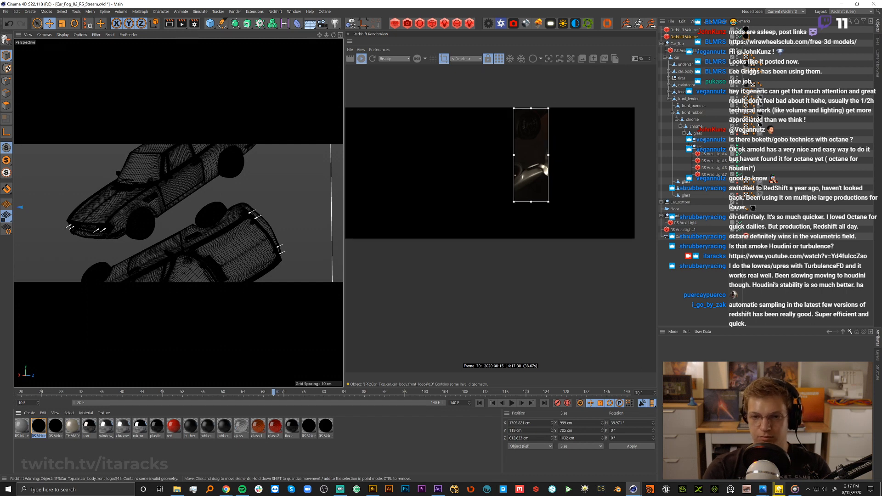
{"action": "left_click", "coordinate": [481, 90]}
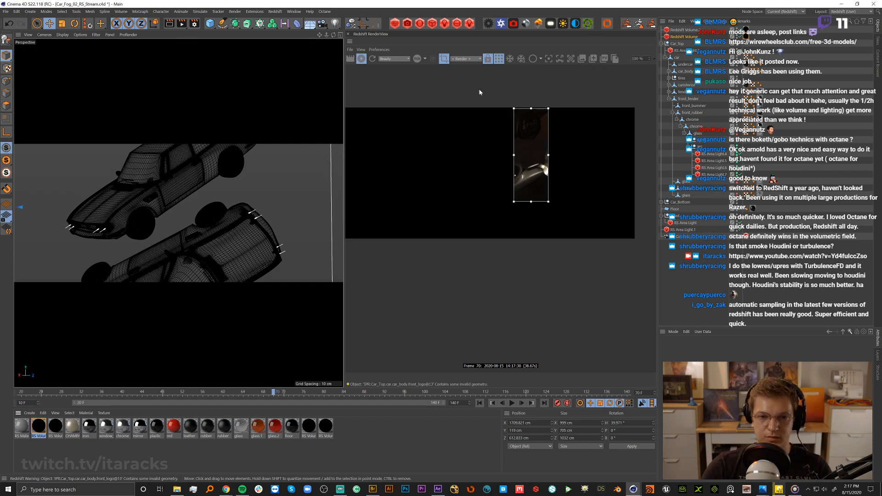
{"action": "left_click_drag", "start_coordinate": [459, 84], "coordinate": [481, 101]}
Show the Redshift System options in the render settings, collapsing Bucket Rendering and expanding Legacy Compatibility Options.
{"action": "left_click", "coordinate": [196, 23]}
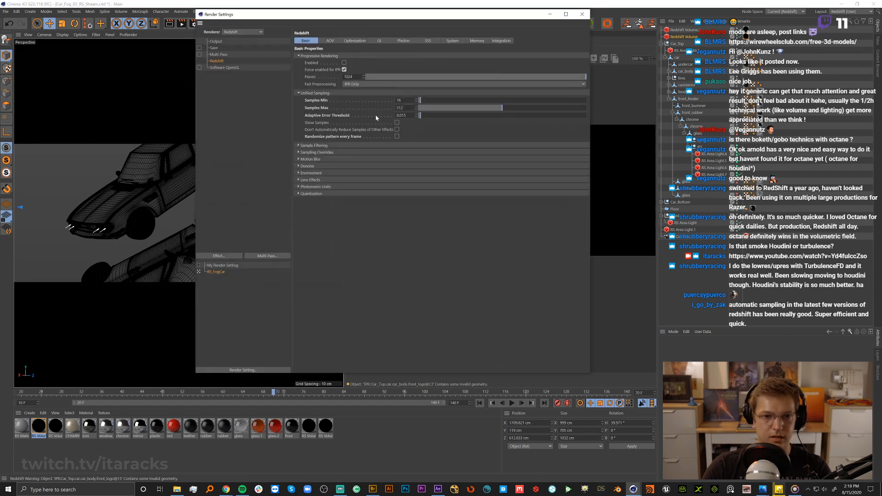
{"action": "left_click", "coordinate": [477, 41]}
{"action": "left_click", "coordinate": [452, 41]}
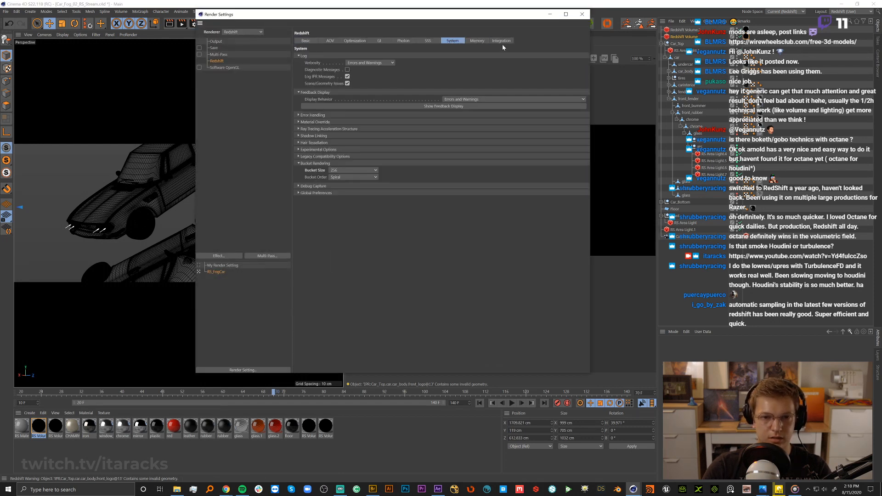
{"action": "left_click", "coordinate": [315, 164]}
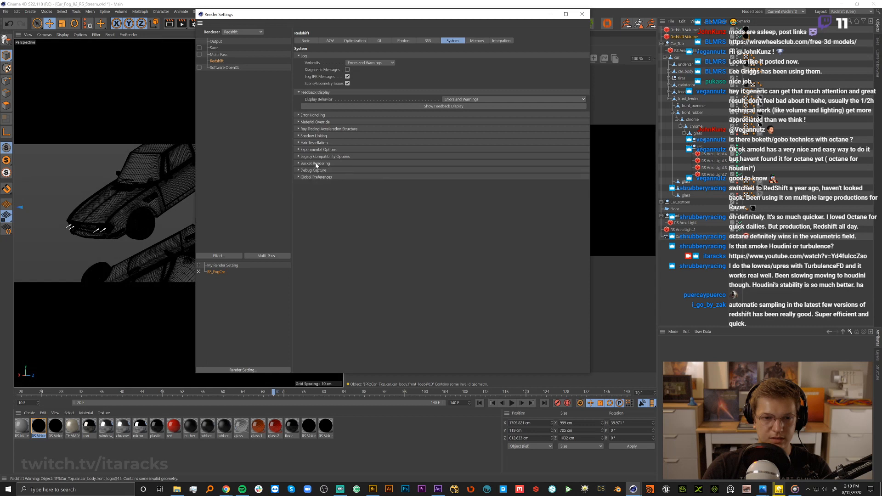
{"action": "left_click", "coordinate": [322, 158]}
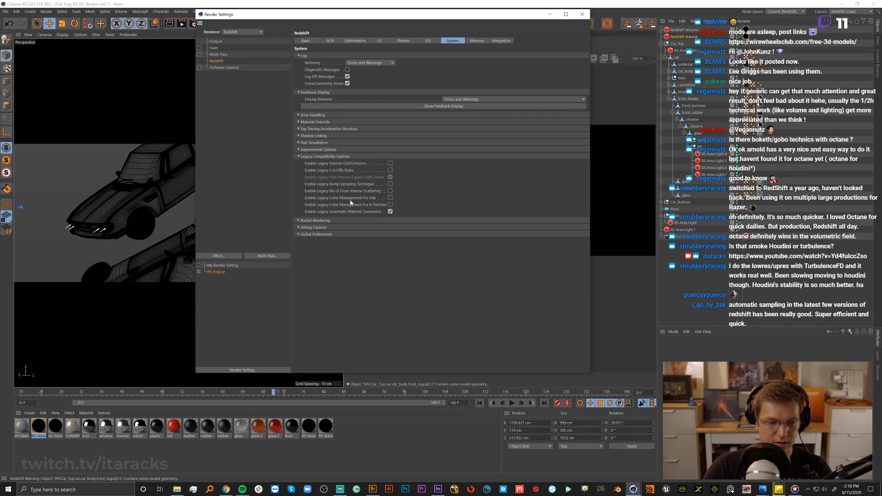
Examine the Error Handling, Material Override and Ray Tracing Acceleration Structure options in the Redshift System settings.
{"action": "left_click", "coordinate": [309, 115]}
{"action": "left_click", "coordinate": [309, 116]}
{"action": "left_click", "coordinate": [310, 122]}
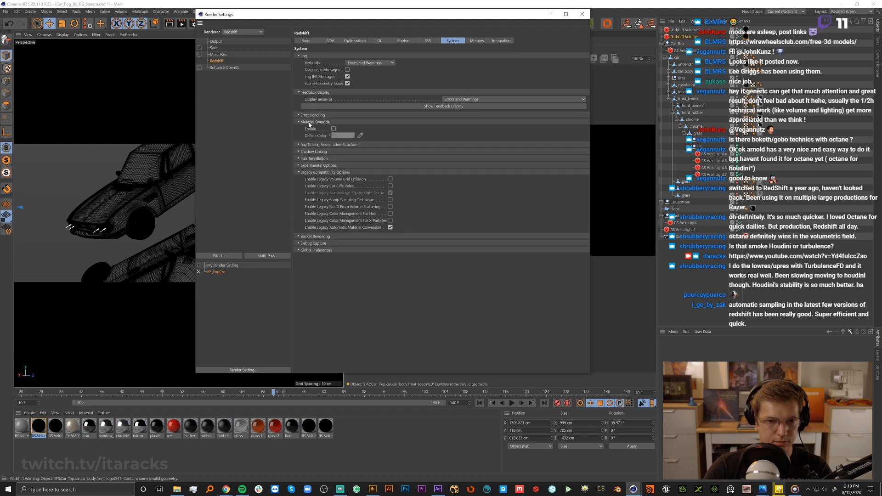
{"action": "left_click", "coordinate": [316, 122]}
{"action": "left_click", "coordinate": [317, 129]}
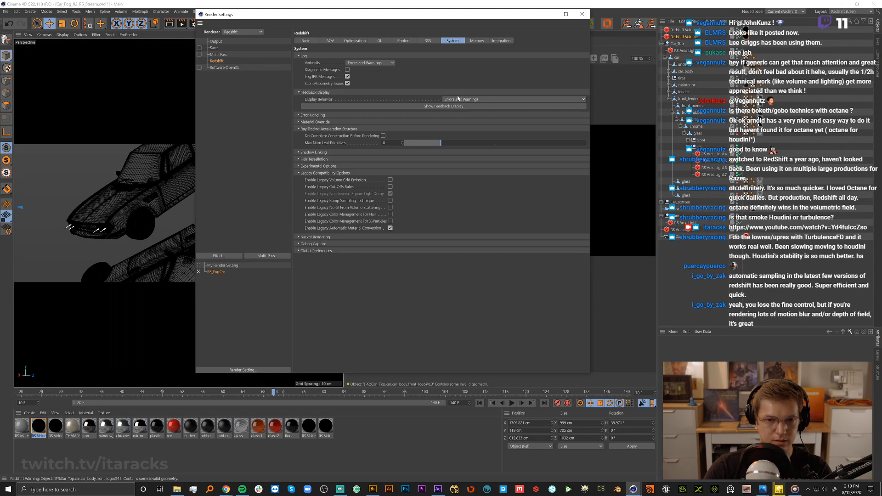
Check the Memory and Integration settings, then expand the System settings' Experimental Options and collapse Legacy Compatibility Options.
{"action": "left_click", "coordinate": [477, 40]}
{"action": "left_click", "coordinate": [501, 41]}
{"action": "left_click", "coordinate": [453, 41]}
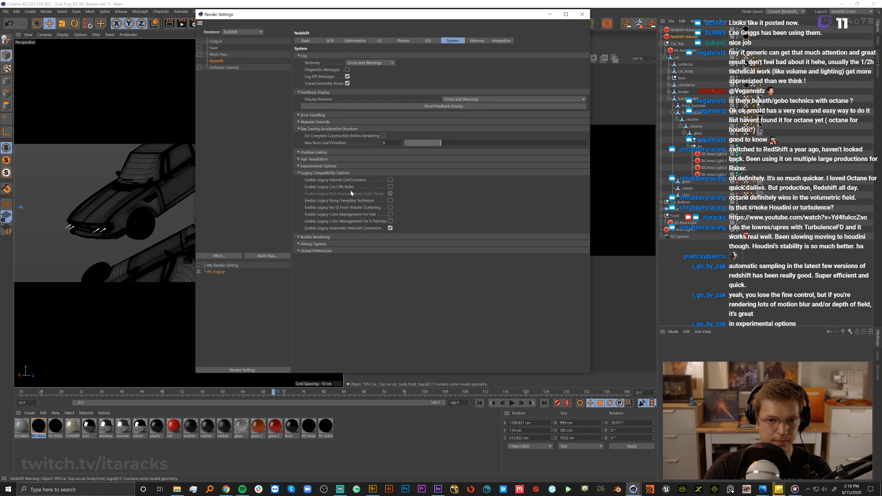
{"action": "left_click", "coordinate": [317, 167]}
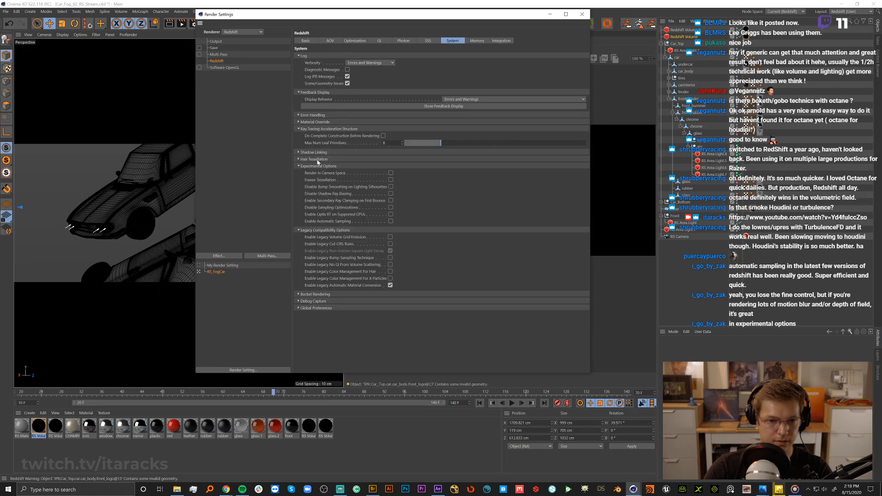
{"action": "left_click", "coordinate": [322, 231]}
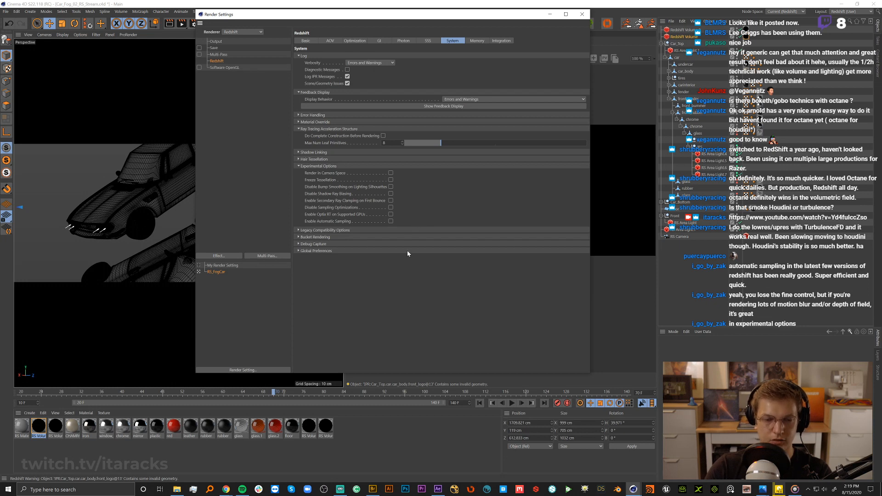
Check the Redshift AOV settings and the Basic settings with Progressive Rendering and Unified Sampling.
{"action": "left_click", "coordinate": [330, 41]}
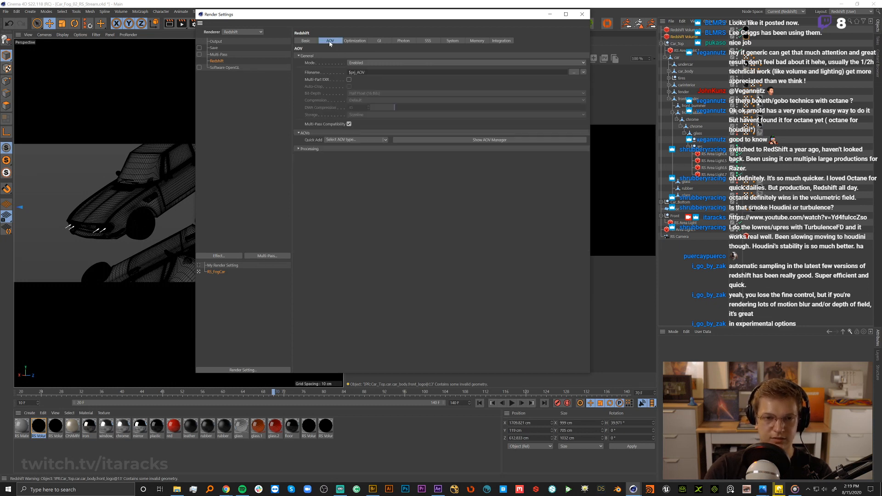
{"action": "left_click", "coordinate": [306, 41]}
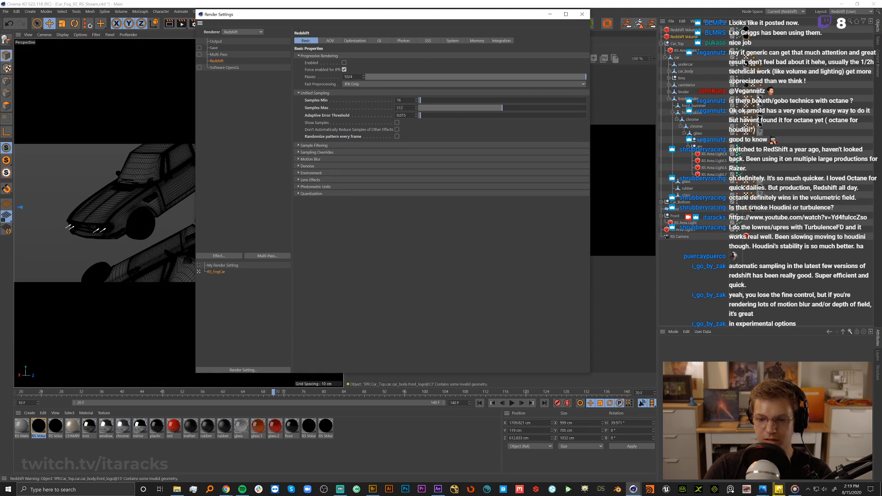
Switch to PotPlayer to scrub through Car_Fog_02_16x9_ProRes.mov around the 3-second mark, and close the Render Settings.
{"action": "left_click", "coordinate": [780, 491]}
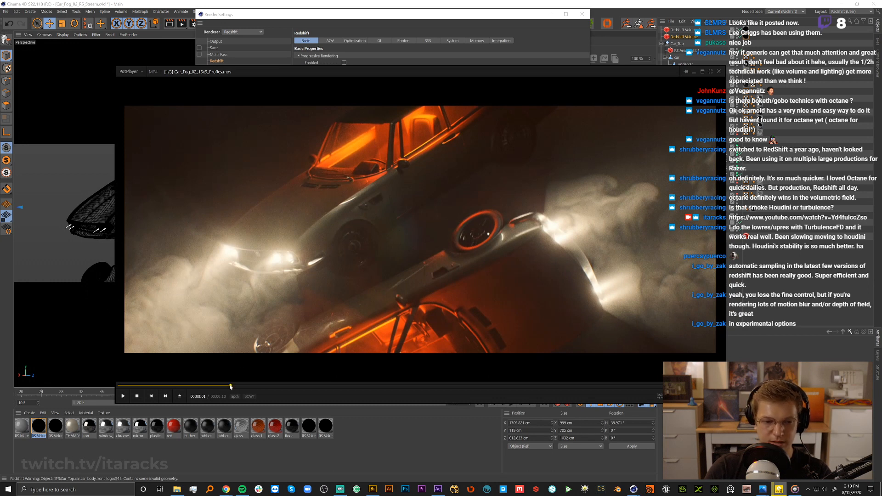
{"action": "left_click_drag", "start_coordinate": [231, 387], "coordinate": [339, 385]}
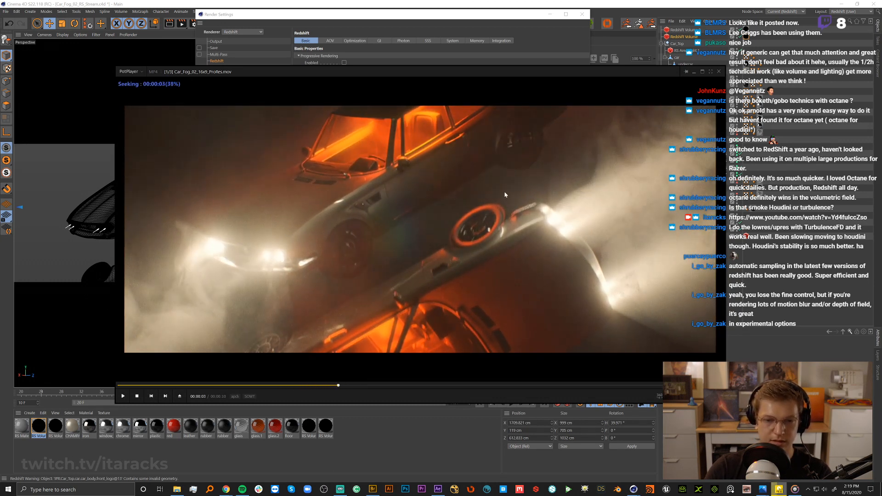
{"action": "left_click_drag", "start_coordinate": [338, 386], "coordinate": [296, 376]}
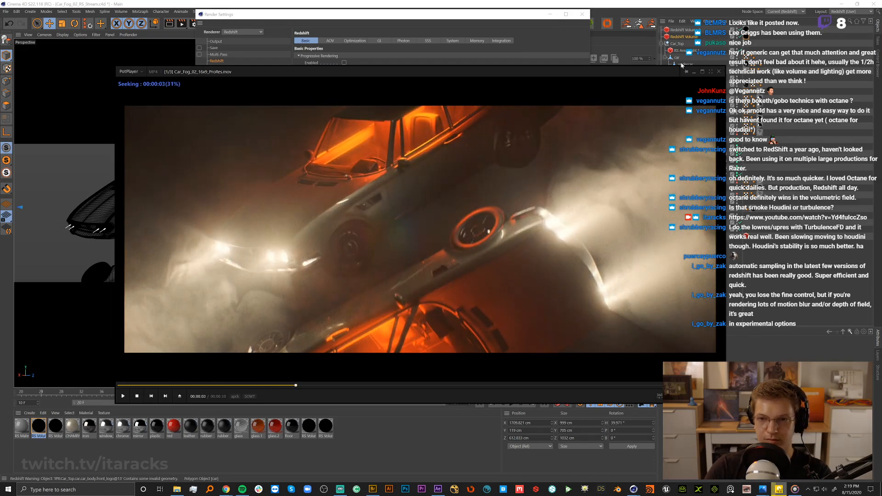
{"action": "left_click", "coordinate": [694, 72]}
{"action": "left_click", "coordinate": [582, 14]}
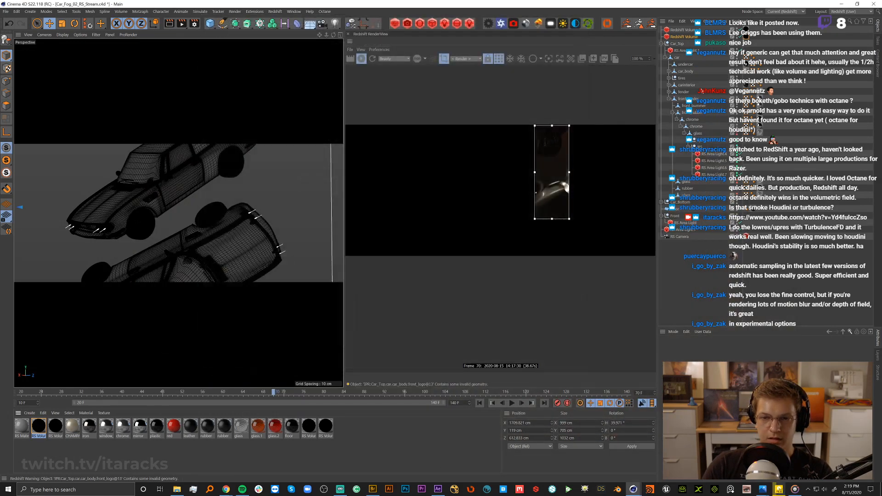
Open the RS Volume material of the Redshift Volume and check the end knot of its Absorption Remap Ramp.
{"action": "left_click", "coordinate": [747, 37]}
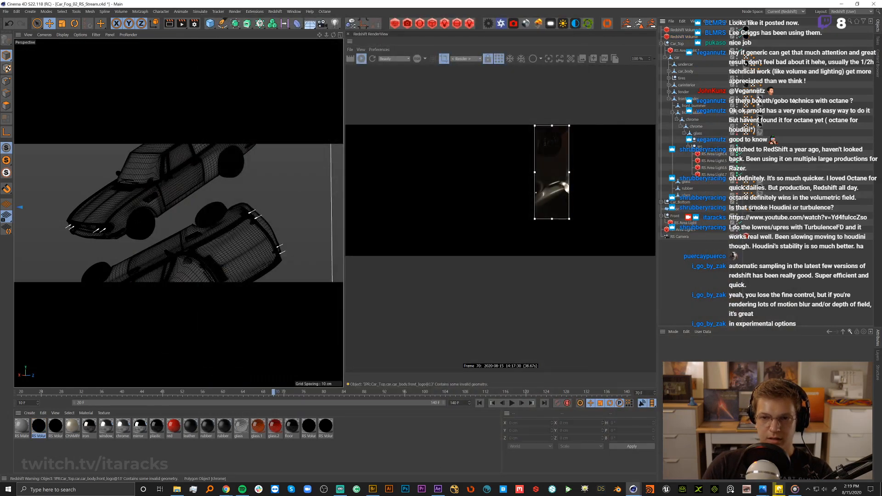
{"action": "left_click", "coordinate": [688, 37]}
{"action": "double_click", "coordinate": [40, 426]}
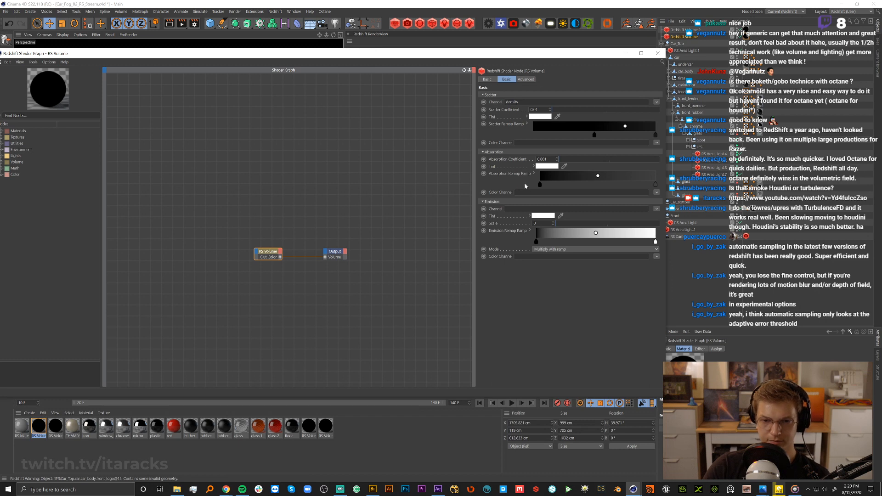
{"action": "double_click", "coordinate": [657, 187]}
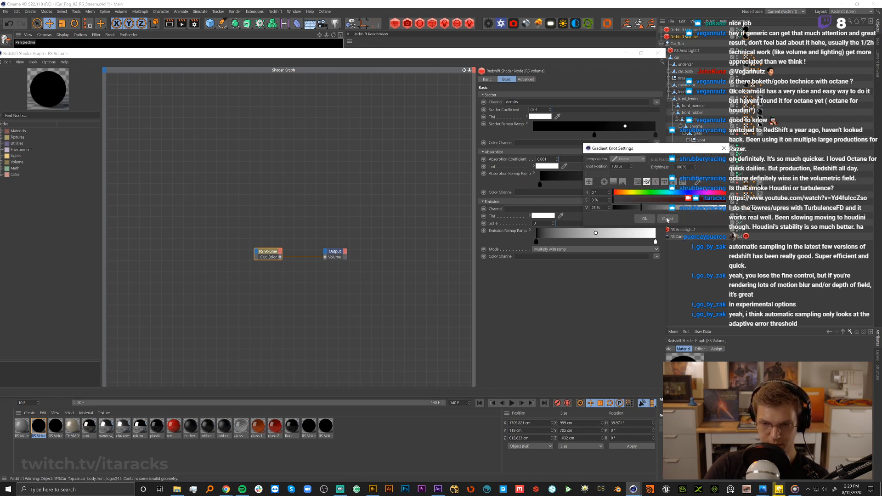
{"action": "left_click", "coordinate": [667, 219]}
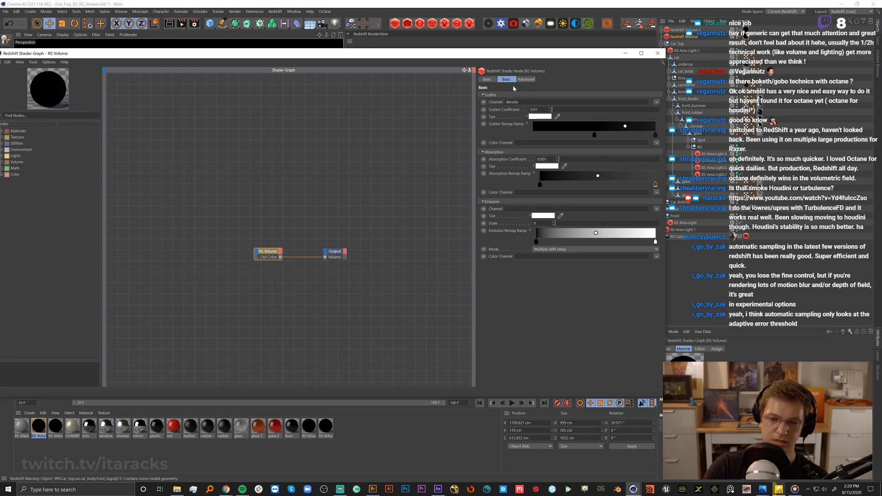
Check which volume channels are available for the RS Volume material's Scatter channel, and close the shader graph.
{"action": "left_click", "coordinate": [658, 102]}
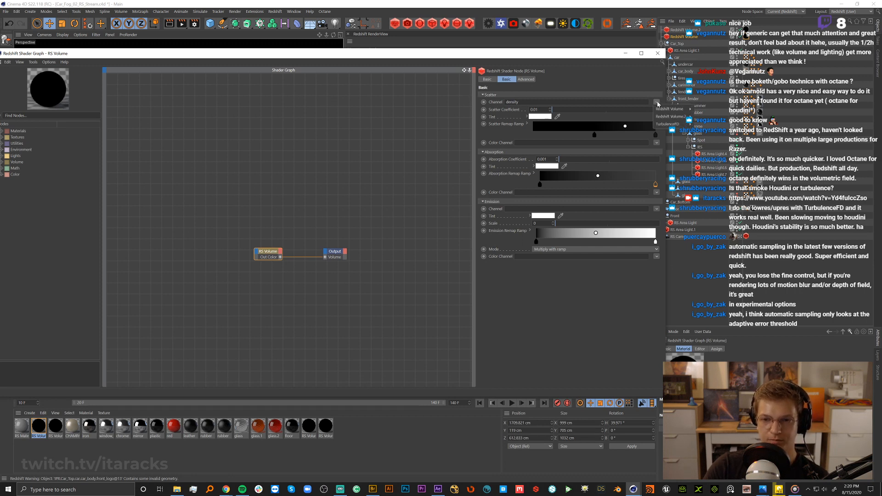
{"action": "mouse_move", "coordinate": [673, 118]}
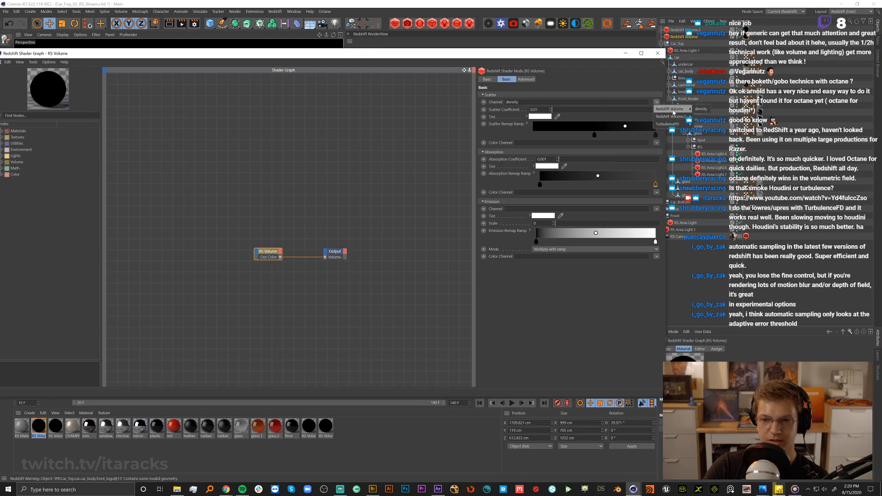
{"action": "left_click", "coordinate": [638, 88]}
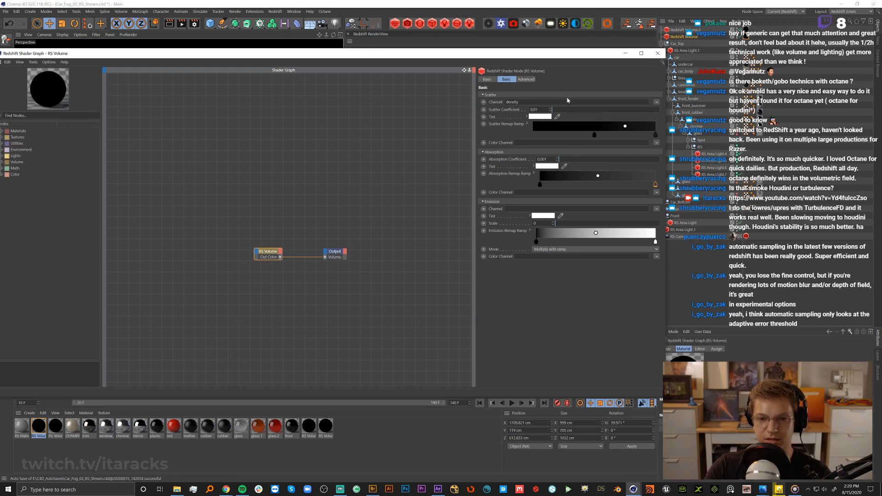
{"action": "left_click", "coordinate": [660, 54]}
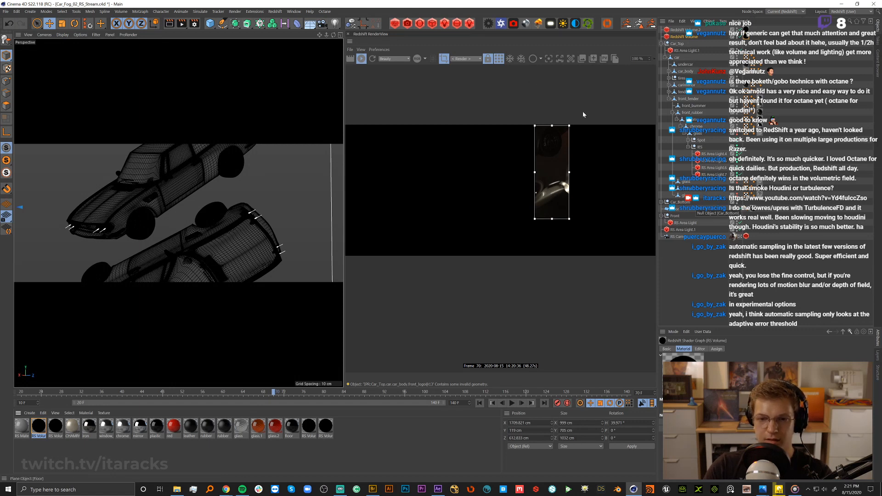
Stop the live render in the Redshift RenderView, turn off its render region, and clear the object selection.
{"action": "left_click", "coordinate": [361, 59]}
{"action": "left_click", "coordinate": [444, 59]}
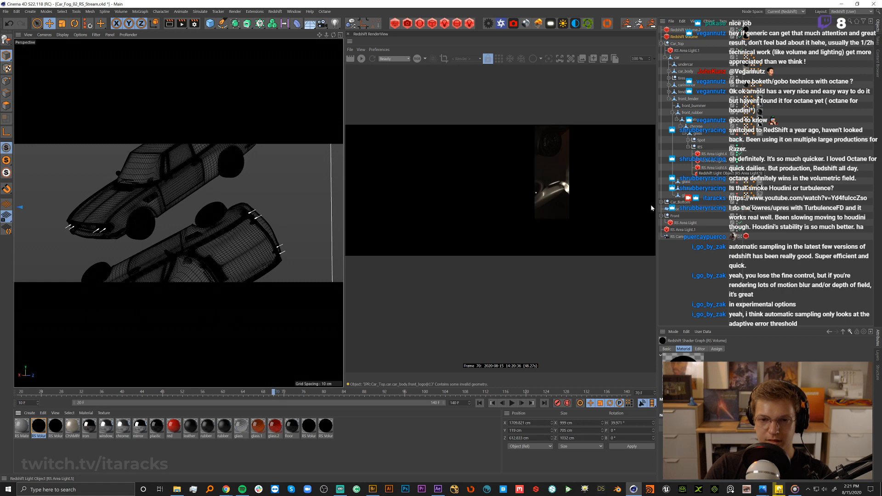
{"action": "left_click", "coordinate": [759, 255]}
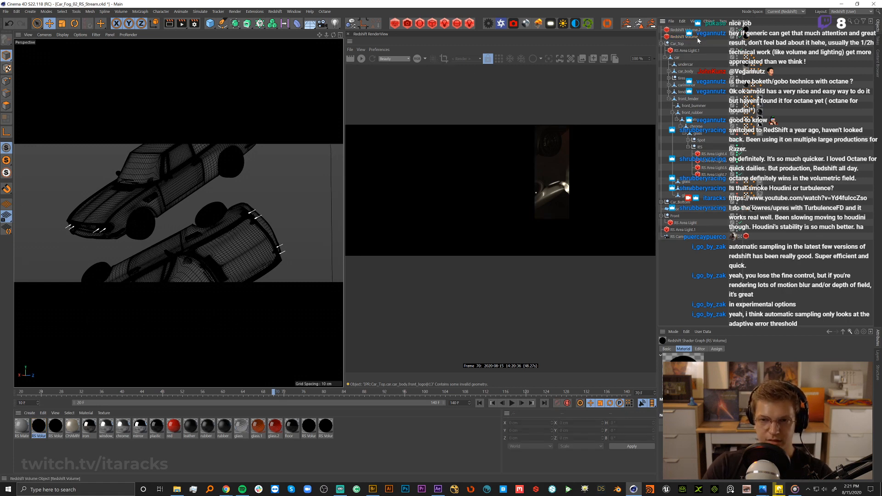
Select the Redshift Volume object and show its Object properties.
{"action": "left_click", "coordinate": [692, 31]}
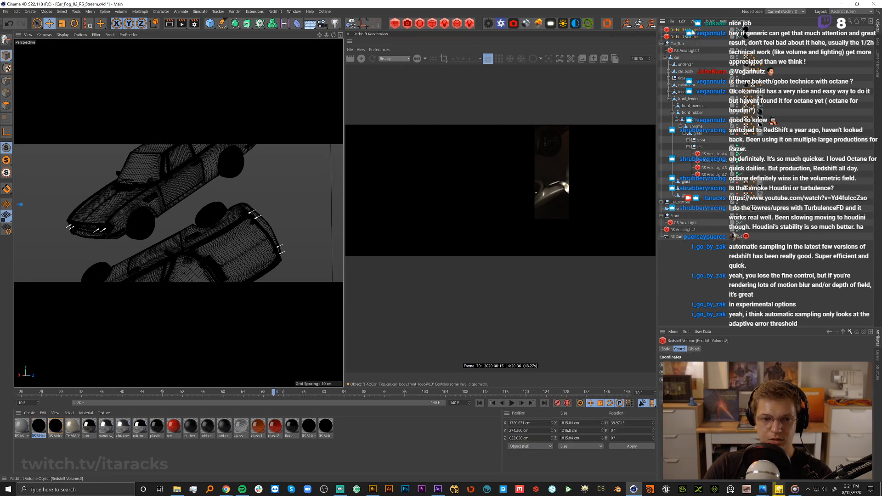
{"action": "left_click", "coordinate": [687, 37]}
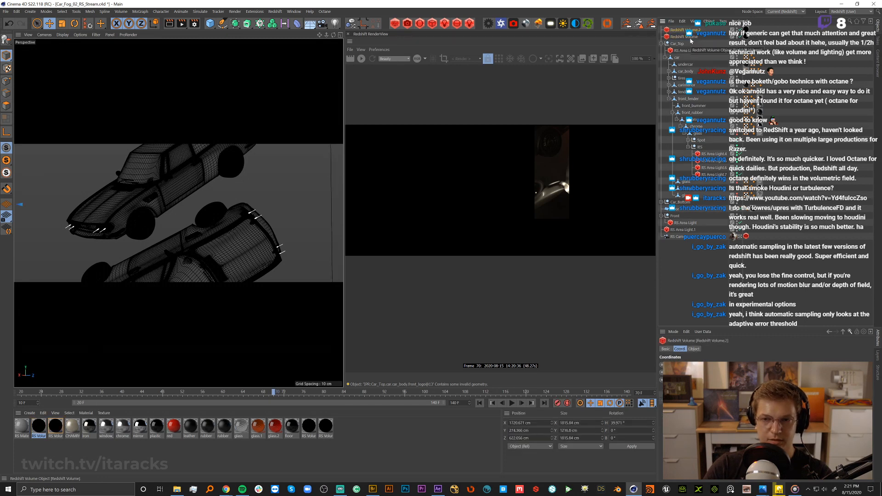
{"action": "left_click", "coordinate": [694, 349]}
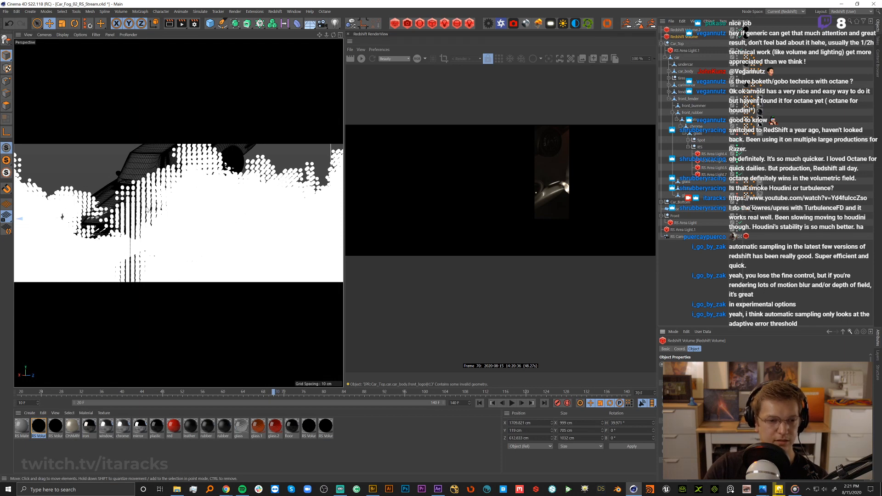
Leave the RS Camera view and examine the simulated fog volume around the cars from outside at frames 115 and 140.
{"action": "left_click", "coordinate": [741, 237]}
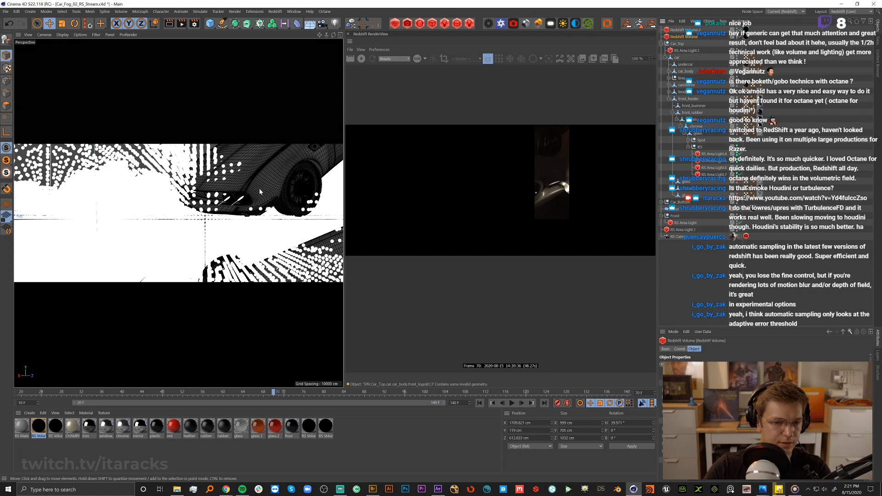
{"action": "scroll", "coordinate": [275, 184], "scroll_direction": "down", "scroll_amount": 8}
{"action": "left_click_drag", "start_coordinate": [274, 185], "coordinate": [183, 200], "text": "alt"}
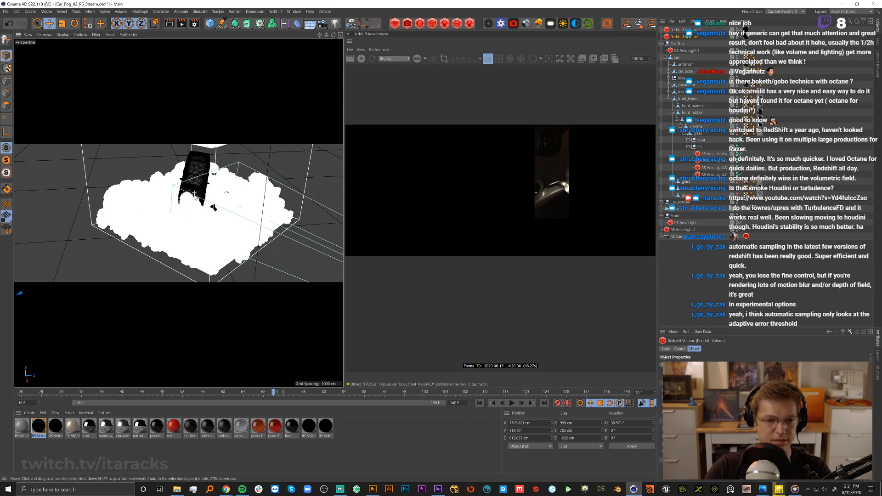
{"action": "left_click_drag", "start_coordinate": [195, 195], "coordinate": [221, 224], "text": "alt"}
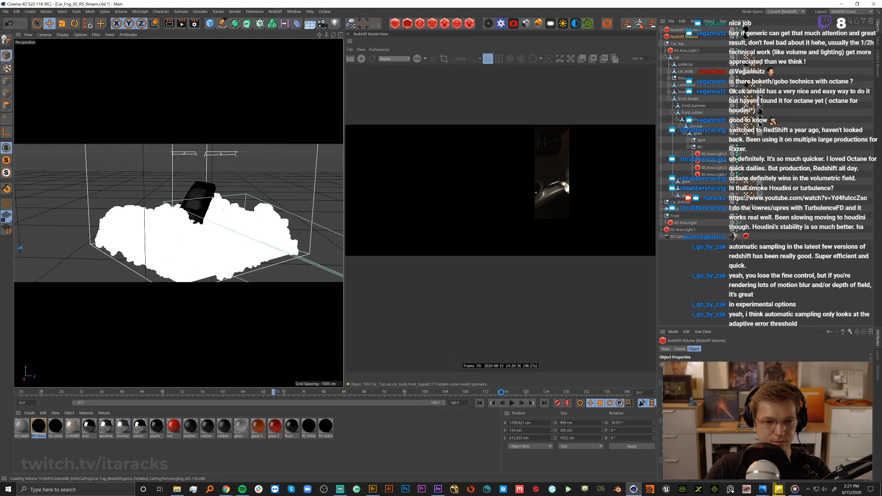
{"action": "left_click", "coordinate": [501, 392]}
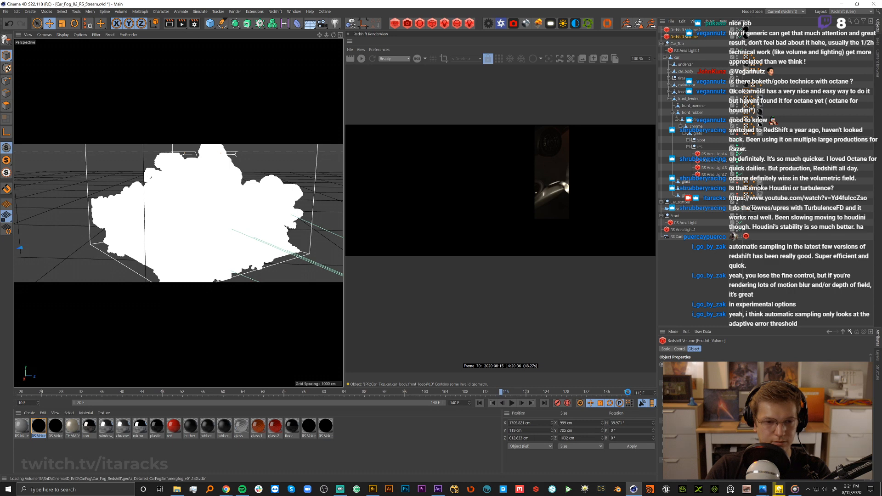
{"action": "mouse_move", "coordinate": [231, 206]}
{"action": "left_mouse_down", "text": "alt"}
{"action": "mouse_move", "coordinate": [204, 205]}
{"action": "mouse_move", "coordinate": [245, 213]}
{"action": "left_mouse_up", "text": "alt"}
{"action": "right_click_drag", "start_coordinate": [248, 215], "coordinate": [268, 212], "text": "alt"}
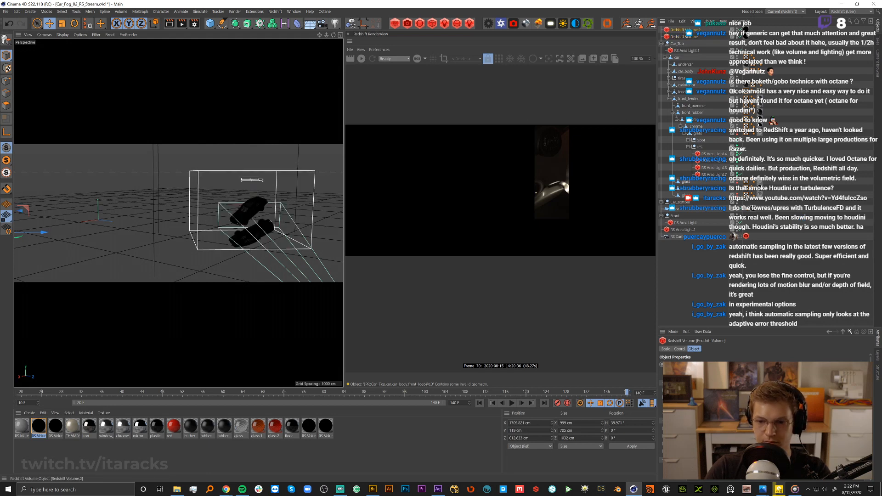
Select Redshift Volume.2 and examine its extent around the cars.
{"action": "left_click", "coordinate": [685, 30]}
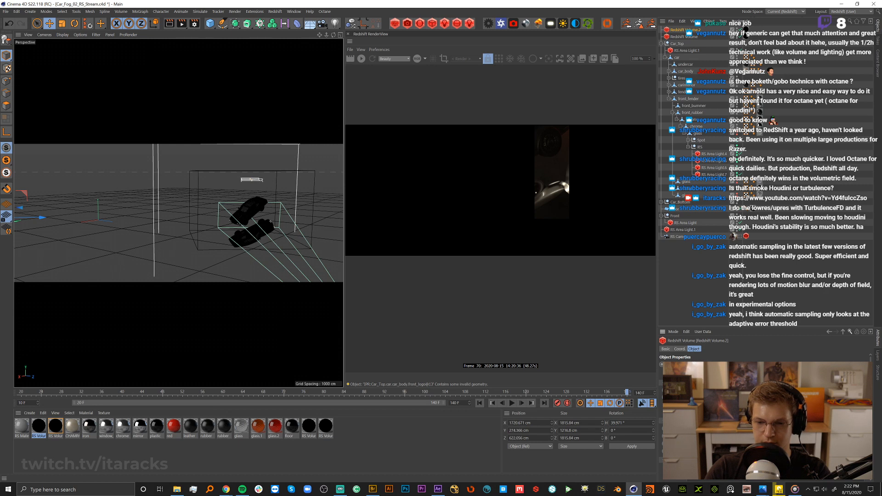
{"action": "scroll", "coordinate": [207, 226], "scroll_direction": "down", "scroll_amount": 5}
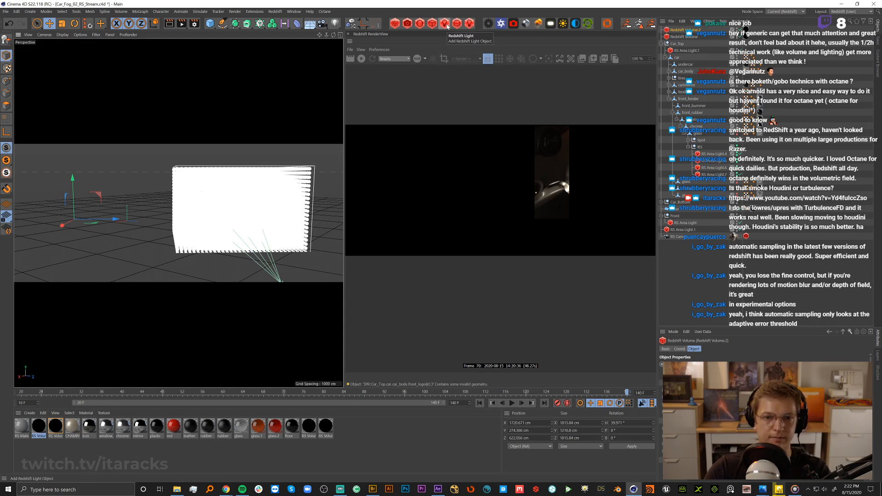
Add a Redshift Environment object to the scene and delete it again.
{"action": "key", "text": "shift+c"}
{"action": "type", "text": "envenv"}
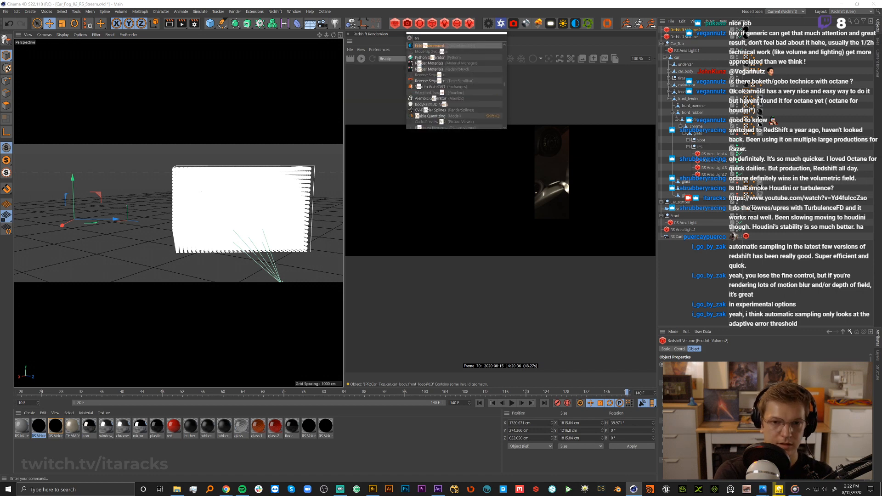
{"action": "key", "text": "Down"}
{"action": "key", "text": "Down"}
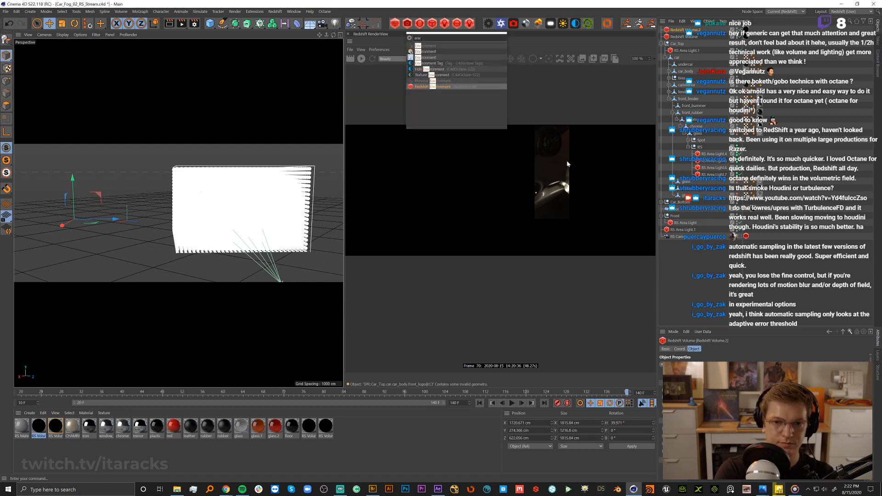
{"action": "key", "text": "Return"}
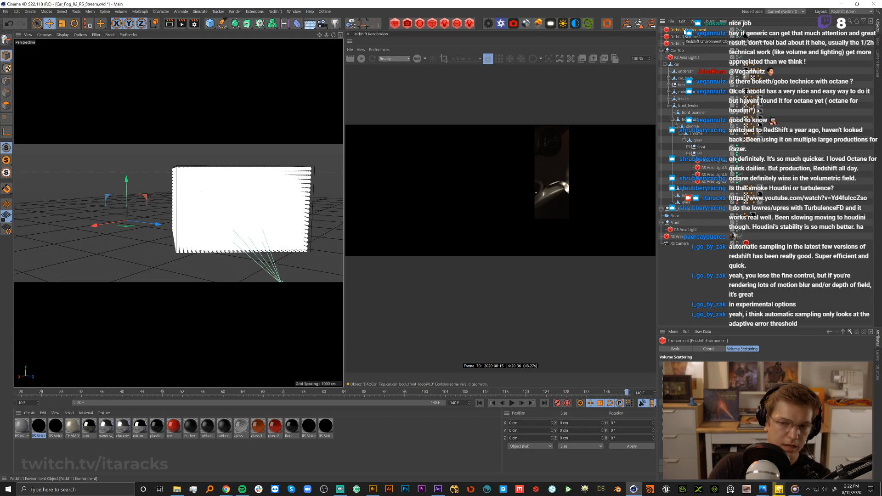
{"action": "key", "text": "Delete"}
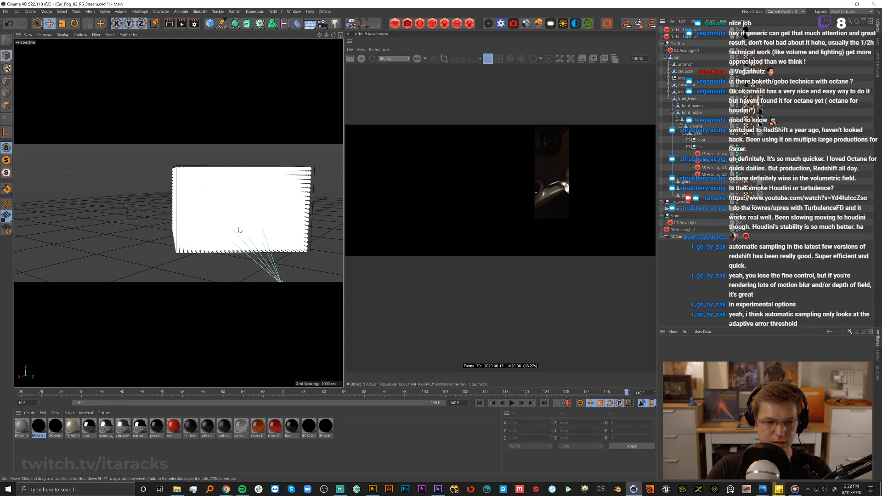
Examine the box-shaped Redshift Volume.2 from several angles and return to the RS Camera view.
{"action": "left_click_drag", "start_coordinate": [232, 222], "coordinate": [228, 193], "text": "alt"}
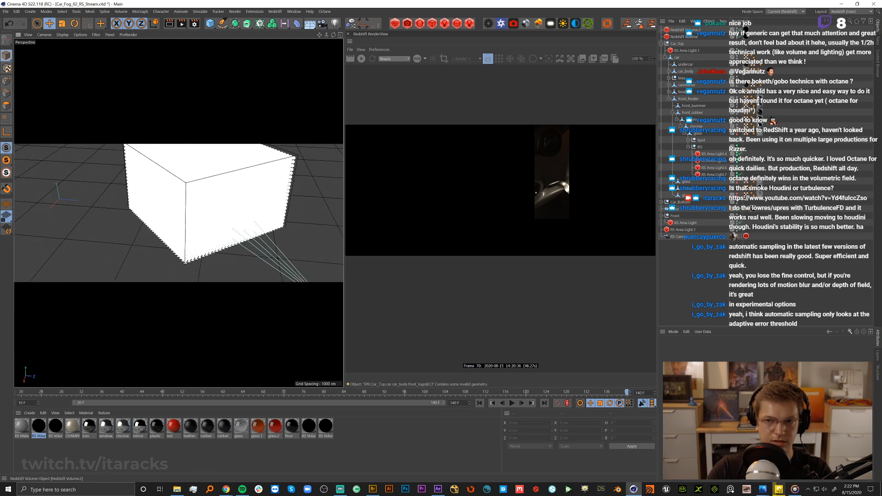
{"action": "left_click_drag", "start_coordinate": [227, 214], "coordinate": [203, 191], "text": "alt"}
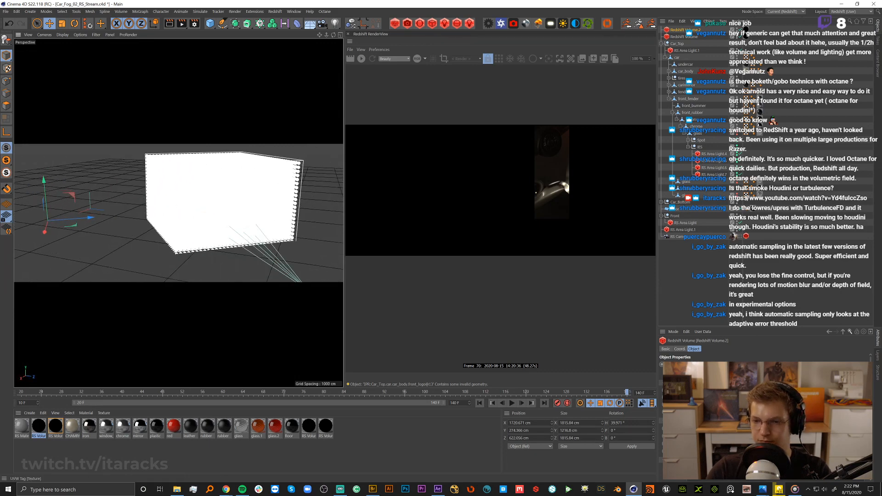
{"action": "left_click", "coordinate": [740, 238]}
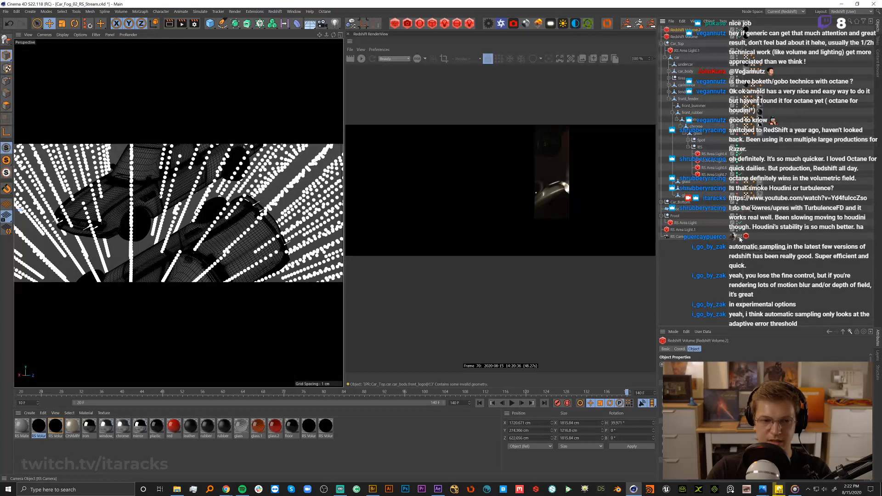
Switch to PotPlayer and scrub through the opening of the rendered fog car video.
{"action": "left_click", "coordinate": [779, 490]}
{"action": "left_click_drag", "start_coordinate": [296, 387], "coordinate": [139, 386]}
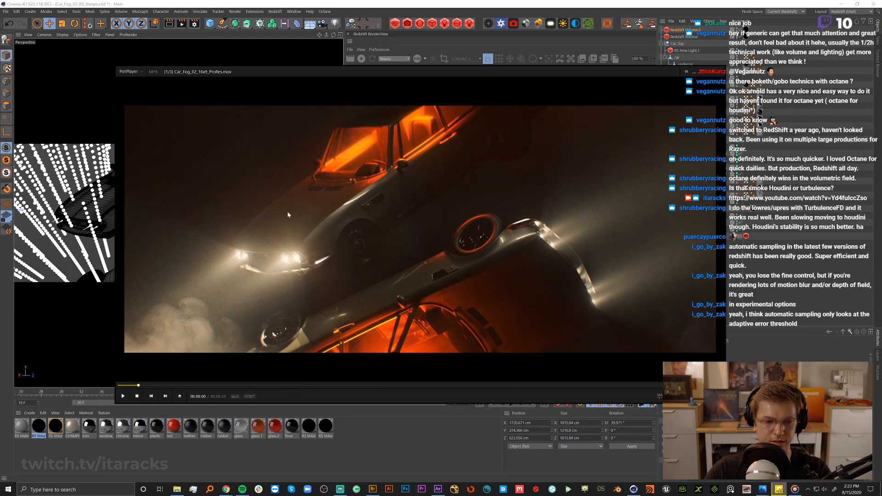
{"action": "left_click_drag", "start_coordinate": [142, 386], "coordinate": [165, 378]}
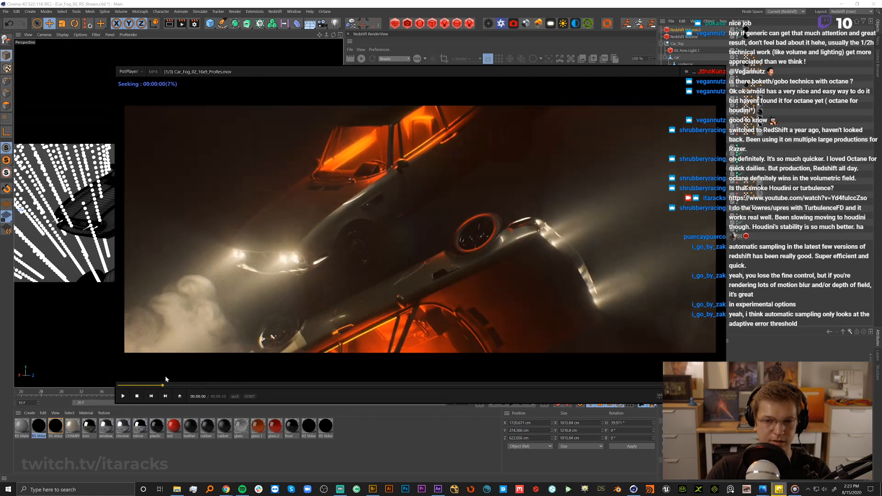
Switch back to Cinema 4D from the video, disable both Redshift Volumes and start the interactive render of the cars.
{"action": "left_click", "coordinate": [695, 72]}
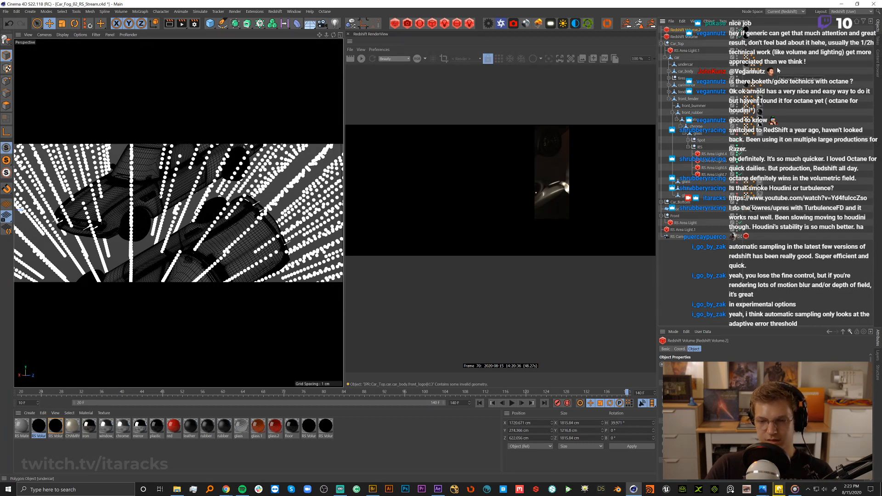
{"action": "left_click", "coordinate": [823, 115]}
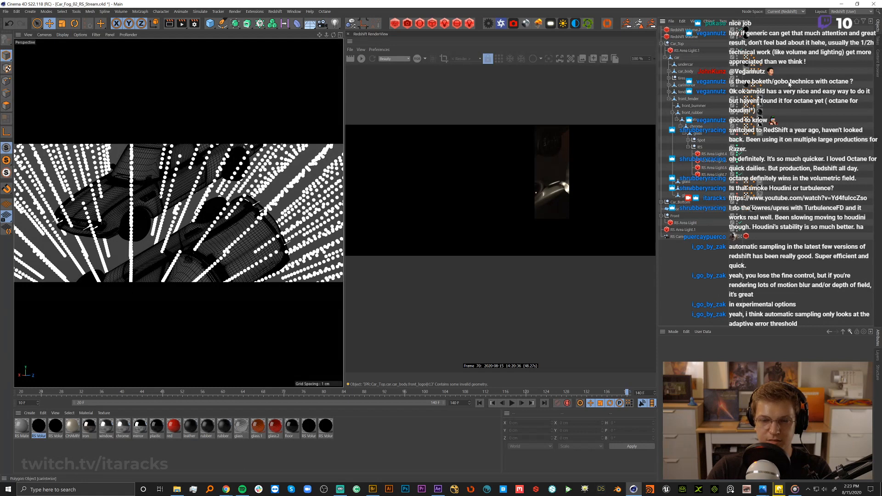
{"action": "left_click", "coordinate": [687, 30]}
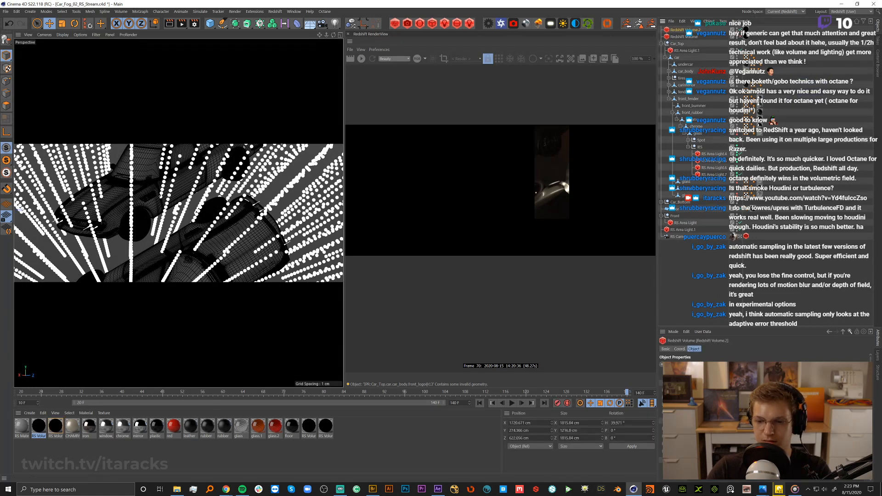
{"action": "left_click_drag", "start_coordinate": [813, 171], "coordinate": [840, 251]}
{"action": "left_click", "coordinate": [362, 59]}
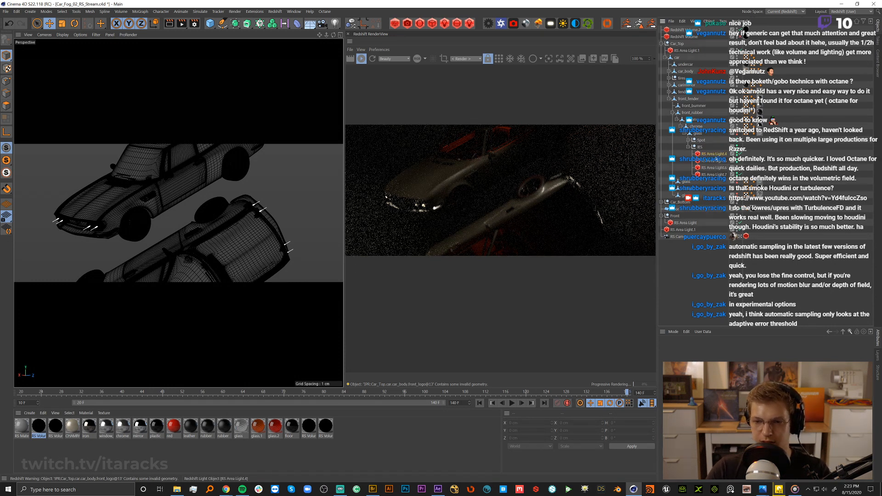
Examine the volume and ray settings of RS Area Light.4, and stop the interactive render.
{"action": "left_click", "coordinate": [719, 155]}
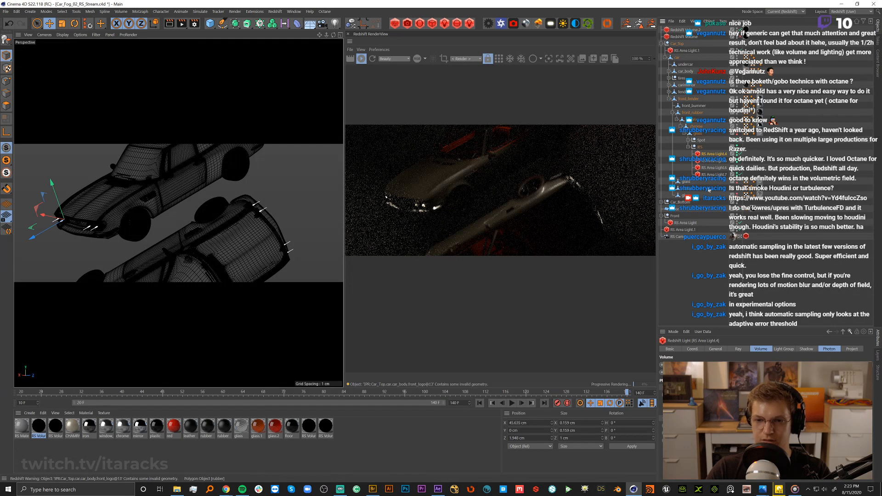
{"action": "left_click", "coordinate": [739, 349]}
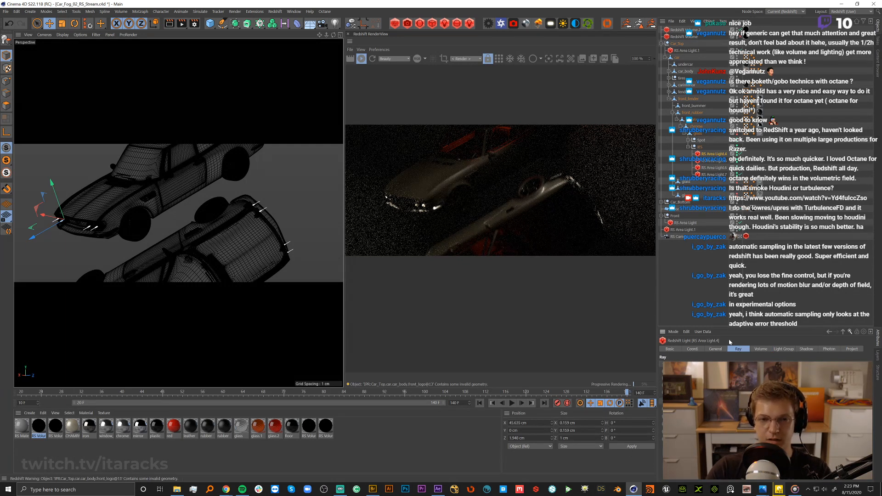
{"action": "left_click", "coordinate": [362, 59]}
{"action": "left_click", "coordinate": [178, 204]}
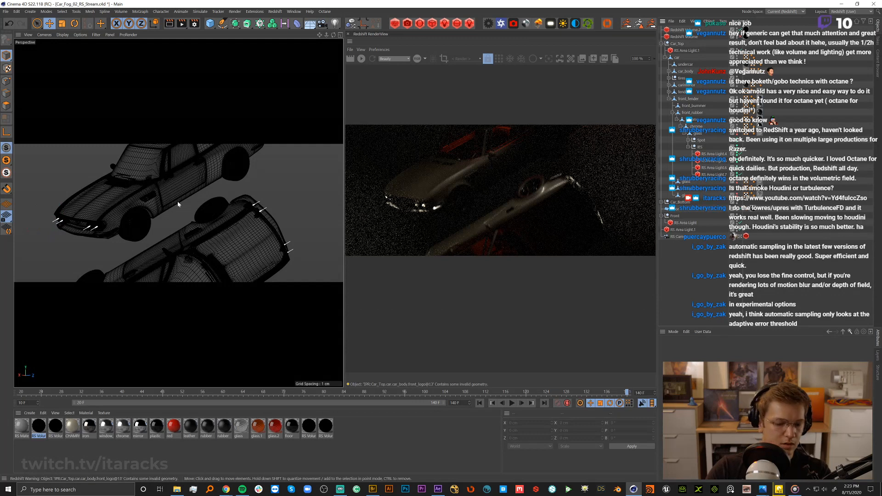
Create a new project, add a sphere at the origin and start the interactive render.
{"action": "key", "text": "ctrl+n"}
{"action": "left_click", "coordinate": [210, 23]}
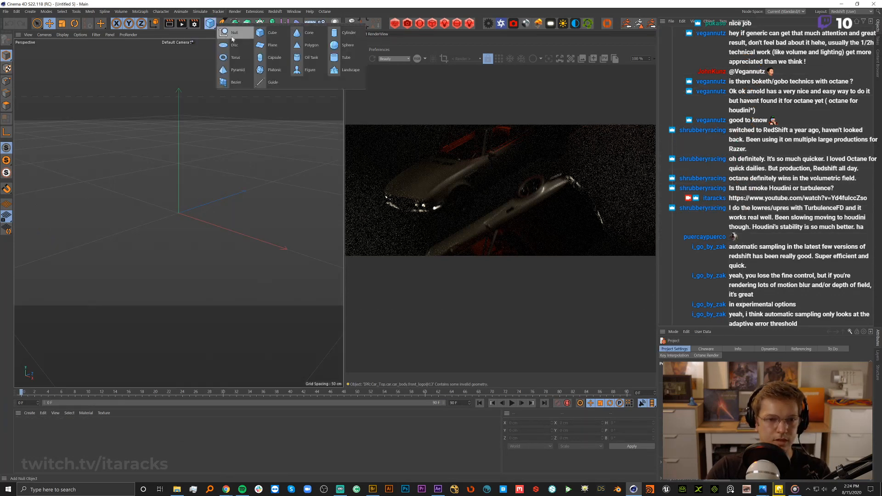
{"action": "left_click", "coordinate": [334, 45]}
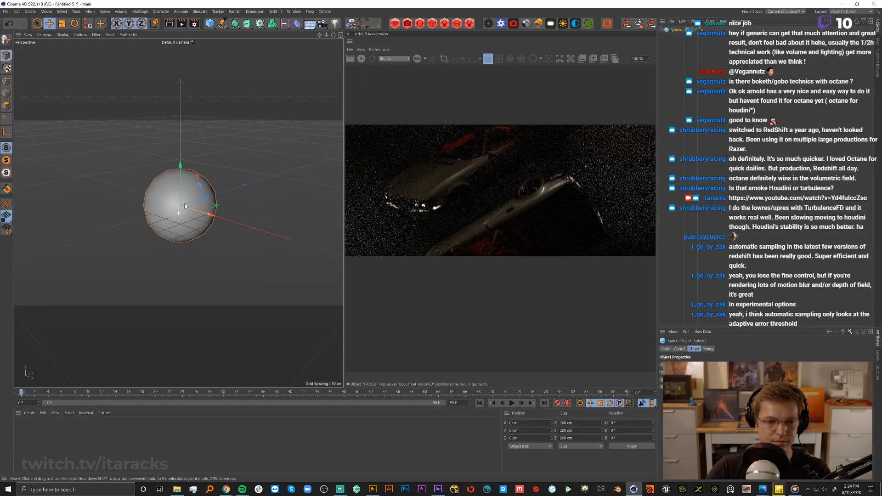
{"action": "left_click_drag", "start_coordinate": [185, 206], "coordinate": [186, 199], "text": "alt"}
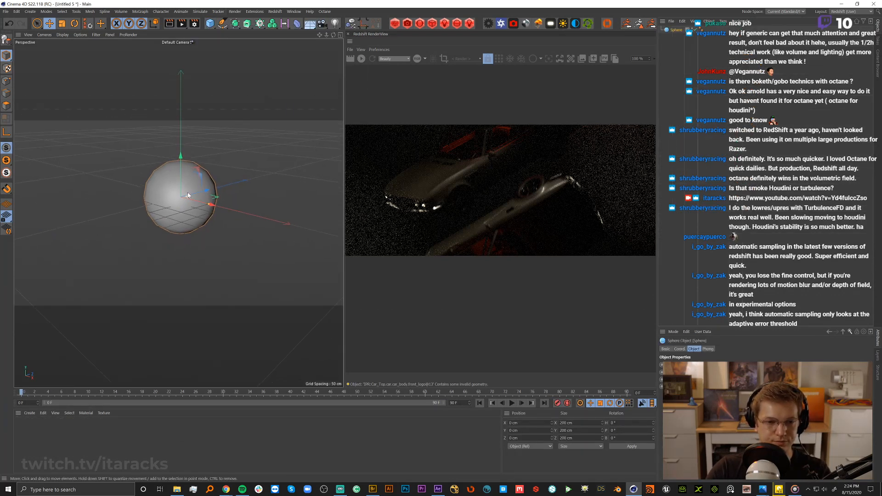
{"action": "left_click", "coordinate": [362, 59]}
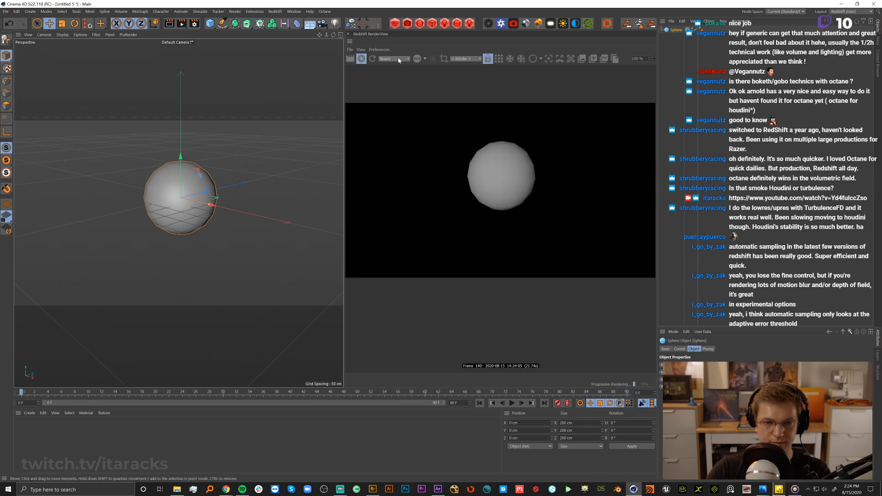
Set the new project's renderer to Redshift in the render settings.
{"action": "left_click", "coordinate": [195, 23]}
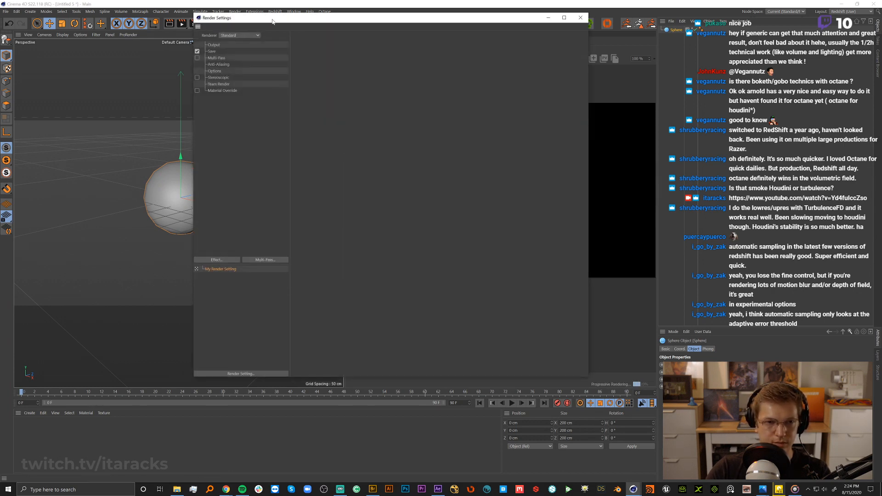
{"action": "left_click", "coordinate": [239, 35]}
{"action": "left_click", "coordinate": [237, 71]}
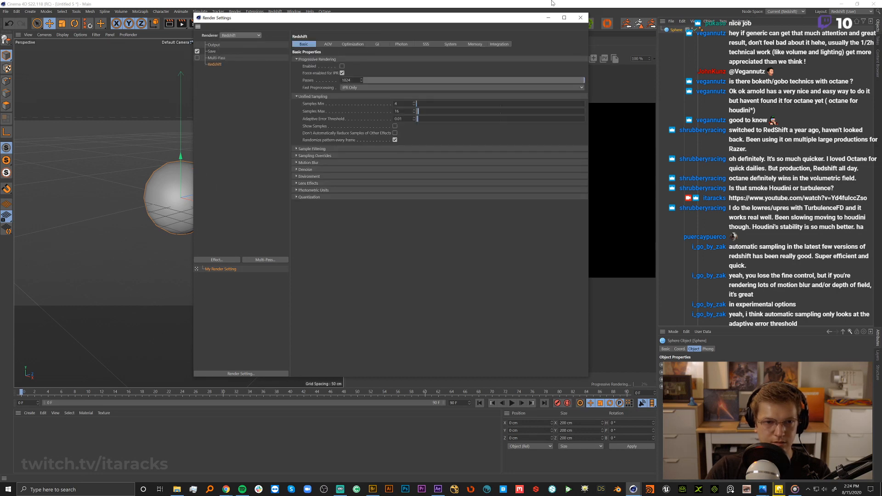
{"action": "left_click", "coordinate": [581, 19]}
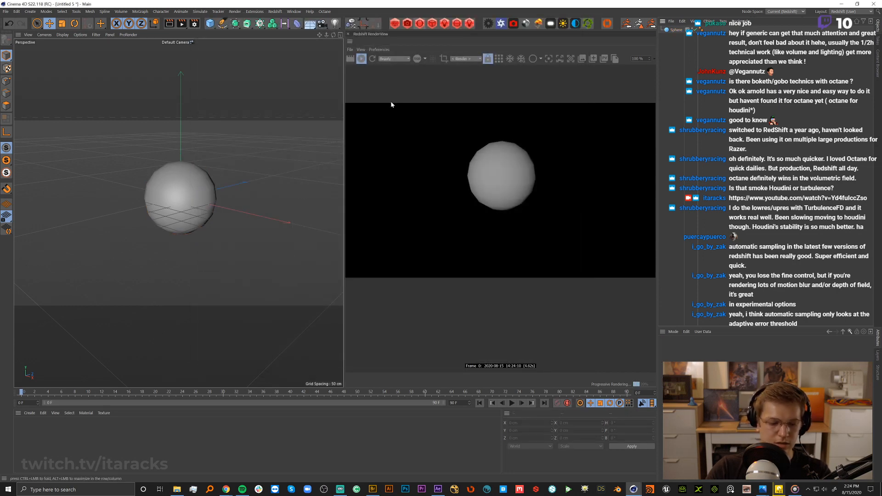
{"action": "key", "text": "shift+c"}
{"action": "type", "text": "env"}
{"action": "left_click", "coordinate": [570, 91]}
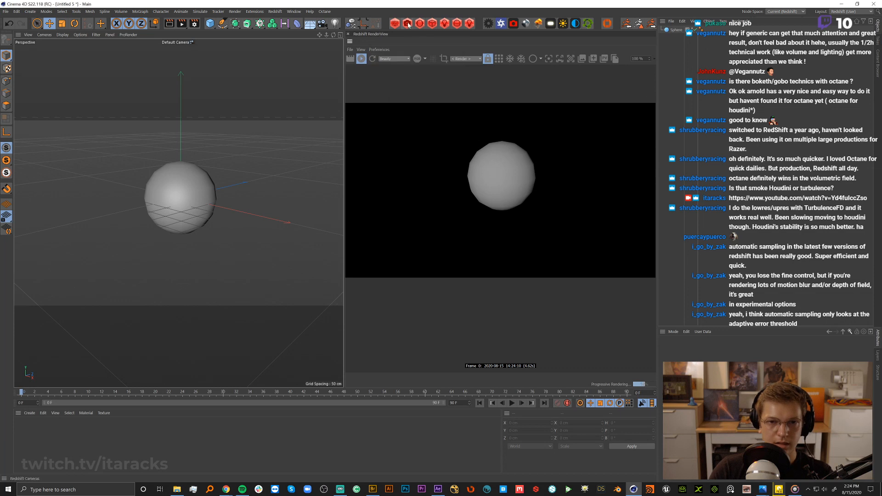
Create a Redshift material, add a Redshift Light and raise it to about 169 cm above the origin.
{"action": "left_click", "coordinate": [418, 24]}
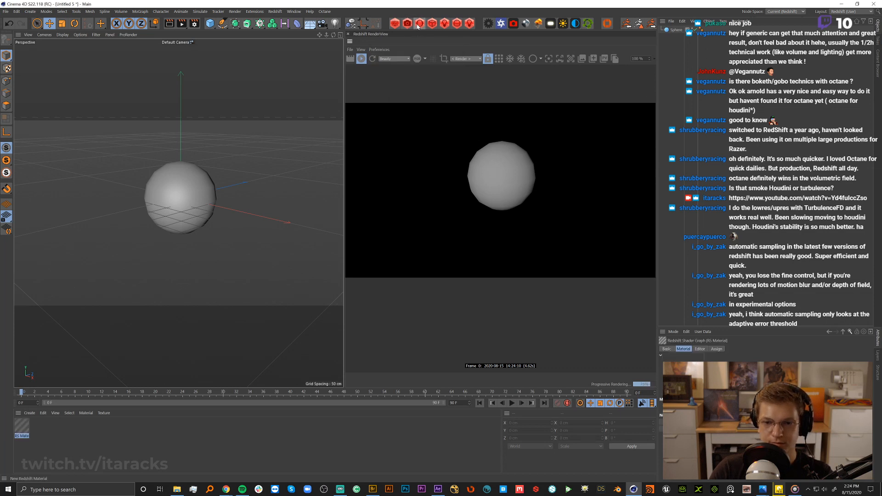
{"action": "left_click", "coordinate": [445, 23]}
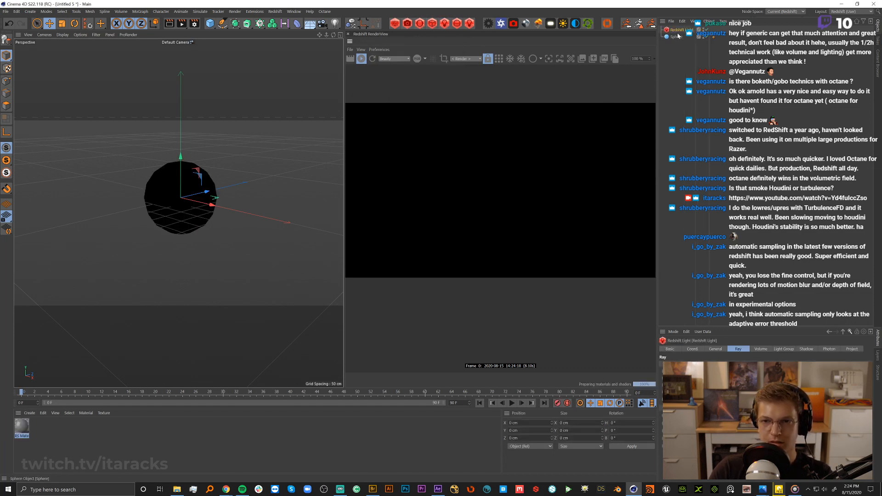
{"action": "left_click_drag", "start_coordinate": [180, 158], "coordinate": [180, 87]}
Change the Redshift Light to a spot light and place it beside the sphere, at about 74 cm height, aimed at it.
{"action": "left_click", "coordinate": [716, 349]}
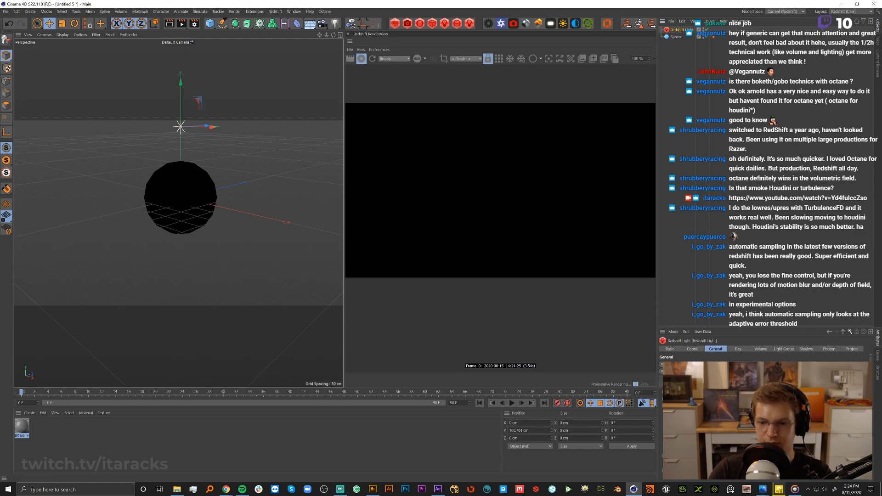
{"action": "scroll", "coordinate": [745, 414], "scroll_direction": "down", "scroll_amount": 5}
{"action": "left_click_drag", "start_coordinate": [754, 409], "coordinate": [874, 409]}
{"action": "left_click_drag", "start_coordinate": [181, 192], "coordinate": [226, 211], "text": "alt"}
{"action": "right_click_drag", "start_coordinate": [226, 211], "coordinate": [157, 189], "text": "alt"}
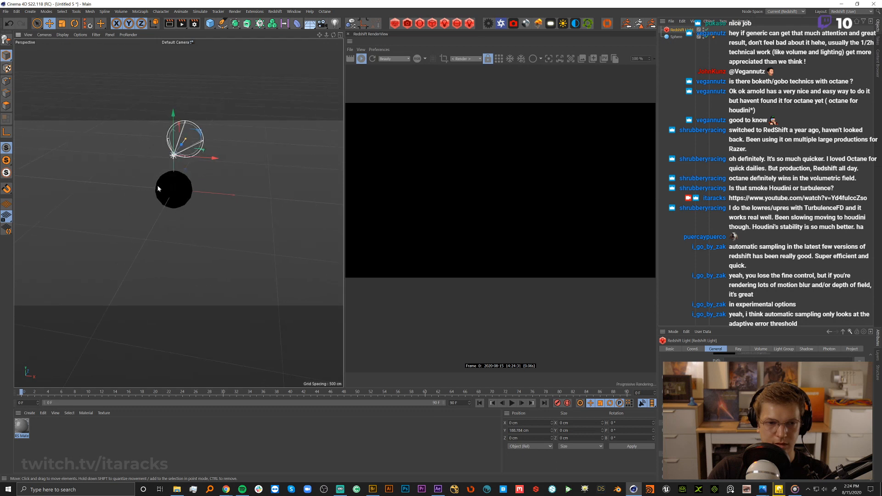
{"action": "left_click_drag", "start_coordinate": [181, 143], "coordinate": [92, 173]}
Add a Redshift Environment object to the test scene.
{"action": "left_click", "coordinate": [811, 126]}
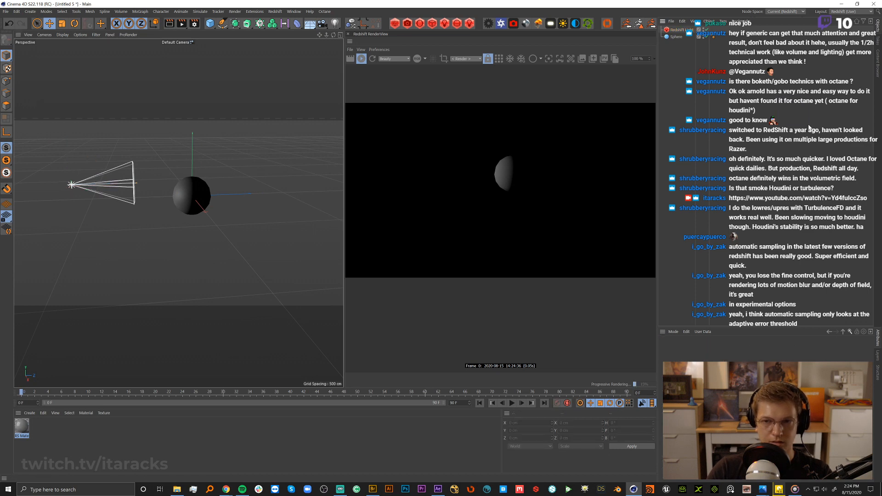
{"action": "key", "text": "shift+c"}
{"action": "type", "text": "env"}
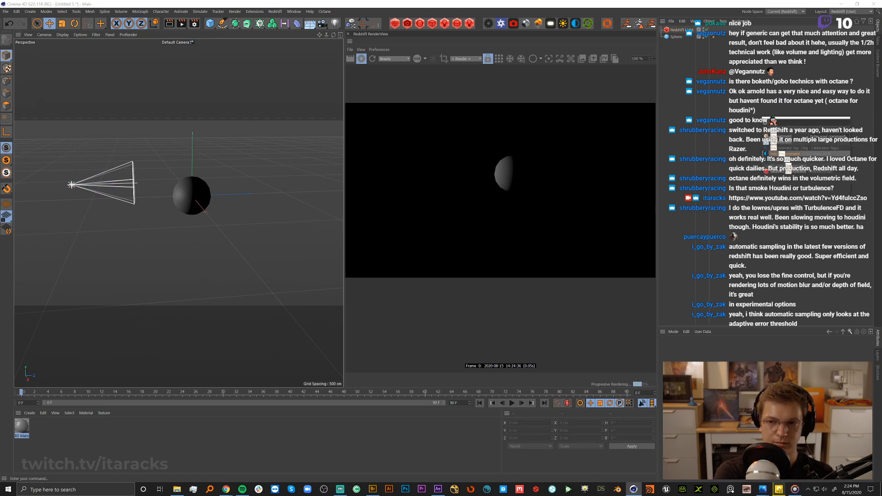
{"action": "left_click", "coordinate": [790, 172]}
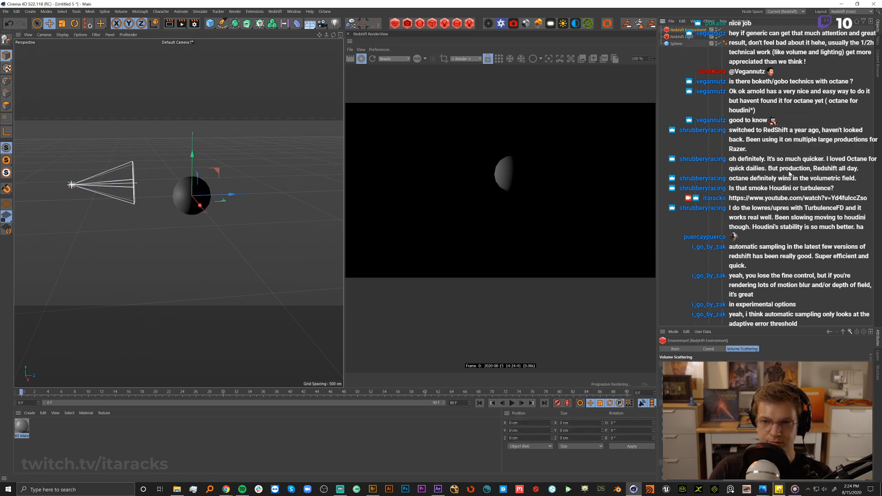
Raise the Redshift Light's volume contribution so its beam scatters in the fog, and check the beam from several angles.
{"action": "left_click", "coordinate": [682, 37]}
{"action": "left_click", "coordinate": [762, 350]}
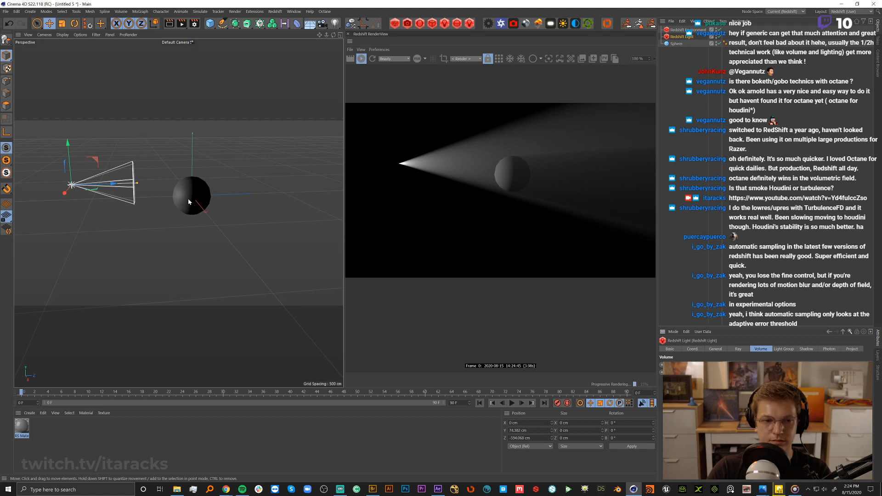
{"action": "left_click_drag", "start_coordinate": [188, 199], "coordinate": [187, 244], "text": "alt"}
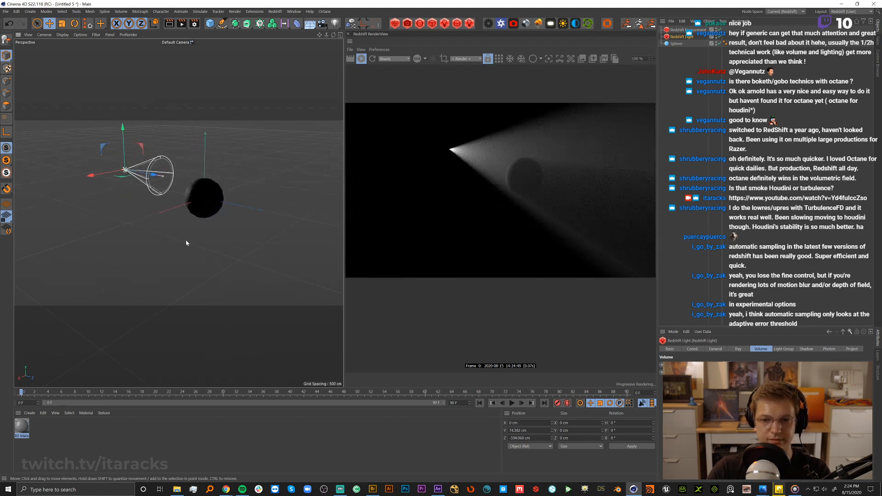
{"action": "left_click_drag", "start_coordinate": [196, 201], "coordinate": [240, 198], "text": "alt"}
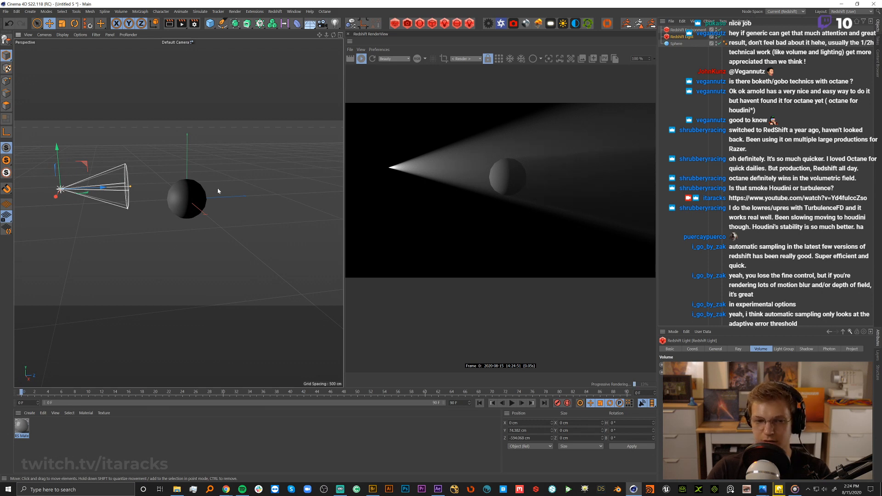
Lower the sphere to about -55 cm in Y so it sits in the lower part of the light beam.
{"action": "left_click", "coordinate": [191, 198]}
{"action": "left_click_drag", "start_coordinate": [187, 149], "coordinate": [187, 176]}
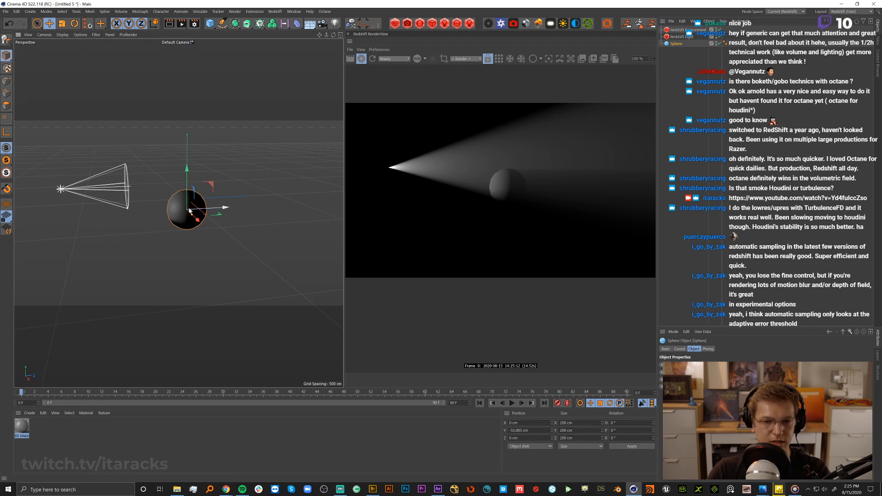
{"action": "left_click_drag", "start_coordinate": [195, 209], "coordinate": [215, 213], "text": "alt"}
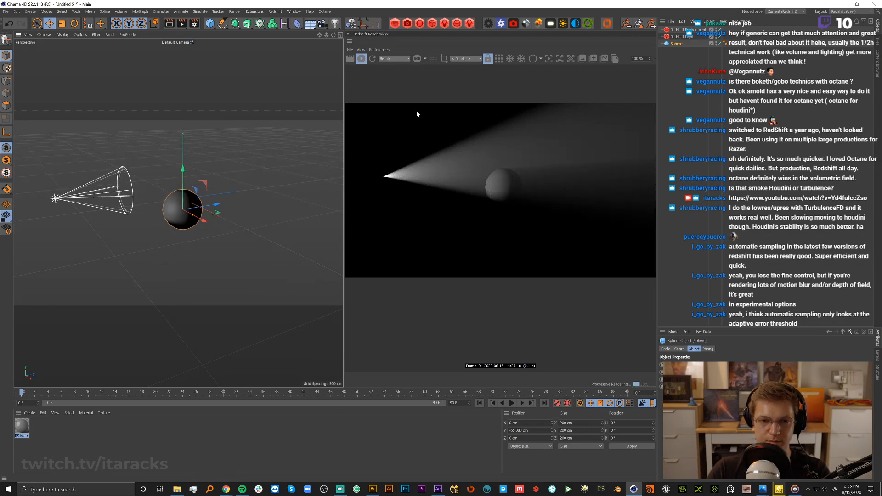
Vary the spot light's cone angle, opening it into a nearly flat, fully wide cone, and restore the narrow cone.
{"action": "left_click", "coordinate": [682, 36]}
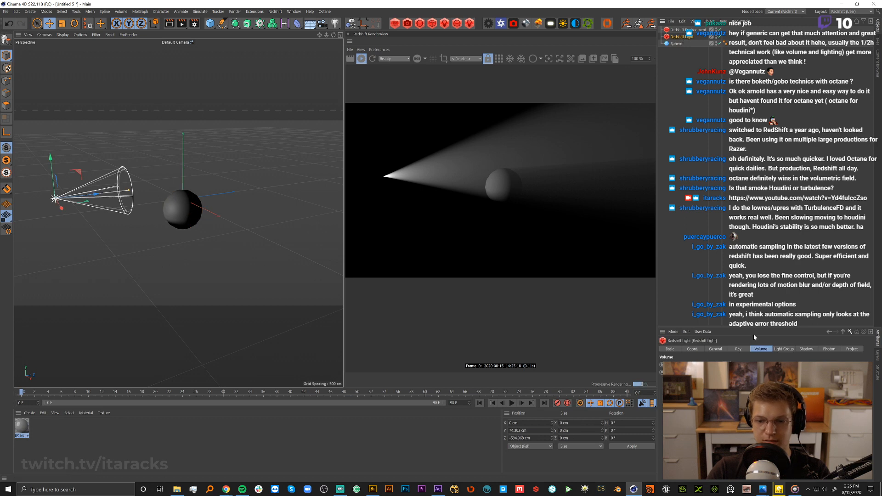
{"action": "left_click", "coordinate": [738, 350]}
{"action": "left_click", "coordinate": [722, 350]}
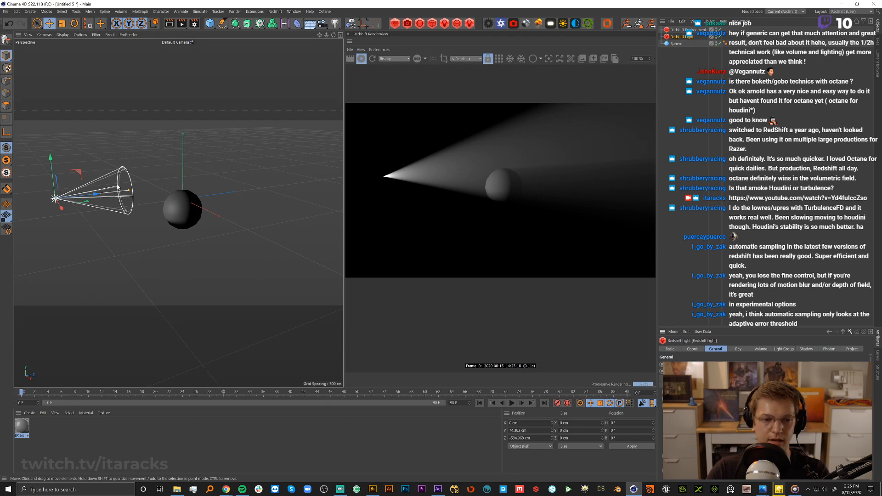
{"action": "mouse_move", "coordinate": [183, 206]}
{"action": "left_mouse_down", "text": "alt"}
{"action": "mouse_move", "coordinate": [250, 206]}
{"action": "mouse_move", "coordinate": [193, 204]}
{"action": "left_mouse_up", "text": "alt"}
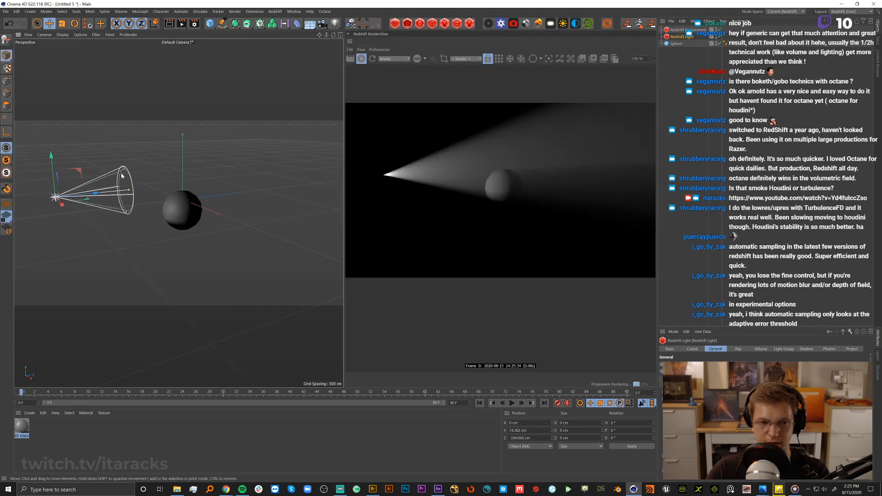
{"action": "mouse_move", "coordinate": [130, 194]}
{"action": "left_mouse_down"}
{"action": "mouse_move", "coordinate": [333, 195]}
{"action": "mouse_move", "coordinate": [122, 194]}
{"action": "left_mouse_up"}
{"action": "scroll", "coordinate": [749, 428], "scroll_direction": "down", "scroll_amount": 5}
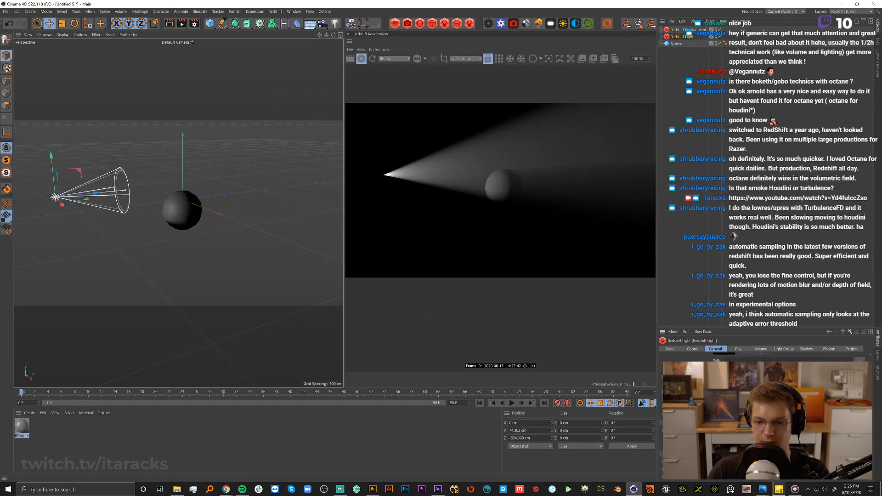
{"action": "left_click_drag", "start_coordinate": [754, 431], "coordinate": [827, 430]}
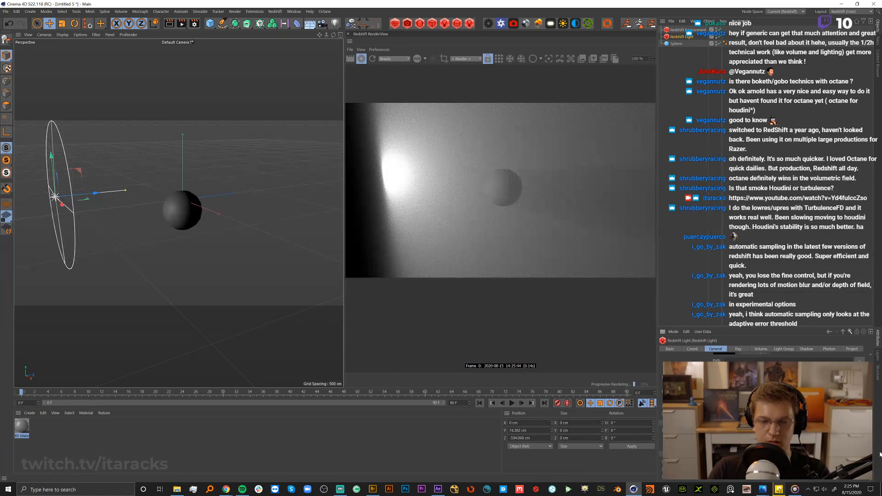
{"action": "mouse_move", "coordinate": [184, 207]}
{"action": "left_mouse_down", "text": "alt"}
{"action": "mouse_move", "coordinate": [156, 197]}
{"action": "mouse_move", "coordinate": [224, 197]}
{"action": "mouse_move", "coordinate": [193, 197]}
{"action": "left_mouse_up", "text": "alt"}
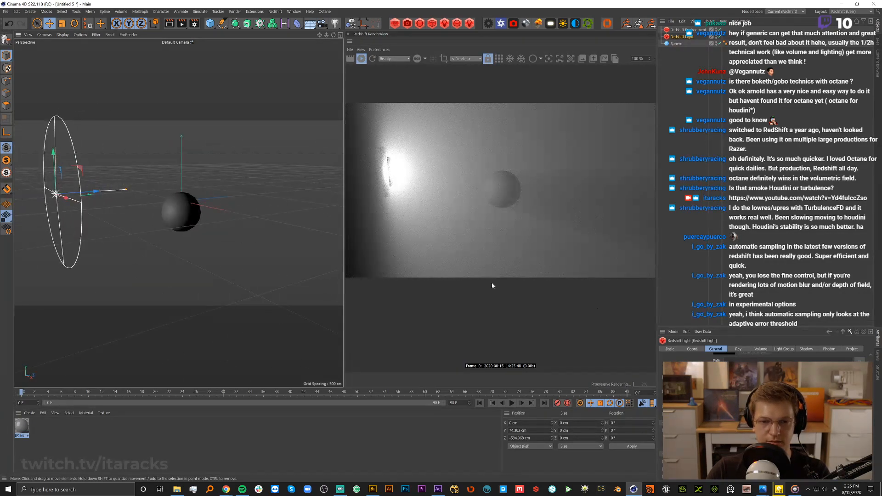
{"action": "left_click_drag", "start_coordinate": [827, 430], "coordinate": [758, 431]}
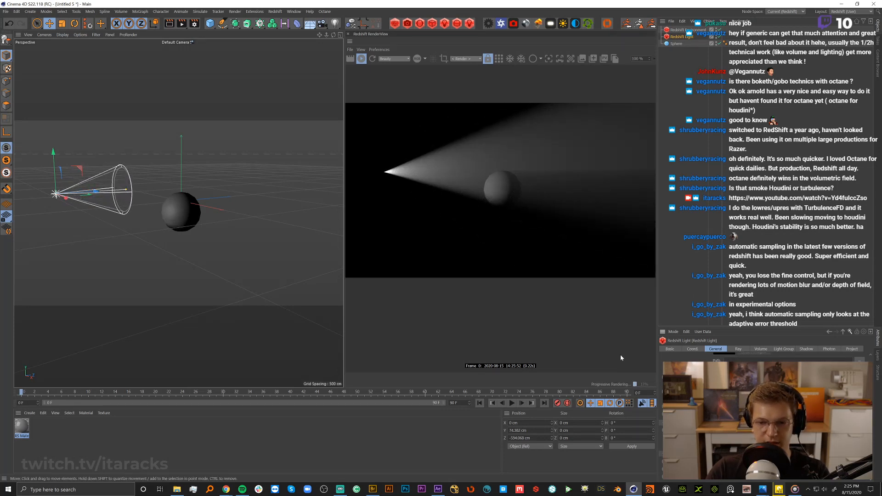
Reduce the Redshift Light's ray contribution so it no longer lights the sphere's surface while keeping the volumetric beam.
{"action": "left_click", "coordinate": [739, 349]}
{"action": "left_click_drag", "start_coordinate": [799, 372], "coordinate": [717, 372]}
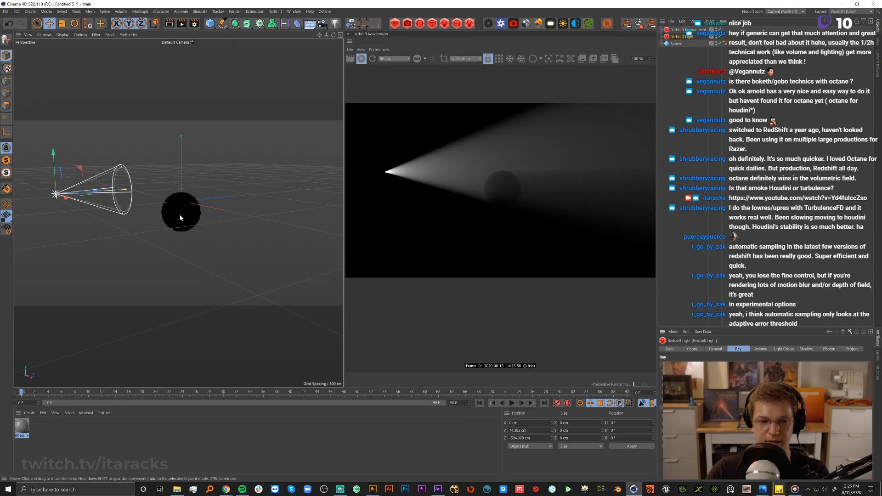
Change the Redshift Light from a spot light to an area light.
{"action": "left_click_drag", "start_coordinate": [207, 216], "coordinate": [199, 217], "text": "alt"}
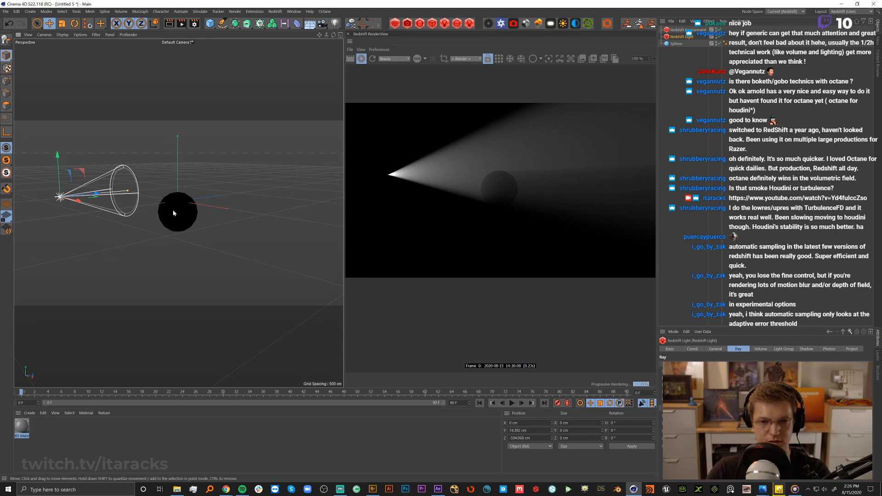
{"action": "left_click", "coordinate": [762, 350]}
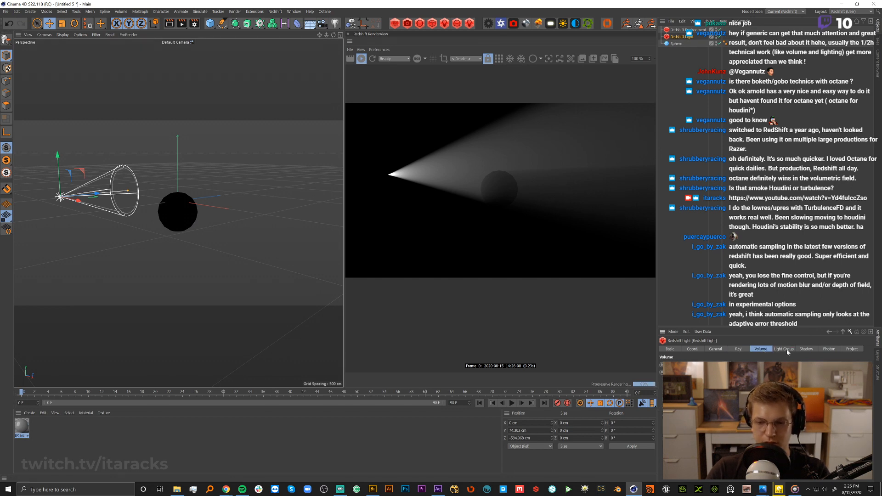
{"action": "left_click", "coordinate": [739, 349]}
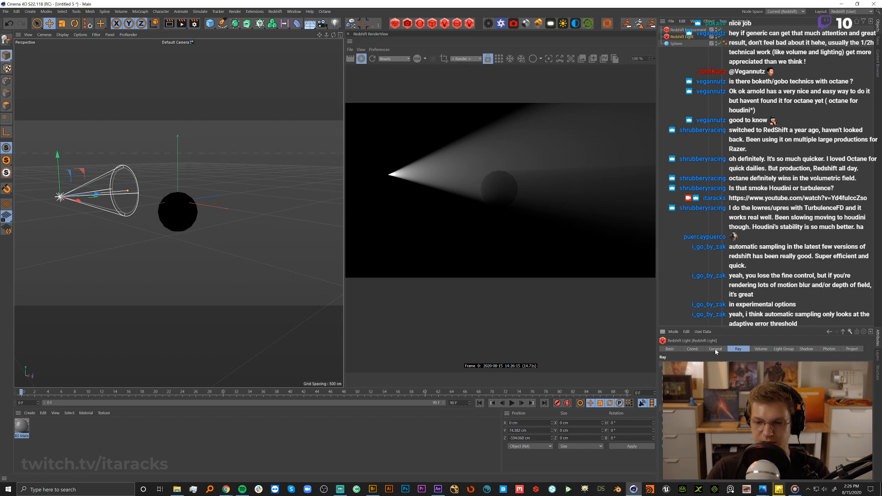
{"action": "left_click", "coordinate": [716, 350]}
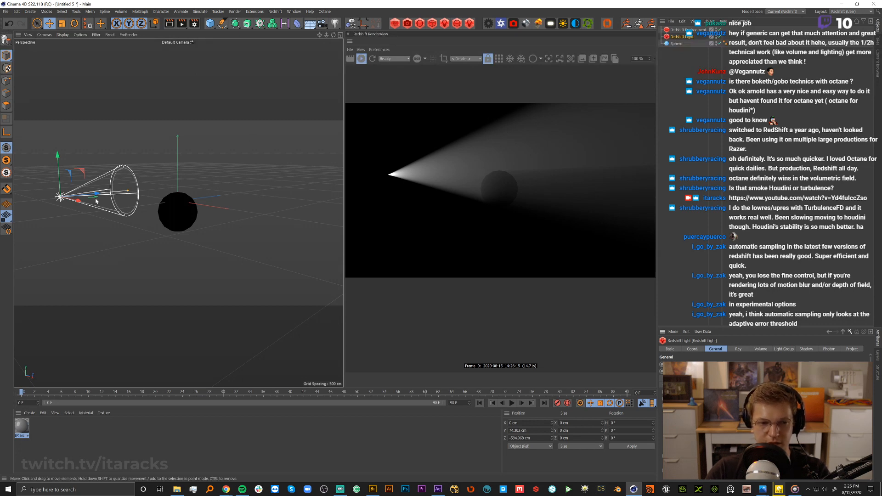
{"action": "left_click", "coordinate": [731, 390]}
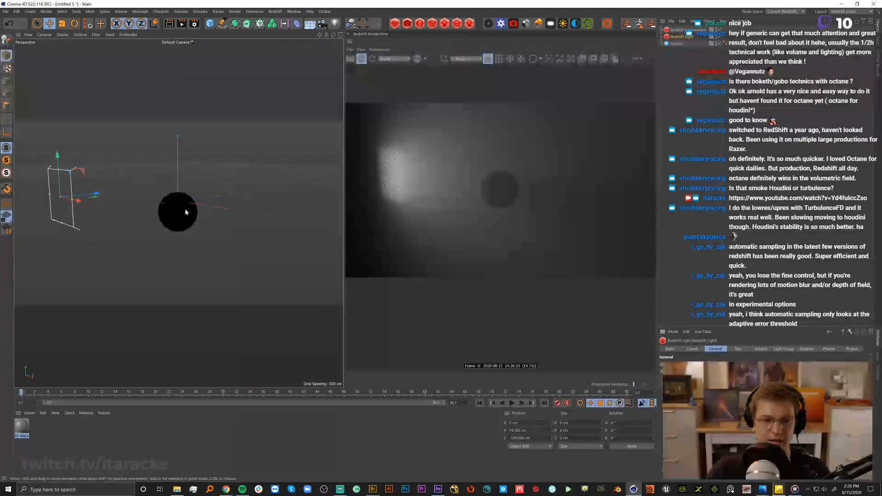
Reshape the area light in the viewport into a long, low strip and check its glow from another angle.
{"action": "left_click_drag", "start_coordinate": [185, 209], "coordinate": [137, 210], "text": "alt"}
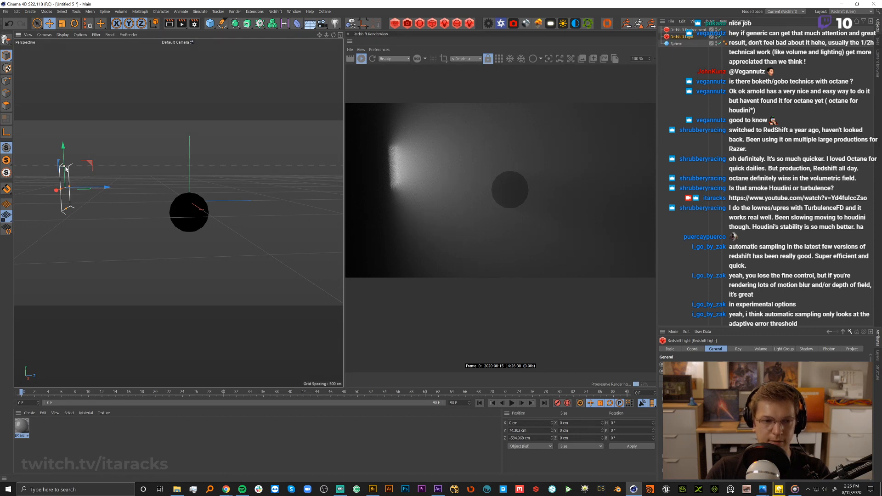
{"action": "left_click_drag", "start_coordinate": [67, 167], "coordinate": [85, 181]}
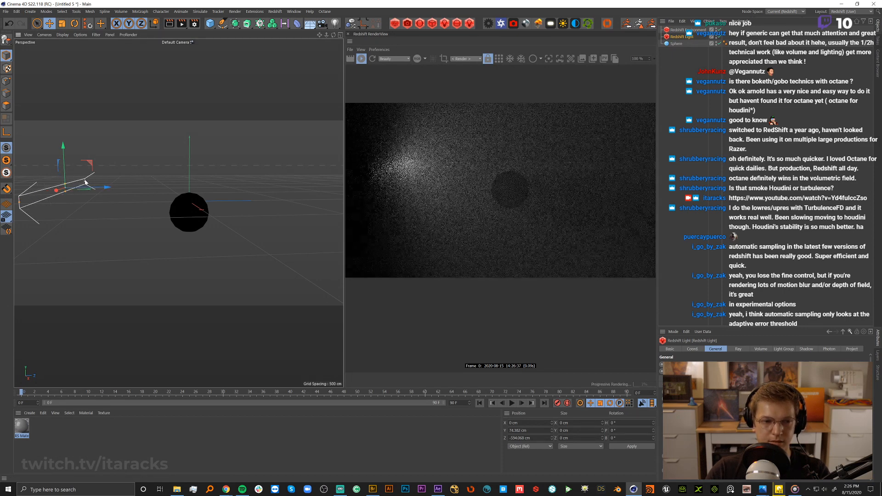
{"action": "left_click_drag", "start_coordinate": [224, 221], "coordinate": [215, 209], "text": "alt"}
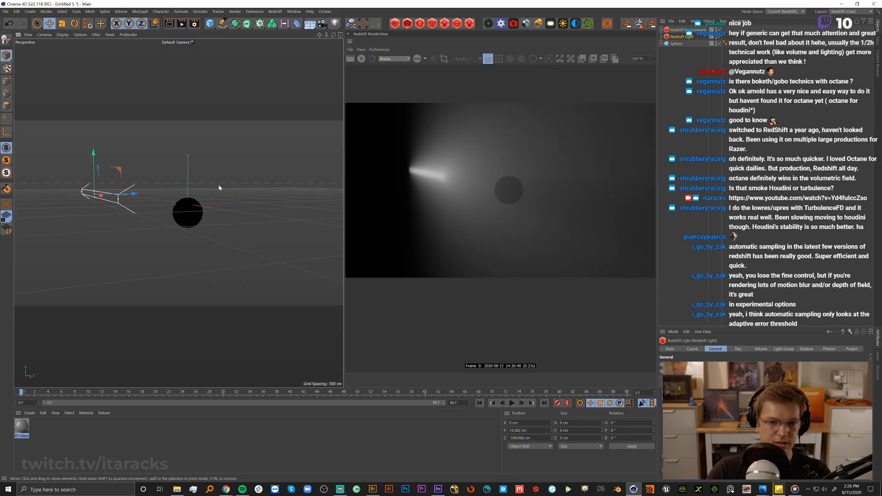
Copy RS Area Light.4 from the Car_Fog_02_RS_Stream.c4d project and paste it into the Untitled 5 project.
{"action": "left_click", "coordinate": [833, 165]}
{"action": "key", "text": "v"}
{"action": "mouse_move", "coordinate": [222, 191]}
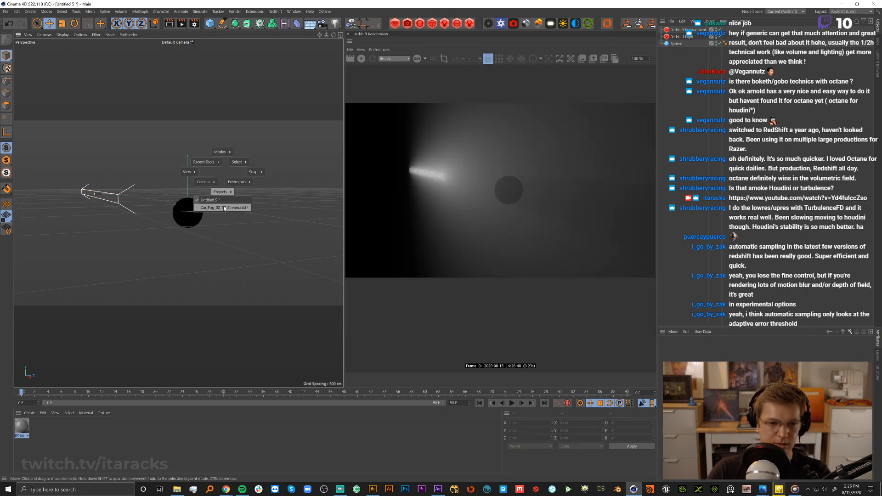
{"action": "left_click", "coordinate": [225, 208]}
{"action": "left_click", "coordinate": [715, 155]}
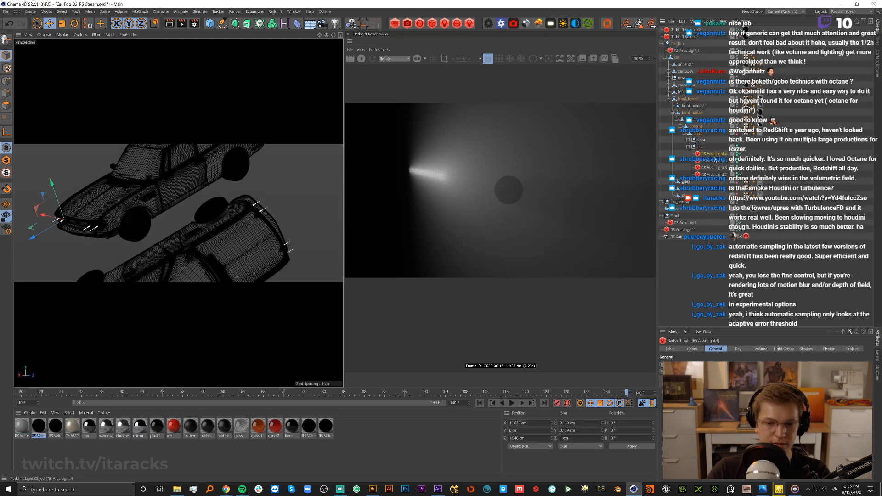
{"action": "key", "text": "v"}
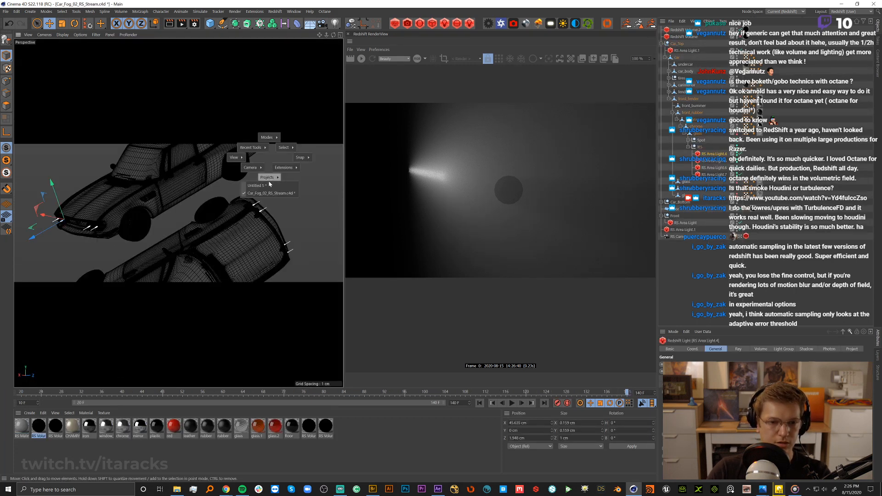
{"action": "left_click", "coordinate": [270, 186]}
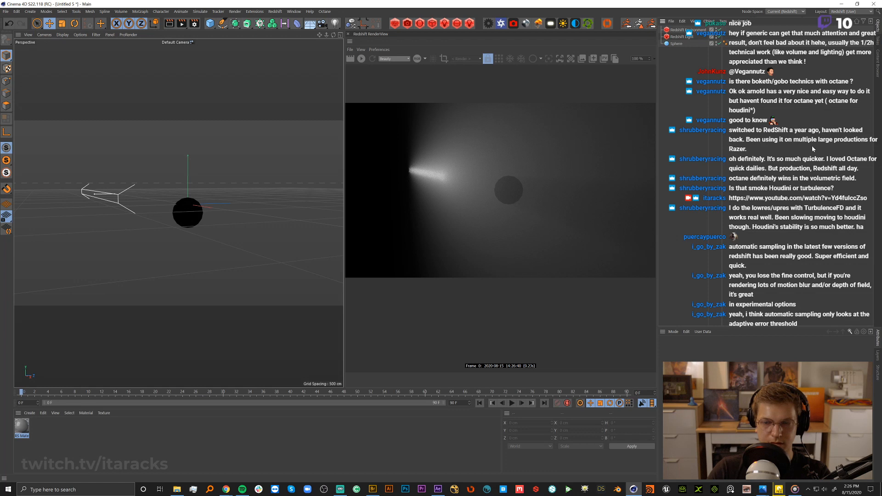
{"action": "key", "text": "ctrl+v"}
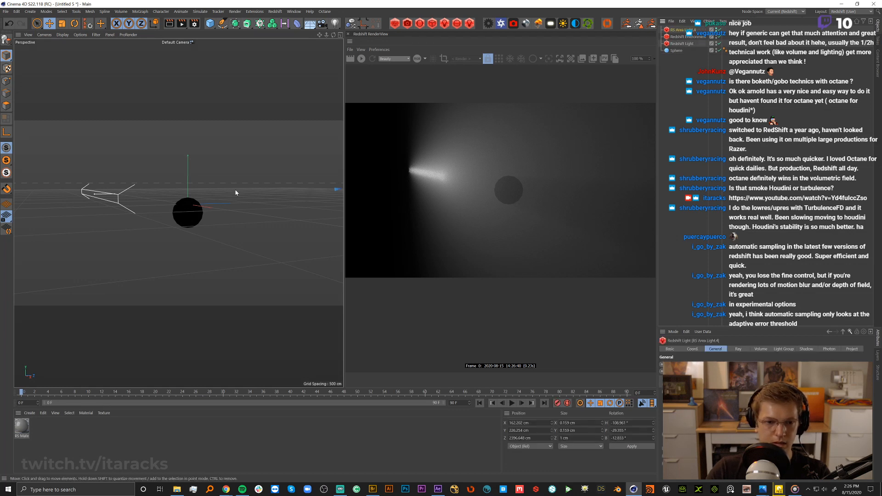
Set the pasted RS Area Light.4's X, Y and Z position to 0 cm.
{"action": "middle_click", "coordinate": [234, 221]}
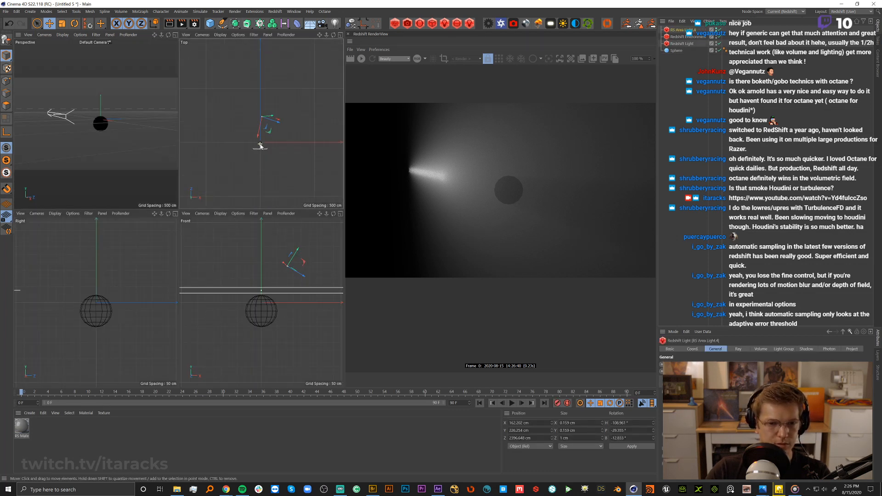
{"action": "left_click", "coordinate": [692, 349]}
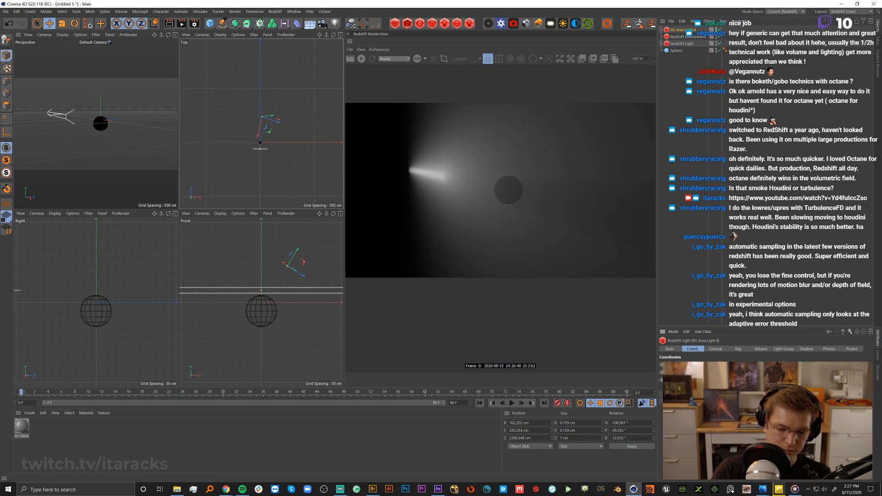
{"action": "type", "text": "0"}
{"action": "key", "text": "Tab"}
{"action": "type", "text": "0"}
{"action": "key", "text": "Tab"}
{"action": "type", "text": "0"}
{"action": "key", "text": "Return"}
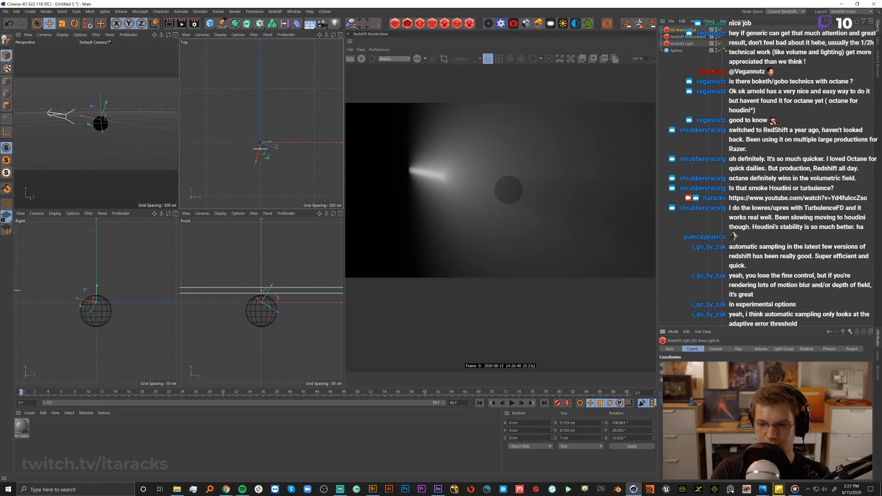
Set all three rotation values of RS Area Light.4 to 0°.
{"action": "type", "text": "0"}
{"action": "key", "text": "Tab"}
{"action": "type", "text": "0"}
{"action": "key", "text": "Tab"}
{"action": "type", "text": "0"}
{"action": "key", "text": "Return"}
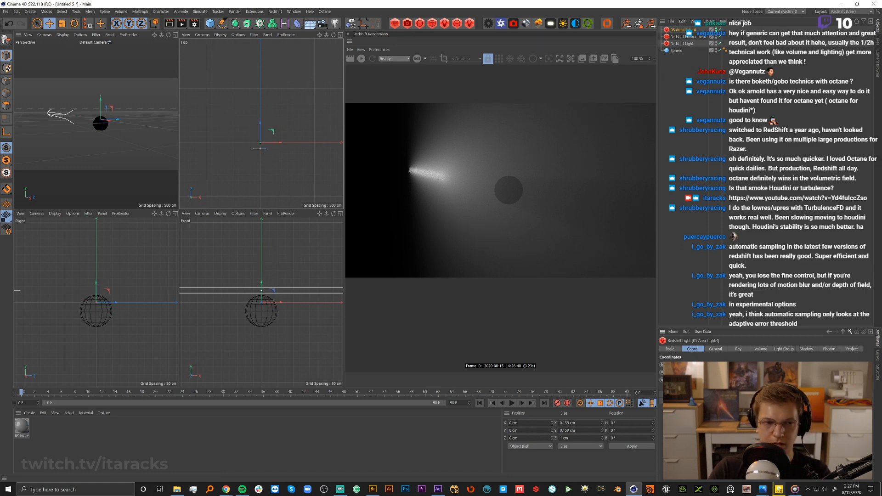
Move RS Area Light.4 back along Z to about -630 cm, in front of the sphere, and restart the live render.
{"action": "left_click", "coordinate": [175, 35]}
{"action": "left_click_drag", "start_coordinate": [219, 204], "coordinate": [120, 210]}
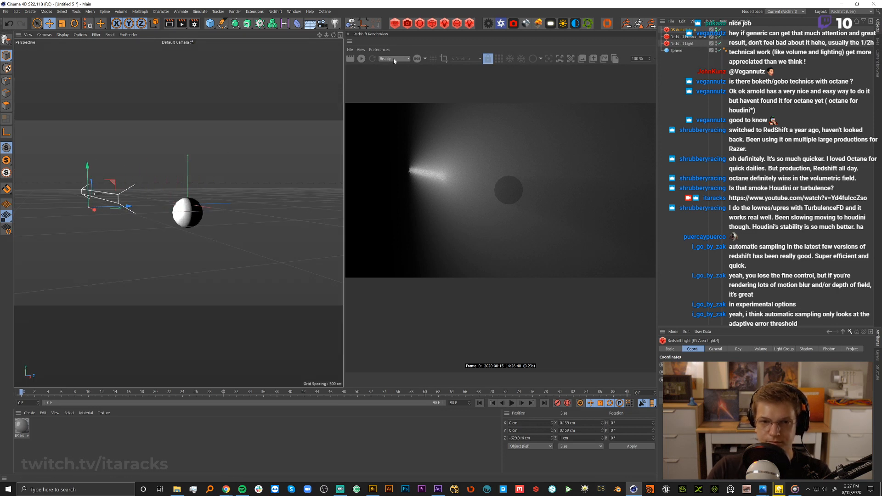
{"action": "left_click", "coordinate": [361, 59]}
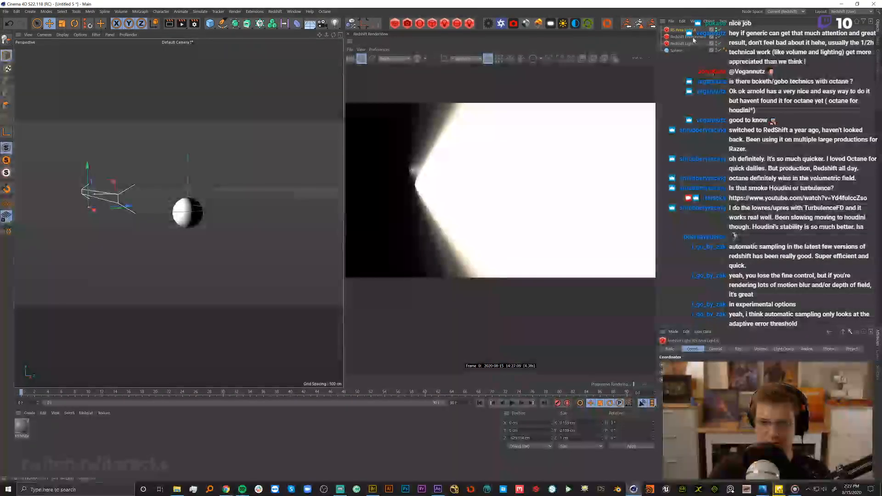
Lower RS Area Light.4's brightness until its beam is no longer overexposed, and disable the original Redshift Light.
{"action": "left_click", "coordinate": [693, 37]}
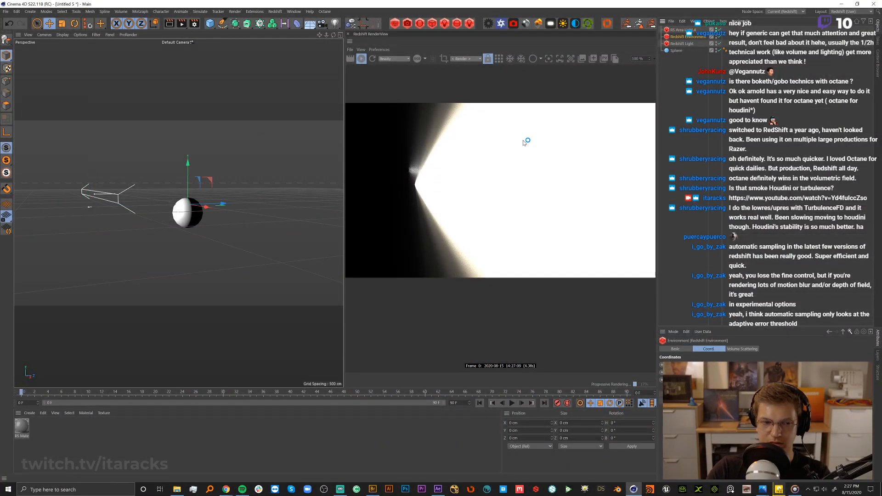
{"action": "left_click", "coordinate": [680, 31]}
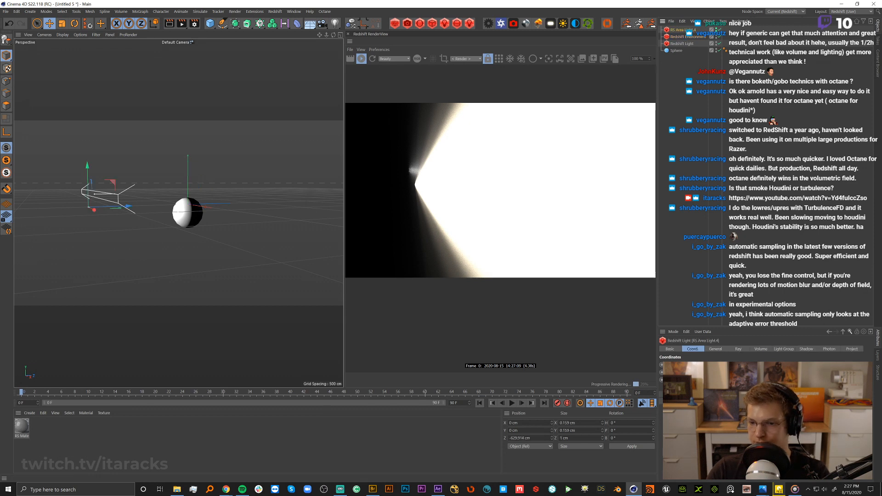
{"action": "left_click", "coordinate": [714, 351]}
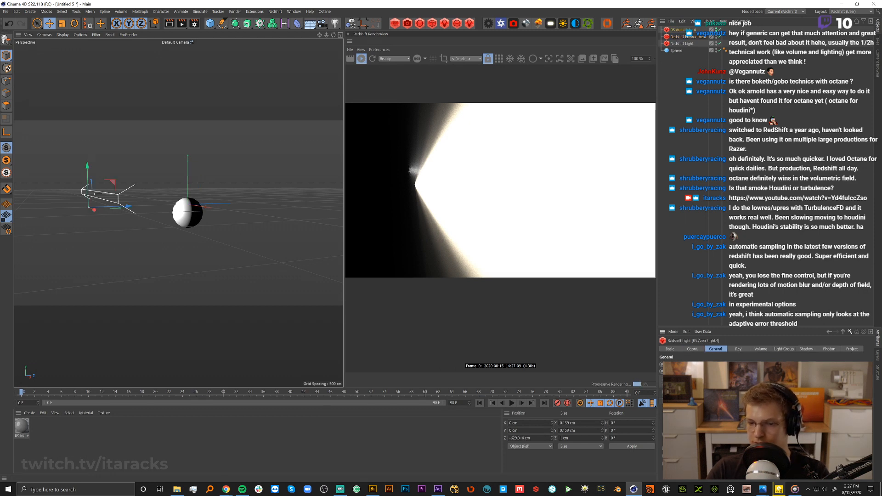
{"action": "key", "text": "Return"}
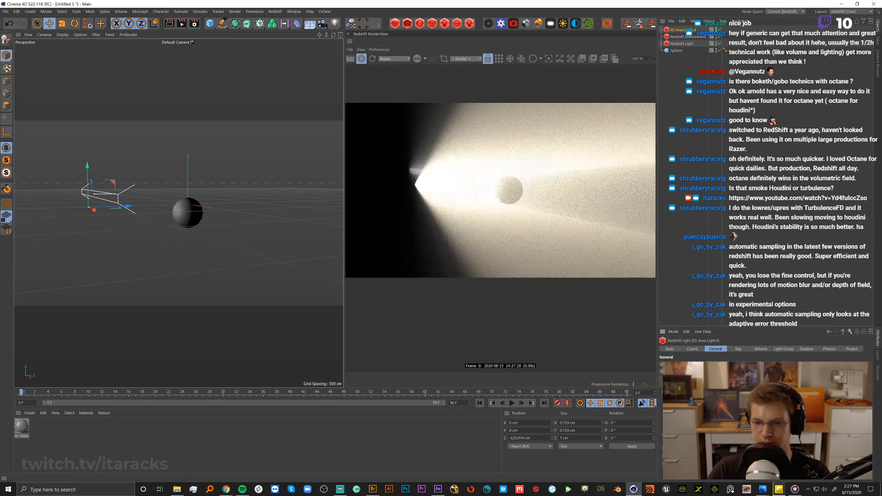
{"action": "key", "text": "Return"}
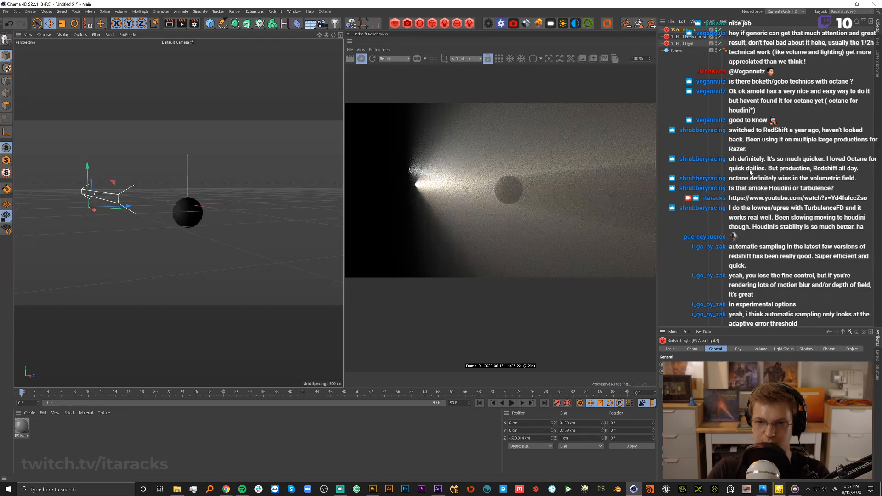
{"action": "left_click", "coordinate": [720, 44]}
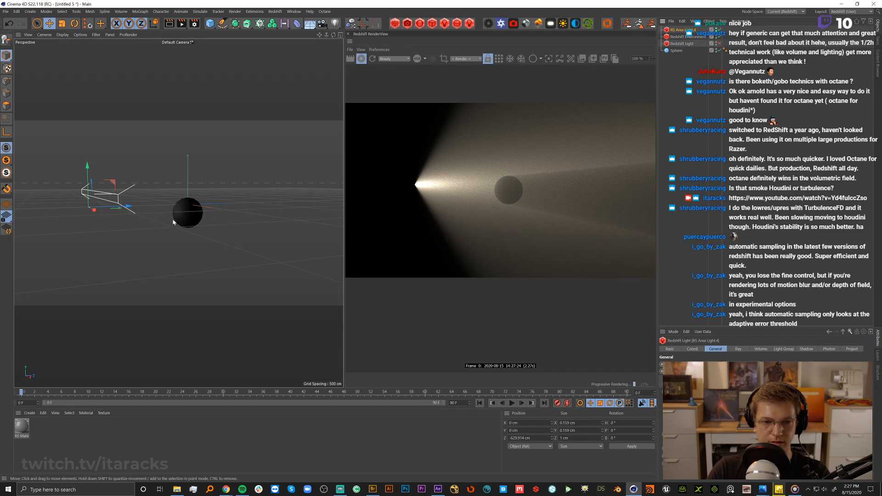
{"action": "mouse_move", "coordinate": [184, 214]}
{"action": "left_mouse_down", "text": "alt"}
{"action": "mouse_move", "coordinate": [171, 217]}
{"action": "mouse_move", "coordinate": [198, 220]}
{"action": "left_mouse_up", "text": "alt"}
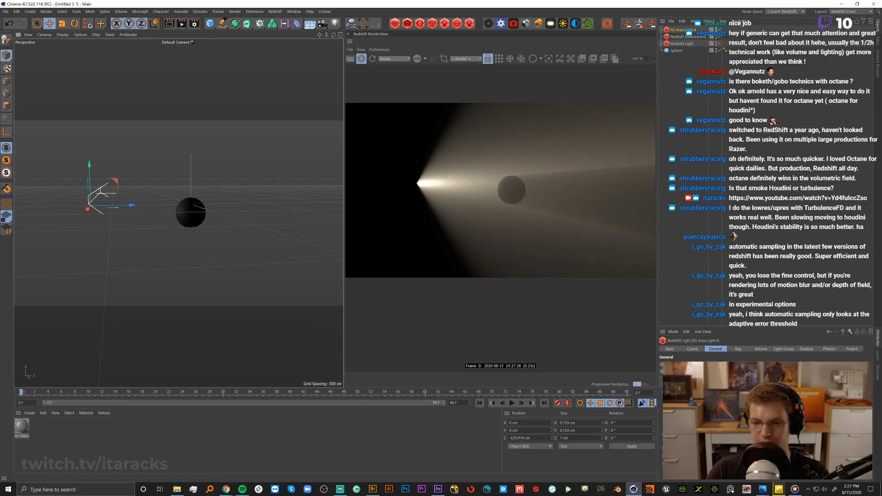
Search the content browser for ies and browse the bathroom preset folders for IES light files.
{"action": "left_click", "coordinate": [878, 64]}
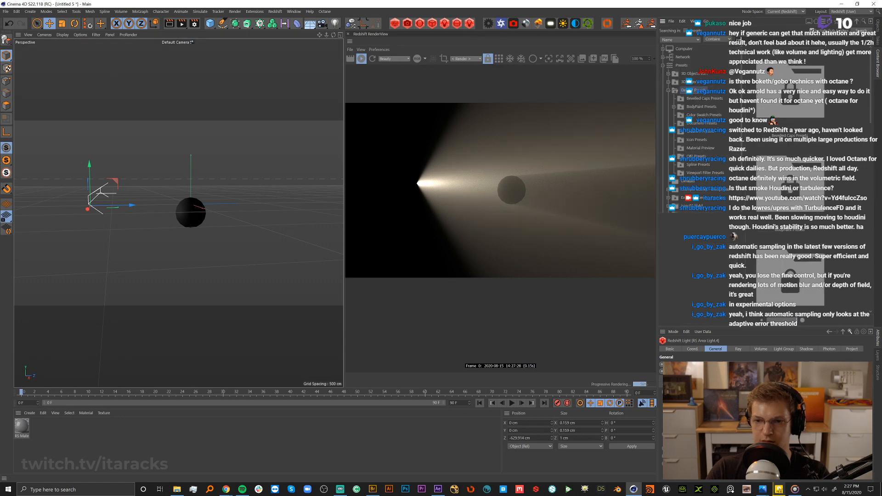
{"action": "type", "text": "ies"}
{"action": "key", "text": "Return"}
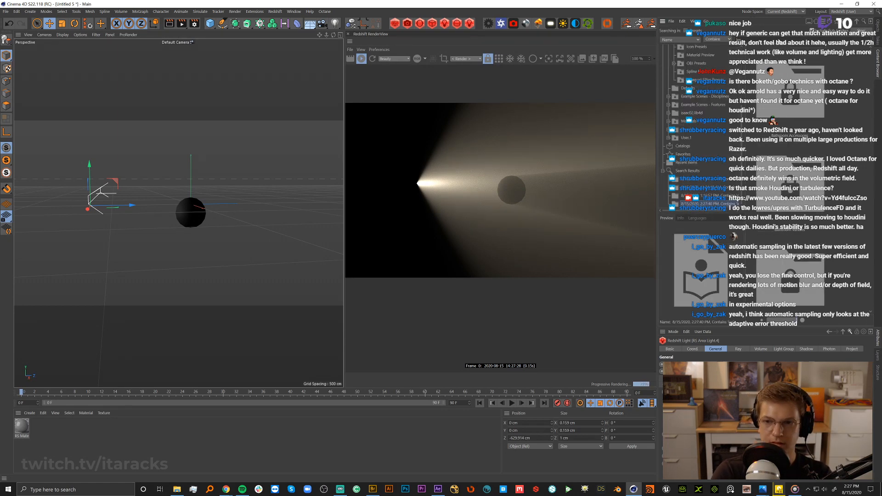
{"action": "double_click", "coordinate": [798, 180]}
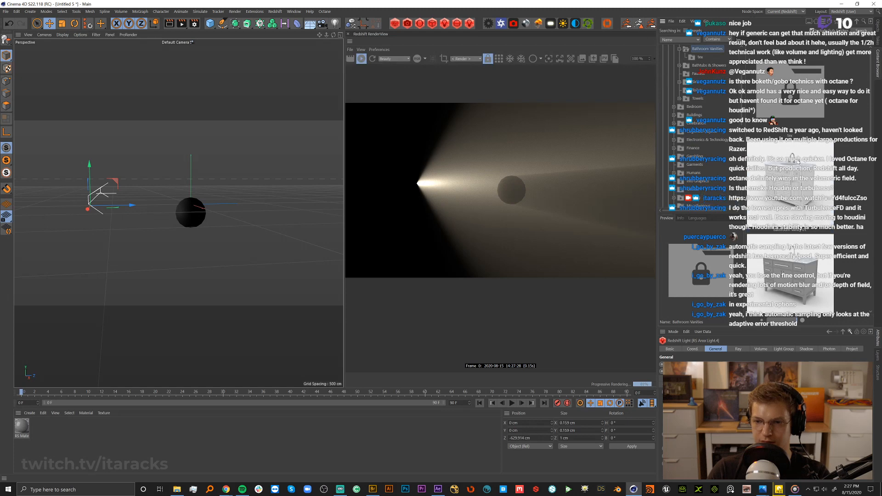
{"action": "left_click", "coordinate": [857, 21]}
{"action": "scroll", "coordinate": [817, 162], "scroll_direction": "down", "scroll_amount": 1}
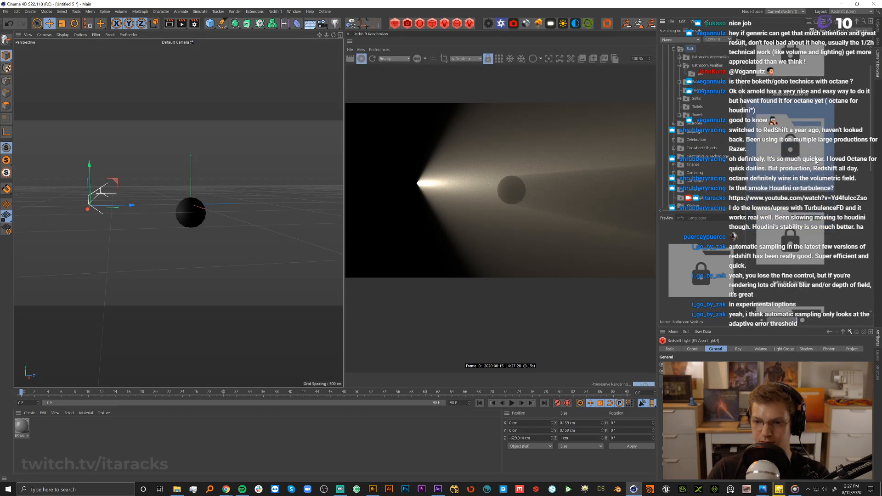
{"action": "scroll", "coordinate": [807, 216], "scroll_direction": "up", "scroll_amount": 1}
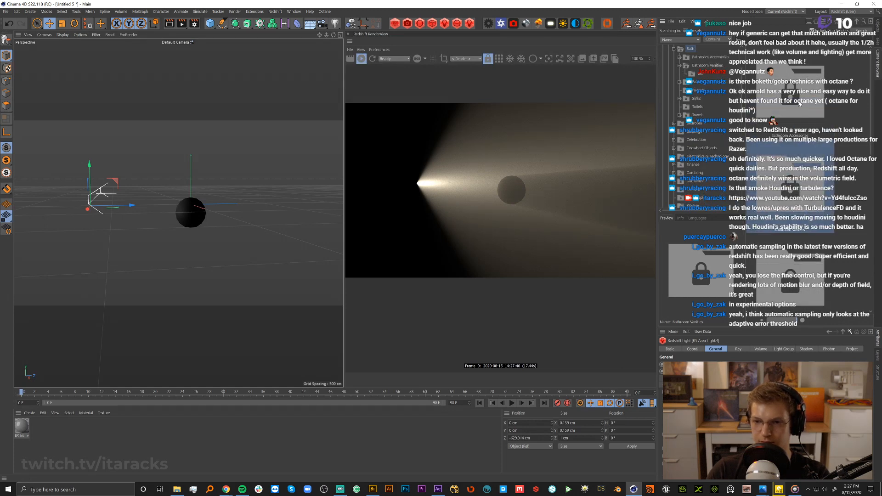
{"action": "double_click", "coordinate": [800, 104]}
{"action": "left_click", "coordinate": [858, 23]}
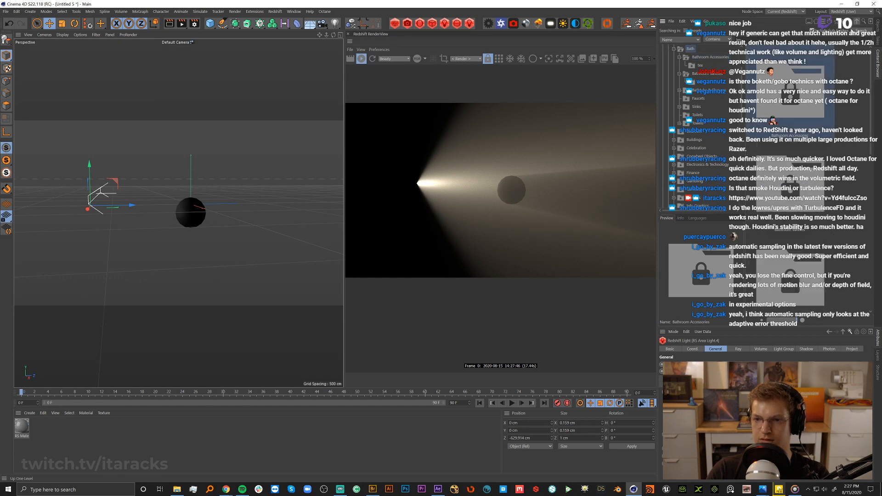
{"action": "scroll", "coordinate": [804, 167], "scroll_direction": "down", "scroll_amount": 2}
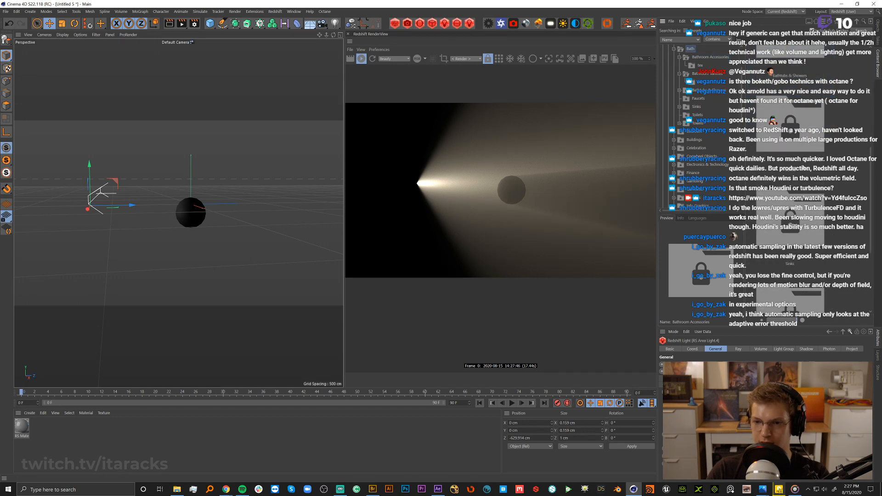
{"action": "scroll", "coordinate": [791, 138], "scroll_direction": "down", "scroll_amount": 1}
{"action": "scroll", "coordinate": [790, 183], "scroll_direction": "up", "scroll_amount": 2}
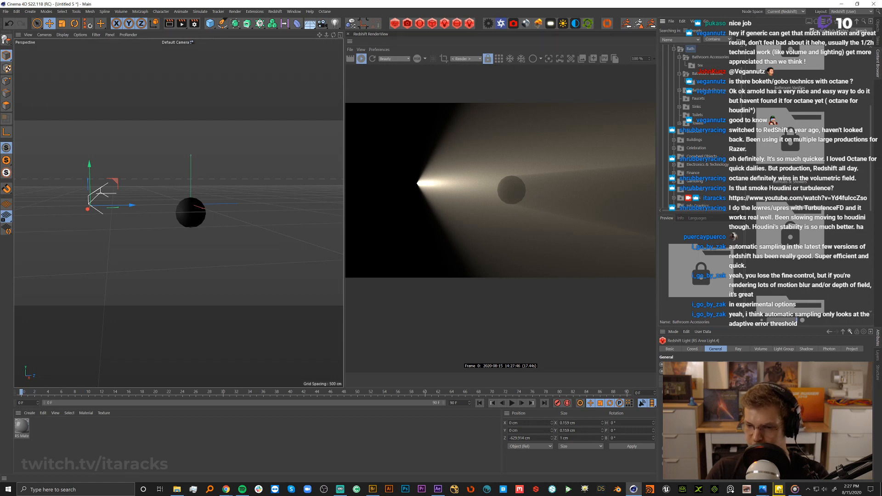
{"action": "scroll", "coordinate": [821, 229], "scroll_direction": "up", "scroll_amount": 2}
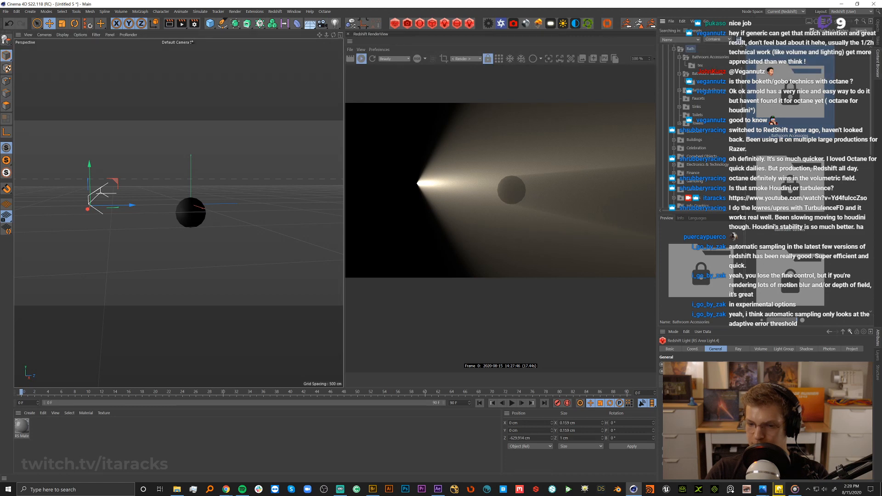
Search the content browser for IES Light, browse the CITY-LIGHT 260-D presets in the IES Lights folder, and return to the object list.
{"action": "type", "text": "IES Light"}
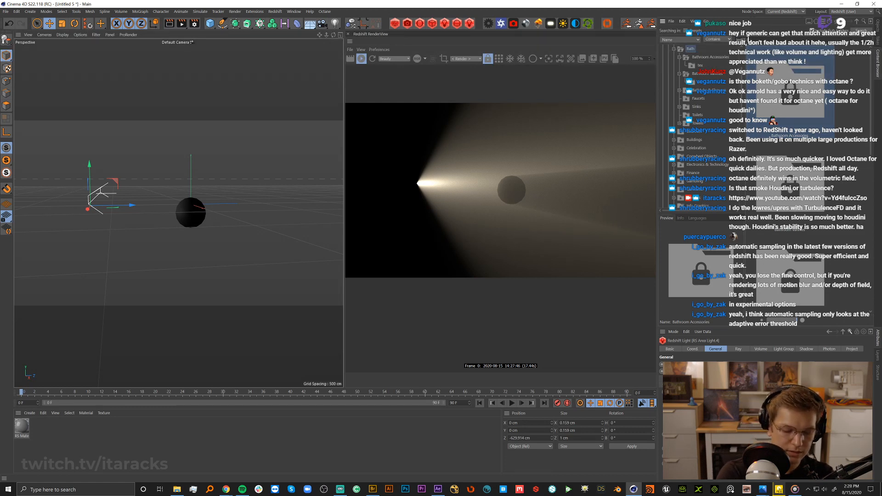
{"action": "key", "text": "Return"}
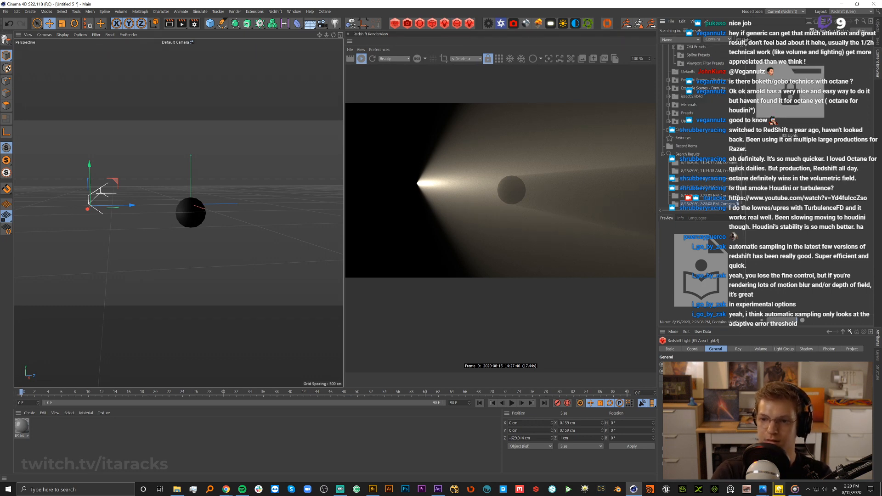
{"action": "double_click", "coordinate": [789, 89]}
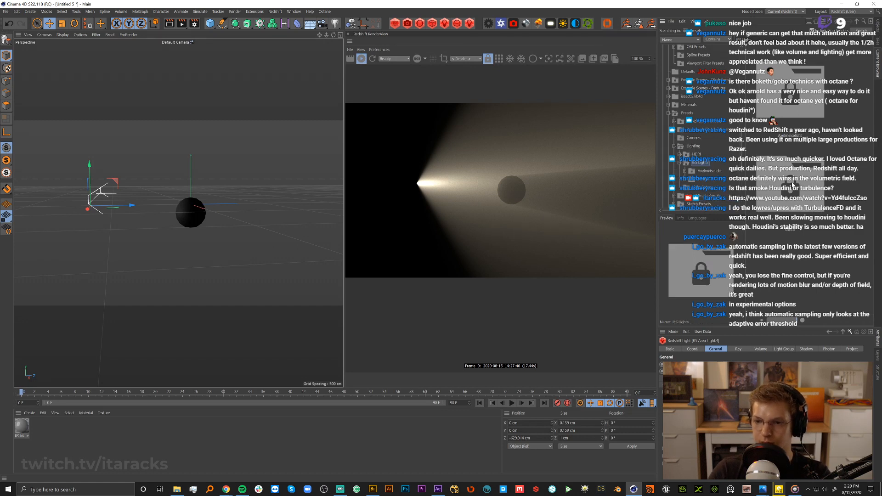
{"action": "double_click", "coordinate": [794, 184]}
{"action": "double_click", "coordinate": [794, 100]}
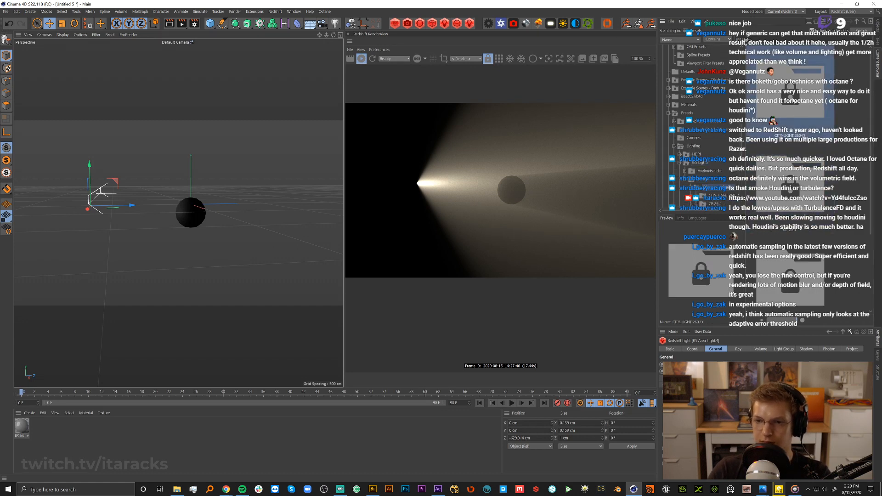
{"action": "double_click", "coordinate": [793, 101]}
{"action": "scroll", "coordinate": [810, 161], "scroll_direction": "up", "scroll_amount": 5}
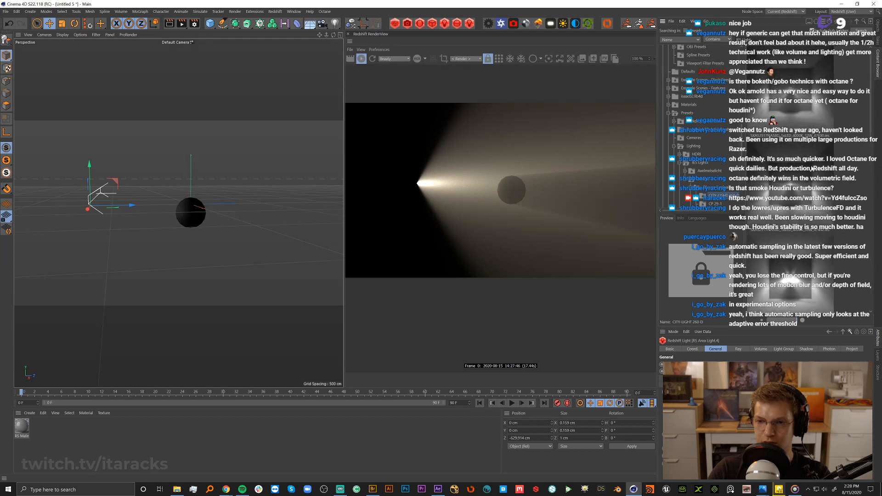
{"action": "scroll", "coordinate": [813, 169], "scroll_direction": "down", "scroll_amount": 5}
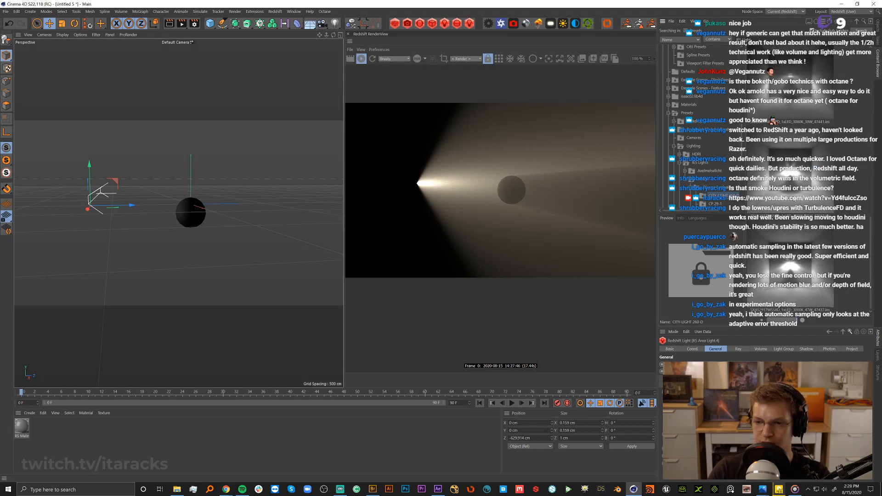
{"action": "scroll", "coordinate": [795, 199], "scroll_direction": "up", "scroll_amount": 1}
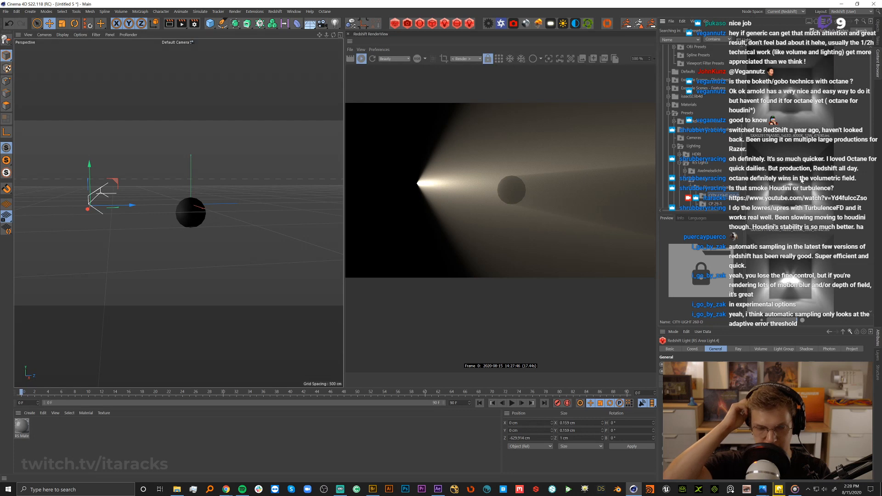
{"action": "left_click", "coordinate": [878, 26]}
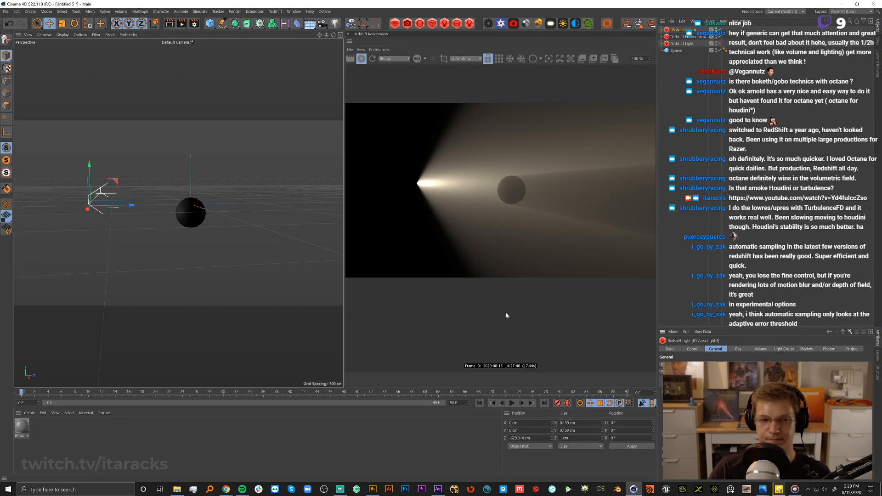
Move RS Area Light.4 forward along Z, closer to the sphere.
{"action": "left_click_drag", "start_coordinate": [121, 210], "coordinate": [173, 208]}
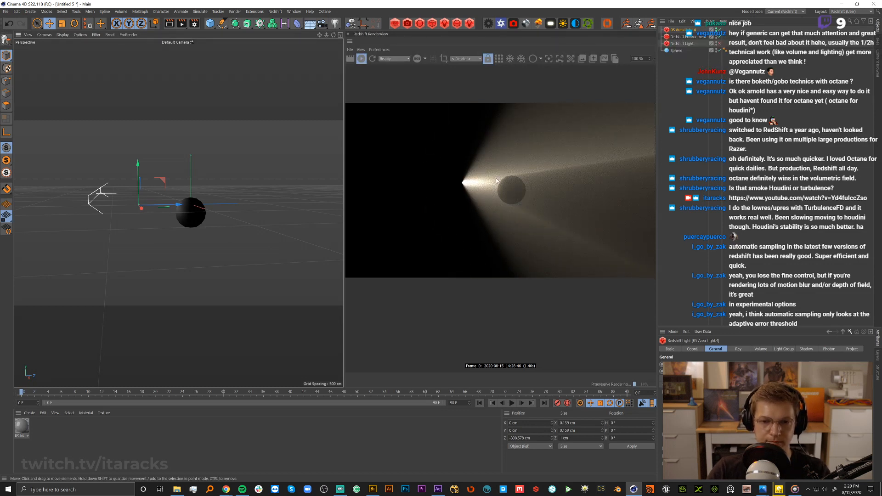
{"action": "right_click_drag", "start_coordinate": [185, 213], "coordinate": [240, 200], "text": "alt"}
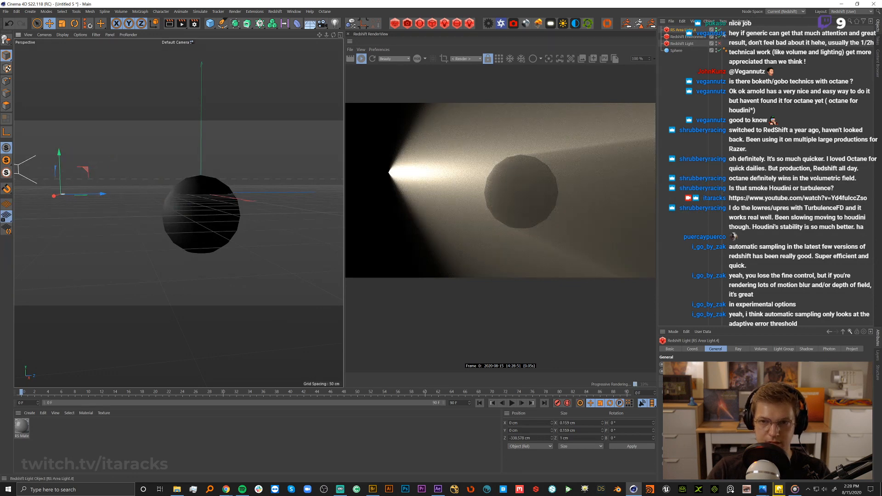
Disable RS Area Light.4, enable the original Redshift Light and change it to a spot light to compare its beam.
{"action": "left_click", "coordinate": [720, 30]}
{"action": "left_click", "coordinate": [720, 44]}
{"action": "left_click", "coordinate": [683, 43]}
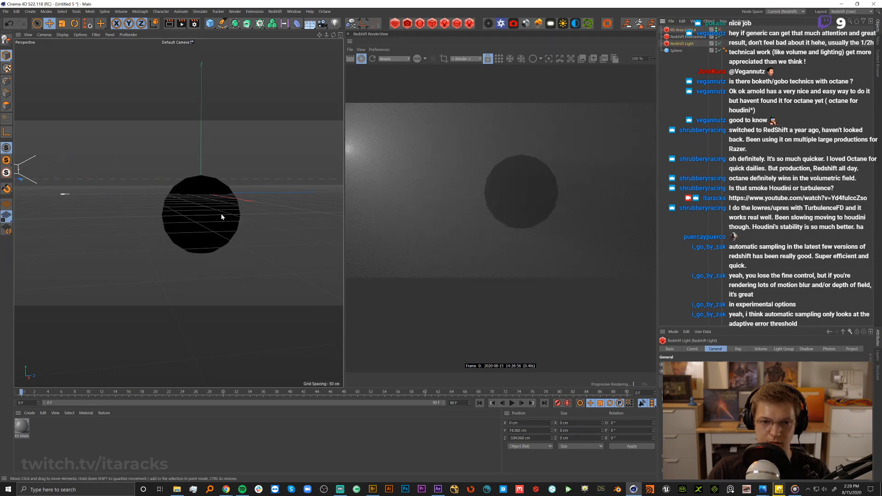
{"action": "middle_click_drag", "start_coordinate": [231, 211], "coordinate": [308, 227], "text": "alt"}
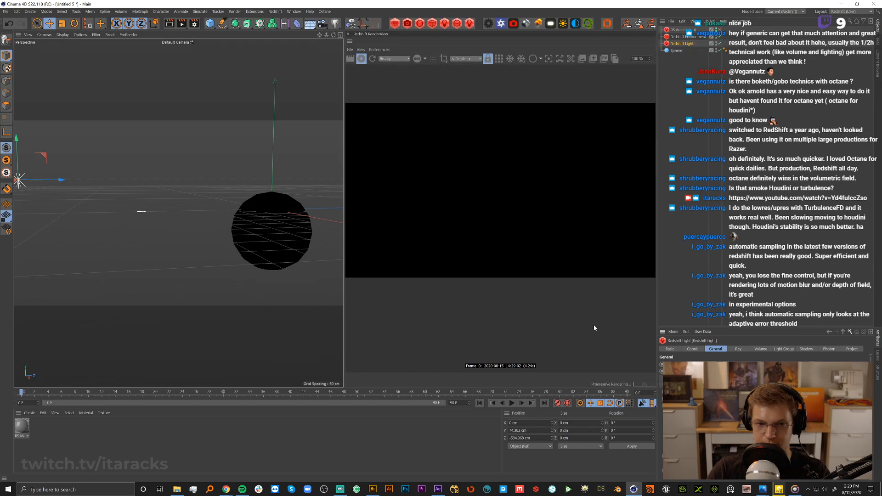
{"action": "scroll", "coordinate": [266, 236], "scroll_direction": "down", "scroll_amount": 4}
{"action": "scroll", "coordinate": [219, 256], "scroll_direction": "up", "scroll_amount": 3}
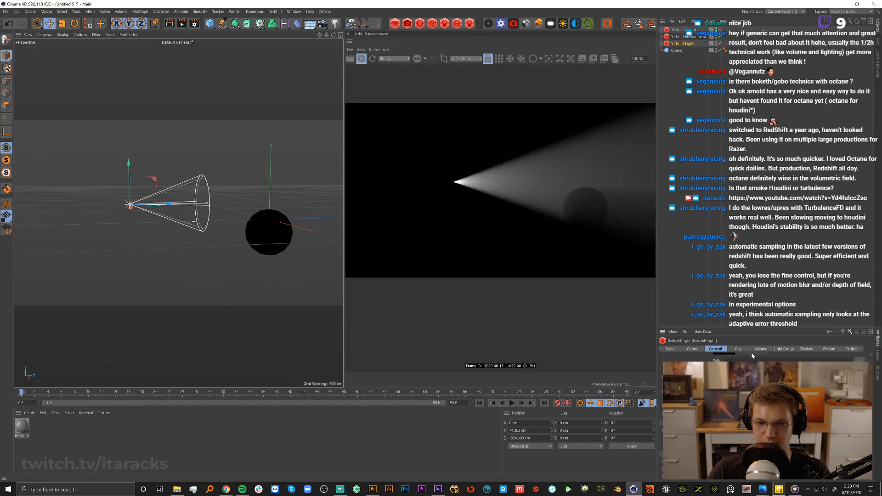
{"action": "scroll", "coordinate": [166, 200], "scroll_direction": "up", "scroll_amount": 5}
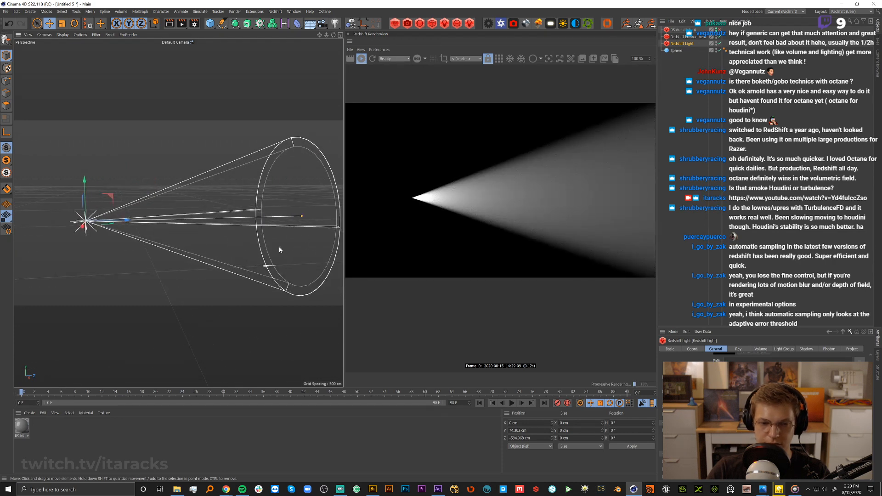
{"action": "scroll", "coordinate": [145, 245], "scroll_direction": "down", "scroll_amount": 5}
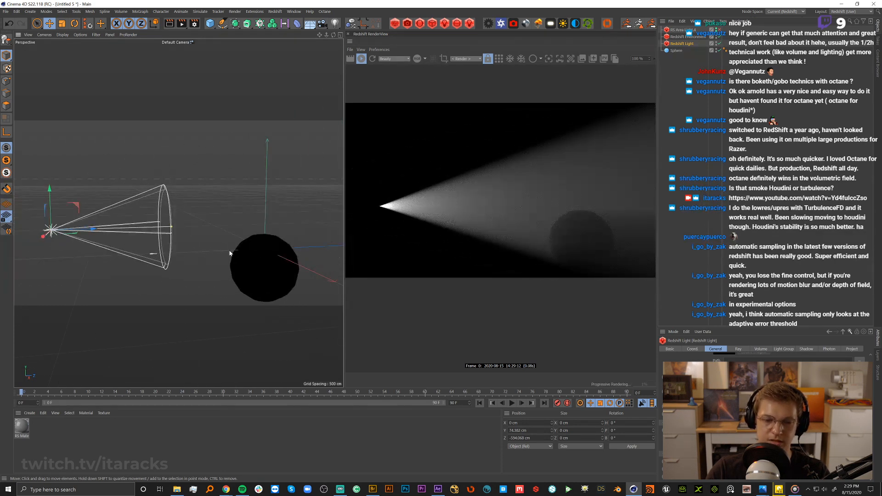
Disable the Redshift Light, re-enable RS Area Light.4, and select the Redshift Environment.
{"action": "left_click", "coordinate": [719, 43]}
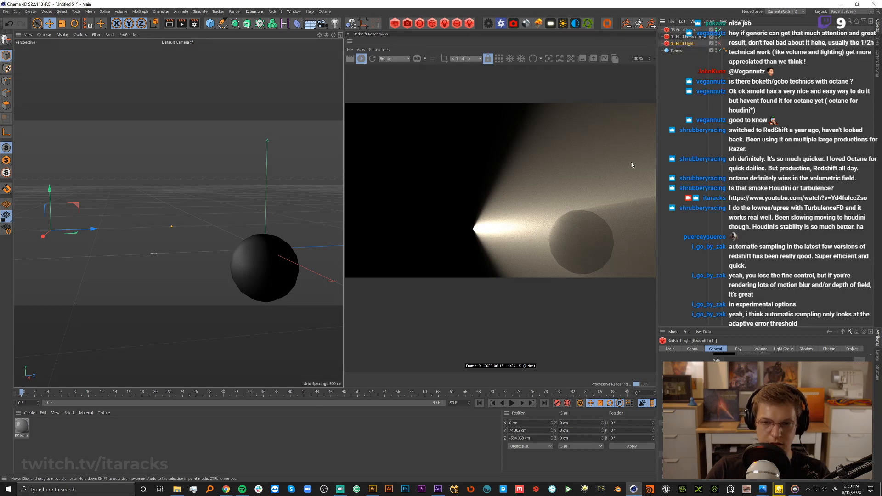
{"action": "left_click", "coordinate": [690, 37]}
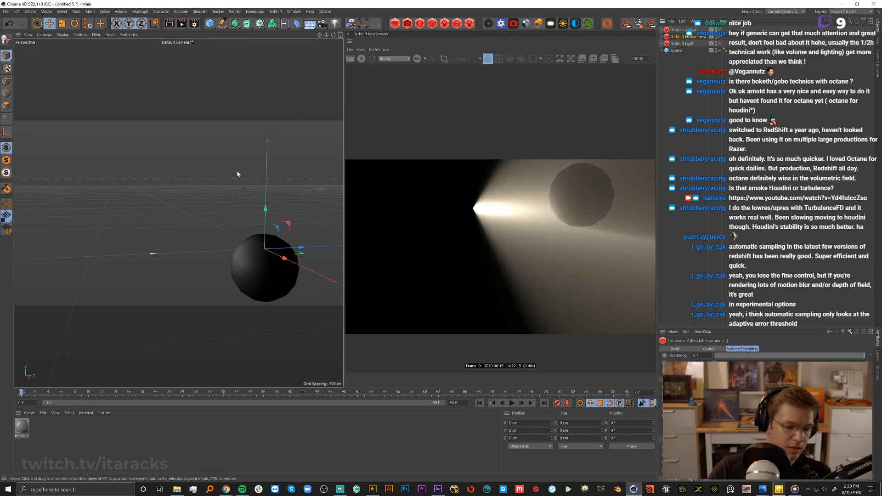
Copy Redshift Volume.2 from the Car_Fog_02_RS_Stream.c4d project and return to the Untitled 5 project.
{"action": "left_click", "coordinate": [190, 195]}
{"action": "key", "text": "v"}
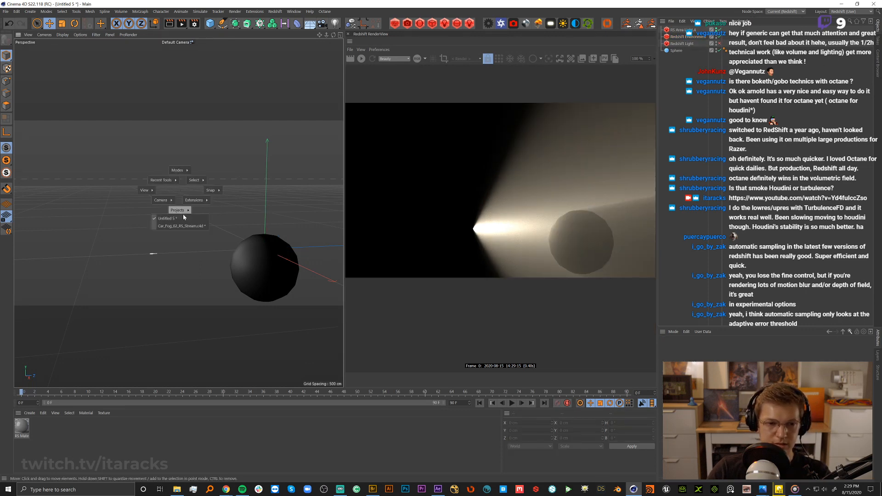
{"action": "left_click", "coordinate": [181, 226]}
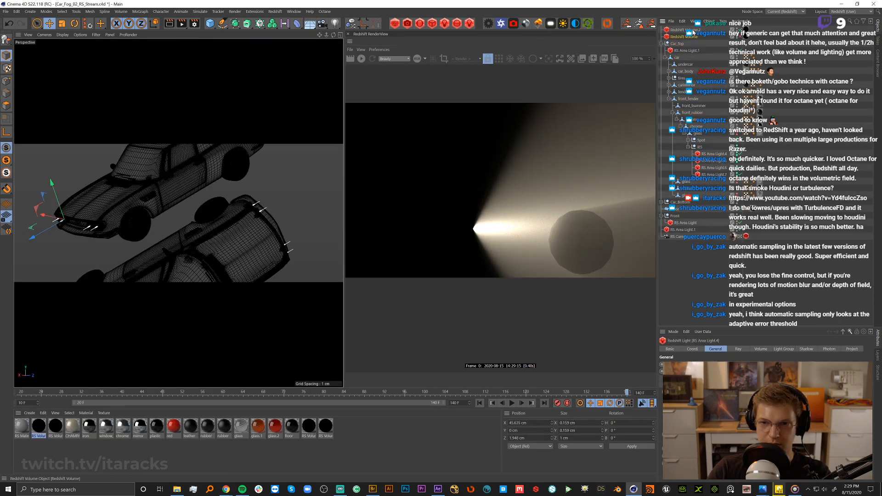
{"action": "left_click", "coordinate": [691, 34]}
{"action": "key", "text": "v"}
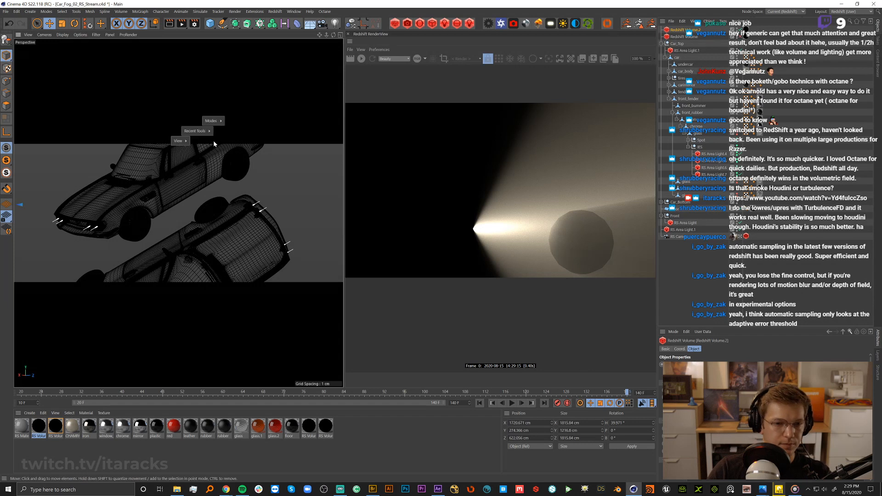
{"action": "left_click", "coordinate": [214, 171]}
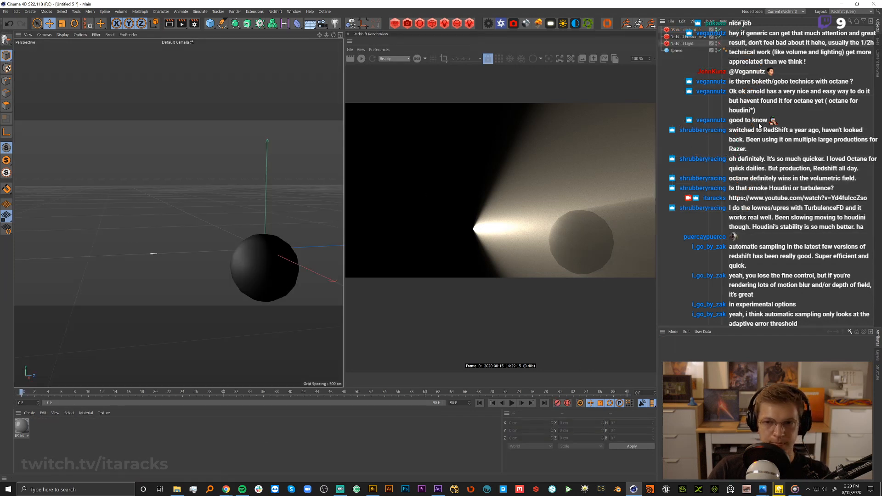
Paste the copied Redshift Volume into the test scene and disable the Redshift Environment.
{"action": "key", "text": "ctrl+v"}
{"action": "left_click", "coordinate": [800, 137]}
{"action": "left_click", "coordinate": [720, 43]}
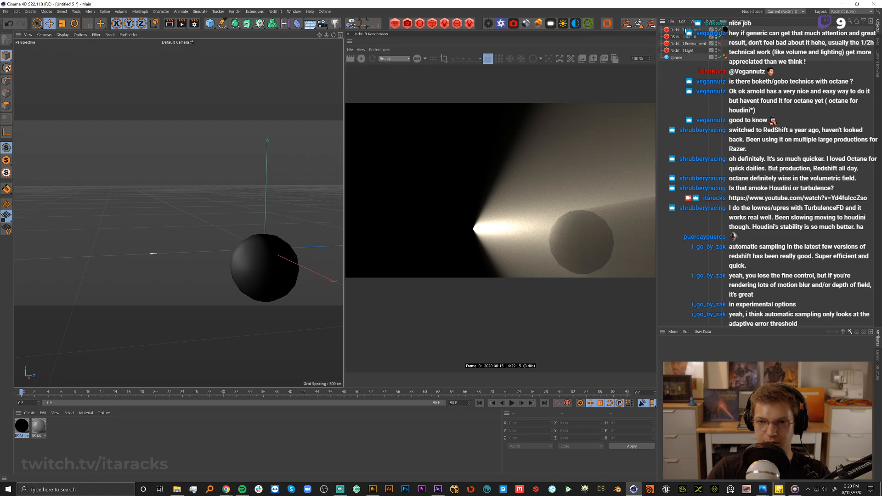
Reset Redshift Volume.2's X, Y and Z position to 0 cm and its heading rotation to 0°.
{"action": "left_click", "coordinate": [241, 263]}
{"action": "right_click_drag", "start_coordinate": [240, 264], "coordinate": [69, 277], "text": "alt"}
{"action": "left_click_drag", "start_coordinate": [193, 275], "coordinate": [208, 248], "text": "alt"}
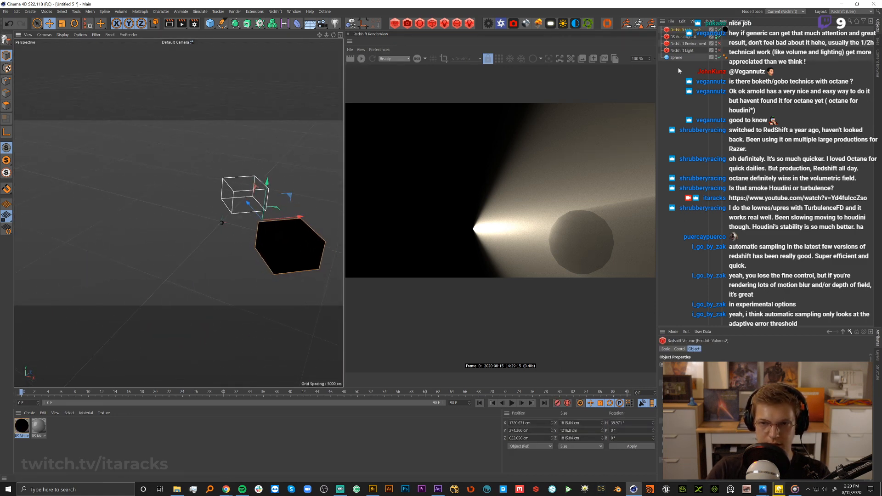
{"action": "left_click", "coordinate": [681, 349]}
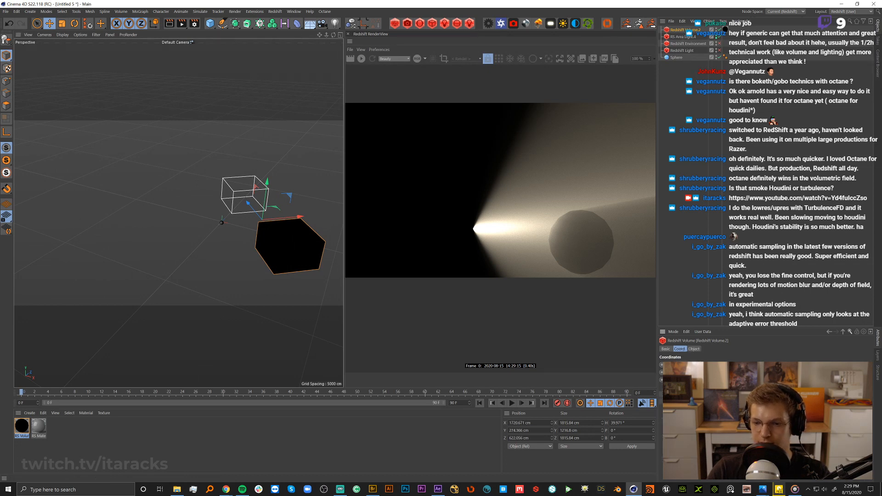
{"action": "right_click", "coordinate": [729, 364]}
{"action": "right_click", "coordinate": [729, 373]}
{"action": "right_click", "coordinate": [729, 380]}
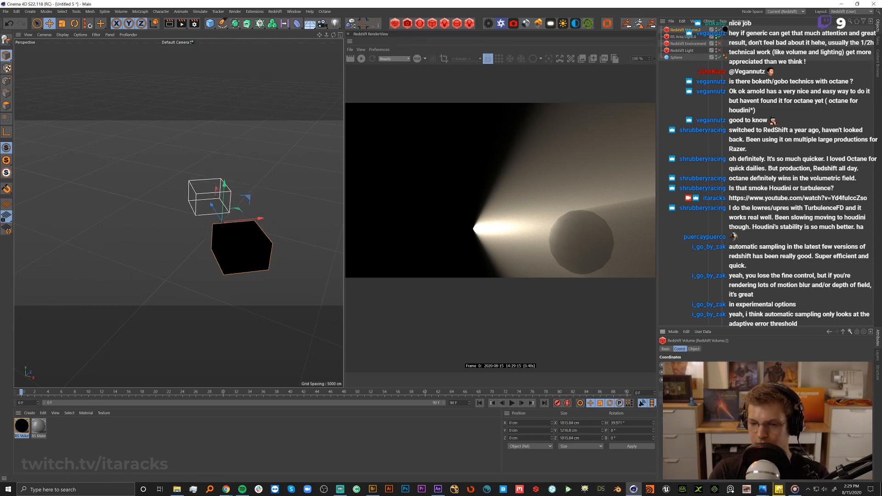
{"action": "right_click", "coordinate": [871, 365]}
Move Redshift Volume.2 along its axis until its wireframe box encloses the sphere and the light, and deselect it.
{"action": "left_click_drag", "start_coordinate": [214, 240], "coordinate": [252, 240], "text": "alt"}
{"action": "middle_click_drag", "start_coordinate": [251, 237], "coordinate": [210, 226], "text": "alt"}
{"action": "right_click_drag", "start_coordinate": [210, 226], "coordinate": [262, 216], "text": "alt"}
{"action": "left_click_drag", "start_coordinate": [215, 223], "coordinate": [244, 207], "text": "alt"}
{"action": "left_click_drag", "start_coordinate": [322, 201], "coordinate": [121, 235]}
{"action": "left_click", "coordinate": [739, 70]}
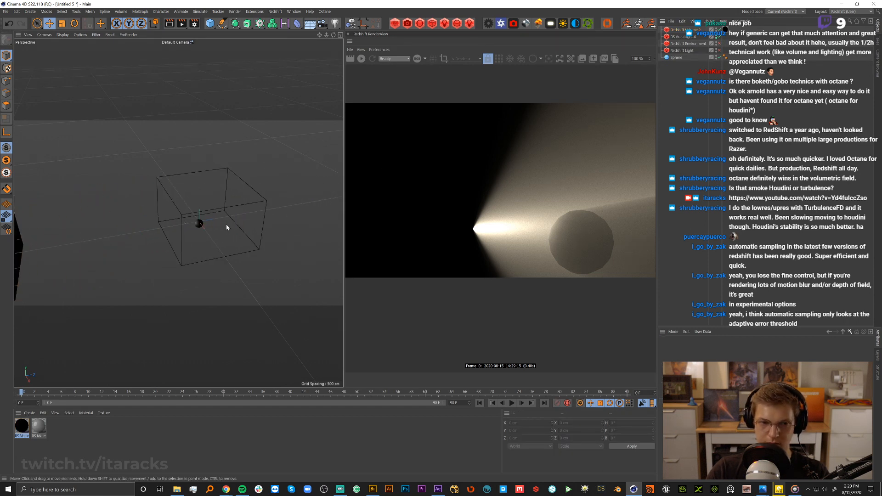
Start the live render of the volume test scene and increase RS Area Light.4's intensity.
{"action": "right_click_drag", "start_coordinate": [198, 226], "coordinate": [281, 200], "text": "alt"}
{"action": "left_click", "coordinate": [362, 59]}
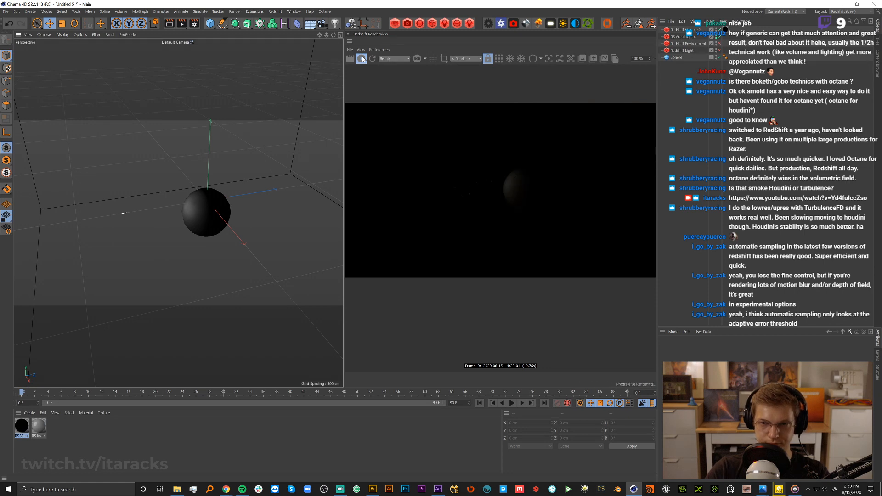
{"action": "left_click", "coordinate": [692, 30]}
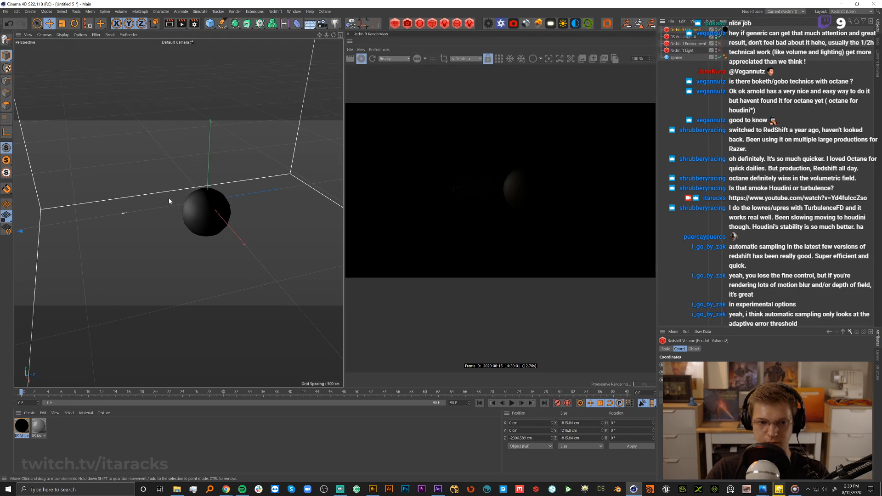
{"action": "left_click", "coordinate": [688, 37]}
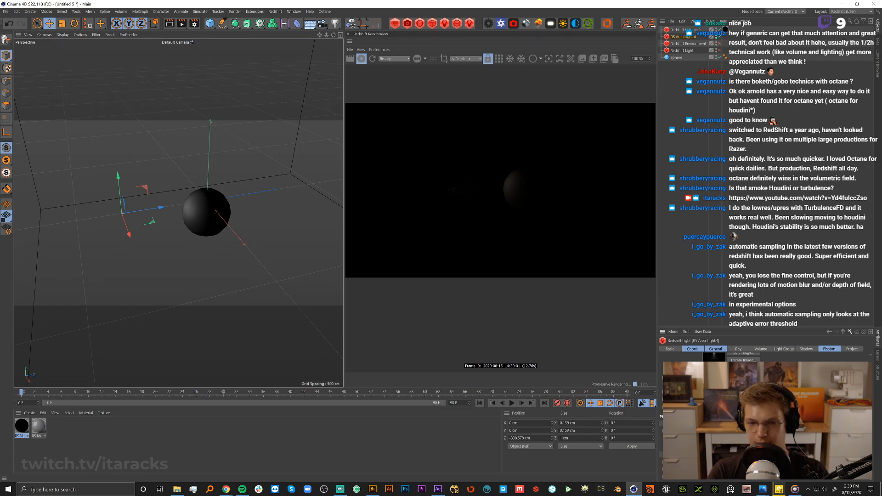
{"action": "key", "text": "Return"}
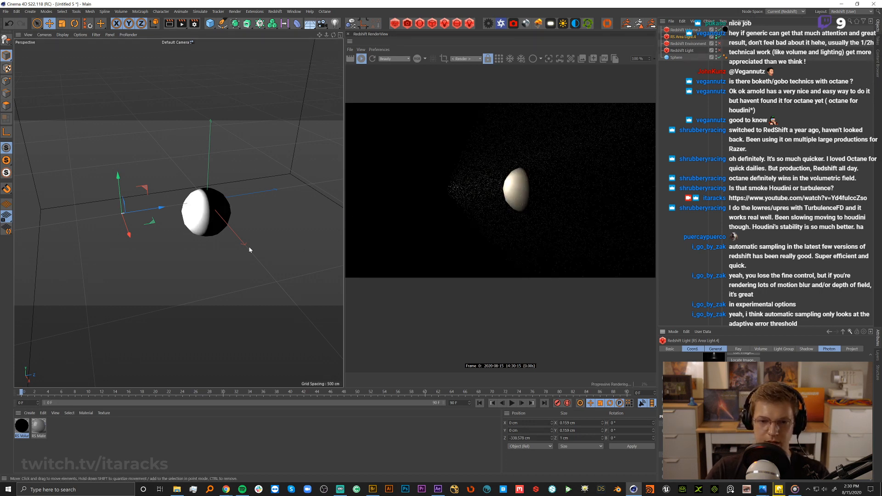
{"action": "left_click_drag", "start_coordinate": [211, 215], "coordinate": [229, 251], "text": "alt"}
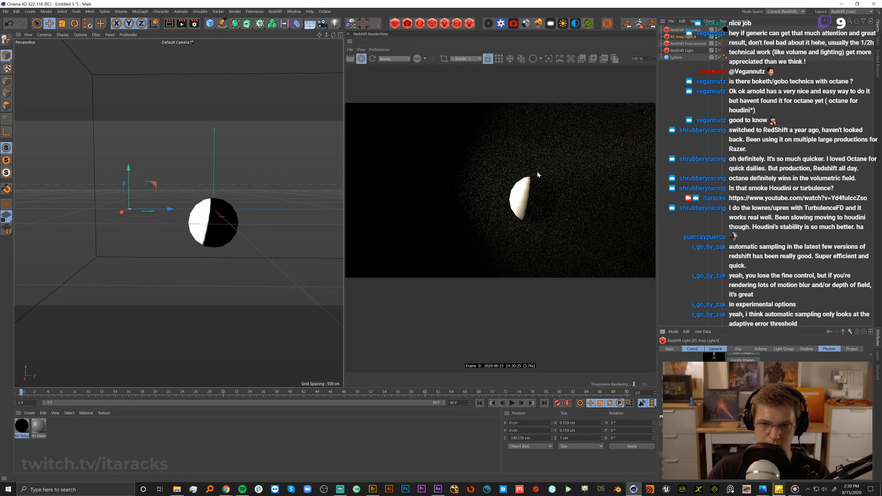
Replace RS Area Light.4 with the Redshift Light spot and extend the spot's cone past the sphere and through the volume.
{"action": "left_click", "coordinate": [719, 37]}
{"action": "left_click", "coordinate": [721, 50]}
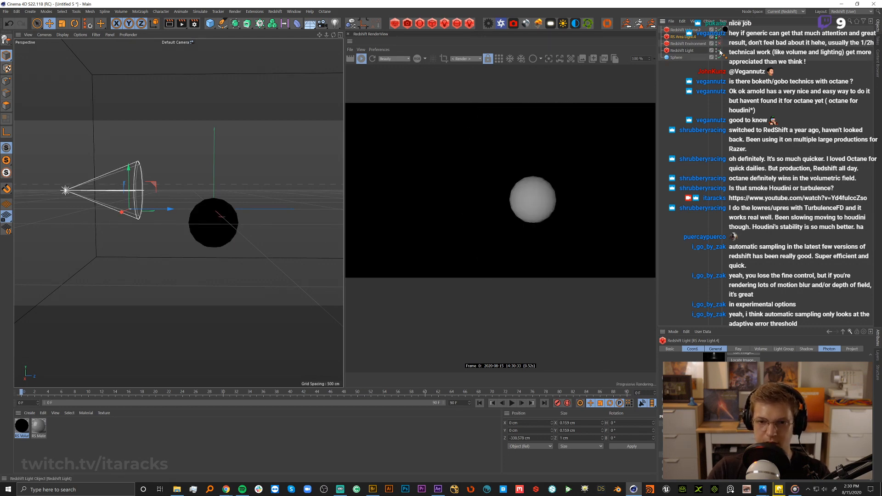
{"action": "left_click", "coordinate": [692, 50]}
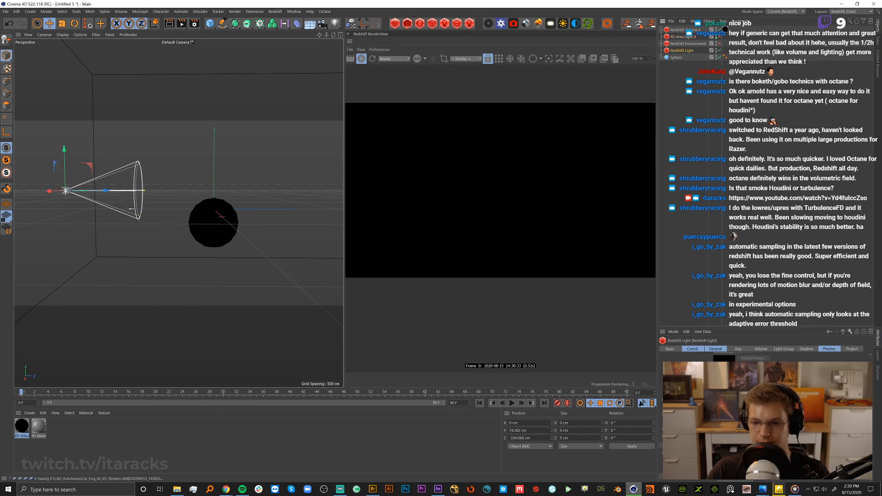
{"action": "left_click_drag", "start_coordinate": [144, 190], "coordinate": [391, 198]}
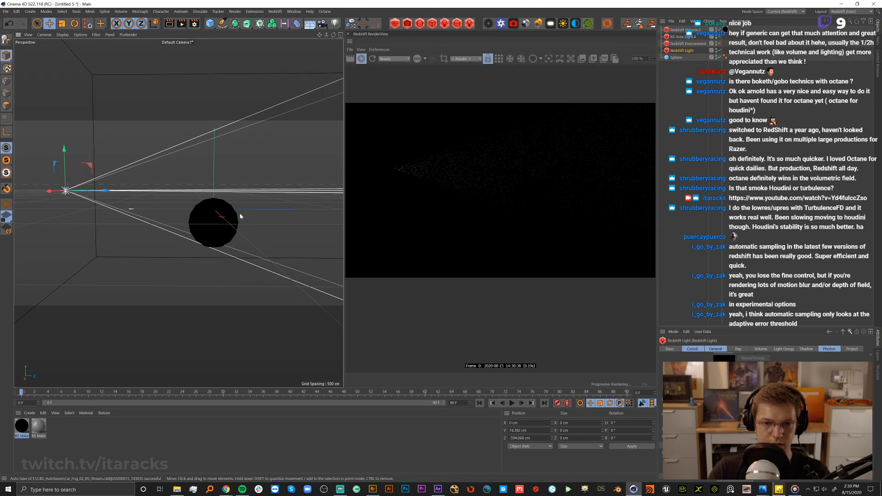
{"action": "right_click_drag", "start_coordinate": [235, 241], "coordinate": [160, 249], "text": "alt"}
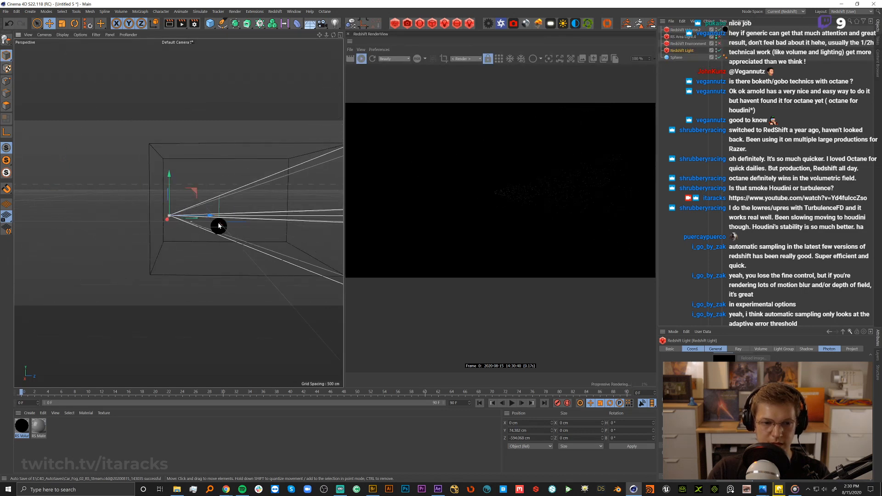
{"action": "middle_click_drag", "start_coordinate": [218, 225], "coordinate": [109, 227], "text": "alt"}
{"action": "left_click_drag", "start_coordinate": [309, 219], "coordinate": [407, 220]}
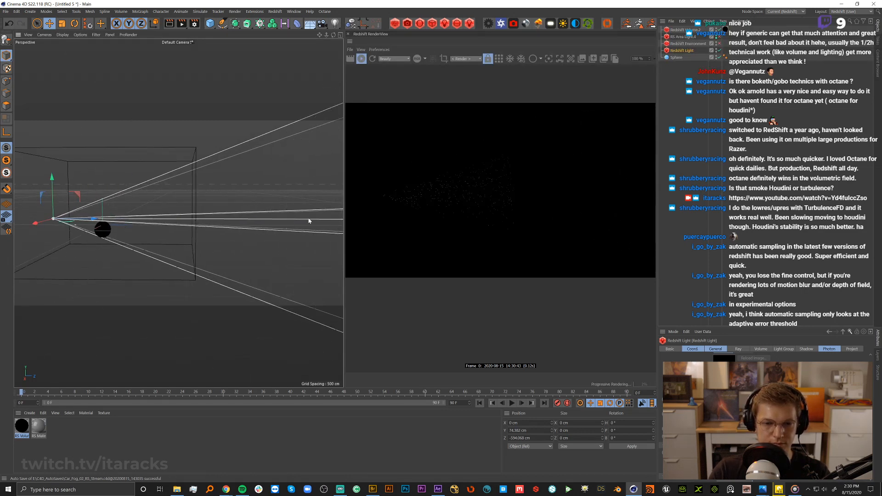
{"action": "right_click_drag", "start_coordinate": [73, 231], "coordinate": [145, 217], "text": "alt"}
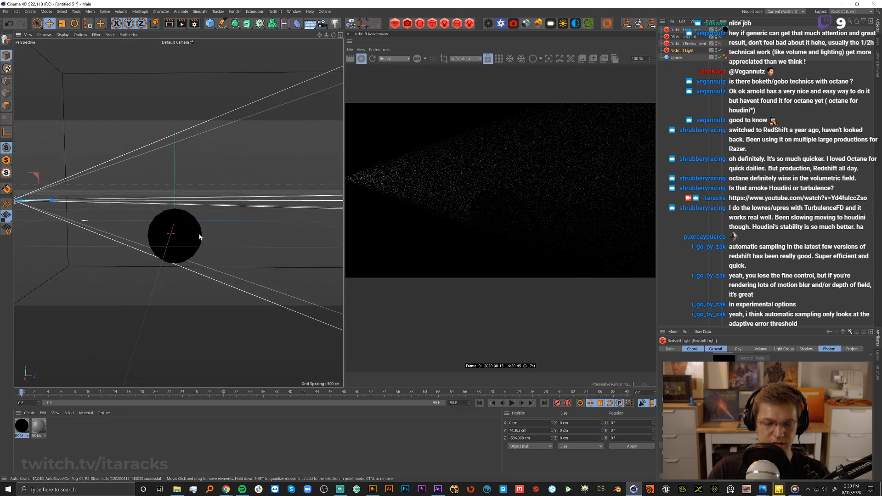
{"action": "middle_click_drag", "start_coordinate": [179, 237], "coordinate": [220, 256], "text": "alt"}
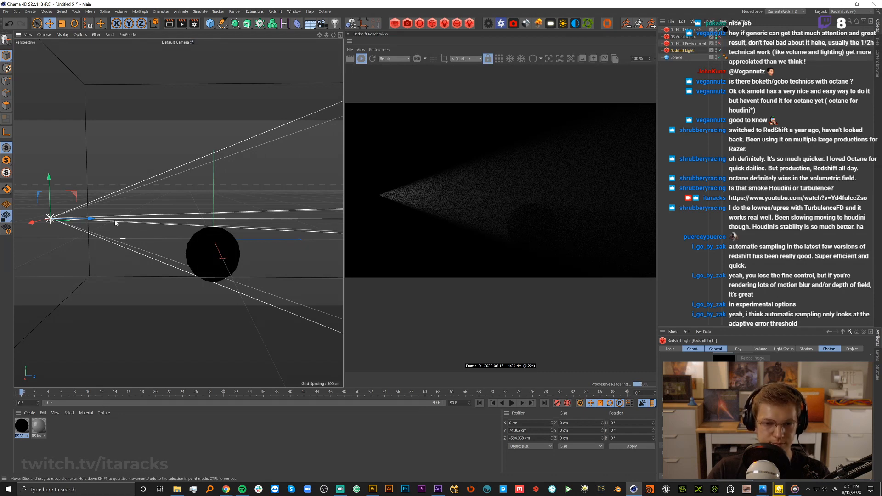
{"action": "right_click_drag", "start_coordinate": [204, 257], "coordinate": [156, 262], "text": "alt"}
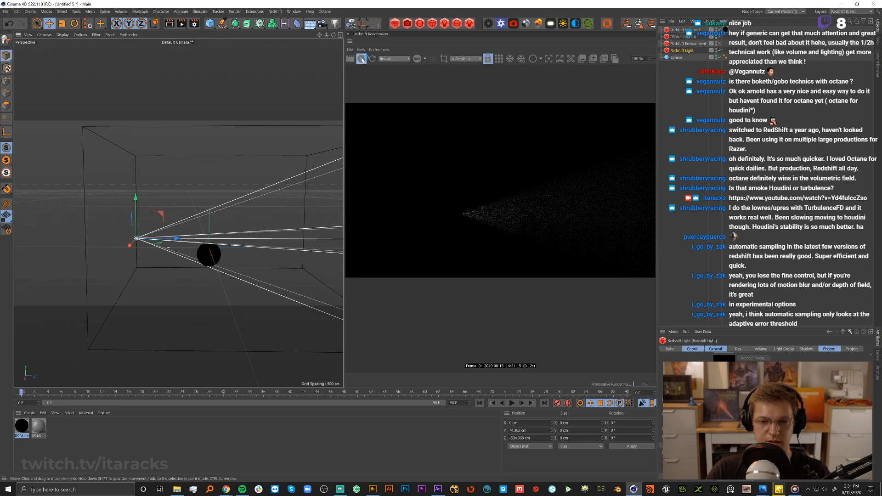
Stop the test render, switch to the Car_Fog_02_RS_Stream.c4d project, and start its live render with the Spot group expanded.
{"action": "left_click", "coordinate": [362, 60]}
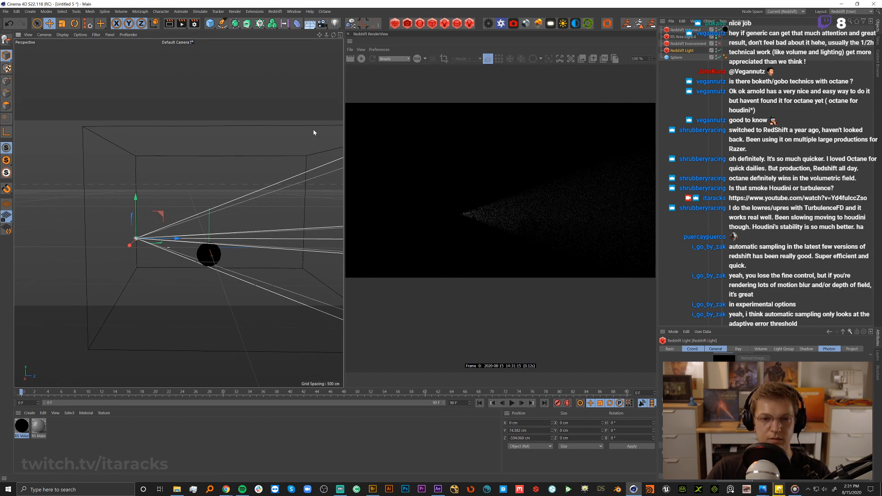
{"action": "left_click", "coordinate": [232, 211]}
{"action": "key", "text": "v"}
{"action": "left_click", "coordinate": [232, 229]}
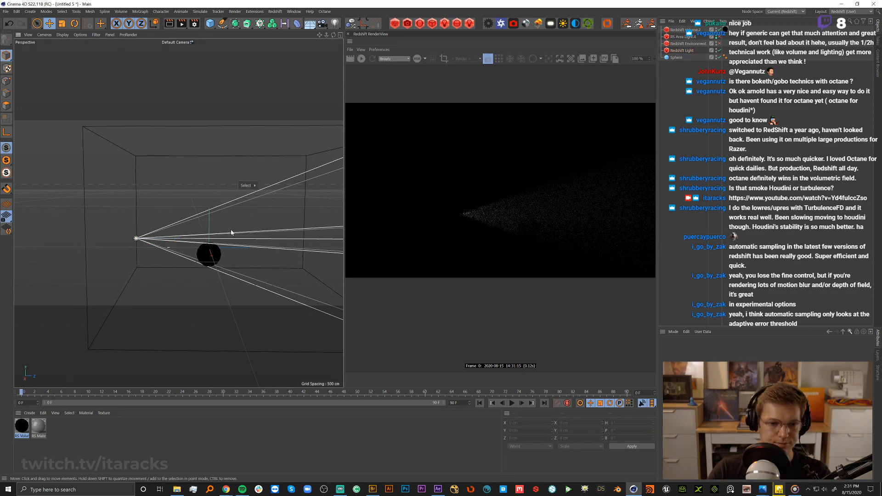
{"action": "left_click", "coordinate": [855, 181]}
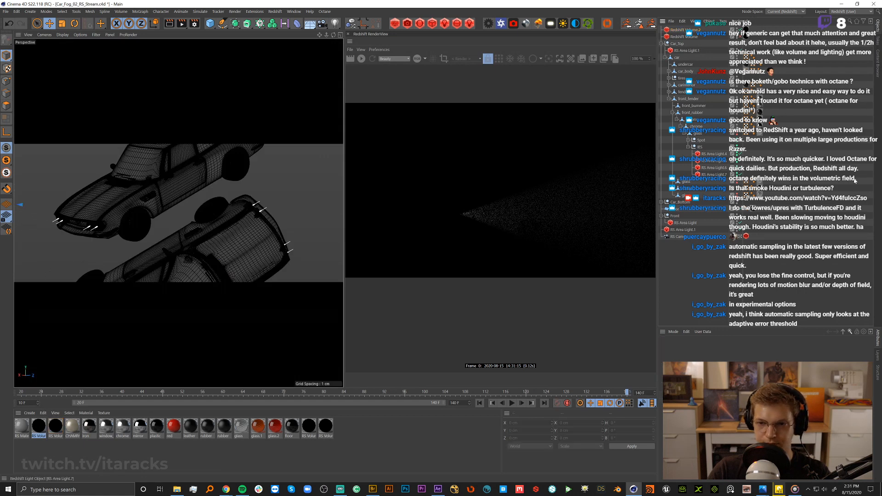
{"action": "left_click", "coordinate": [688, 140]}
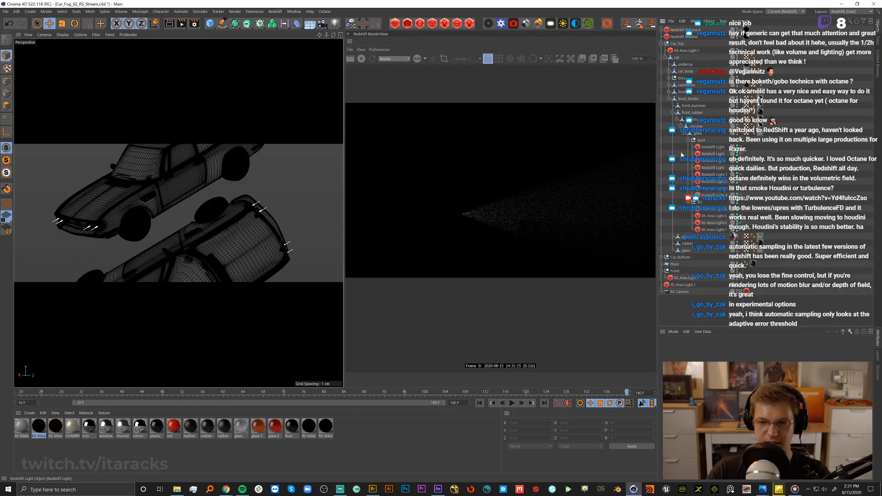
{"action": "left_click", "coordinate": [361, 59]}
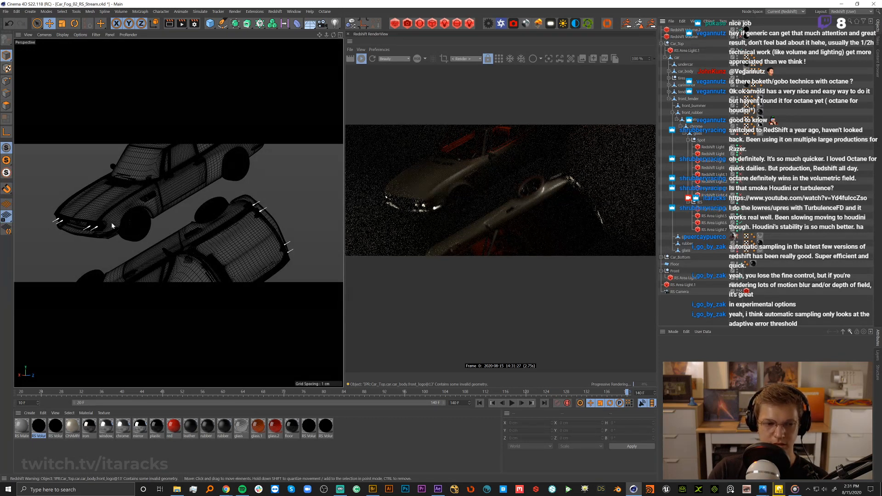
Select a headlight RS Area Light and inspect the current car render in the Picture Viewer, closing it when done.
{"action": "left_click", "coordinate": [731, 212]}
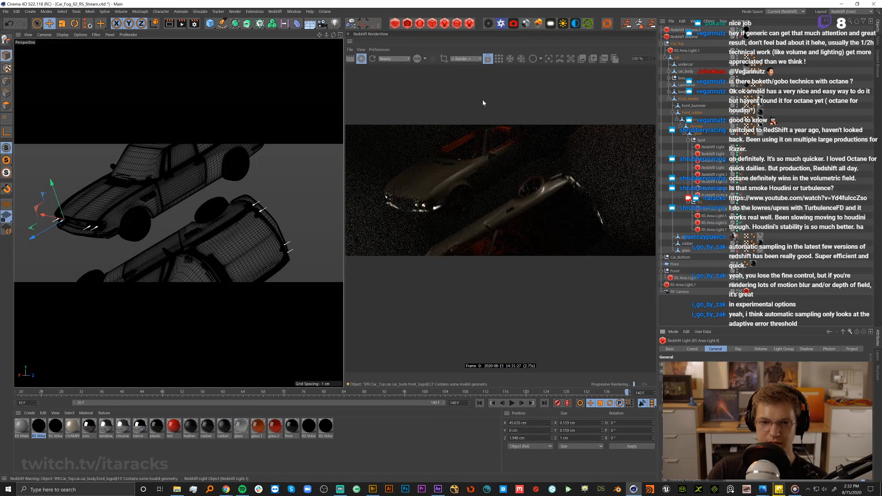
{"action": "left_click", "coordinate": [605, 60]}
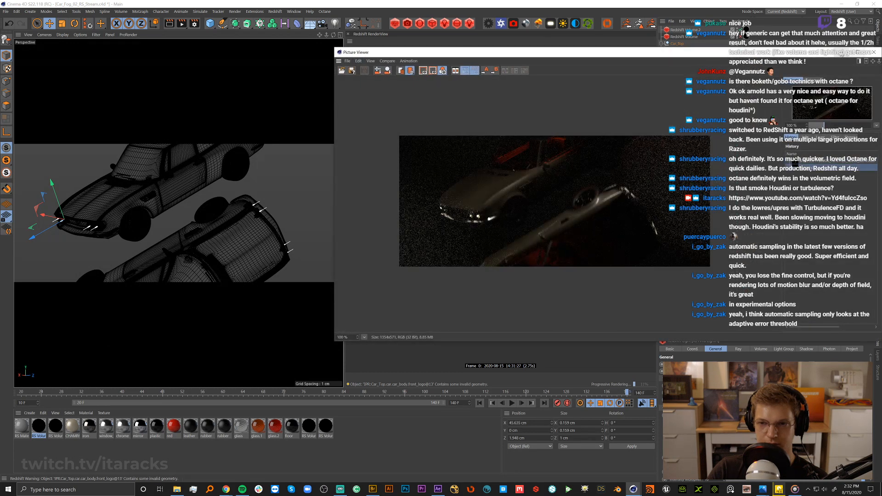
{"action": "left_click", "coordinate": [874, 52]}
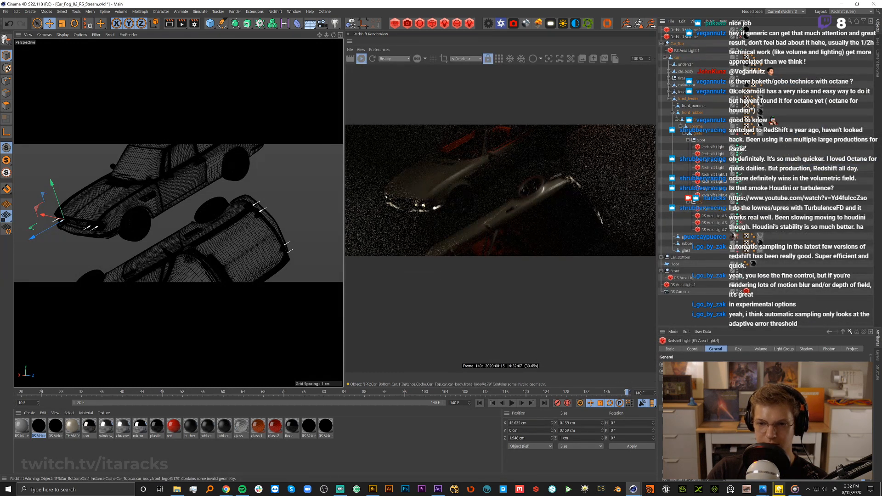
Switch the car headlights from the RS area lights to the Spot group and select Redshift Light.1 through Redshift Light.4.
{"action": "left_click", "coordinate": [696, 141]}
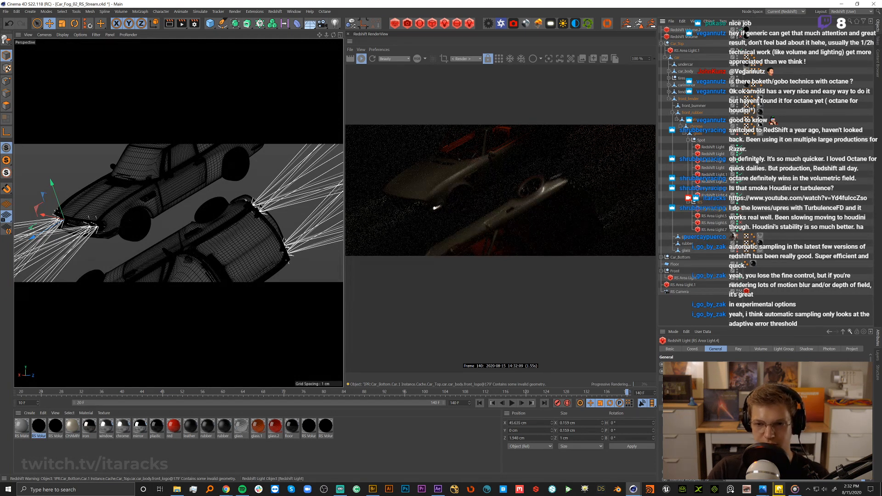
{"action": "left_click", "coordinate": [717, 307]}
{"action": "left_click", "coordinate": [714, 175]}
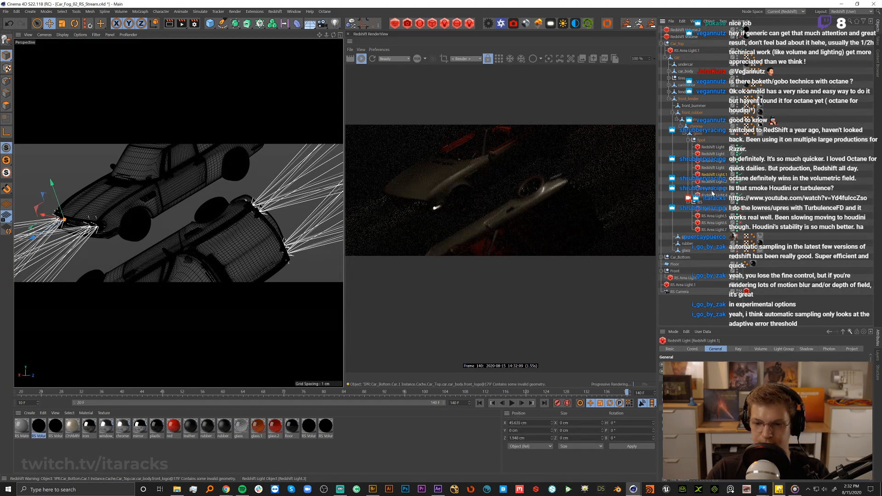
{"action": "left_click", "coordinate": [715, 149]}
{"action": "left_click", "coordinate": [716, 161]}
{"action": "left_click", "coordinate": [716, 173]}
{"action": "left_click", "coordinate": [714, 181]}
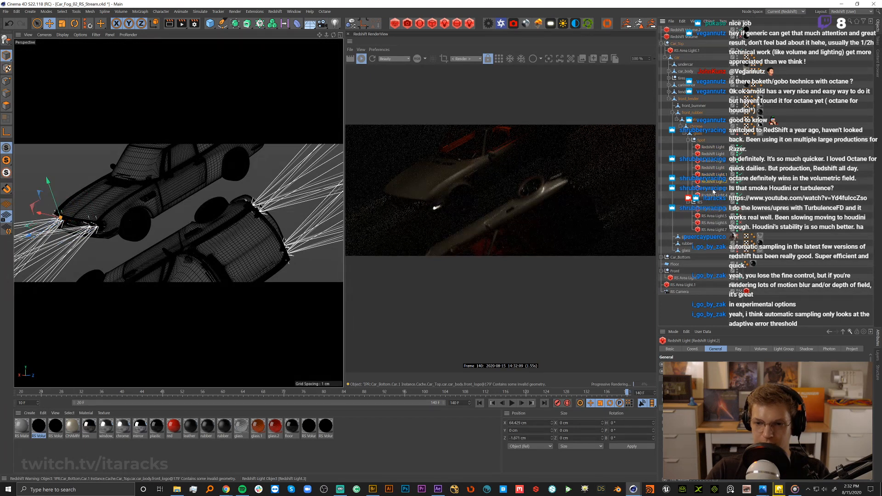
{"action": "left_click", "coordinate": [714, 188]}
{"action": "left_click", "coordinate": [763, 209]}
{"action": "left_click", "coordinate": [718, 196]}
{"action": "left_click", "coordinate": [718, 201], "text": "shift"}
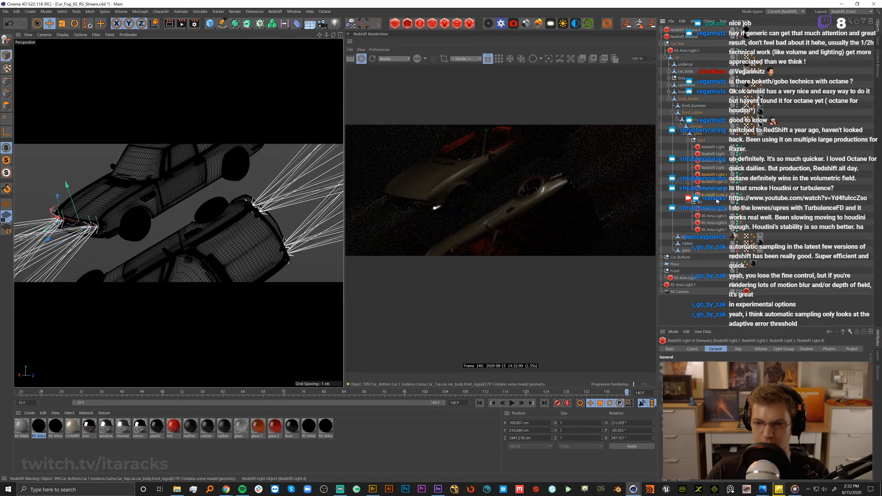
Select the four lights named Redshift Light in the Spot group and change their shared general light settings.
{"action": "left_click", "coordinate": [714, 169]}
{"action": "left_click", "coordinate": [716, 147], "text": "shift"}
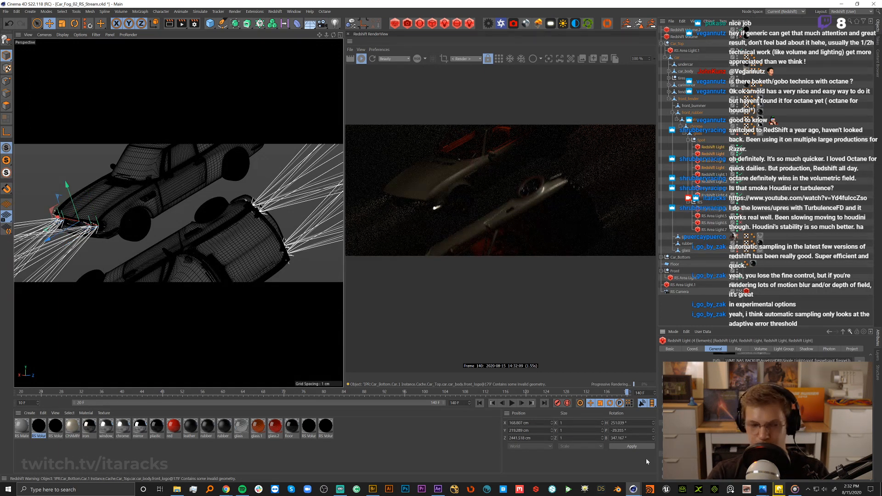
{"action": "key", "text": "Return"}
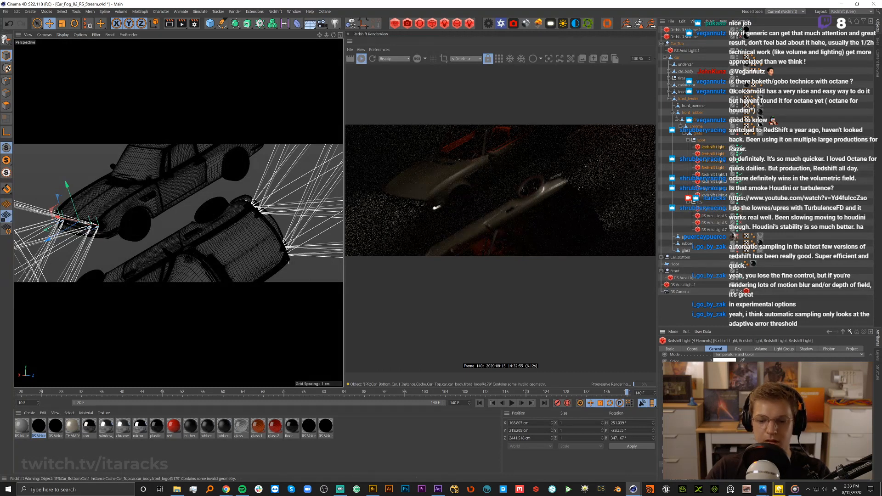
Examine the headlight beams in the Car_Fog_02_16x9_ProRes.mov video in PotPlayer and return to the car project.
{"action": "left_click", "coordinate": [779, 490]}
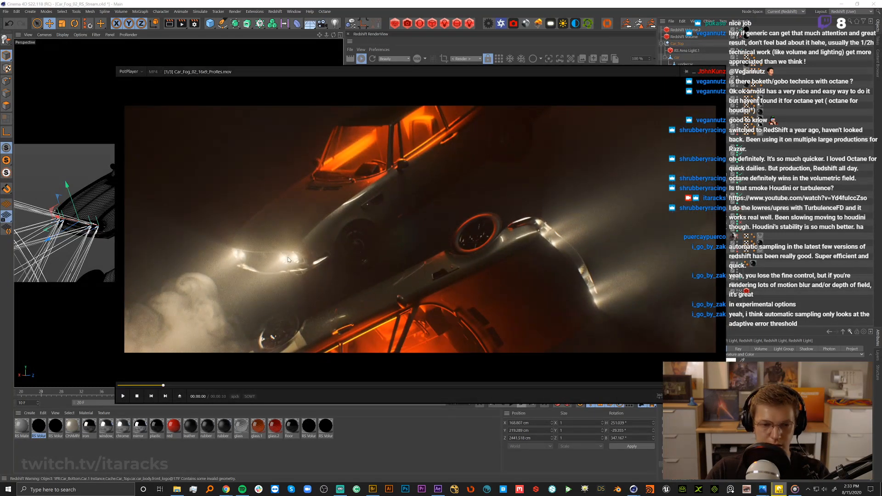
{"action": "left_click", "coordinate": [695, 72]}
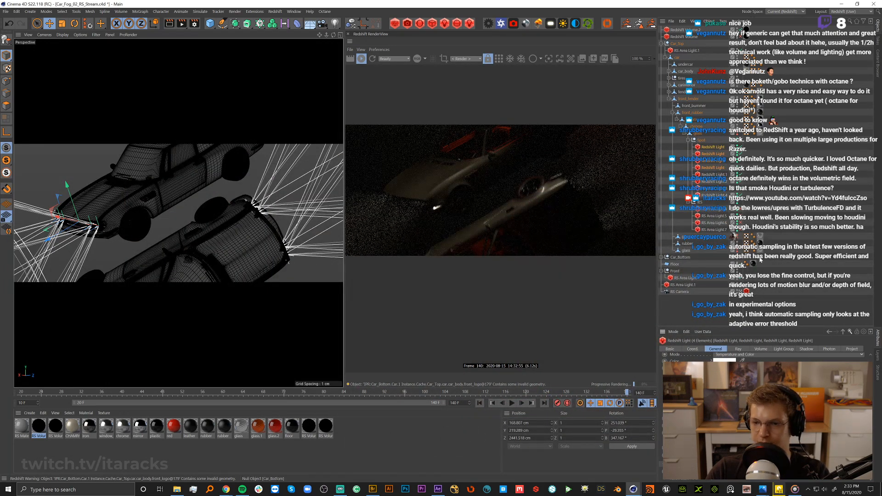
Disable Redshift Volume.2, switch the headlights back from the spots to the RS area lights, and clear the selection.
{"action": "left_click", "coordinate": [740, 30]}
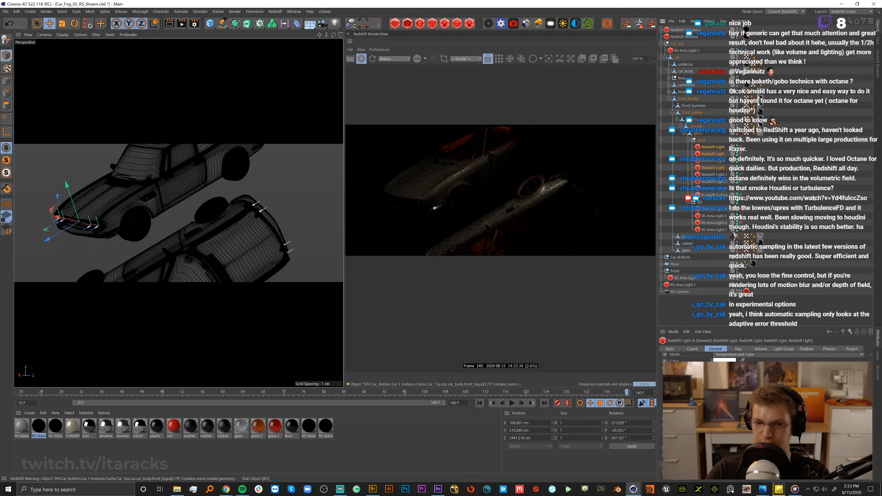
{"action": "left_click", "coordinate": [813, 191]}
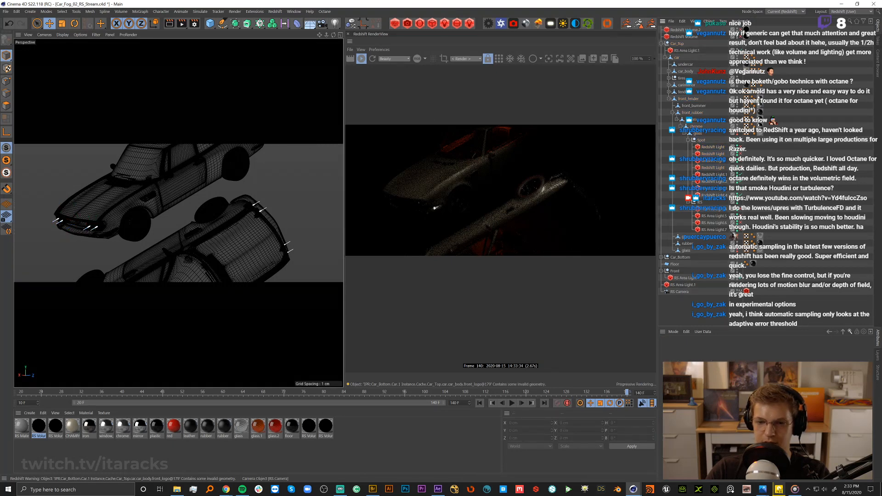
Leave the RS Camera and frame the front of the upper car with its headlights in the live render.
{"action": "left_click", "coordinate": [741, 292]}
{"action": "right_click_drag", "start_coordinate": [210, 211], "coordinate": [342, 190], "text": "alt"}
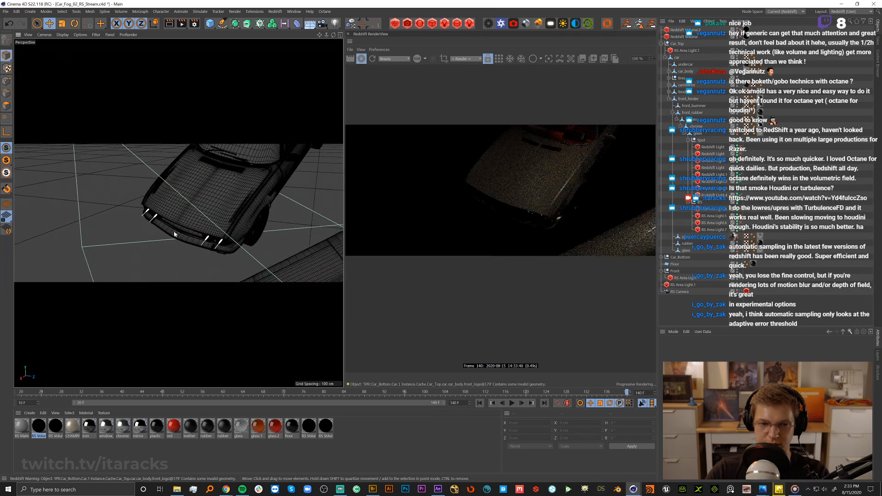
{"action": "left_click_drag", "start_coordinate": [229, 235], "coordinate": [252, 194], "text": "alt"}
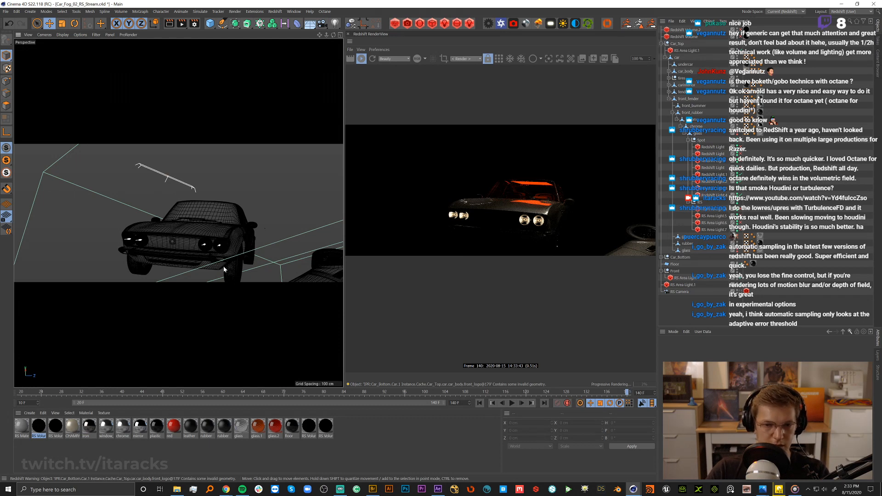
Examine the fog and headlight glow in the CarFog_2019.JPG reference image and return to the car project.
{"action": "left_click", "coordinate": [764, 491]}
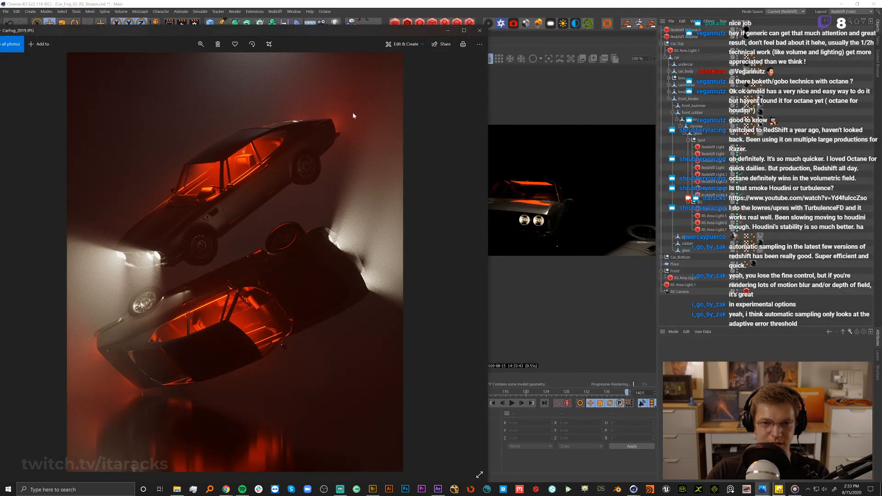
{"action": "left_click", "coordinate": [448, 30]}
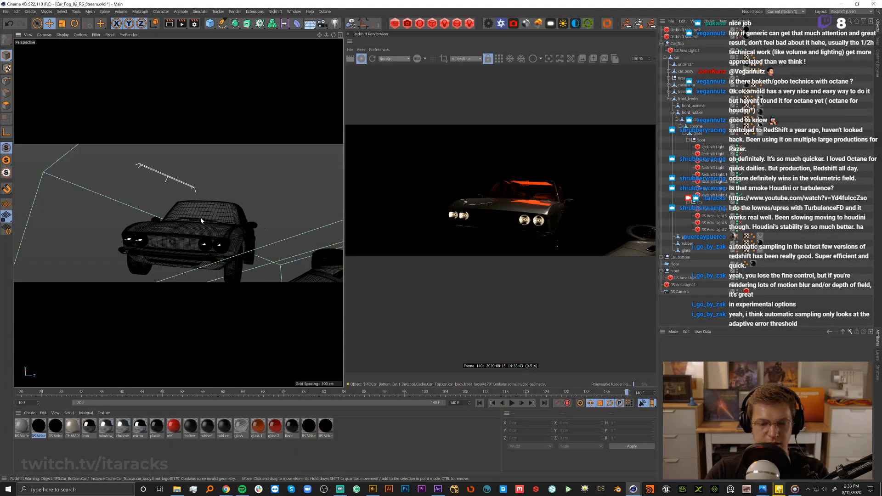
Frame the upper car's headlights closely in the live render and select the four lights from Redshift Light.1 to Redshift Light.4.
{"action": "right_click_drag", "start_coordinate": [225, 250], "coordinate": [288, 224], "text": "alt"}
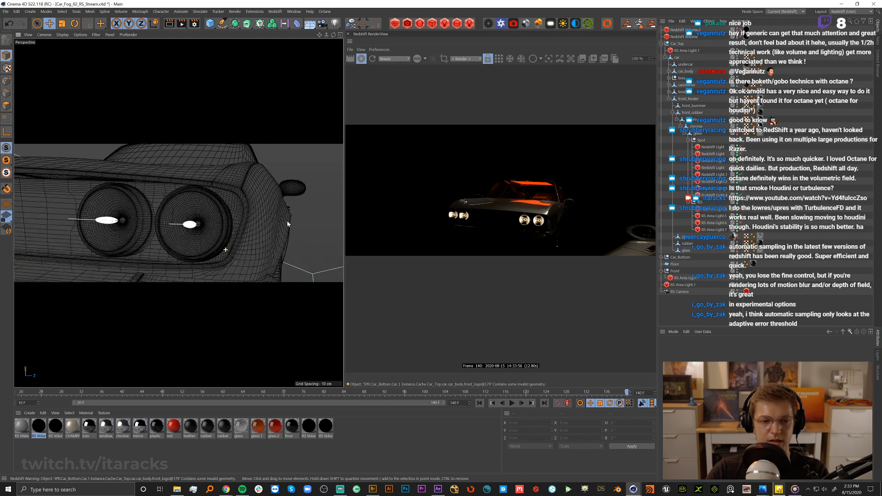
{"action": "left_click_drag", "start_coordinate": [186, 229], "coordinate": [209, 239], "text": "alt"}
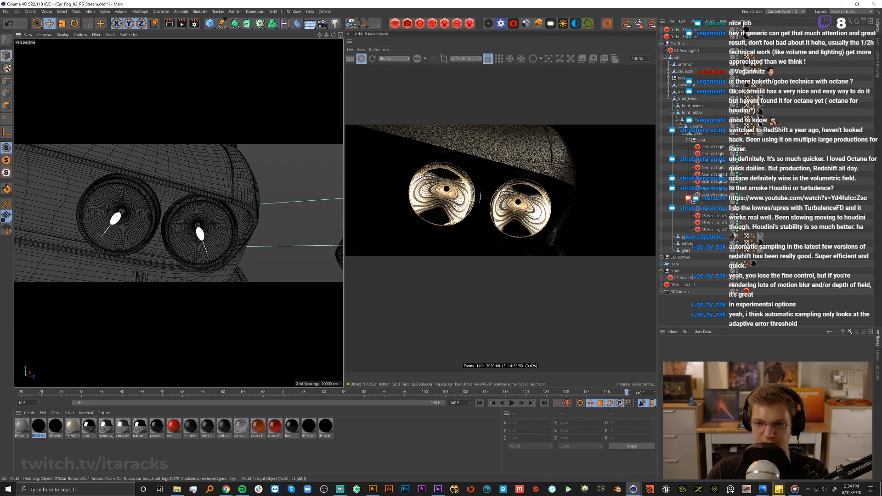
{"action": "left_click", "coordinate": [710, 175]}
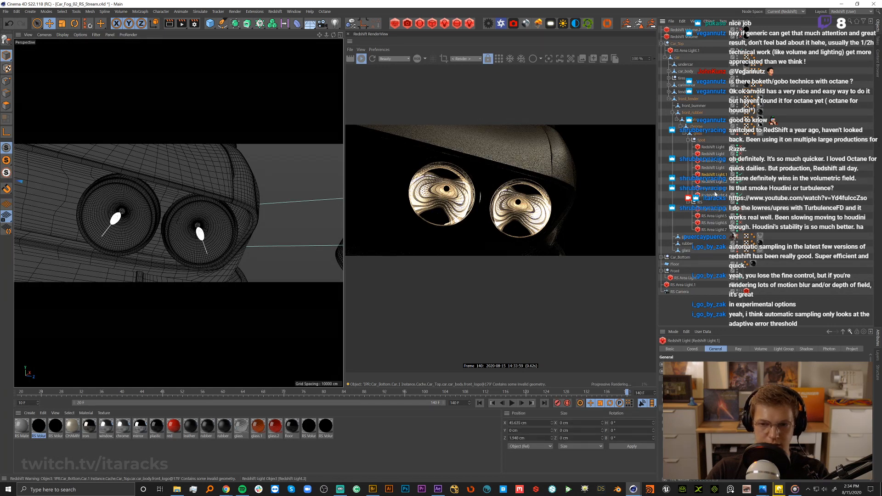
{"action": "left_click", "coordinate": [716, 195], "text": "shift"}
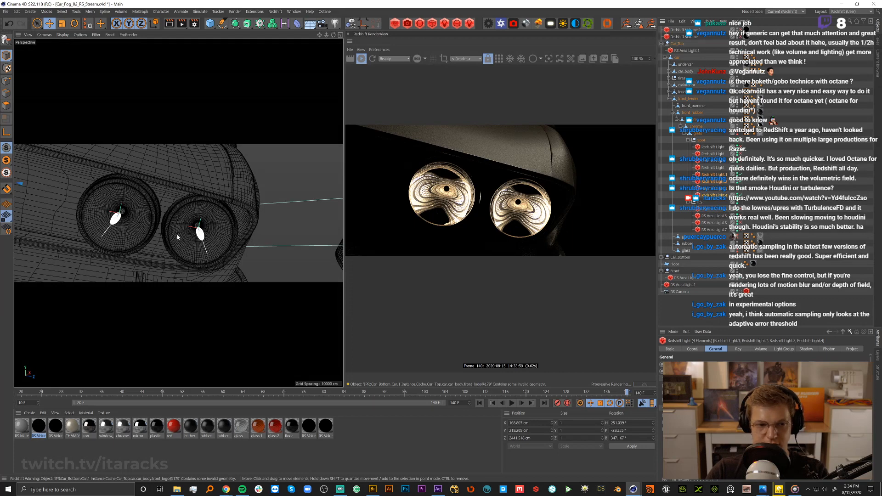
{"action": "left_click_drag", "start_coordinate": [178, 237], "coordinate": [222, 198], "text": "alt"}
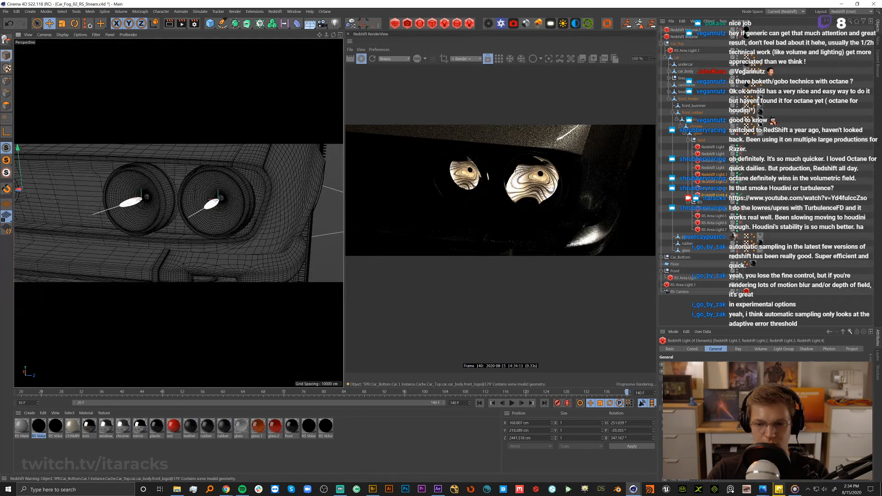
Switch to Adobe Bridge to examine the spot_fresnel.hdr light texture and return to the car project.
{"action": "left_click", "coordinate": [372, 490]}
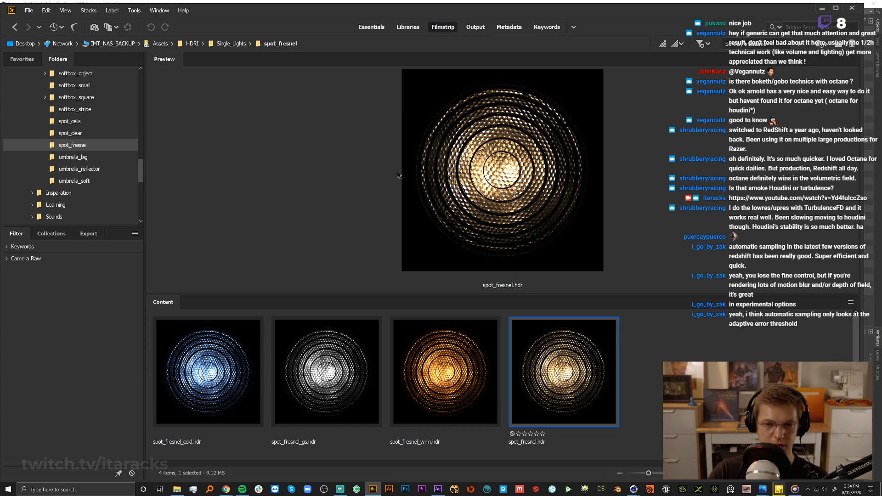
{"action": "left_click", "coordinate": [823, 9]}
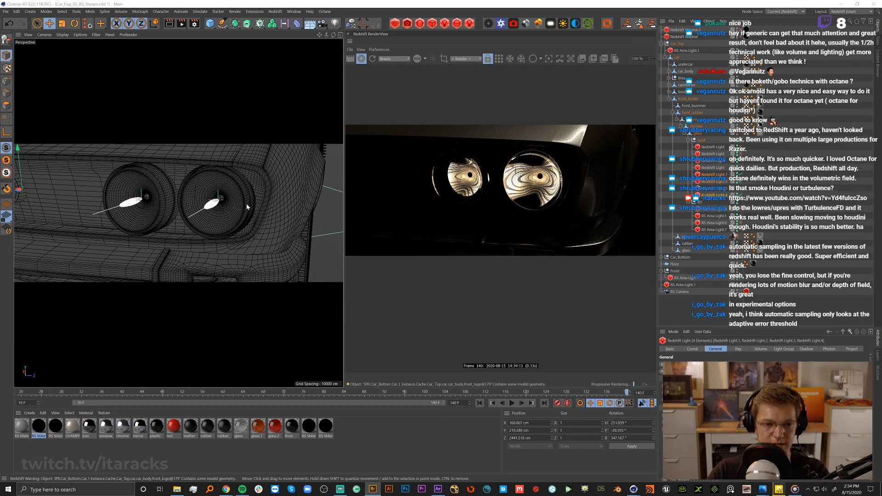
Reselect Redshift Light.1 through Redshift Light.4 and review their intensity, color and texture settings against the headlight render.
{"action": "left_click_drag", "start_coordinate": [219, 214], "coordinate": [258, 219], "text": "alt"}
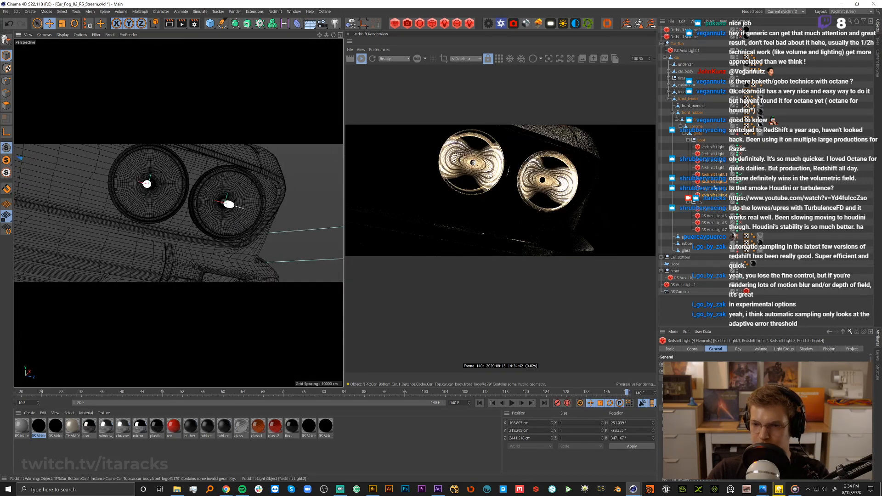
{"action": "left_click", "coordinate": [714, 174]}
{"action": "left_click", "coordinate": [715, 196], "text": "shift"}
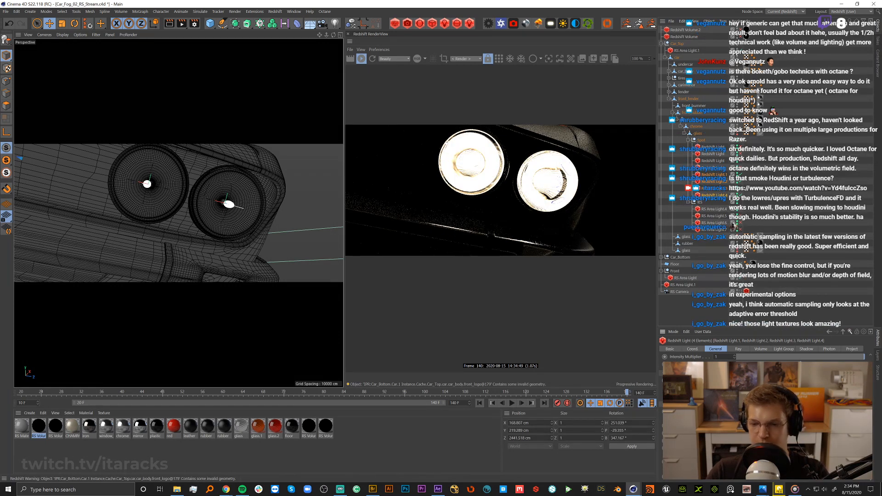
{"action": "scroll", "coordinate": [765, 414], "scroll_direction": "down", "scroll_amount": 3}
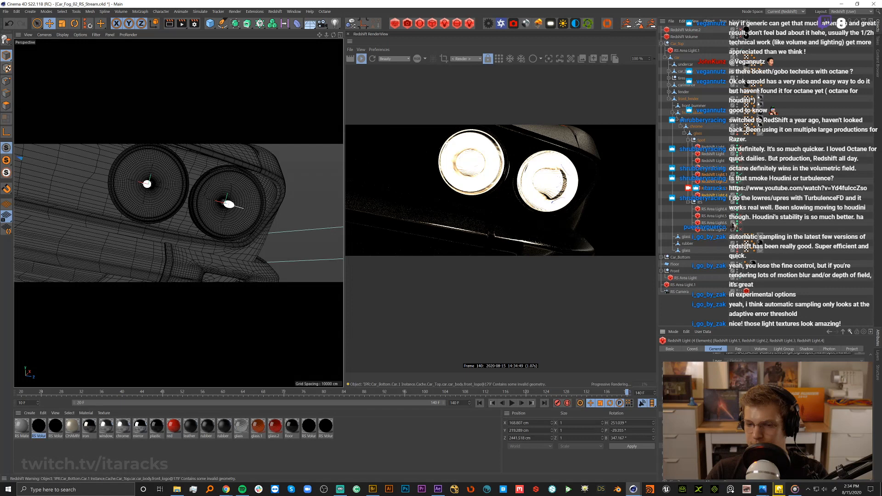
{"action": "scroll", "coordinate": [765, 414], "scroll_direction": "up", "scroll_amount": 1}
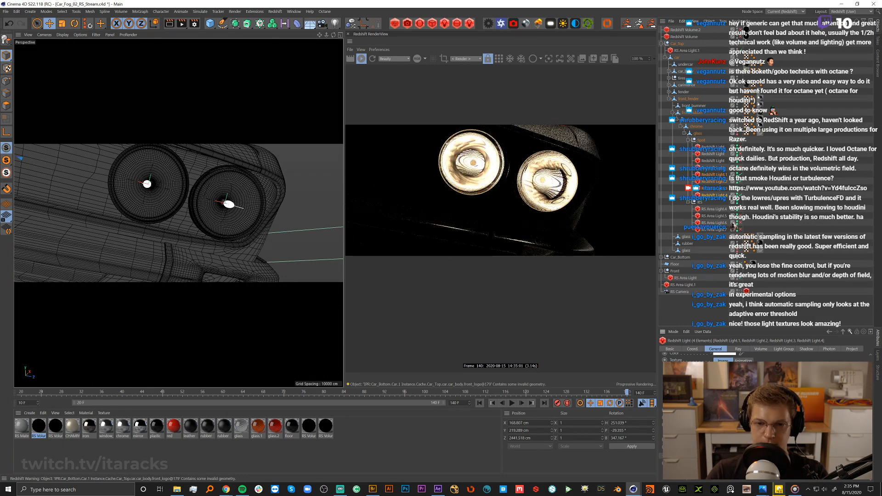
Clear the selection and examine the textured light reflections inside the headlights up close in the live render.
{"action": "left_click", "coordinate": [226, 209]}
{"action": "scroll", "coordinate": [225, 209], "scroll_direction": "up", "scroll_amount": 6}
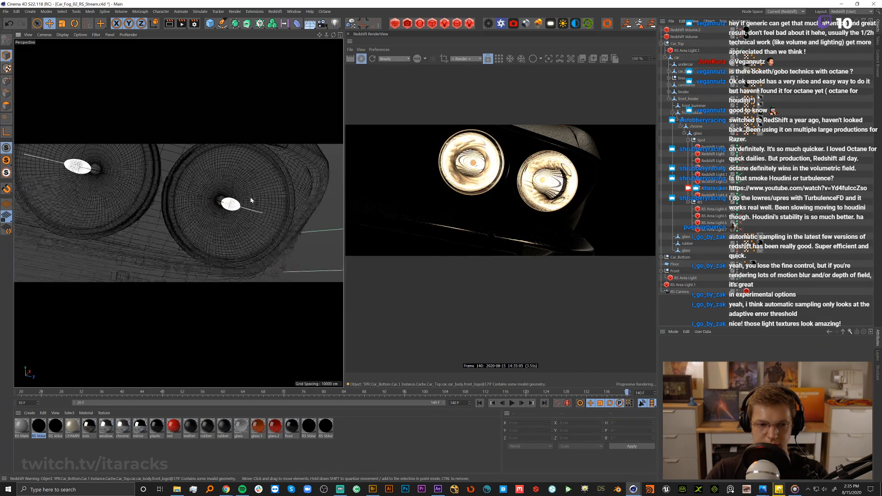
{"action": "scroll", "coordinate": [549, 181], "scroll_direction": "up", "scroll_amount": 3}
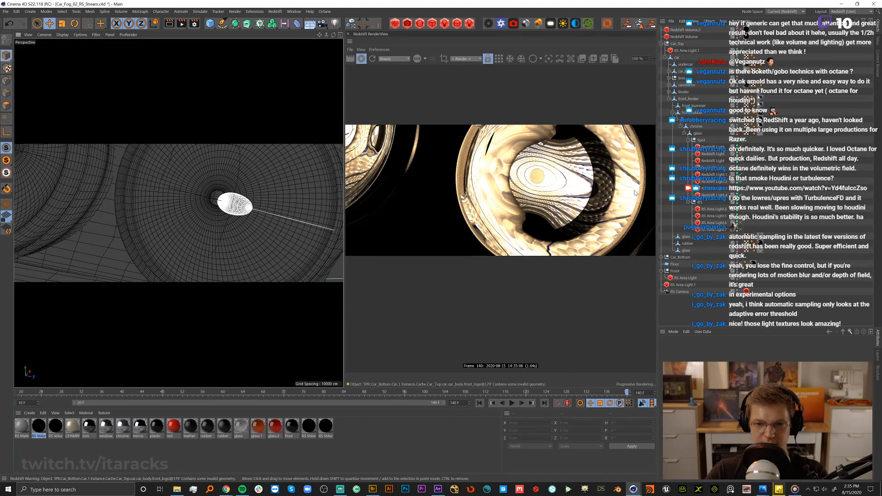
{"action": "scroll", "coordinate": [190, 233], "scroll_direction": "down", "scroll_amount": 5}
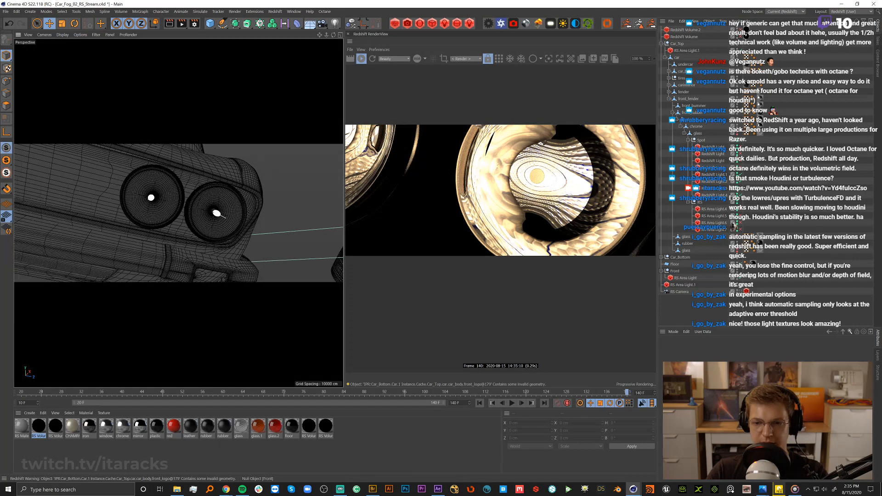
{"action": "left_click_drag", "start_coordinate": [218, 213], "coordinate": [232, 211], "text": "alt"}
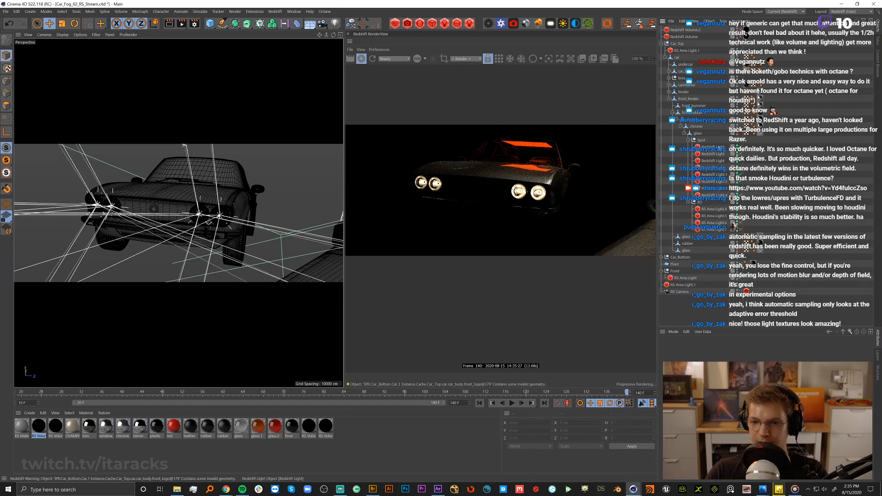
Select the four Redshift Light spots of the headlights, review their general and ray settings, and clear the selection.
{"action": "left_click", "coordinate": [720, 148]}
{"action": "left_click", "coordinate": [720, 168], "text": "shift"}
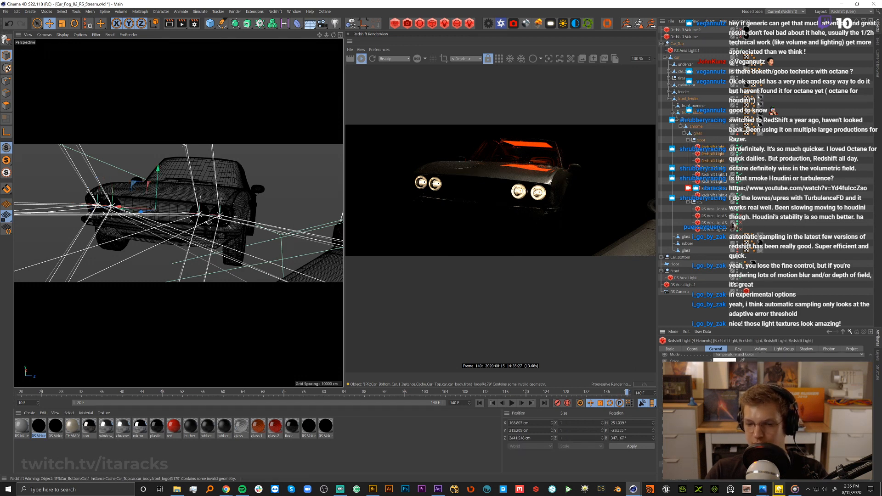
{"action": "scroll", "coordinate": [763, 413], "scroll_direction": "down", "scroll_amount": 5}
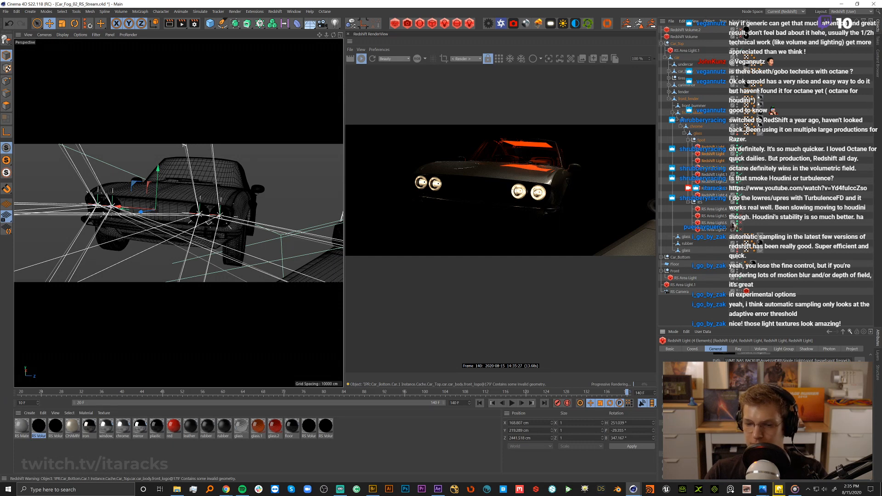
{"action": "left_click", "coordinate": [738, 349]}
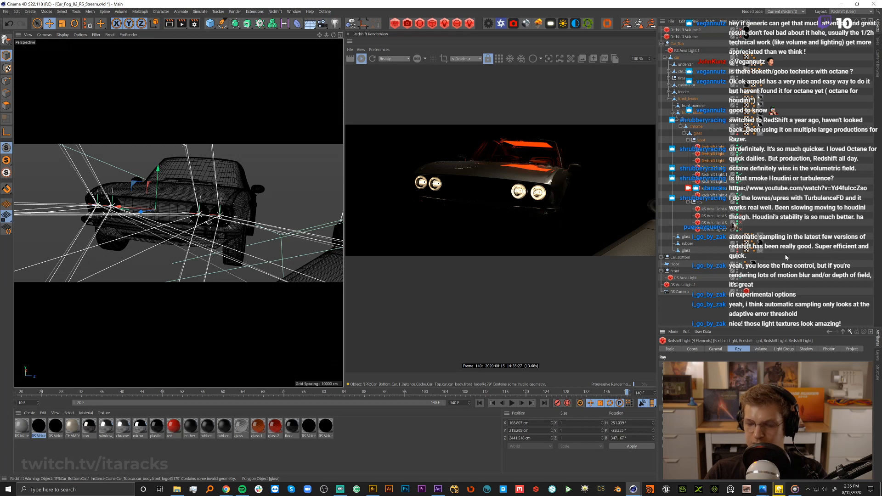
{"action": "left_click", "coordinate": [753, 307]}
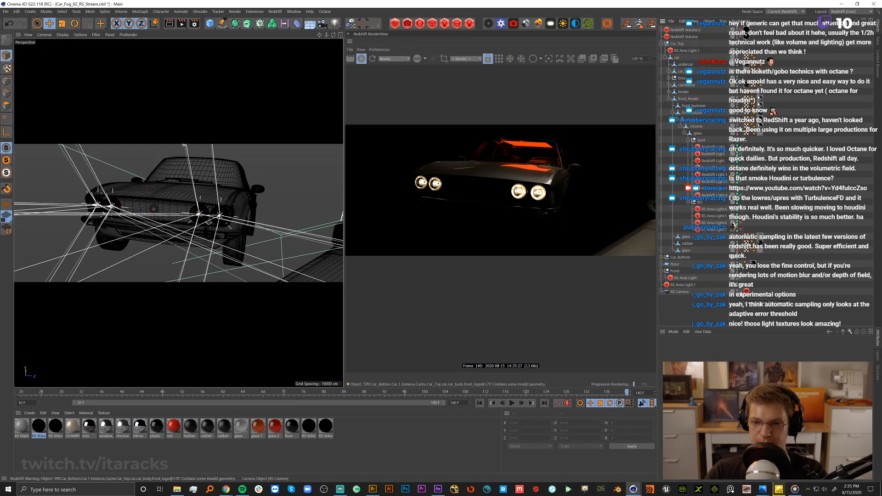
Look through the RS Camera and limit the live render to a region over the upper car's headlights.
{"action": "left_click", "coordinate": [740, 293]}
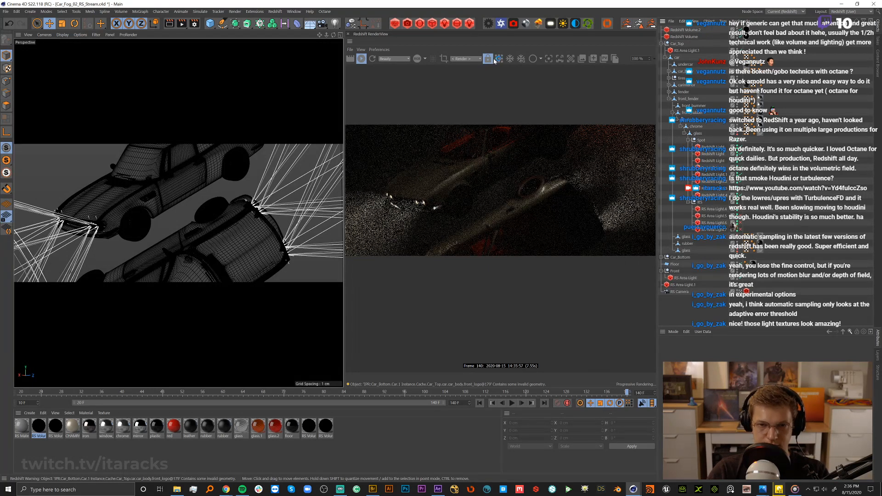
{"action": "left_click", "coordinate": [444, 58]}
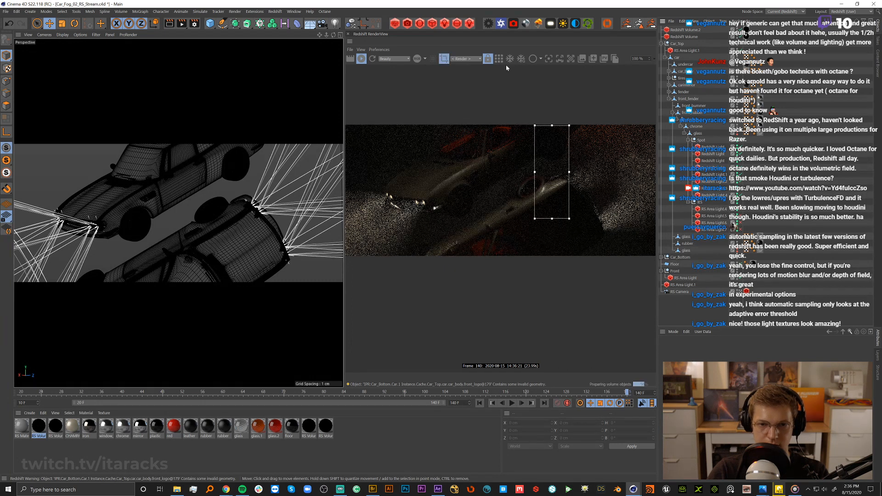
{"action": "left_click_drag", "start_coordinate": [554, 153], "coordinate": [422, 181]}
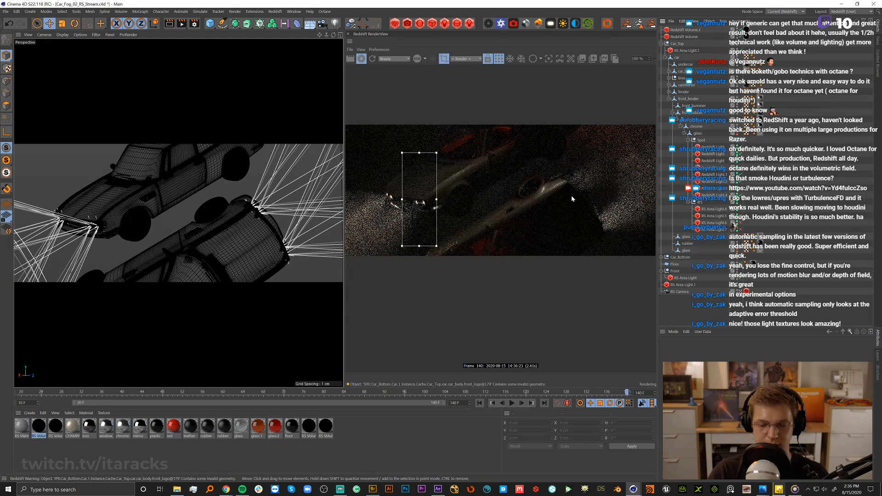
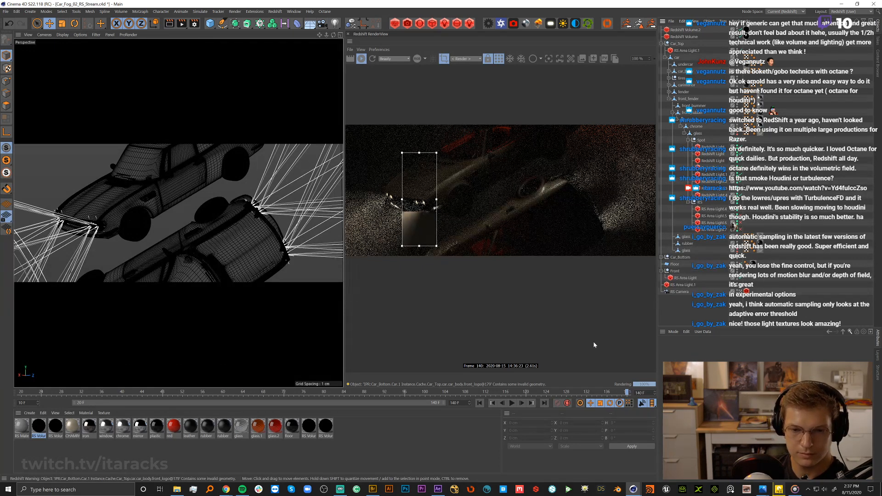
{"action": "left_click", "coordinate": [797, 490]}
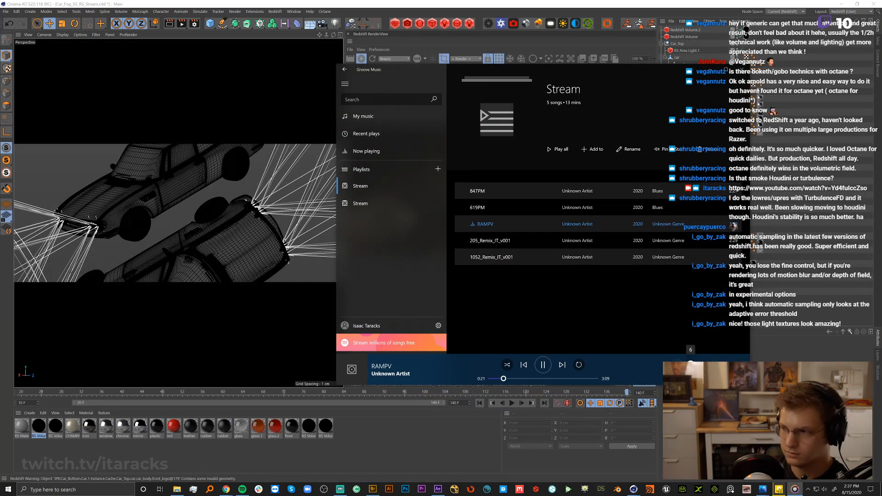
{"action": "left_click", "coordinate": [711, 70]}
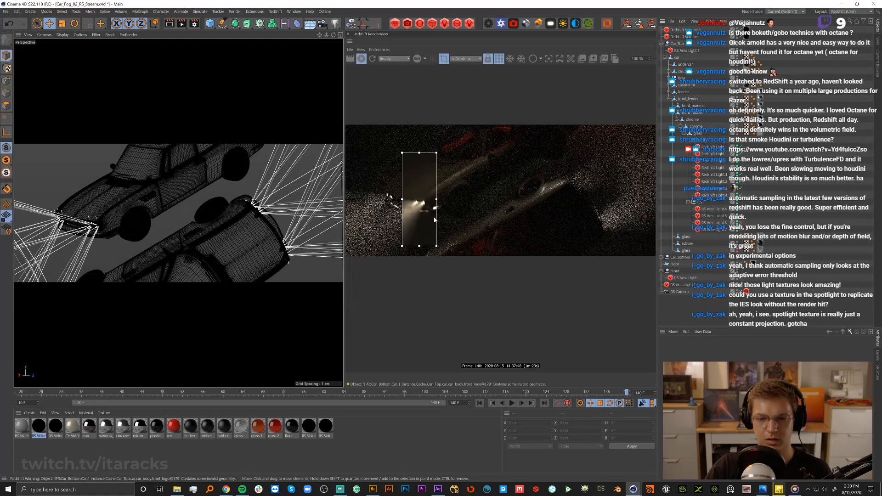
Show the general settings of the first Redshift Light spot and open the Content Browser at the IES light presets.
{"action": "left_click", "coordinate": [713, 148]}
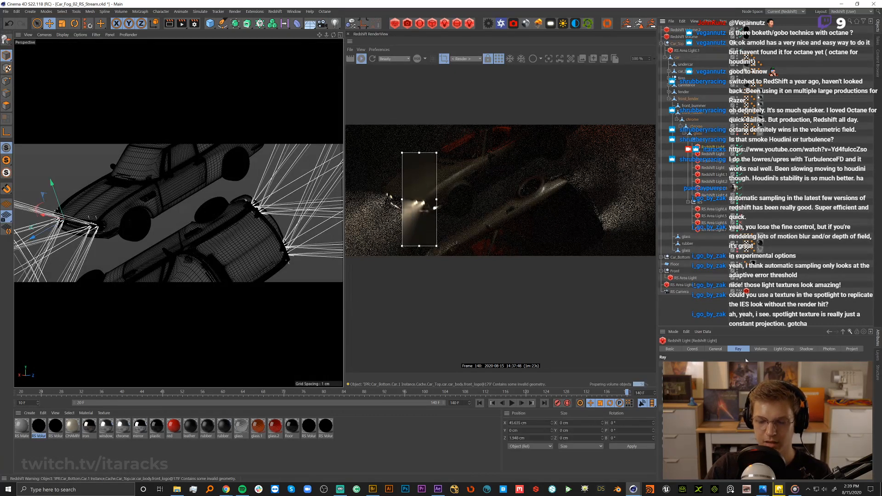
{"action": "left_click", "coordinate": [715, 349]}
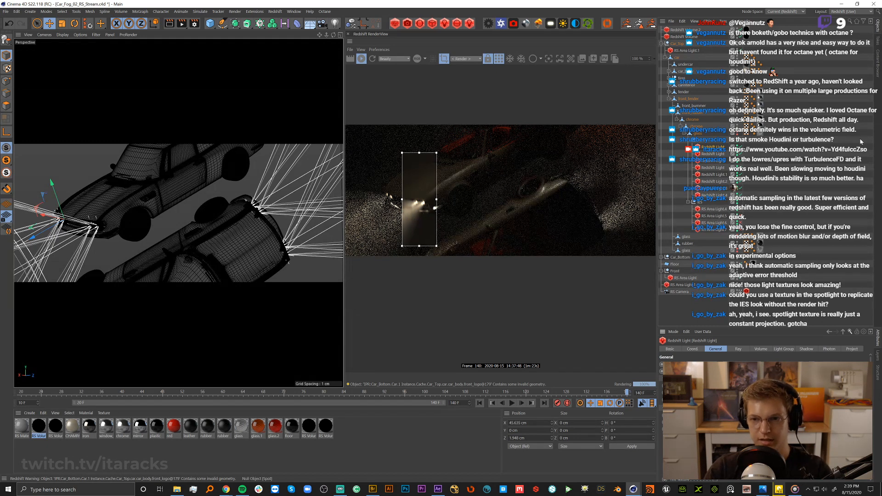
{"action": "left_click", "coordinate": [879, 71]}
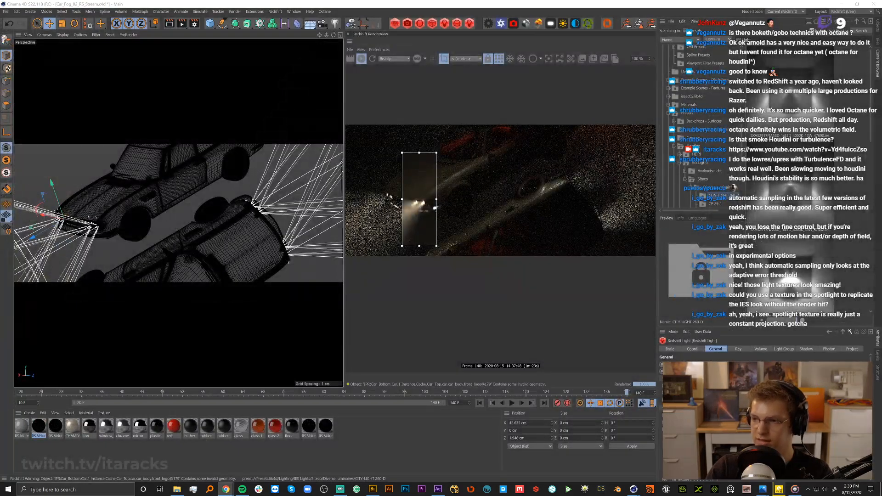
Bring up the vertheim.com IES Generator page in the browser and search Windows for an IES generator program.
{"action": "left_click_drag", "start_coordinate": [0, 126], "coordinate": [414, 80]}
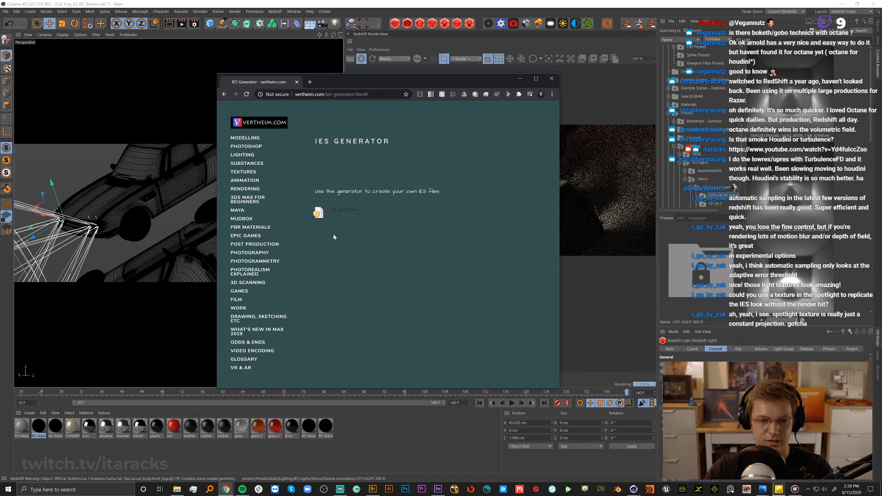
{"action": "left_click", "coordinate": [101, 490]}
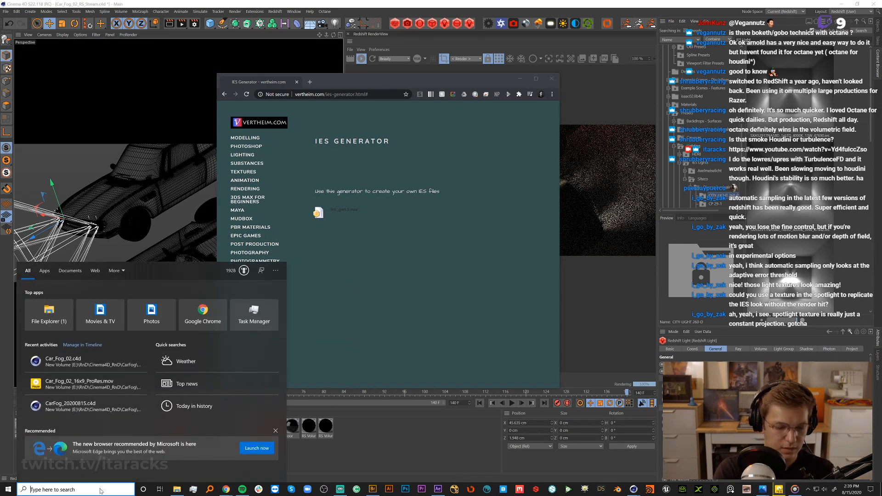
{"action": "type", "text": "ies"}
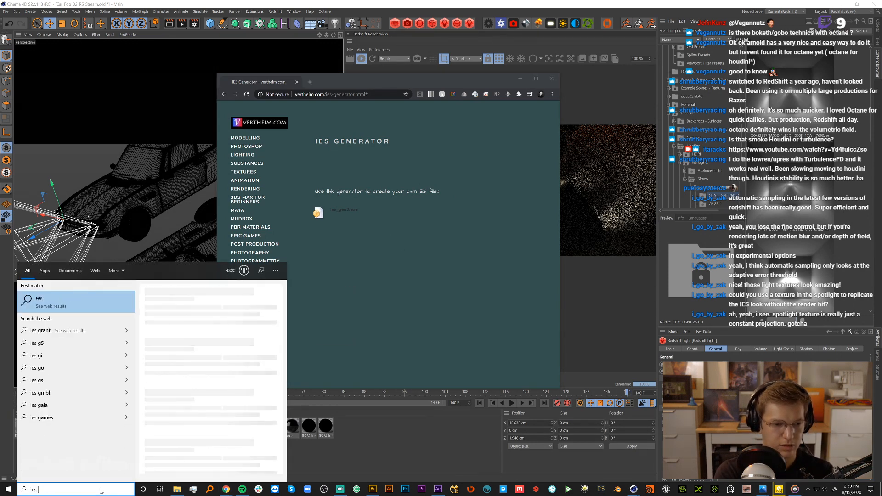
{"action": "key", "text": "BackSpace"}
{"action": "key", "text": "BackSpace"}
{"action": "key", "text": "BackSpace"}
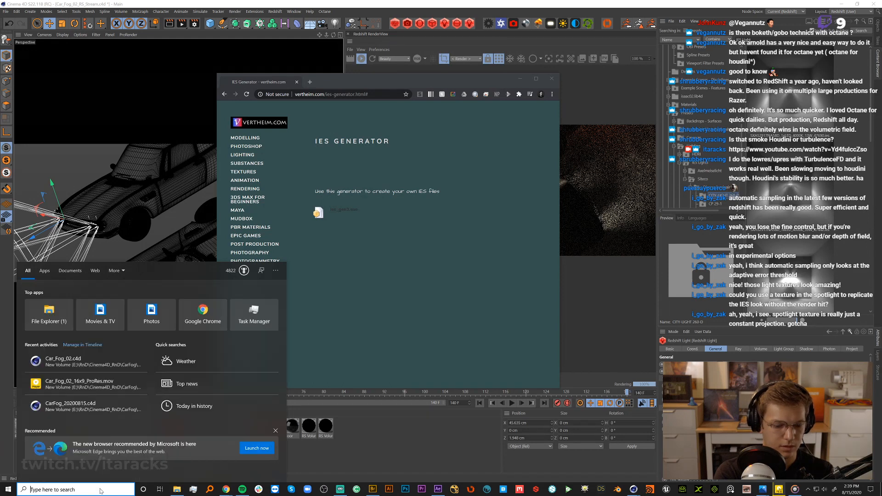
{"action": "type", "text": "ies"}
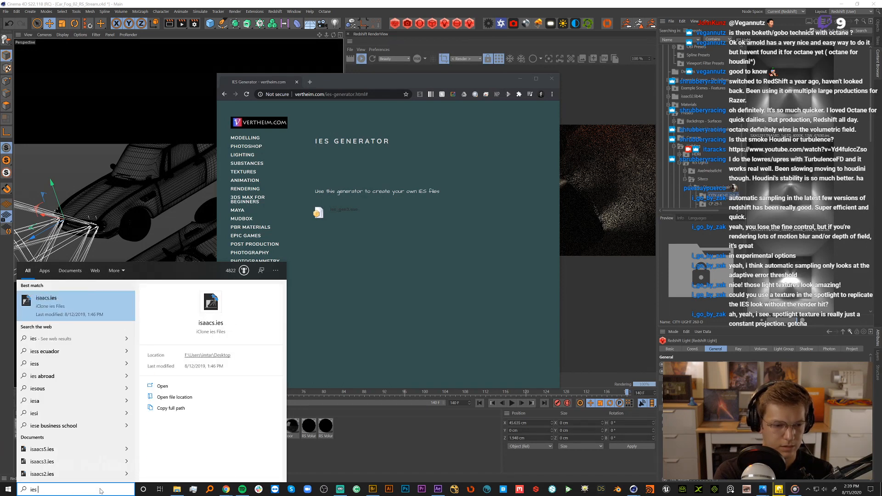
{"action": "type", "text": " ge"}
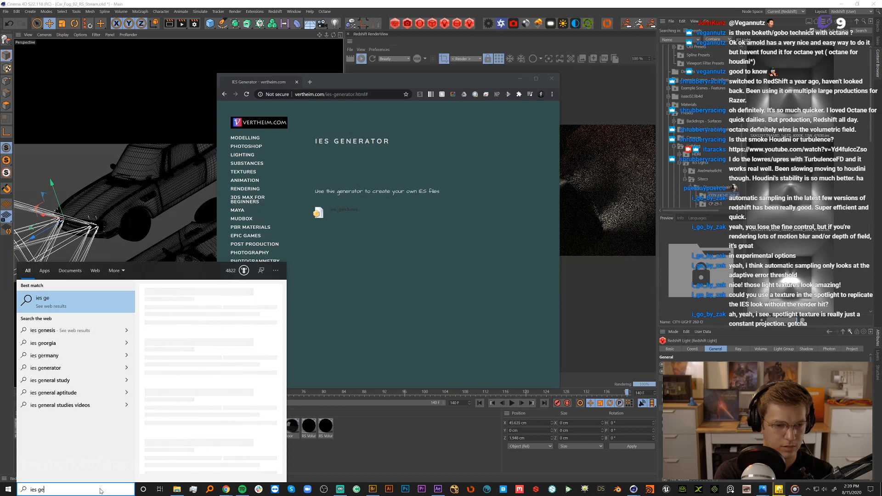
{"action": "type", "text": "n3"}
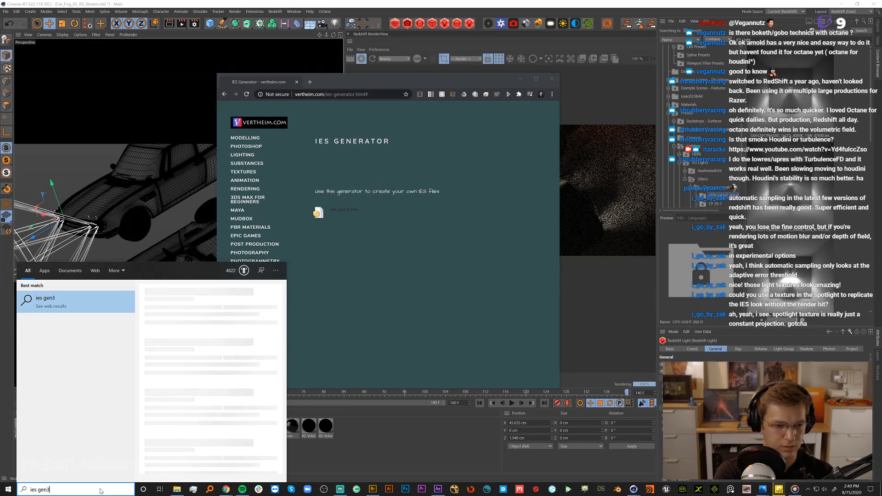
Shorten the Windows search to "ies", look at the best-matching IES file, and minimize the browser to return to Cinema 4D.
{"action": "key", "text": "BackSpace"}
{"action": "key", "text": "BackSpace"}
{"action": "key", "text": "BackSpace"}
{"action": "key", "text": "BackSpace"}
{"action": "key", "text": "BackSpace"}
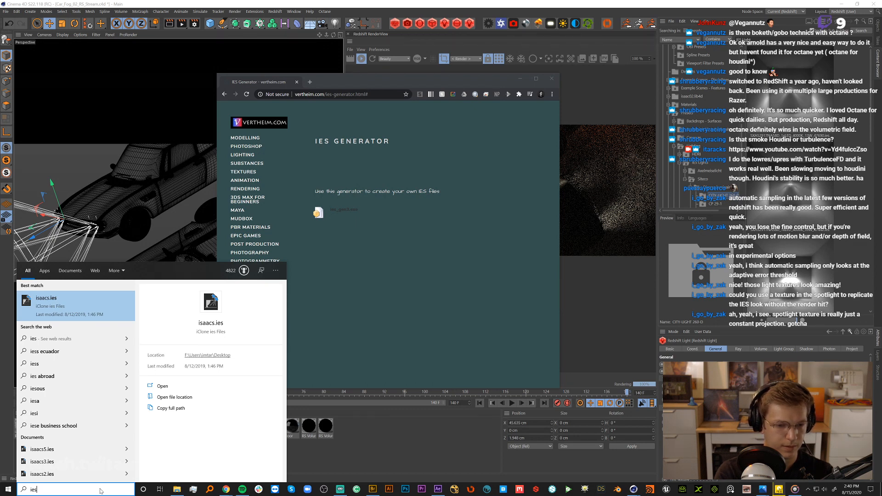
{"action": "left_click", "coordinate": [54, 305]}
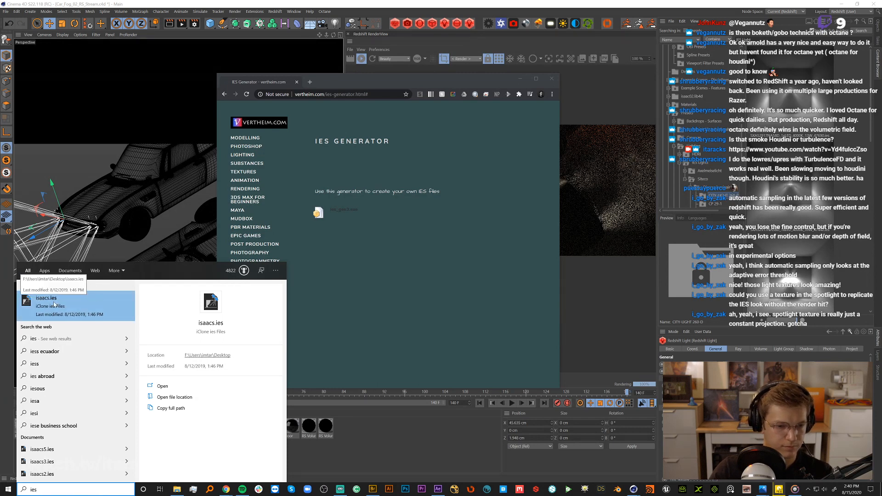
{"action": "left_click", "coordinate": [447, 251]}
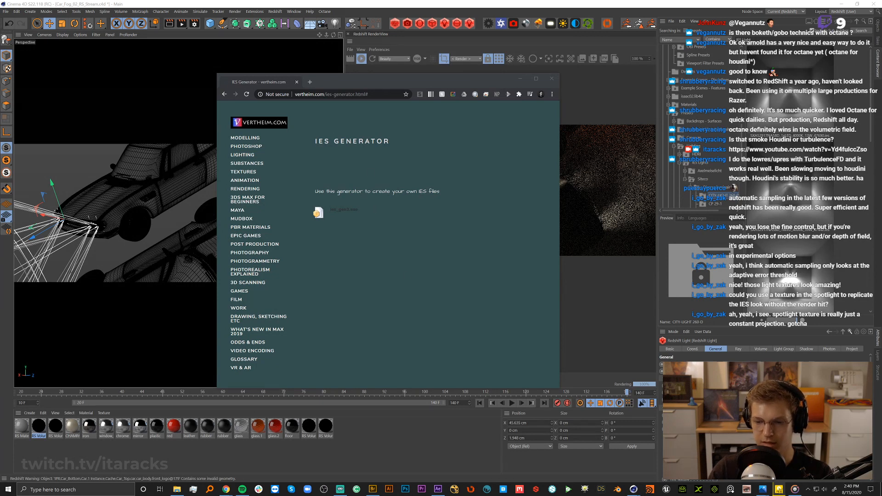
{"action": "left_click", "coordinate": [521, 78]}
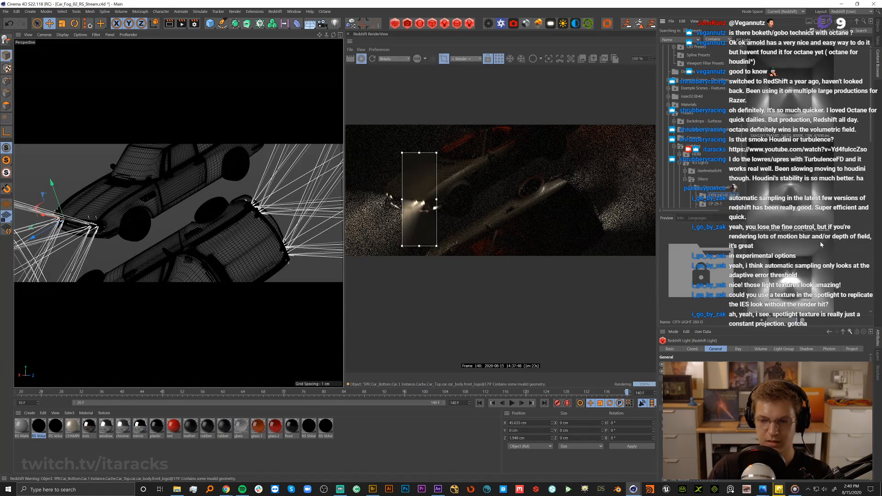
Look through the general settings of the selected Redshift Light spot, including its texture preview and path.
{"action": "scroll", "coordinate": [766, 418], "scroll_direction": "down", "scroll_amount": 5}
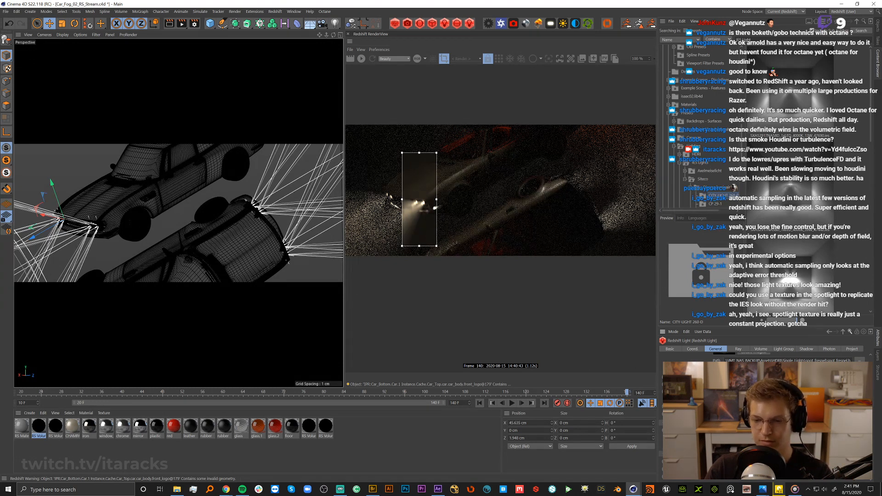
{"action": "scroll", "coordinate": [767, 414], "scroll_direction": "up", "scroll_amount": 5}
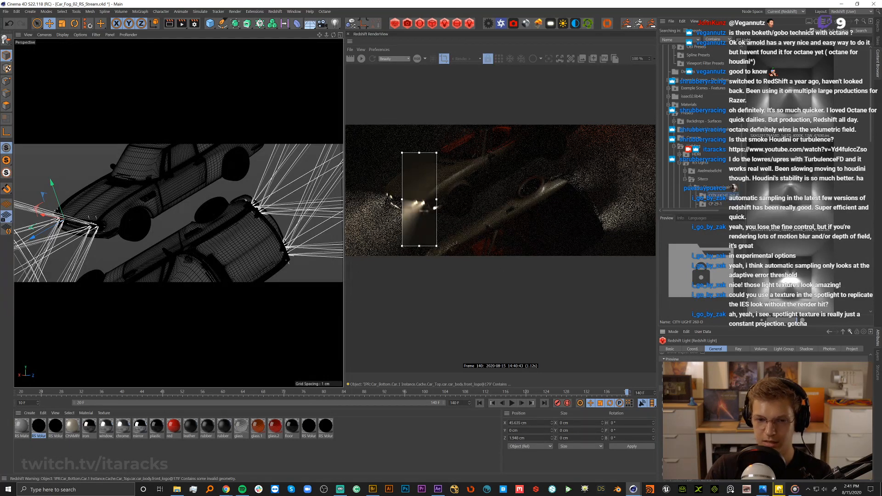
{"action": "scroll", "coordinate": [767, 418], "scroll_direction": "up", "scroll_amount": 5}
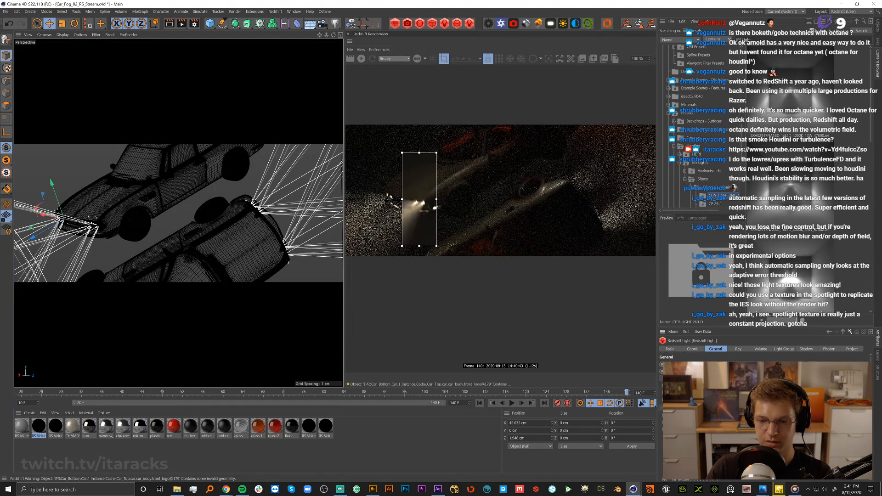
Return to the object list, turn off the headlights' Redshift Light spots, and clear the selection.
{"action": "left_click", "coordinate": [878, 26]}
{"action": "left_click", "coordinate": [713, 175]}
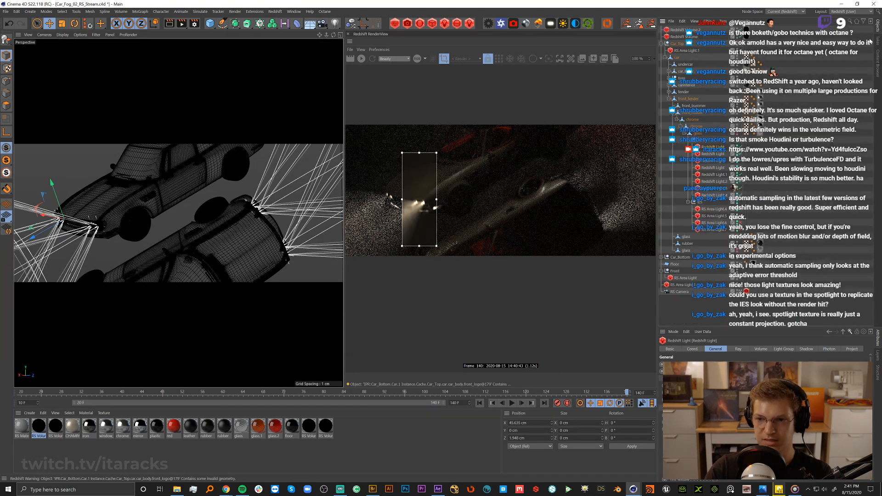
{"action": "left_click", "coordinate": [712, 182]}
{"action": "left_click", "coordinate": [713, 189]}
{"action": "left_click", "coordinate": [715, 203]}
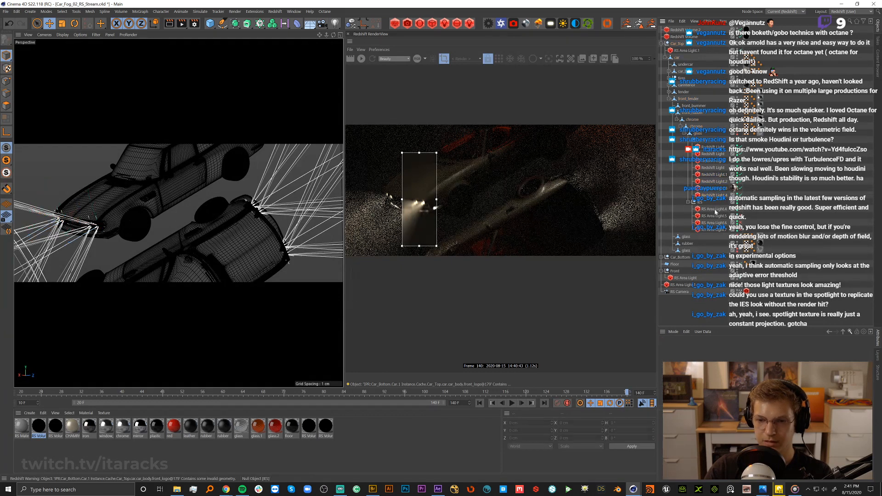
{"action": "left_click", "coordinate": [715, 210]}
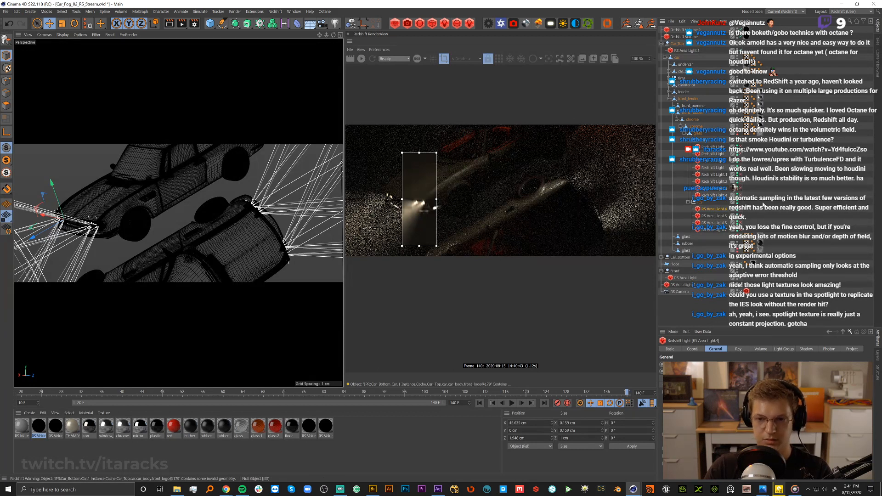
{"action": "left_click_drag", "start_coordinate": [740, 147], "coordinate": [740, 195]}
{"action": "left_click", "coordinate": [799, 175]}
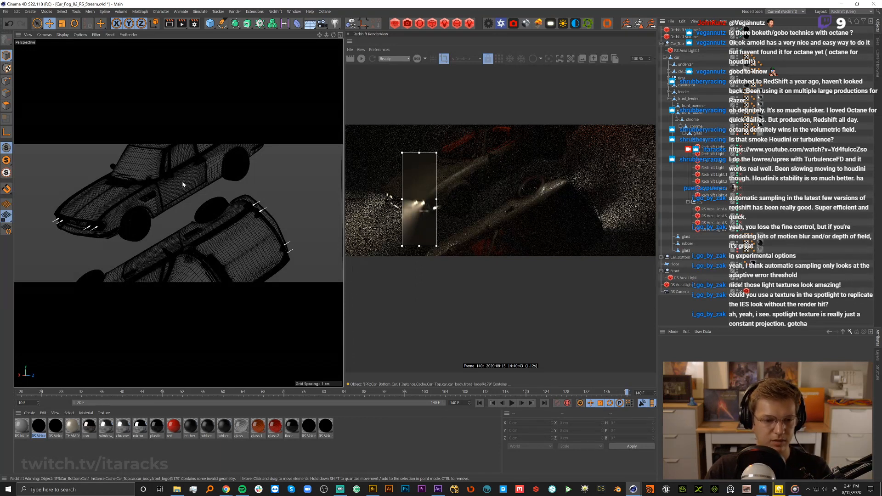
Open the leather material's shader graph and inspect its three texture nodes and the diffuse branch's RS TriPlanar node.
{"action": "double_click", "coordinate": [189, 427]}
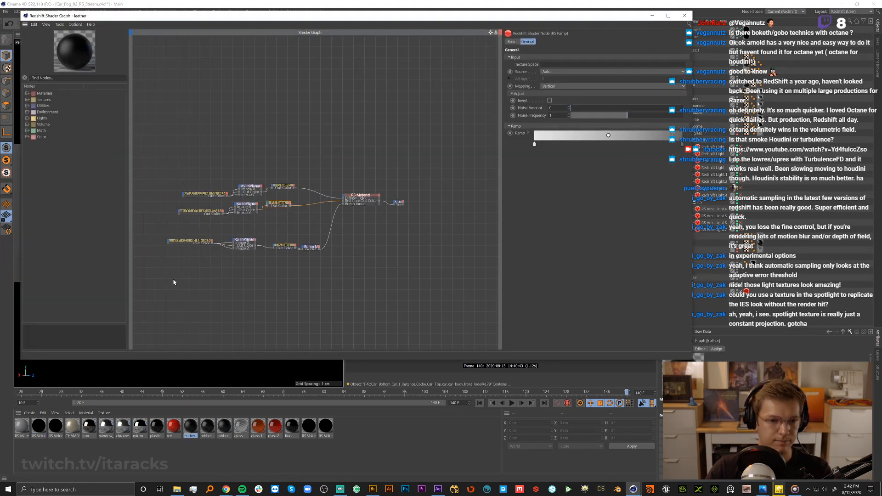
{"action": "left_click_drag", "start_coordinate": [174, 117], "coordinate": [208, 159]}
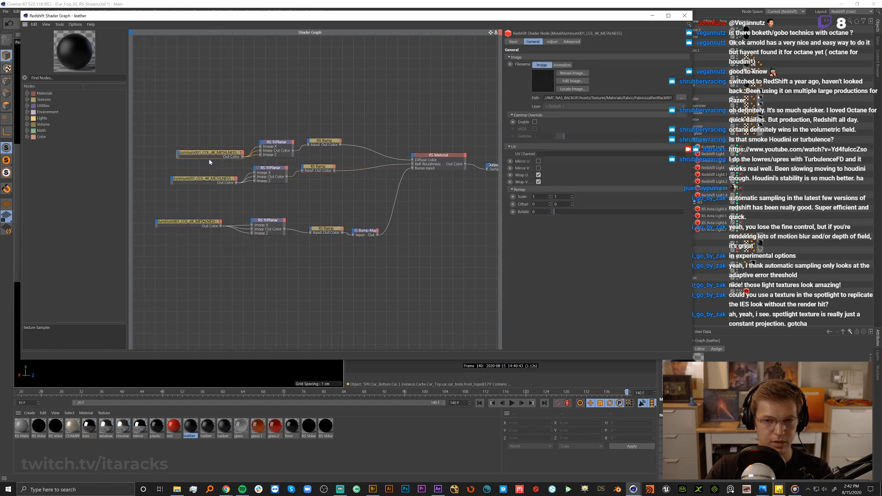
{"action": "left_click_drag", "start_coordinate": [135, 182], "coordinate": [239, 170]}
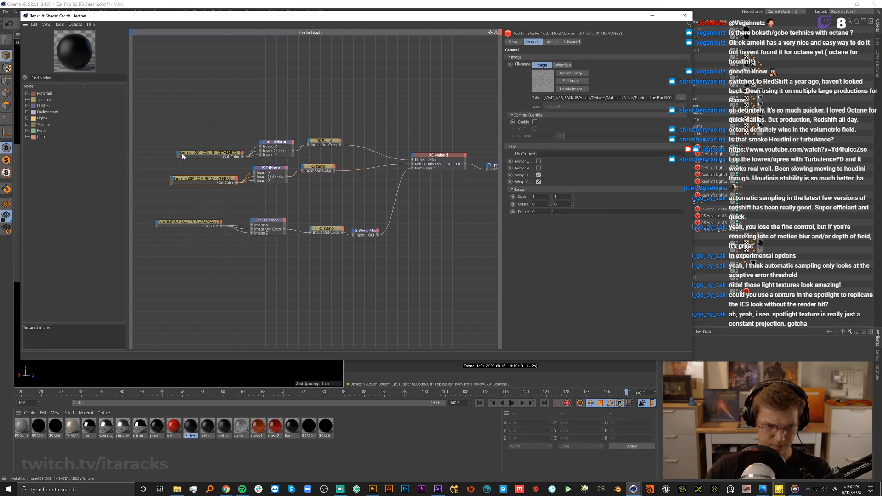
{"action": "left_click_drag", "start_coordinate": [157, 205], "coordinate": [204, 255]}
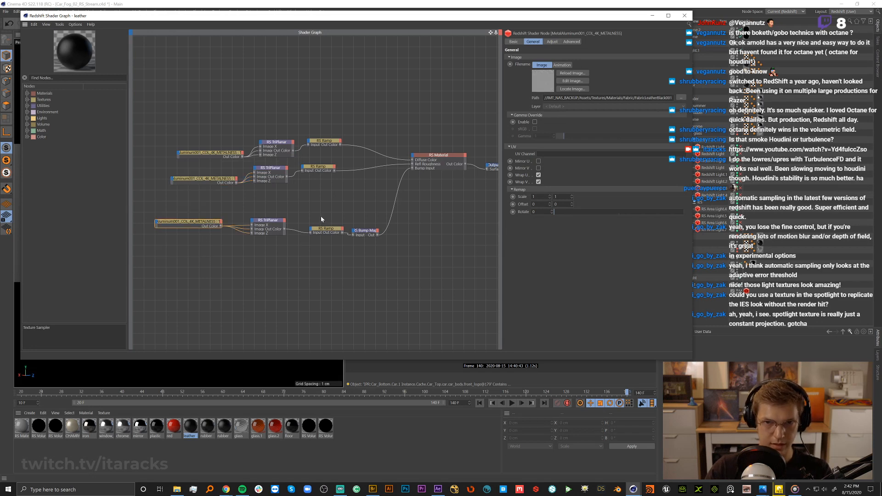
{"action": "left_click_drag", "start_coordinate": [187, 133], "coordinate": [214, 167]}
{"action": "left_click", "coordinate": [284, 153]}
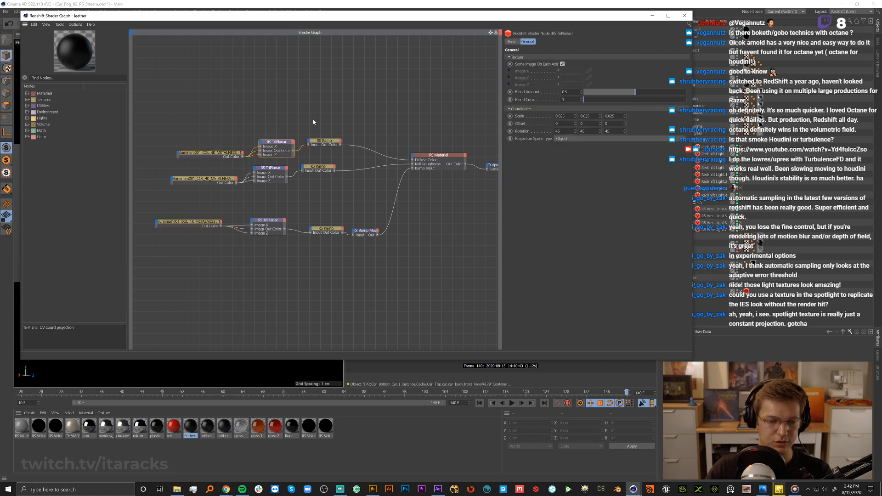
Inspect the leather material's three RS Ramp nodes and RS Bump Map node, highlight the bump branch, and clear the selection.
{"action": "left_click_drag", "start_coordinate": [316, 120], "coordinate": [342, 154]}
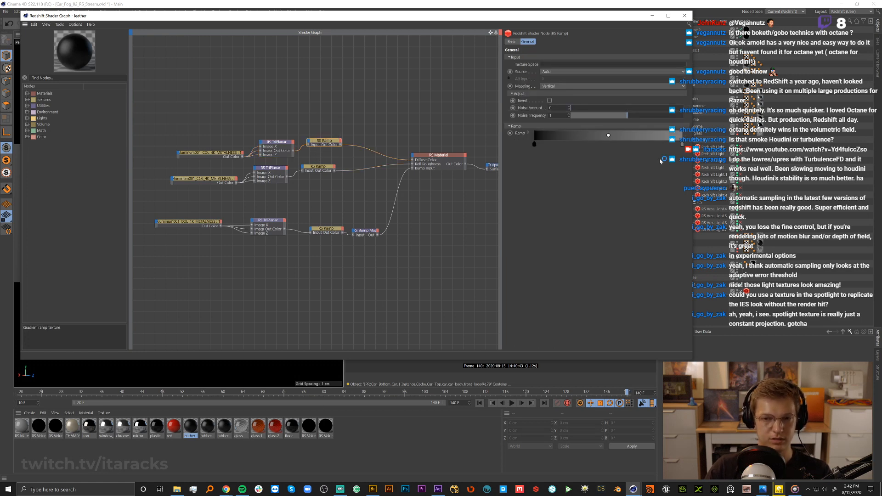
{"action": "left_click", "coordinate": [318, 167]}
{"action": "left_click", "coordinate": [340, 229]}
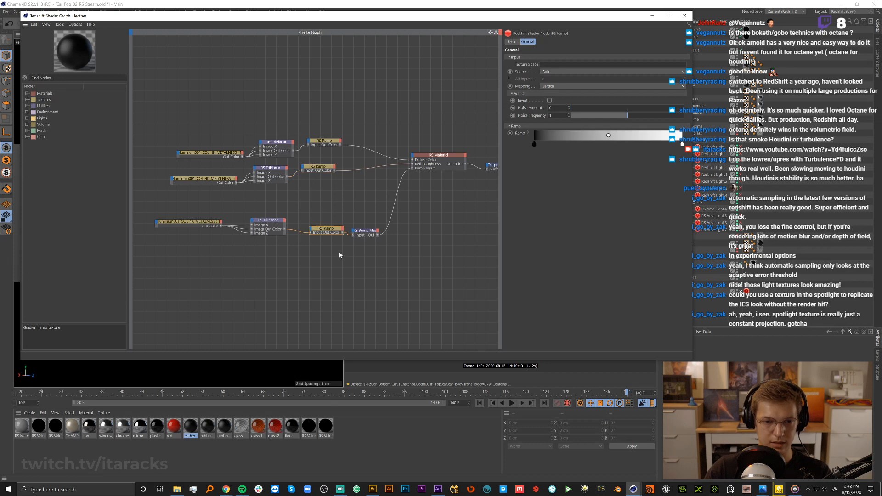
{"action": "left_click_drag", "start_coordinate": [366, 216], "coordinate": [387, 261]}
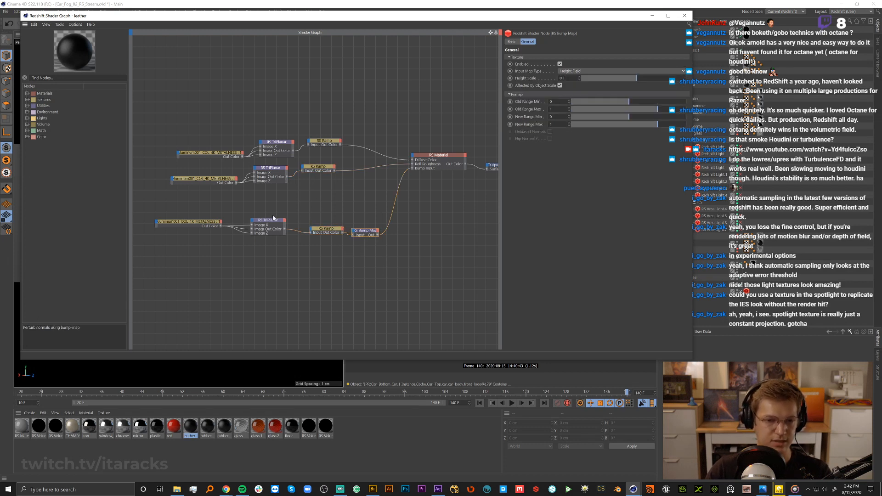
{"action": "left_click_drag", "start_coordinate": [184, 208], "coordinate": [382, 275]}
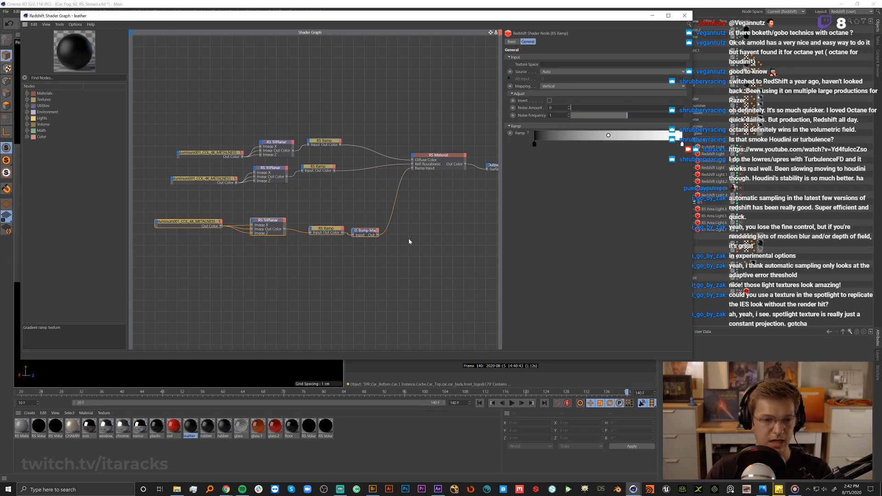
{"action": "left_click_drag", "start_coordinate": [342, 192], "coordinate": [157, 166]}
{"action": "left_click", "coordinate": [265, 112]}
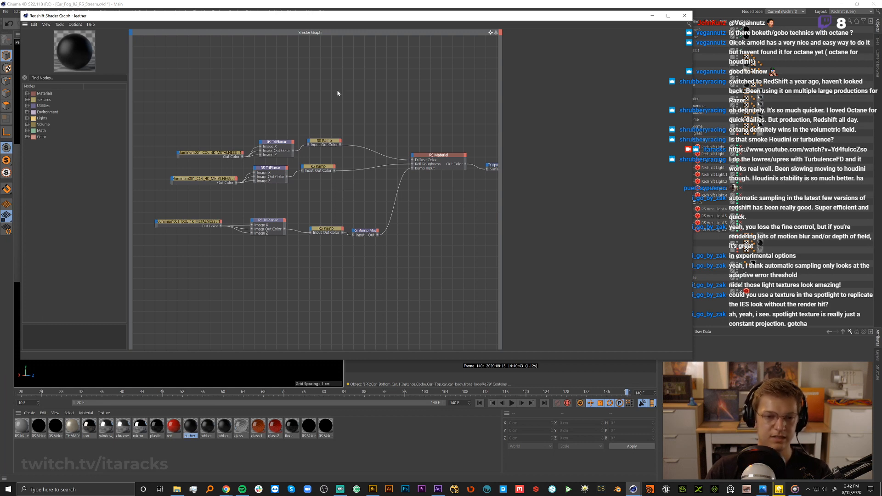
Examine the diffuse branch's texture and RS Ramp node, including the settings of the ramp's end knot.
{"action": "left_click_drag", "start_coordinate": [185, 120], "coordinate": [353, 161]}
{"action": "left_click_drag", "start_coordinate": [307, 110], "coordinate": [347, 157]}
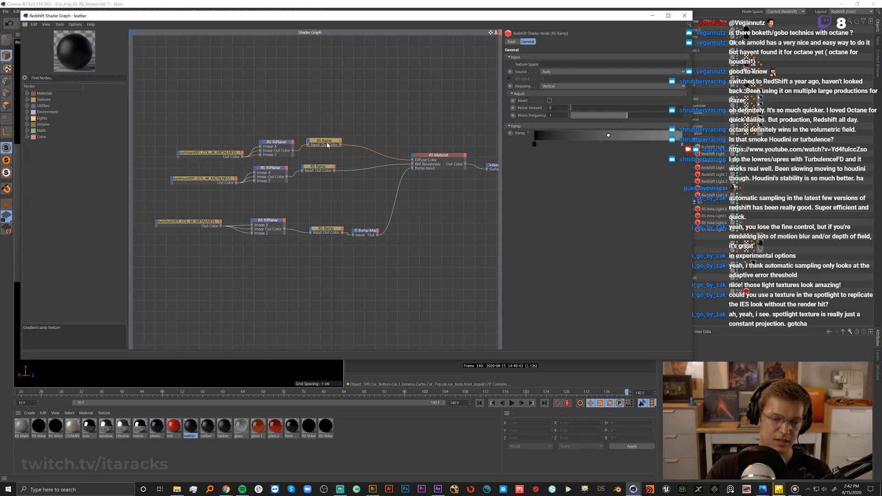
{"action": "left_click", "coordinate": [223, 153]}
{"action": "left_click_drag", "start_coordinate": [309, 108], "coordinate": [353, 161]}
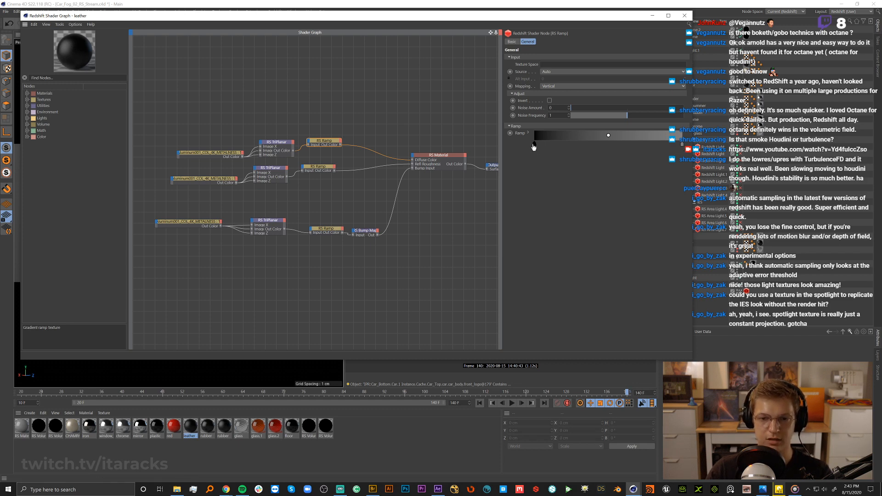
{"action": "double_click", "coordinate": [683, 144]}
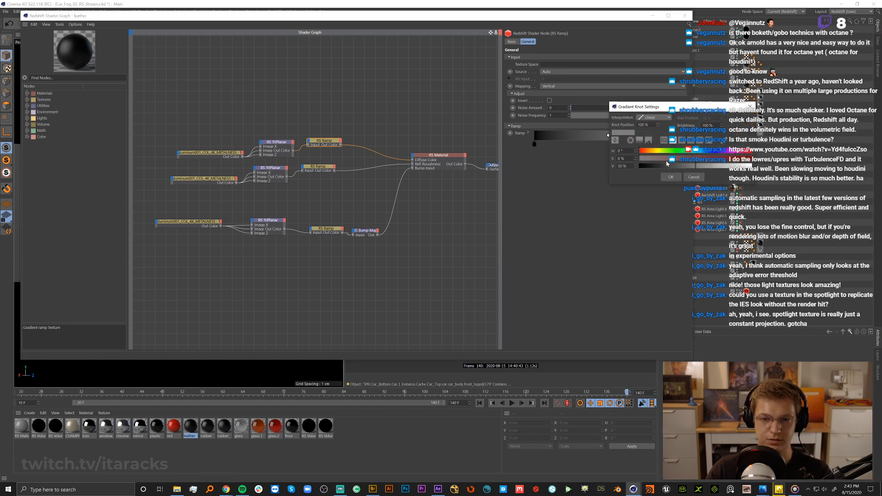
{"action": "left_click", "coordinate": [671, 177]}
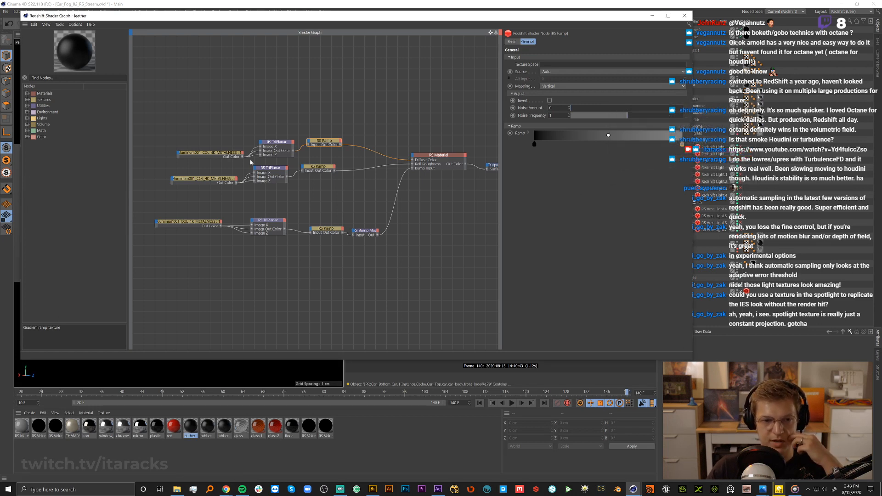
Compare the texture images feeding the roughness, diffuse and bump branches of the leather material.
{"action": "left_click", "coordinate": [218, 183]}
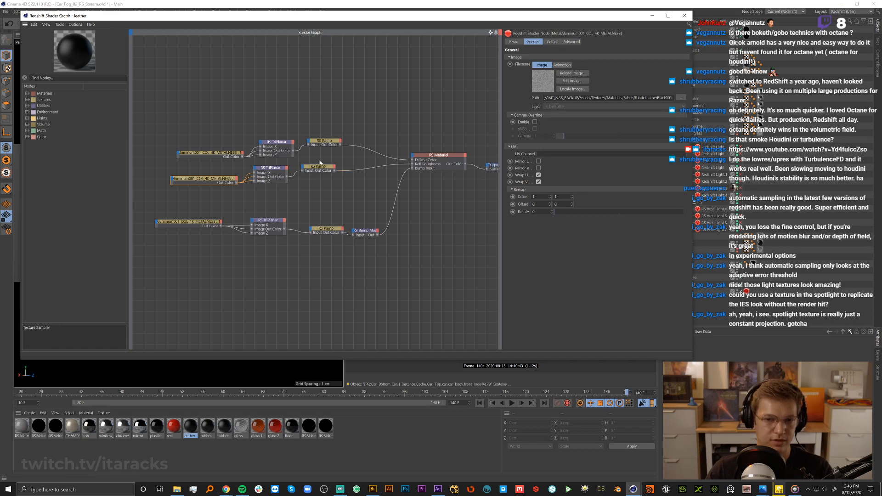
{"action": "left_click_drag", "start_coordinate": [178, 131], "coordinate": [210, 167]}
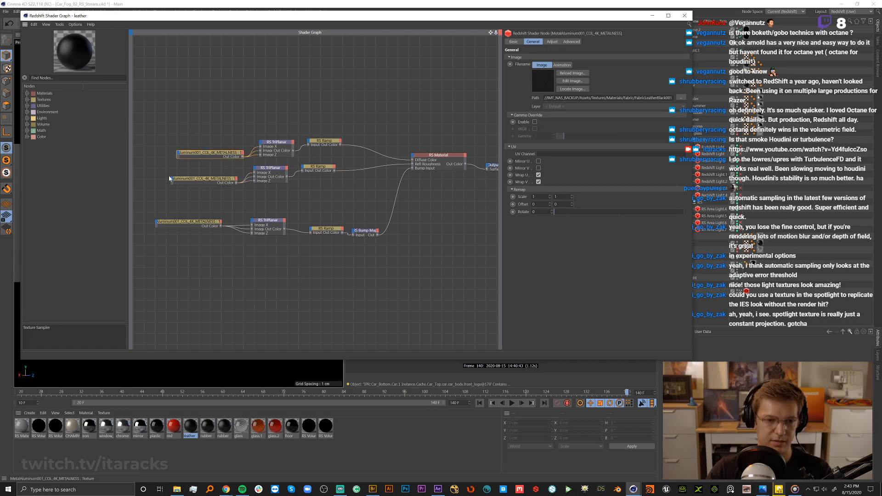
{"action": "left_click_drag", "start_coordinate": [151, 164], "coordinate": [216, 251]}
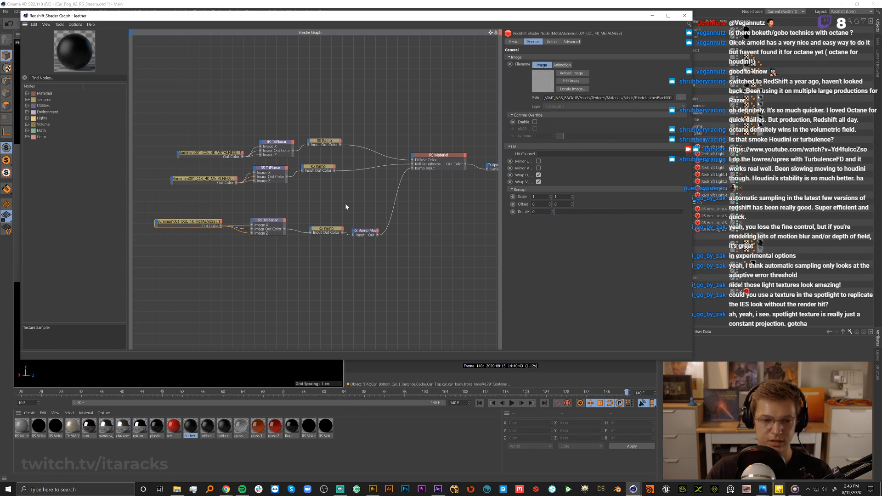
Move the leather graph's whole bump branch up so it sits directly beneath the roughness branch.
{"action": "left_click_drag", "start_coordinate": [356, 205], "coordinate": [377, 250]}
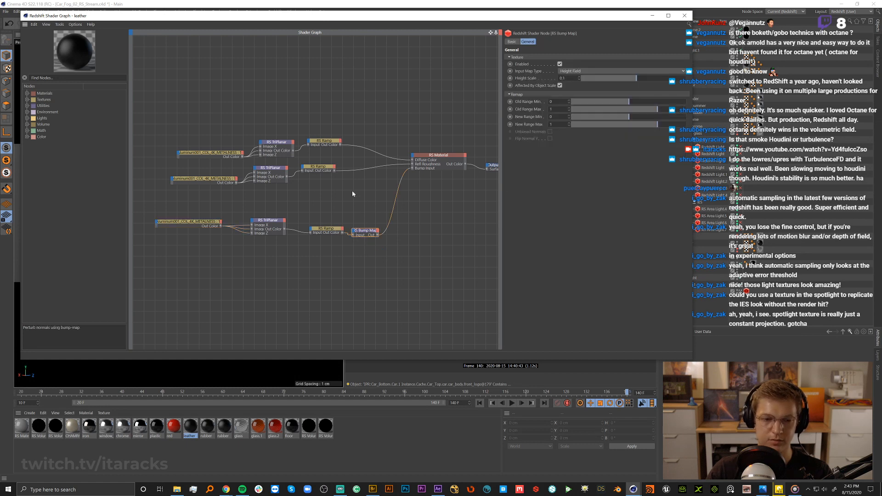
{"action": "left_click", "coordinate": [380, 200]}
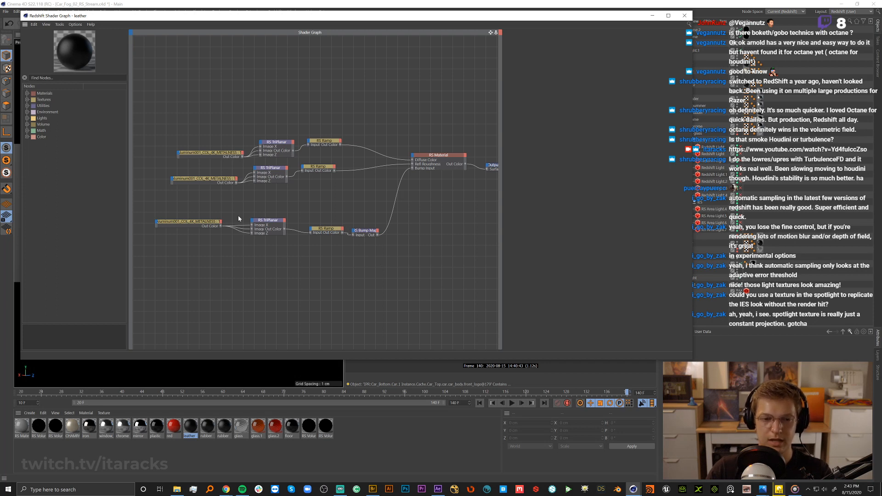
{"action": "left_click_drag", "start_coordinate": [176, 205], "coordinate": [388, 266]}
{"action": "left_click_drag", "start_coordinate": [368, 232], "coordinate": [376, 204]}
{"action": "left_click", "coordinate": [410, 271]}
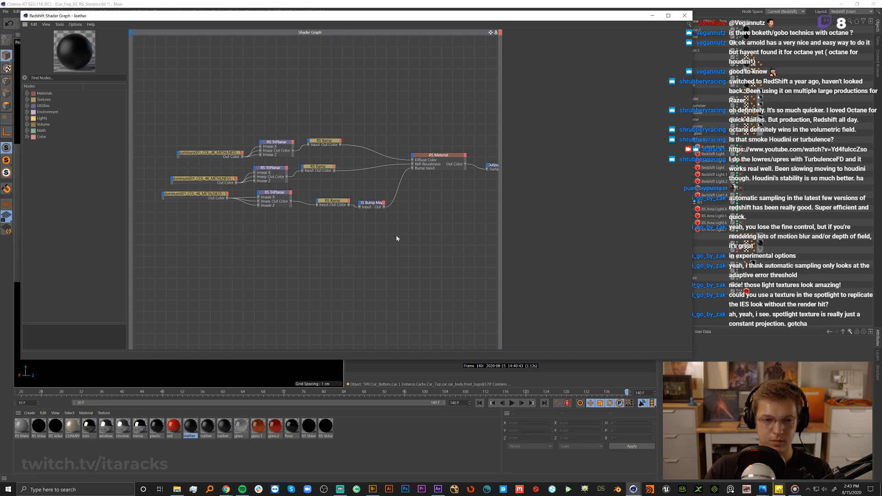
Line up the bump branch's RS Ramp and RS Bump Map nodes with its RS TriPlanar node, and close the leather shader graph.
{"action": "left_click_drag", "start_coordinate": [455, 261], "coordinate": [455, 262]}
{"action": "mouse_move", "coordinate": [378, 186]}
{"action": "left_mouse_down"}
{"action": "mouse_move", "coordinate": [346, 205]}
{"action": "mouse_move", "coordinate": [331, 195]}
{"action": "mouse_move", "coordinate": [366, 198]}
{"action": "left_mouse_up"}
{"action": "left_click", "coordinate": [388, 250]}
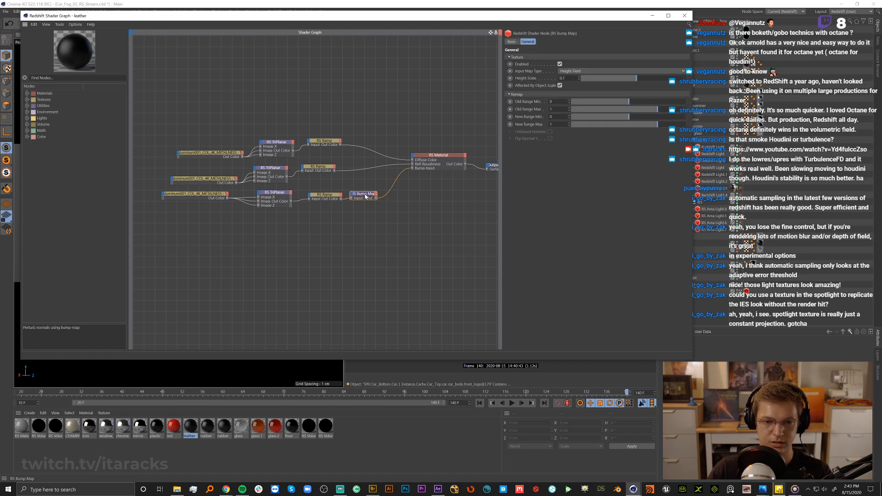
{"action": "left_click", "coordinate": [394, 256]}
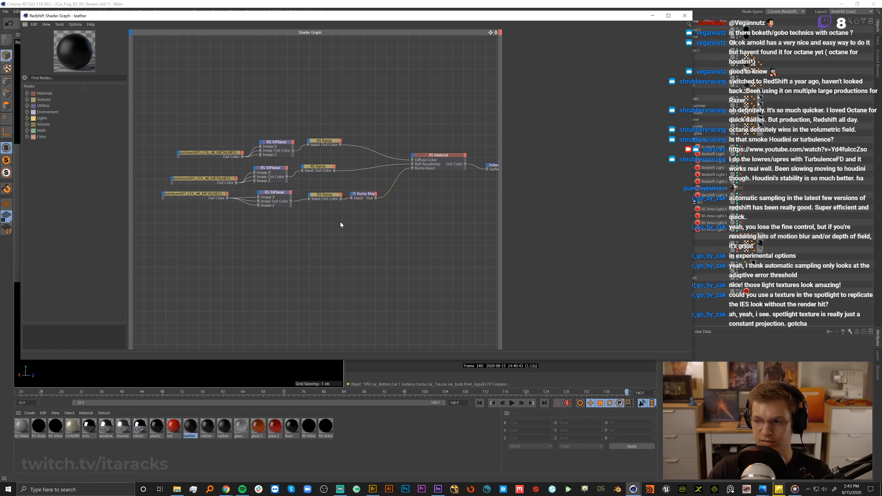
{"action": "left_click", "coordinate": [363, 196]}
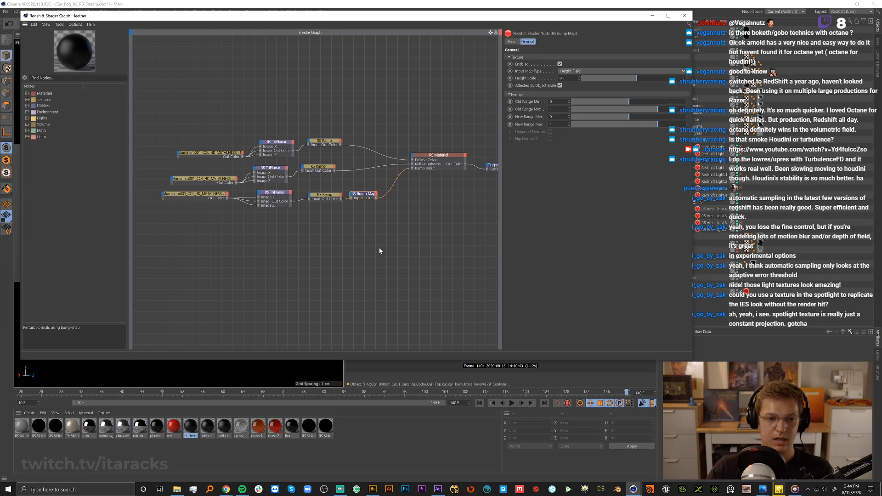
{"action": "left_click", "coordinate": [685, 15]}
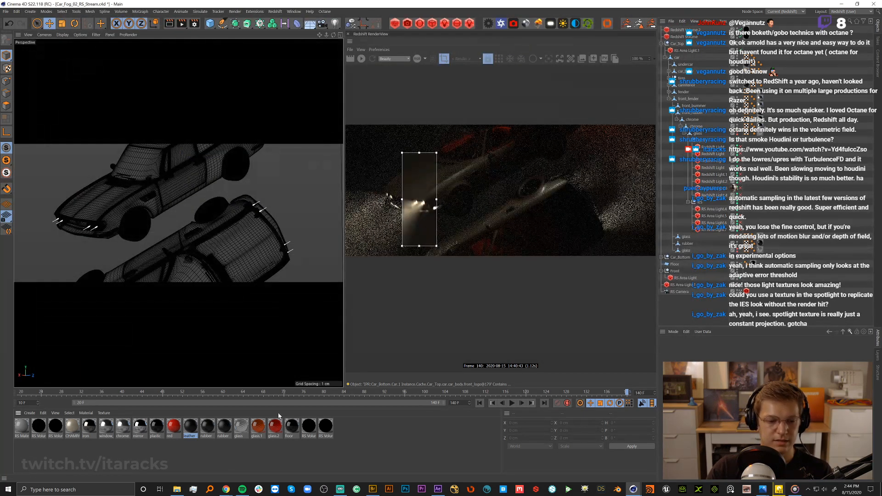
Open the glass material's shader graph, and scrub through Car_Fog_02_16x9_ProRes.mov in PotPlayer to review the headlights.
{"action": "double_click", "coordinate": [240, 426]}
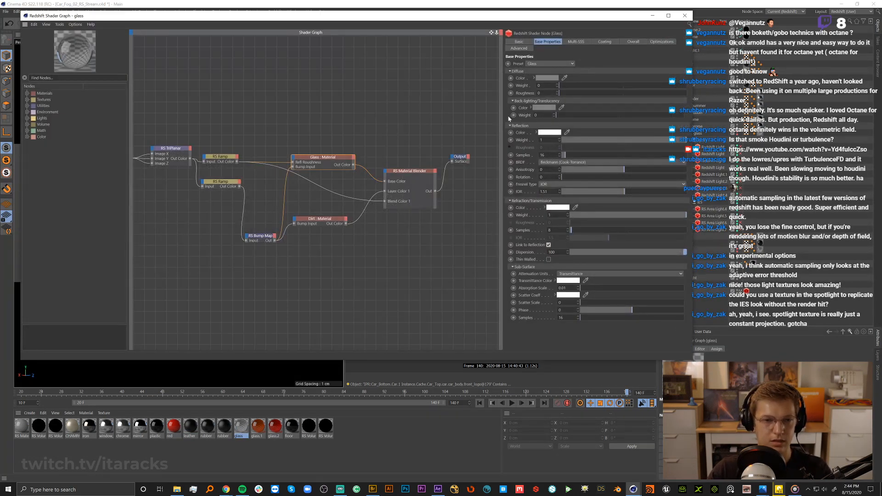
{"action": "left_click", "coordinate": [780, 490]}
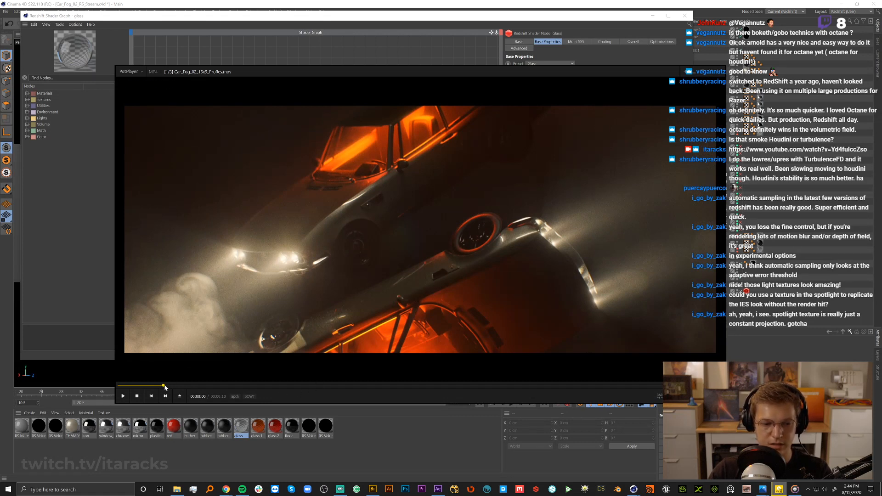
{"action": "left_click", "coordinate": [137, 386]}
{"action": "left_click_drag", "start_coordinate": [136, 390], "coordinate": [288, 373]}
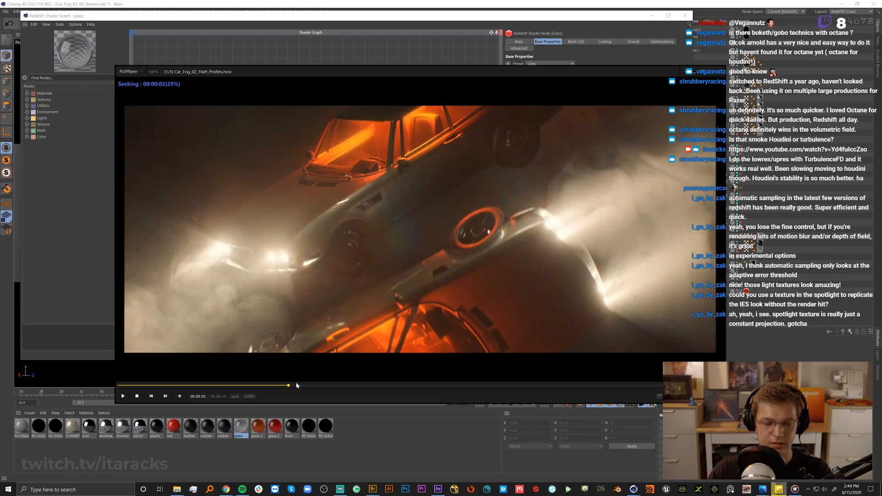
{"action": "left_click_drag", "start_coordinate": [288, 385], "coordinate": [132, 361]}
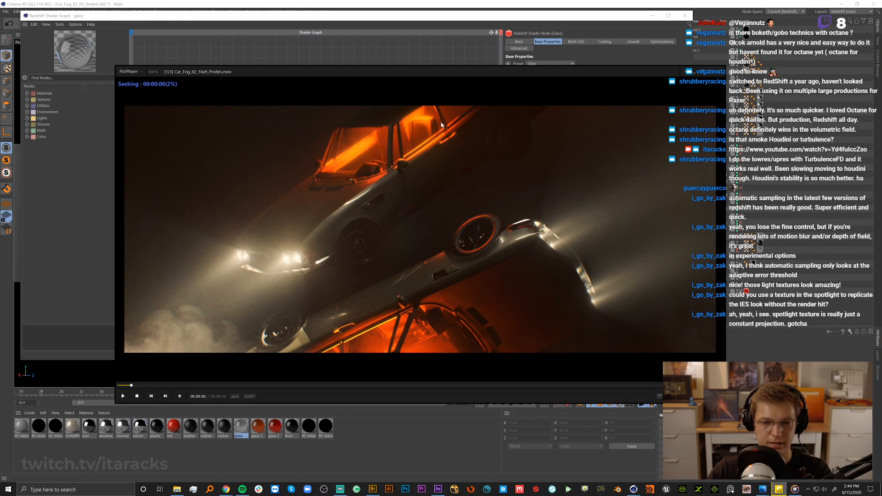
{"action": "left_click", "coordinate": [693, 73]}
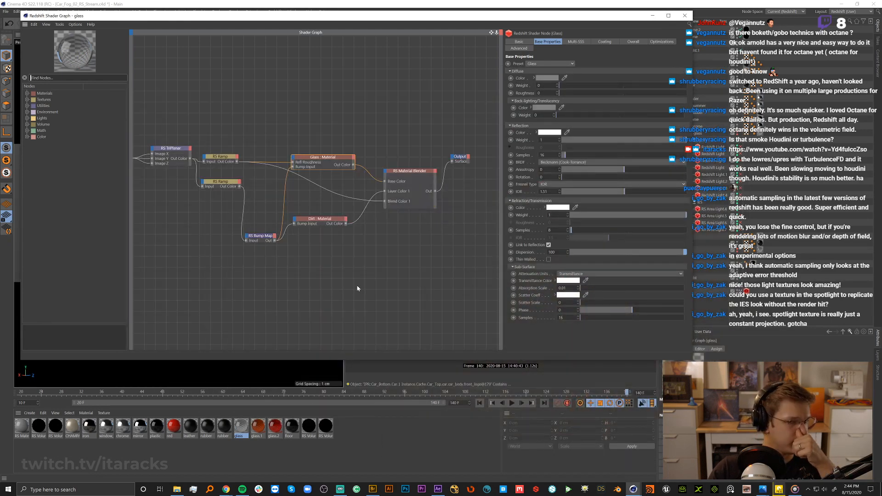
Inspect the glass graph's texture node and the full path of its image file.
{"action": "scroll", "coordinate": [199, 144], "scroll_direction": "down", "scroll_amount": 3}
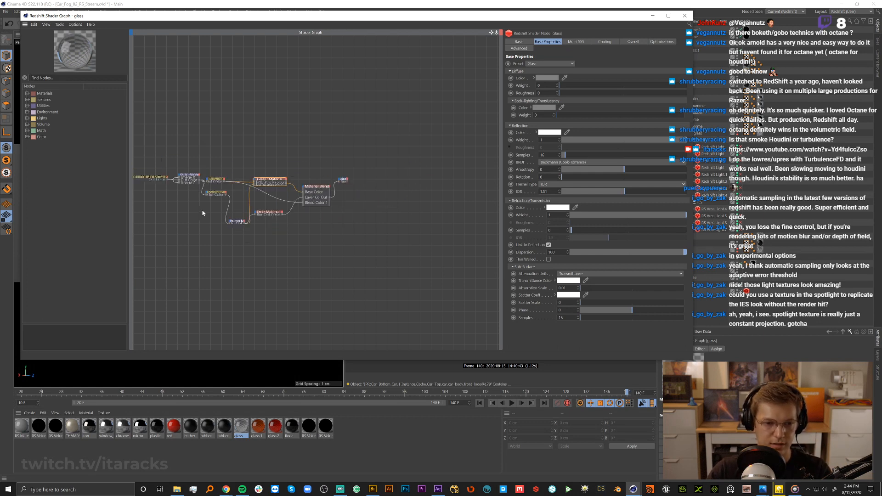
{"action": "left_click_drag", "start_coordinate": [145, 142], "coordinate": [172, 228]}
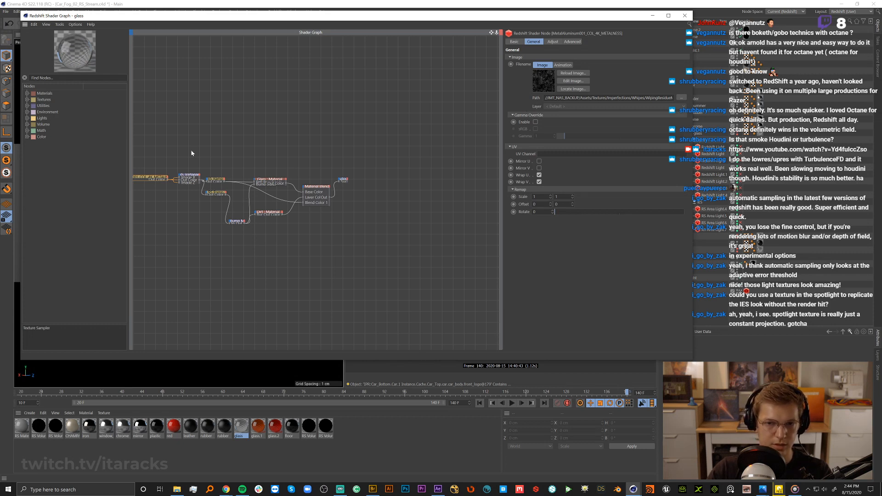
{"action": "left_click", "coordinate": [599, 98]}
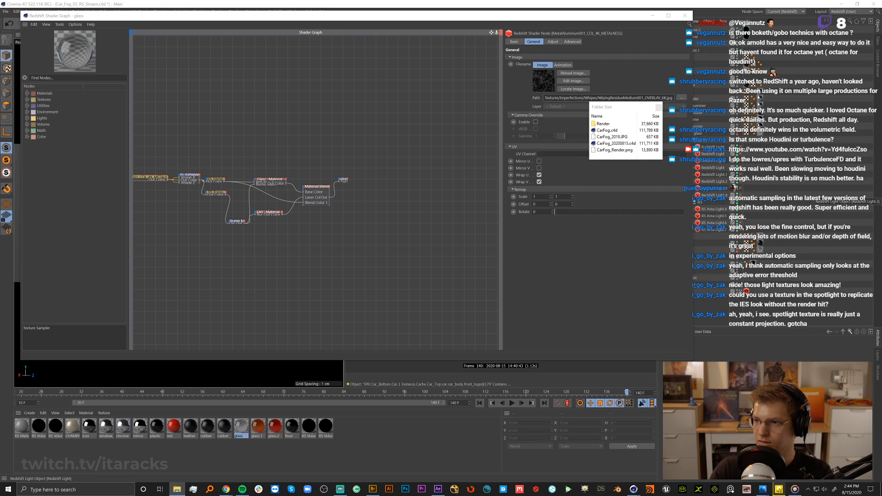
Try to open the imt_nas_backup address in the browser, and return to the glass shader graph.
{"action": "key", "text": "Return"}
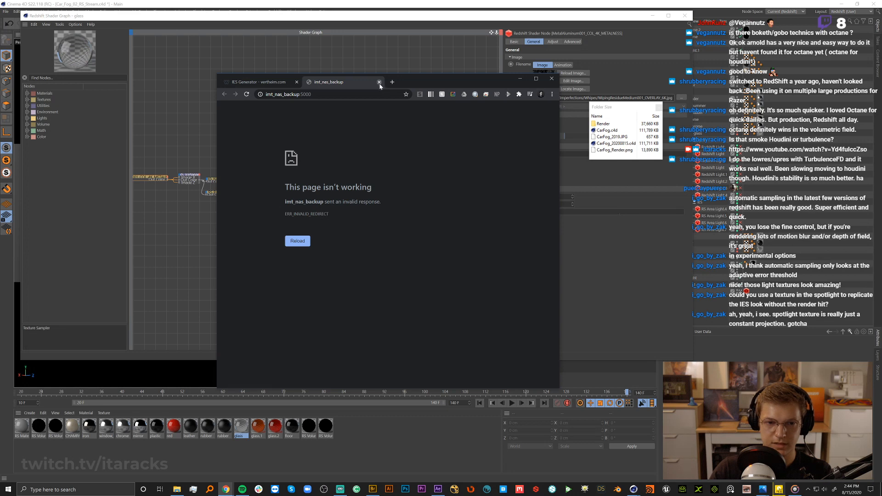
{"action": "left_click", "coordinate": [379, 82]}
{"action": "left_click", "coordinate": [520, 78]}
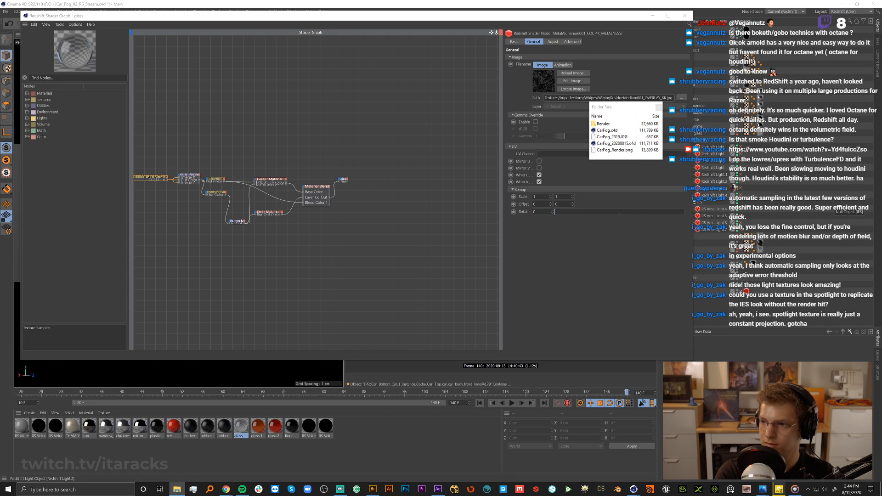
{"action": "key", "text": "alt+Tab"}
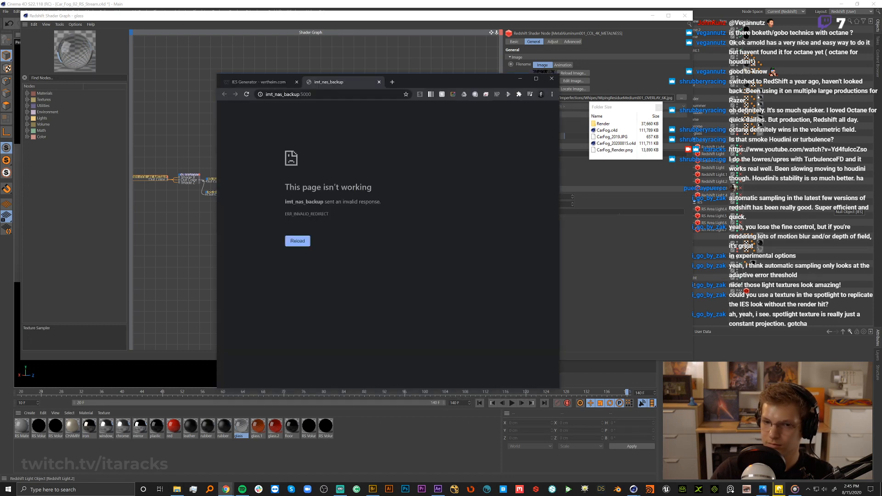
{"action": "left_click", "coordinate": [520, 79]}
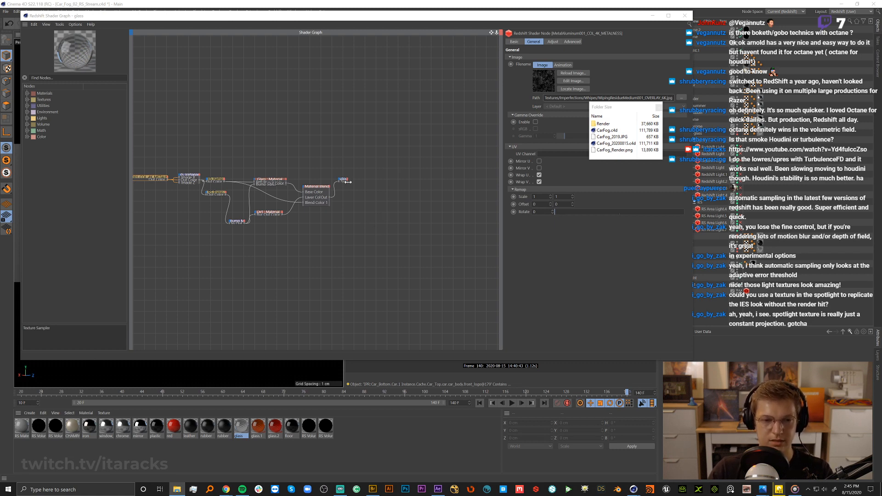
Widen and heighten the glass graph's Output node and shift it away from the RS Material Blender.
{"action": "mouse_move", "coordinate": [348, 181]}
{"action": "left_mouse_down"}
{"action": "mouse_move", "coordinate": [375, 180]}
{"action": "mouse_move", "coordinate": [353, 185]}
{"action": "left_mouse_up"}
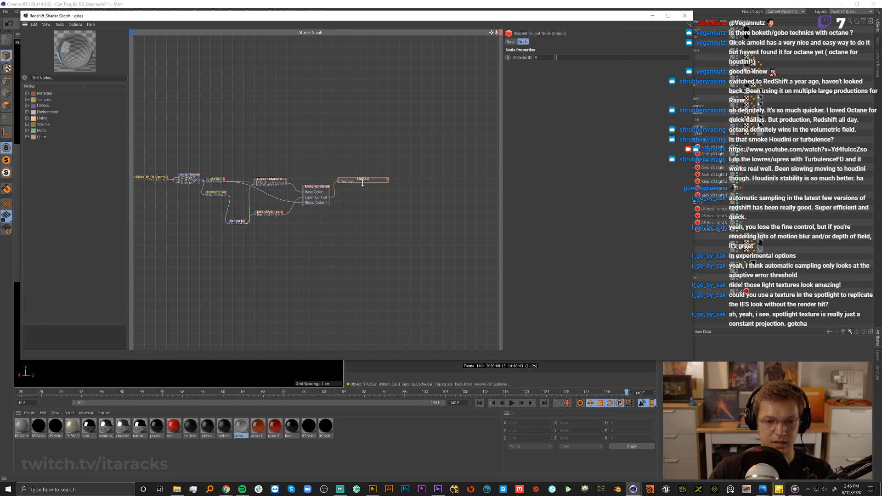
{"action": "left_click_drag", "start_coordinate": [363, 184], "coordinate": [366, 196]}
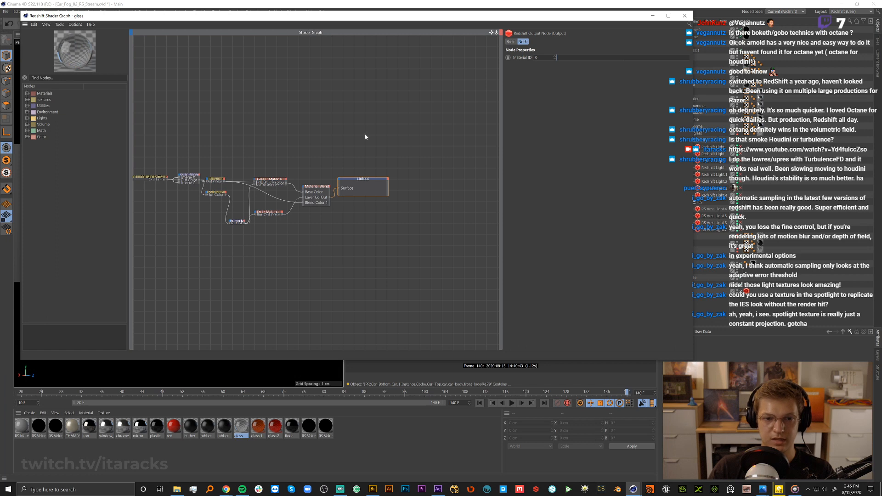
{"action": "left_click", "coordinate": [383, 148]}
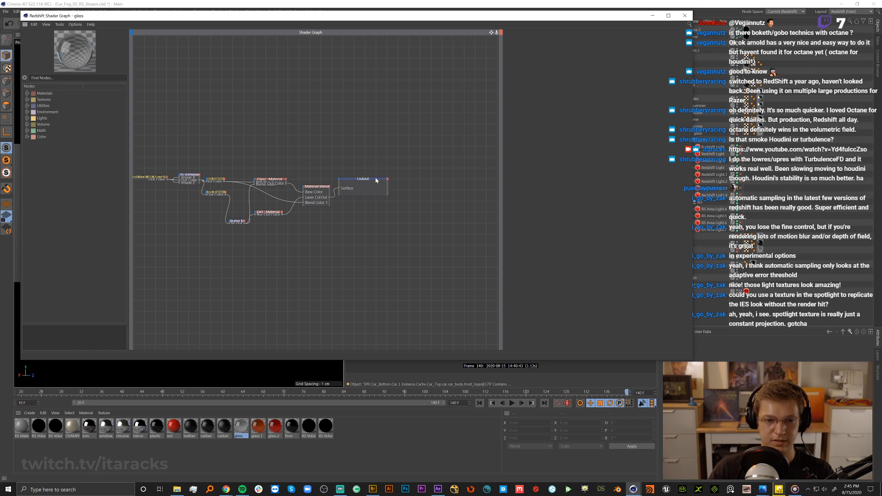
{"action": "left_click_drag", "start_coordinate": [376, 180], "coordinate": [376, 176]}
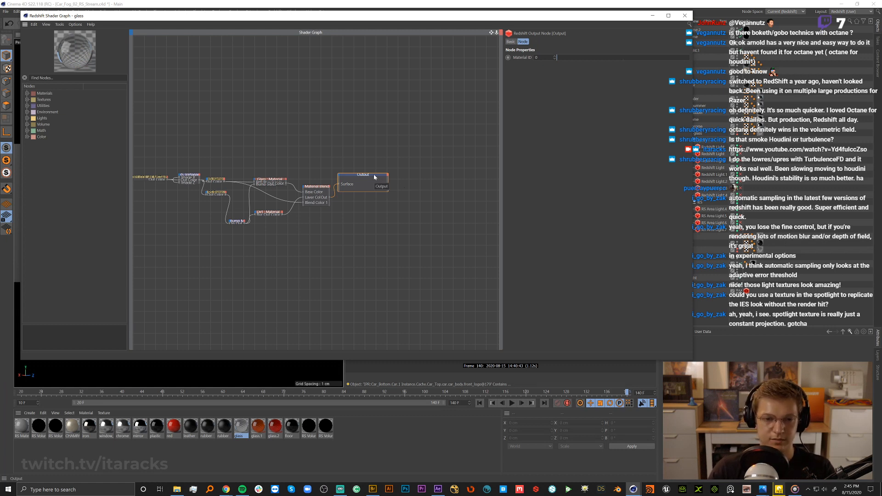
{"action": "left_click_drag", "start_coordinate": [375, 177], "coordinate": [384, 180]}
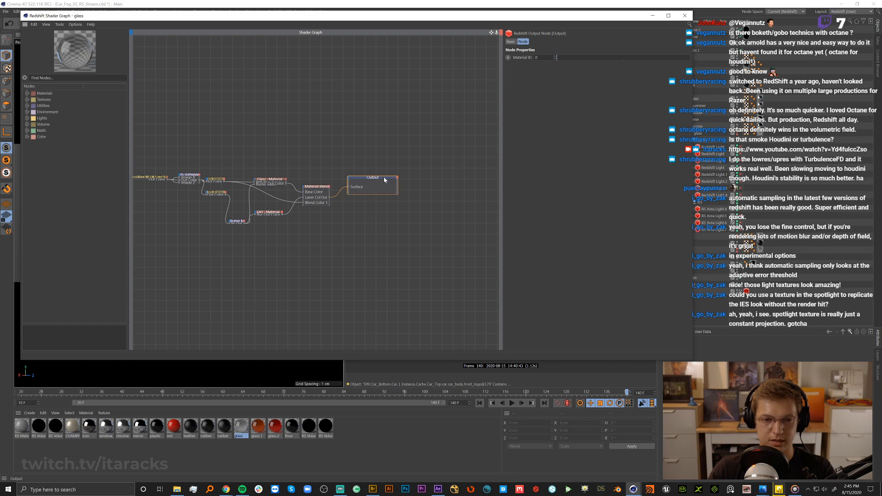
{"action": "left_click", "coordinate": [402, 158]}
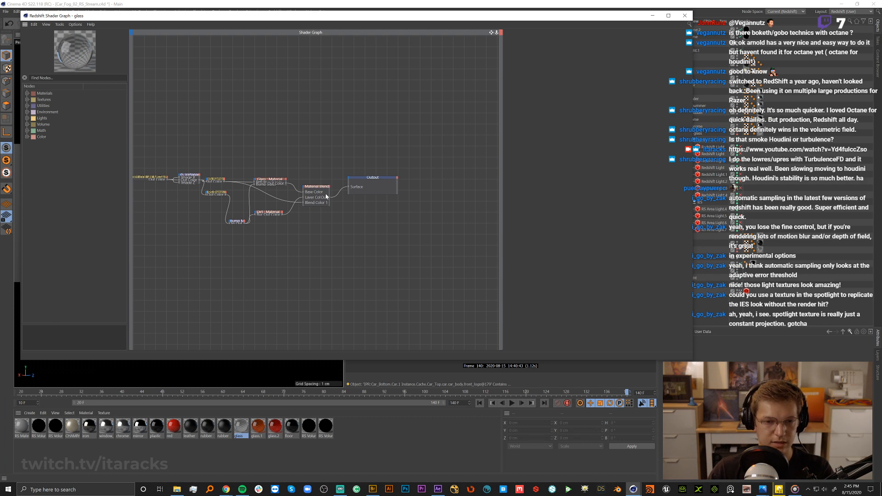
Inspect the glass graph's texture node, RS TriPlanar node and the RS Ramp node feeding the glass roughness and blend color.
{"action": "scroll", "coordinate": [266, 210], "scroll_direction": "up", "scroll_amount": 5}
{"action": "scroll", "coordinate": [266, 210], "scroll_direction": "down", "scroll_amount": 5}
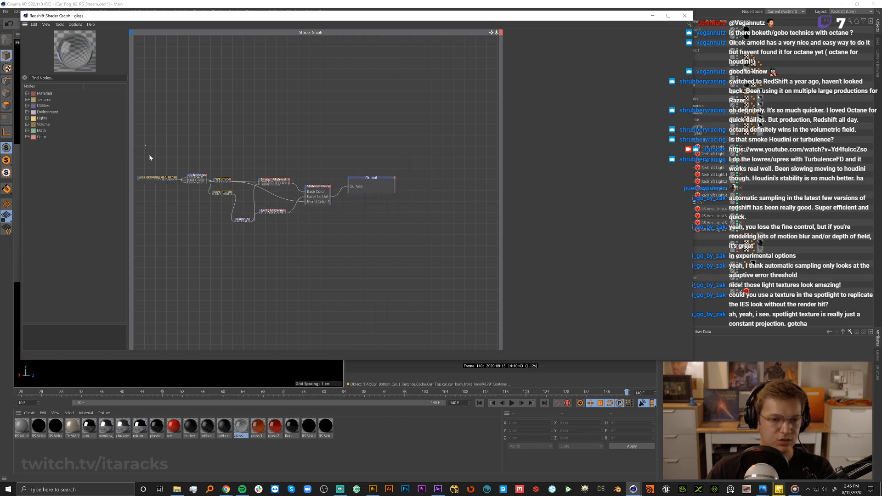
{"action": "left_click_drag", "start_coordinate": [150, 157], "coordinate": [171, 199]}
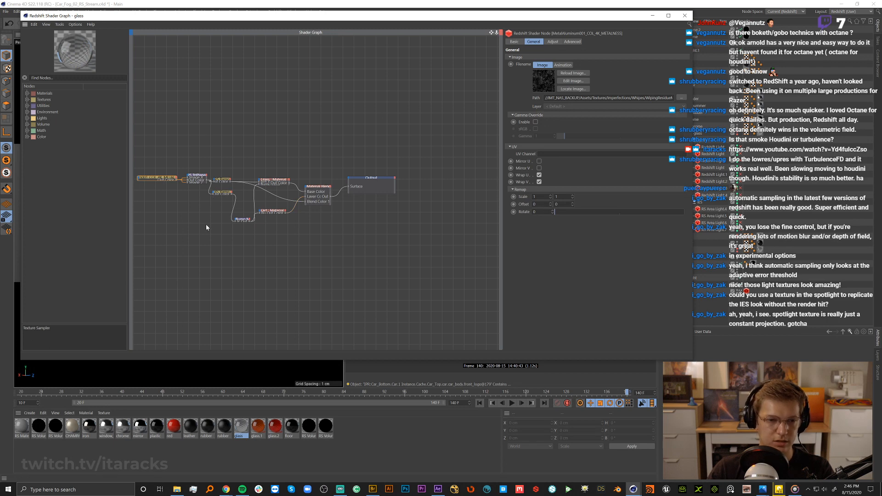
{"action": "scroll", "coordinate": [206, 224], "scroll_direction": "up", "scroll_amount": 2}
{"action": "left_click", "coordinate": [198, 167]}
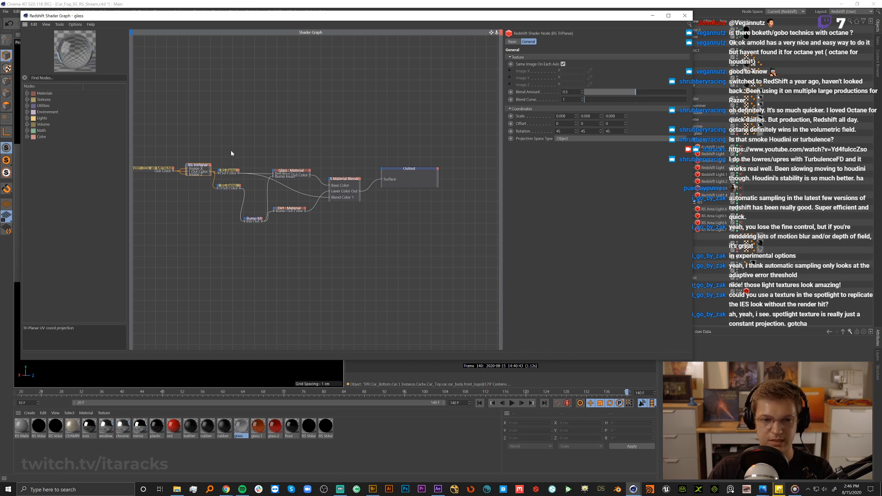
{"action": "left_click_drag", "start_coordinate": [224, 144], "coordinate": [240, 179]}
{"action": "scroll", "coordinate": [240, 179], "scroll_direction": "up", "scroll_amount": 5}
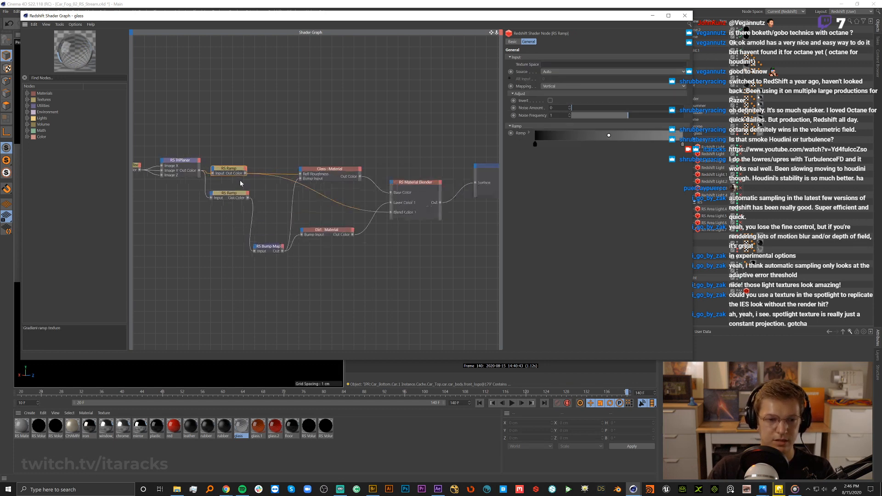
{"action": "scroll", "coordinate": [268, 191], "scroll_direction": "down", "scroll_amount": 5}
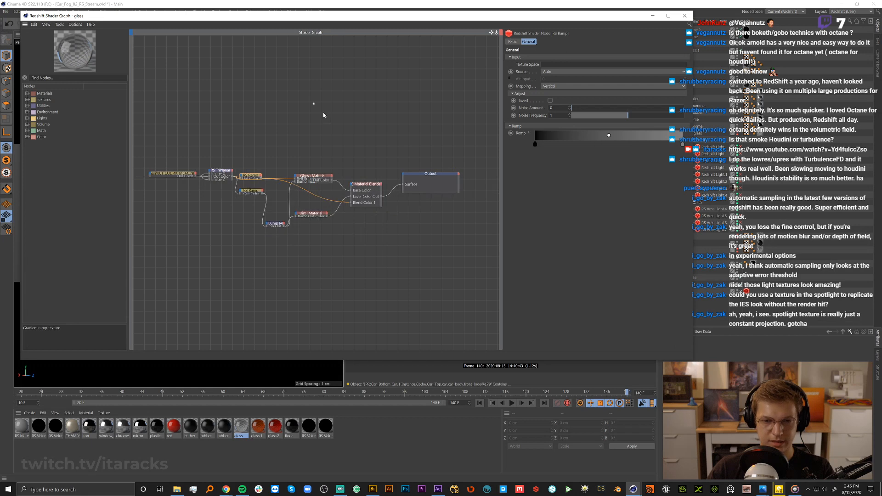
Minimise the shader graph, start the interactive Redshift render, and turn off the render region to show the full frame.
{"action": "left_click", "coordinate": [654, 16]}
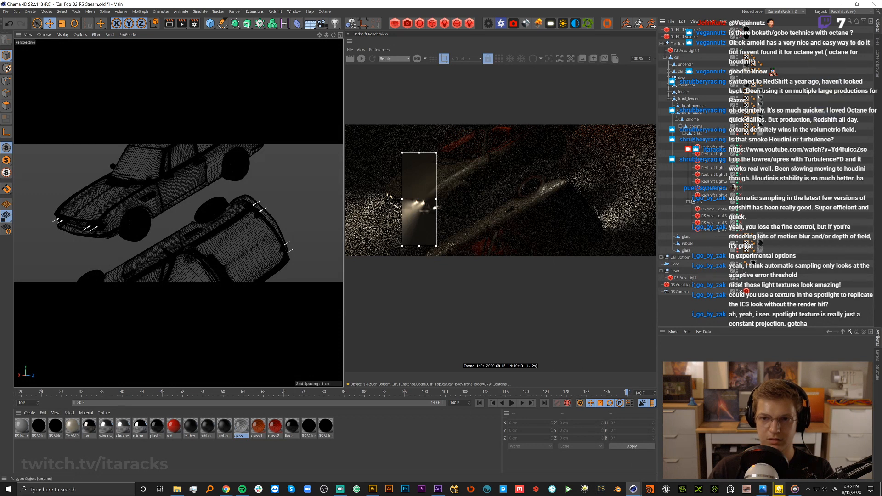
{"action": "left_click", "coordinate": [362, 59]}
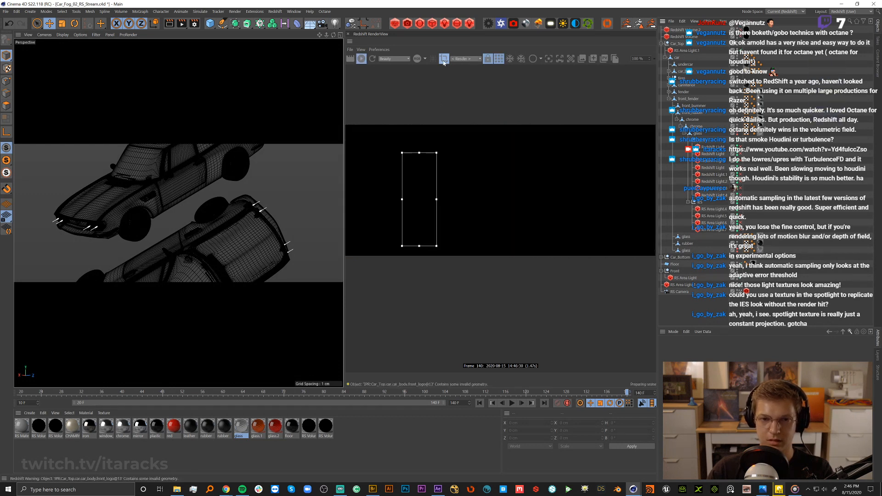
{"action": "left_click", "coordinate": [504, 62]}
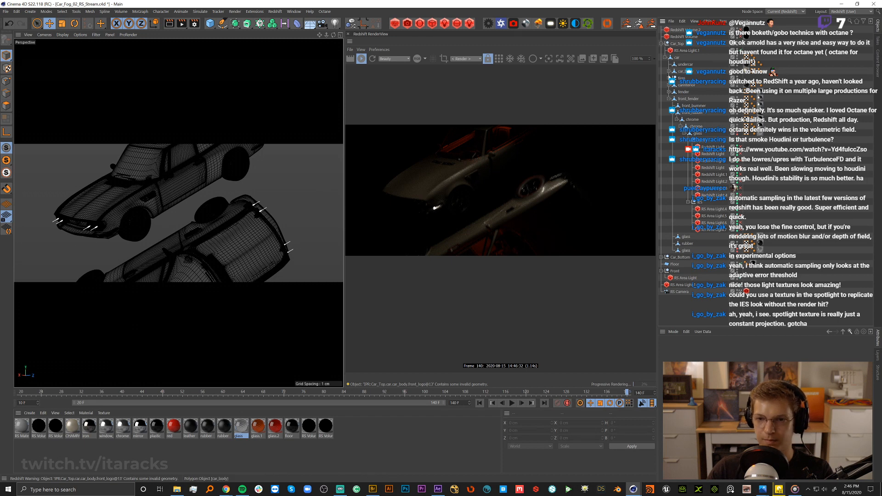
Collapse the front_fender hierarchy and enable RS Area Light.1 inside Car_Top.
{"action": "left_click", "coordinate": [668, 99]}
{"action": "left_click", "coordinate": [687, 50]}
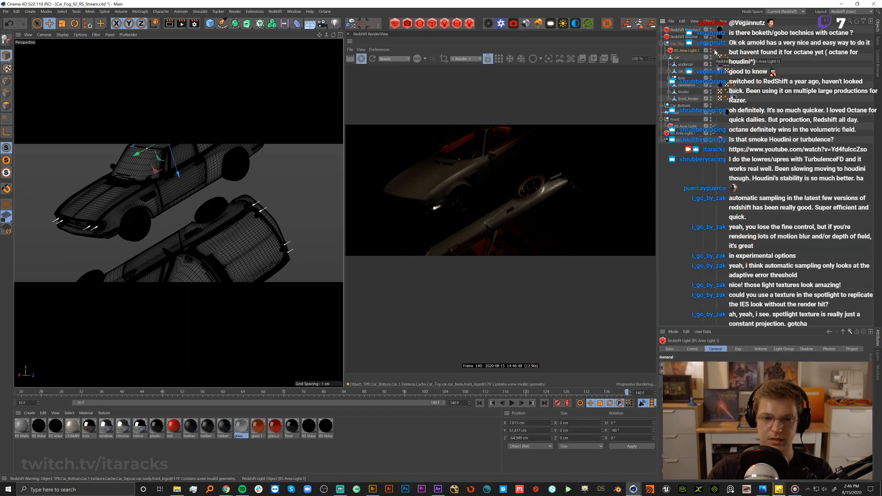
{"action": "left_click", "coordinate": [714, 50]}
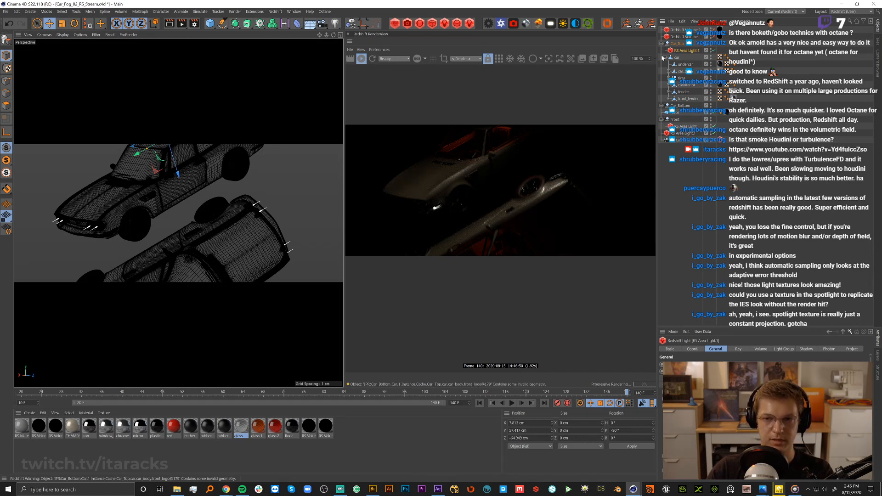
Expand Car_Bottom, select its Car.1 Instance, and move the animation to frame 20.
{"action": "left_click", "coordinate": [662, 106]}
{"action": "left_click", "coordinate": [689, 113]}
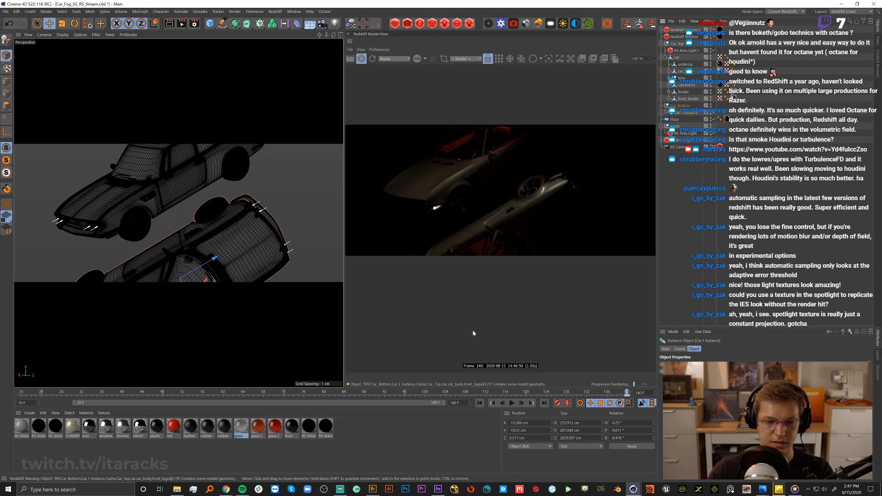
{"action": "left_click", "coordinate": [21, 393]}
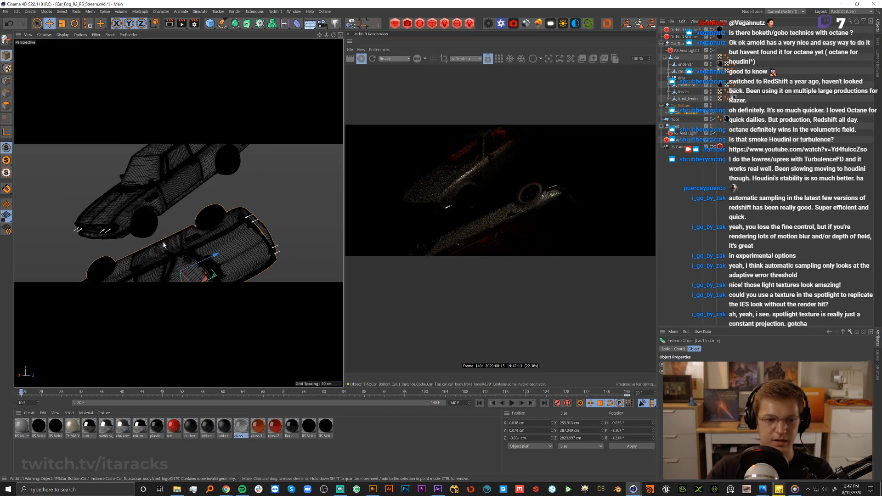
Display Car_Top's coordinates and scrub the timeline back to frame 20.
{"action": "left_click", "coordinate": [677, 43]}
{"action": "left_click", "coordinate": [680, 350]}
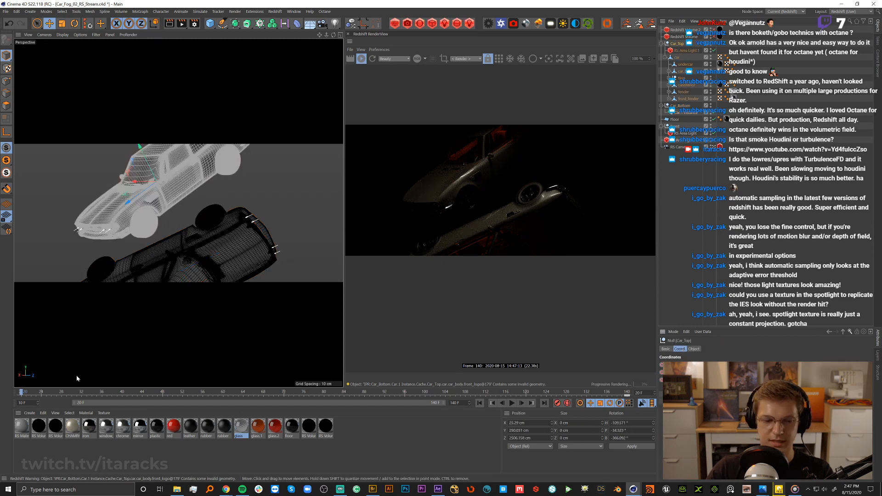
{"action": "left_click_drag", "start_coordinate": [289, 392], "coordinate": [15, 392]}
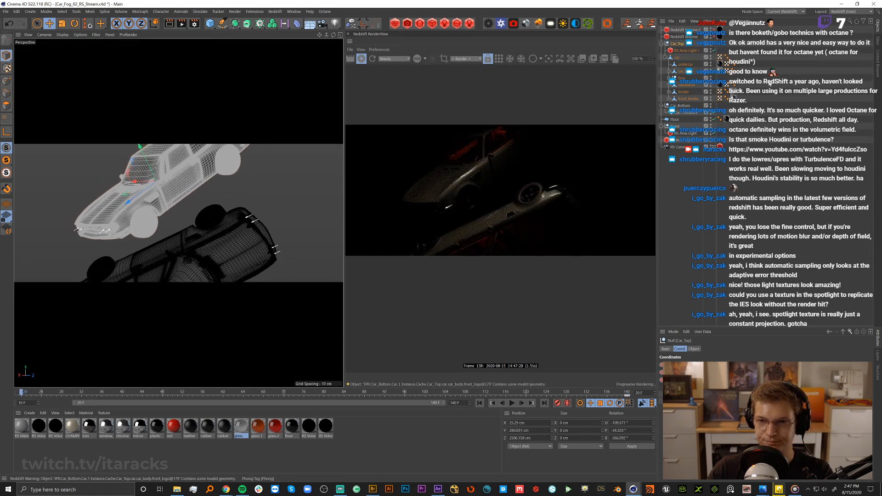
Select RS Area Light.1 in Car_Top, leave the RS Camera view, and examine the light positions around both cars.
{"action": "left_click", "coordinate": [688, 51]}
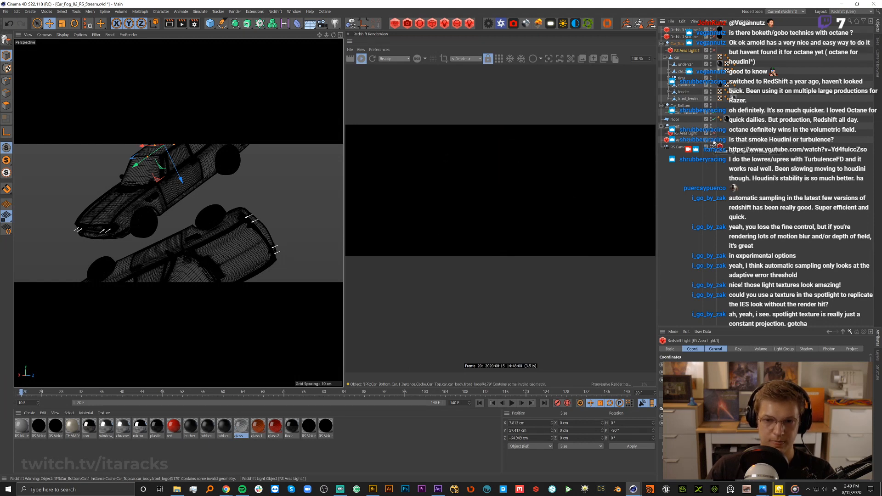
{"action": "left_click", "coordinate": [718, 147]}
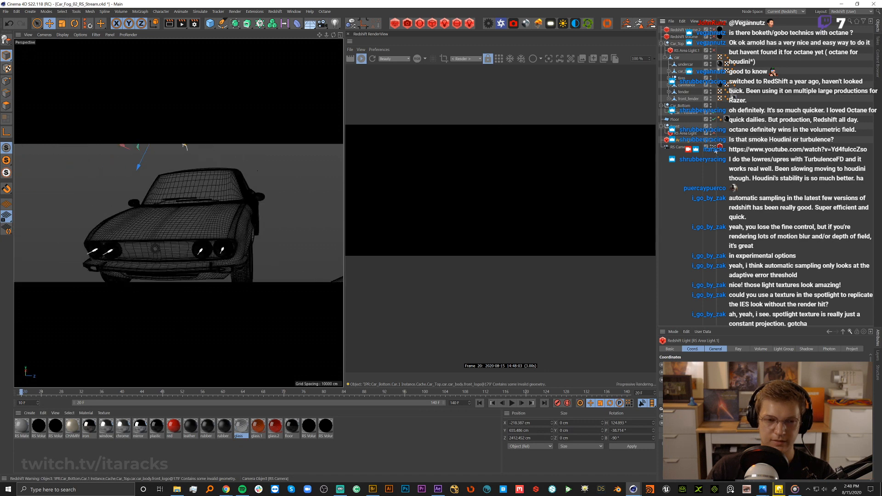
{"action": "right_click_drag", "start_coordinate": [209, 206], "coordinate": [170, 216], "text": "alt"}
{"action": "key", "text": "s"}
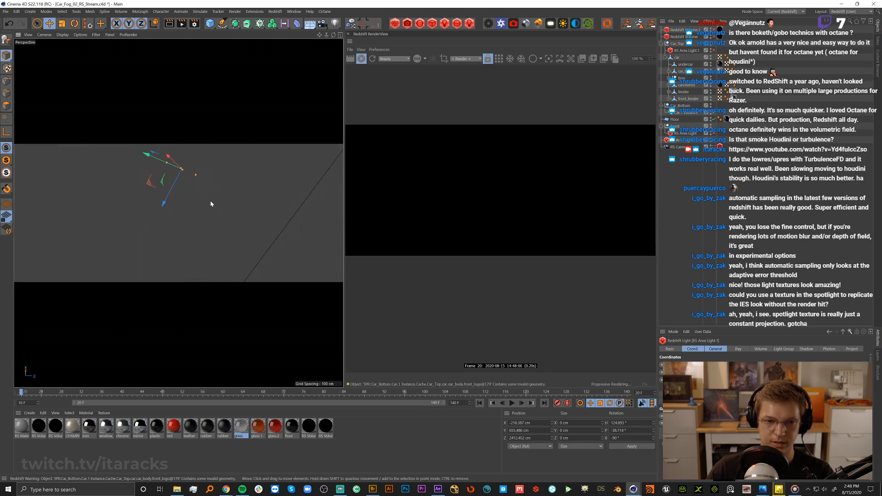
{"action": "left_click_drag", "start_coordinate": [213, 189], "coordinate": [201, 257], "text": "alt"}
{"action": "right_click_drag", "start_coordinate": [218, 202], "coordinate": [140, 230], "text": "alt"}
{"action": "middle_click_drag", "start_coordinate": [234, 166], "coordinate": [179, 214], "text": "alt"}
{"action": "left_click_drag", "start_coordinate": [178, 214], "coordinate": [182, 252], "text": "alt"}
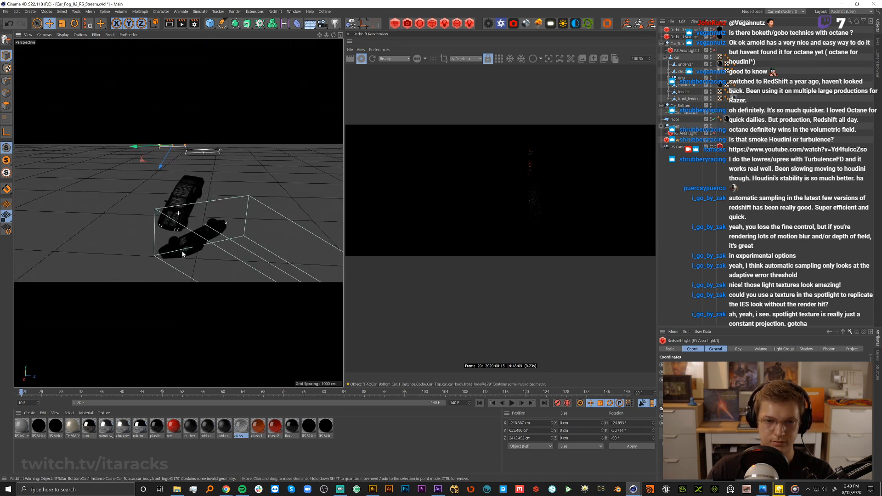
{"action": "mouse_move", "coordinate": [182, 205]}
{"action": "right_mouse_down", "text": "alt"}
{"action": "mouse_move", "coordinate": [232, 203]}
{"action": "mouse_move", "coordinate": [172, 207]}
{"action": "right_mouse_up", "text": "alt"}
{"action": "left_click_drag", "start_coordinate": [175, 207], "coordinate": [117, 192], "text": "alt"}
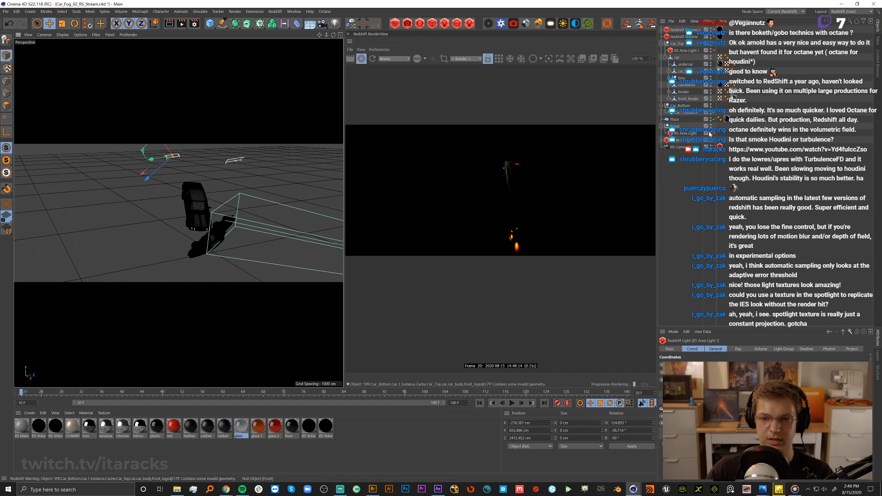
Select RS Area Light in the Front group, check it from another side, and return to the RS Camera view.
{"action": "left_click", "coordinate": [693, 134]}
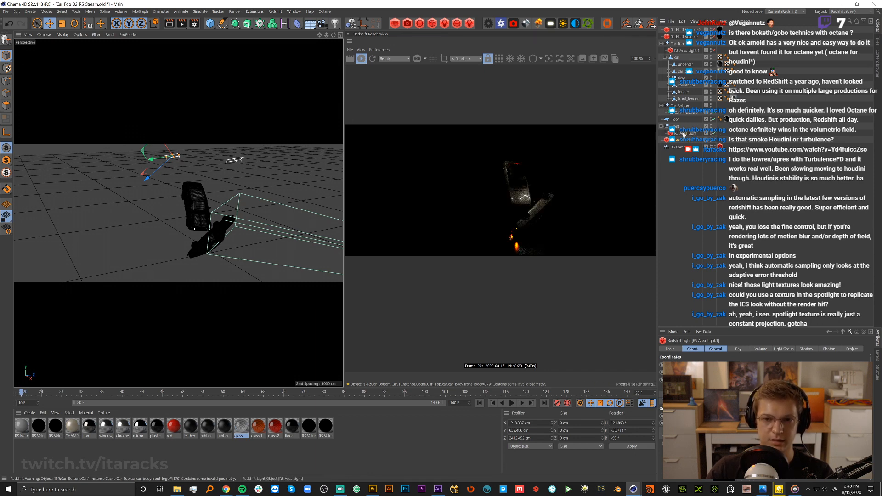
{"action": "left_click_drag", "start_coordinate": [195, 209], "coordinate": [42, 209], "text": "alt"}
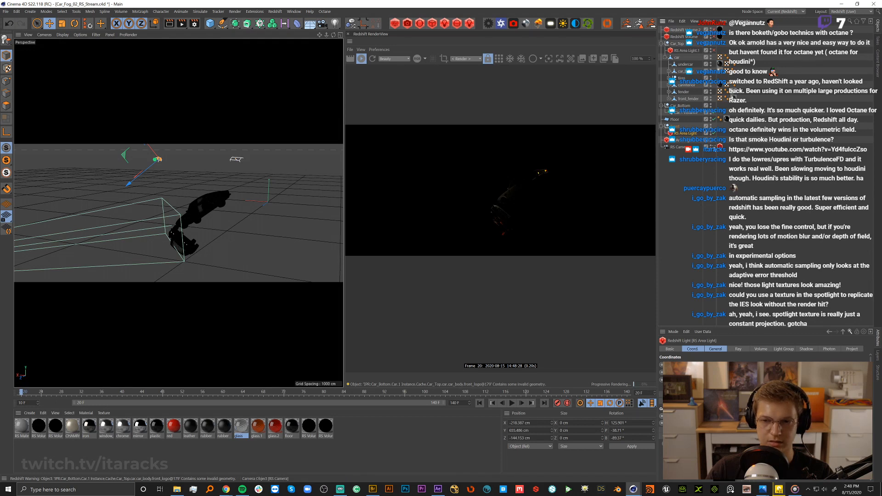
{"action": "left_click", "coordinate": [715, 147]}
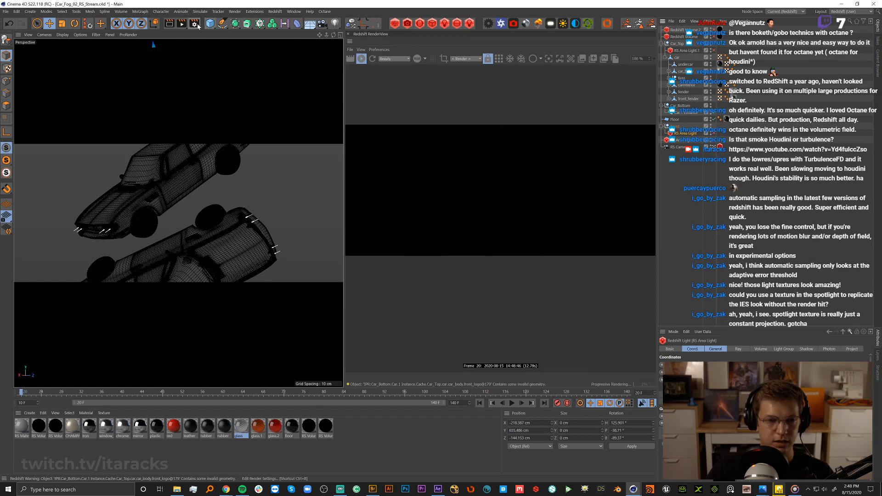
Open the render settings and look through Redshift's System, Memory, GI, Photon and SSS settings.
{"action": "left_click", "coordinate": [195, 23]}
{"action": "left_click", "coordinate": [453, 45]}
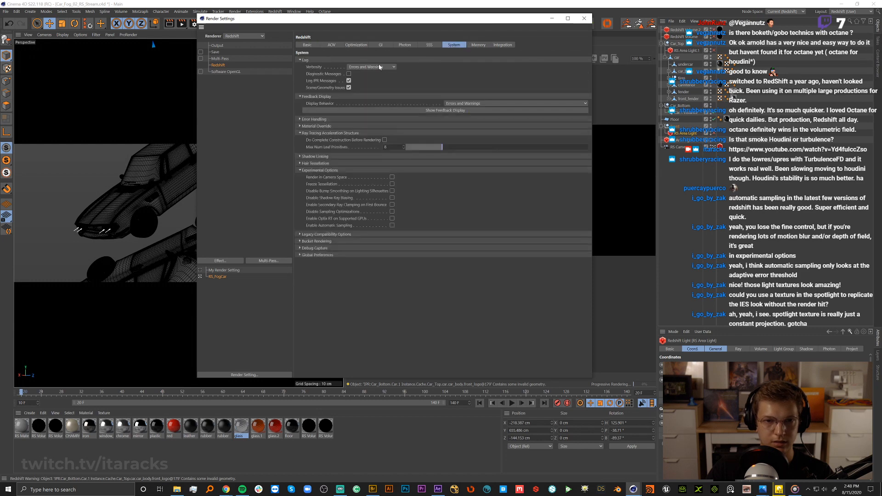
{"action": "left_click", "coordinate": [430, 45]}
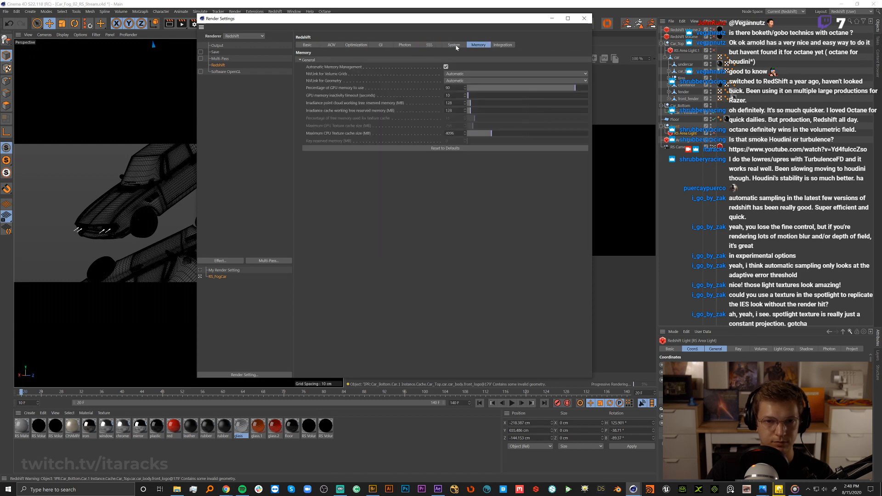
{"action": "left_click", "coordinate": [455, 45]}
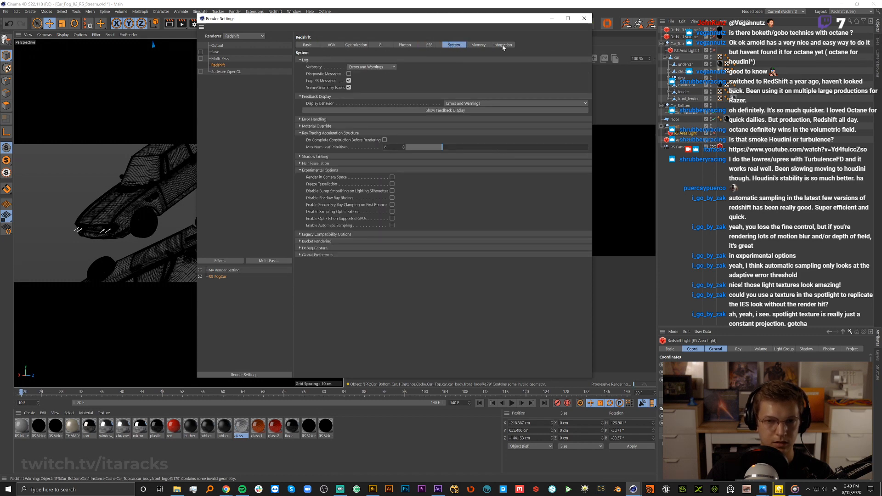
{"action": "left_click", "coordinate": [381, 45]}
{"action": "left_click", "coordinate": [405, 45]}
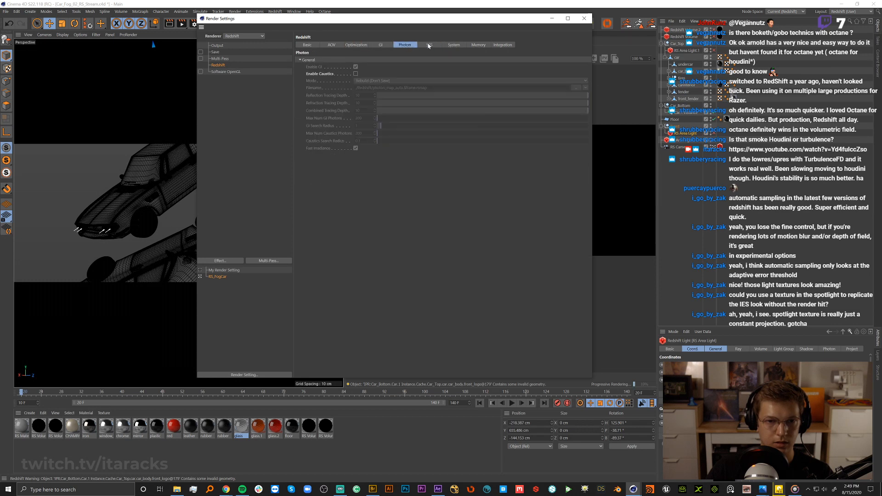
{"action": "left_click", "coordinate": [430, 45]}
{"action": "left_click", "coordinate": [454, 45]}
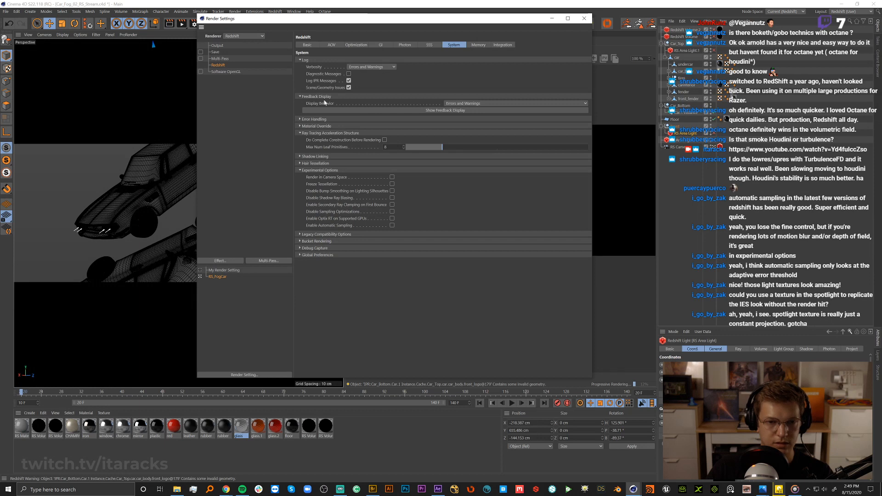
Search the System setting groups, collapsing Experimental Options and Ray Tracing Acceleration Structure, and check the Basic settings.
{"action": "left_click", "coordinate": [311, 171]}
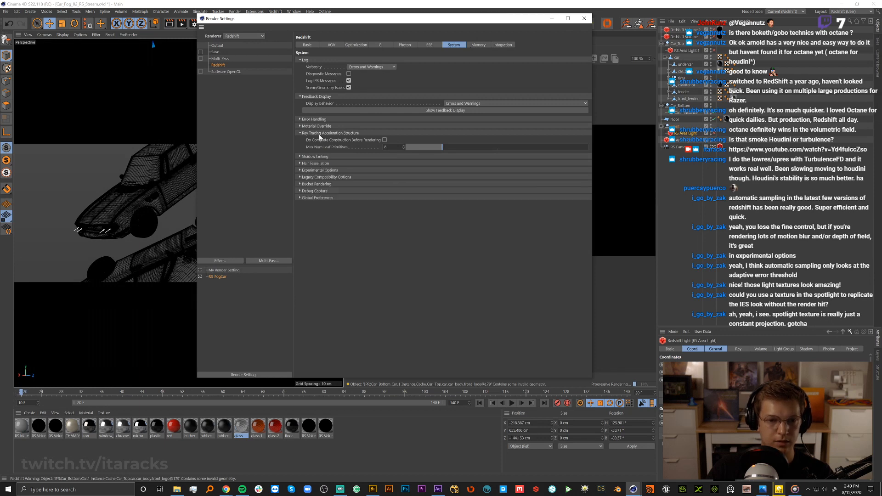
{"action": "left_click", "coordinate": [319, 191]}
{"action": "left_click", "coordinate": [319, 191]}
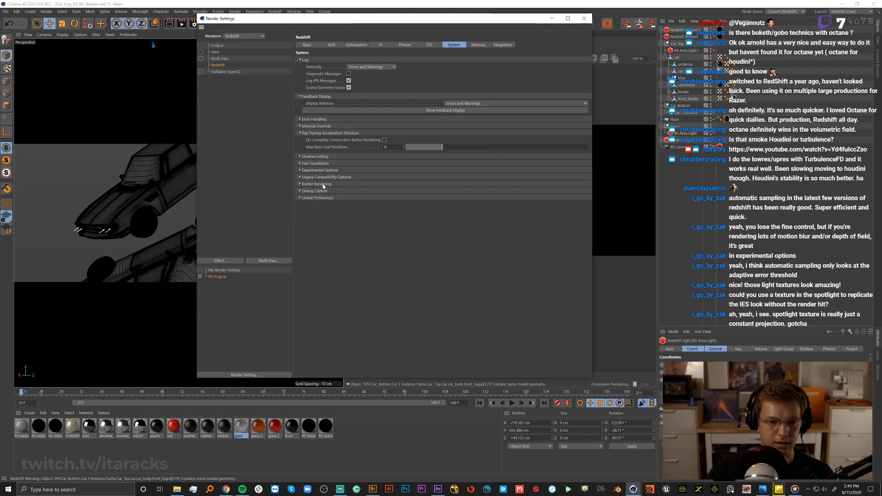
{"action": "left_click", "coordinate": [319, 157]}
{"action": "left_click", "coordinate": [319, 157]}
{"action": "left_click", "coordinate": [322, 132]}
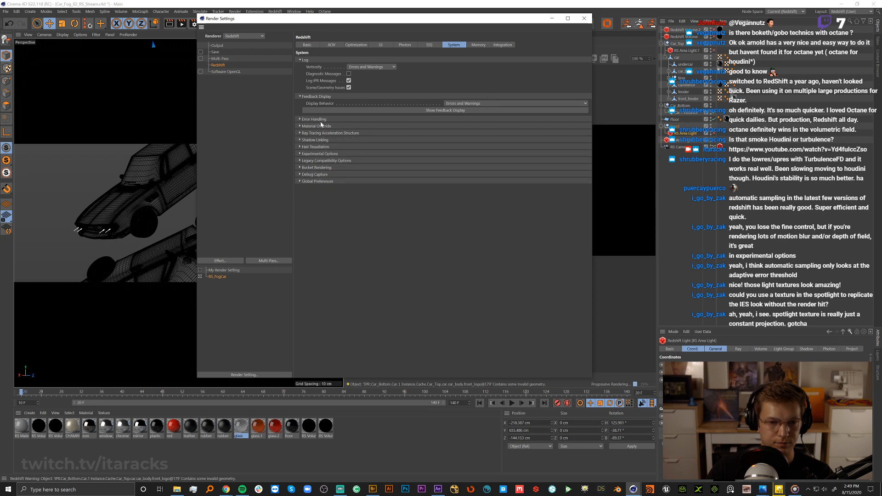
{"action": "left_click", "coordinate": [321, 119]}
{"action": "left_click", "coordinate": [321, 120]}
{"action": "left_click", "coordinate": [308, 44]}
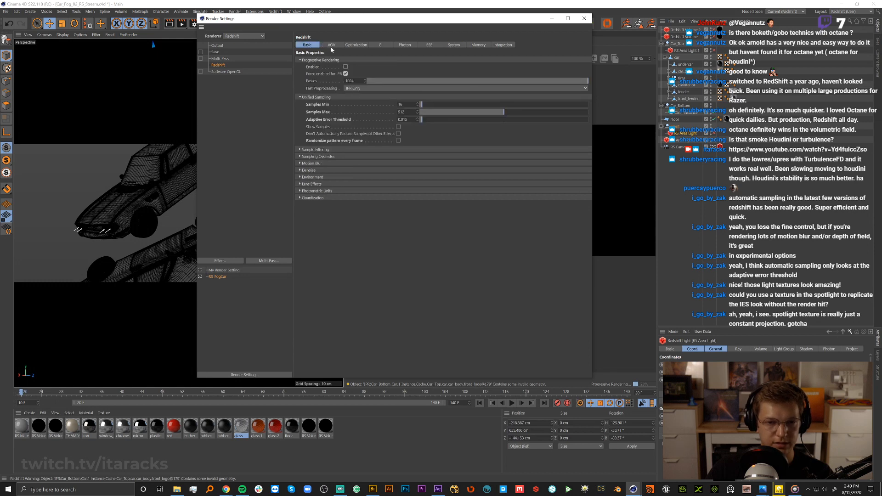
Enable Default Light in Redshift's Integration settings and close the render settings.
{"action": "left_click", "coordinate": [503, 45]}
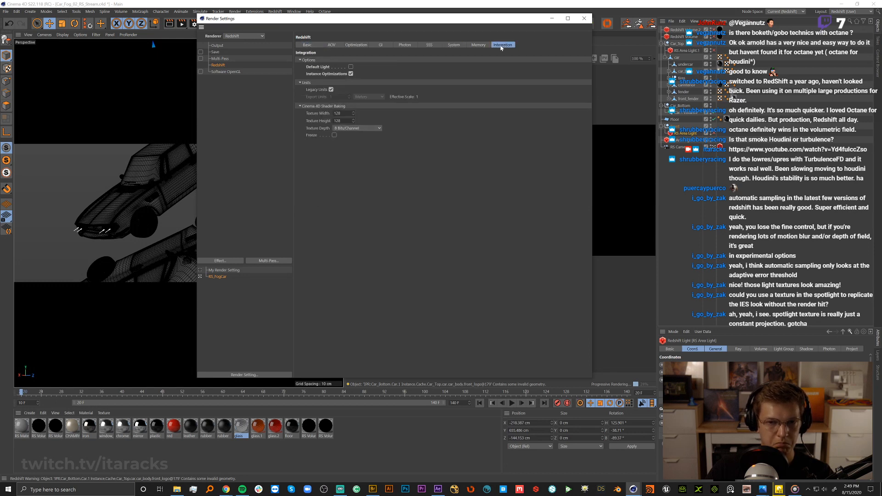
{"action": "left_click", "coordinate": [351, 67]}
{"action": "left_click", "coordinate": [584, 18]}
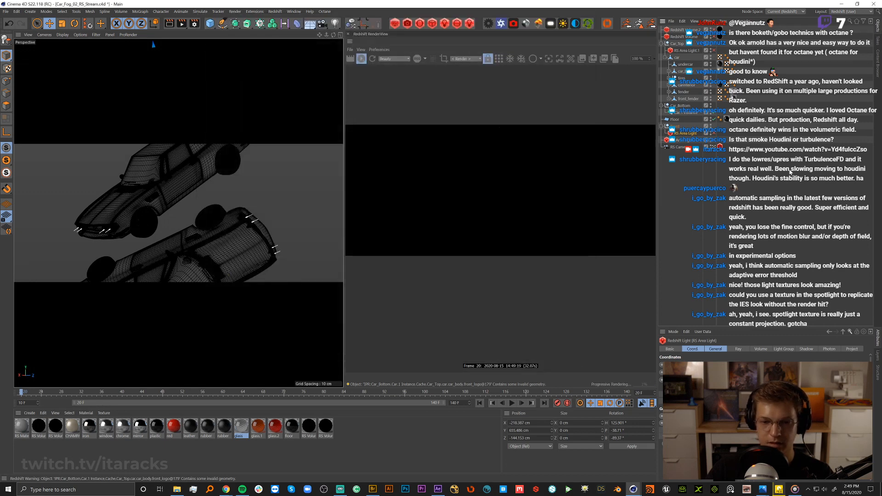
Clear the selection, check the front_fender hierarchy and collapse it, and expand fender to show its area lights.
{"action": "left_click", "coordinate": [761, 141]}
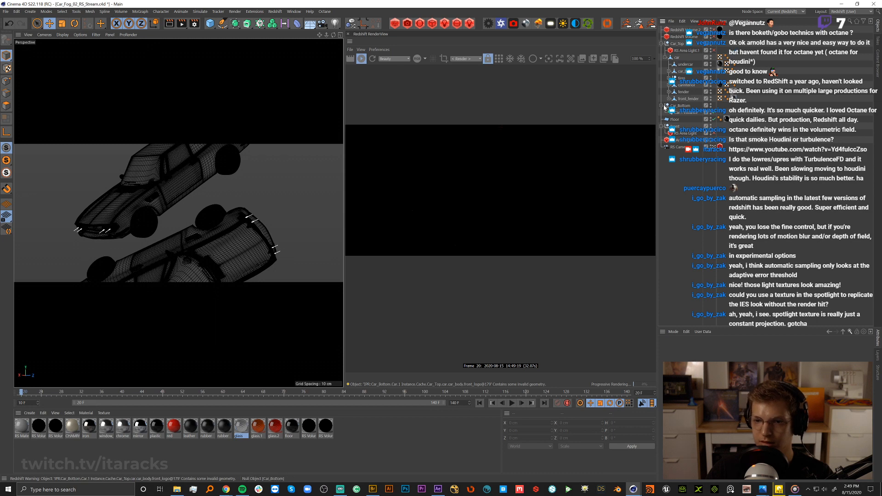
{"action": "left_click", "coordinate": [669, 99]}
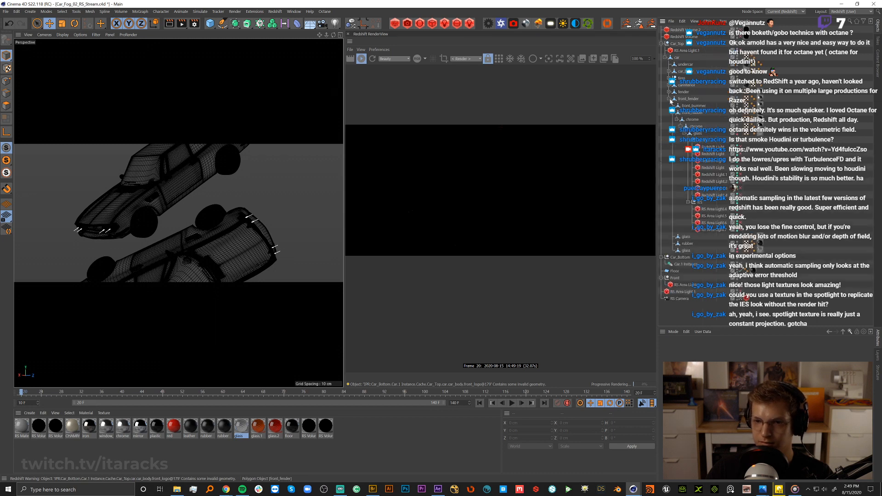
{"action": "left_click", "coordinate": [669, 99]}
{"action": "left_click", "coordinate": [669, 92]}
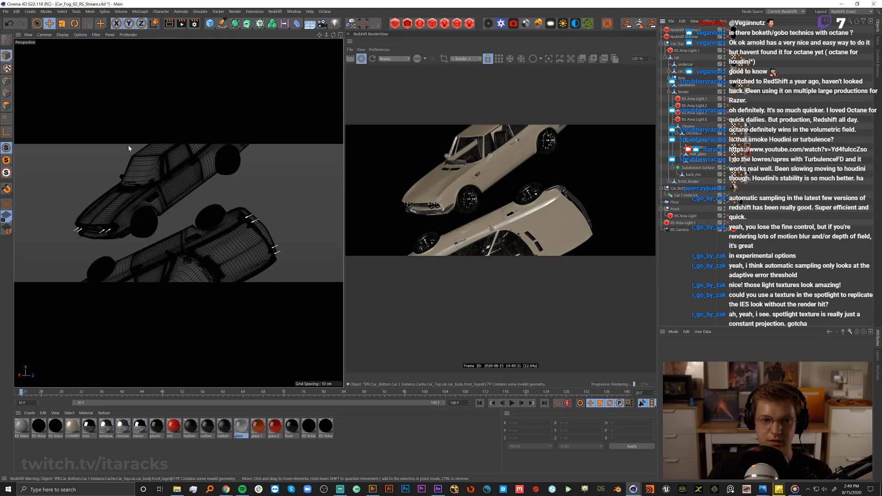
Turn Default Light off in the render settings, move the dialog clear of the render, and restart the interactive render.
{"action": "key", "text": "ctrl+b"}
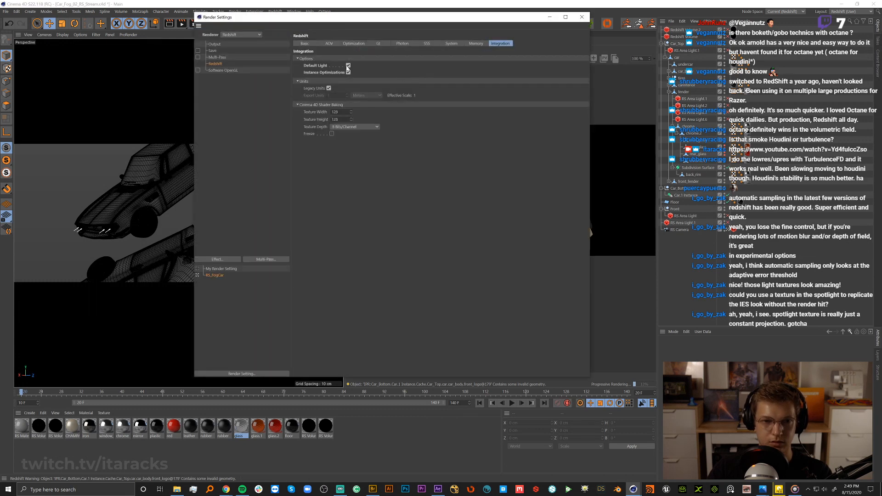
{"action": "left_click", "coordinate": [348, 65]}
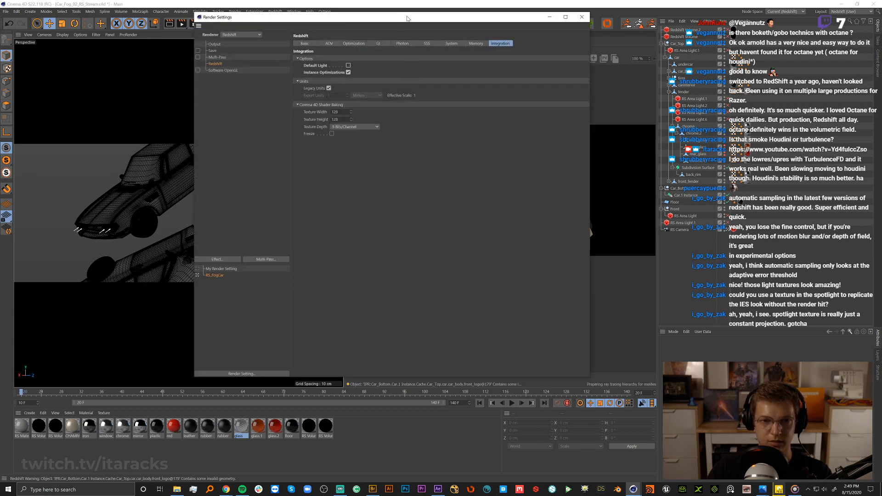
{"action": "left_click_drag", "start_coordinate": [407, 19], "coordinate": [232, 82]}
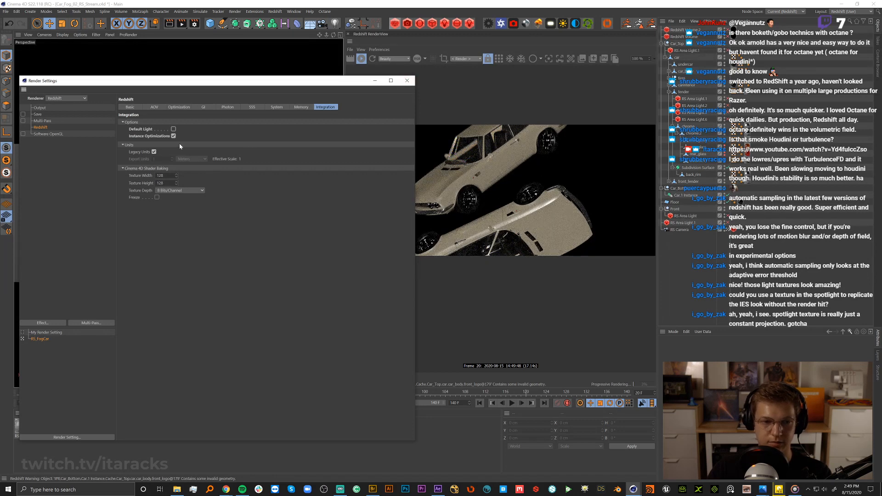
{"action": "left_click", "coordinate": [361, 59]}
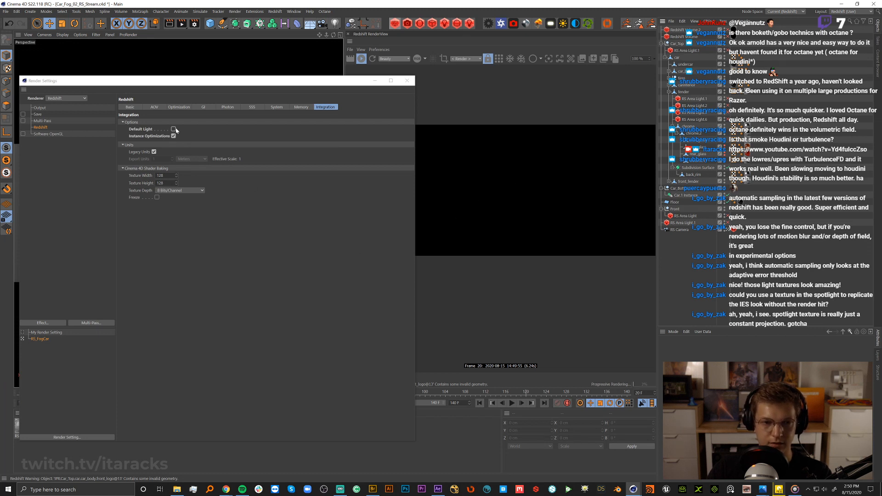
Close the render settings, open the glass material's shader graph, and place its window below the car view.
{"action": "left_click", "coordinate": [407, 80]}
{"action": "double_click", "coordinate": [239, 429]}
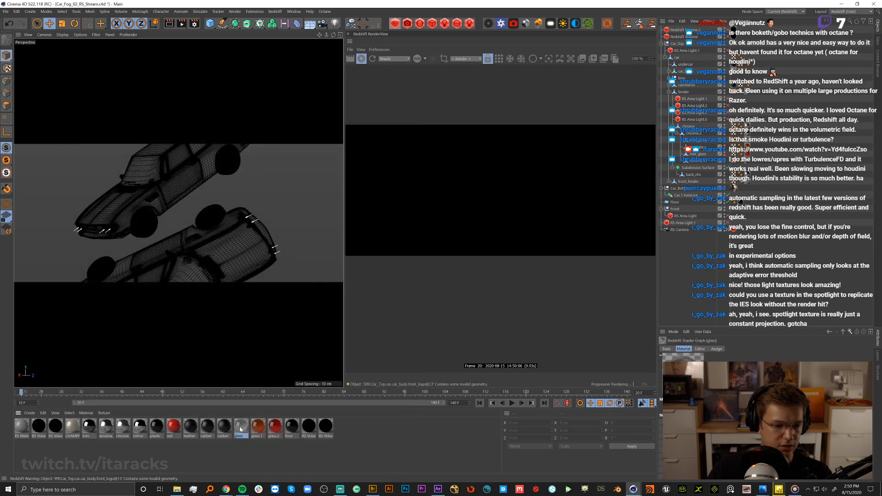
{"action": "left_click_drag", "start_coordinate": [280, 17], "coordinate": [299, 314]}
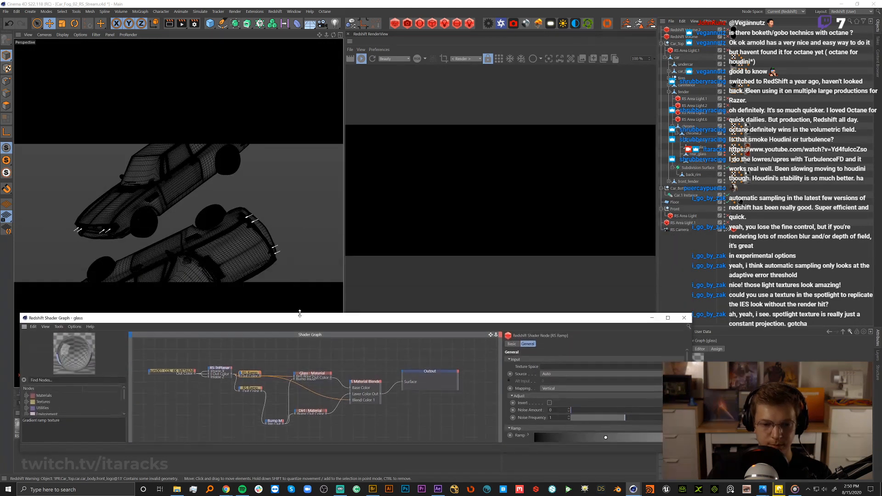
Widen and heighten the glass shader graph window and restart the interactive Redshift render.
{"action": "scroll", "coordinate": [409, 402], "scroll_direction": "down", "scroll_amount": 2}
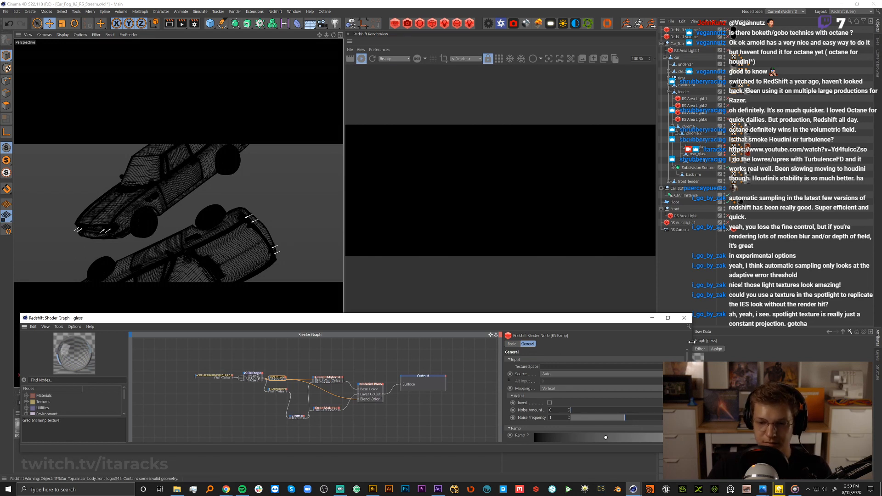
{"action": "left_click_drag", "start_coordinate": [692, 342], "coordinate": [752, 342]}
{"action": "left_click_drag", "start_coordinate": [677, 313], "coordinate": [675, 287]}
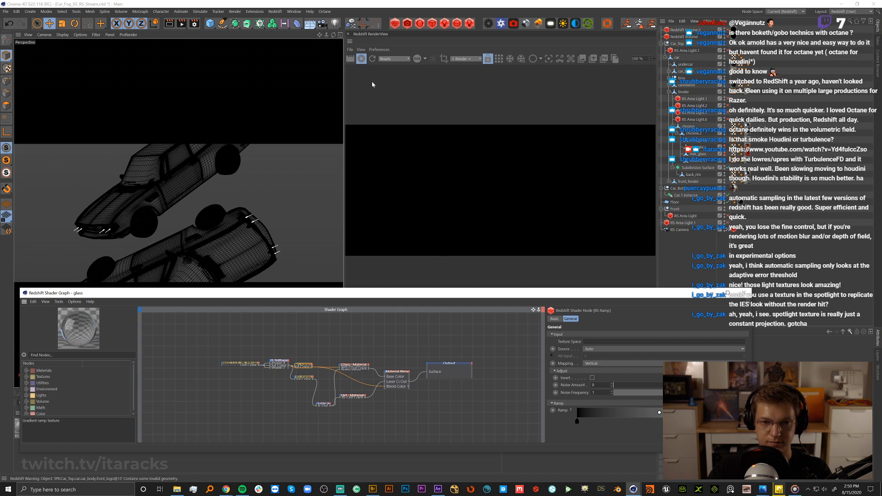
{"action": "left_click", "coordinate": [362, 59]}
{"action": "left_click", "coordinate": [362, 59]}
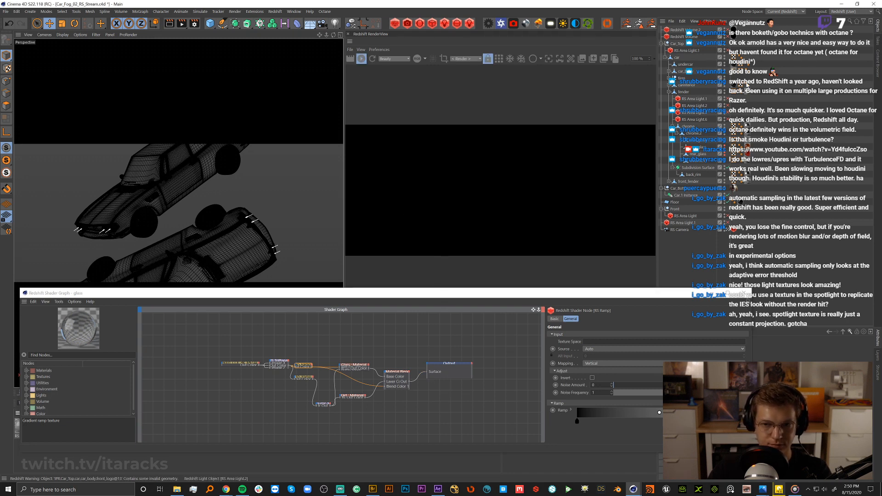
Hide the second car instance and review the Glass material node's reflection and refraction settings beside the windshield render.
{"action": "left_click", "coordinate": [728, 198]}
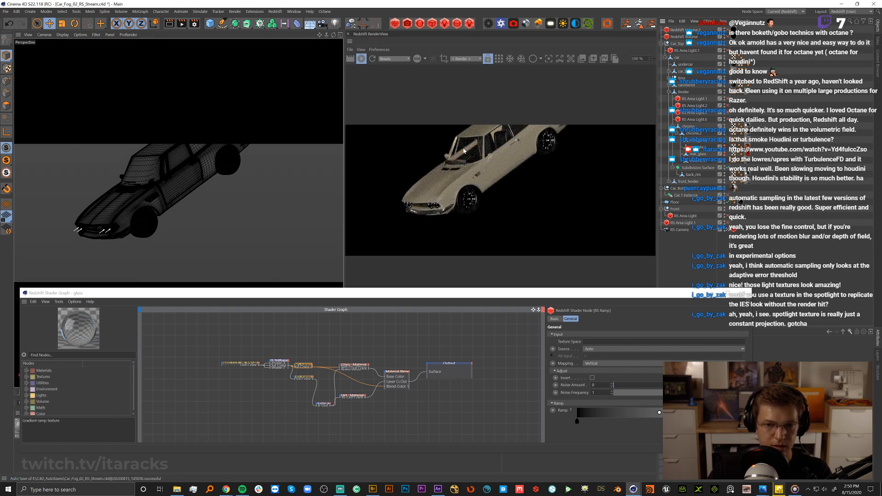
{"action": "scroll", "coordinate": [462, 139], "scroll_direction": "up", "scroll_amount": 6}
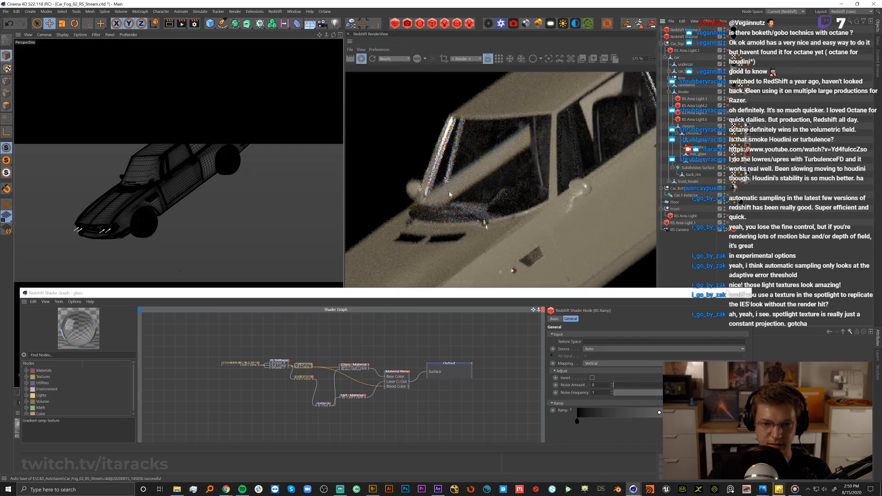
{"action": "left_click", "coordinate": [361, 367]}
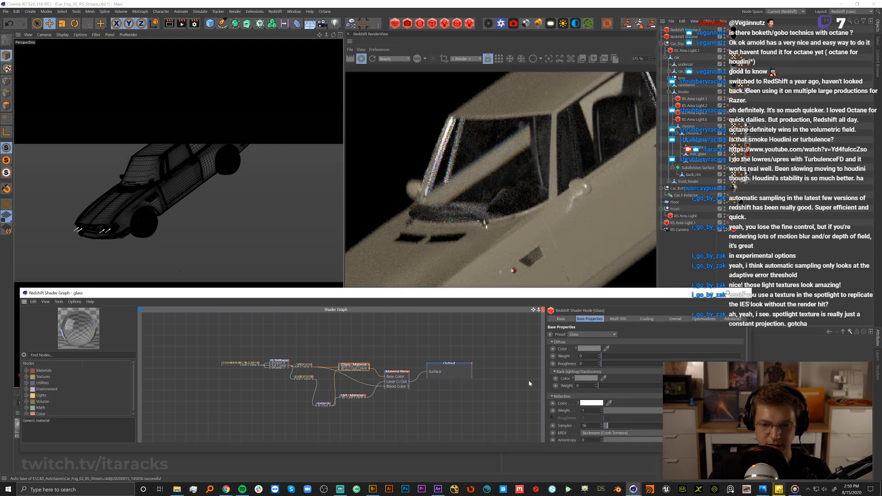
{"action": "scroll", "coordinate": [644, 382], "scroll_direction": "down", "scroll_amount": 8}
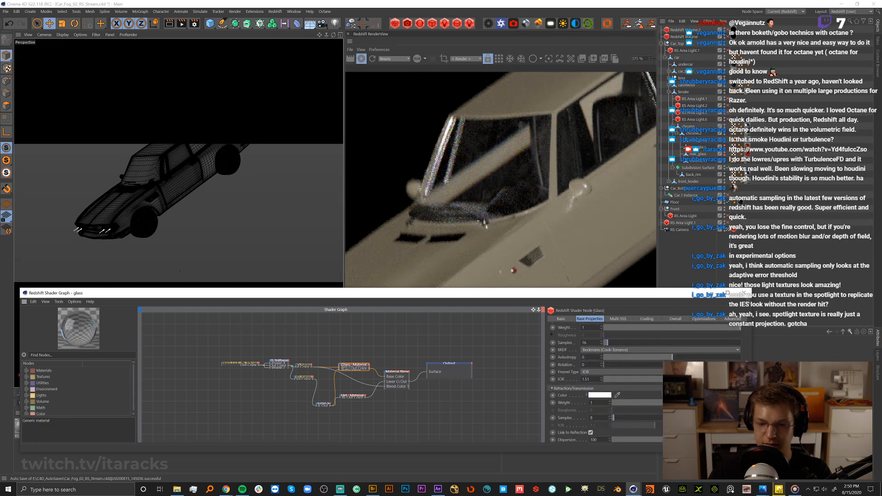
{"action": "scroll", "coordinate": [644, 382], "scroll_direction": "down", "scroll_amount": 1}
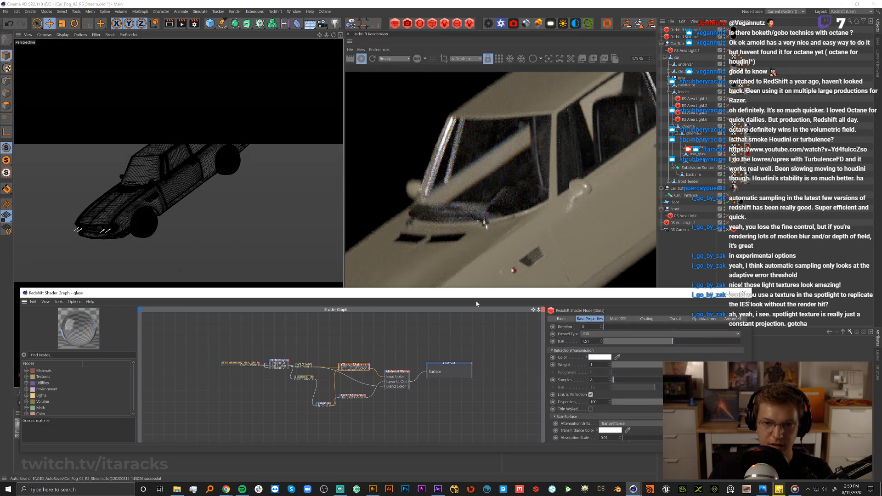
Move the Output node away from the Material Blender and reposition the shader graph window just below the windshield render.
{"action": "left_click_drag", "start_coordinate": [445, 364], "coordinate": [468, 378]}
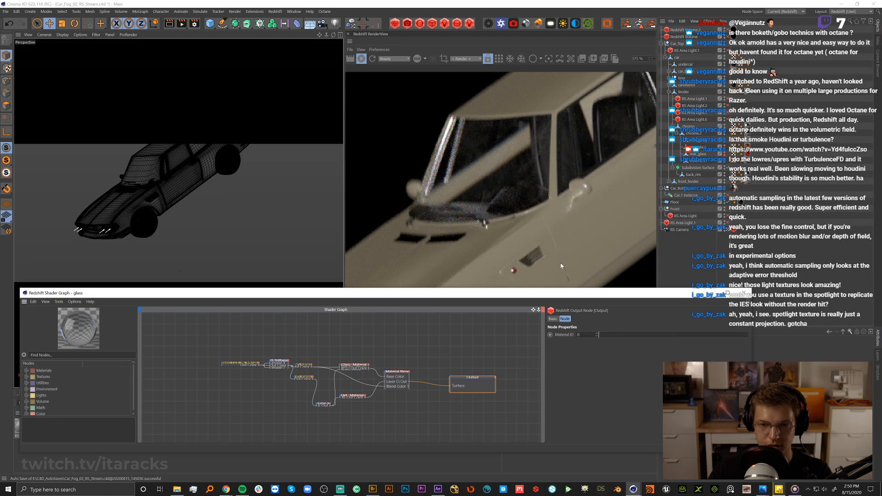
{"action": "left_click_drag", "start_coordinate": [728, 293], "coordinate": [550, 288]}
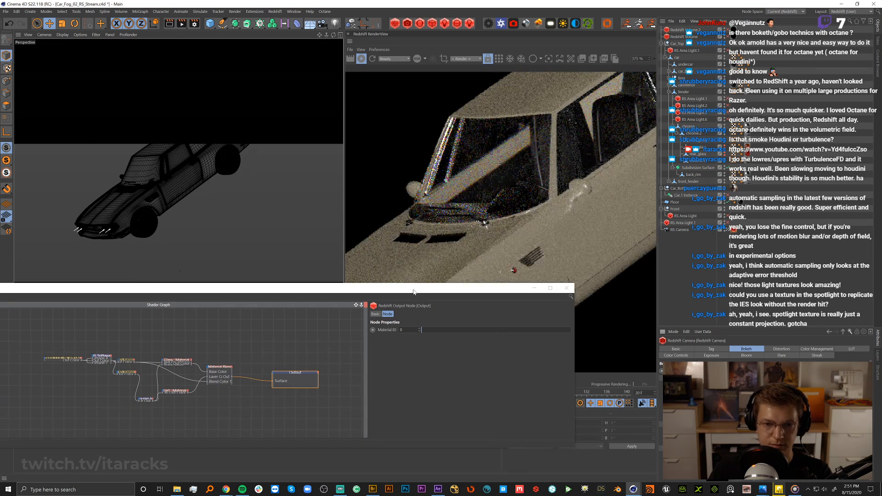
{"action": "left_click_drag", "start_coordinate": [414, 292], "coordinate": [533, 276]}
{"action": "left_click", "coordinate": [311, 349]}
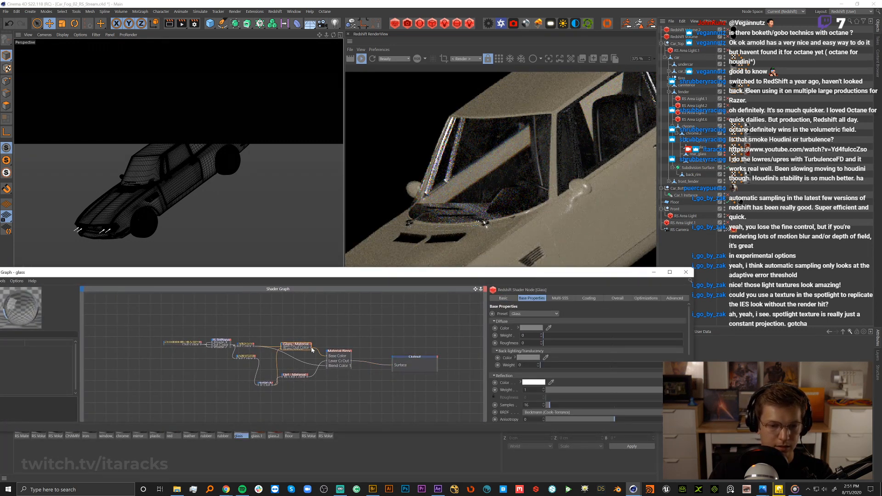
{"action": "scroll", "coordinate": [312, 376], "scroll_direction": "up", "scroll_amount": 3}
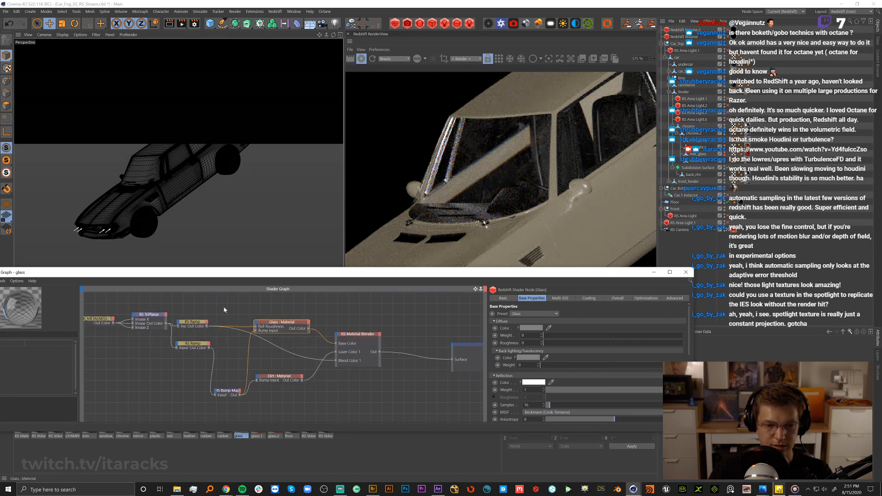
{"action": "left_click_drag", "start_coordinate": [108, 274], "coordinate": [152, 259]}
{"action": "left_click", "coordinate": [60, 267]}
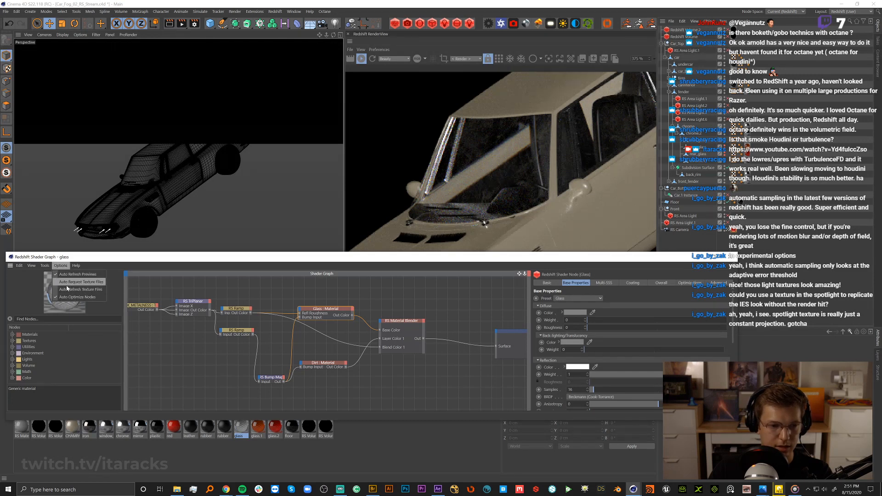
{"action": "mouse_move", "coordinate": [45, 266]}
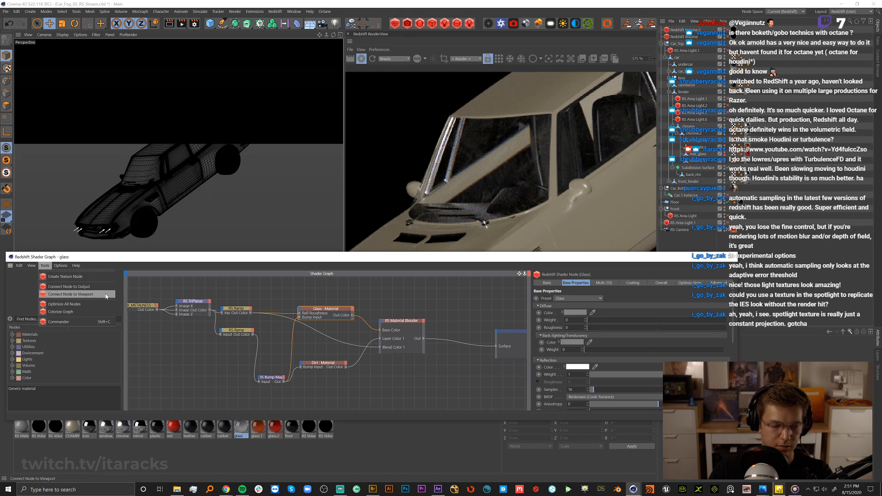
{"action": "left_click", "coordinate": [343, 290]}
Connect the Glass material directly to the Output node's Surface and move the Glass node up, clear of its neighbouring nodes.
{"action": "middle_click_drag", "start_coordinate": [481, 307], "coordinate": [395, 305]}
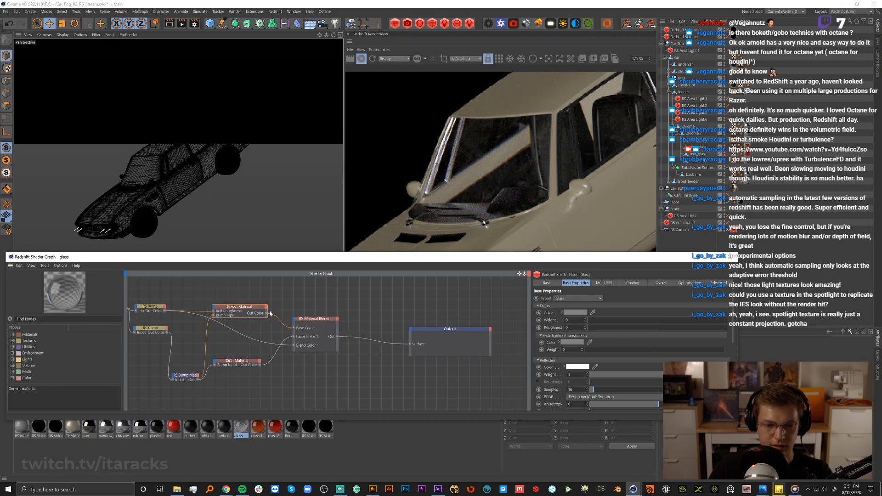
{"action": "left_click_drag", "start_coordinate": [266, 313], "coordinate": [411, 346]}
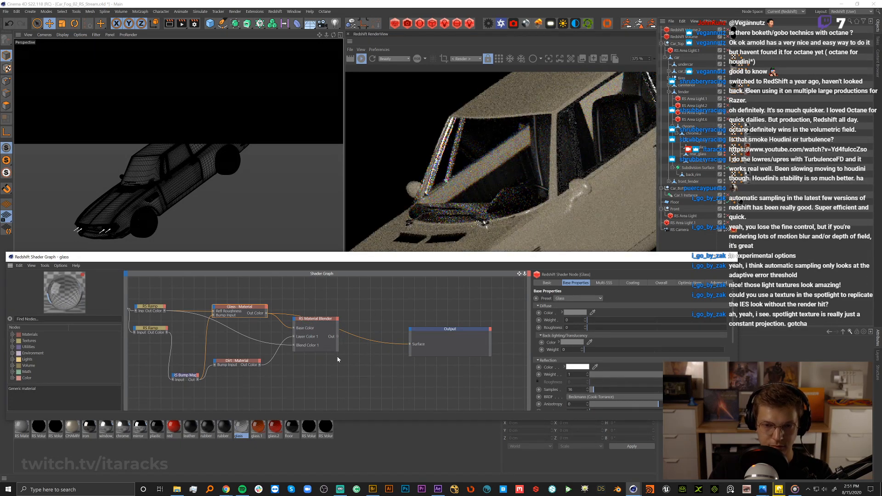
{"action": "middle_click_drag", "start_coordinate": [272, 388], "coordinate": [298, 384]}
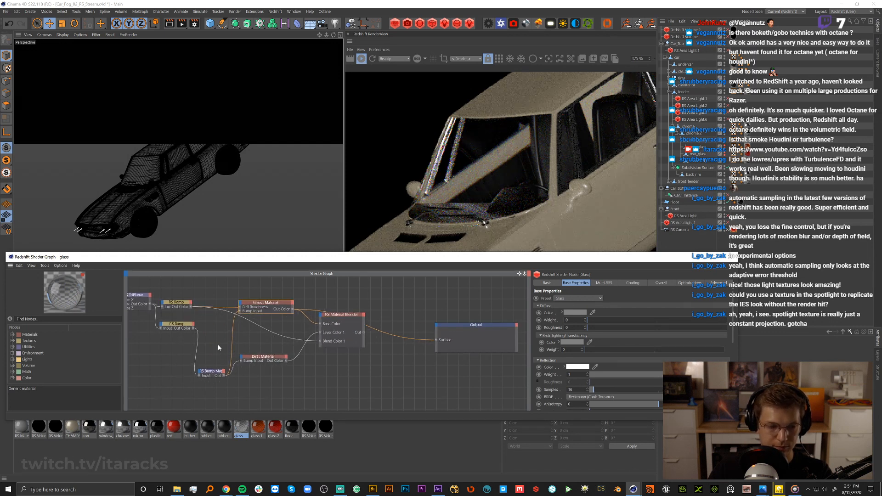
{"action": "middle_click_drag", "start_coordinate": [218, 344], "coordinate": [228, 350]}
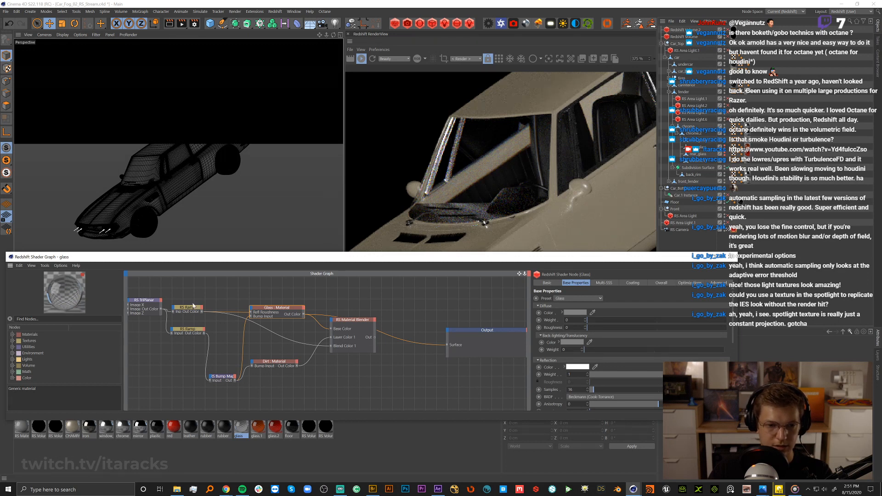
{"action": "left_click_drag", "start_coordinate": [272, 307], "coordinate": [274, 301]}
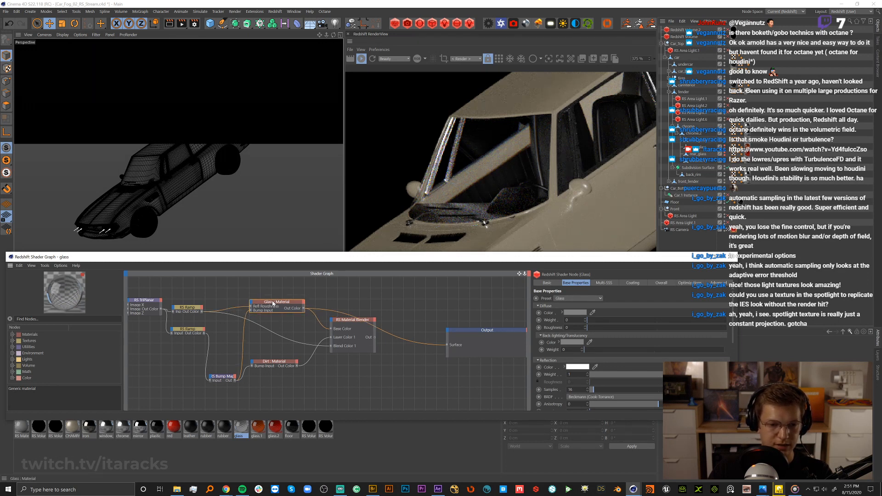
{"action": "left_click_drag", "start_coordinate": [273, 293], "coordinate": [273, 290]}
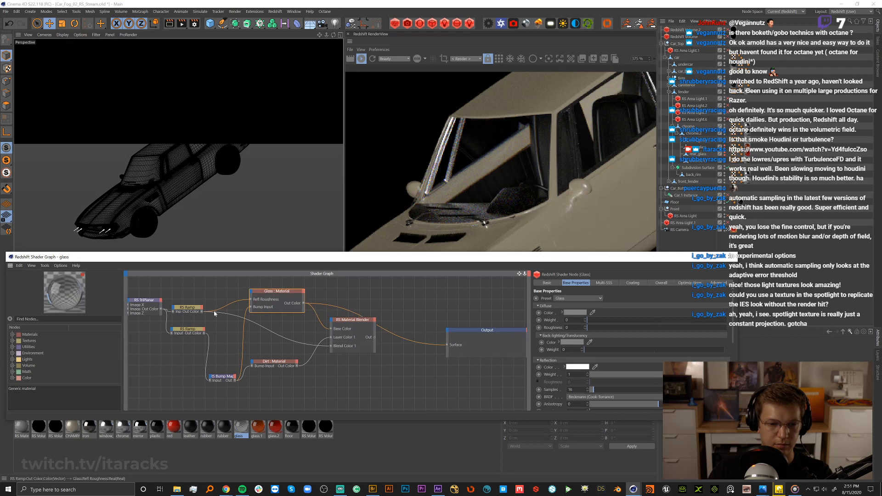
Preview the roughness RS Ramp through the Output node's Surface and review the settings of both ramps and the RS Bump Map.
{"action": "left_click_drag", "start_coordinate": [203, 311], "coordinate": [446, 346]}
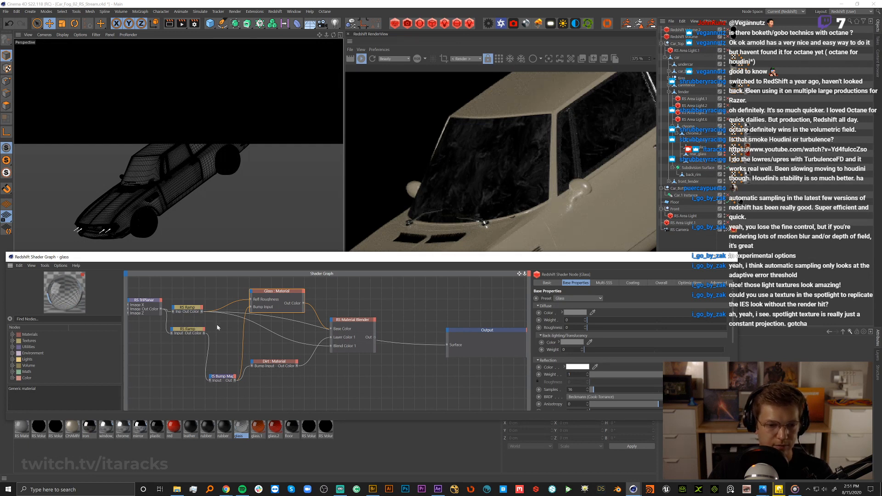
{"action": "middle_click_drag", "start_coordinate": [217, 328], "coordinate": [319, 331]}
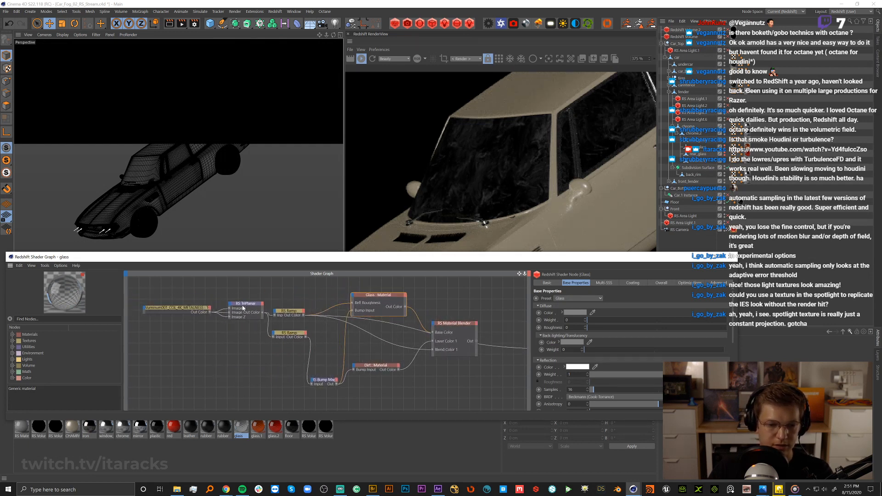
{"action": "left_click", "coordinate": [289, 313]}
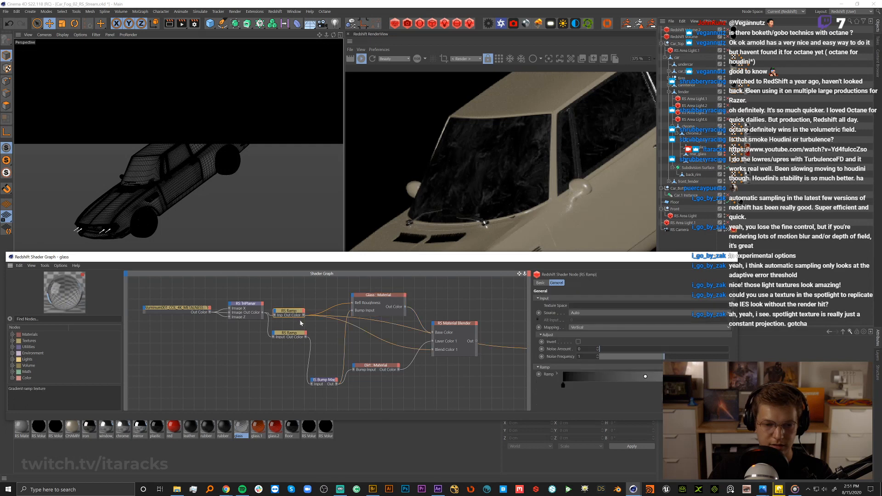
{"action": "left_click", "coordinate": [288, 333]}
{"action": "middle_click_drag", "start_coordinate": [323, 351], "coordinate": [266, 345]}
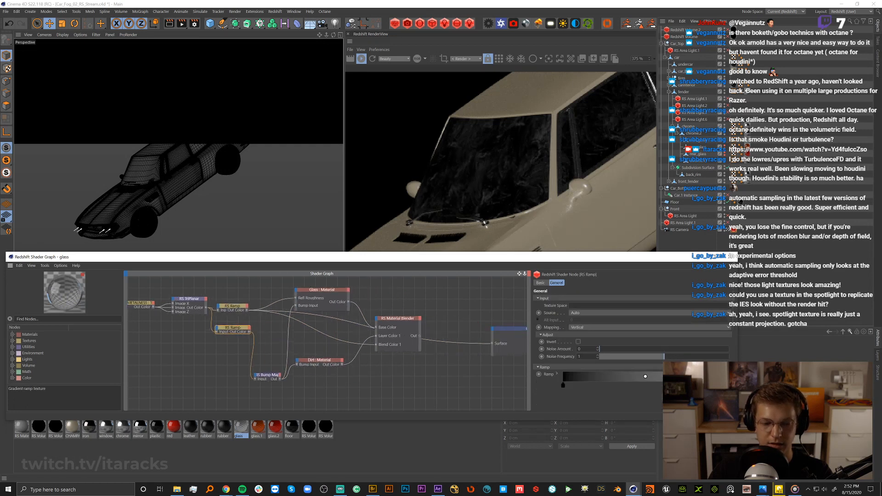
{"action": "middle_click_drag", "start_coordinate": [375, 353], "coordinate": [320, 352]}
{"action": "left_click", "coordinate": [183, 305]}
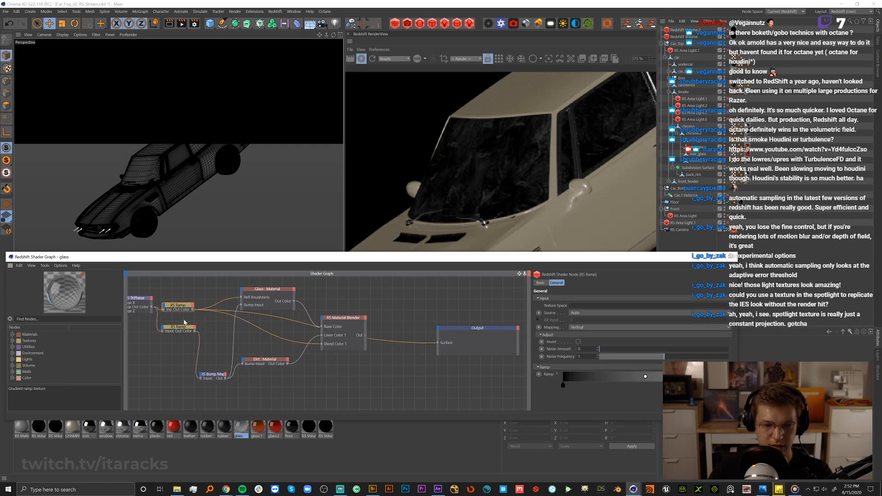
{"action": "left_click", "coordinate": [184, 327]}
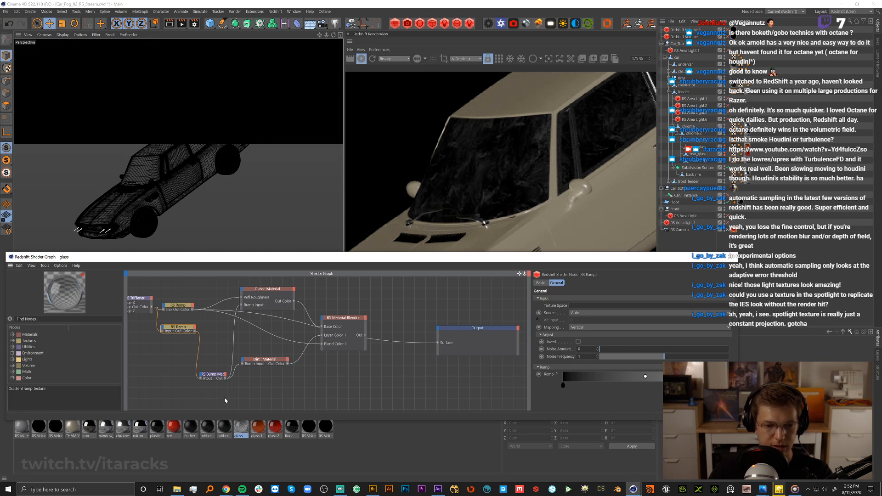
{"action": "left_click", "coordinate": [215, 375]}
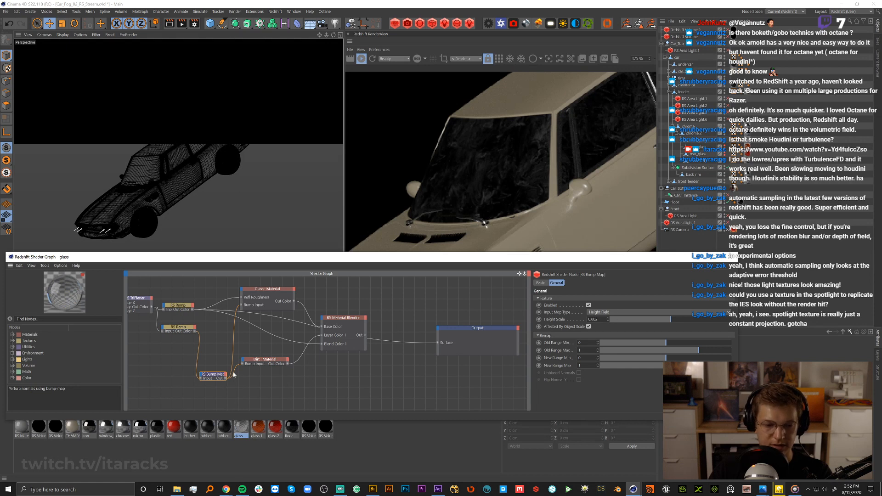
Preview the Dirt material through Surface and check its base properties, and feed the roughness RS Ramp into Surface for comparison.
{"action": "left_click_drag", "start_coordinate": [288, 364], "coordinate": [438, 343]}
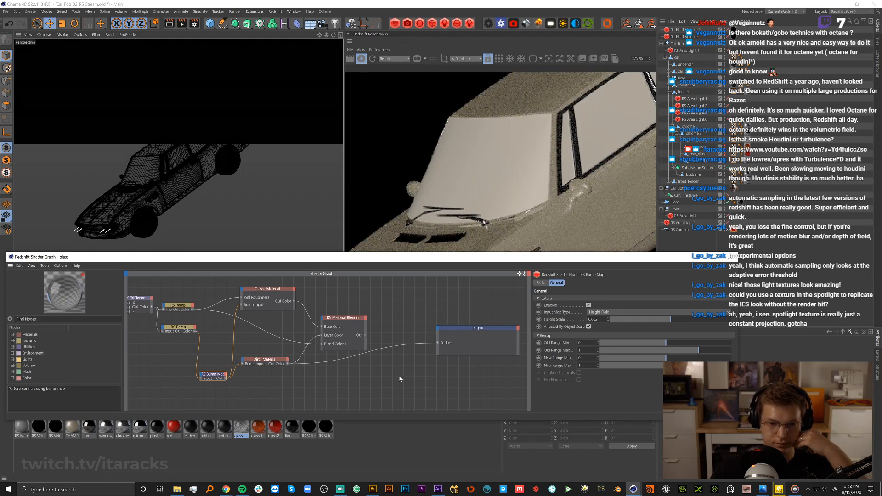
{"action": "left_click", "coordinate": [268, 359]}
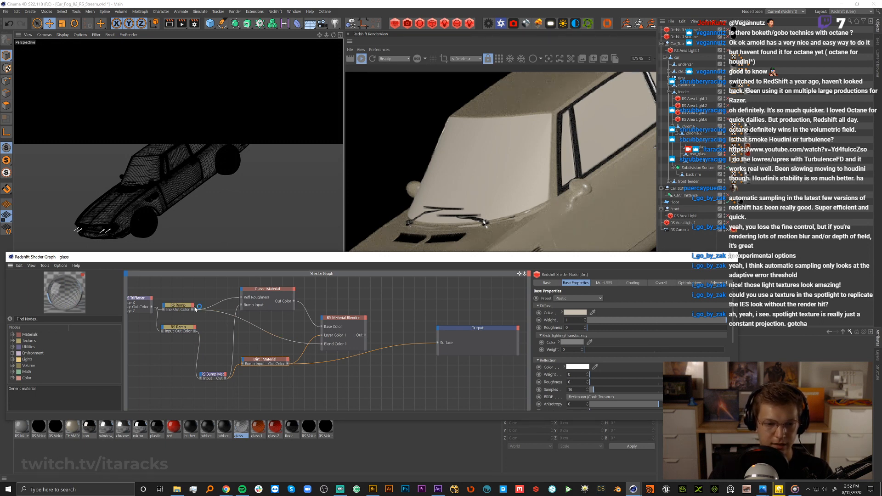
{"action": "left_click_drag", "start_coordinate": [193, 309], "coordinate": [438, 345]}
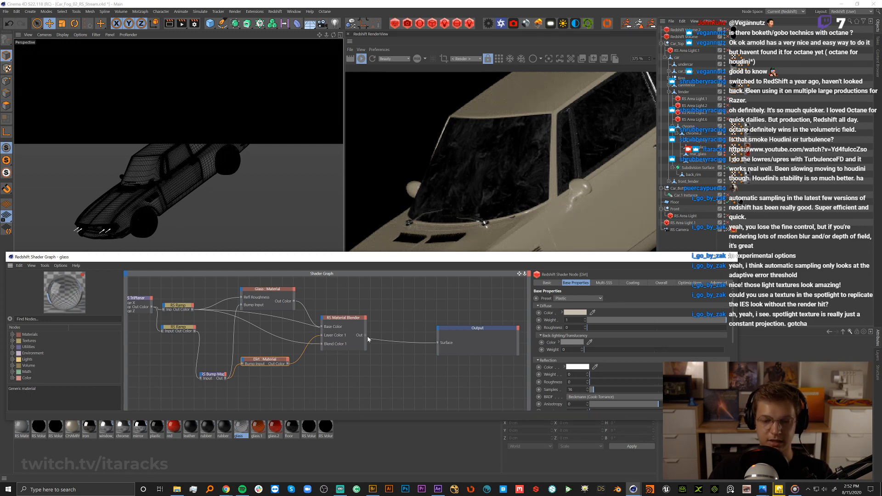
Reconnect the RS Material Blender to the Output node's Surface and undo the last change to the roughness RS Ramp.
{"action": "left_click_drag", "start_coordinate": [367, 336], "coordinate": [440, 346]}
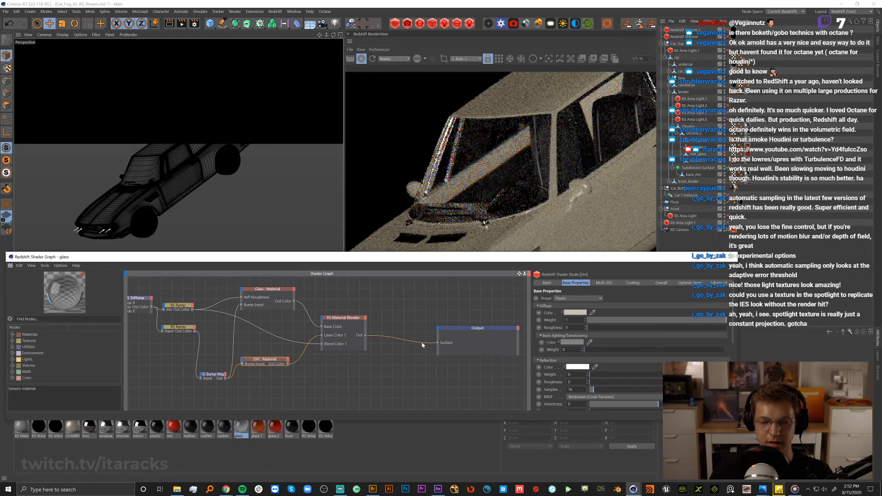
{"action": "left_click", "coordinate": [188, 312]}
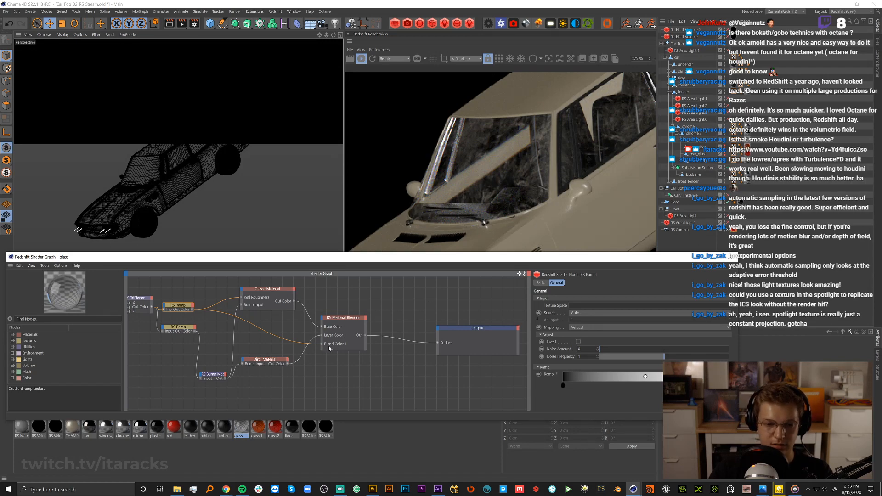
{"action": "key", "text": "ctrl+z"}
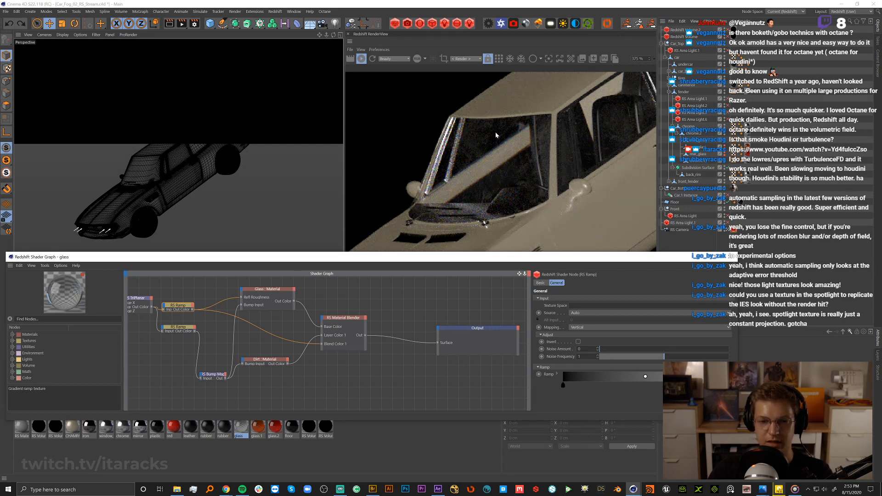
{"action": "left_click", "coordinate": [451, 306]}
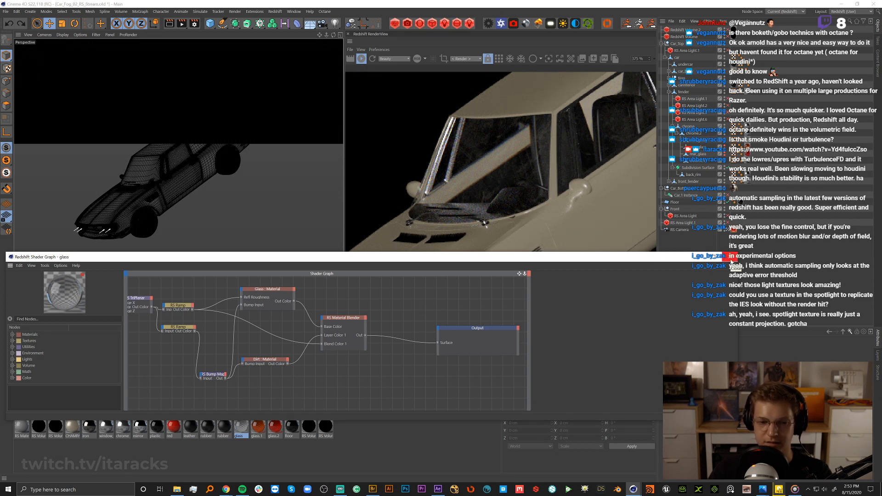
Review the Glass node's refraction and sub-surface settings, and close the shader graph with no material left selected.
{"action": "left_click", "coordinate": [275, 307]}
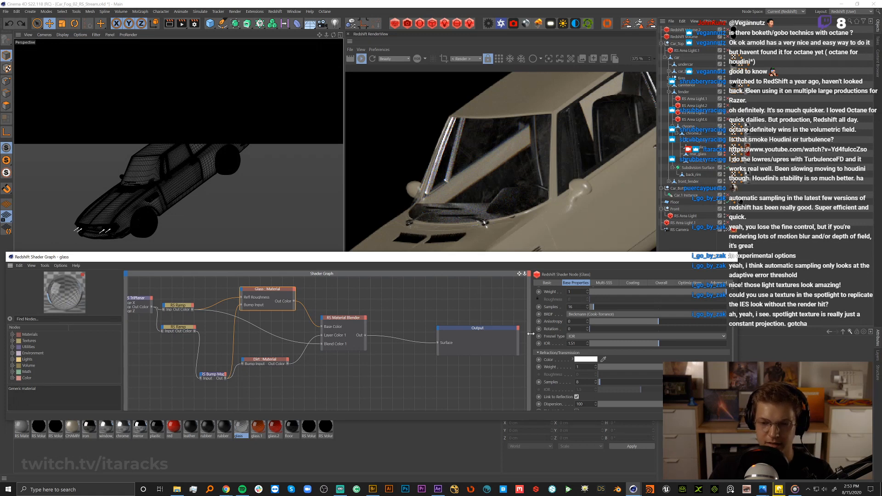
{"action": "scroll", "coordinate": [577, 374], "scroll_direction": "down", "scroll_amount": 3}
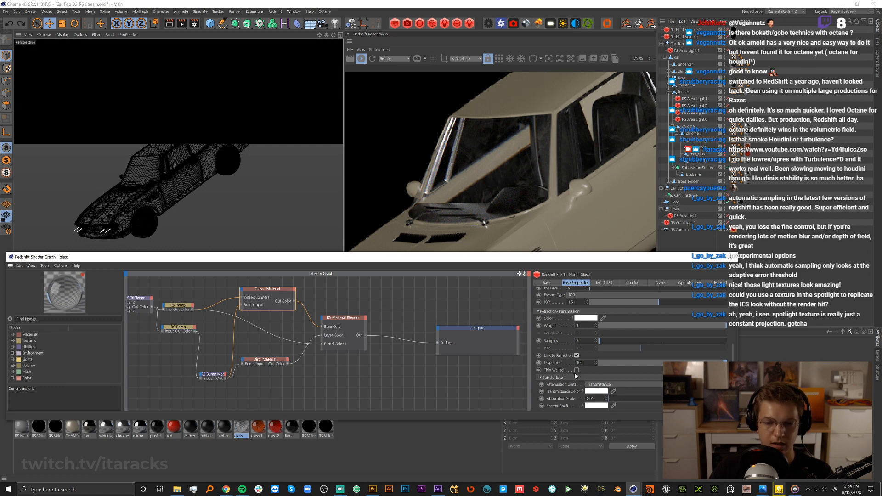
{"action": "left_click", "coordinate": [734, 257]}
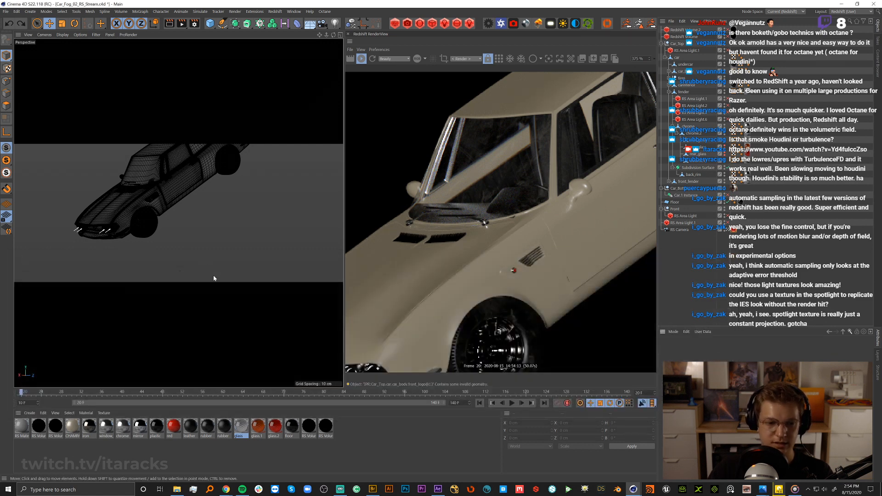
{"action": "left_click", "coordinate": [384, 435]}
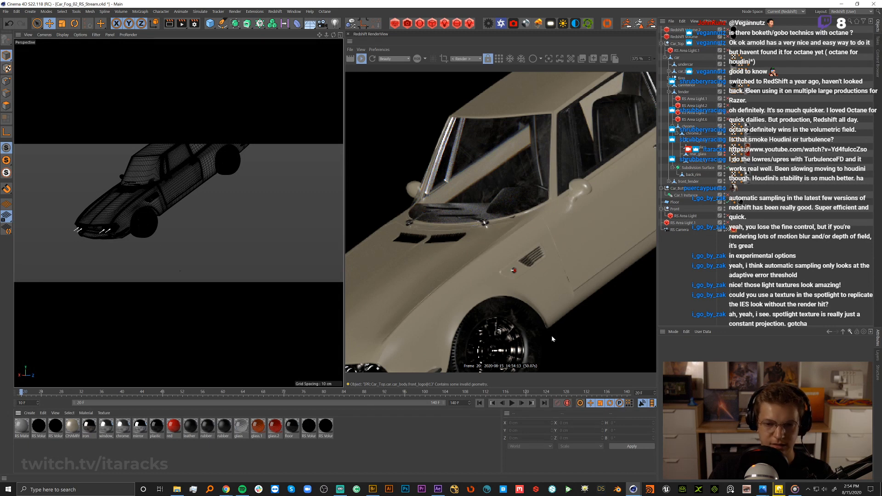
Open the rubber material's shader graph, preview the lower RS Ramp through the Output node's Surface, and try a narrower ramp before restoring its knot.
{"action": "double_click", "coordinate": [228, 431]}
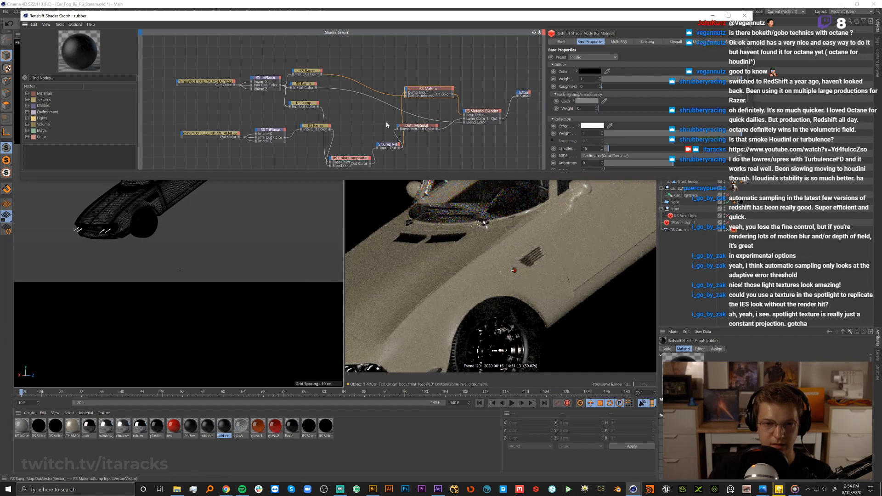
{"action": "left_click_drag", "start_coordinate": [330, 132], "coordinate": [519, 98]}
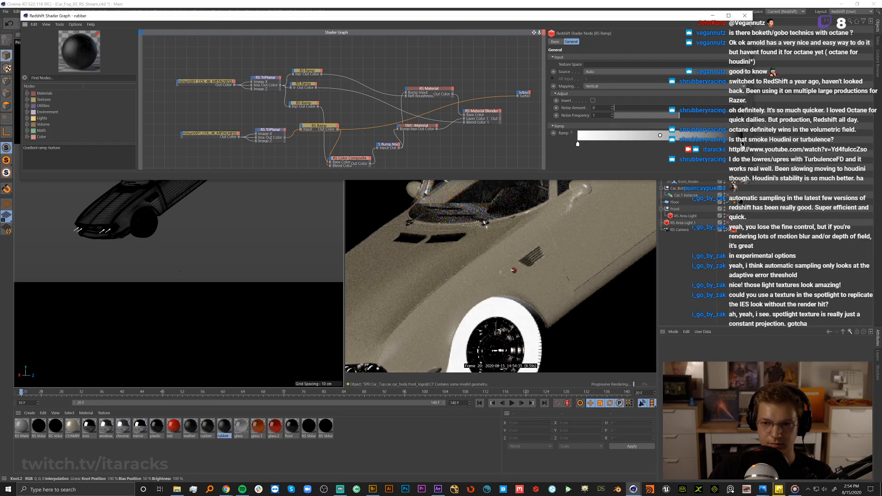
{"action": "left_click_drag", "start_coordinate": [742, 143], "coordinate": [594, 146]}
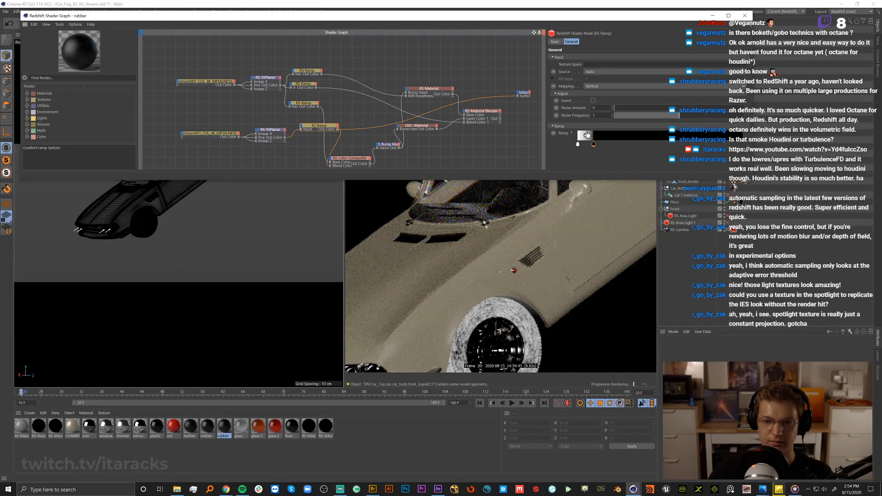
{"action": "left_click_drag", "start_coordinate": [594, 146], "coordinate": [755, 147]}
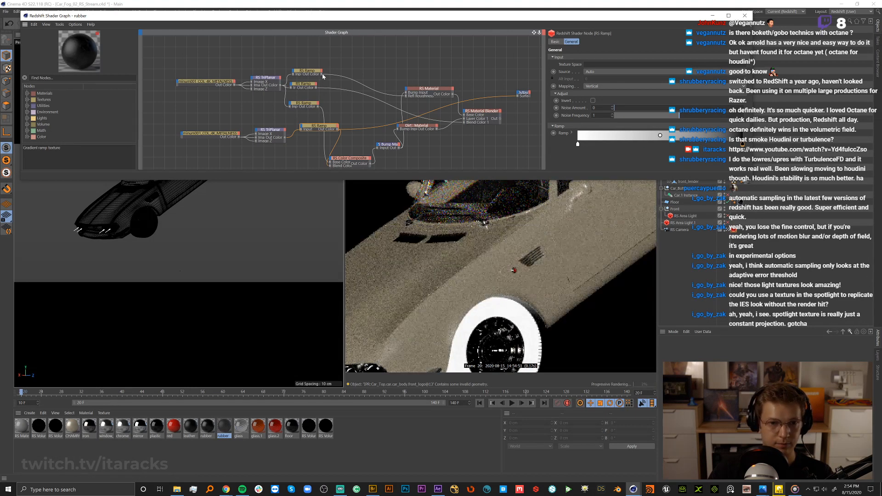
Review the upper RS Ramps, preview the blend ramp through Surface, reconnect the RS Material Blender to Surface and close the rubber graph.
{"action": "left_click", "coordinate": [304, 73]}
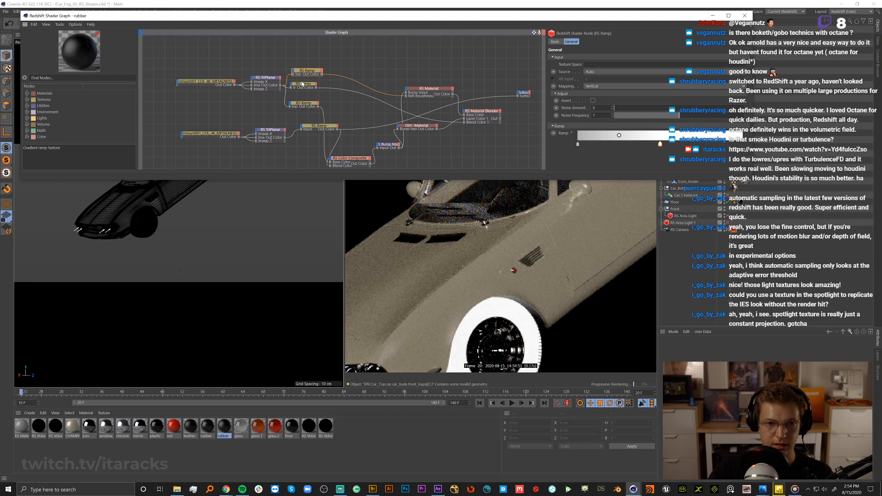
{"action": "left_click", "coordinate": [303, 85]}
{"action": "left_click_drag", "start_coordinate": [317, 88], "coordinate": [518, 98]}
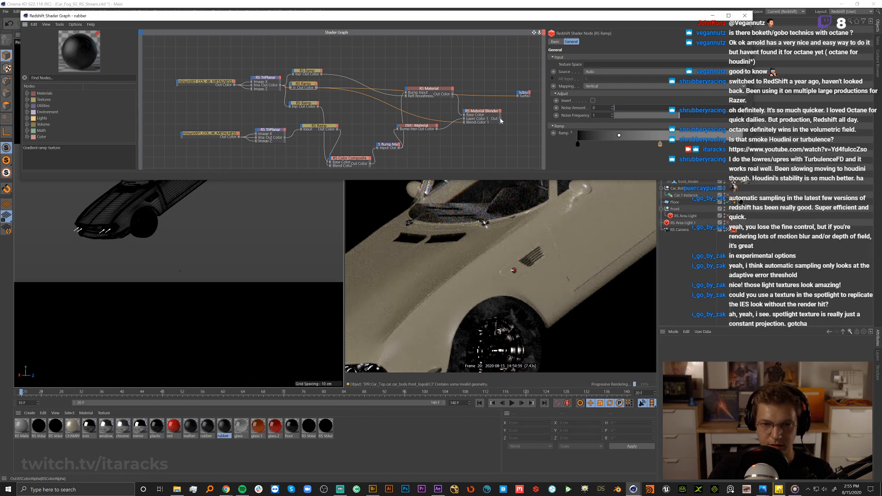
{"action": "left_click_drag", "start_coordinate": [500, 118], "coordinate": [519, 98]}
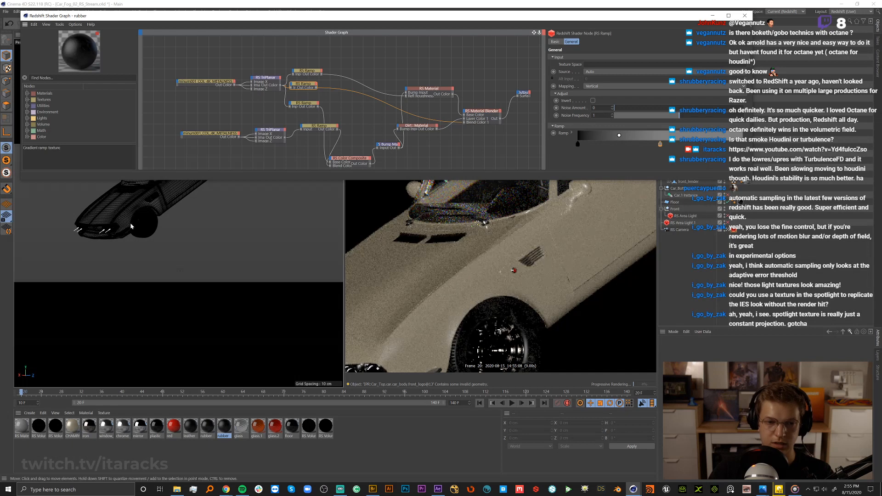
{"action": "left_click", "coordinate": [745, 16]}
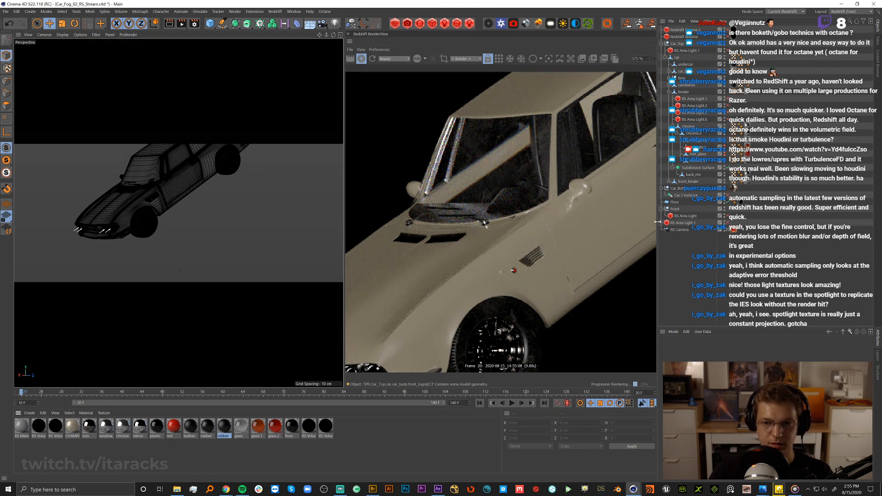
Examine the car's tyre and front bumper in the live render, and check the finished look in Car_Fog_02_16x9_ProRes.mov.
{"action": "scroll", "coordinate": [522, 261], "scroll_direction": "down", "scroll_amount": 3}
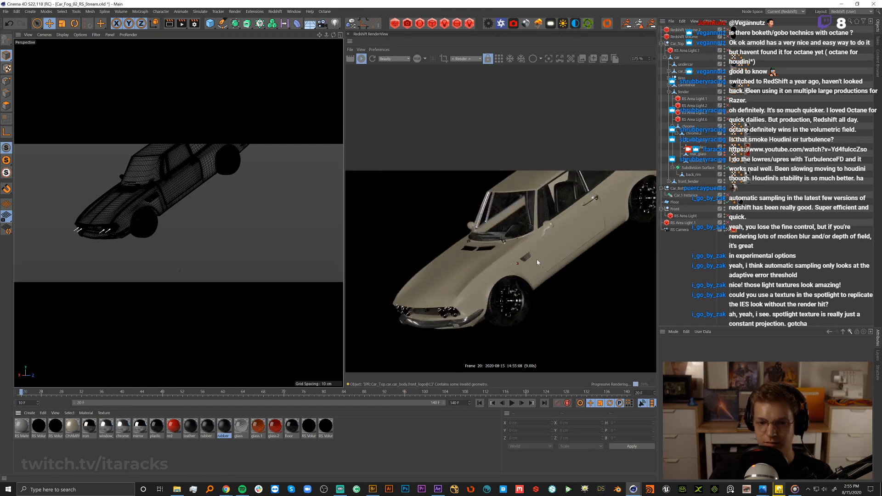
{"action": "scroll", "coordinate": [413, 335], "scroll_direction": "up", "scroll_amount": 3}
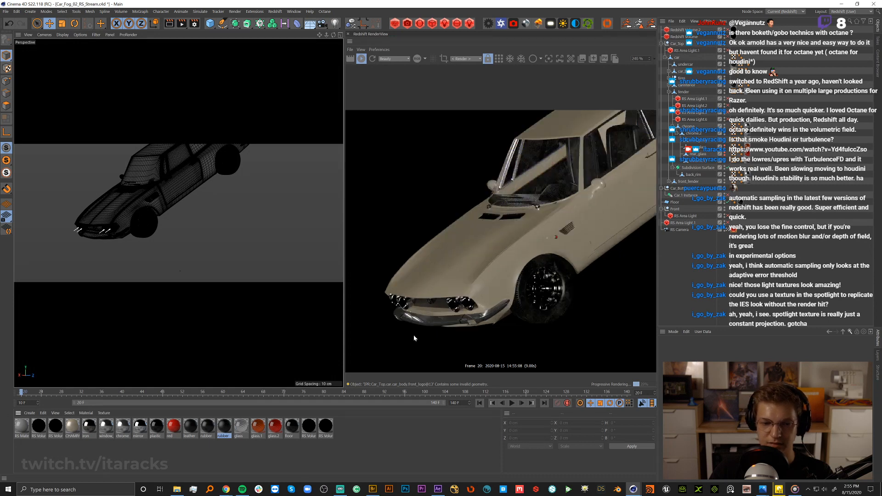
{"action": "scroll", "coordinate": [454, 323], "scroll_direction": "up", "scroll_amount": 1}
{"action": "scroll", "coordinate": [487, 306], "scroll_direction": "down", "scroll_amount": 4}
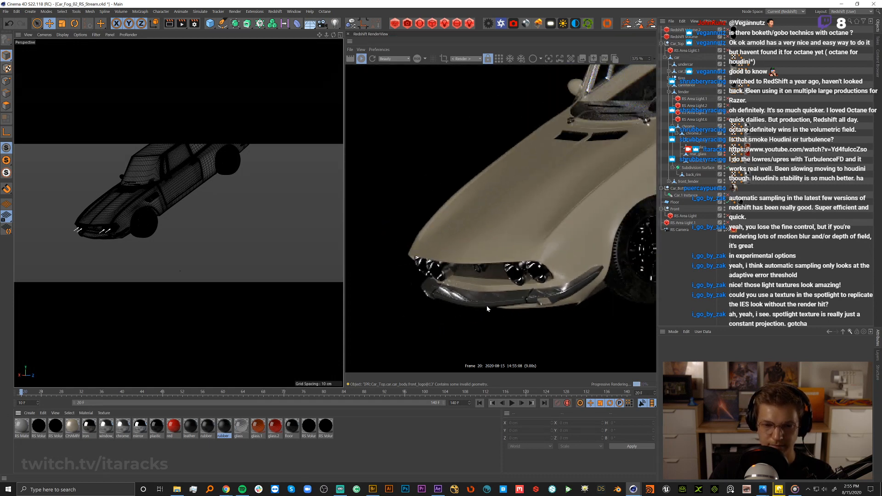
{"action": "scroll", "coordinate": [538, 304], "scroll_direction": "up", "scroll_amount": 2}
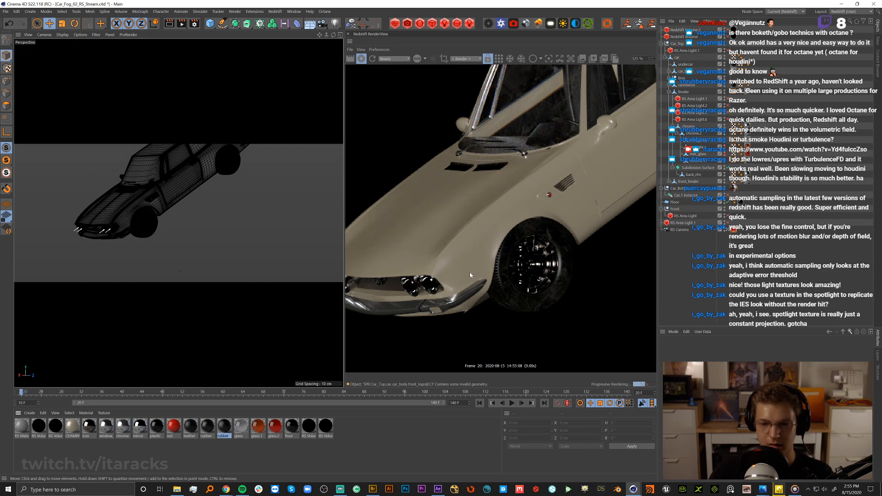
{"action": "left_click", "coordinate": [780, 490]}
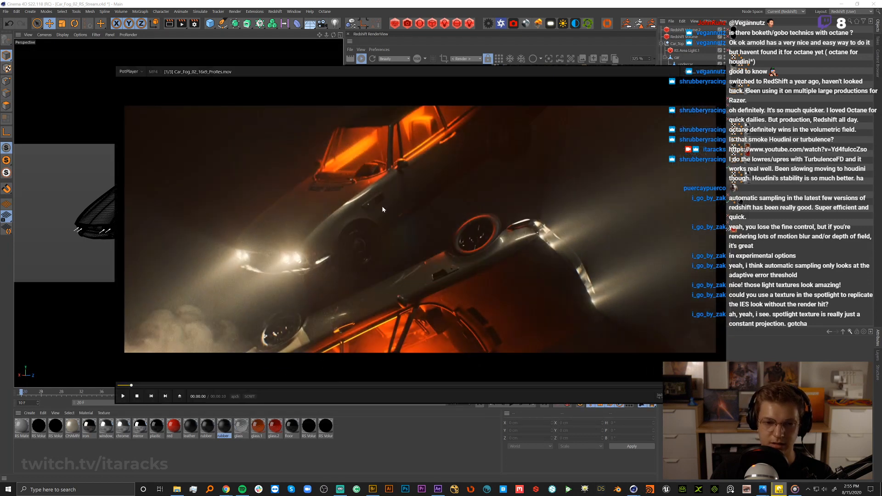
{"action": "left_click", "coordinate": [694, 73]}
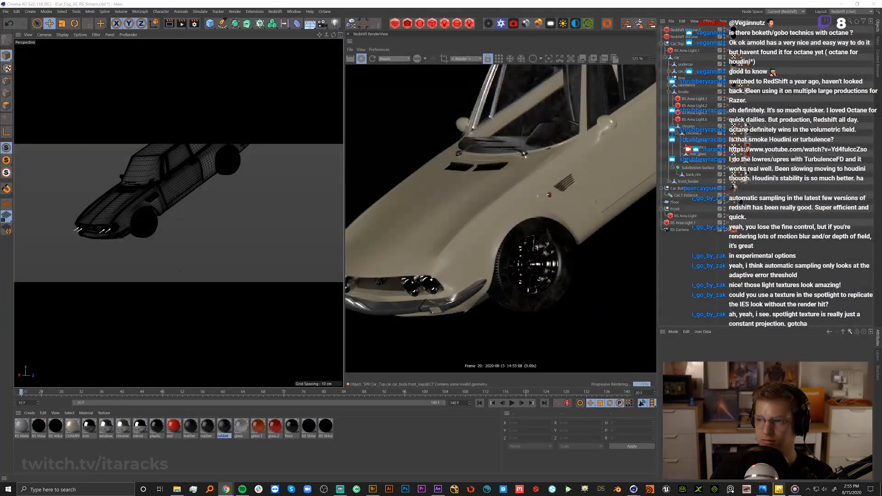
Show the Gumroad page for the Raidzer0 Redshift Auto Shaders in the browser, read its description and put the browser away.
{"action": "left_click_drag", "start_coordinate": [881, 138], "coordinate": [308, 23]}
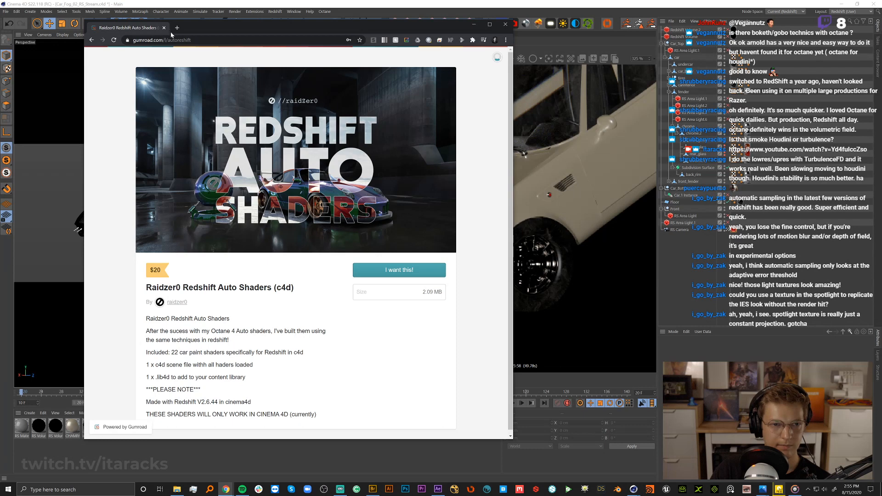
{"action": "scroll", "coordinate": [273, 282], "scroll_direction": "down", "scroll_amount": 1}
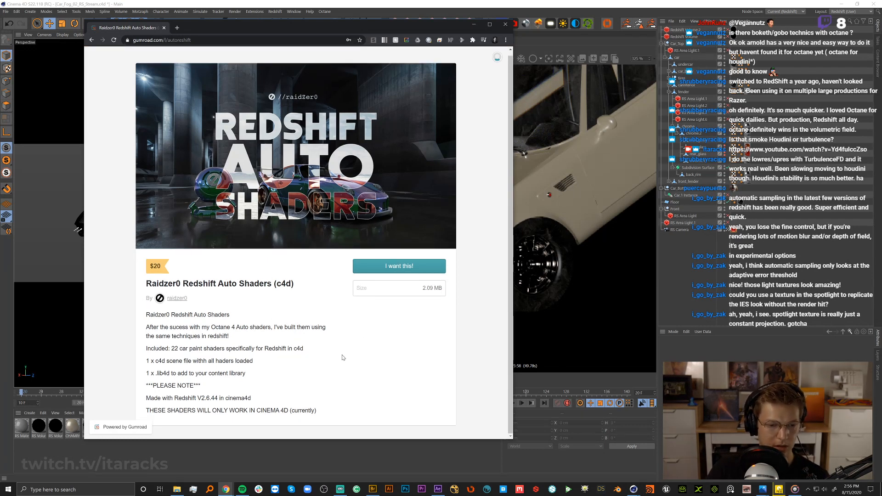
{"action": "left_click", "coordinate": [474, 24]}
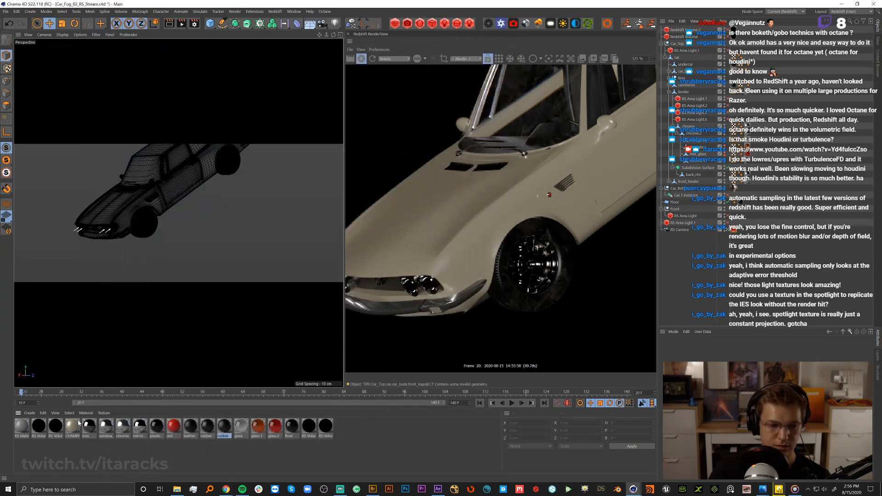
Open the CHAMPAGNE material's shader graph in a taller, repositioned window and shift the Output and RS Material Blender nodes apart from the others.
{"action": "double_click", "coordinate": [72, 427]}
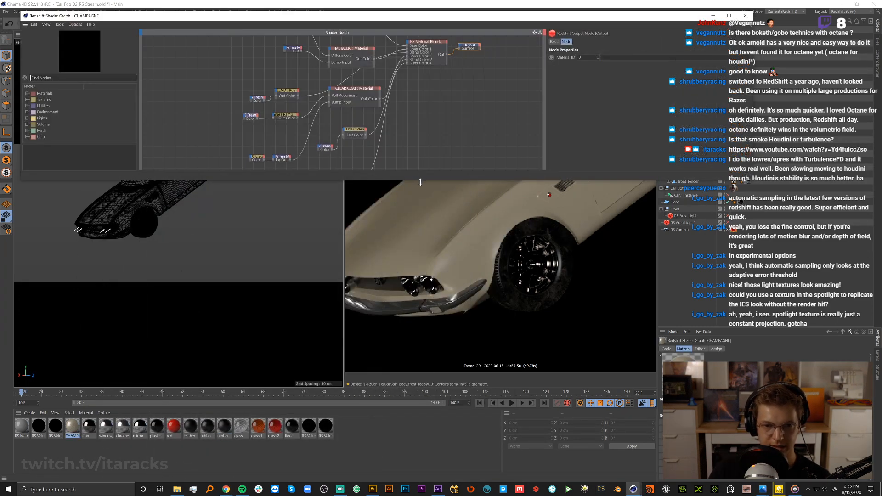
{"action": "left_click_drag", "start_coordinate": [420, 182], "coordinate": [420, 358]}
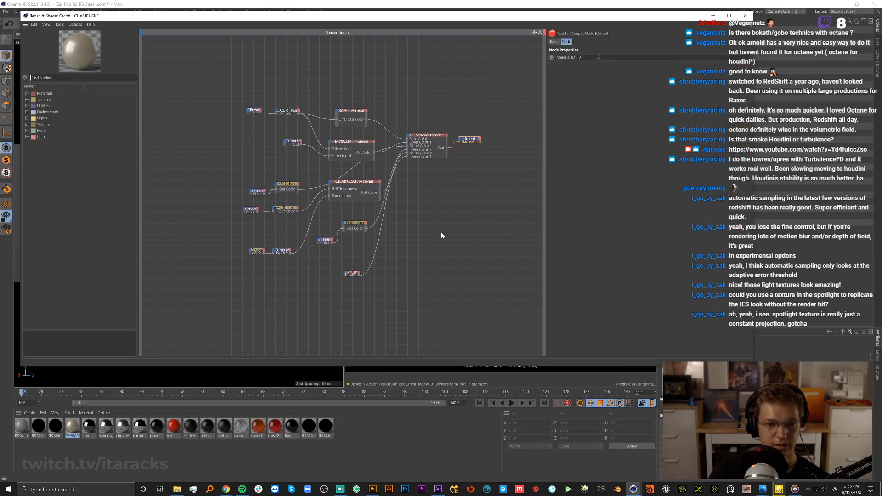
{"action": "scroll", "coordinate": [442, 234], "scroll_direction": "up", "scroll_amount": 2}
{"action": "scroll", "coordinate": [201, 151], "scroll_direction": "up", "scroll_amount": 1}
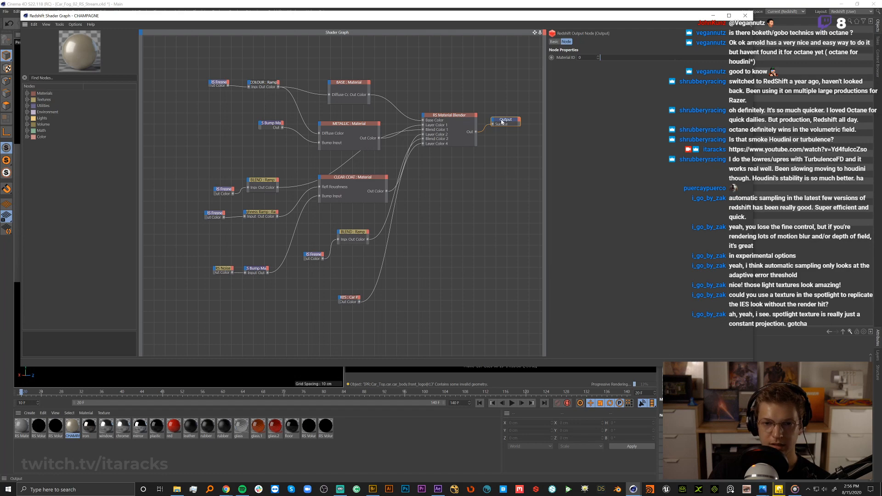
{"action": "left_click_drag", "start_coordinate": [504, 120], "coordinate": [523, 125]}
{"action": "left_click_drag", "start_coordinate": [457, 116], "coordinate": [469, 115]}
{"action": "left_click_drag", "start_coordinate": [580, 21], "coordinate": [588, 68]}
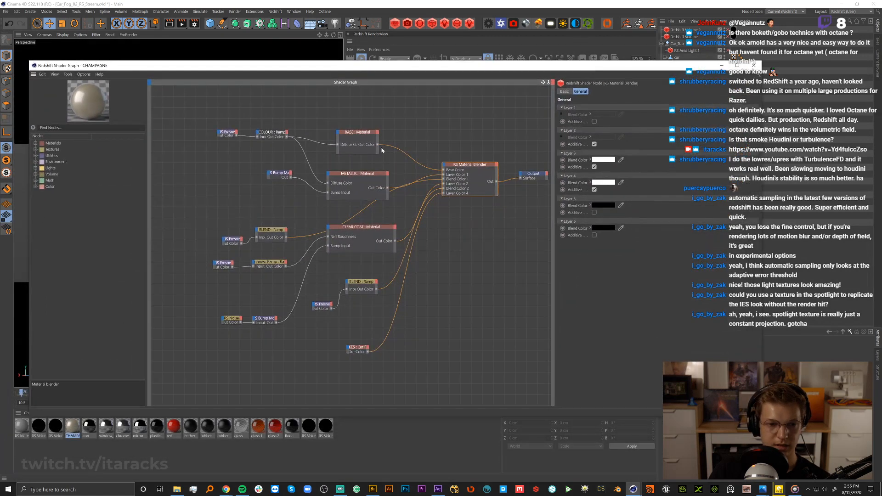
Review the settings of the CHAMPAGNE graph's RS Fresnel nodes, the metallic layer's RS Bump Map and the clear coat's RS Noise.
{"action": "left_click", "coordinate": [227, 134]}
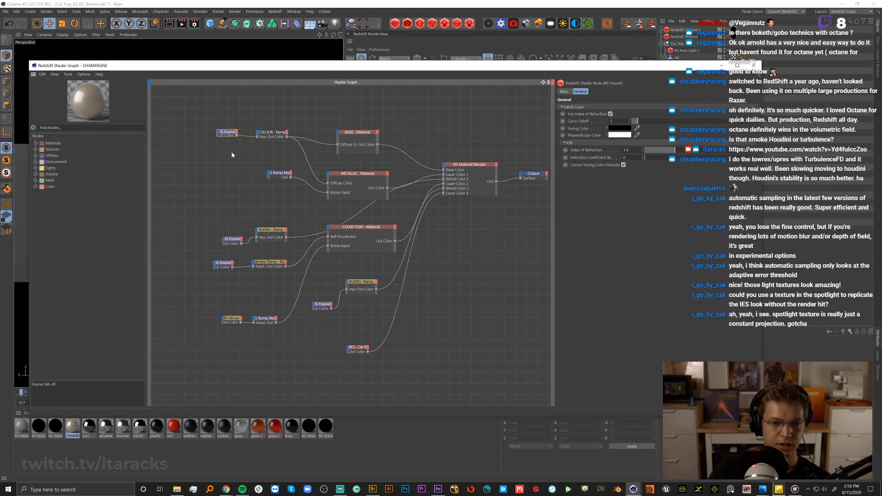
{"action": "left_click", "coordinate": [278, 175]}
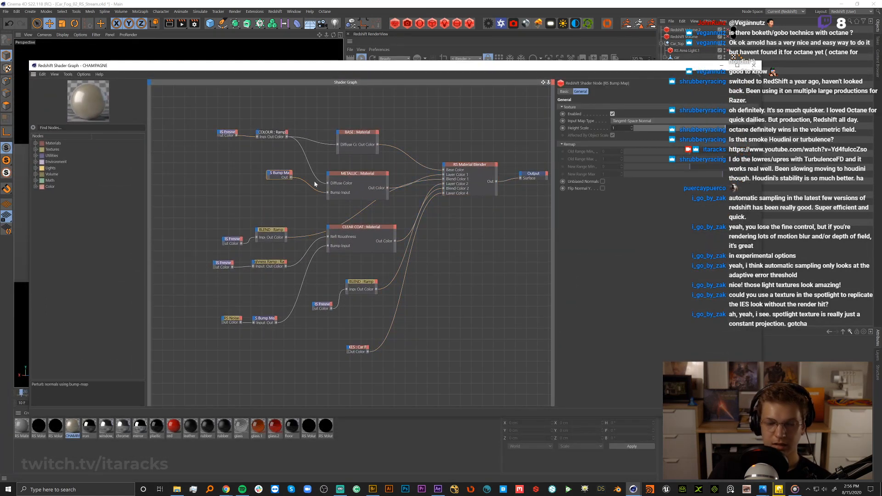
{"action": "left_click", "coordinate": [233, 240]}
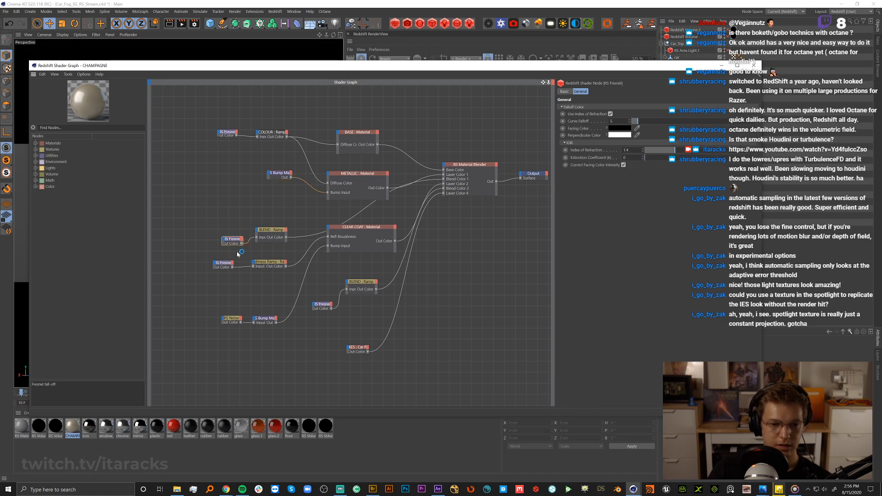
{"action": "left_click_drag", "start_coordinate": [193, 252], "coordinate": [236, 295]}
{"action": "left_click", "coordinate": [225, 318]}
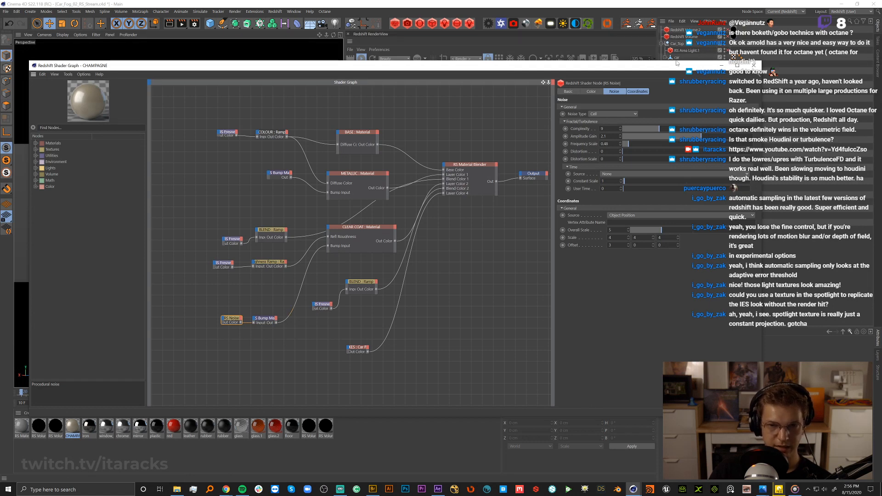
Examine the car paint in the Car_Fog_02_still.png image, and close both the image and the CHAMPAGNE shader graph.
{"action": "left_click", "coordinate": [763, 490]}
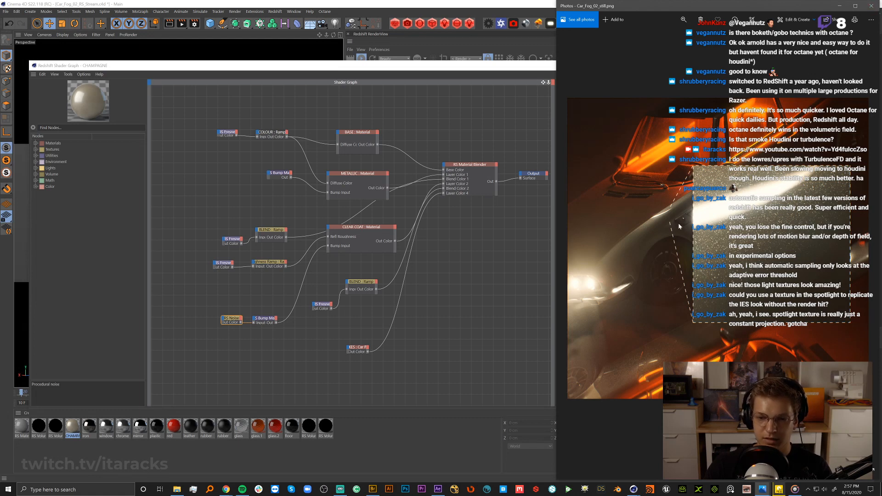
{"action": "left_click", "coordinate": [876, 5]}
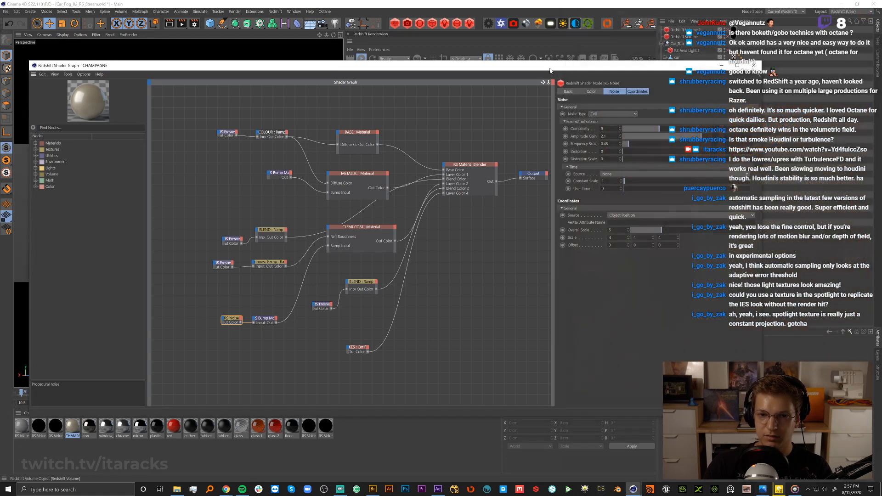
{"action": "left_click", "coordinate": [754, 65]}
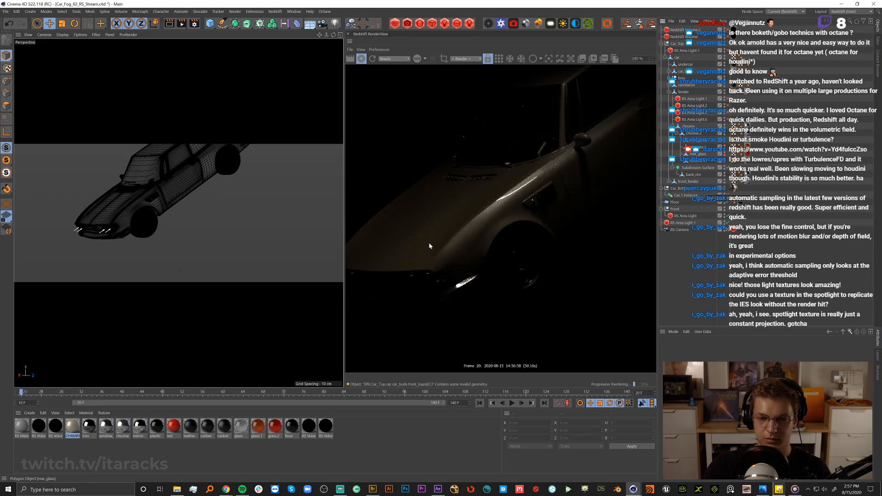
Leave the render camera's view and frame the car's rear tail lights in close-up.
{"action": "scroll", "coordinate": [428, 245], "scroll_direction": "down", "scroll_amount": 4}
{"action": "scroll", "coordinate": [429, 245], "scroll_direction": "up", "scroll_amount": 1}
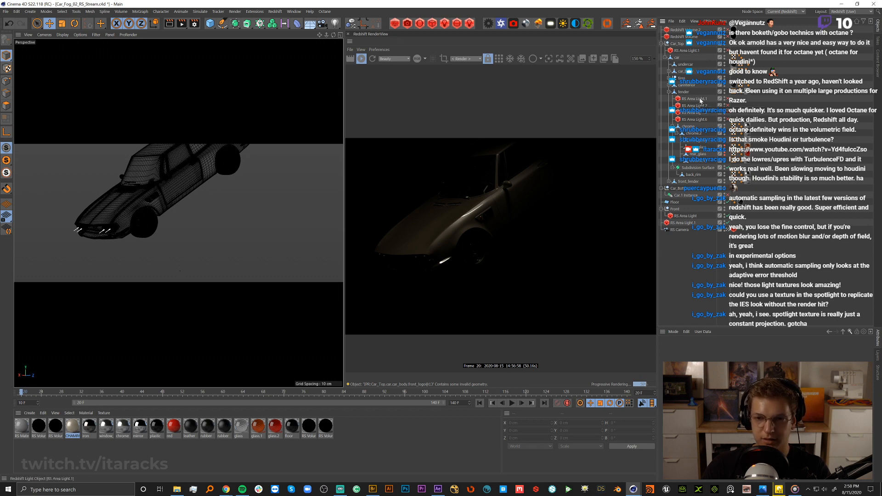
{"action": "left_click", "coordinate": [728, 230]}
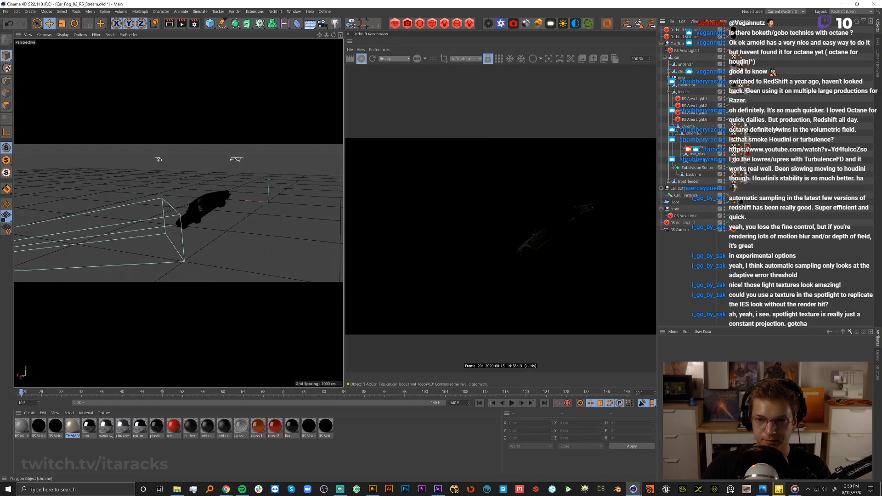
{"action": "right_click_drag", "start_coordinate": [219, 194], "coordinate": [405, 164], "text": "alt"}
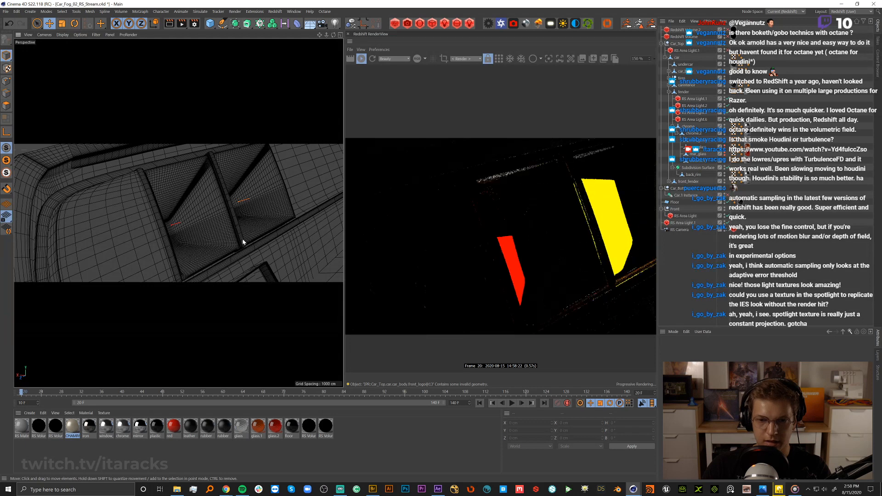
{"action": "left_click_drag", "start_coordinate": [242, 242], "coordinate": [209, 216], "text": "alt"}
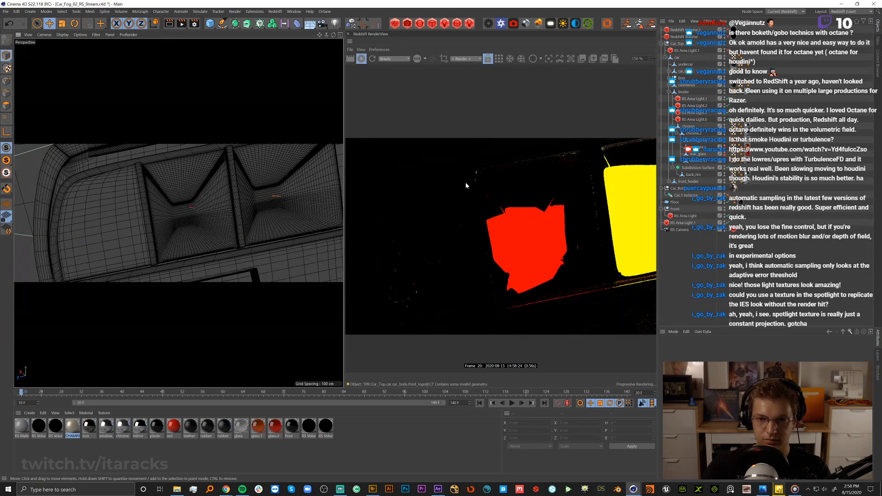
Compare the rear RS Area Light.1 with the texture and color settings of the front headlight's spot light.
{"action": "left_click", "coordinate": [694, 99]}
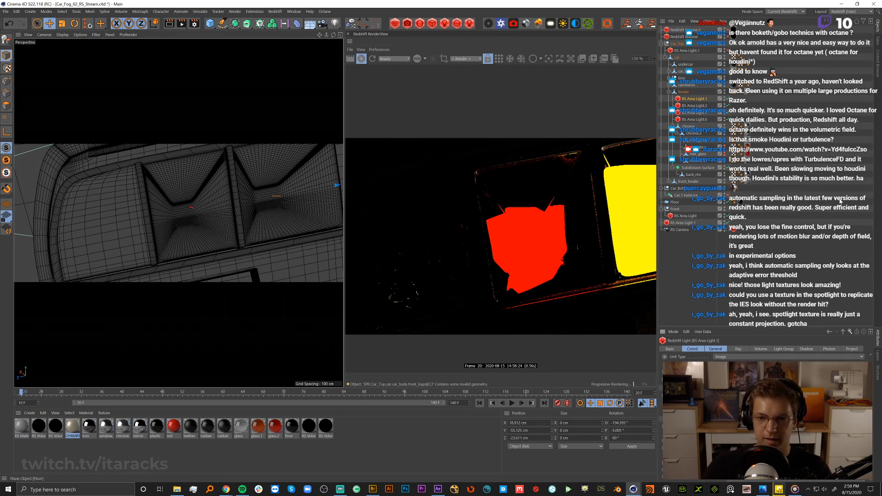
{"action": "left_click", "coordinate": [669, 181], "text": "ctrl"}
{"action": "left_click", "coordinate": [716, 231]}
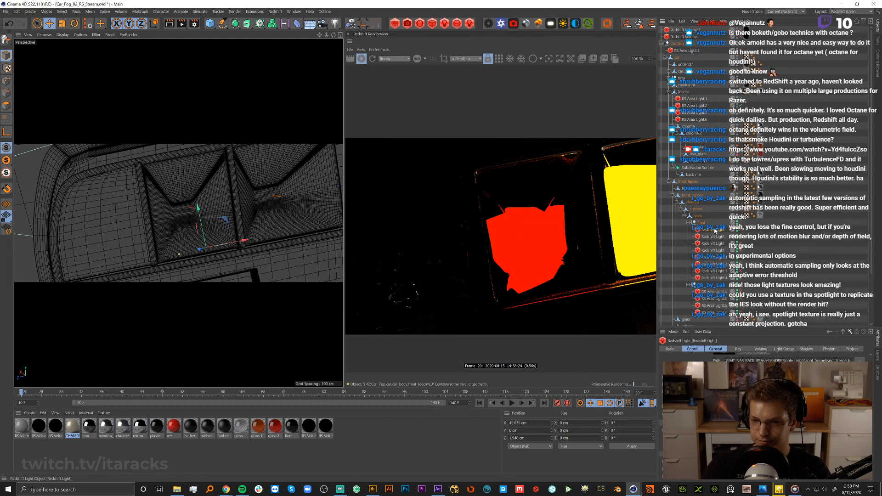
{"action": "scroll", "coordinate": [717, 239], "scroll_direction": "down", "scroll_amount": 3}
{"action": "left_click", "coordinate": [742, 323]}
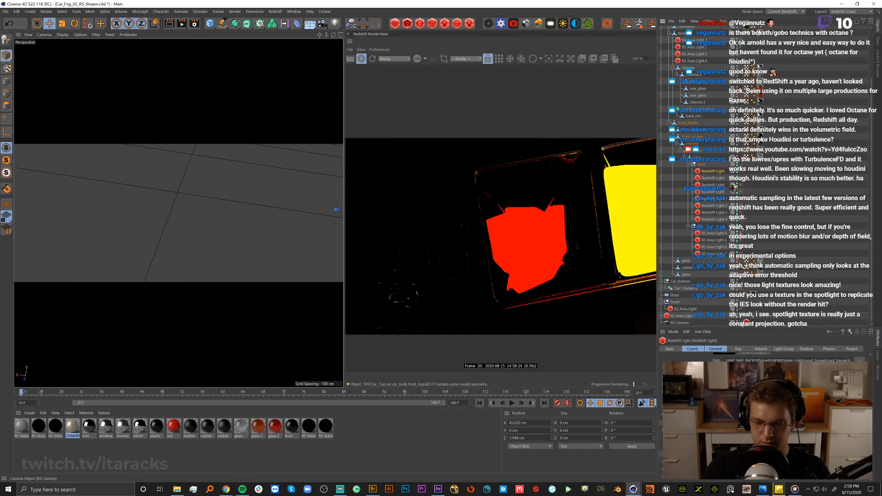
{"action": "left_click", "coordinate": [742, 323]}
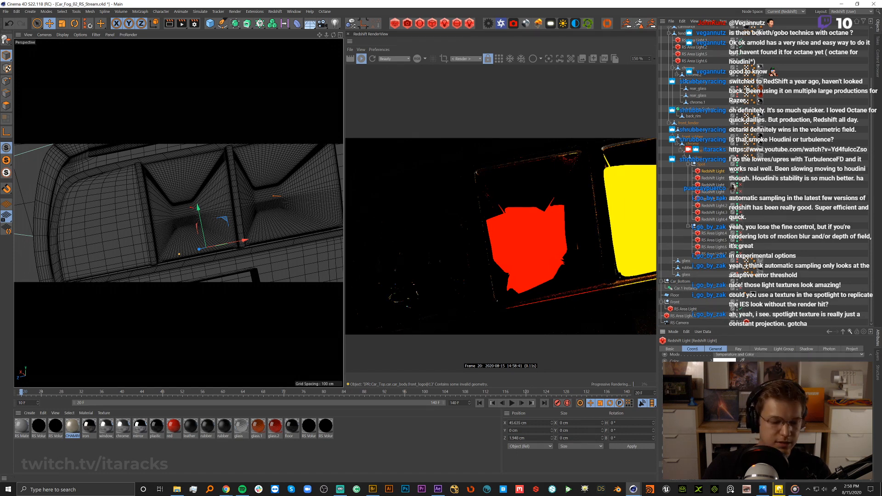
{"action": "scroll", "coordinate": [706, 164], "scroll_direction": "up", "scroll_amount": 3}
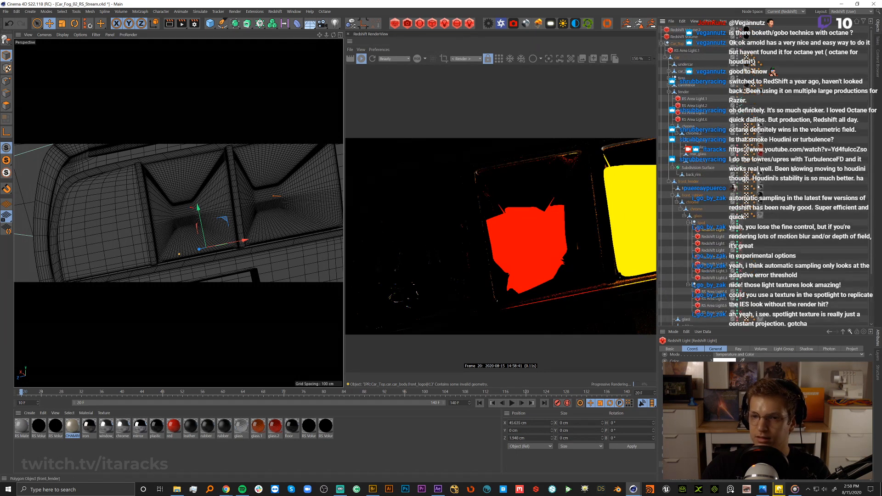
Set the intensity multiplier of the rear RS Area Light.1 and RS Area Light.5 to 1.
{"action": "left_click", "coordinate": [694, 99]}
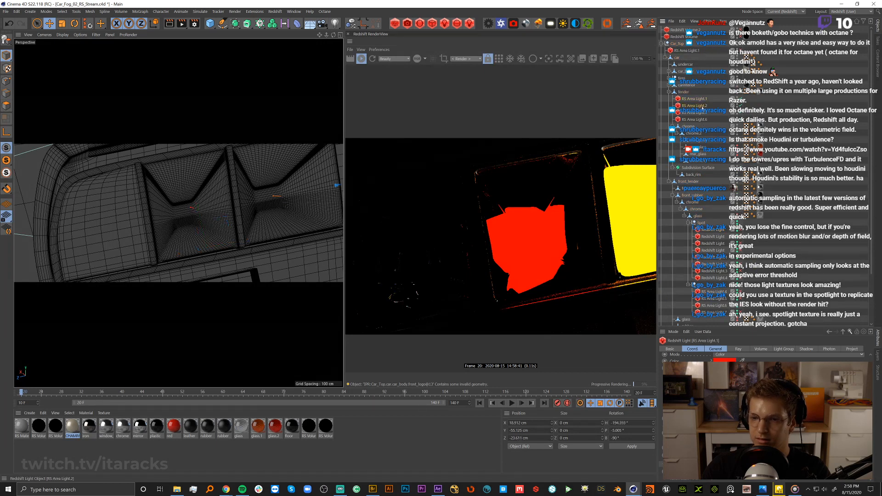
{"action": "left_click", "coordinate": [698, 120]}
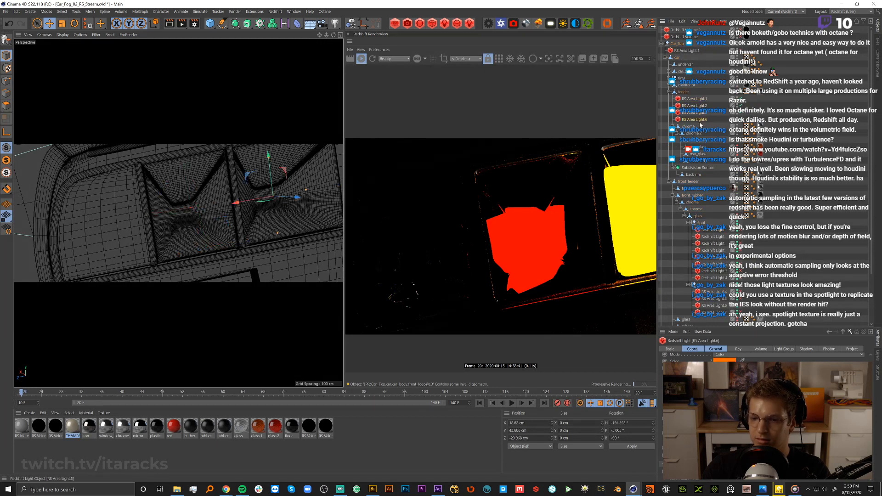
{"action": "left_click", "coordinate": [695, 99], "text": "ctrl"}
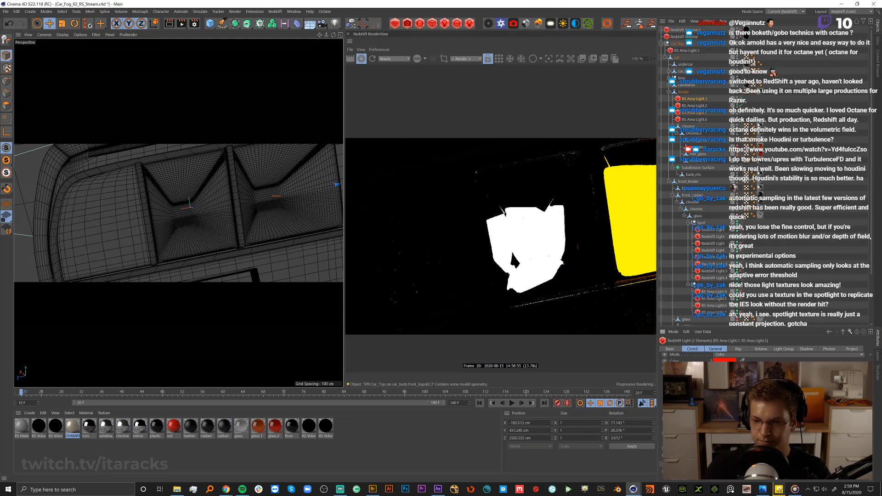
{"action": "scroll", "coordinate": [765, 404], "scroll_direction": "down", "scroll_amount": 2}
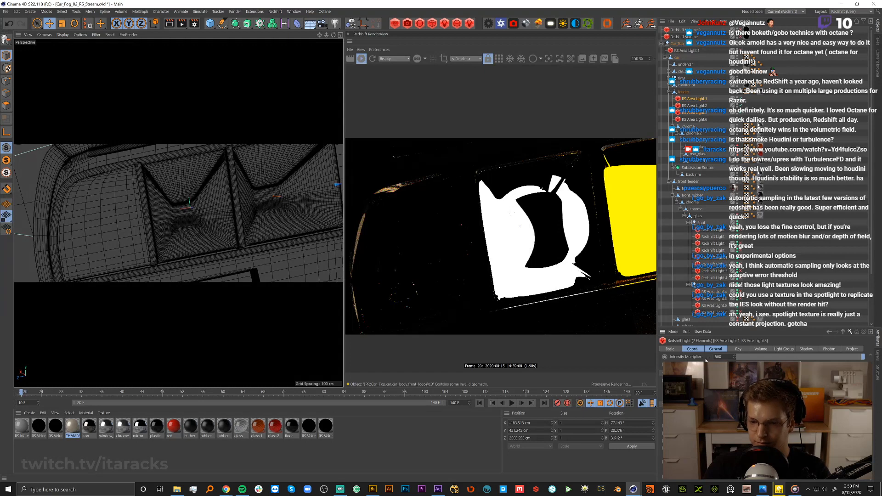
{"action": "type", "text": "1"}
{"action": "key", "text": "Return"}
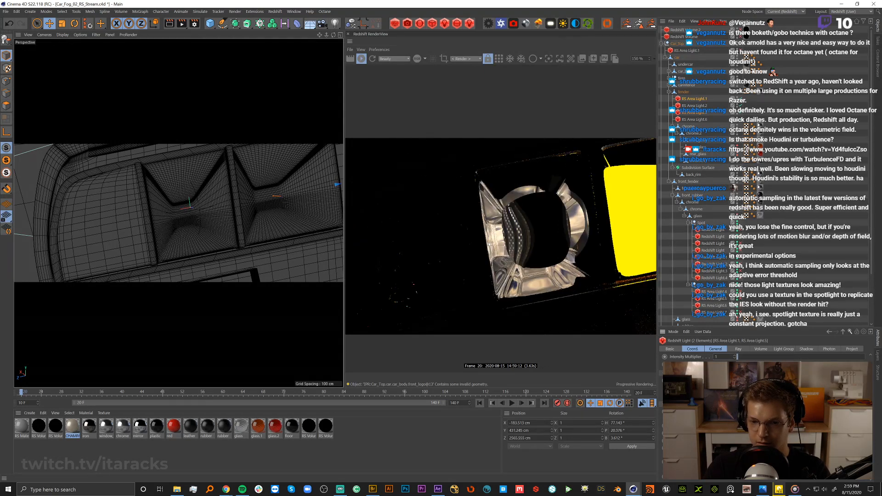
Tint the glow of the two rear area lights red-orange and brighten them.
{"action": "scroll", "coordinate": [765, 413], "scroll_direction": "up", "scroll_amount": 3}
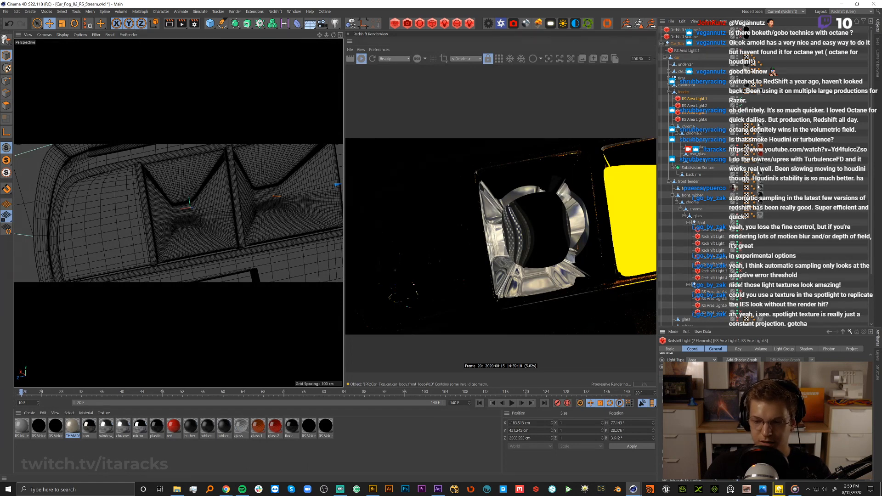
{"action": "scroll", "coordinate": [765, 414], "scroll_direction": "down", "scroll_amount": 2}
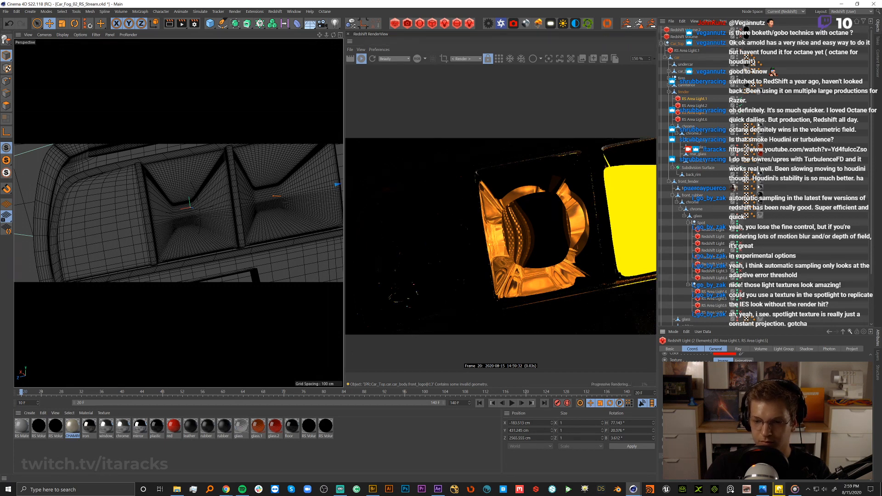
{"action": "scroll", "coordinate": [766, 414], "scroll_direction": "up", "scroll_amount": 3}
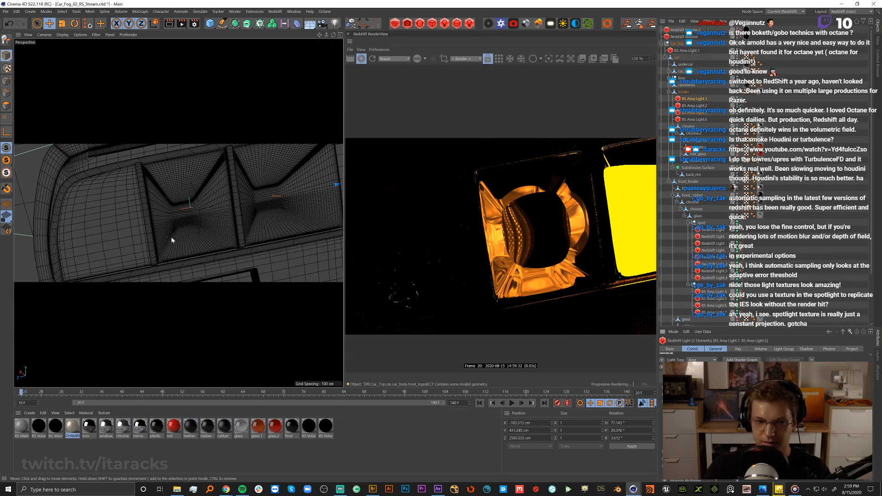
{"action": "scroll", "coordinate": [181, 236], "scroll_direction": "down", "scroll_amount": 5}
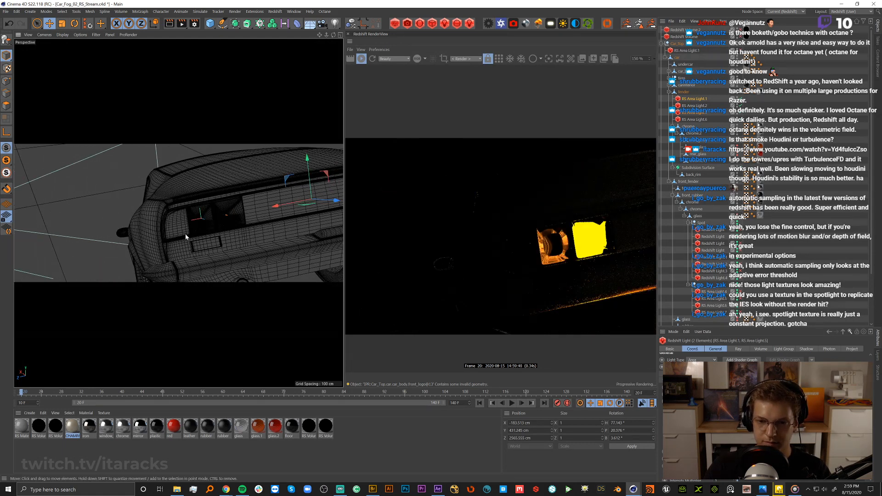
{"action": "scroll", "coordinate": [194, 237], "scroll_direction": "down", "scroll_amount": 5}
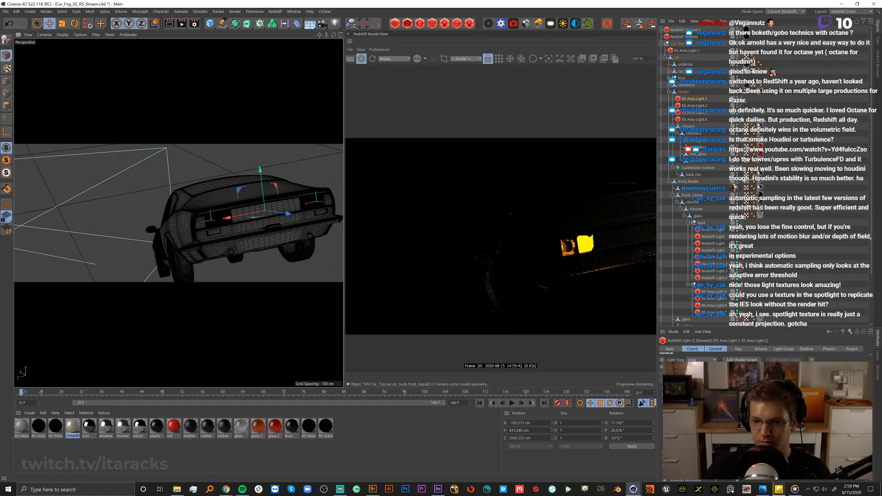
{"action": "scroll", "coordinate": [765, 414], "scroll_direction": "down", "scroll_amount": 2}
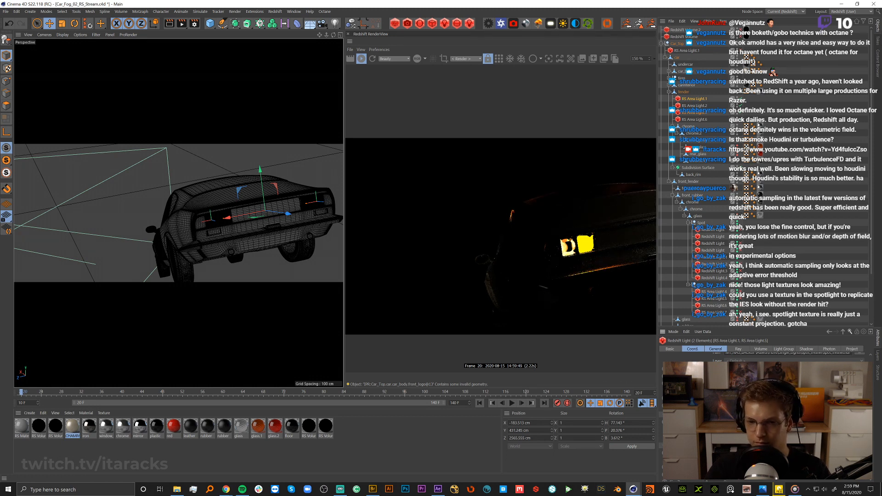
Show the rear area lights' volume settings and add a Redshift Environment object to the scene.
{"action": "left_click", "coordinate": [765, 350]}
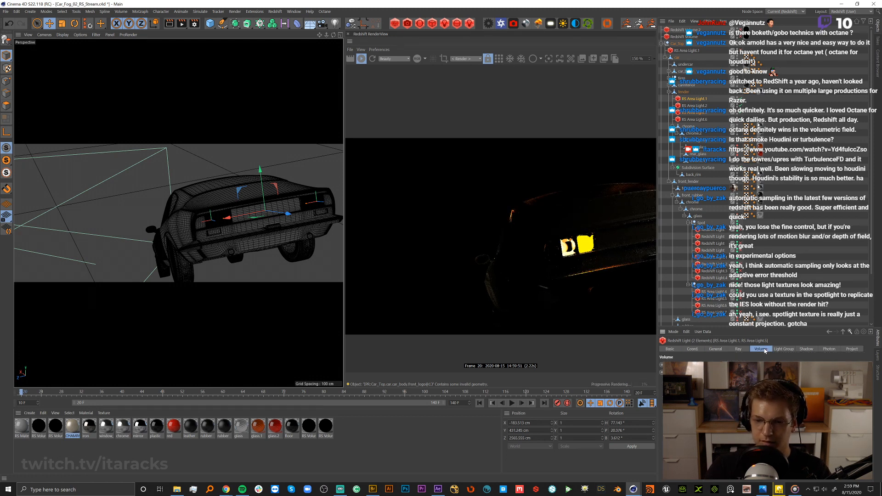
{"action": "left_click", "coordinate": [810, 206]}
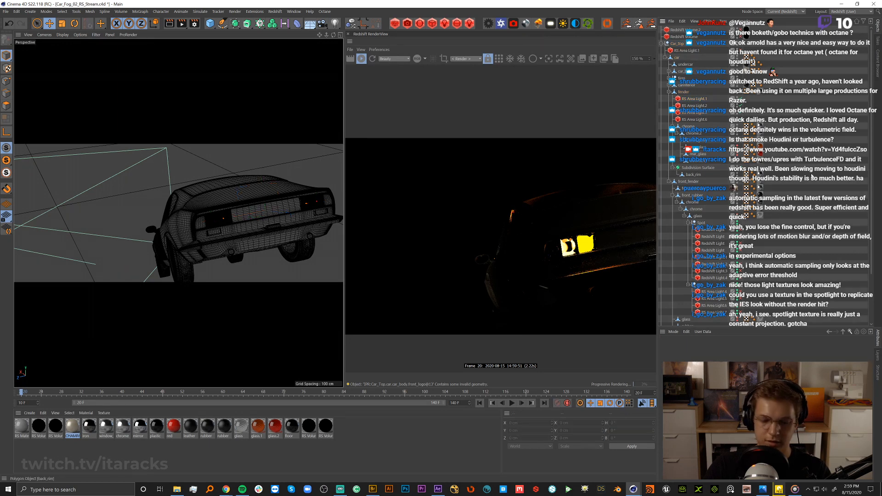
{"action": "key", "text": "shift+c"}
{"action": "type", "text": "env"}
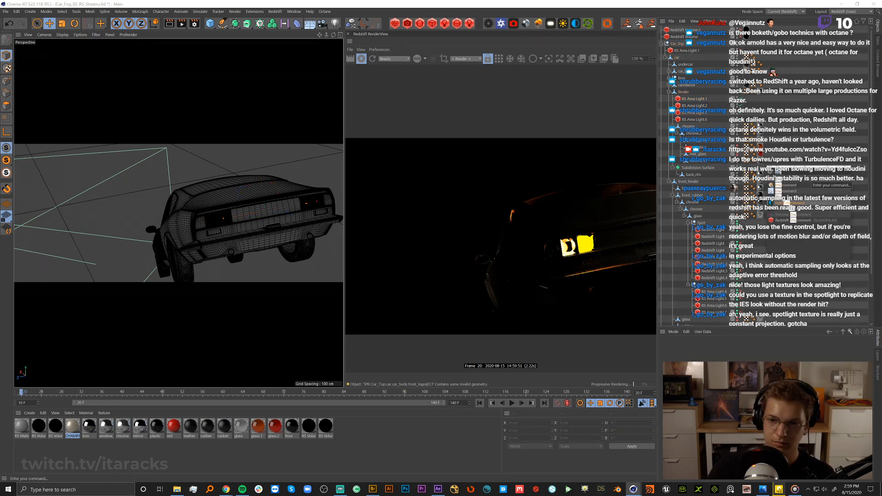
{"action": "left_click", "coordinate": [799, 221]}
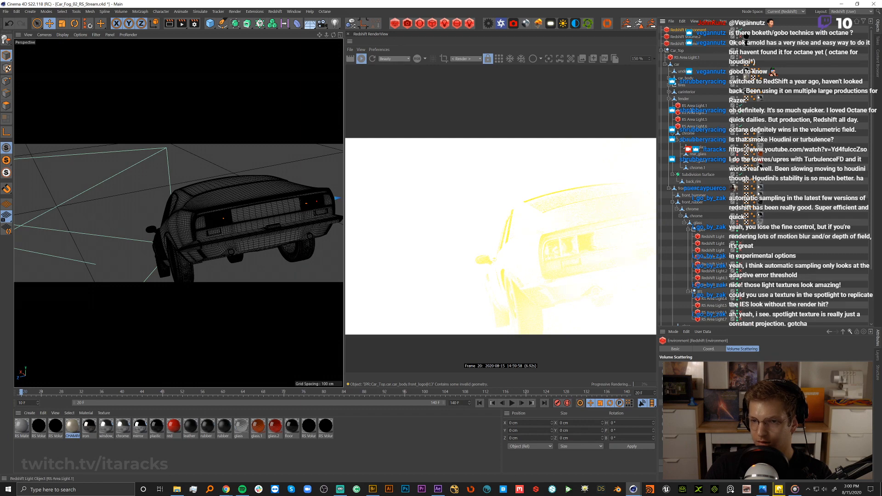
Adjust the volume setting of the rear RS Area Light.1 for the environment fog.
{"action": "left_click_drag", "start_coordinate": [741, 114], "coordinate": [741, 127]}
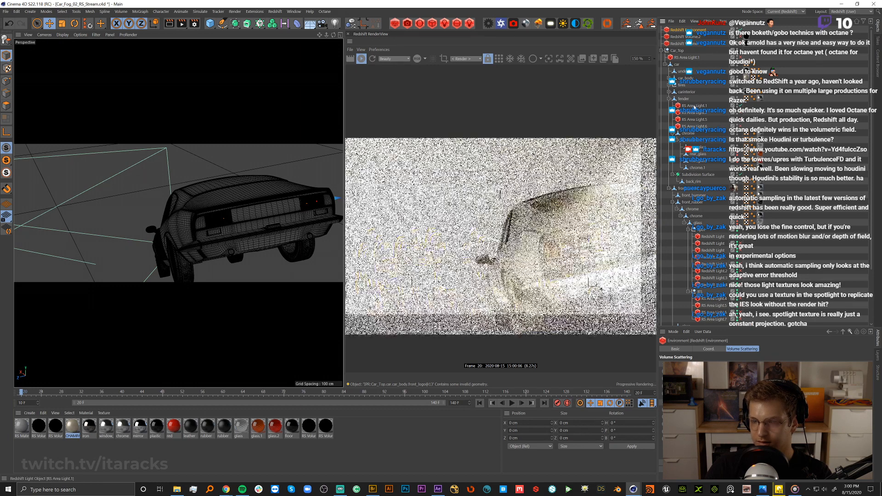
{"action": "left_click", "coordinate": [695, 106]}
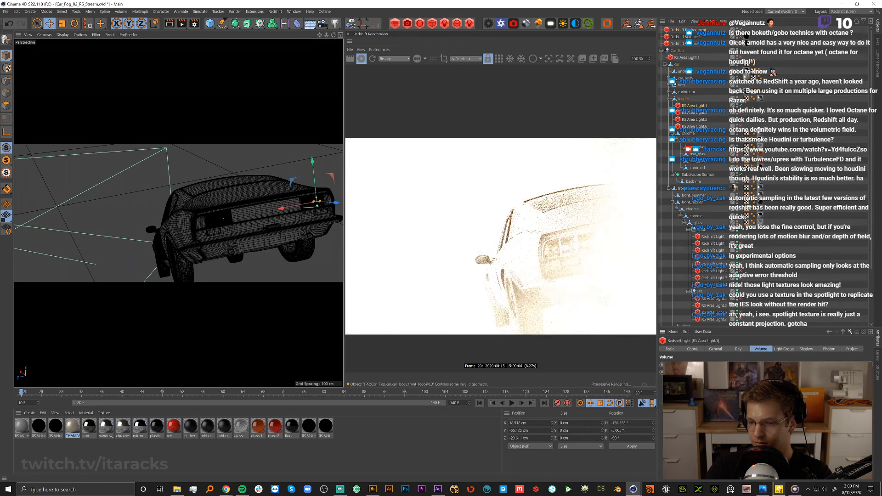
{"action": "key", "text": "Return"}
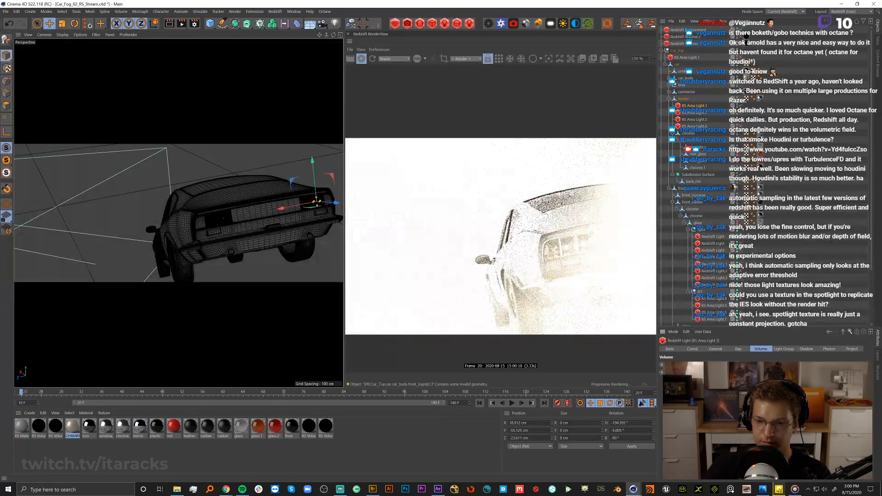
{"action": "scroll", "coordinate": [717, 322], "scroll_direction": "down", "scroll_amount": 4}
{"action": "left_click", "coordinate": [717, 320]}
{"action": "scroll", "coordinate": [718, 321], "scroll_direction": "up", "scroll_amount": 3}
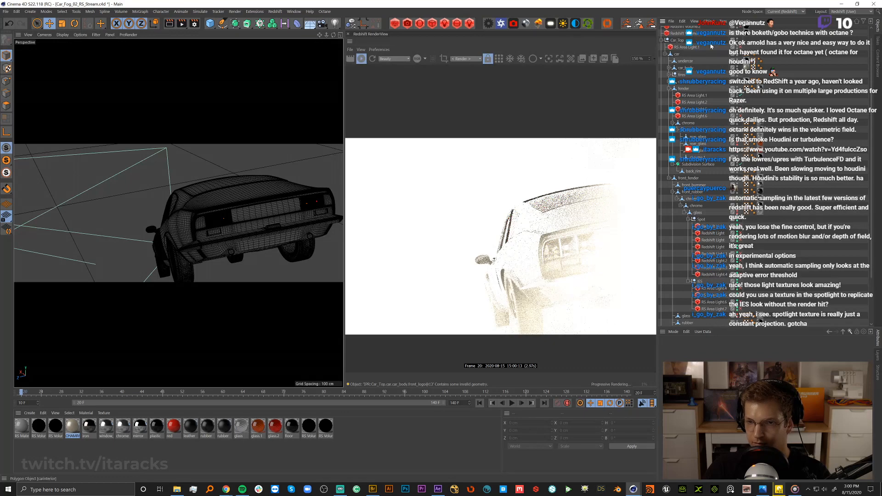
{"action": "left_click", "coordinate": [696, 96]}
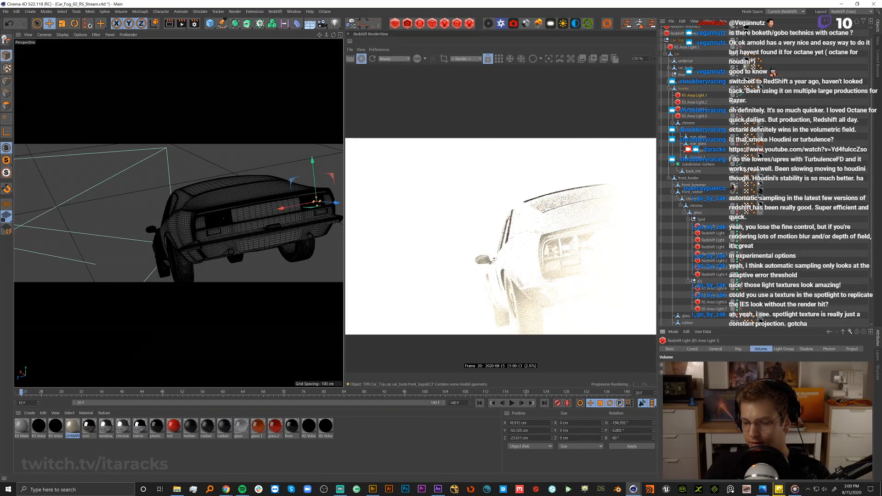
Reduce the Redshift Environment's volume scattering to thin the fog around the car.
{"action": "scroll", "coordinate": [696, 64], "scroll_direction": "up", "scroll_amount": 2}
{"action": "left_click", "coordinate": [691, 30]}
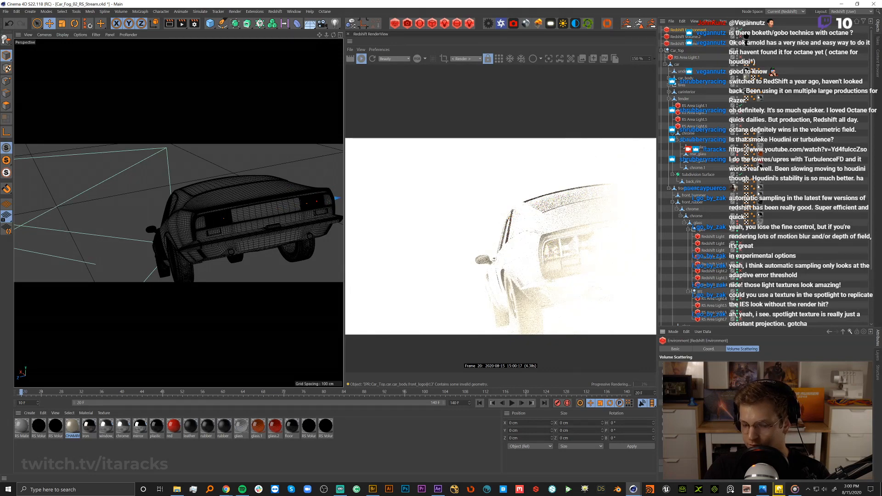
{"action": "key", "text": "Return"}
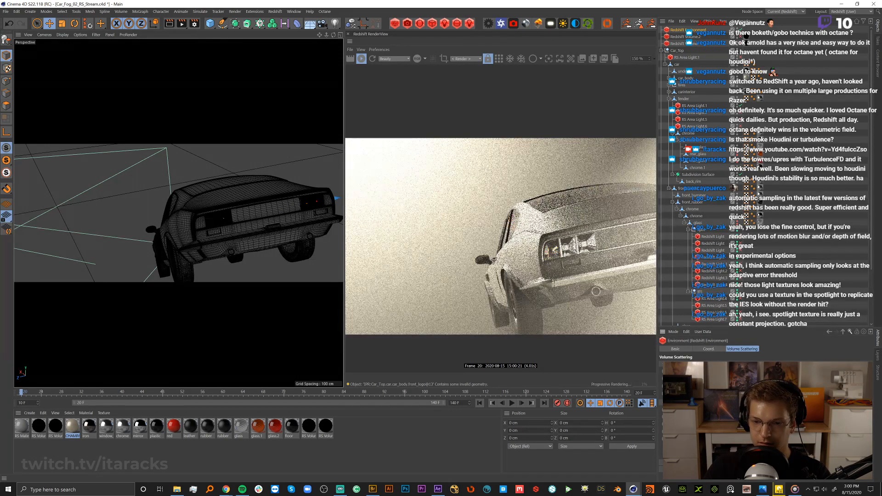
{"action": "key", "text": "Return"}
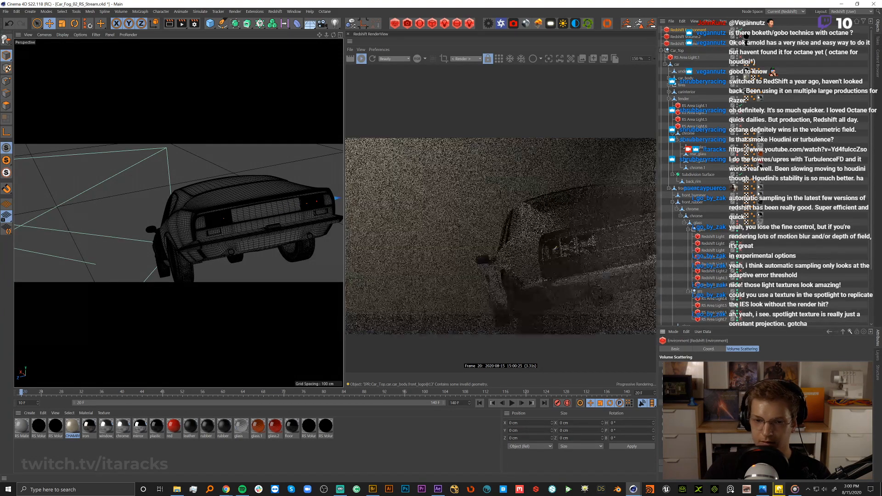
{"action": "left_click", "coordinate": [280, 206]}
{"action": "right_click_drag", "start_coordinate": [280, 205], "coordinate": [252, 222], "text": "alt"}
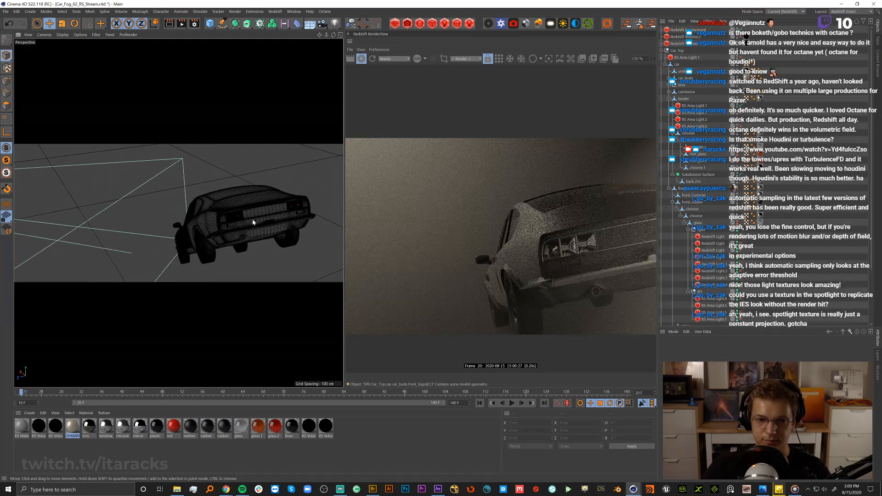
{"action": "middle_click_drag", "start_coordinate": [259, 214], "coordinate": [185, 215], "text": "alt"}
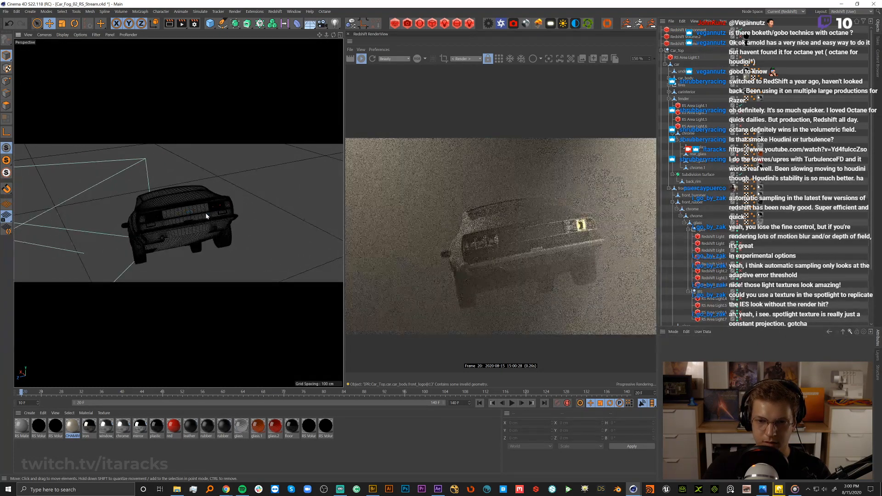
{"action": "right_click_drag", "start_coordinate": [205, 216], "coordinate": [117, 244], "text": "alt"}
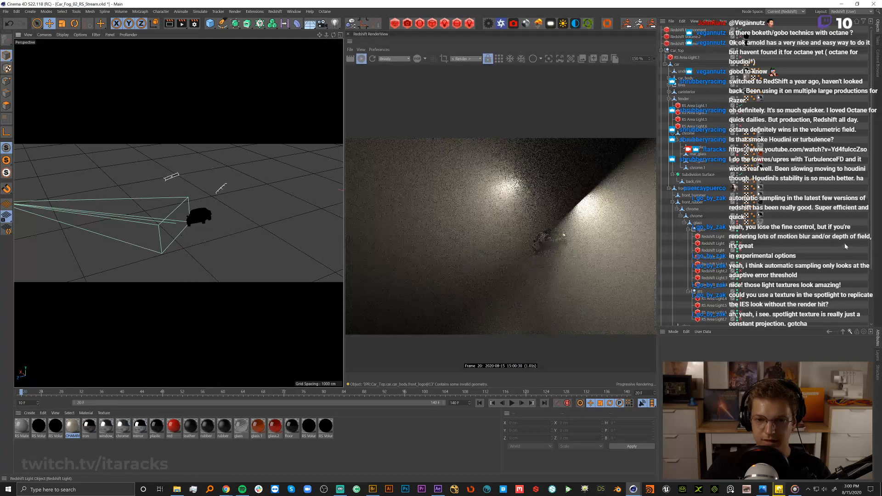
Turn off the two large RS Area Lights above the car, including the one in the Front group.
{"action": "scroll", "coordinate": [822, 274], "scroll_direction": "down", "scroll_amount": 3}
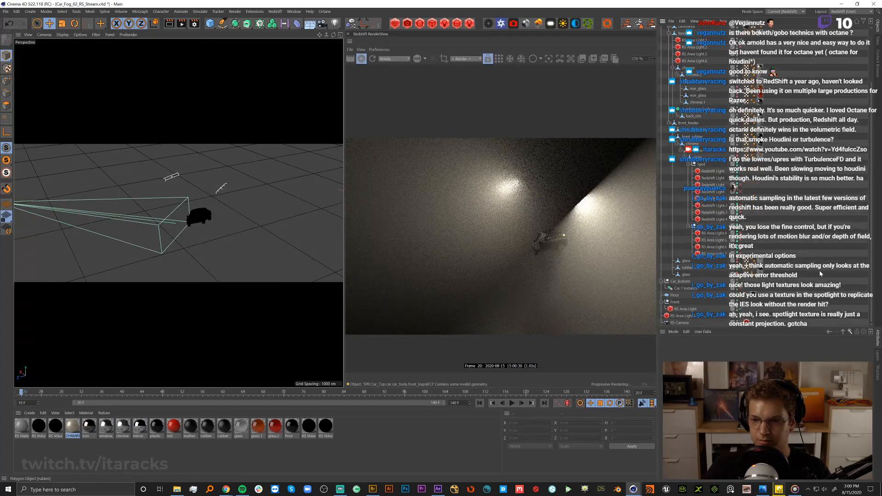
{"action": "left_click", "coordinate": [689, 315], "text": "shift"}
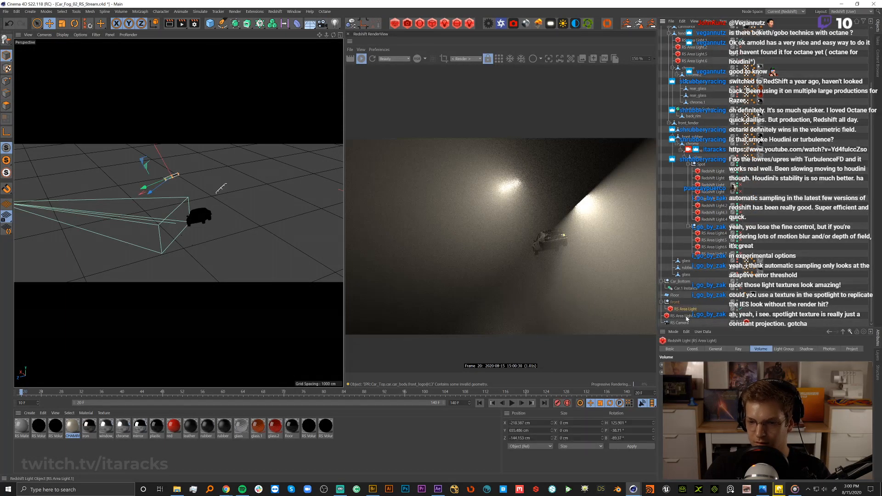
{"action": "left_click", "coordinate": [756, 313]}
{"action": "left_click", "coordinate": [740, 309]}
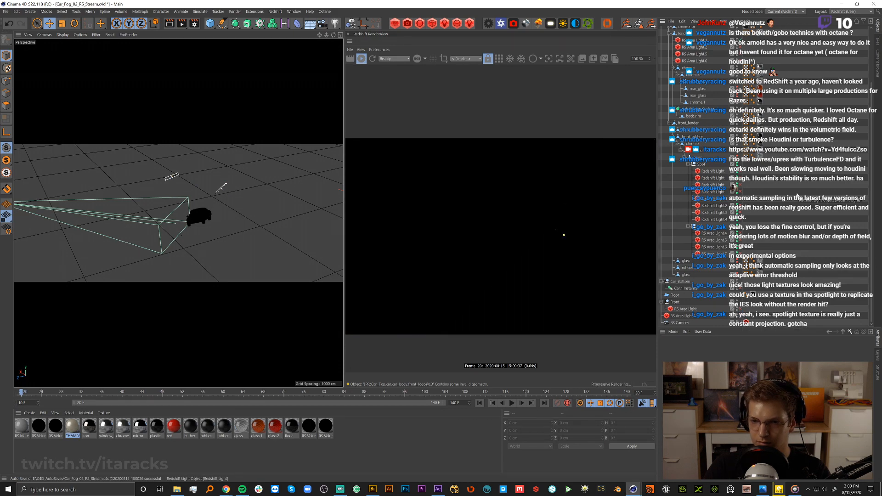
Shrink the emitting area of the rear RS Area Light.1 inside its tail light housing.
{"action": "scroll", "coordinate": [686, 103], "scroll_direction": "up", "scroll_amount": 3}
{"action": "left_click", "coordinate": [689, 105]}
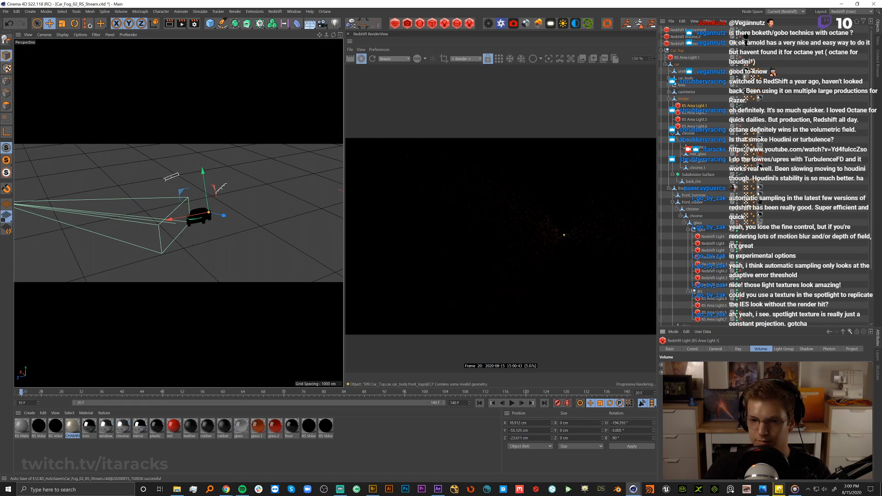
{"action": "scroll", "coordinate": [277, 199], "scroll_direction": "up", "scroll_amount": 5}
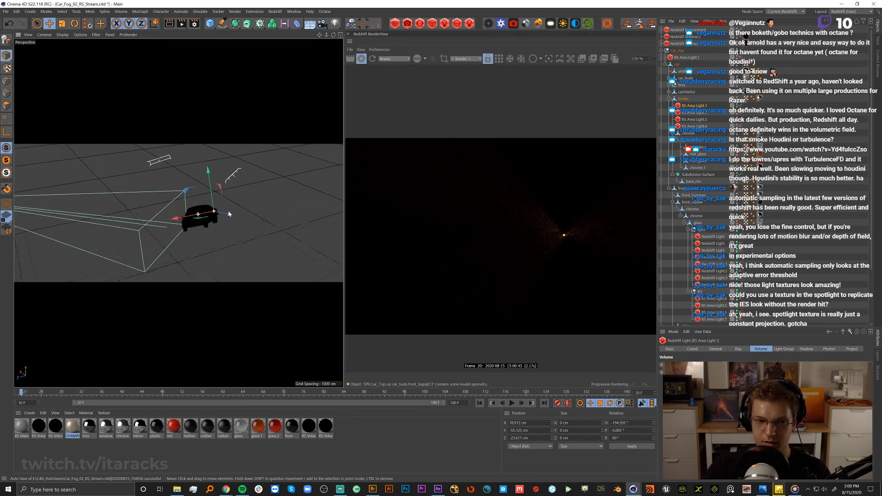
{"action": "scroll", "coordinate": [276, 198], "scroll_direction": "up", "scroll_amount": 6}
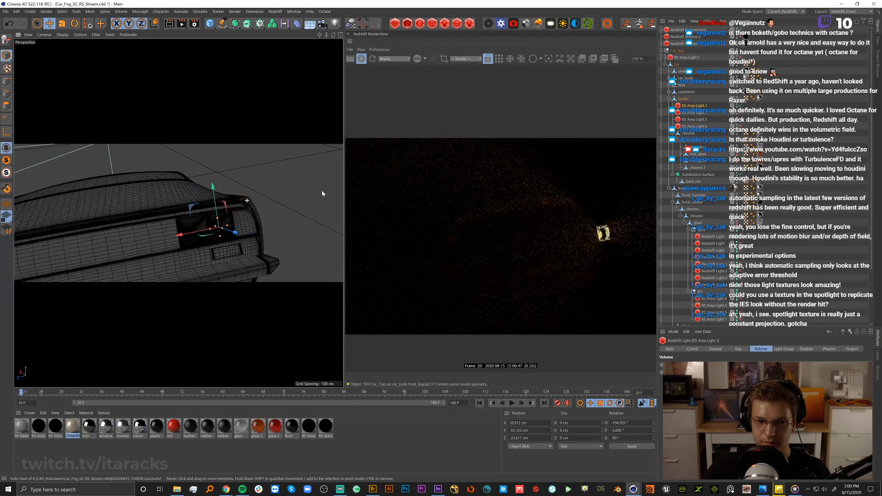
{"action": "scroll", "coordinate": [265, 220], "scroll_direction": "up", "scroll_amount": 4}
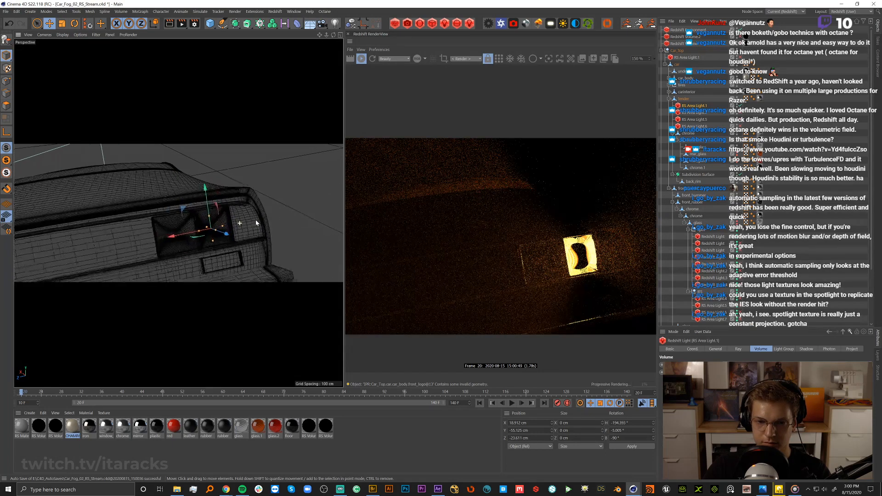
{"action": "left_click_drag", "start_coordinate": [237, 239], "coordinate": [194, 239], "text": "alt"}
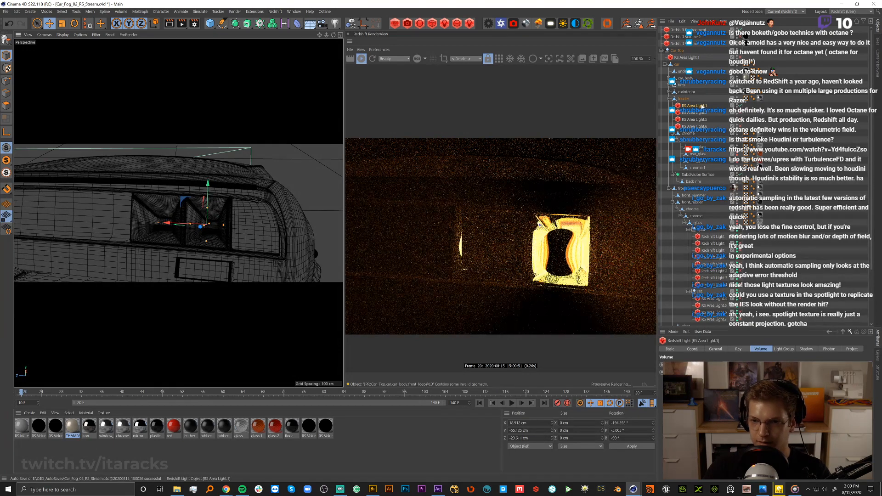
{"action": "left_click", "coordinate": [739, 349]}
{"action": "left_click", "coordinate": [717, 350]}
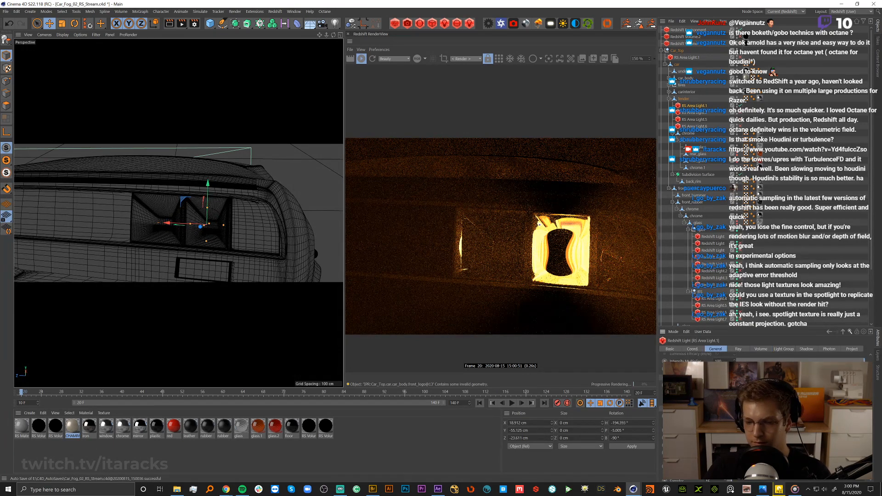
{"action": "key", "text": "Return"}
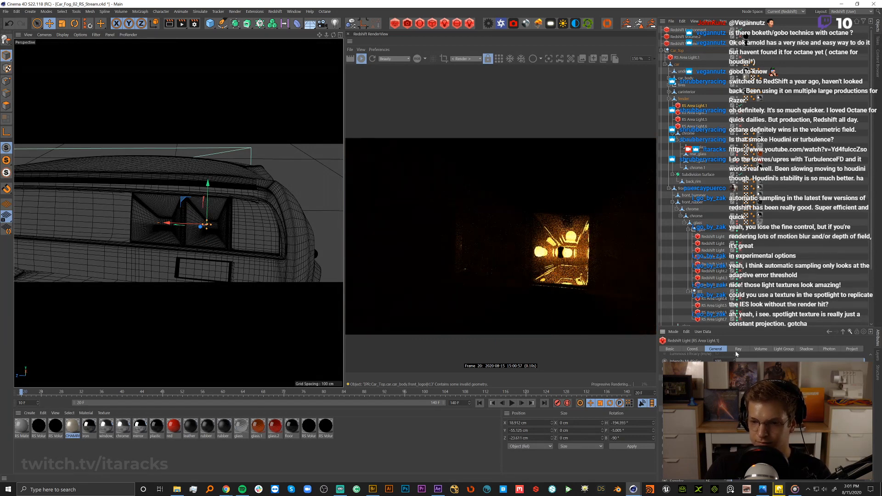
Set the intensity multiplier of the rear RS Area Light.1 to 500 and check its glow from behind the car.
{"action": "left_click", "coordinate": [757, 350]}
{"action": "left_click", "coordinate": [722, 350]}
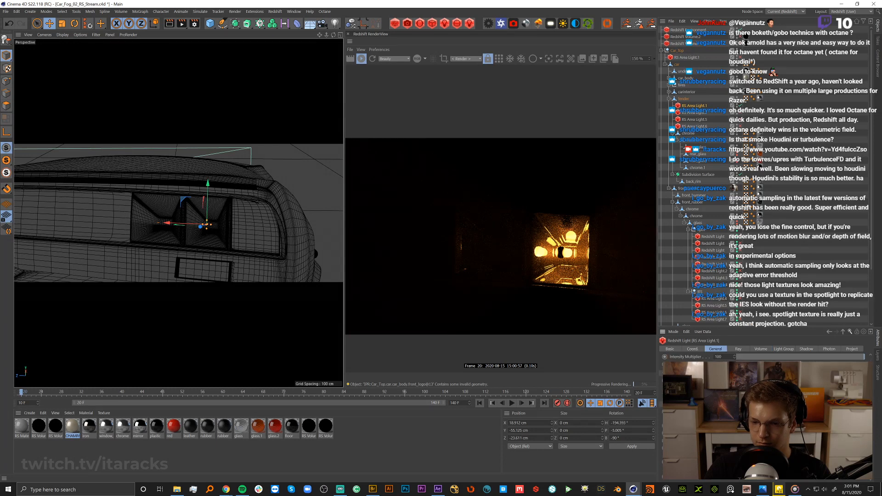
{"action": "type", "text": "500"}
{"action": "key", "text": "Return"}
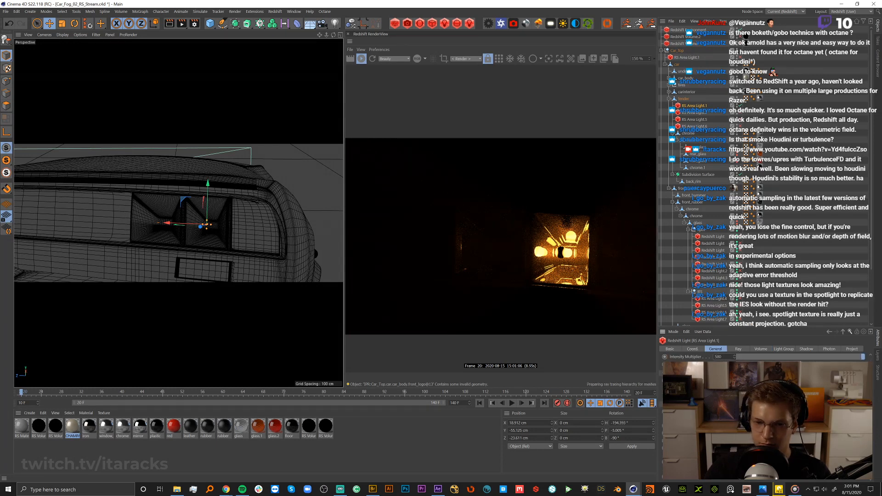
{"action": "left_click", "coordinate": [808, 218]}
{"action": "scroll", "coordinate": [189, 228], "scroll_direction": "down", "scroll_amount": 10}
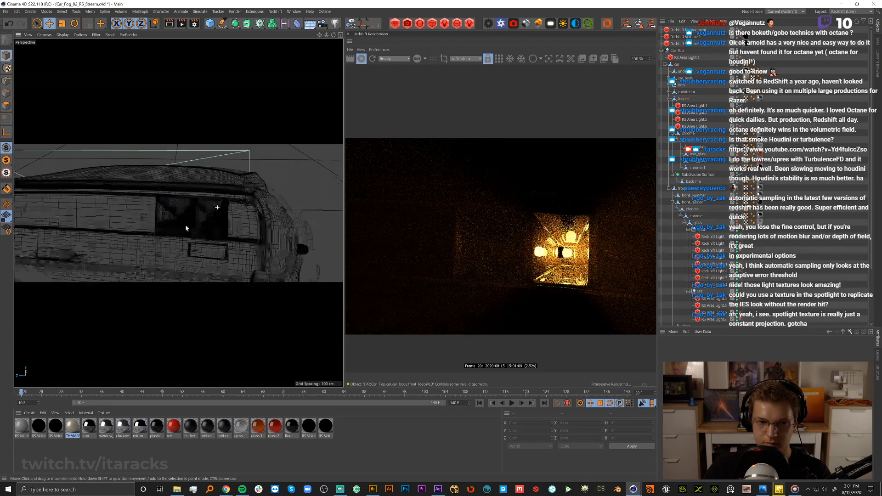
{"action": "left_click_drag", "start_coordinate": [205, 225], "coordinate": [244, 192], "text": "alt"}
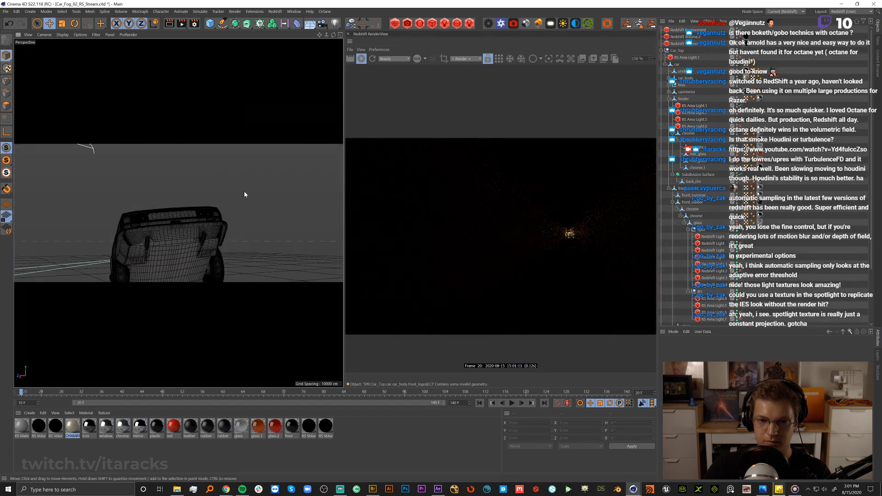
{"action": "left_click_drag", "start_coordinate": [193, 227], "coordinate": [219, 216], "text": "alt"}
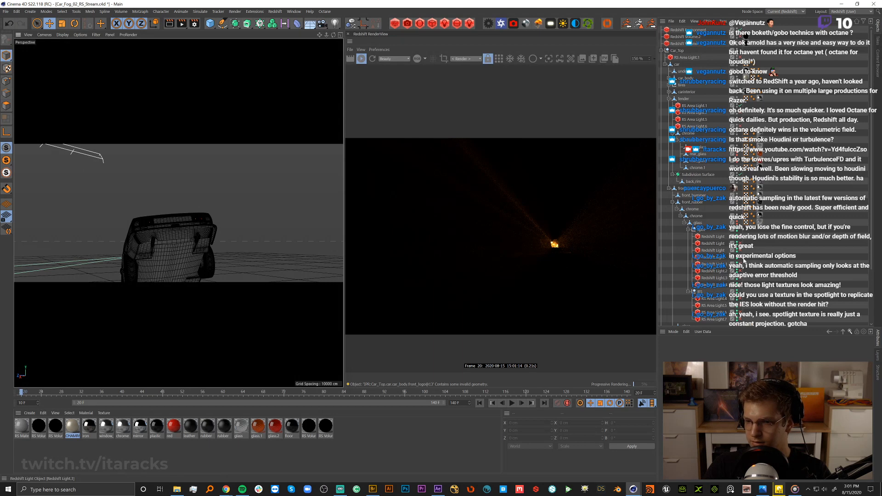
Enlarge the rear RS Area Light.1 to fill its tail light housing and shift it slightly into place.
{"action": "left_click", "coordinate": [696, 106]}
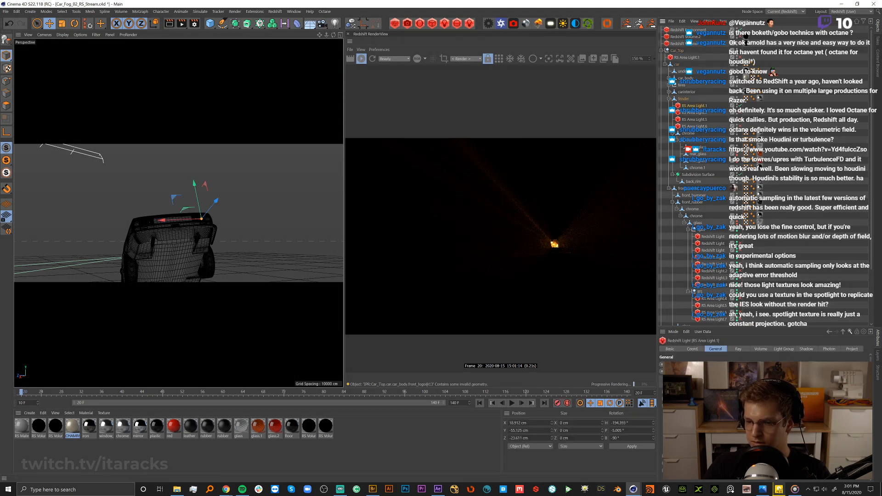
{"action": "scroll", "coordinate": [765, 419], "scroll_direction": "down", "scroll_amount": 3}
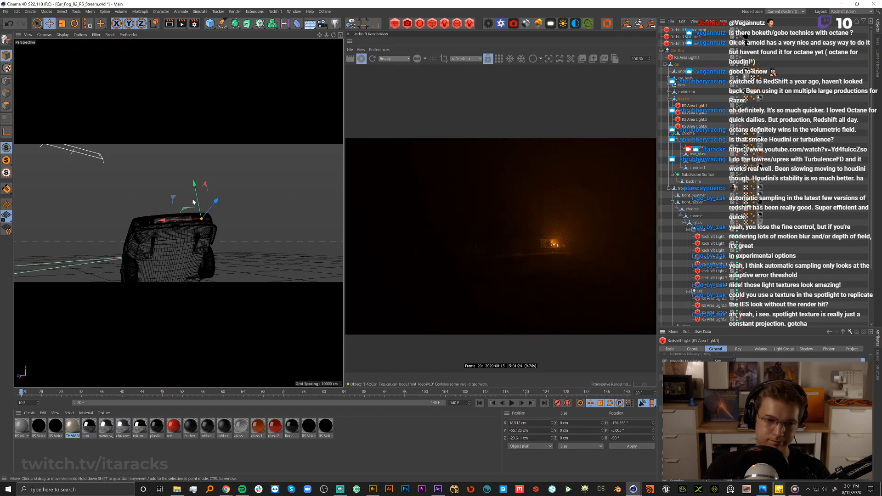
{"action": "scroll", "coordinate": [303, 212], "scroll_direction": "up", "scroll_amount": 5}
{"action": "scroll", "coordinate": [303, 213], "scroll_direction": "up", "scroll_amount": 2}
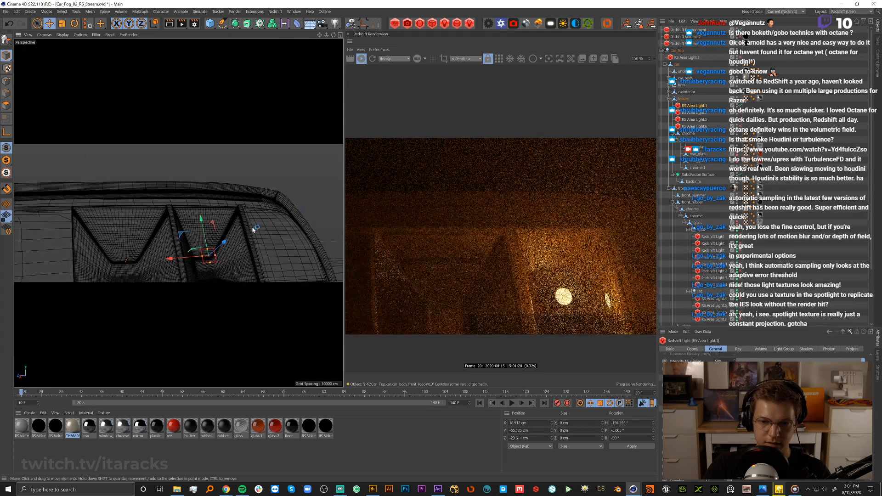
{"action": "scroll", "coordinate": [223, 189], "scroll_direction": "up", "scroll_amount": 4}
{"action": "scroll", "coordinate": [209, 210], "scroll_direction": "up", "scroll_amount": 3}
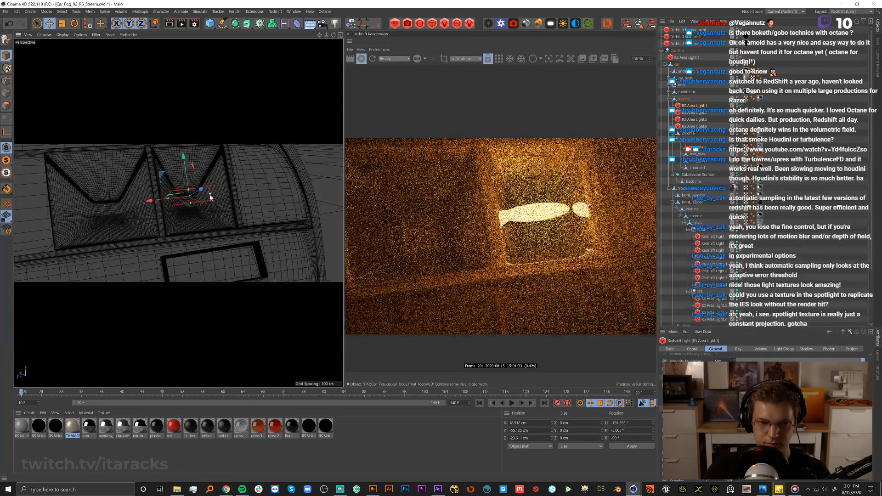
{"action": "left_click_drag", "start_coordinate": [194, 207], "coordinate": [197, 222]}
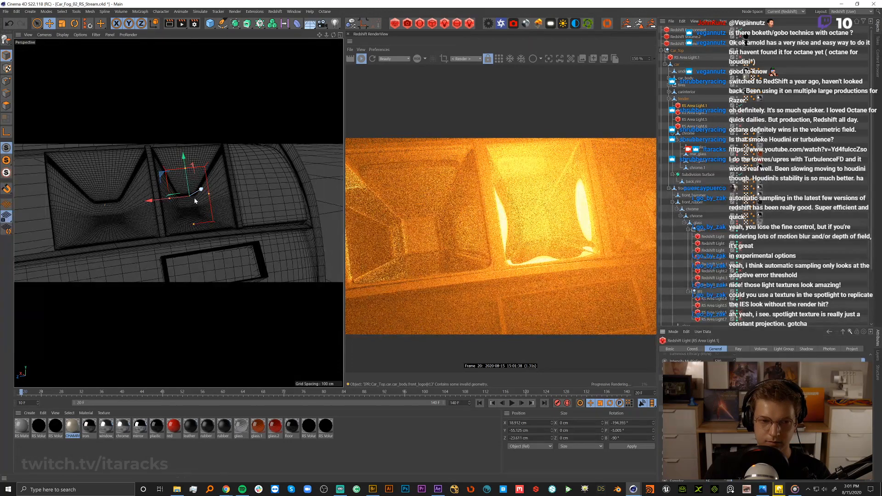
{"action": "left_click_drag", "start_coordinate": [185, 205], "coordinate": [185, 196], "text": "alt"}
{"action": "left_click_drag", "start_coordinate": [186, 188], "coordinate": [146, 191]}
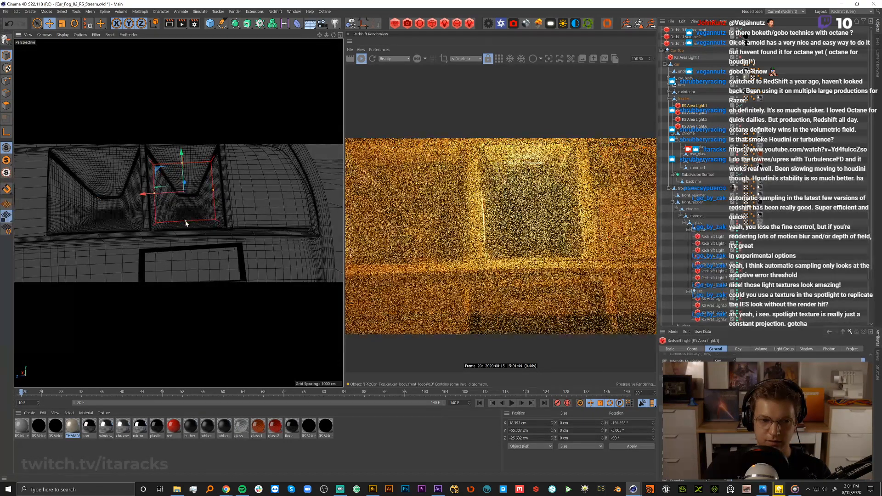
{"action": "left_click_drag", "start_coordinate": [186, 222], "coordinate": [208, 186]}
Examine the tail light's glow and its falloff in the fog from behind, beside and above the car.
{"action": "right_click_drag", "start_coordinate": [208, 198], "coordinate": [198, 226], "text": "alt"}
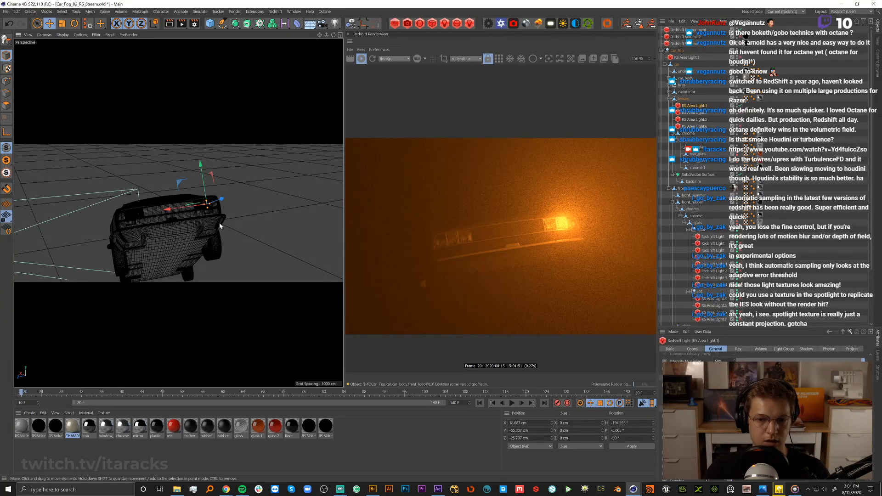
{"action": "left_click_drag", "start_coordinate": [220, 222], "coordinate": [187, 211], "text": "alt"}
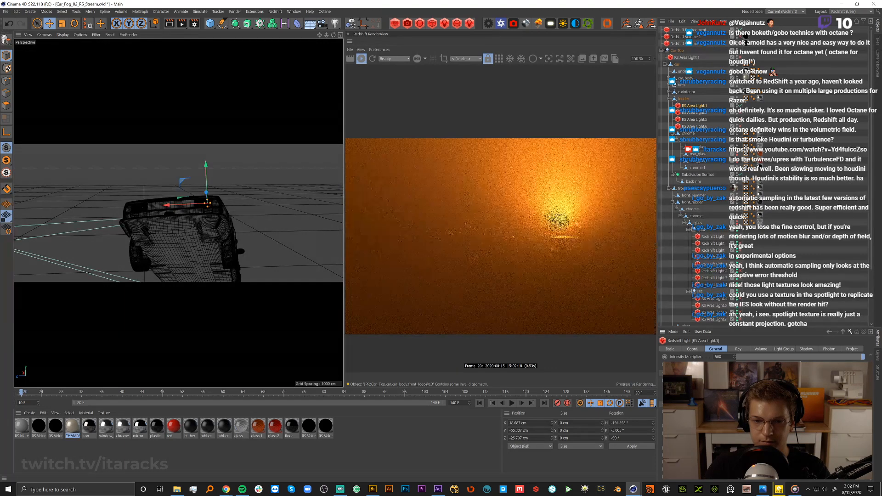
{"action": "mouse_move", "coordinate": [215, 214]}
{"action": "left_mouse_down", "text": "alt"}
{"action": "mouse_move", "coordinate": [131, 195]}
{"action": "mouse_move", "coordinate": [102, 199]}
{"action": "mouse_move", "coordinate": [238, 245]}
{"action": "mouse_move", "coordinate": [241, 216]}
{"action": "mouse_move", "coordinate": [216, 223]}
{"action": "mouse_move", "coordinate": [225, 221]}
{"action": "left_mouse_up", "text": "alt"}
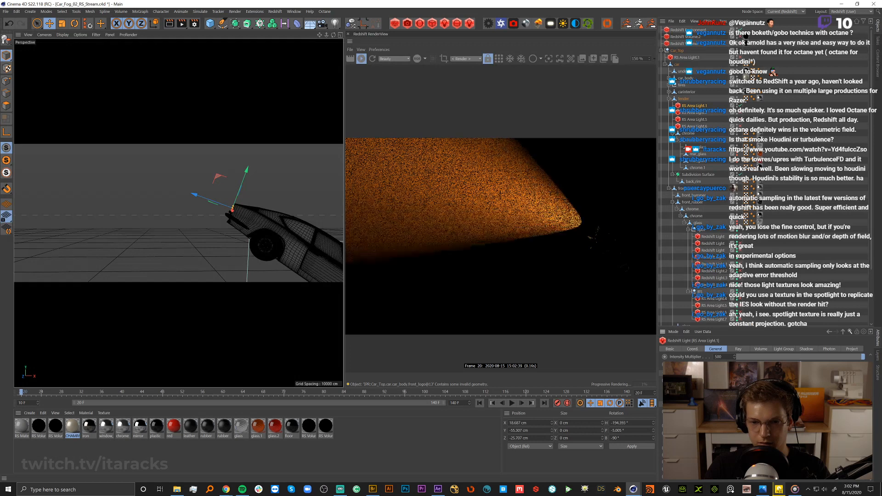
{"action": "scroll", "coordinate": [273, 231], "scroll_direction": "down", "scroll_amount": 5}
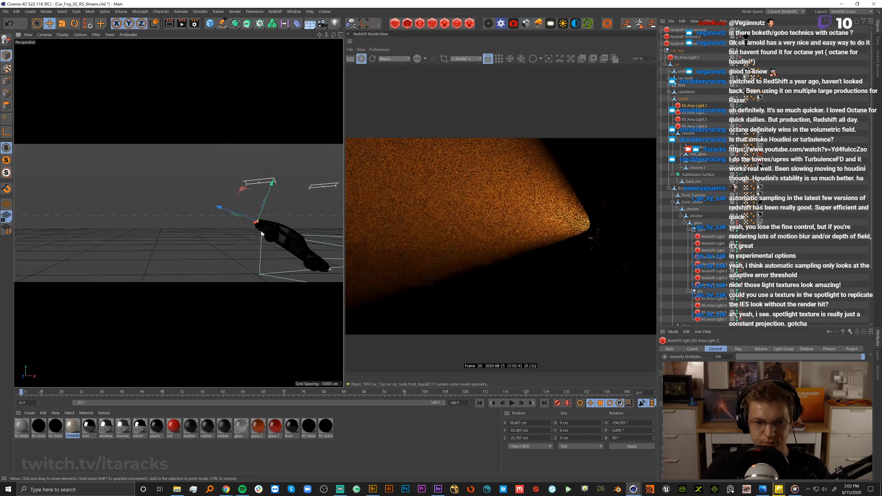
{"action": "left_click_drag", "start_coordinate": [275, 237], "coordinate": [330, 250], "text": "alt"}
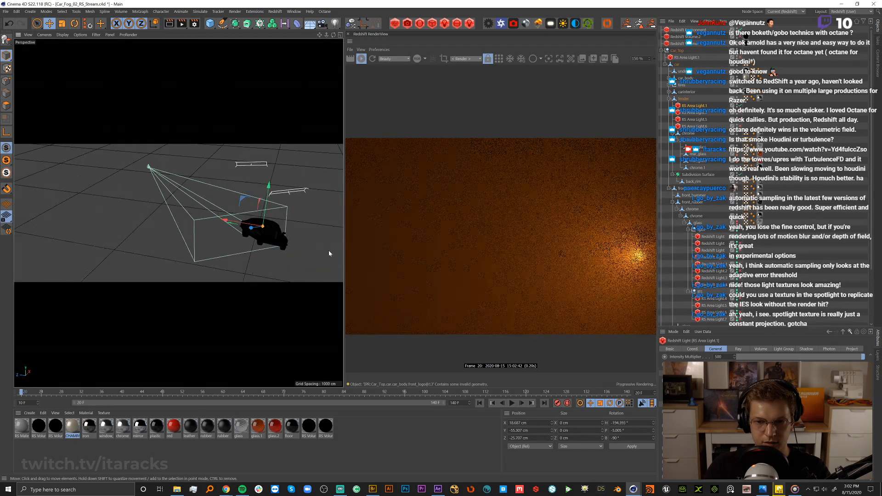
{"action": "left_click_drag", "start_coordinate": [257, 229], "coordinate": [323, 226], "text": "alt"}
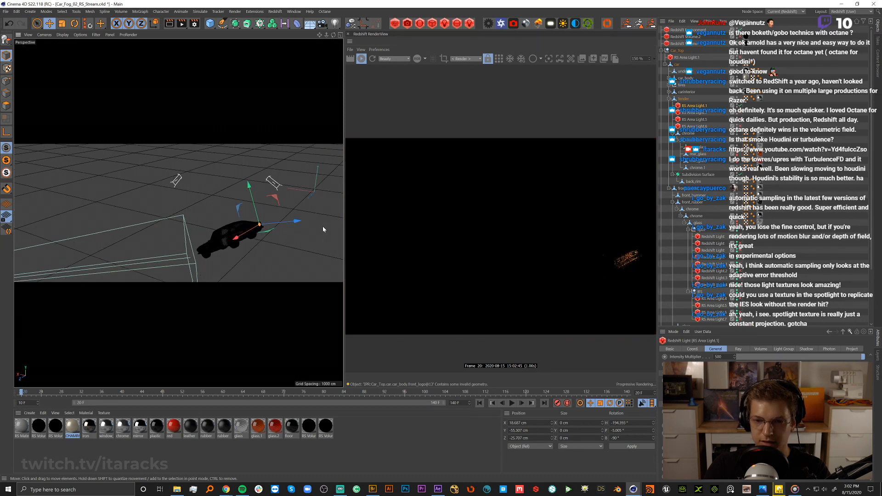
{"action": "right_click_drag", "start_coordinate": [283, 230], "coordinate": [299, 221], "text": "alt"}
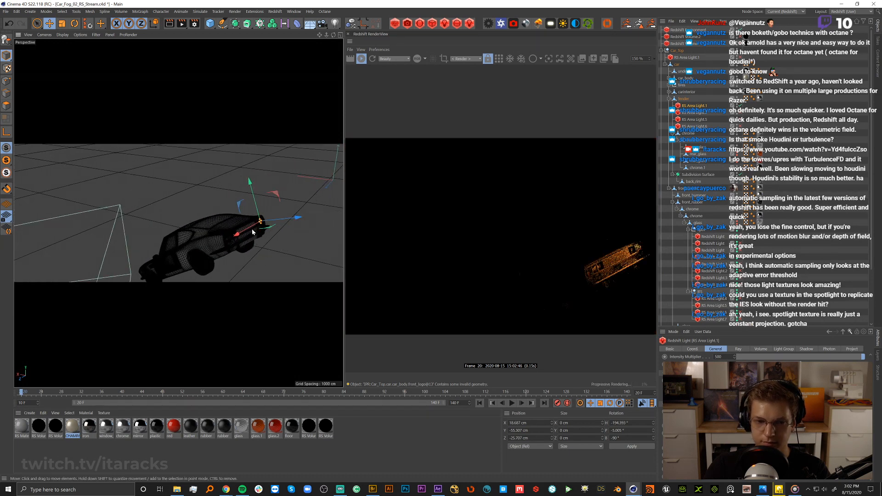
{"action": "middle_click_drag", "start_coordinate": [264, 233], "coordinate": [179, 219], "text": "alt"}
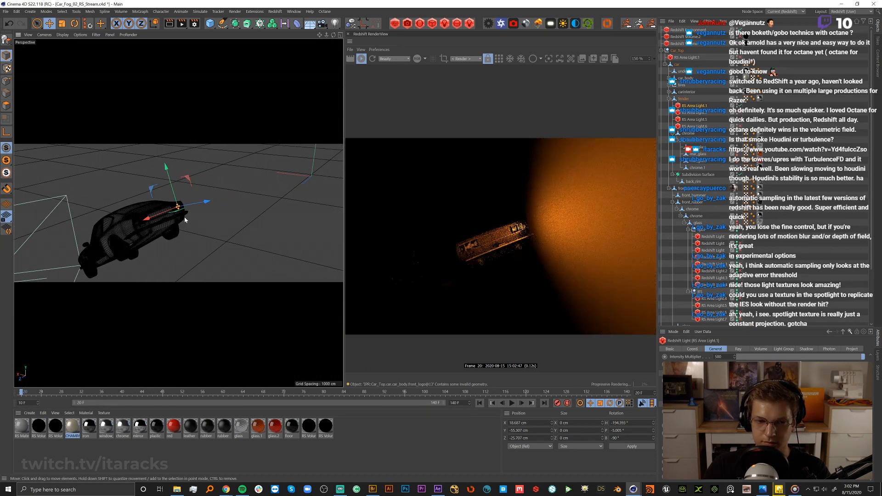
{"action": "left_click_drag", "start_coordinate": [186, 220], "coordinate": [160, 217], "text": "alt"}
{"action": "left_click_drag", "start_coordinate": [92, 220], "coordinate": [166, 225], "text": "alt"}
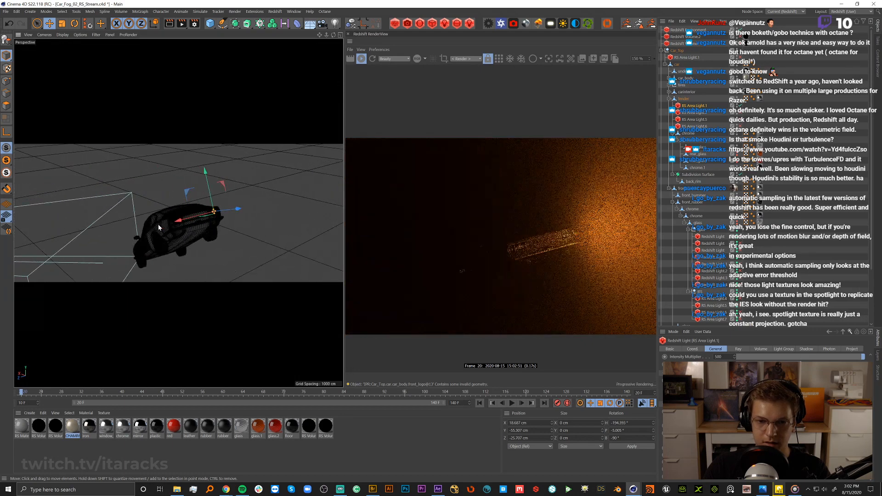
Turn on the other rear area lights, selecting RS Area Light.2, RS Area Light.5 and RS Area Light.6, and compare the combined fog glow.
{"action": "left_click", "coordinate": [781, 121]}
{"action": "left_click", "coordinate": [740, 105]}
{"action": "left_click", "coordinate": [741, 127]}
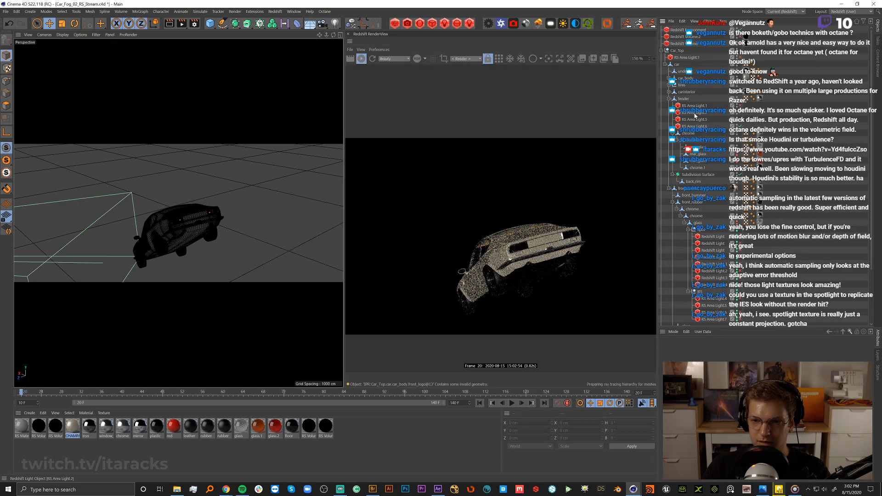
{"action": "left_click", "coordinate": [696, 113]}
{"action": "left_click", "coordinate": [696, 126], "text": "shift"}
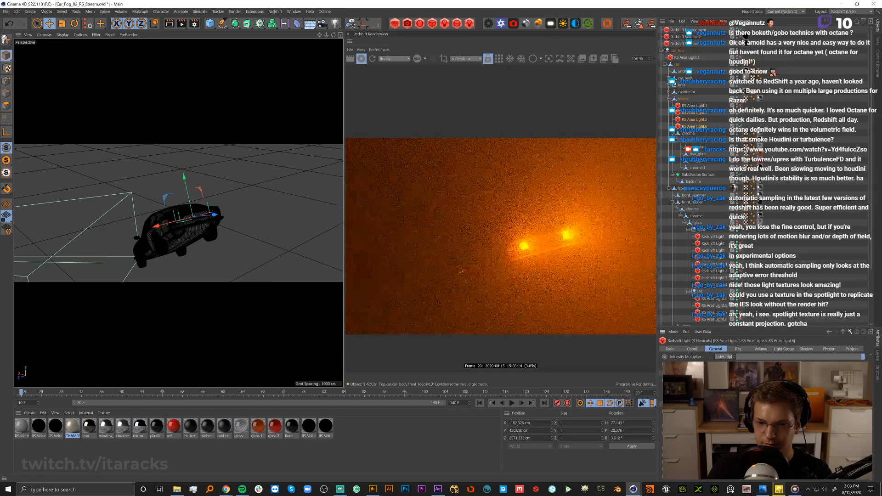
{"action": "left_click", "coordinate": [238, 234]}
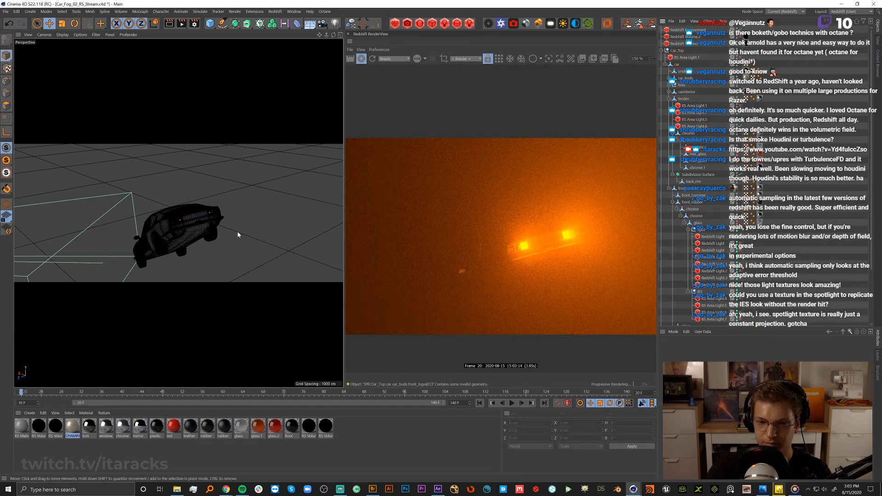
{"action": "left_click_drag", "start_coordinate": [188, 224], "coordinate": [250, 208], "text": "alt"}
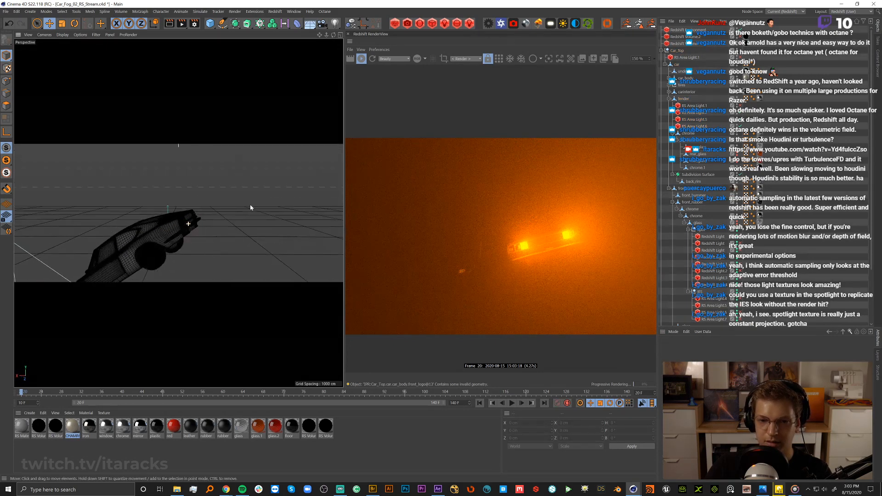
{"action": "left_click_drag", "start_coordinate": [198, 242], "coordinate": [161, 236], "text": "alt"}
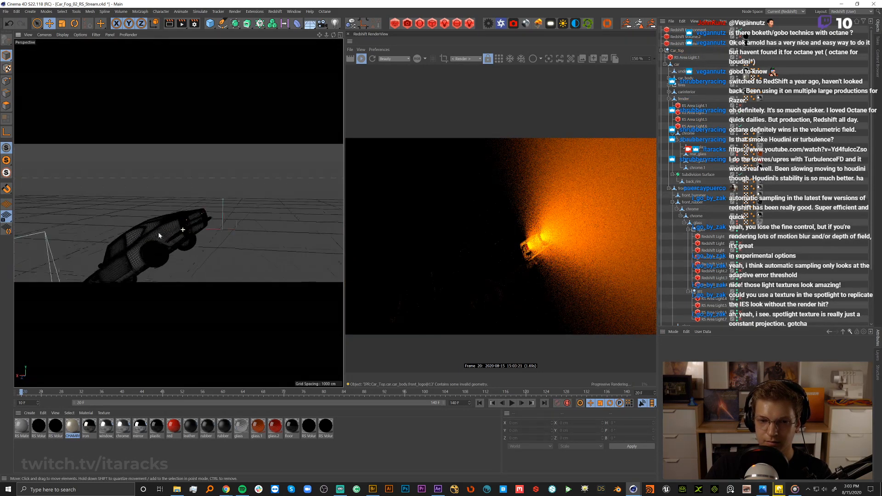
Return to the shot camera's view and turn the RS Area Light under Front and RS Area Light.1 back on.
{"action": "scroll", "coordinate": [745, 285], "scroll_direction": "down", "scroll_amount": 4}
{"action": "left_click", "coordinate": [741, 323]}
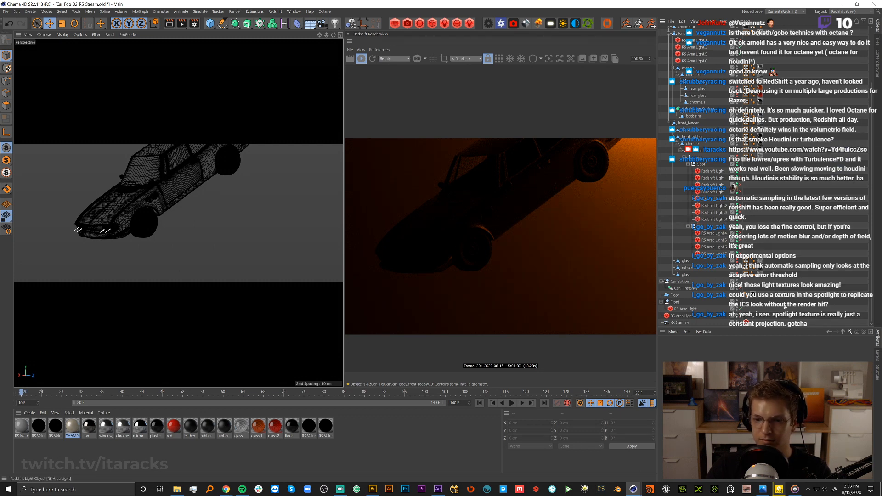
{"action": "left_click", "coordinate": [686, 309]}
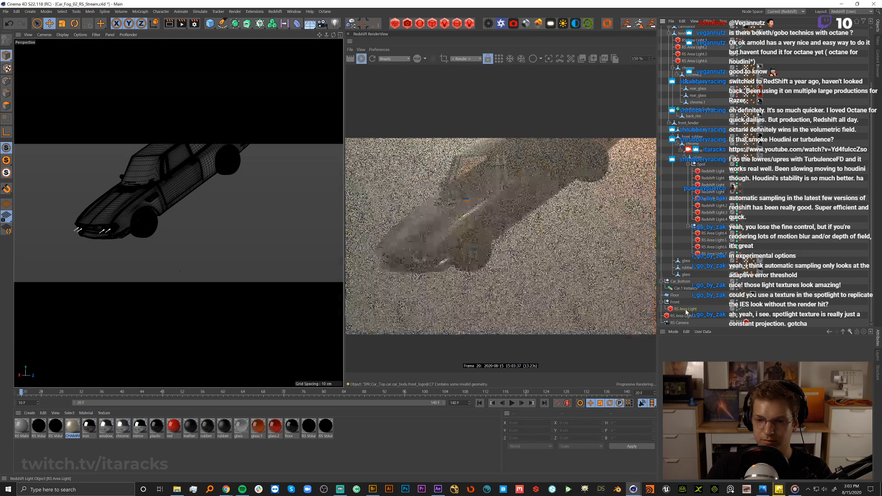
{"action": "left_click", "coordinate": [684, 316], "text": "shift"}
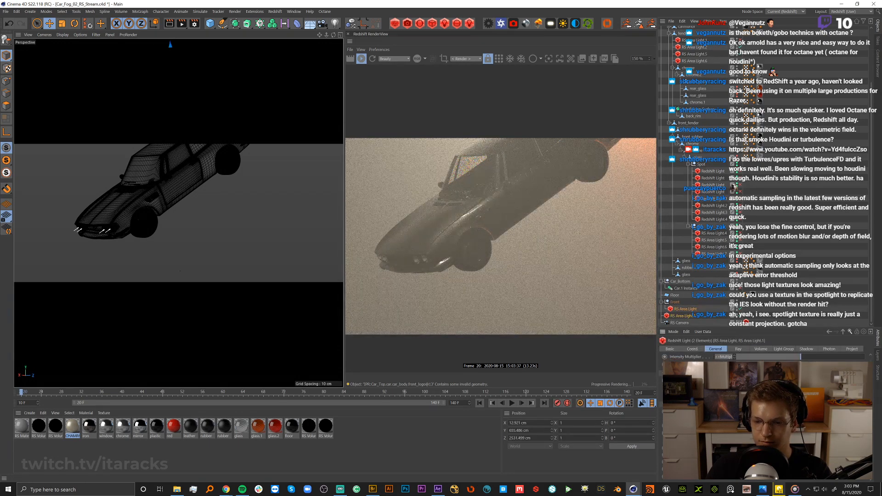
{"action": "left_click", "coordinate": [683, 317], "text": "ctrl"}
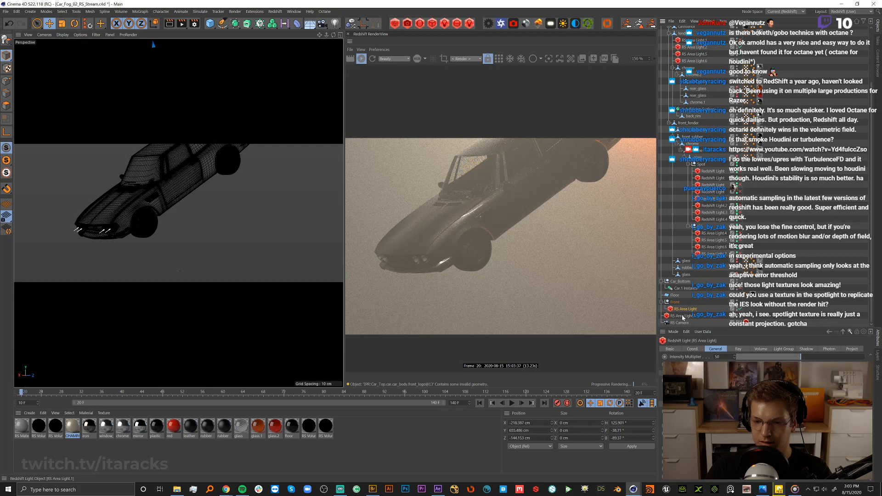
Lower the volume contribution of RS Area Light.1 and the RS Area Light under Front.
{"action": "left_click", "coordinate": [761, 349]}
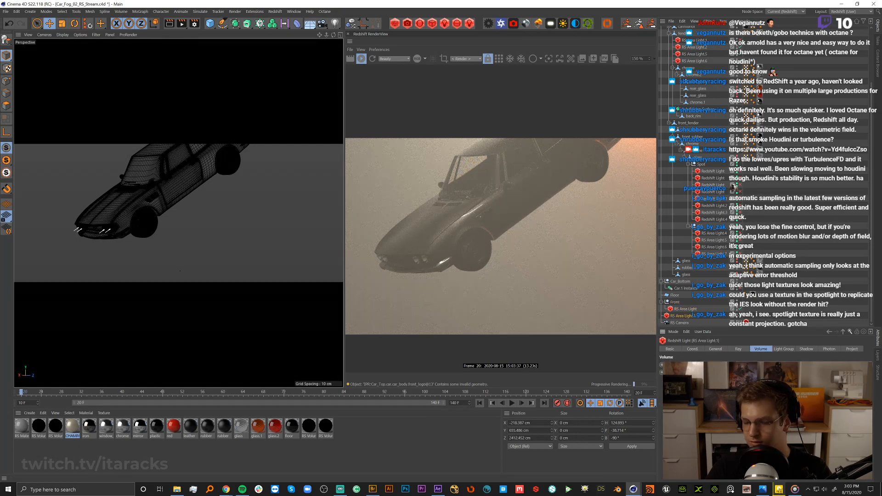
{"action": "key", "text": "Return"}
{"action": "key", "text": "Return"}
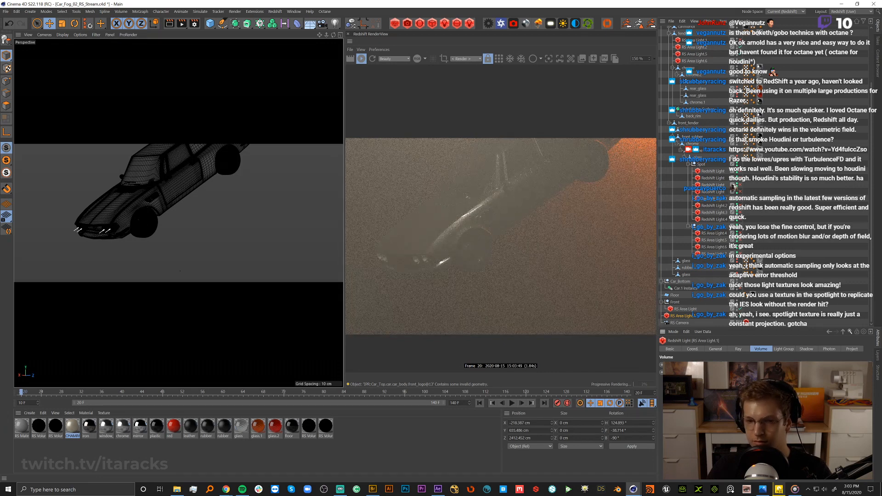
{"action": "left_click", "coordinate": [684, 309]}
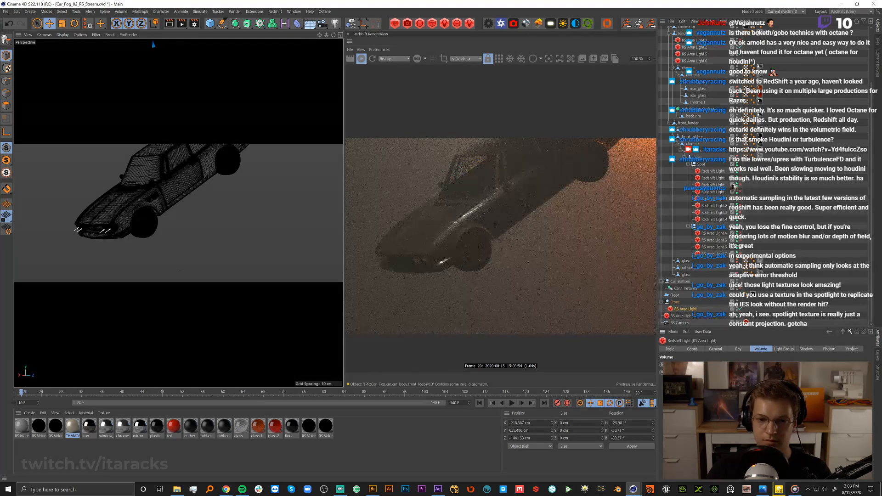
{"action": "left_click", "coordinate": [680, 315]}
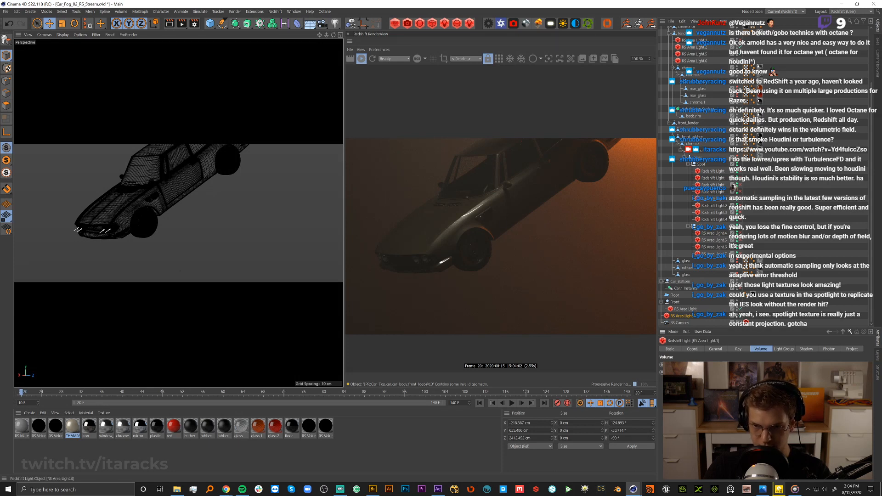
Turn on the upper car's headlights and the Car_Bottom instance.
{"action": "left_click", "coordinate": [741, 234]}
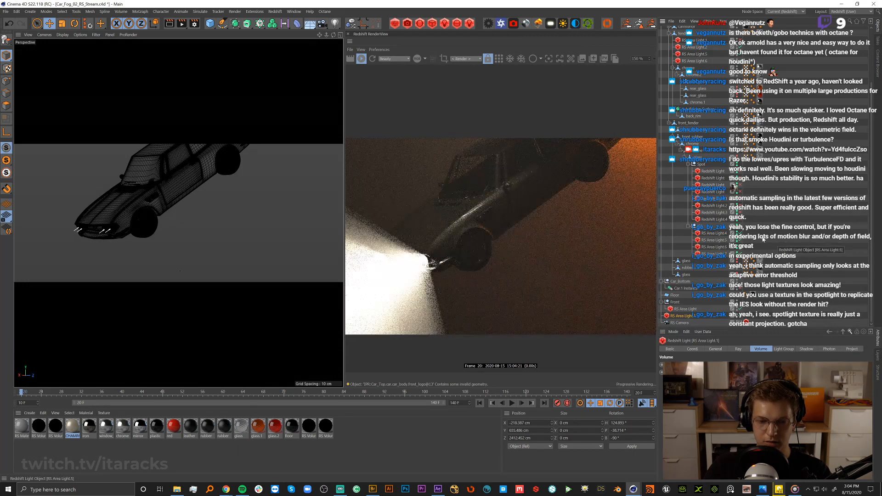
{"action": "left_click", "coordinate": [748, 291]}
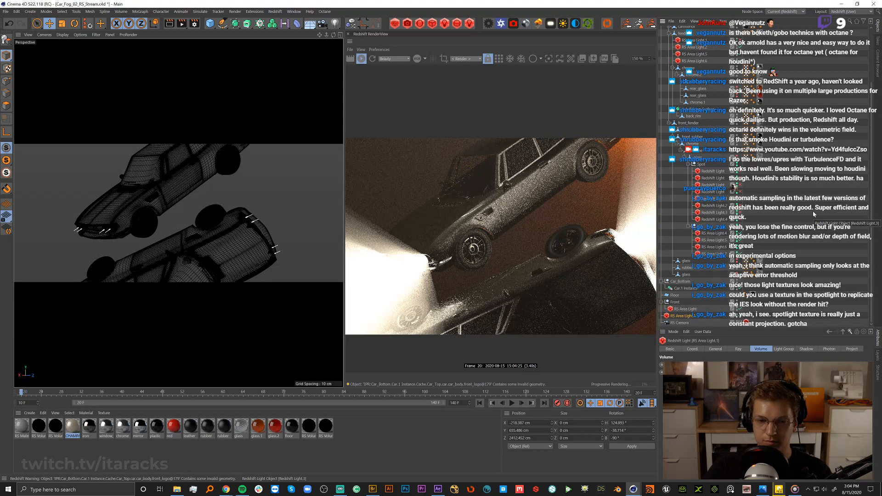
Delete the Redshift Environment object from the scene.
{"action": "scroll", "coordinate": [798, 164], "scroll_direction": "up", "scroll_amount": 3}
{"action": "left_click", "coordinate": [695, 31]}
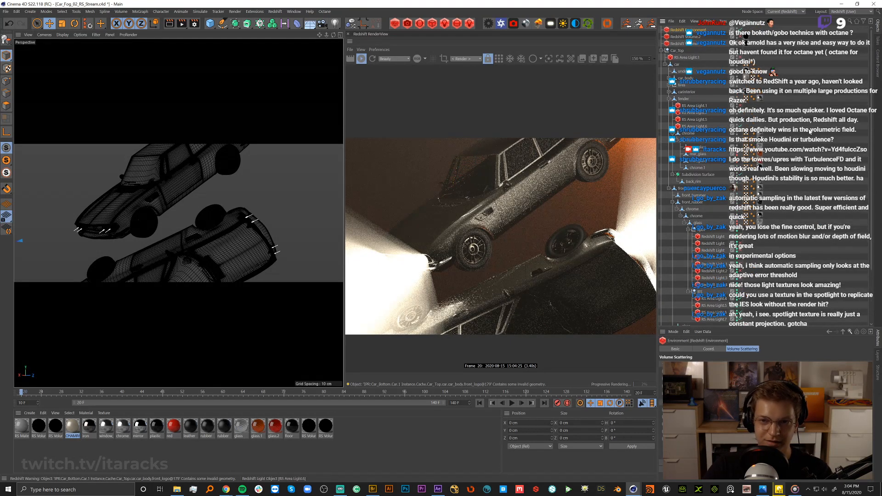
{"action": "key", "text": "Delete"}
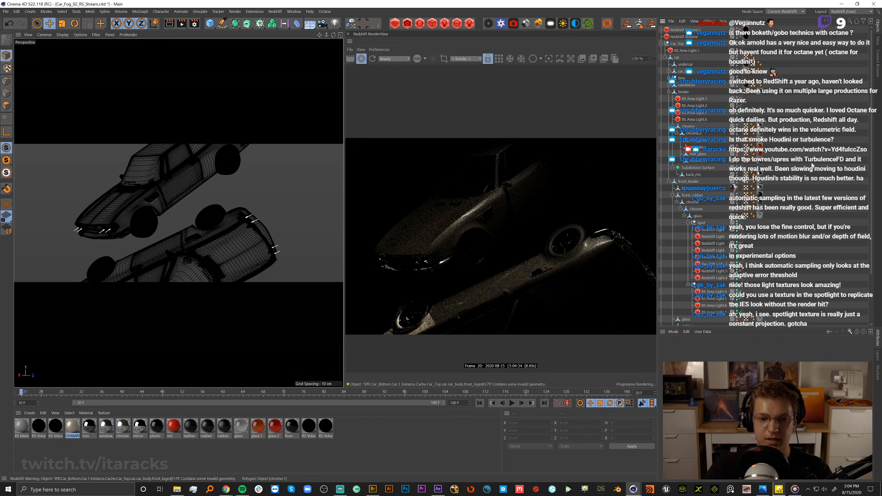
Switch the RS Area Light under Front off and on to check its contribution to the cars' lighting.
{"action": "scroll", "coordinate": [796, 201], "scroll_direction": "down", "scroll_amount": 3}
{"action": "left_click", "coordinate": [741, 309]}
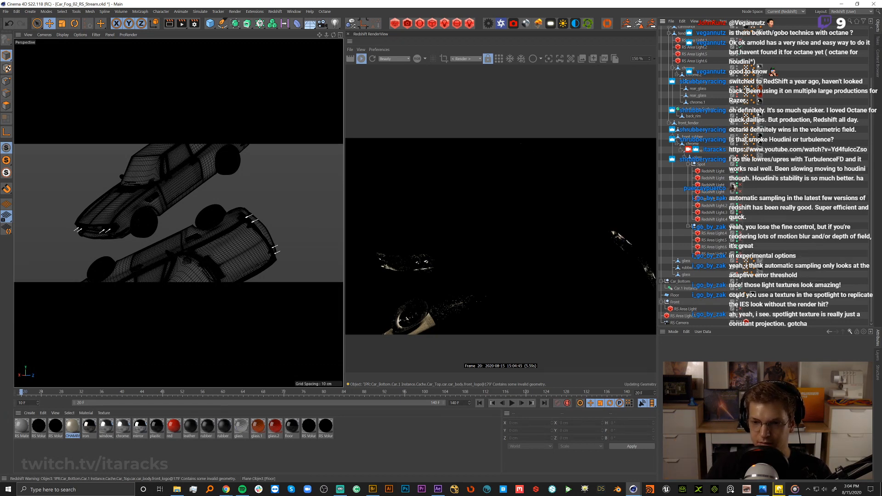
{"action": "left_click", "coordinate": [741, 310]}
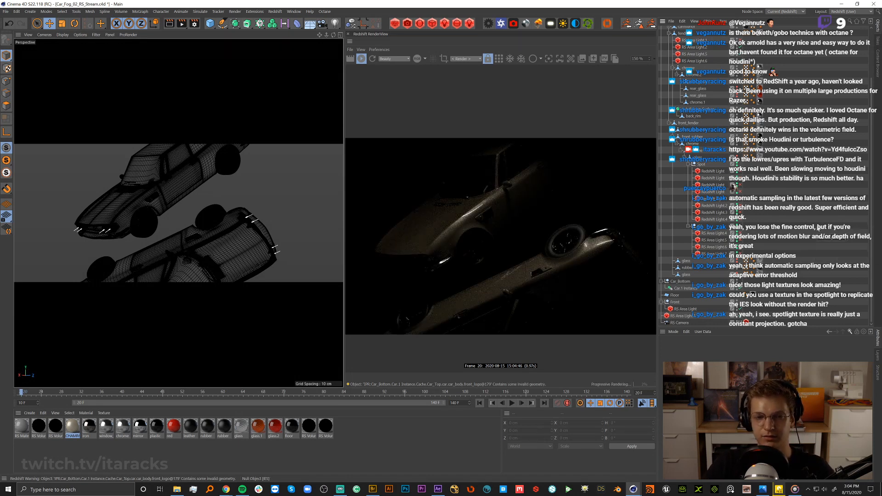
Switch to PotPlayer and scrub through Car_Fog_02_16x9_ProRes.mov to review the finished look of the headlights.
{"action": "left_click", "coordinate": [786, 492]}
{"action": "left_click_drag", "start_coordinate": [137, 387], "coordinate": [327, 359]}
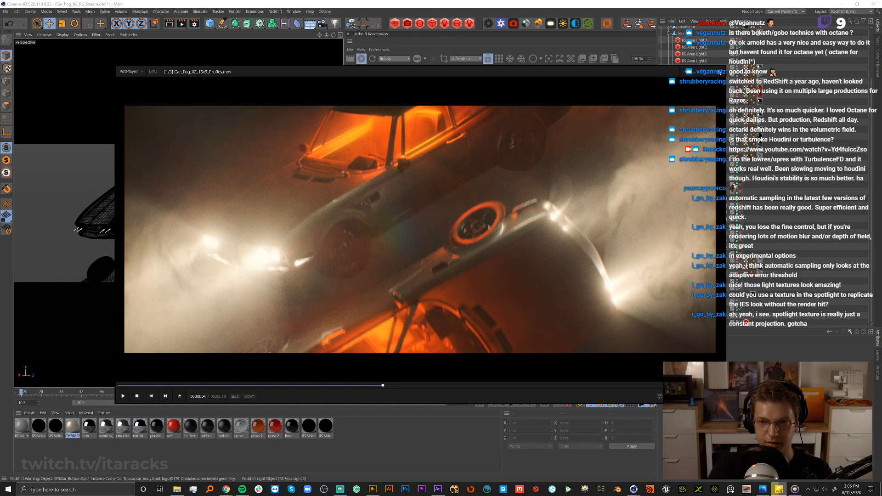
{"action": "left_click_drag", "start_coordinate": [382, 390], "coordinate": [397, 362]}
{"action": "left_click", "coordinate": [693, 72]}
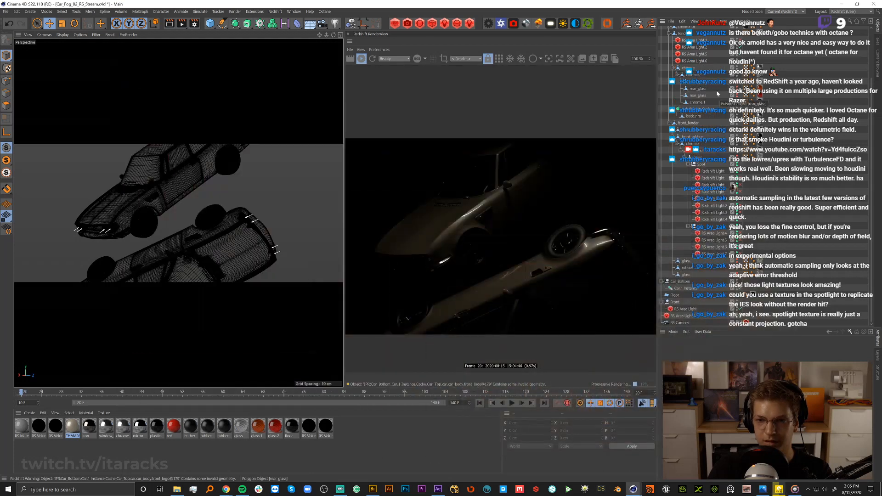
Show the bokeh settings of the RS Camera's Redshift Camera tag and go to frame 140.
{"action": "scroll", "coordinate": [690, 80], "scroll_direction": "up", "scroll_amount": 3}
{"action": "left_click", "coordinate": [662, 44]}
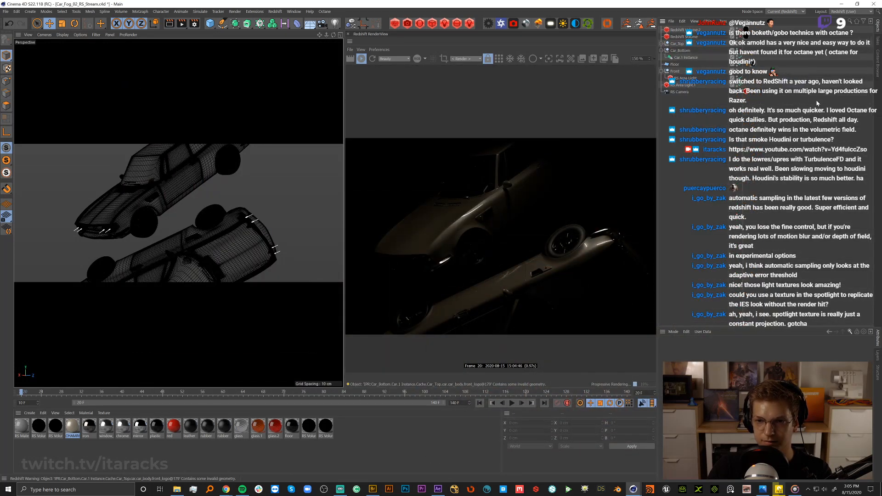
{"action": "left_click", "coordinate": [746, 92]}
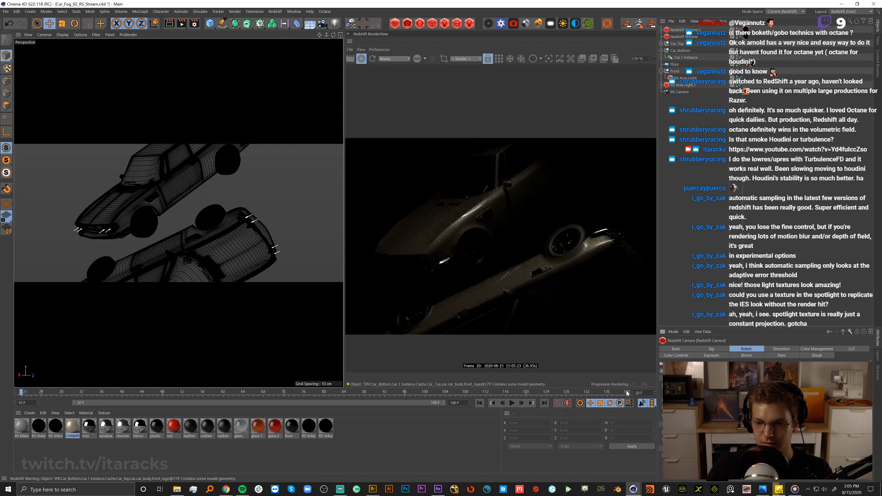
{"action": "left_click", "coordinate": [628, 393]}
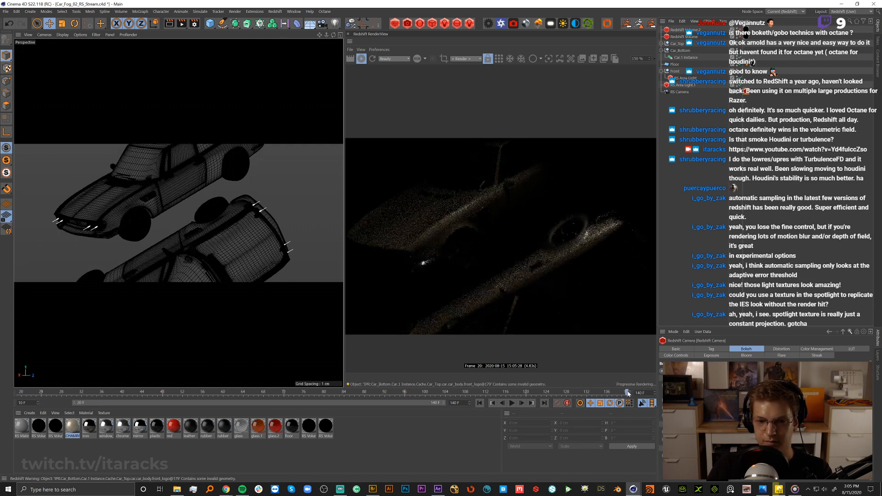
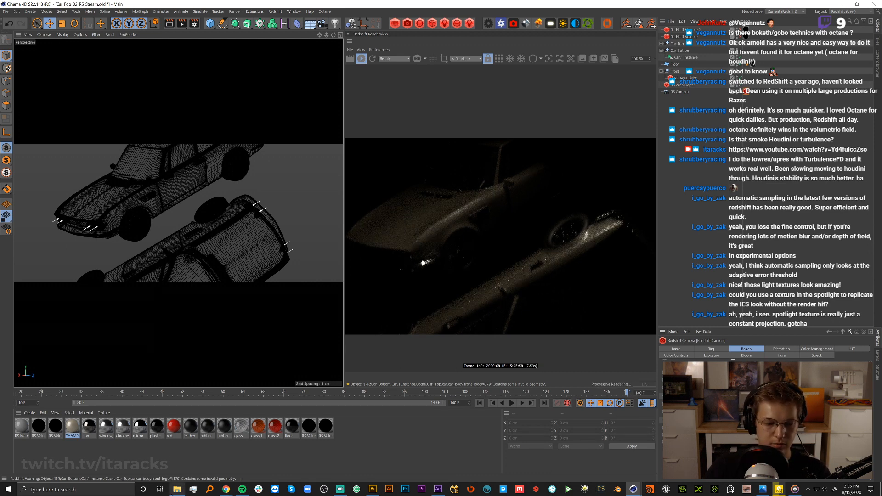
Preview the image Lomo_Round-Front_Anamorphic_35mm_2.39aspect_T2.8_Bokeh.png from the bokeh folder in Photos.
{"action": "left_click", "coordinate": [177, 490]}
{"action": "left_click", "coordinate": [660, 108]}
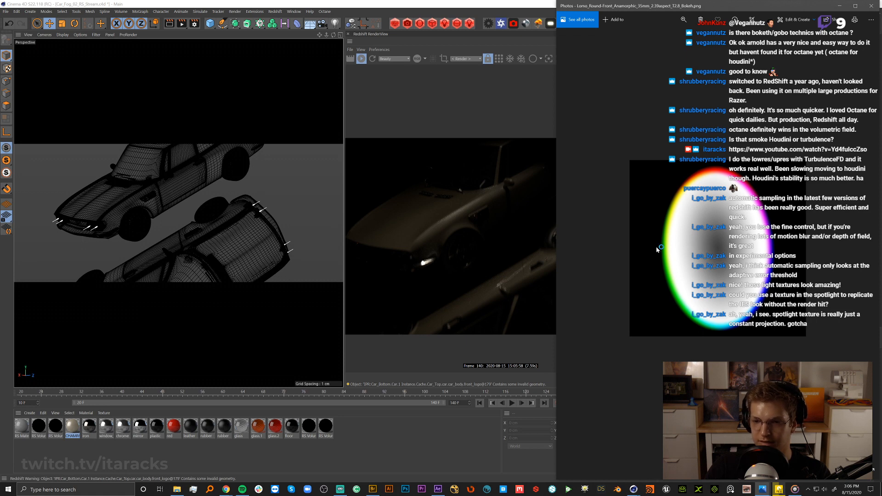
{"action": "left_click", "coordinate": [871, 6]}
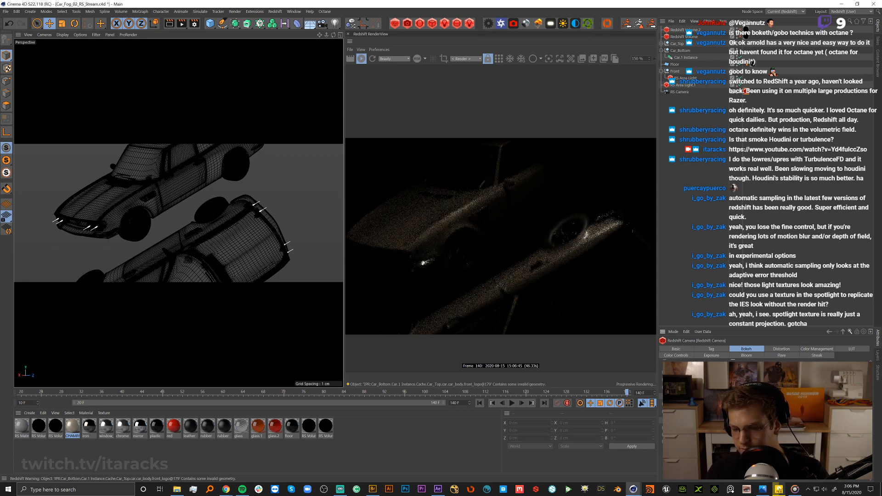
Load Lomo_Round-Front_Anamorphic_35mm_2.39aspect.exr from the Lomo Round-Front Anamorphic_DistortionMaps+Bokehs folder as the camera's bokeh image, without copying it to the project.
{"action": "left_click", "coordinate": [867, 425]}
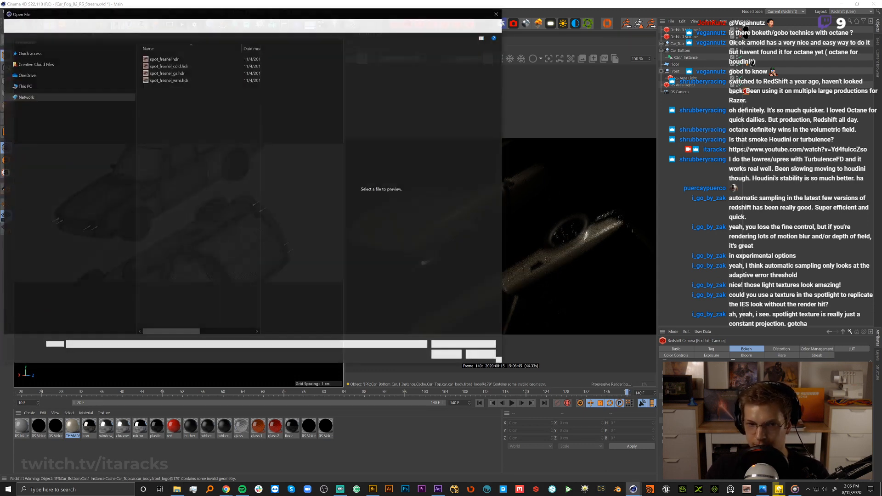
{"action": "left_click", "coordinate": [234, 29]}
{"action": "type", "text": "\\\\IMT_NAS_BACKUP\\Assets\\Tools\\04_3D_Rendering\\Redshift\\Bokehs\\Lomo Round-Front Anamorphic_DistortionMaps+Bokehs"}
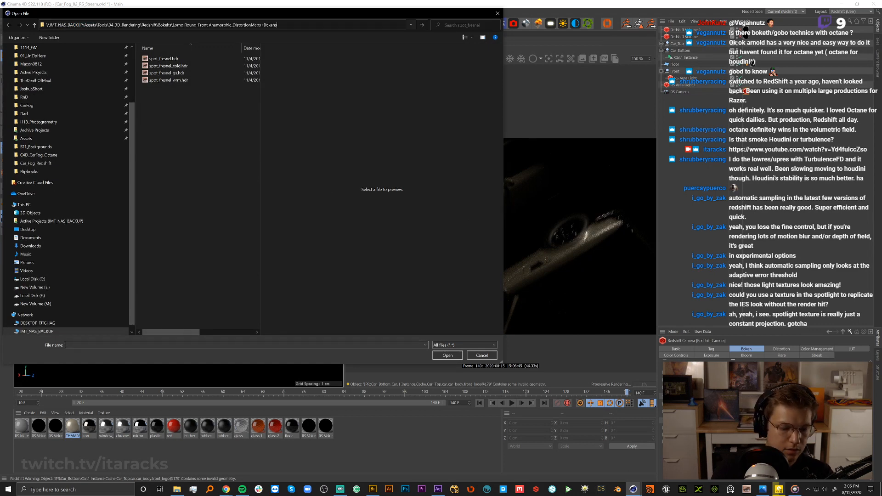
{"action": "key", "text": "Return"}
{"action": "left_click", "coordinate": [185, 67]}
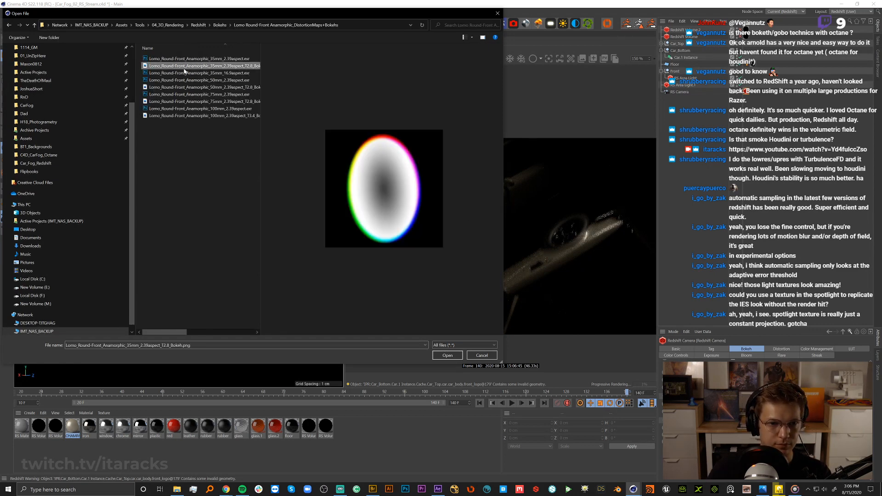
{"action": "left_click", "coordinate": [184, 60]}
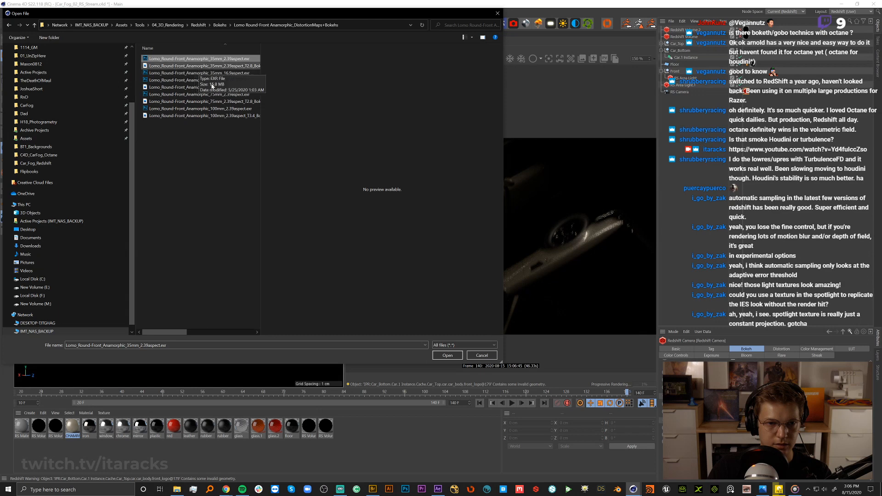
{"action": "left_click", "coordinate": [447, 355]}
{"action": "left_click", "coordinate": [488, 277]}
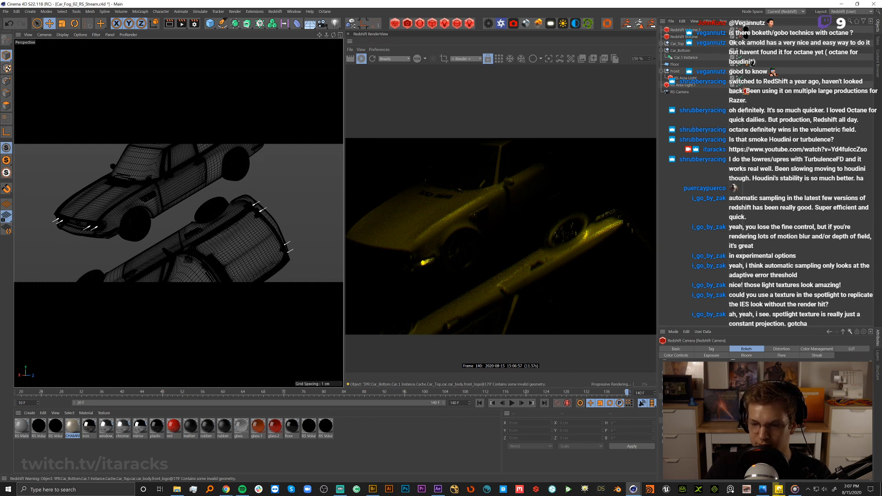
Replace the camera's bokeh image with Lomo_Round-Front_Anamorphic_35mm_2.39aspect_T2.8_Bokeh.png, without copying it to the project.
{"action": "left_click", "coordinate": [747, 350]}
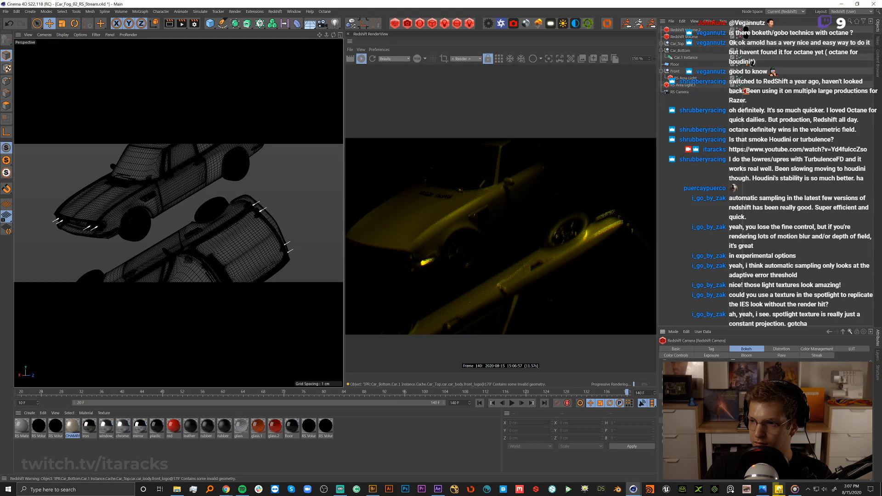
{"action": "left_click", "coordinate": [863, 481]}
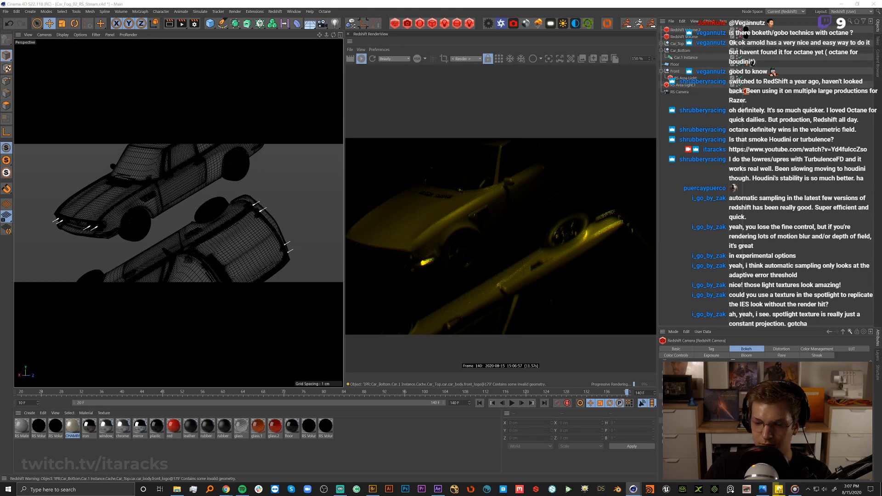
{"action": "double_click", "coordinate": [220, 67]}
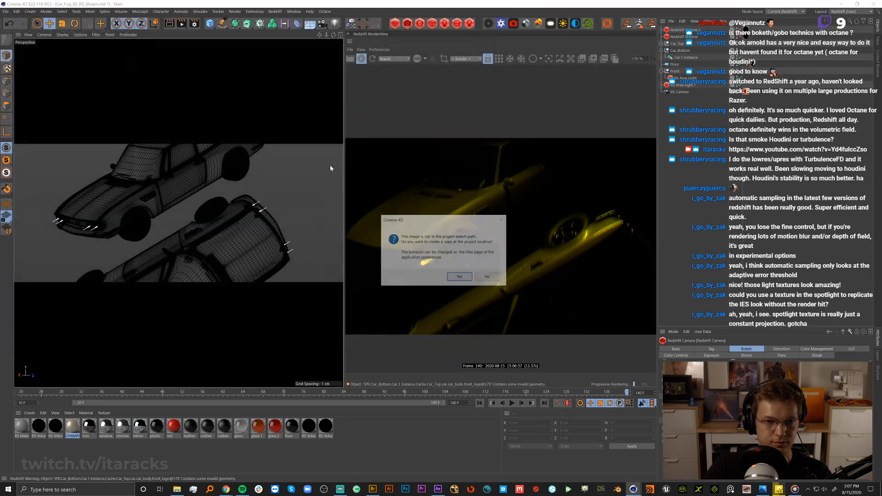
{"action": "left_click", "coordinate": [487, 276]}
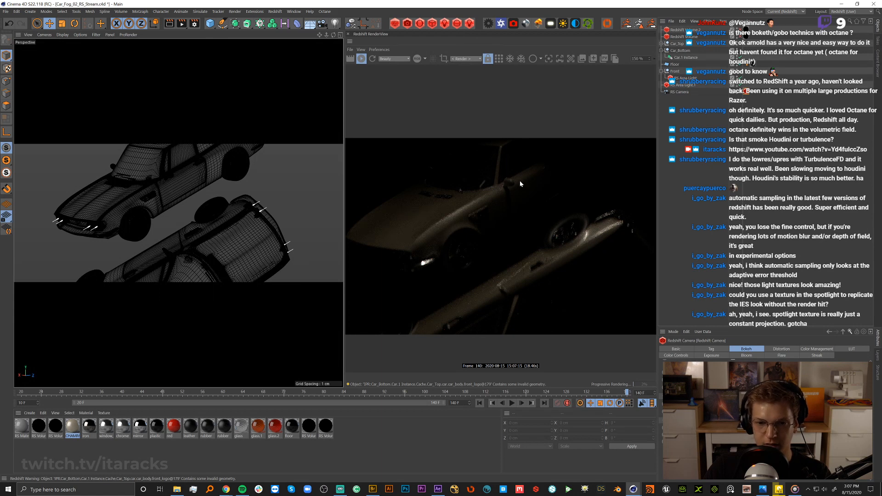
Send snapshots of the bokeh render to the Picture Viewer for comparison.
{"action": "left_click", "coordinate": [604, 59]}
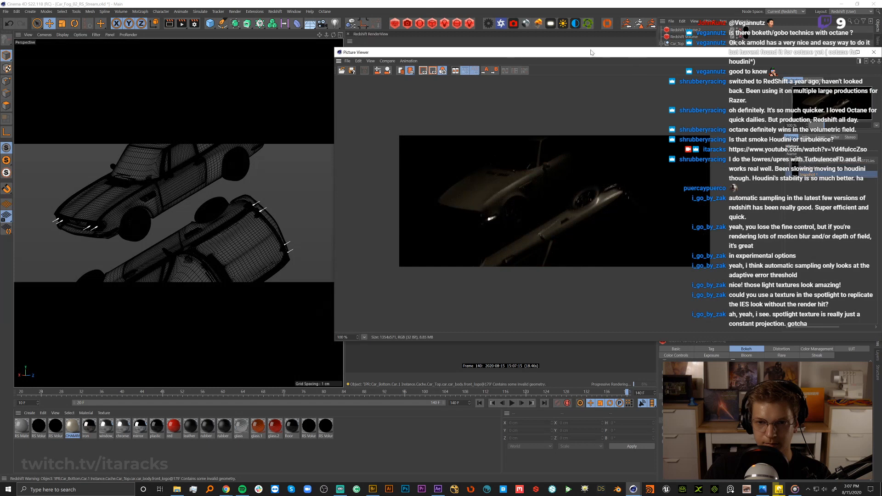
{"action": "left_click_drag", "start_coordinate": [623, 53], "coordinate": [383, 61]}
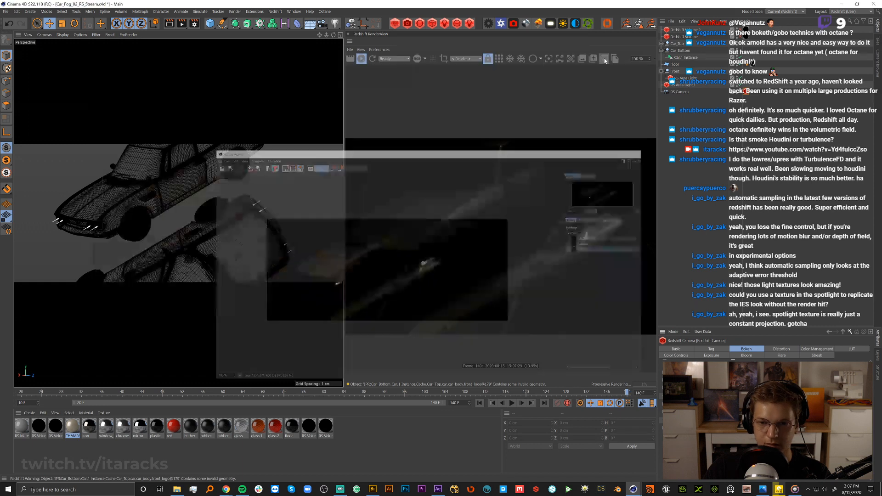
{"action": "left_click", "coordinate": [603, 59]}
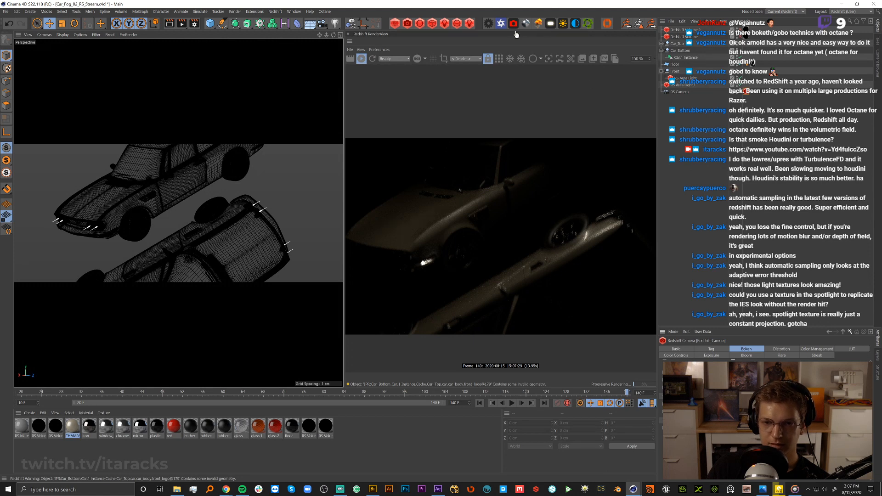
{"action": "left_click", "coordinate": [604, 58]}
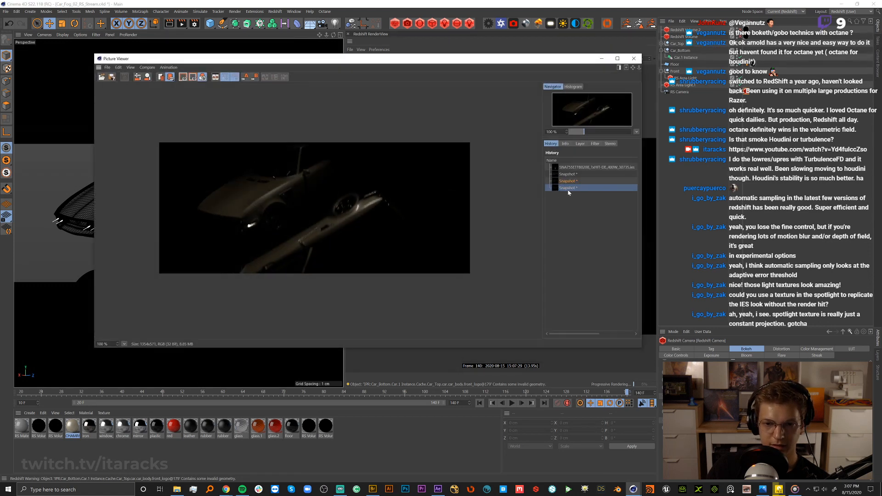
Set the last snapshot in the Picture Viewer history as image B for an A/B comparison of the bokeh renders.
{"action": "left_click", "coordinate": [571, 181]}
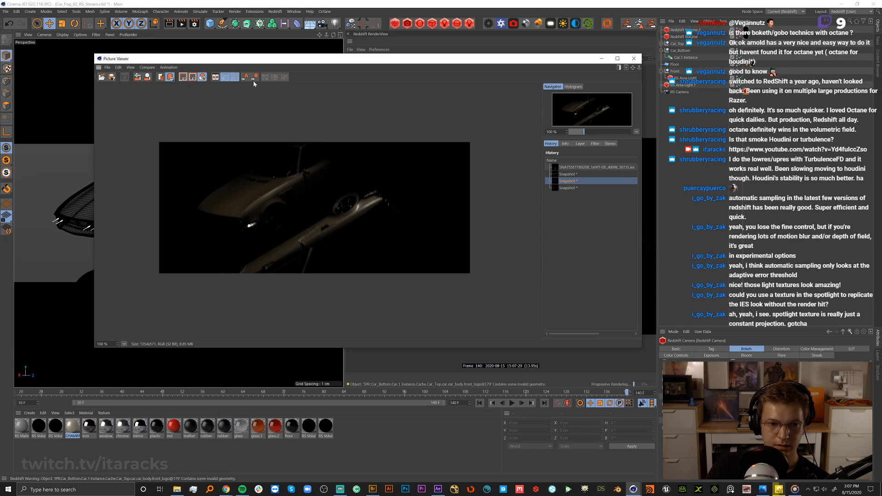
{"action": "left_click", "coordinate": [569, 189]}
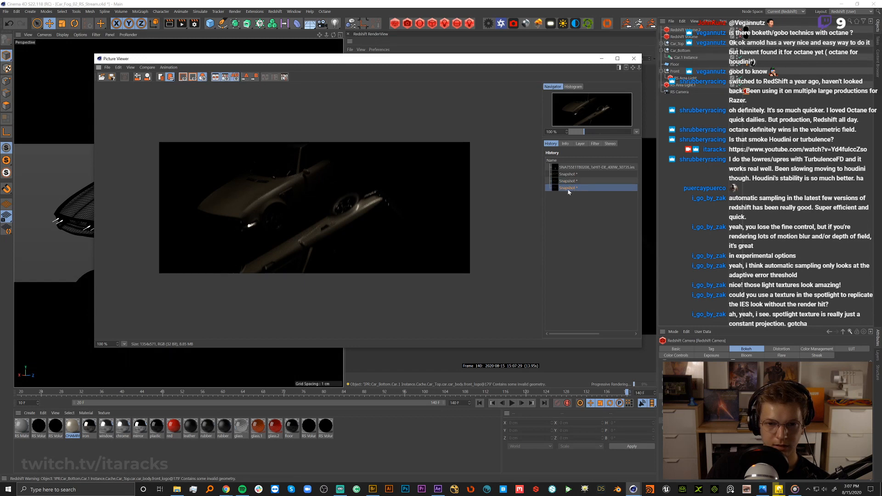
{"action": "left_click", "coordinate": [255, 78]}
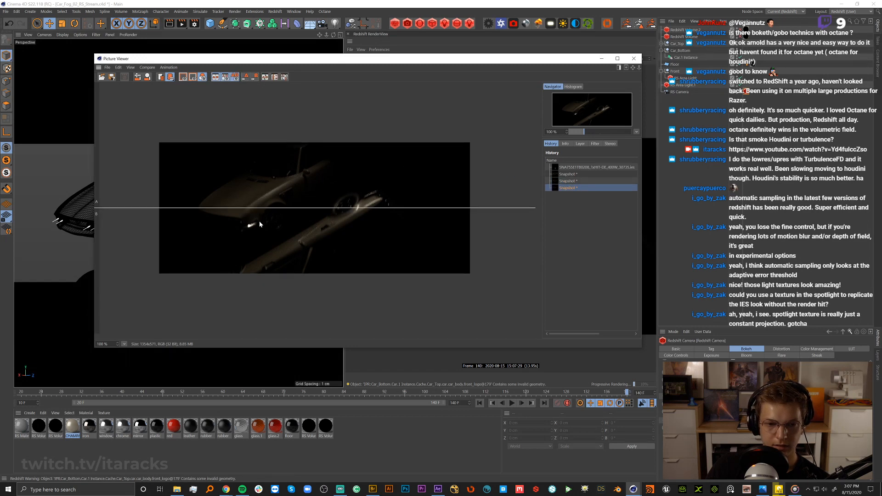
Compare the two bokeh snapshots up close around the lower car's wheel and body by sweeping the A/B divider across them.
{"action": "scroll", "coordinate": [258, 220], "scroll_direction": "up", "scroll_amount": 5}
{"action": "left_click_drag", "start_coordinate": [278, 205], "coordinate": [333, 243]}
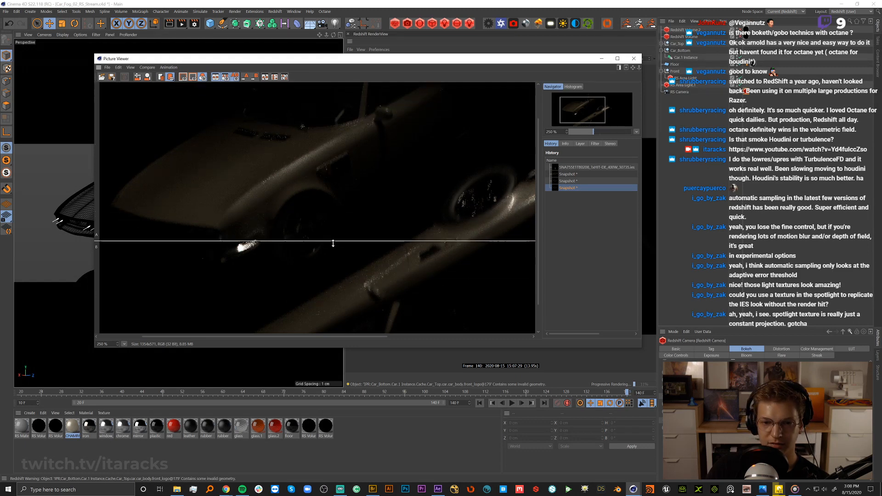
{"action": "scroll", "coordinate": [330, 206], "scroll_direction": "up", "scroll_amount": 3}
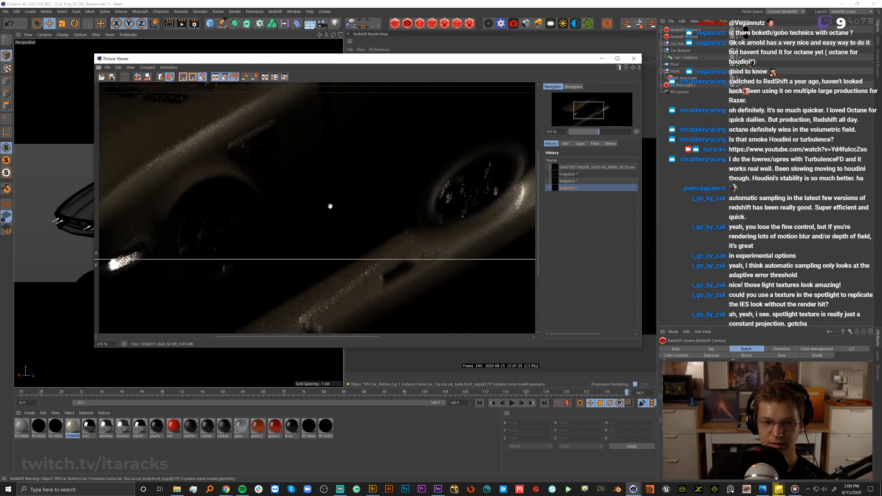
{"action": "left_click_drag", "start_coordinate": [473, 218], "coordinate": [360, 213]}
{"action": "left_click_drag", "start_coordinate": [418, 196], "coordinate": [366, 207]}
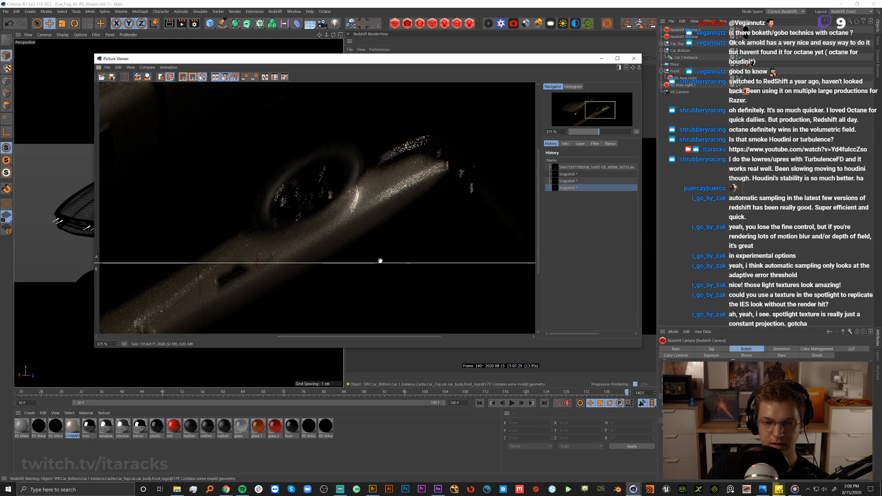
{"action": "left_click_drag", "start_coordinate": [380, 263], "coordinate": [426, 94]}
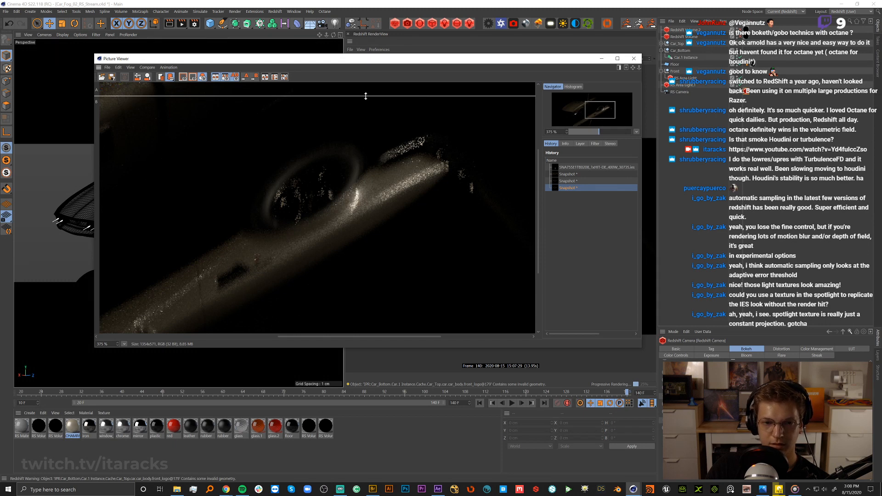
{"action": "left_click_drag", "start_coordinate": [366, 96], "coordinate": [363, 267]}
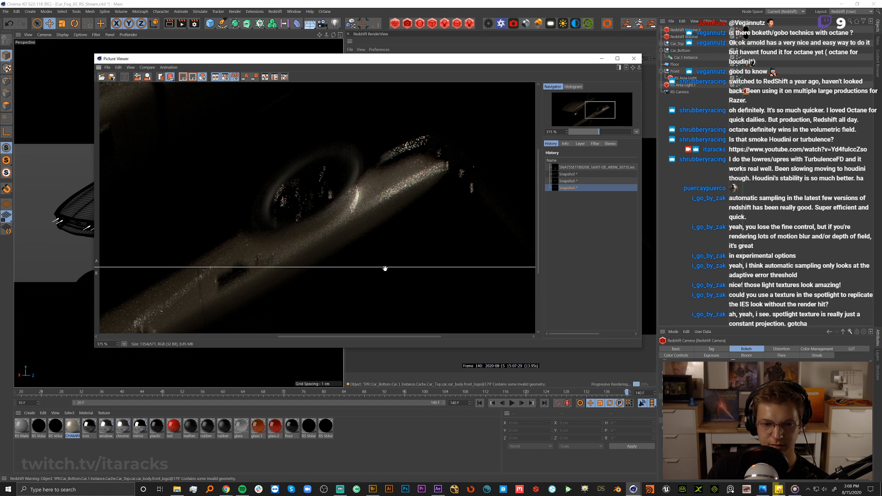
{"action": "left_click_drag", "start_coordinate": [401, 141], "coordinate": [421, 289]}
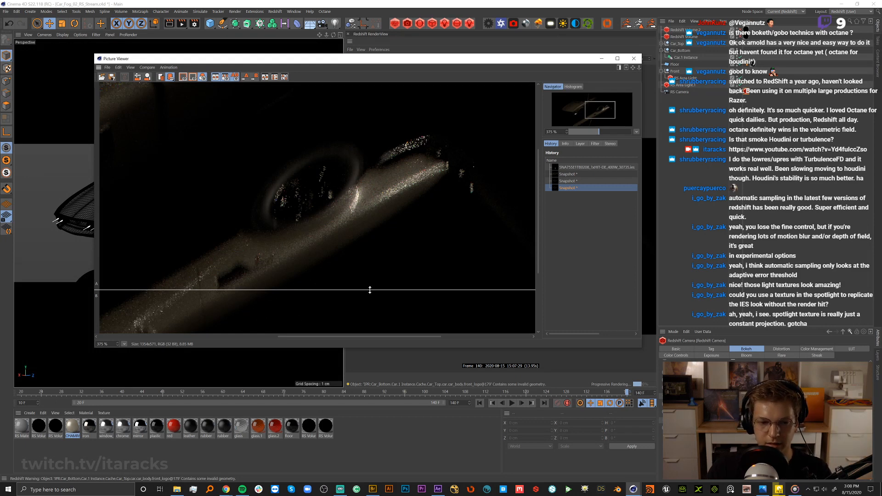
{"action": "left_click_drag", "start_coordinate": [370, 290], "coordinate": [350, 223]}
Compare the snapshots across both whole cars with the A/B divider and close the Picture Viewer.
{"action": "scroll", "coordinate": [353, 175], "scroll_direction": "down", "scroll_amount": 4}
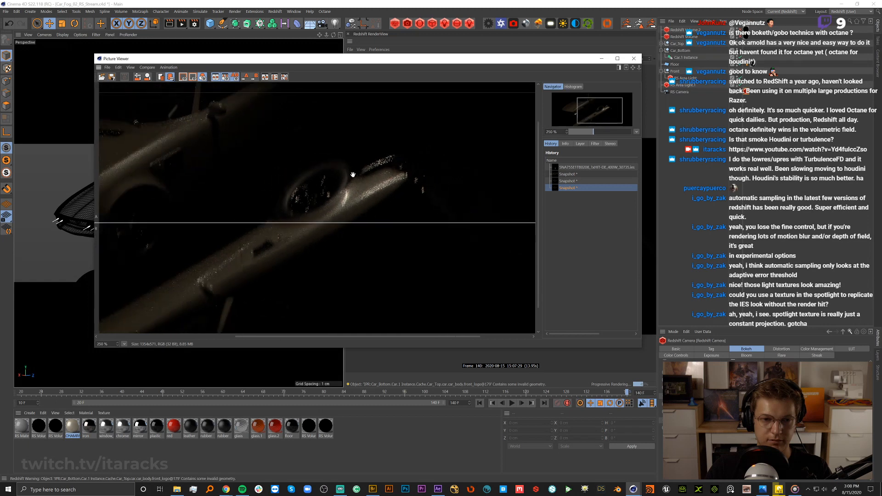
{"action": "scroll", "coordinate": [353, 175], "scroll_direction": "down", "scroll_amount": 2}
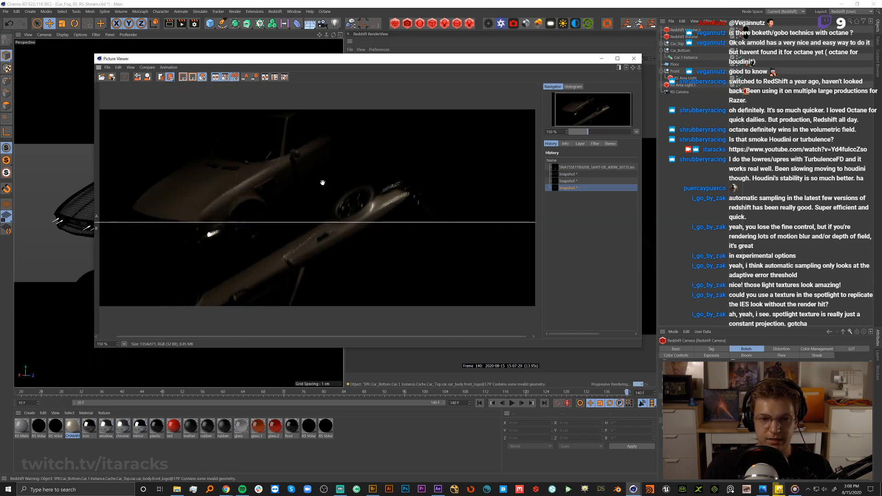
{"action": "mouse_move", "coordinate": [282, 225]}
{"action": "left_mouse_down"}
{"action": "mouse_move", "coordinate": [299, 114]}
{"action": "mouse_move", "coordinate": [282, 262]}
{"action": "mouse_move", "coordinate": [294, 233]}
{"action": "left_mouse_up"}
{"action": "left_click_drag", "start_coordinate": [300, 159], "coordinate": [286, 265]}
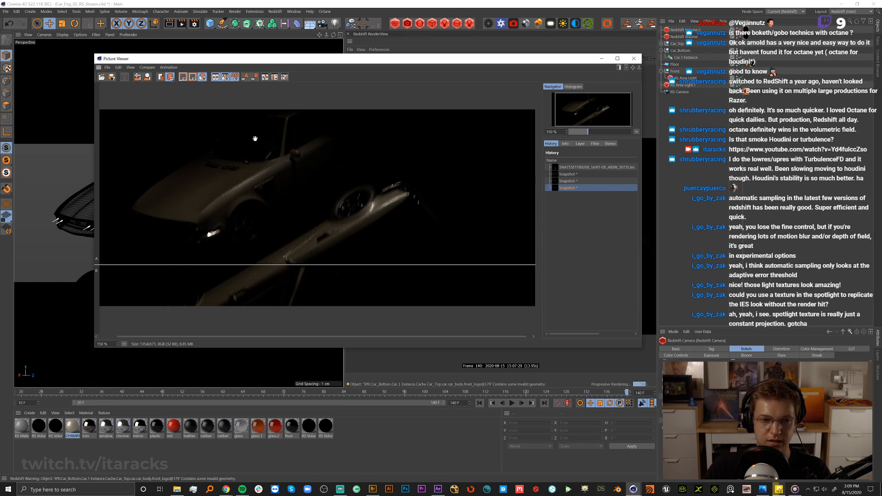
{"action": "left_click", "coordinate": [634, 58]}
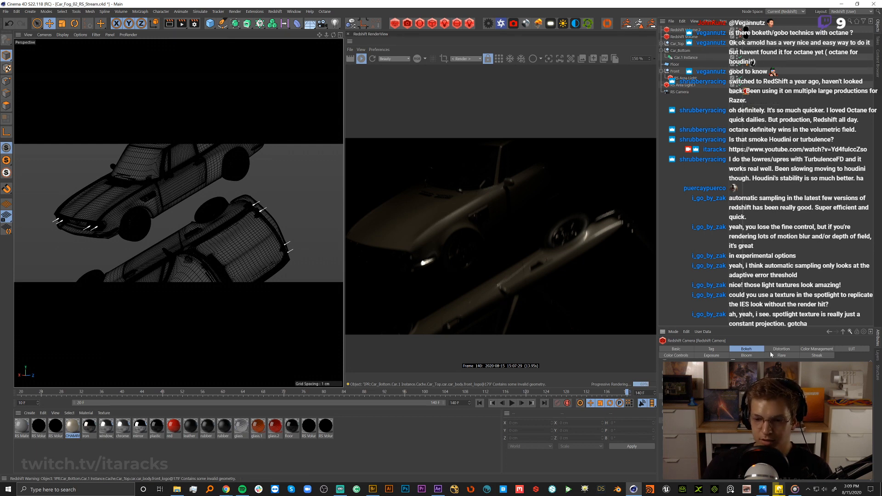
Review the Redshift camera's Color Controls, Exposure, Bloom, Flare, Streak, LUT and Color Management settings.
{"action": "left_click", "coordinate": [679, 356]}
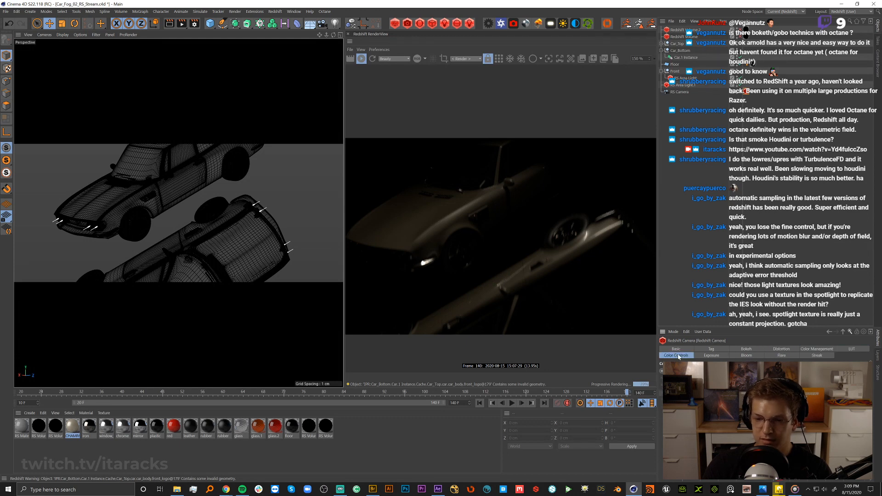
{"action": "left_click", "coordinate": [711, 356]}
{"action": "left_click", "coordinate": [747, 356]}
{"action": "left_click", "coordinate": [712, 356]}
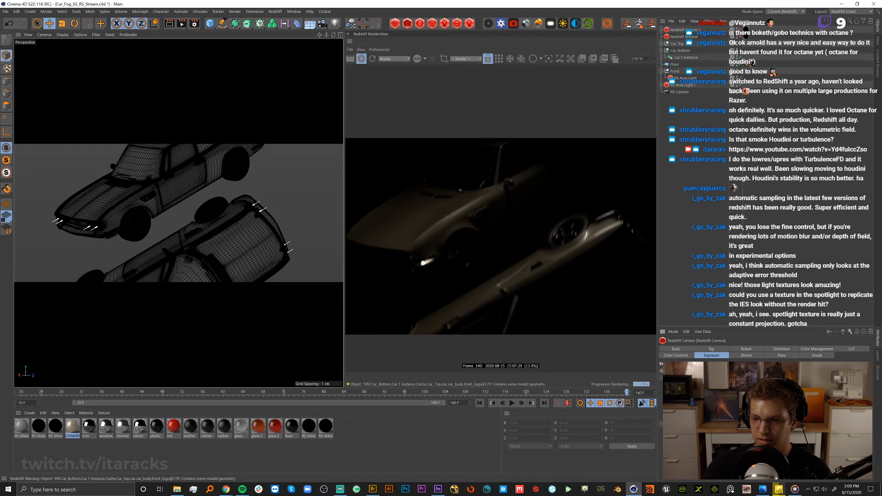
{"action": "left_click", "coordinate": [852, 349]}
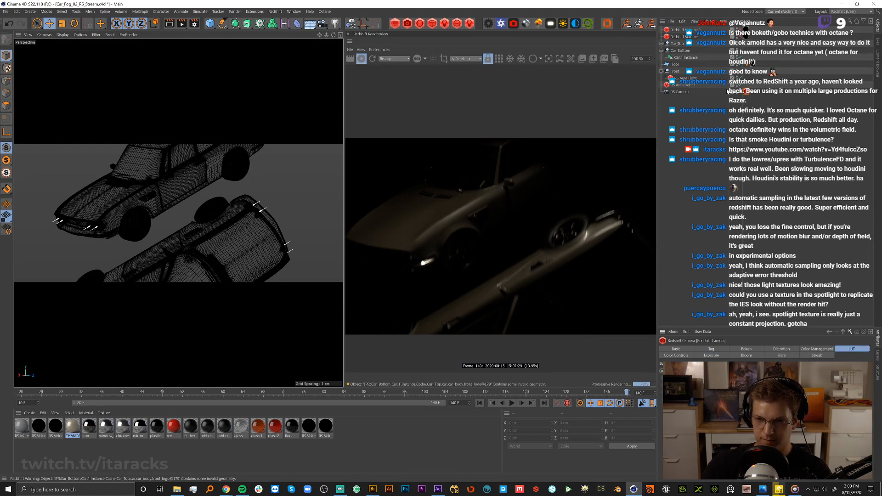
{"action": "left_click", "coordinate": [817, 350]}
{"action": "left_click", "coordinate": [816, 356]}
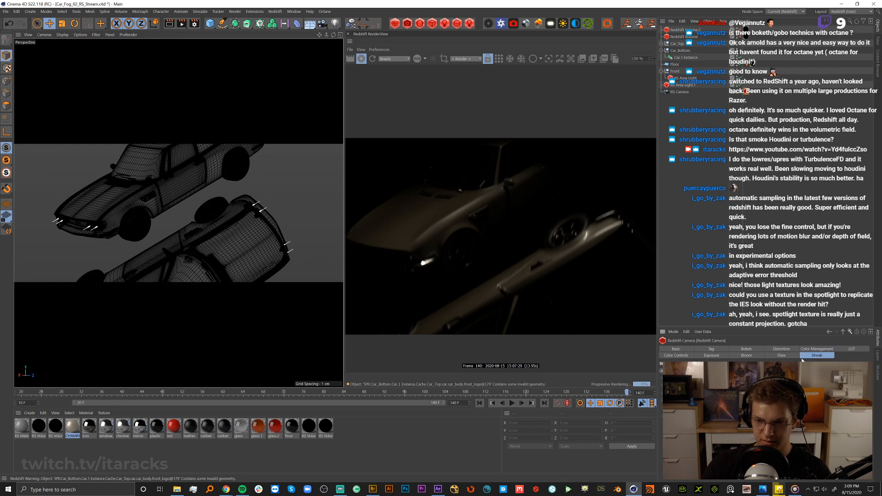
{"action": "left_click", "coordinate": [783, 356]}
{"action": "left_click", "coordinate": [748, 355]}
{"action": "left_click", "coordinate": [786, 357]}
{"action": "left_click", "coordinate": [815, 357]}
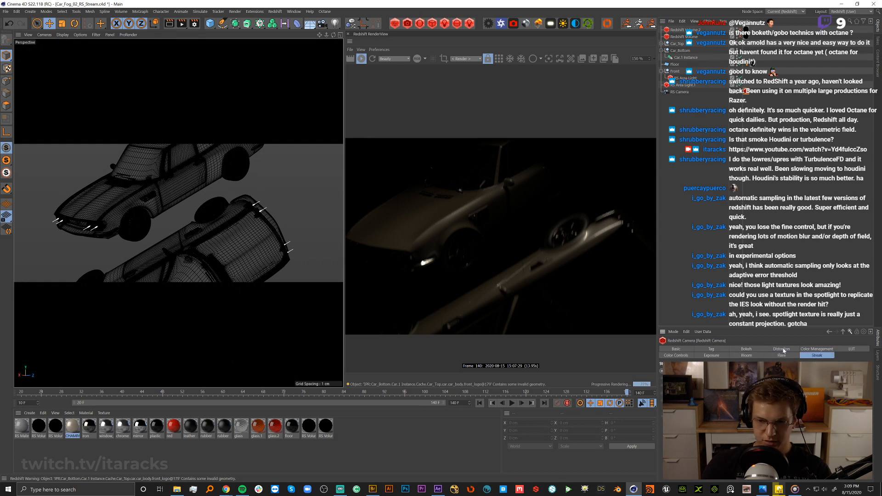
{"action": "left_click", "coordinate": [812, 350]}
{"action": "left_click", "coordinate": [680, 356]}
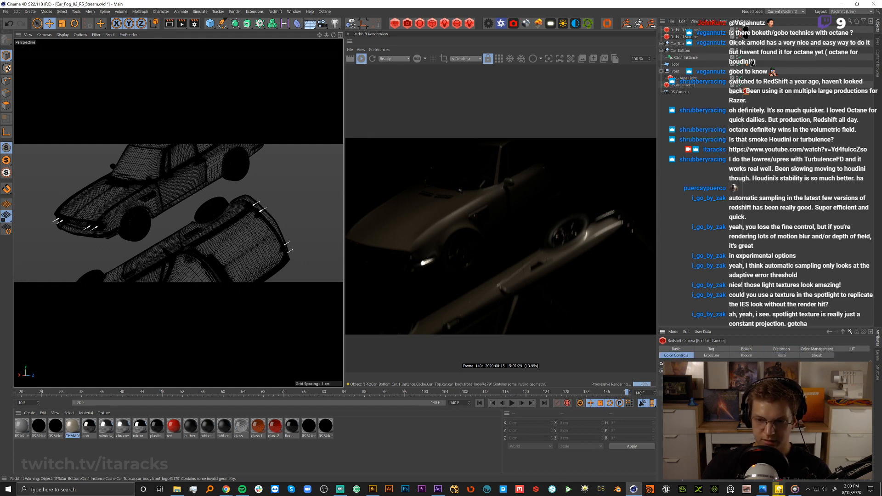
{"action": "left_click", "coordinate": [851, 350]}
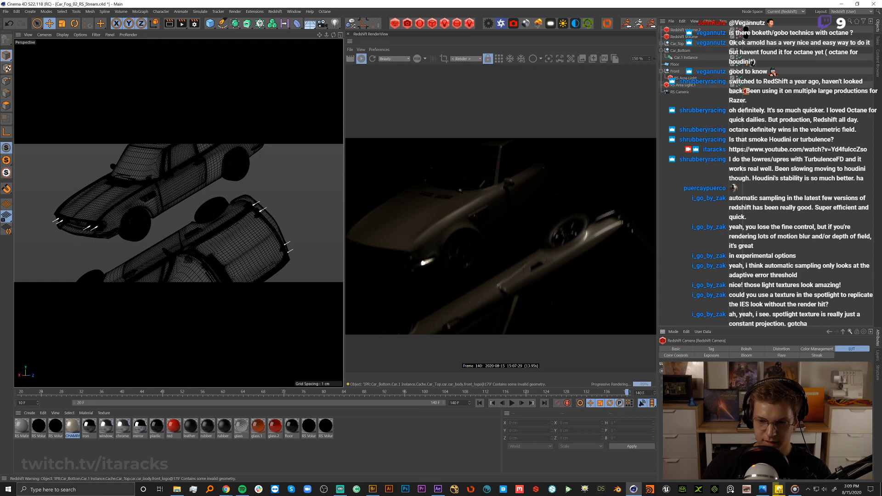
{"action": "left_click", "coordinate": [828, 350]}
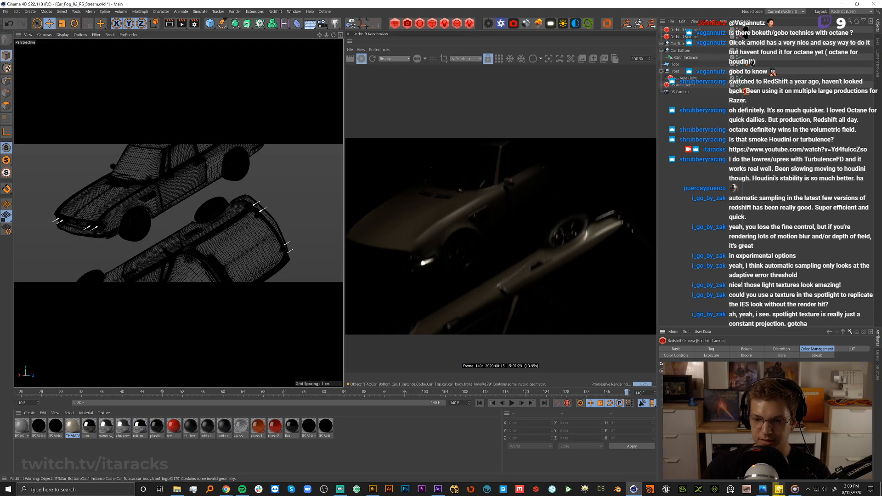
{"action": "left_click", "coordinate": [712, 357]}
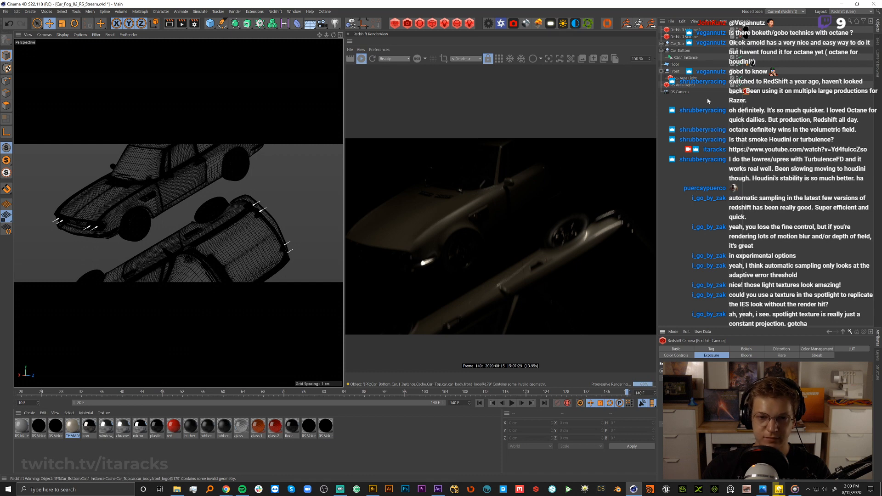
Close the Redshift RenderView and both open projects, Car_Fog_02_RS_Stream.c4d and Untitled 5, without saving changes.
{"action": "left_click_drag", "start_coordinate": [698, 184], "coordinate": [734, 152]}
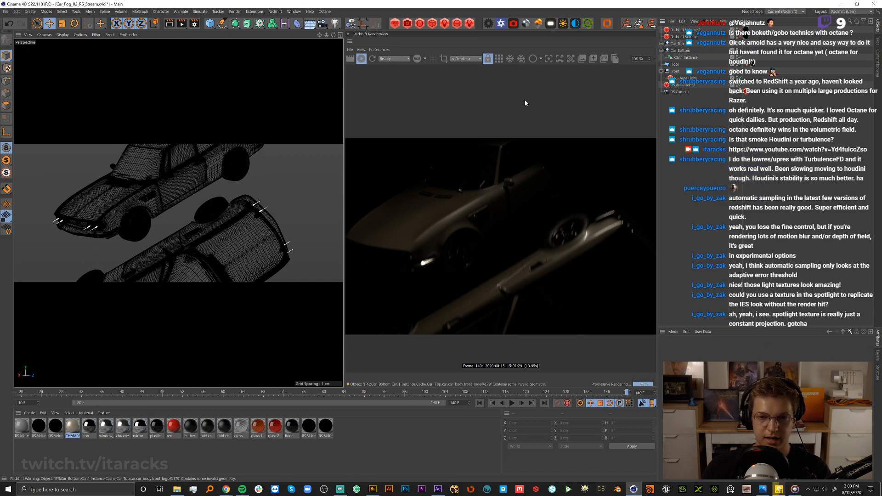
{"action": "left_click", "coordinate": [348, 34]}
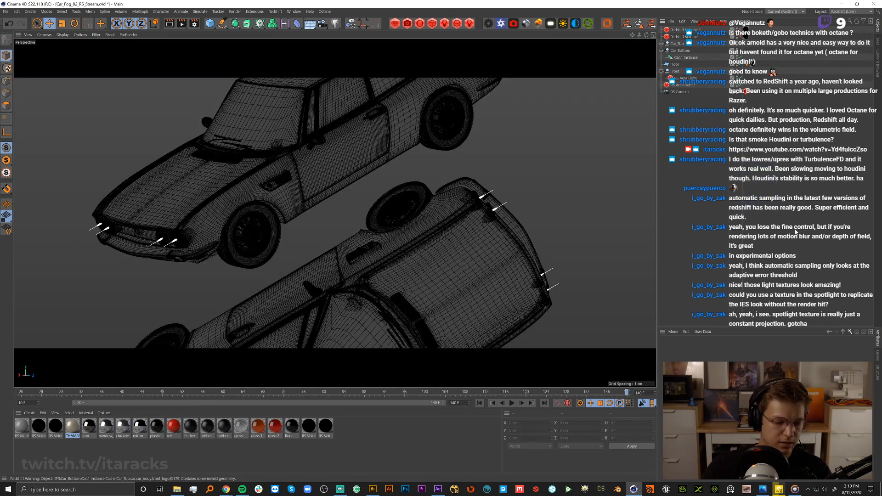
{"action": "key", "text": "ctrl+F4"}
{"action": "left_click", "coordinate": [445, 272]}
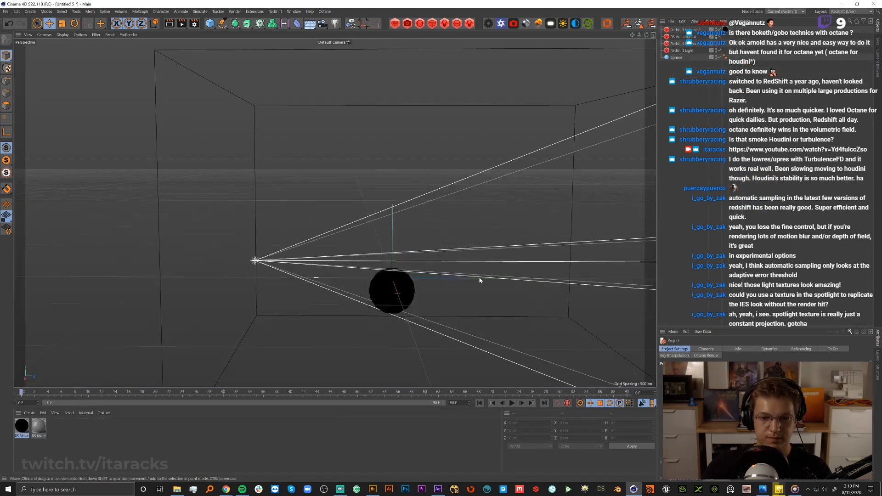
{"action": "key", "text": "ctrl+F4"}
{"action": "left_click", "coordinate": [448, 272]}
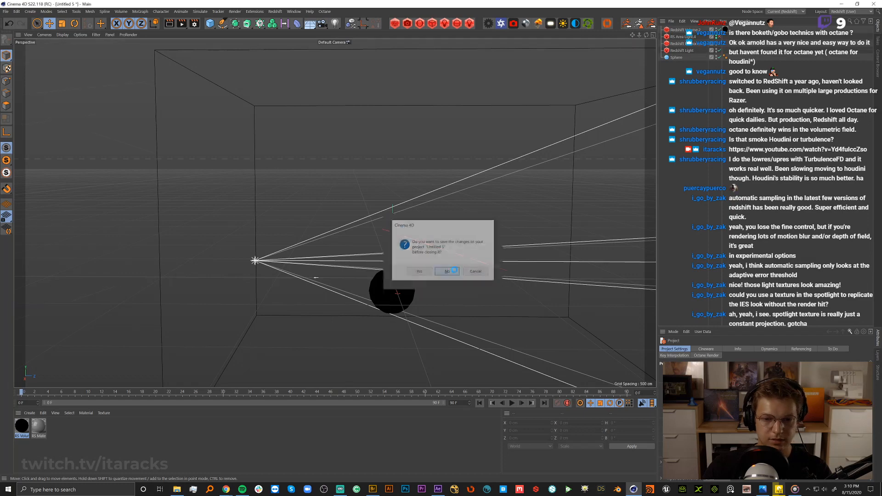
Switch to After Effects, enlarge the timeline area, and scrub through the Car_Fog_02_v02 upres composition to frame 42.
{"action": "left_click", "coordinate": [842, 4]}
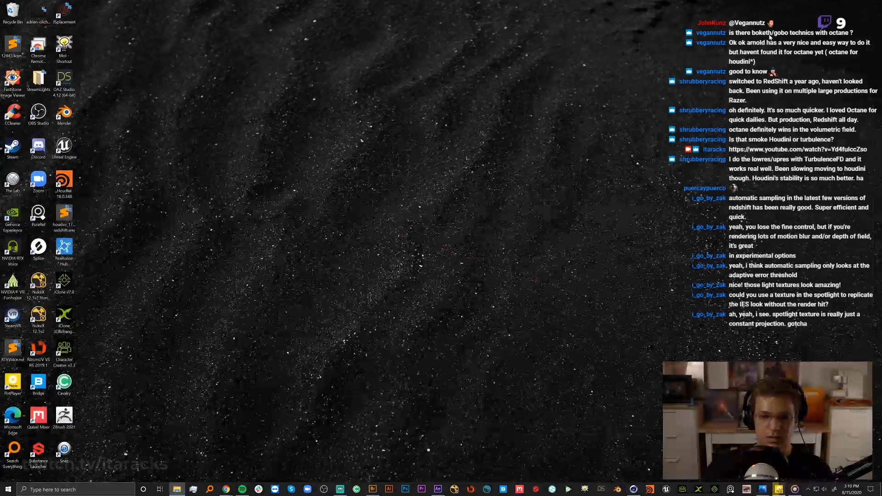
{"action": "left_click", "coordinate": [438, 489]}
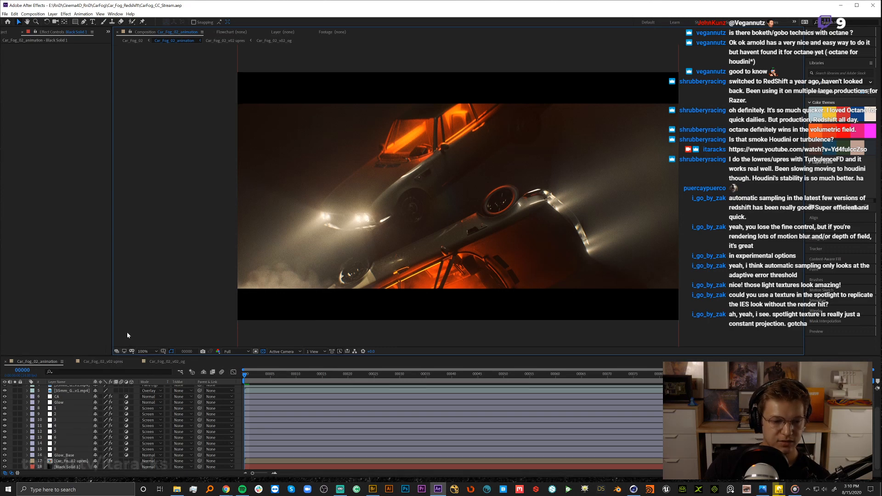
{"action": "left_click_drag", "start_coordinate": [128, 356], "coordinate": [130, 303]}
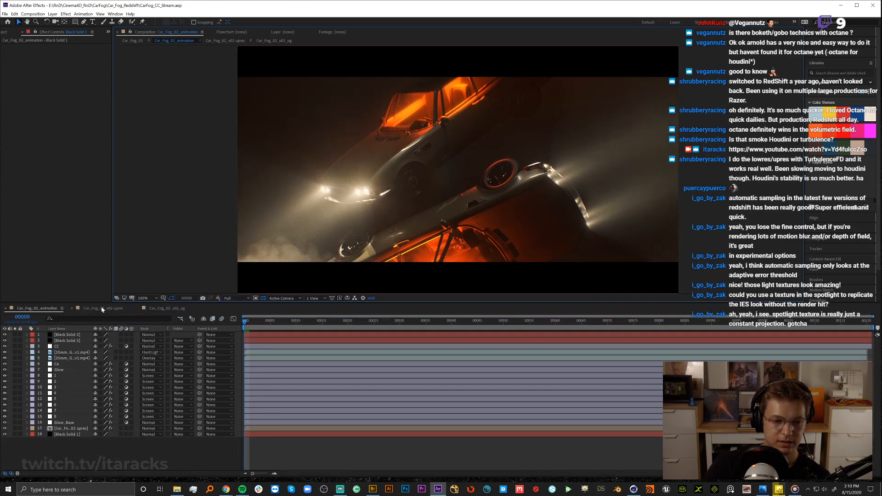
{"action": "left_click", "coordinate": [101, 308]}
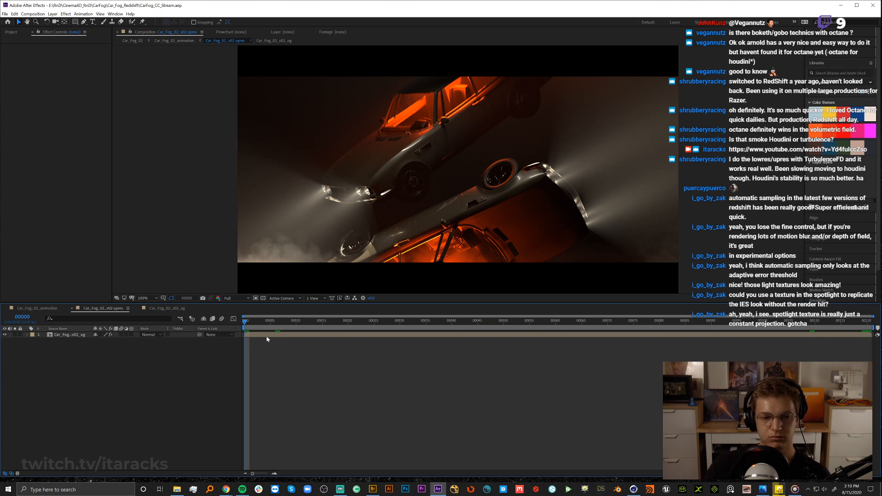
{"action": "left_click_drag", "start_coordinate": [270, 323], "coordinate": [836, 300]}
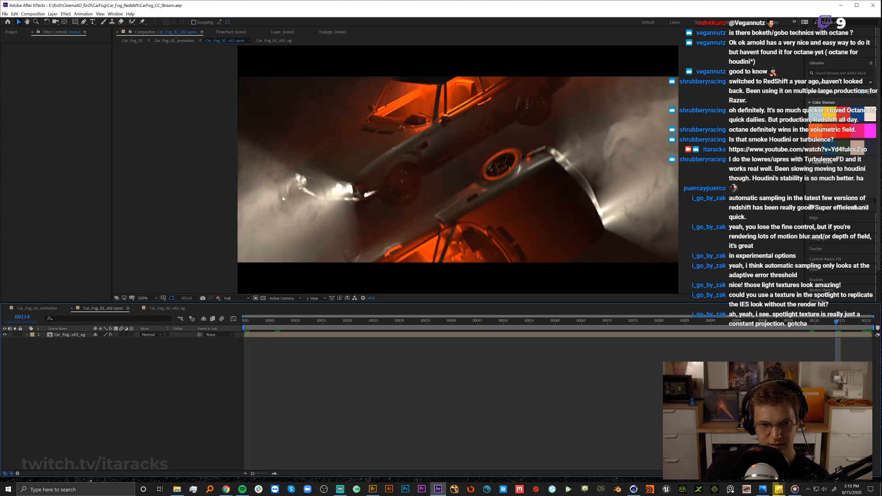
{"action": "left_click_drag", "start_coordinate": [831, 320], "coordinate": [464, 330]}
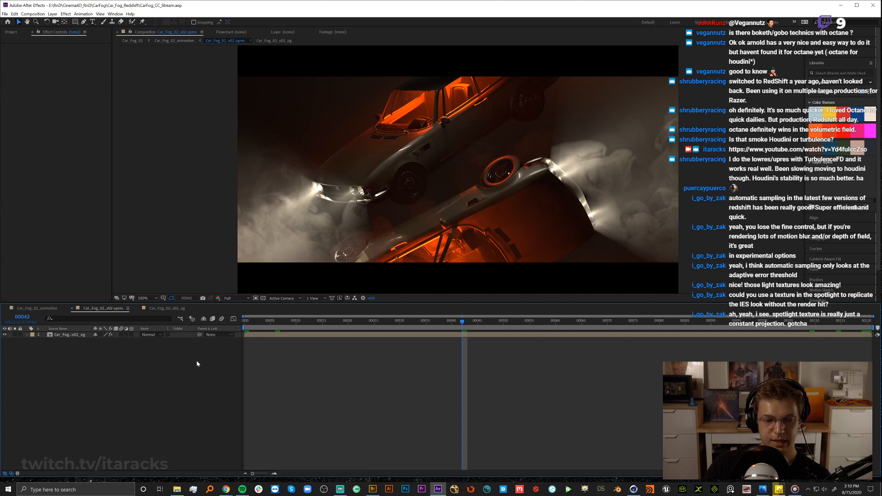
Open the nested Car_Fog_02_v02_og composition and check its composition settings without changing them.
{"action": "double_click", "coordinate": [75, 336]}
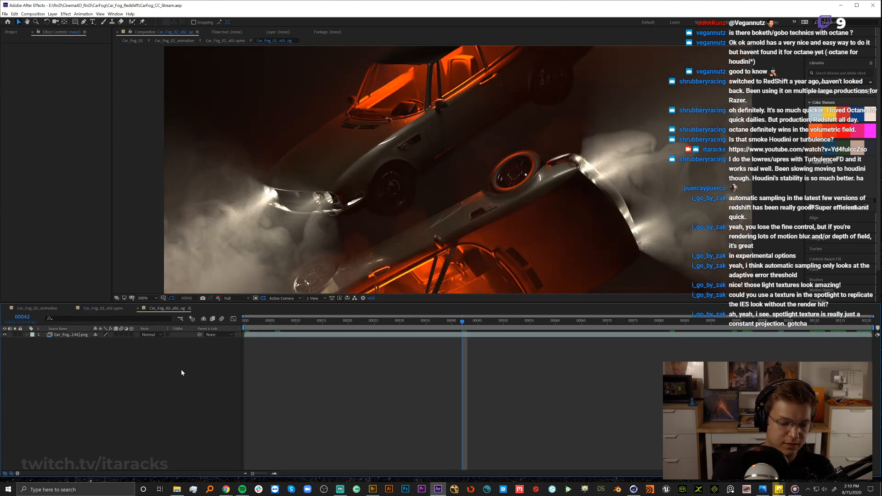
{"action": "key", "text": "ctrl+k"}
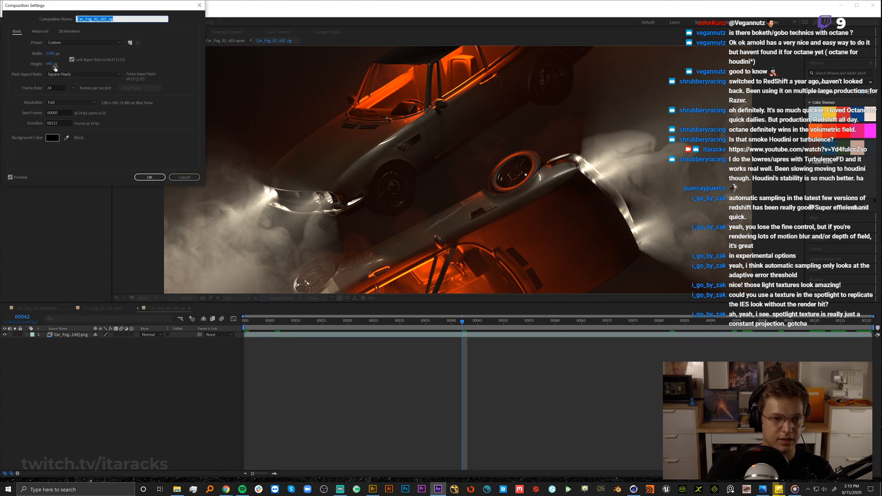
{"action": "left_click", "coordinate": [149, 178]}
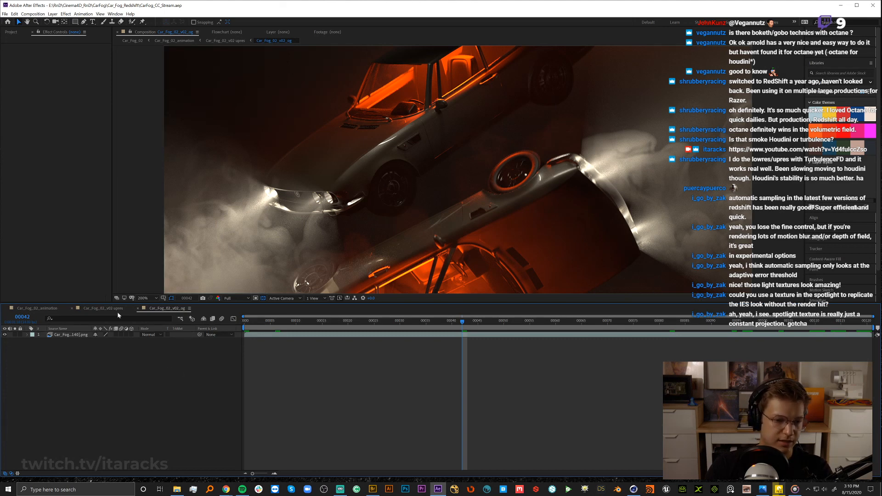
Return to the Car_Fog_02_v02 upres composition and inspect its Detail-preserving Upscale effect and the upscaled image up close.
{"action": "key", "text": "Tab"}
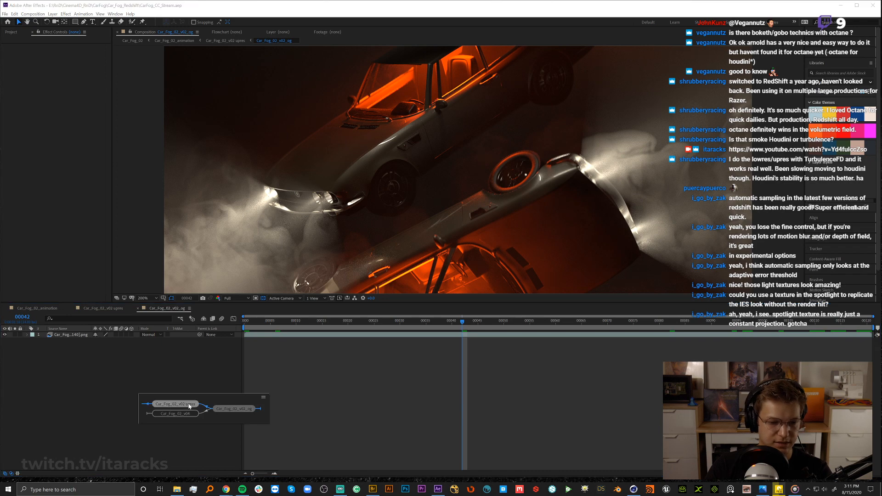
{"action": "left_click", "coordinate": [189, 405]}
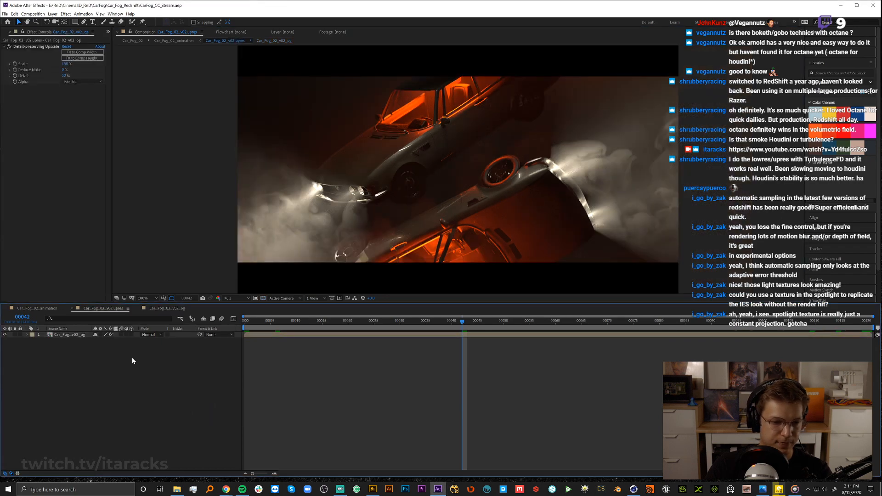
{"action": "left_click", "coordinate": [36, 46]}
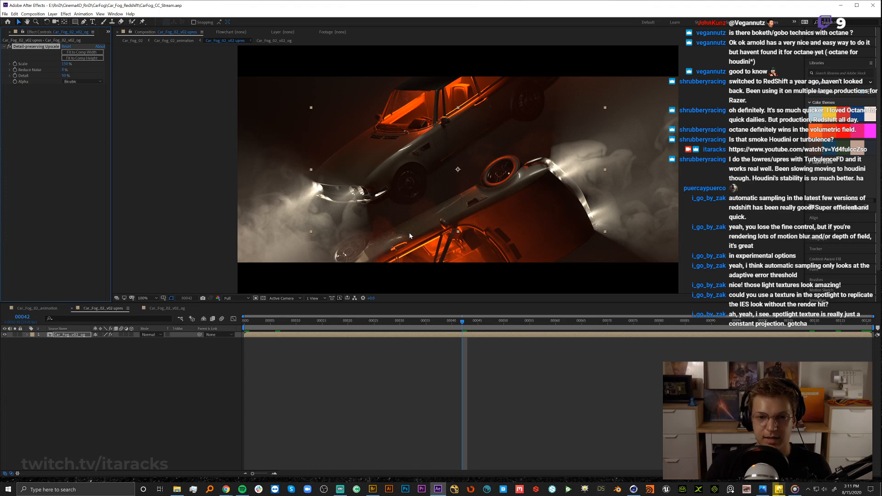
{"action": "key", "text": "period"}
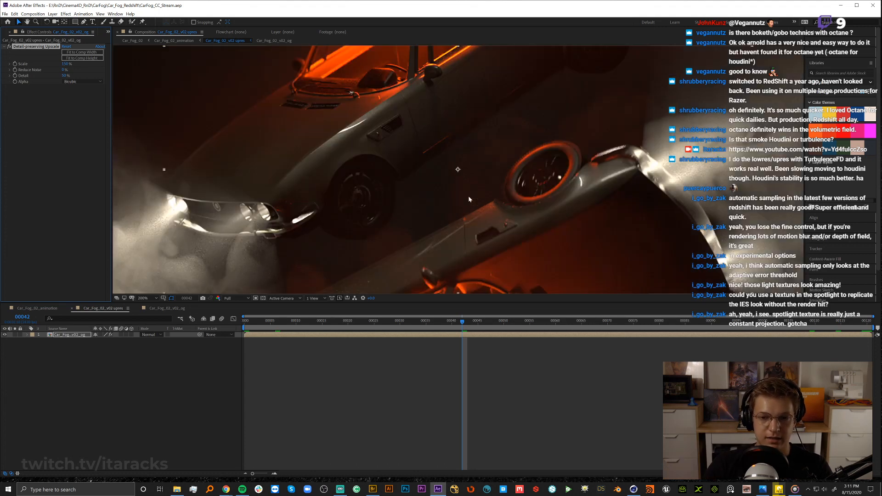
{"action": "key", "text": "comma"}
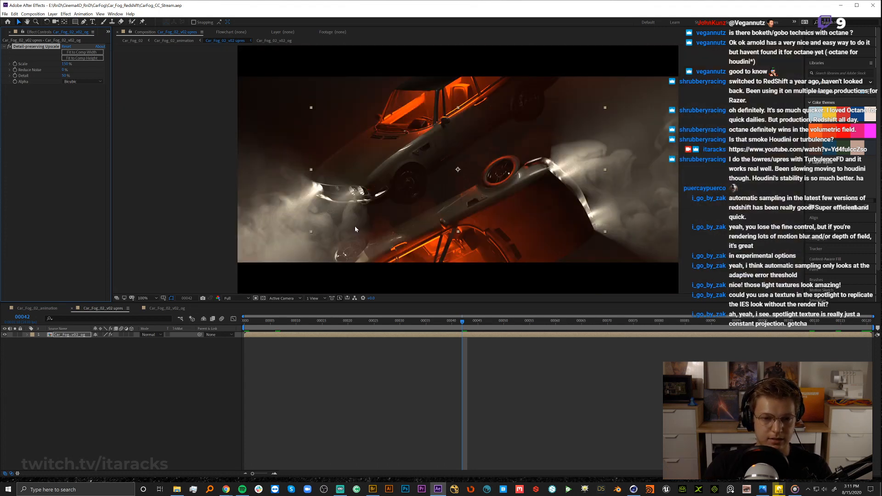
{"action": "left_click", "coordinate": [167, 391]}
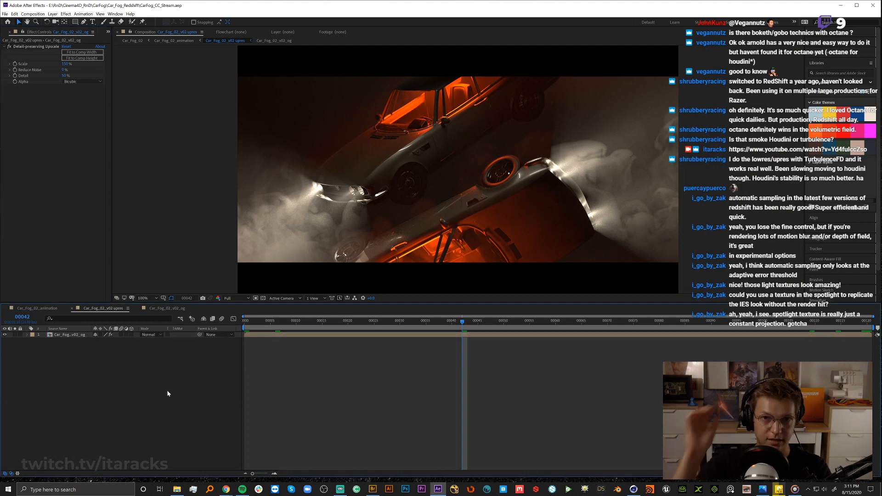
Show the safe-area guides over the upres frame, examine the original render area and smoke beyond it, and hide the guides.
{"action": "key", "text": "apostrophe"}
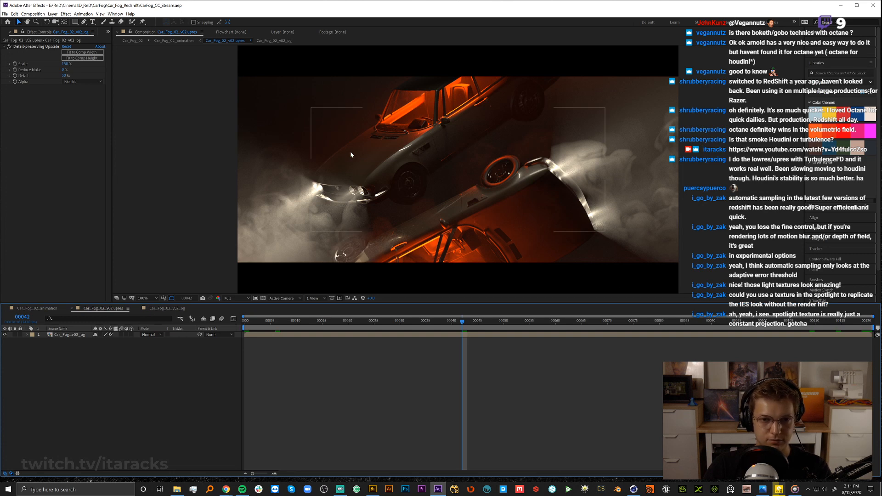
{"action": "scroll", "coordinate": [461, 178], "scroll_direction": "up", "scroll_amount": 2}
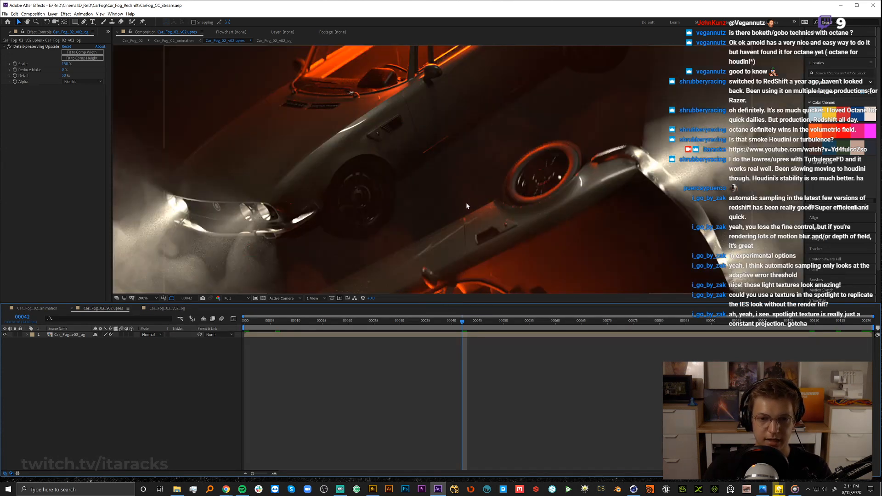
{"action": "scroll", "coordinate": [527, 225], "scroll_direction": "down", "scroll_amount": 1}
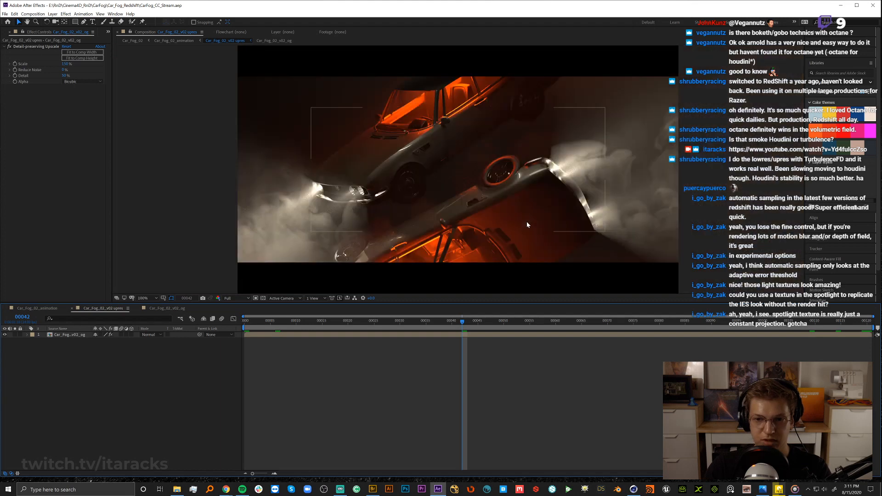
{"action": "scroll", "coordinate": [560, 198], "scroll_direction": "up", "scroll_amount": 1}
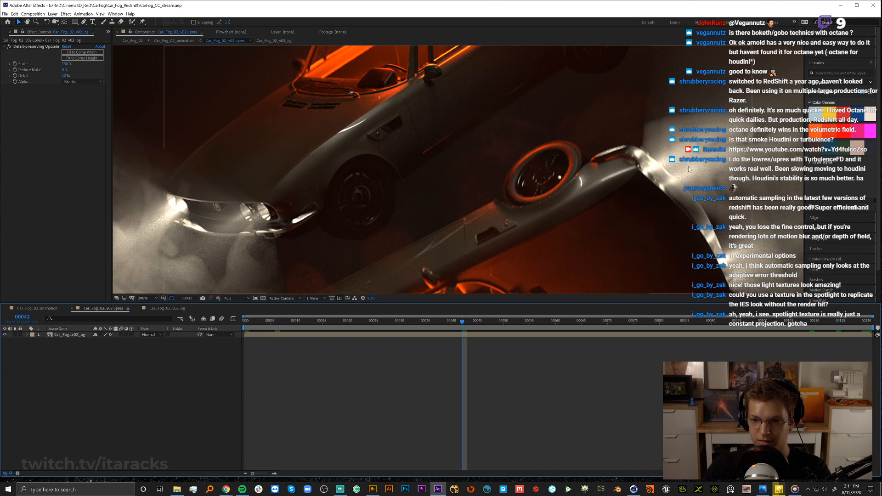
{"action": "left_click_drag", "start_coordinate": [680, 166], "coordinate": [405, 116]}
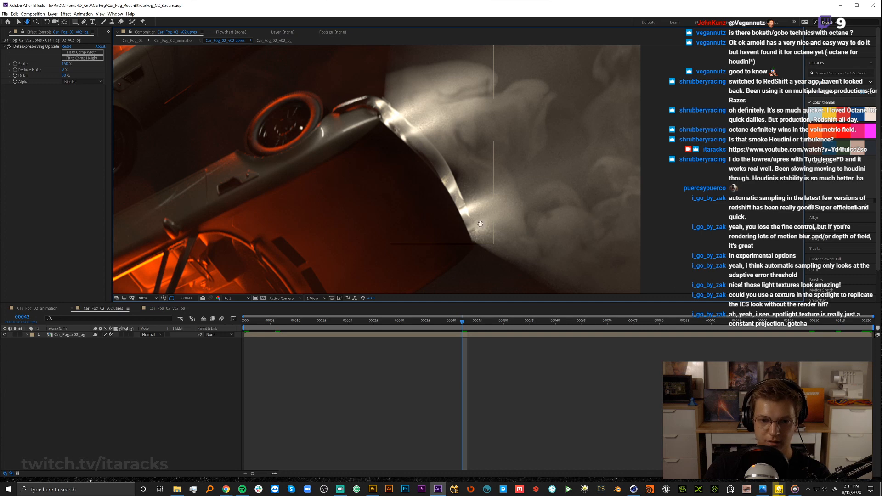
{"action": "left_click_drag", "start_coordinate": [255, 193], "coordinate": [507, 206]}
{"action": "left_click_drag", "start_coordinate": [392, 222], "coordinate": [420, 245]}
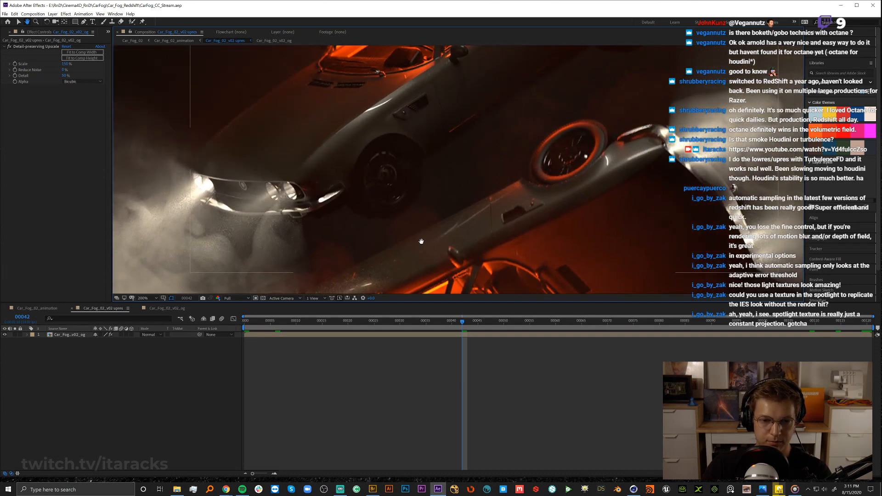
{"action": "key", "text": "slash"}
{"action": "left_click_drag", "start_coordinate": [468, 165], "coordinate": [453, 174]}
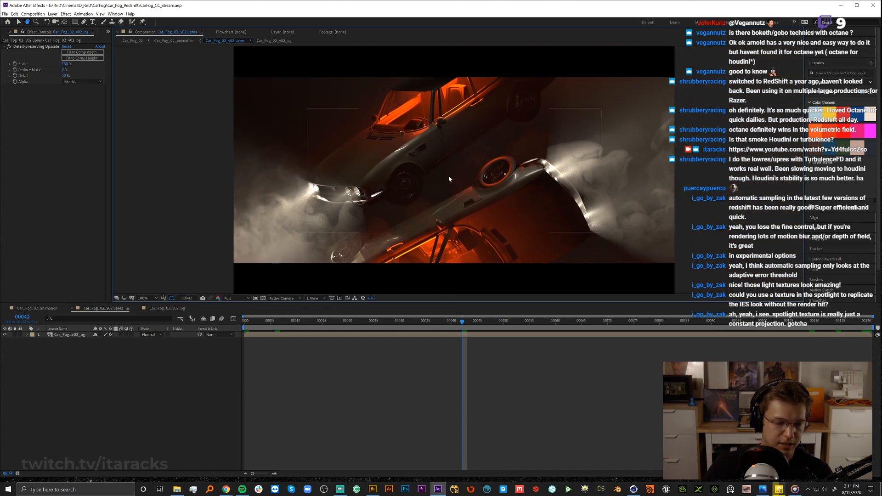
{"action": "left_click", "coordinate": [168, 394]}
{"action": "key", "text": "apostrophe"}
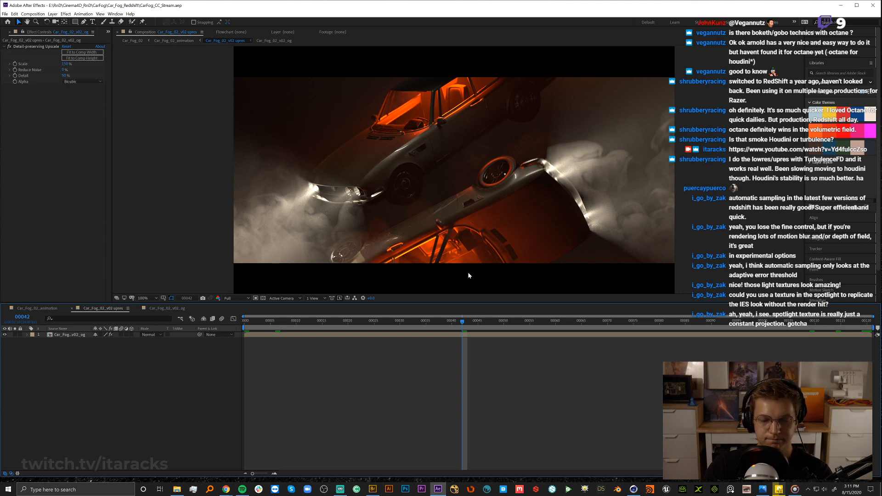
Scrub and preview the smoke animation in the upres composition, ending at frame 44.
{"action": "mouse_move", "coordinate": [445, 321]}
{"action": "left_mouse_down"}
{"action": "mouse_move", "coordinate": [333, 322]}
{"action": "mouse_move", "coordinate": [432, 319]}
{"action": "mouse_move", "coordinate": [421, 321]}
{"action": "left_mouse_up"}
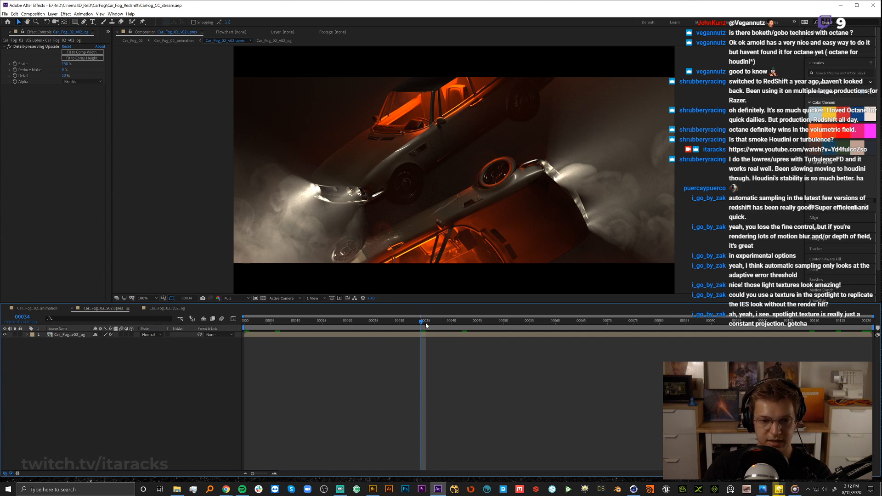
{"action": "left_click", "coordinate": [447, 321]}
{"action": "left_click_drag", "start_coordinate": [449, 323], "coordinate": [348, 320]}
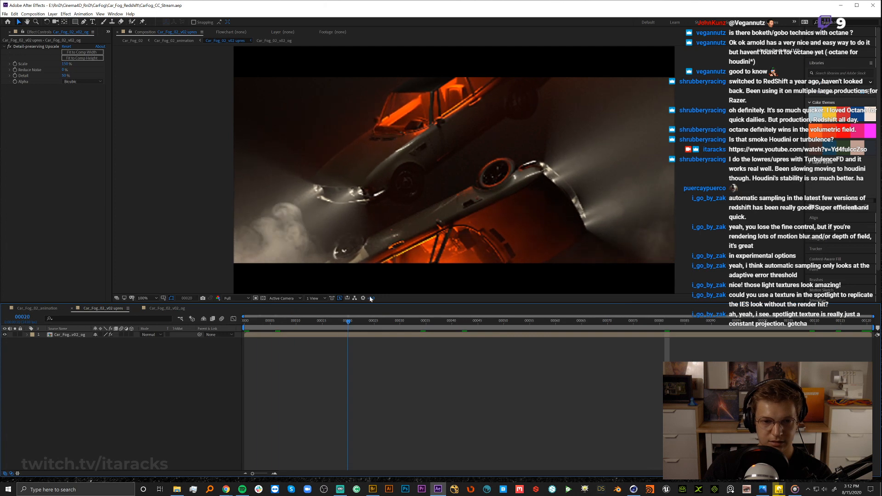
{"action": "key", "text": "space"}
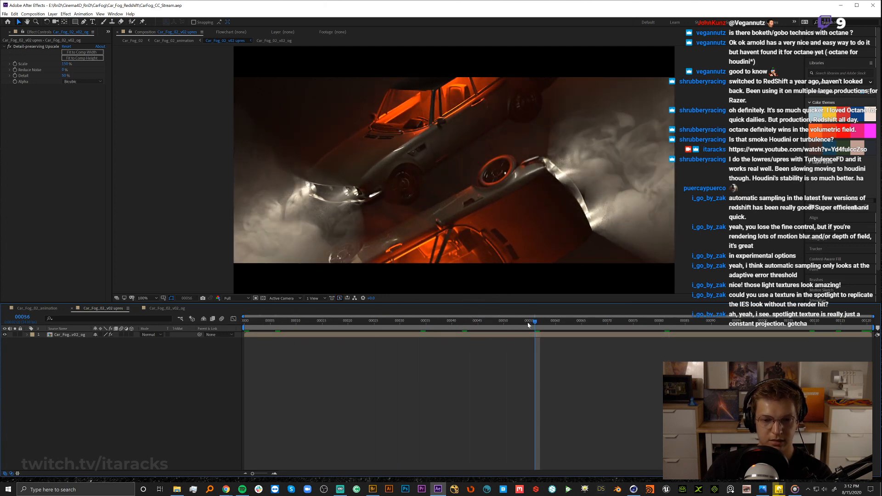
{"action": "left_click_drag", "start_coordinate": [529, 321], "coordinate": [436, 321]}
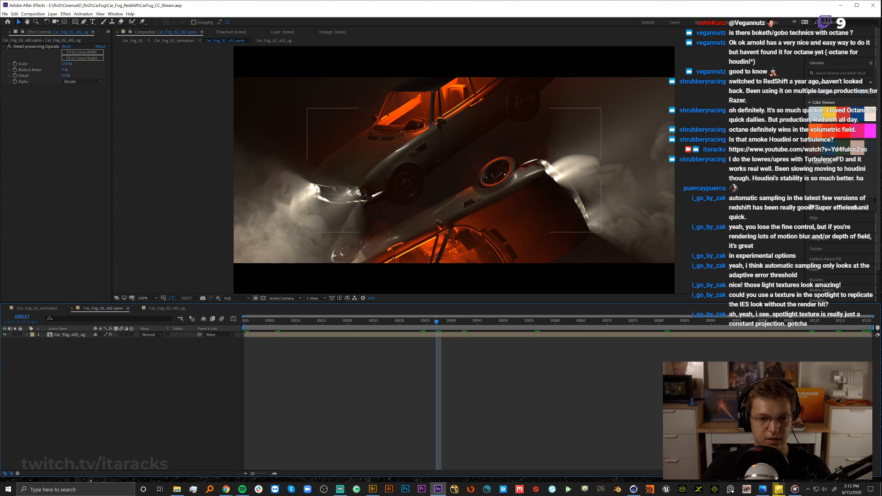
{"action": "key", "text": "space"}
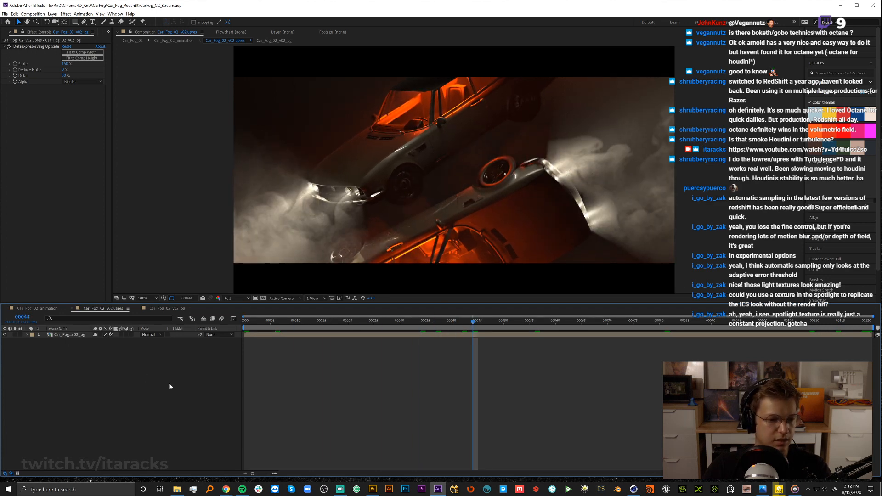
Open the Car_Fog_02_animation composition and solo the Black Solid 1, upres precomp and both Black Solid 3 layers.
{"action": "key", "text": "Tab"}
{"action": "left_click", "coordinate": [143, 389]}
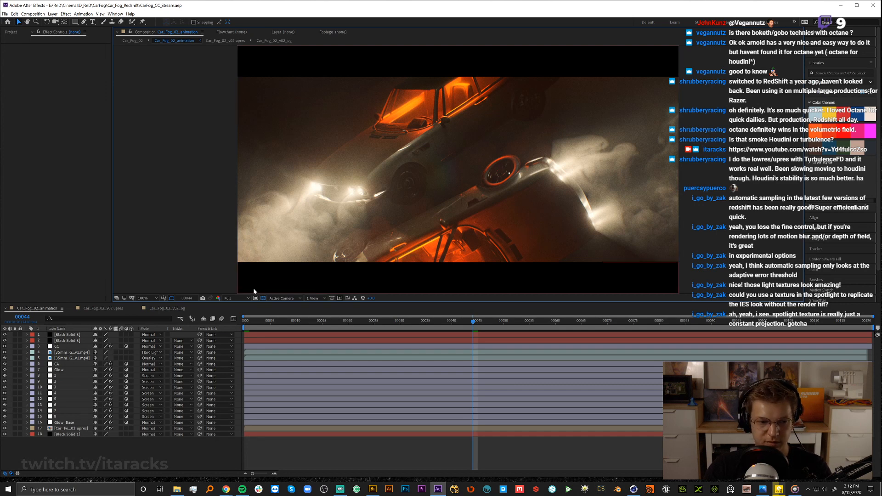
{"action": "left_click", "coordinate": [15, 433]}
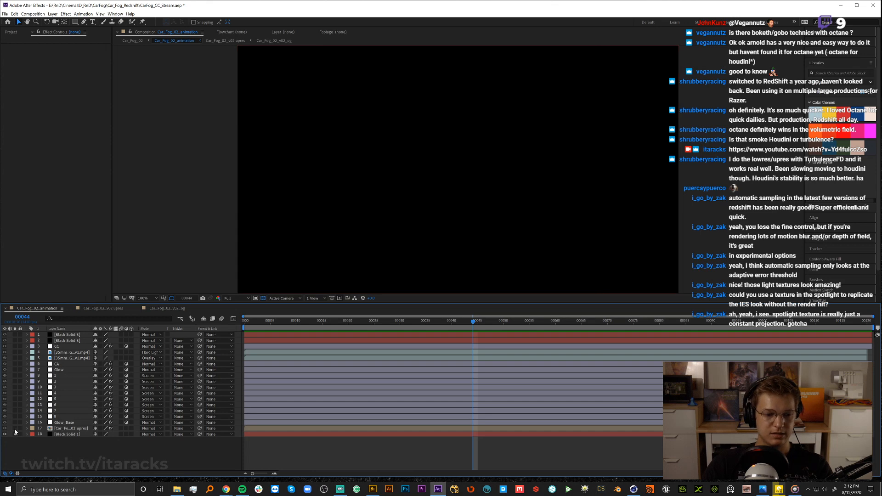
{"action": "left_click", "coordinate": [16, 429]}
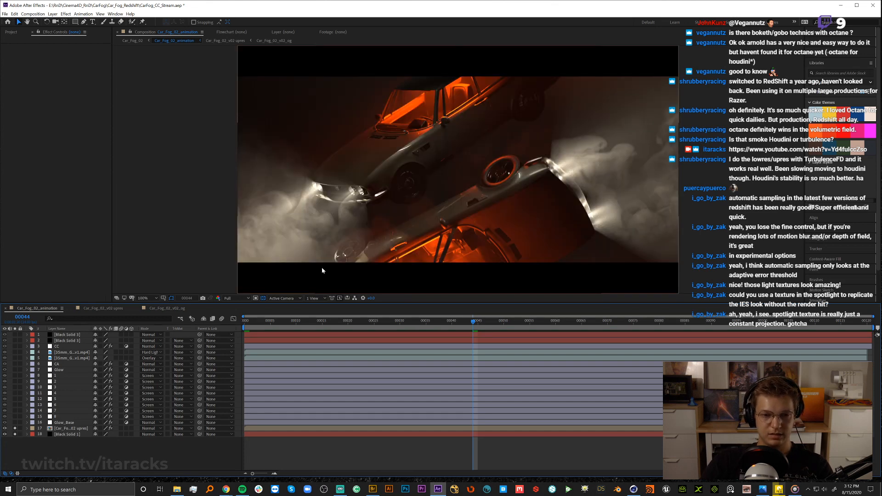
{"action": "left_click", "coordinate": [15, 335]}
{"action": "left_click", "coordinate": [15, 341]}
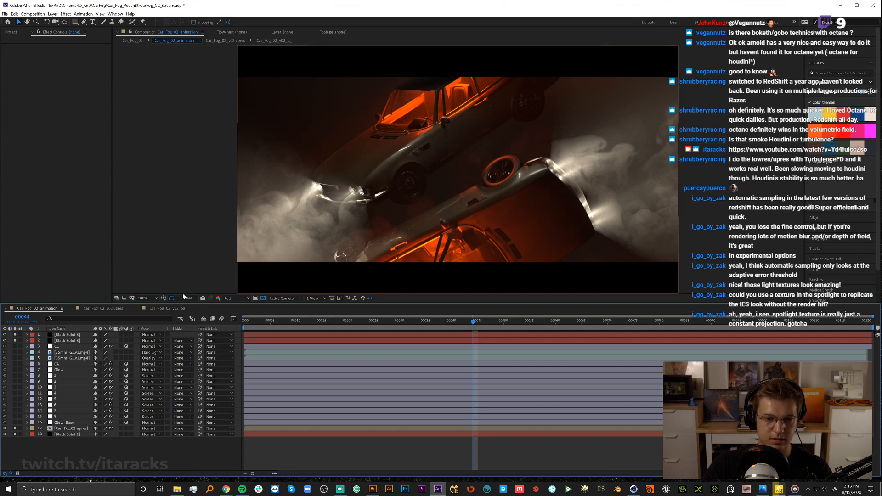
Solo the Glow_Base layer as well, compare the frame with and without it, and show its S_Glow settings.
{"action": "left_click", "coordinate": [15, 422]}
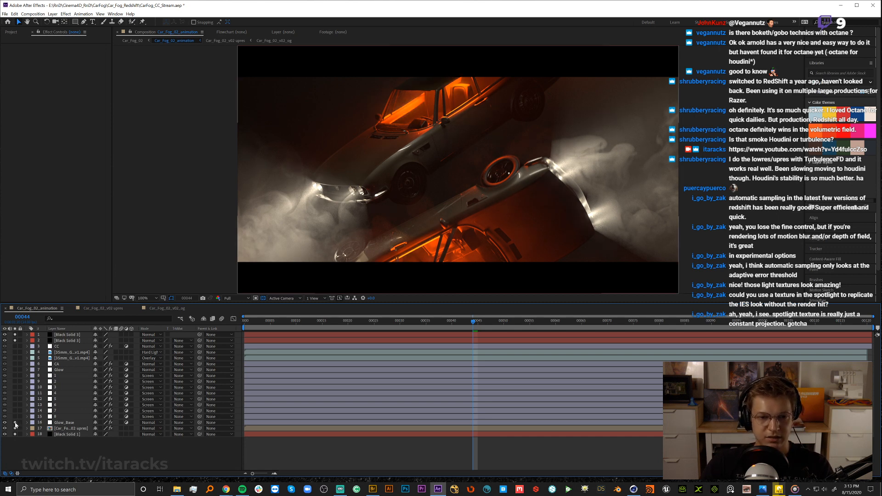
{"action": "left_click", "coordinate": [15, 423]}
{"action": "left_click", "coordinate": [15, 422]}
{"action": "left_click", "coordinate": [65, 423]}
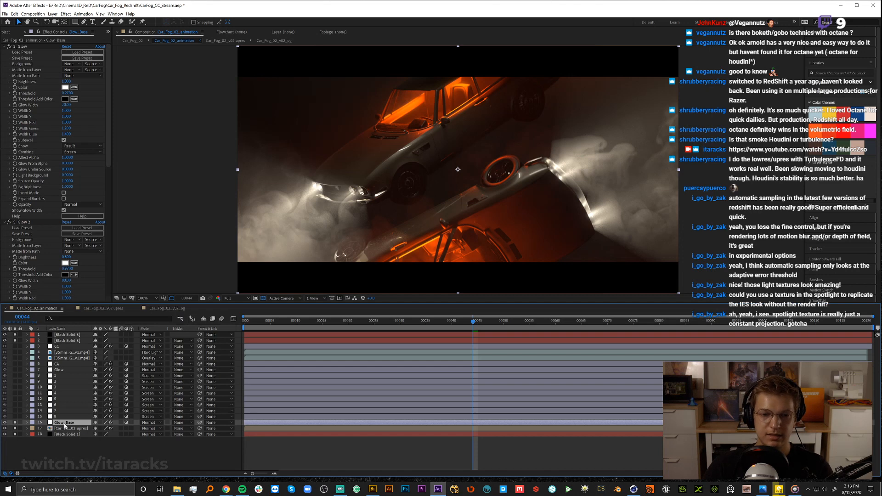
{"action": "left_click", "coordinate": [15, 423]}
{"action": "left_click", "coordinate": [15, 423]}
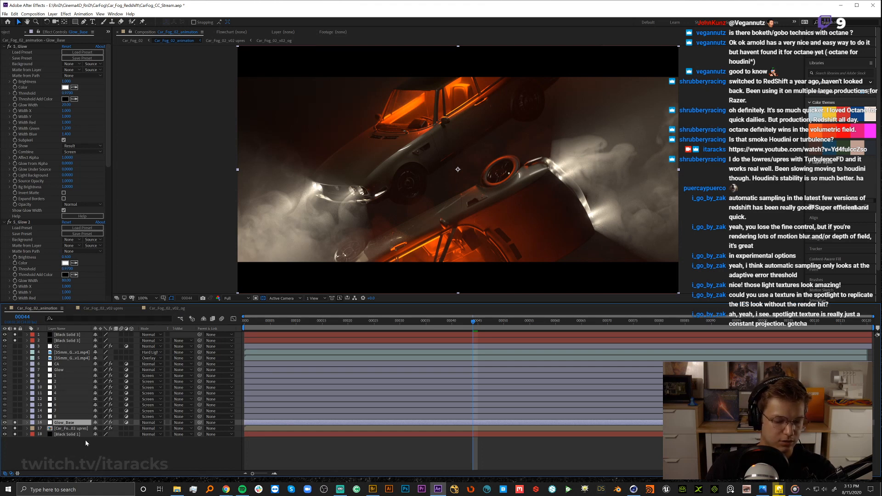
Add an adjustment layer directly above Glow_Base and apply the Deep Glow effect to it.
{"action": "key", "text": "ctrl+alt+y"}
{"action": "key", "text": "ctrl+space"}
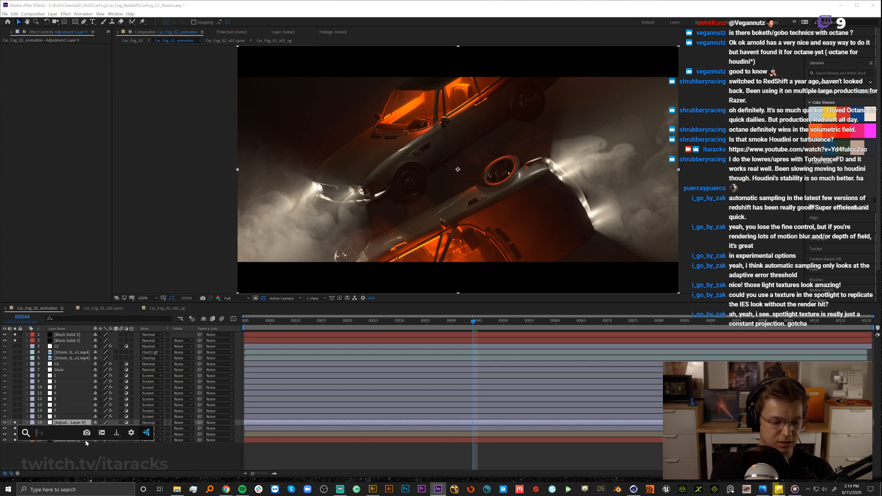
{"action": "type", "text": "deep"}
{"action": "key", "text": "Return"}
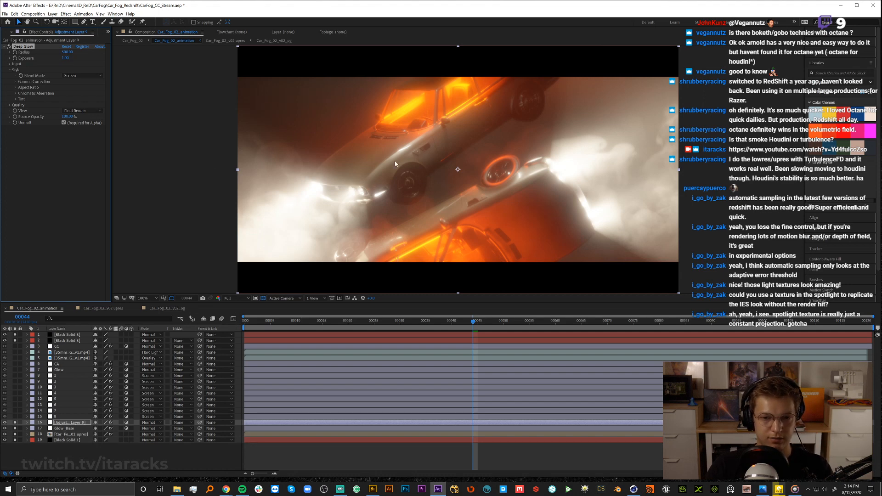
Set Deep Glow's Exposure to 0.25 and its input Threshold and Threshold Smooth to 50%.
{"action": "left_click", "coordinate": [67, 57]}
{"action": "type", "text": "0.25"}
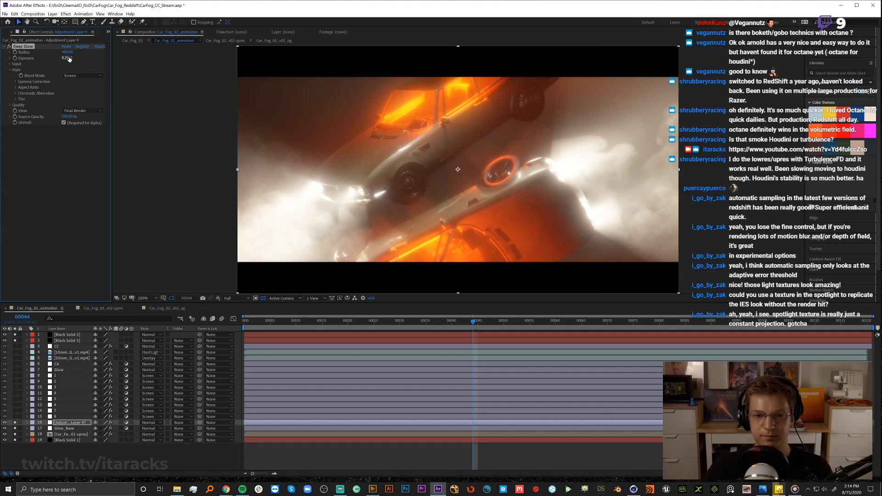
{"action": "key", "text": "Return"}
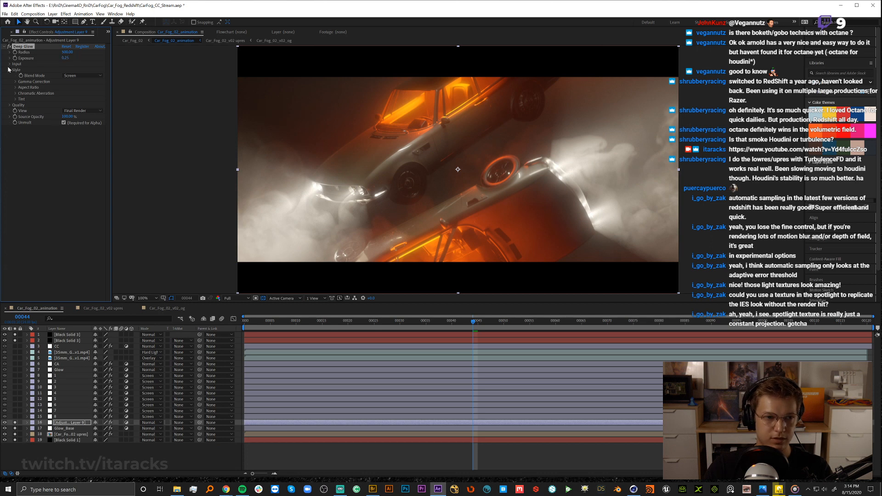
{"action": "left_click", "coordinate": [9, 64]}
{"action": "left_click", "coordinate": [65, 69]}
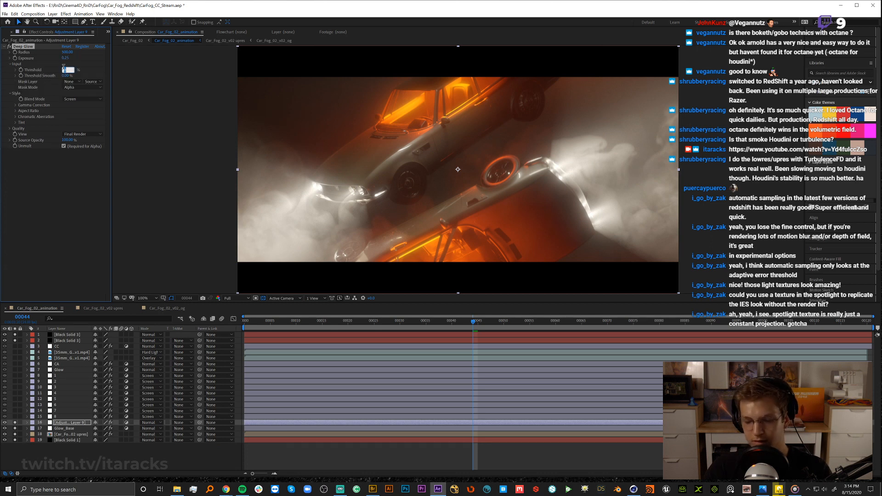
{"action": "type", "text": "50"}
{"action": "key", "text": "Return"}
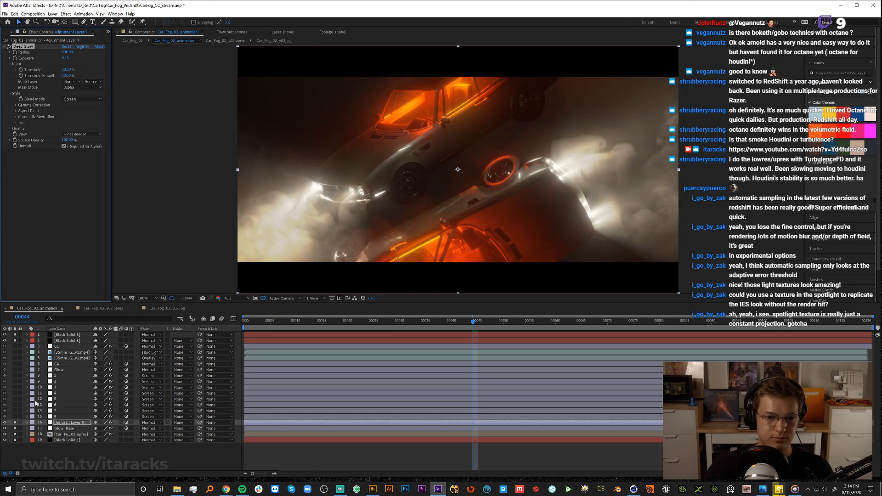
Unsolo the Glow_Base layer and set Deep Glow's Exposure to 0.12.
{"action": "left_click", "coordinate": [15, 429]}
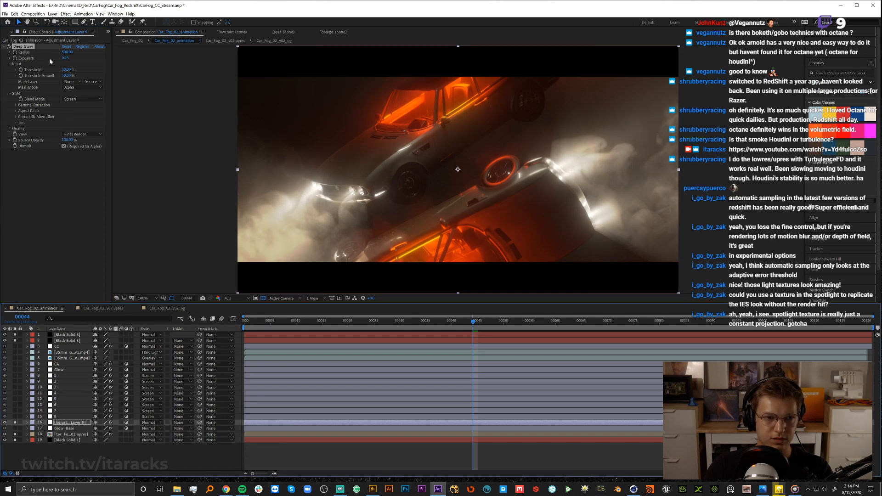
{"action": "left_click", "coordinate": [67, 58]}
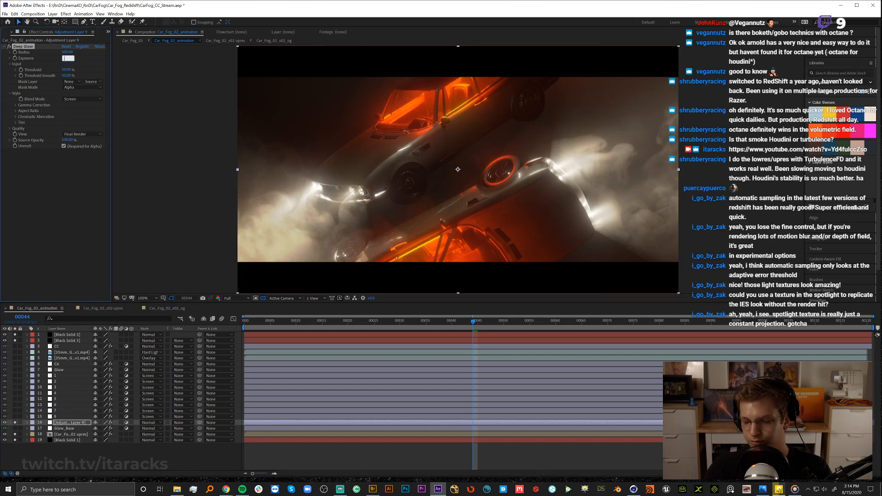
{"action": "type", "text": ".12"}
{"action": "key", "text": "Return"}
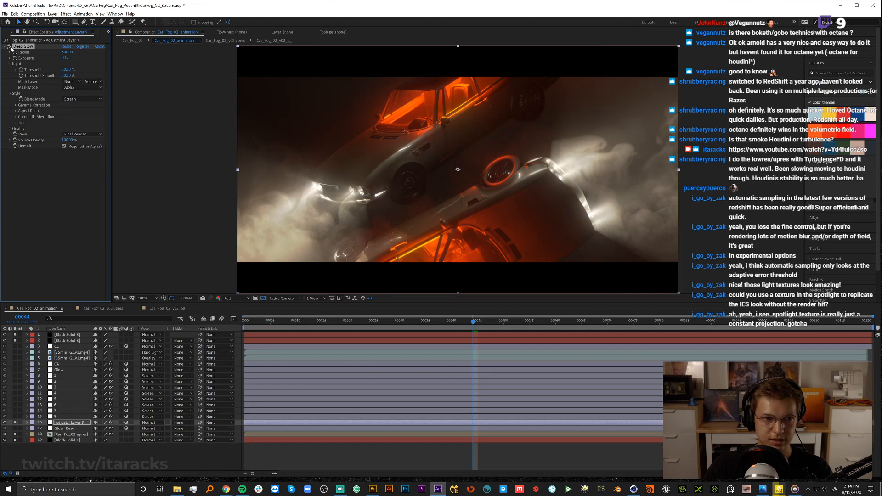
Compare the frame with and without Deep Glow by repeatedly switching the effect on and off on the adjustment layer.
{"action": "left_click", "coordinate": [10, 47]}
{"action": "left_click", "coordinate": [10, 47]}
{"action": "left_click", "coordinate": [11, 46]}
{"action": "left_click", "coordinate": [10, 47]}
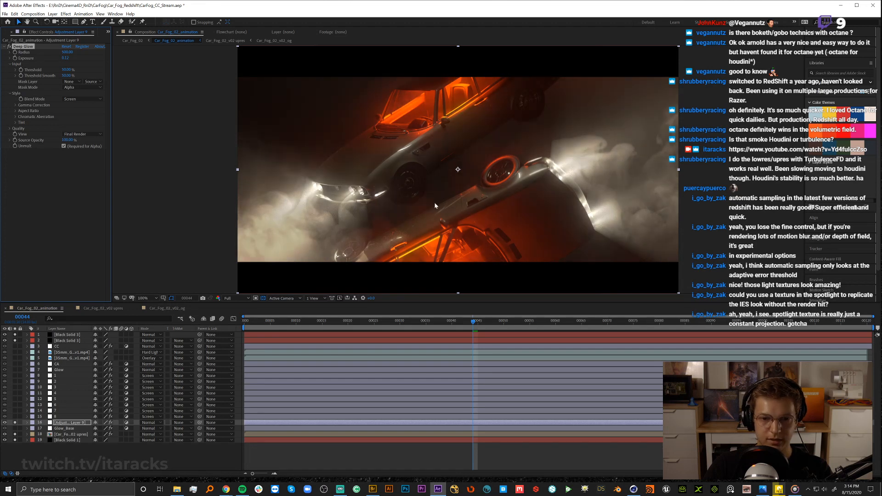
{"action": "left_click", "coordinate": [10, 46]}
{"action": "left_click", "coordinate": [10, 47]}
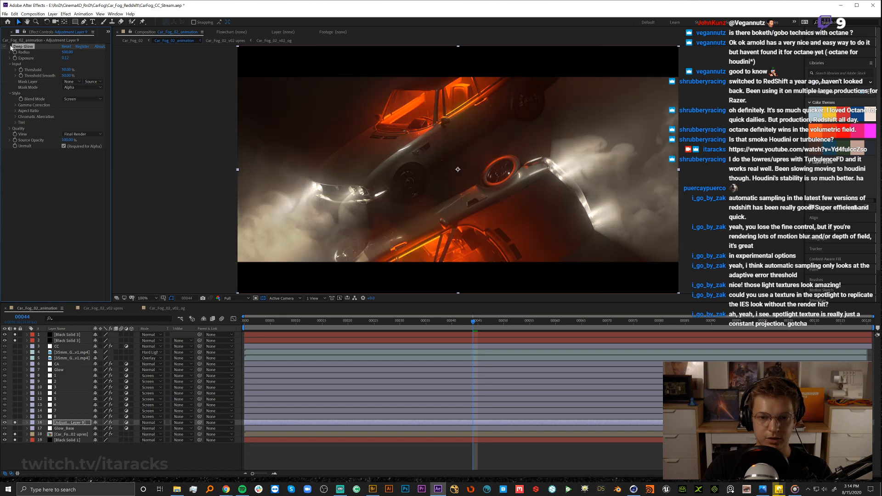
{"action": "left_click", "coordinate": [10, 47]}
{"action": "left_click", "coordinate": [10, 47]}
{"action": "left_click", "coordinate": [10, 46]}
{"action": "left_click", "coordinate": [10, 47]}
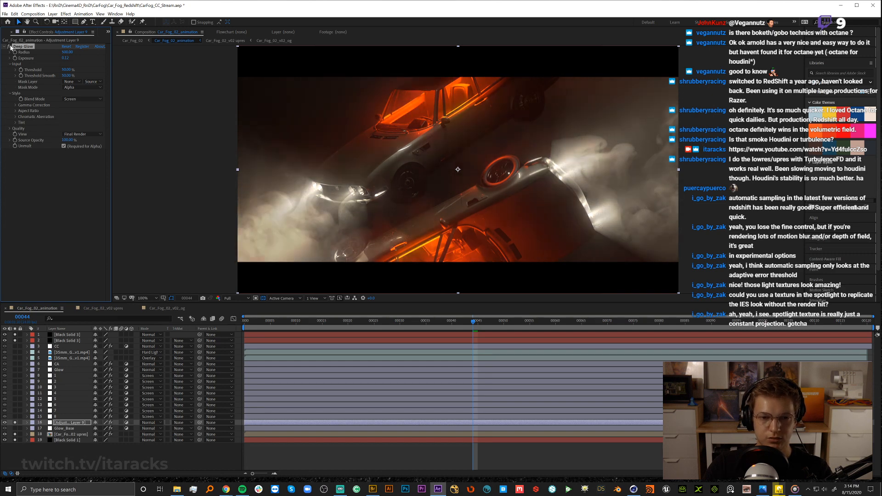
{"action": "left_click", "coordinate": [10, 47]}
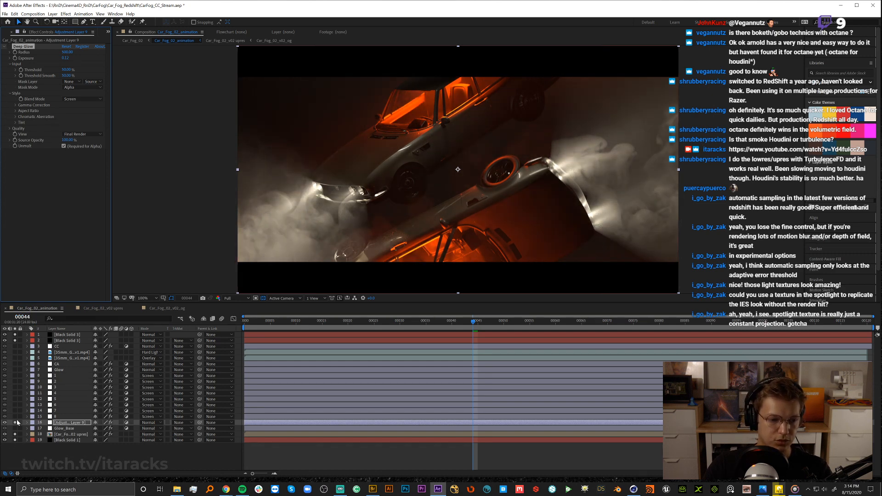
Unsolo the Deep Glow adjustment layer, solo Glow_Base instead, and review the settings of its stacked S_Glow effects.
{"action": "left_click", "coordinate": [15, 423]}
{"action": "left_click", "coordinate": [15, 428]}
{"action": "left_click", "coordinate": [64, 429]}
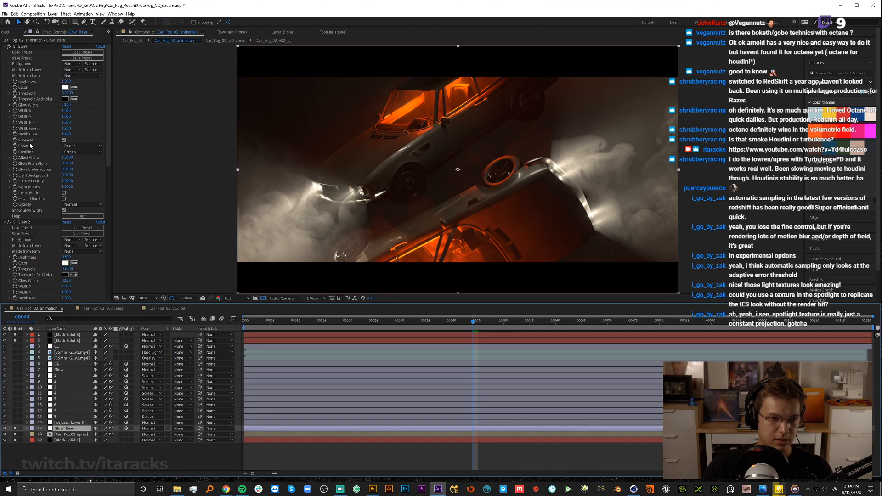
{"action": "scroll", "coordinate": [38, 132], "scroll_direction": "down", "scroll_amount": 5}
{"action": "scroll", "coordinate": [22, 166], "scroll_direction": "down", "scroll_amount": 3}
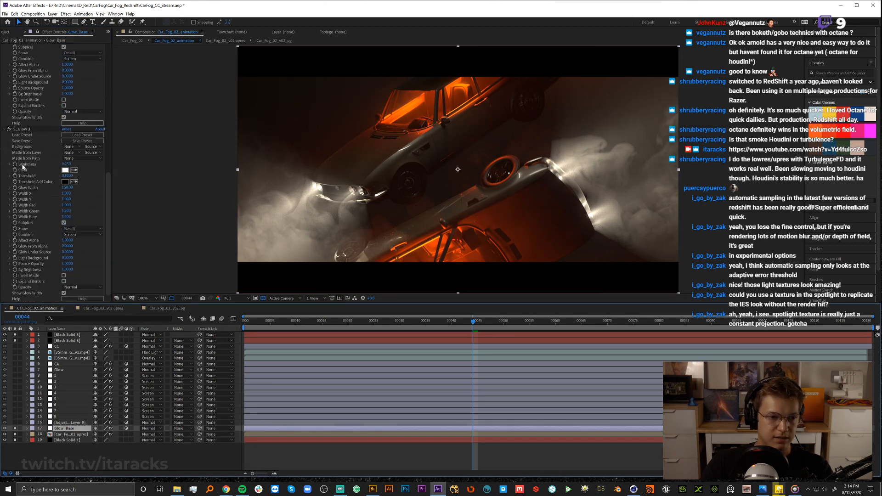
{"action": "scroll", "coordinate": [23, 167], "scroll_direction": "up", "scroll_amount": 10}
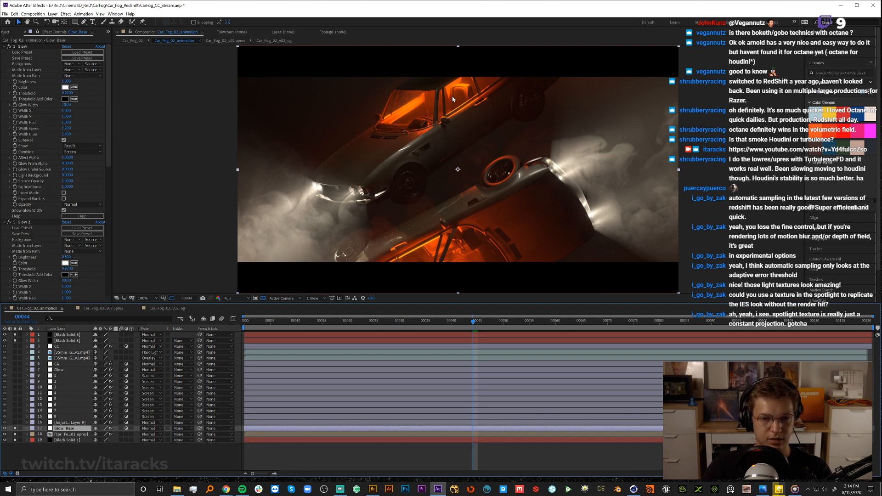
Collapse Glow_Base's three S_Glow effects and compare the frame with and without the first one.
{"action": "left_click", "coordinate": [5, 47]}
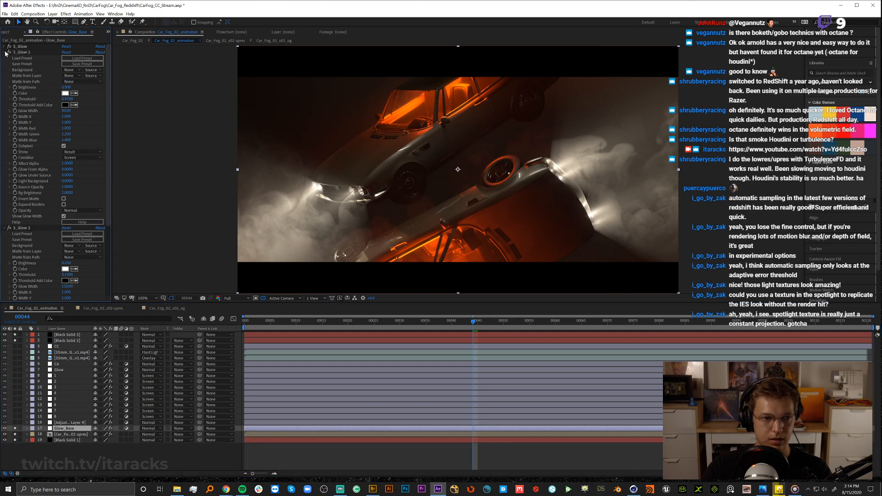
{"action": "left_click", "coordinate": [4, 53]}
{"action": "left_click", "coordinate": [4, 59]}
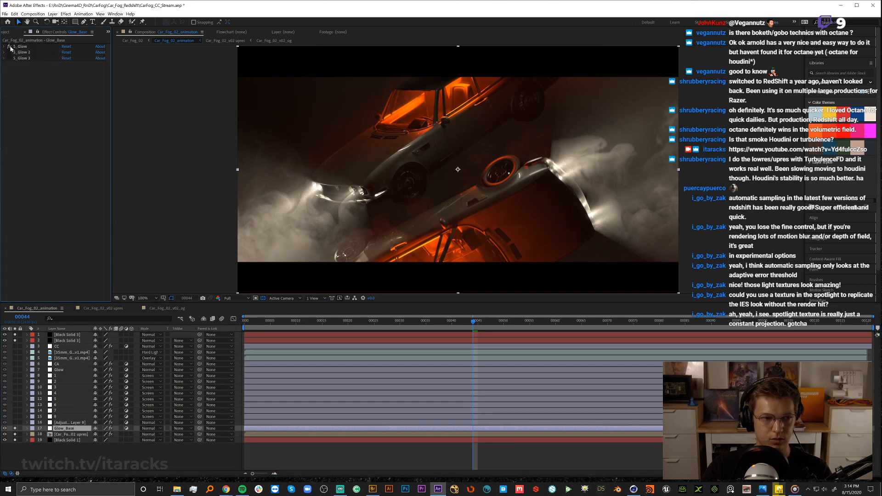
{"action": "left_click", "coordinate": [10, 47]}
{"action": "left_click", "coordinate": [10, 47]}
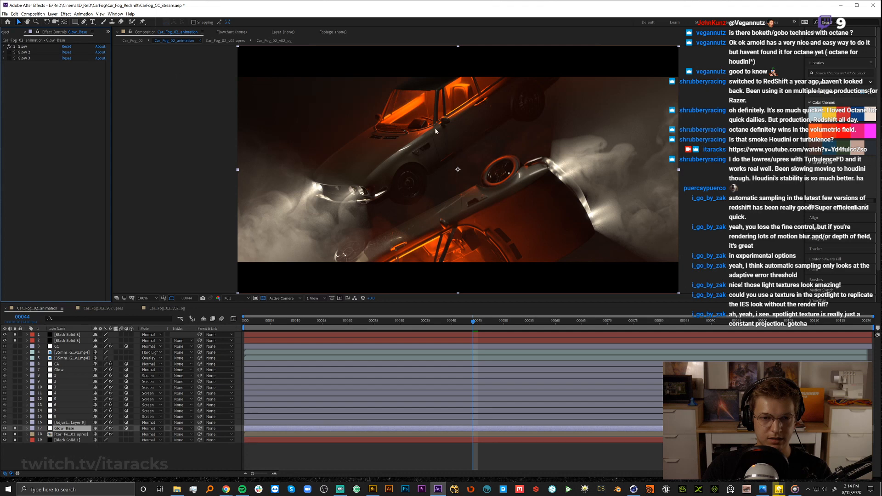
{"action": "left_click", "coordinate": [9, 47]}
{"action": "left_click", "coordinate": [9, 47]}
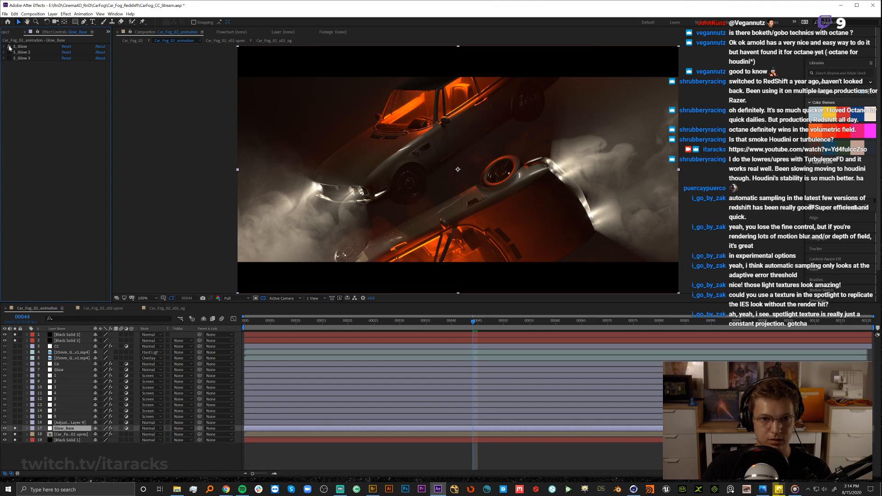
{"action": "left_click", "coordinate": [9, 47]}
{"action": "left_click", "coordinate": [9, 47]}
Enable S_Glow 2 and S_Glow 3 one after another to show the glow building up, and check the first S_Glow's settings.
{"action": "left_click", "coordinate": [9, 52]}
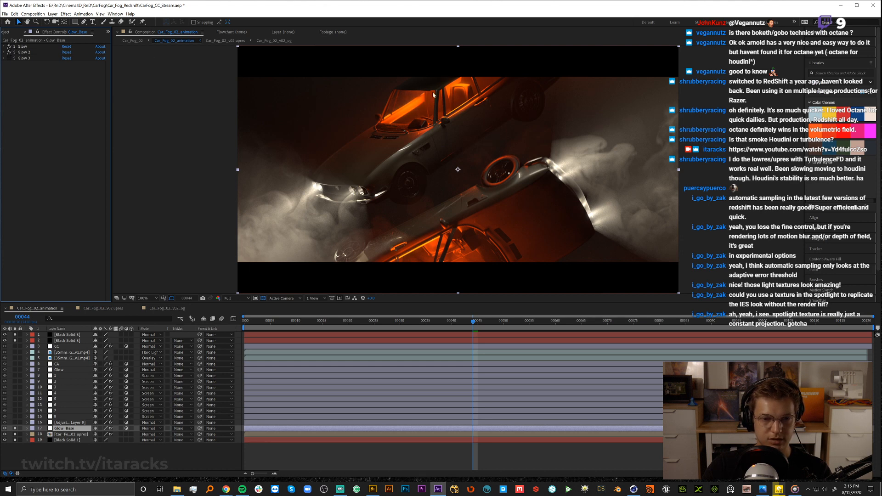
{"action": "left_click", "coordinate": [10, 59]}
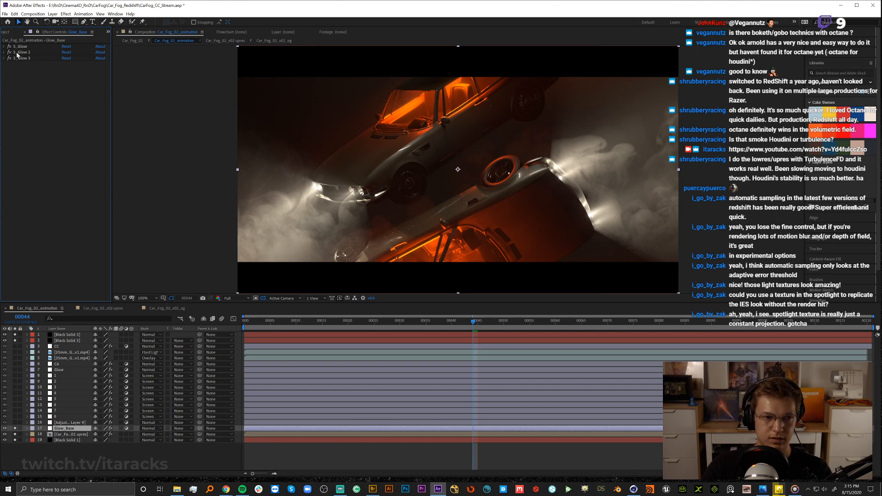
{"action": "left_click", "coordinate": [3, 47]}
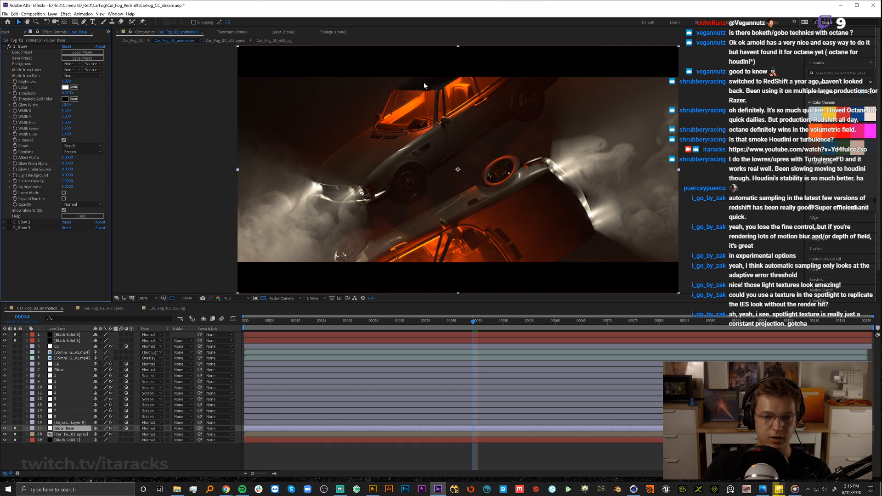
{"action": "left_click", "coordinate": [4, 47]}
{"action": "left_click", "coordinate": [22, 53]}
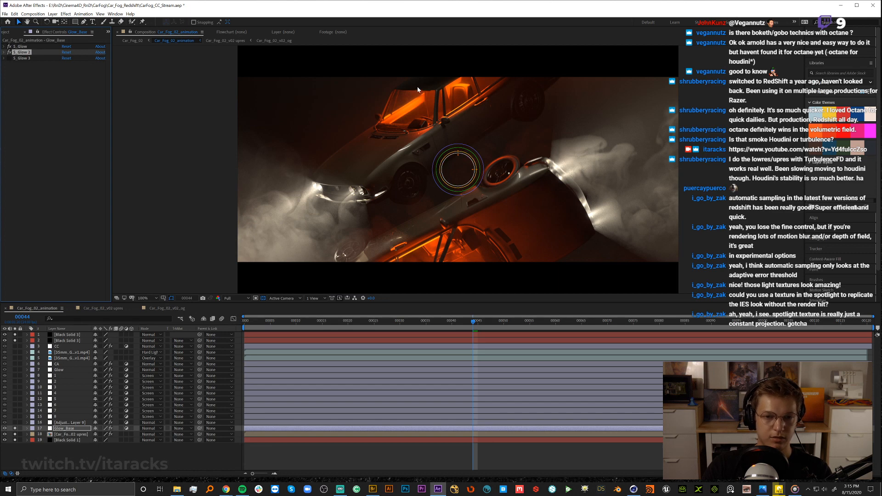
{"action": "left_click", "coordinate": [9, 59]}
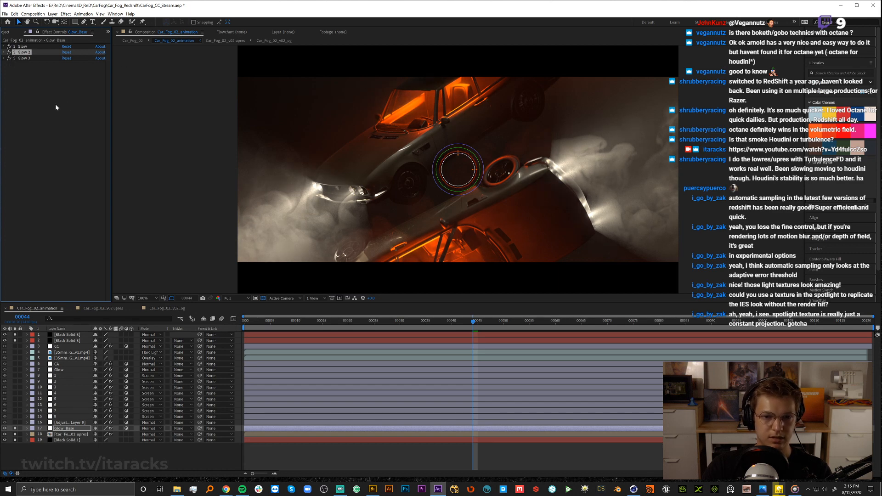
{"action": "left_click", "coordinate": [146, 451]}
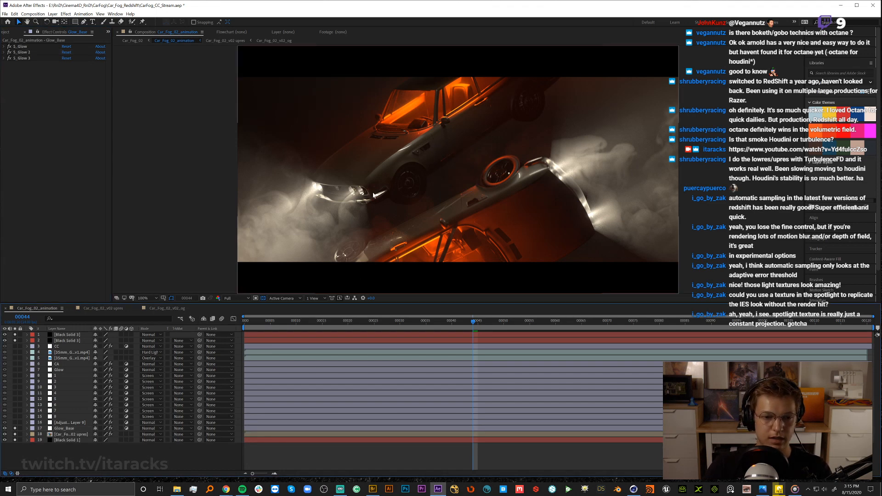
Solo the Deep Glow adjustment layer in place of Glow_Base and compare the frame with Deep Glow on and off.
{"action": "left_click", "coordinate": [15, 423]}
{"action": "left_click", "coordinate": [66, 423]}
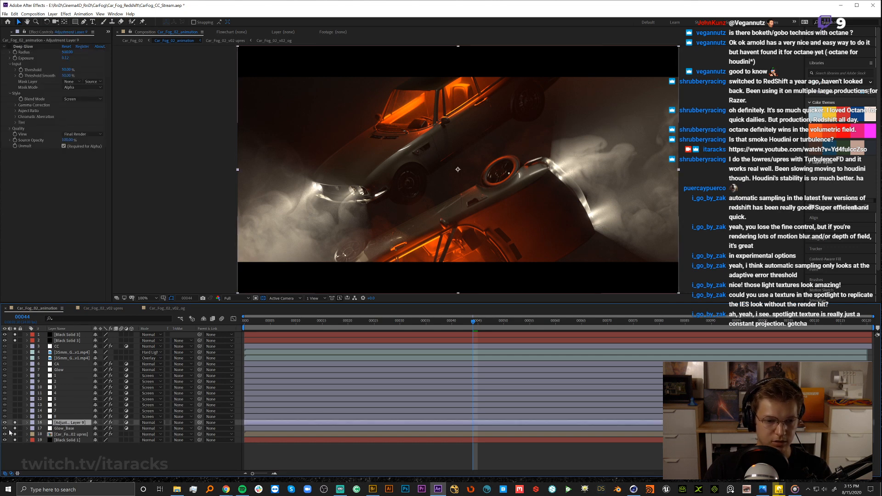
{"action": "left_click", "coordinate": [15, 434]}
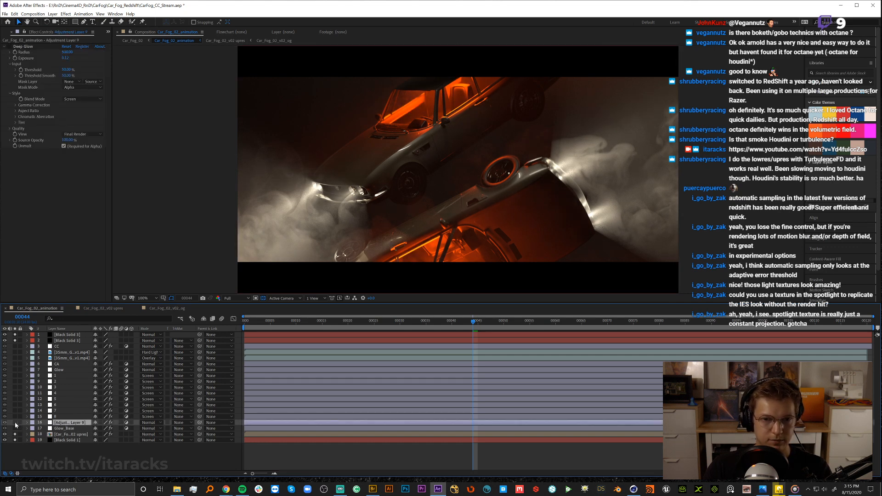
{"action": "left_click", "coordinate": [15, 423]}
{"action": "left_click", "coordinate": [10, 46]}
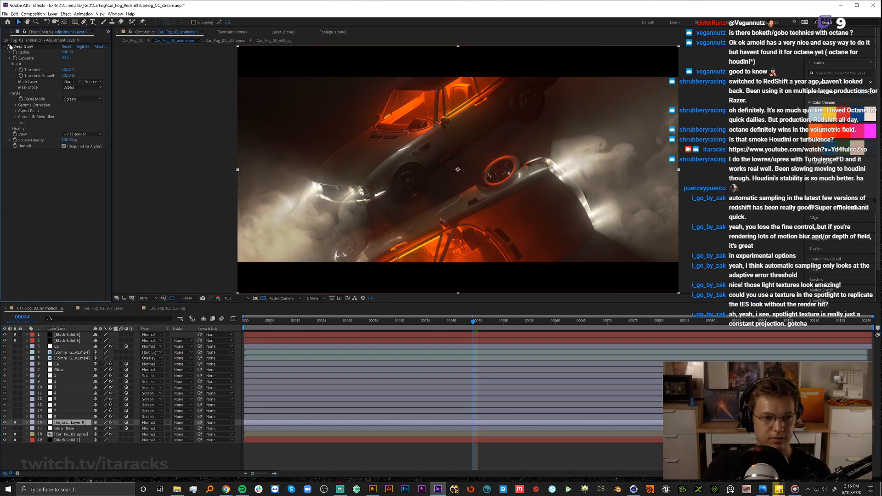
{"action": "left_click", "coordinate": [10, 46]}
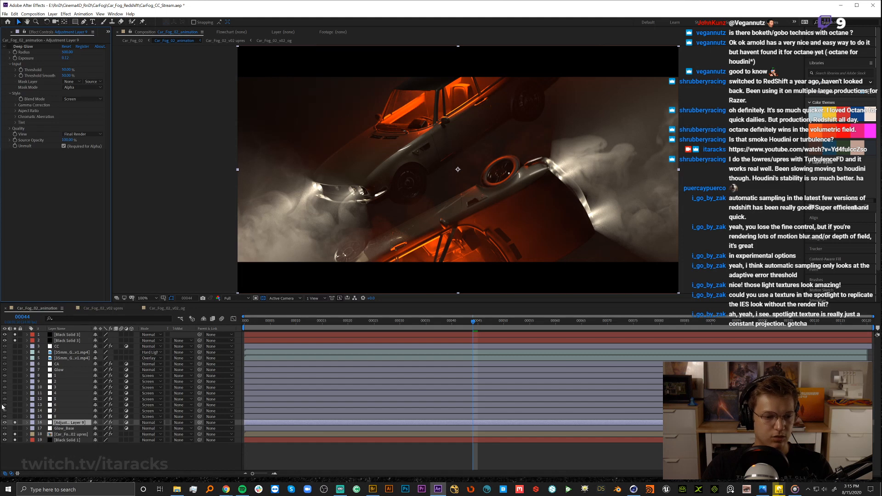
Solo Glow_Base instead of the Deep Glow adjustment layer and compare the frame with and without it.
{"action": "left_click", "coordinate": [69, 428]}
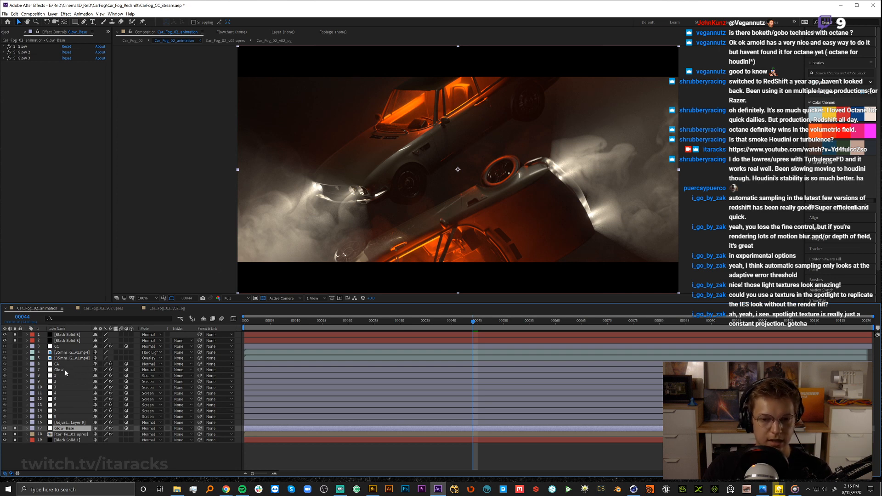
{"action": "left_click", "coordinate": [15, 429]}
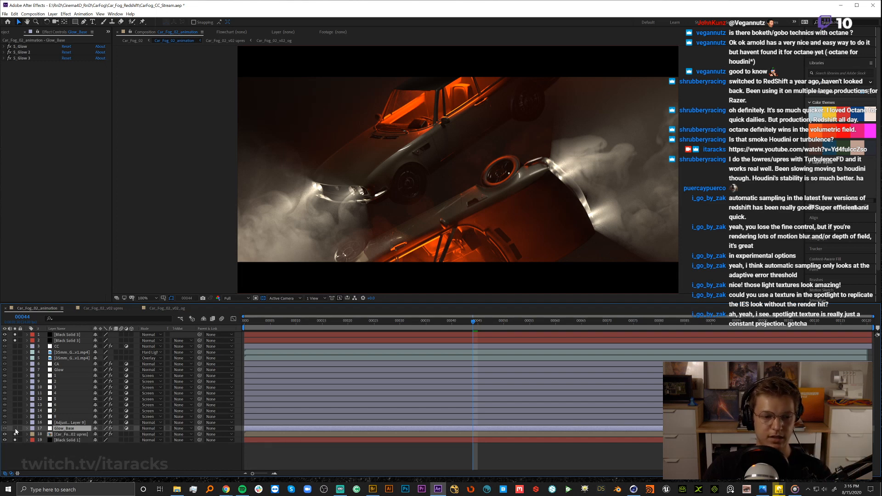
{"action": "left_click", "coordinate": [15, 434]}
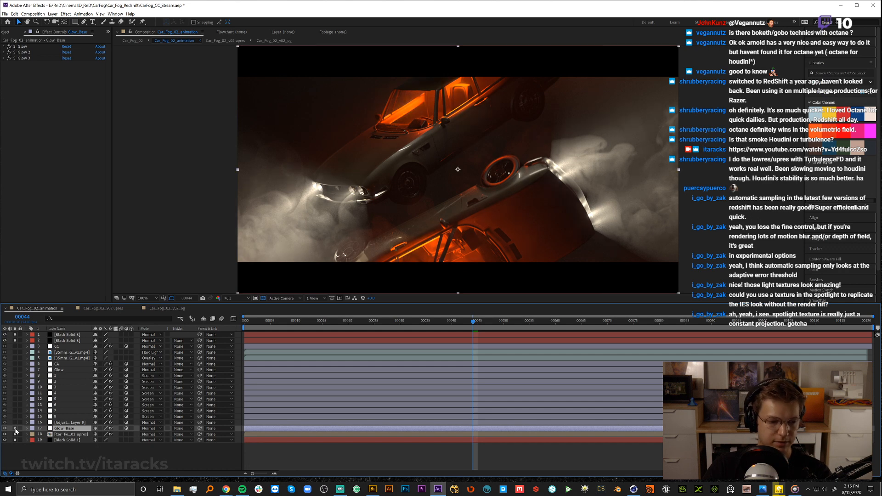
{"action": "left_click", "coordinate": [63, 423]}
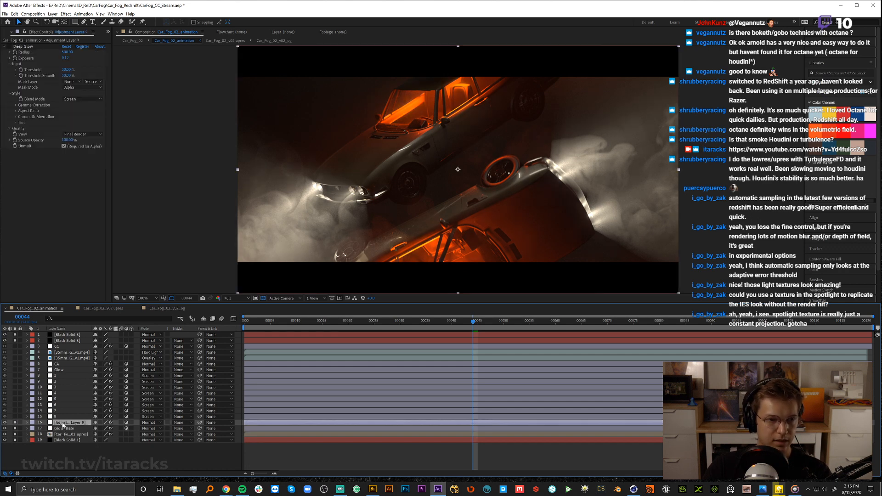
Solo the flare layers from 8 up to 1 in turn, and show the Optical Flares settings of layer 8.
{"action": "left_click", "coordinate": [15, 416]}
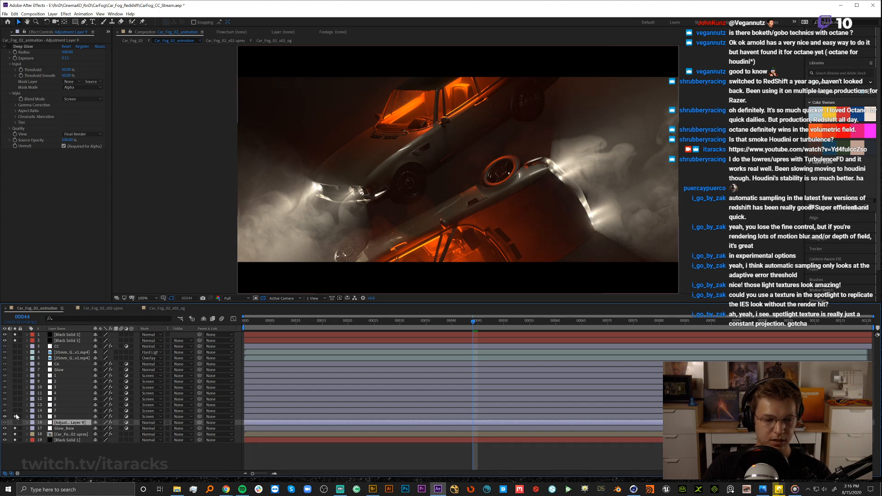
{"action": "left_click", "coordinate": [16, 412]}
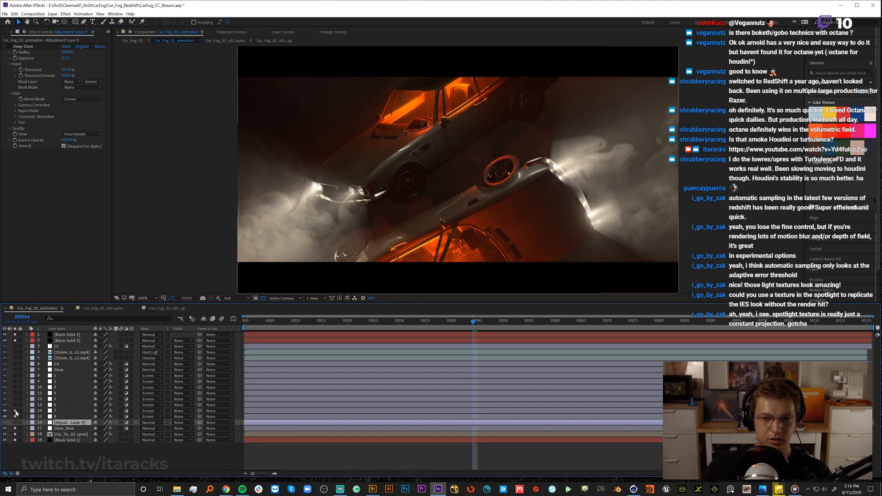
{"action": "left_click", "coordinate": [16, 405]}
{"action": "left_click", "coordinate": [17, 397]}
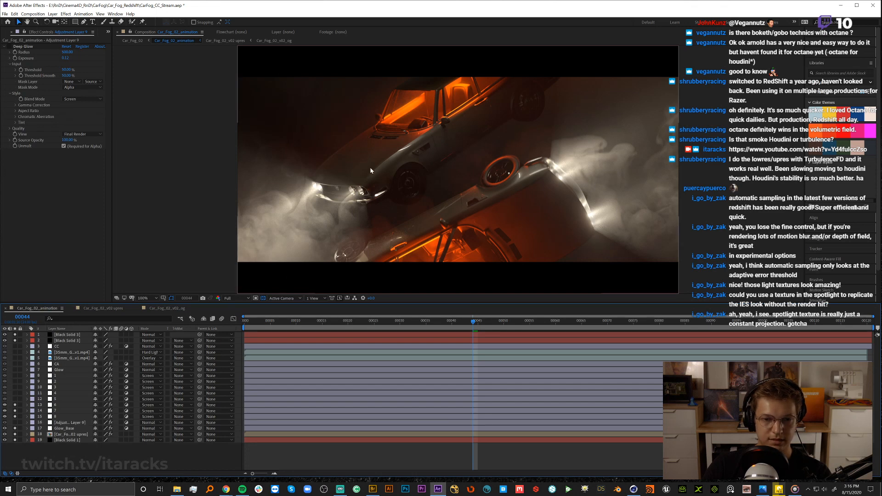
{"action": "left_click", "coordinate": [16, 399]}
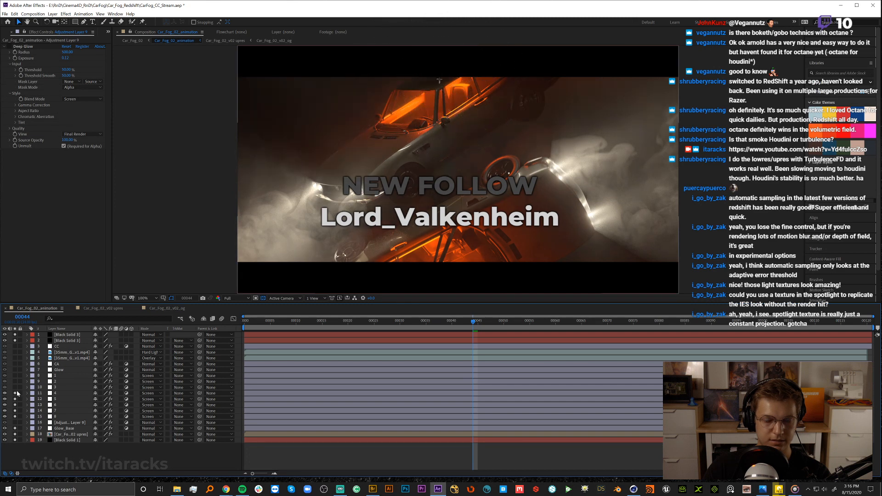
{"action": "left_click_drag", "start_coordinate": [16, 394], "coordinate": [16, 387]}
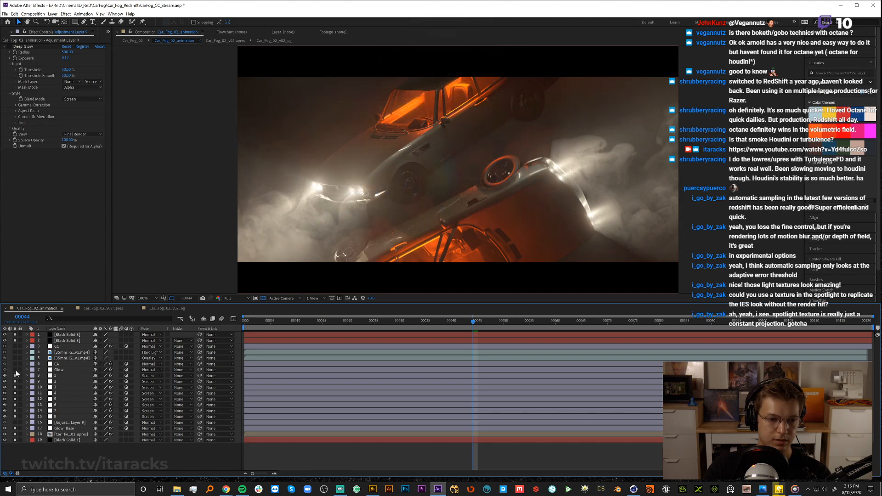
{"action": "left_click", "coordinate": [67, 416]}
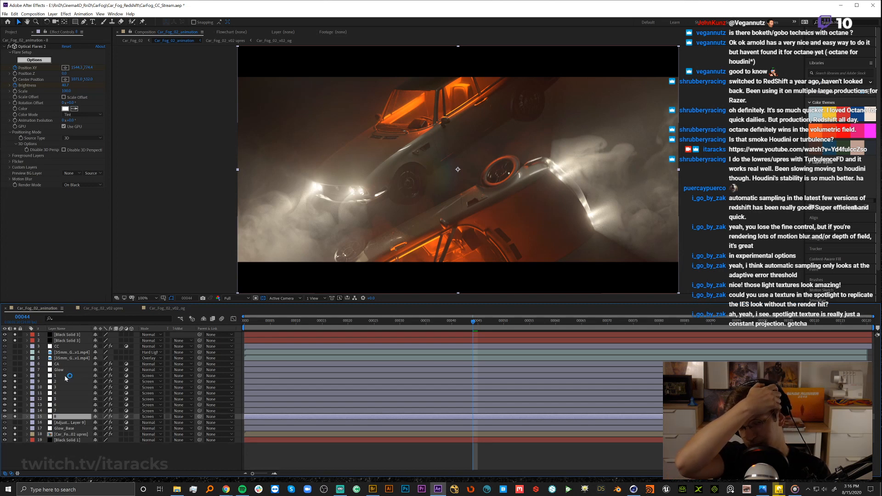
Switch to Cinema 4D and open the recent project Car_Fog_02_RS_Stream.c4d.
{"action": "left_click", "coordinate": [634, 490]}
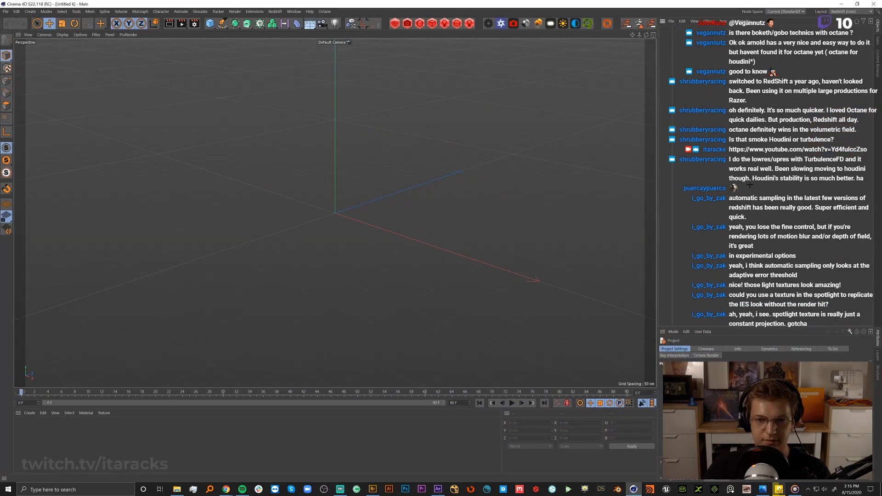
{"action": "left_click", "coordinate": [5, 11]}
{"action": "left_click", "coordinate": [175, 134]}
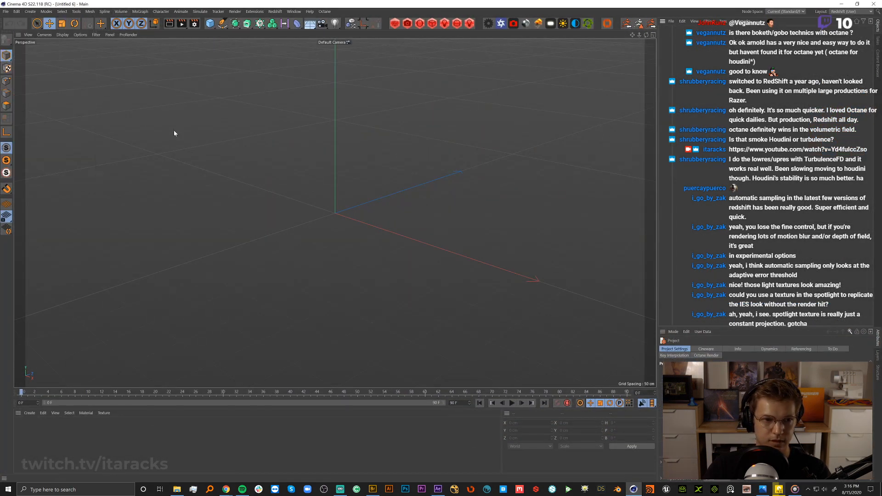
{"action": "left_click", "coordinate": [6, 11]}
{"action": "mouse_move", "coordinate": [93, 157]}
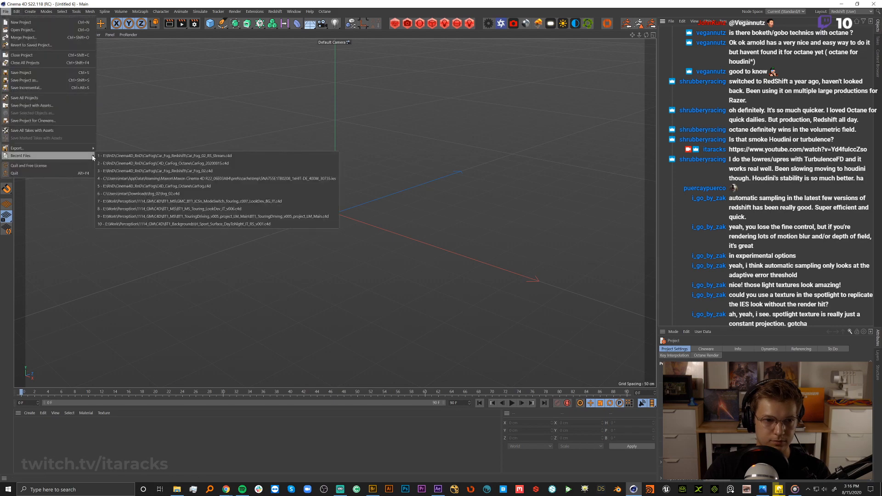
{"action": "left_click", "coordinate": [140, 157]}
{"action": "left_click", "coordinate": [497, 272]}
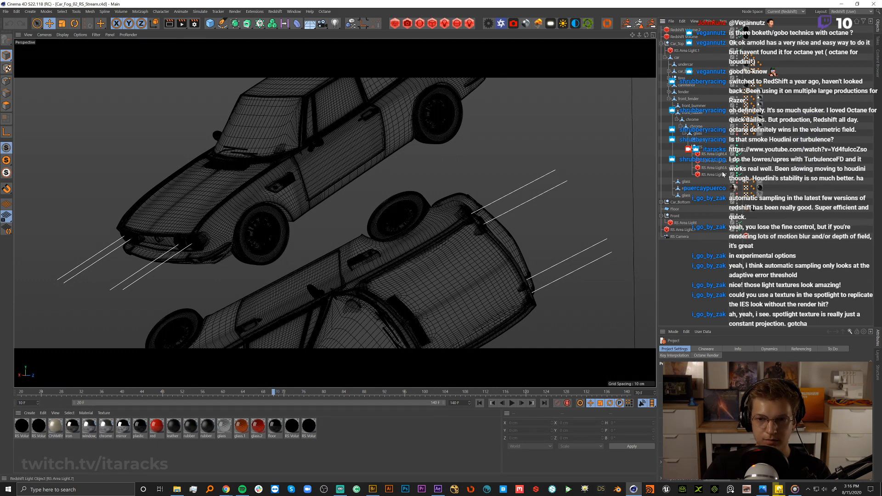
Add a null as a child of RS Area Light.4 and another as a child of RS Area Light.5.
{"action": "left_click", "coordinate": [717, 154]}
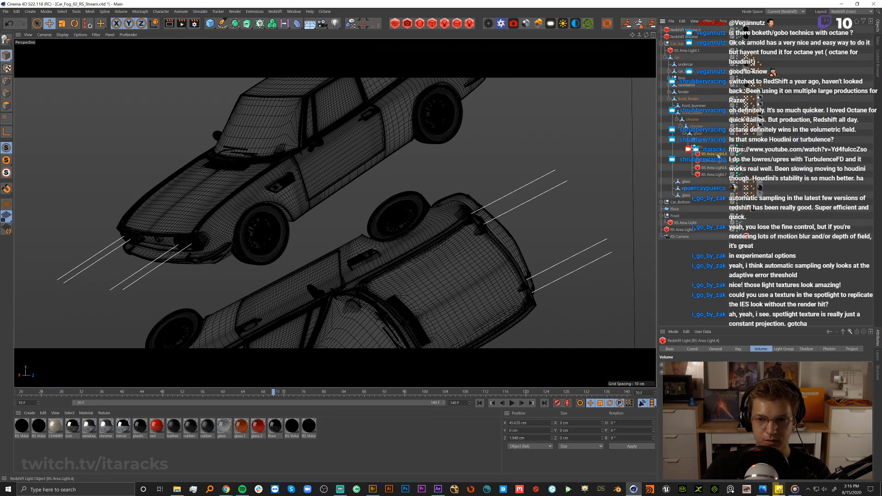
{"action": "left_click", "coordinate": [209, 23]}
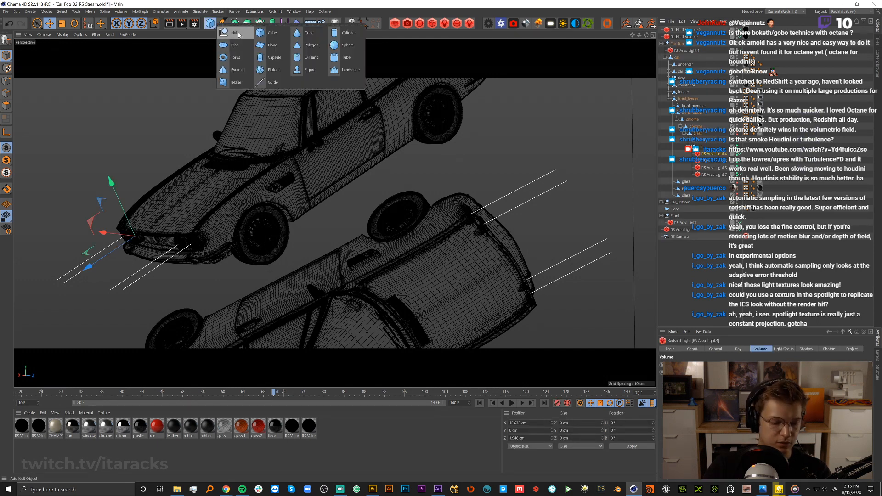
{"action": "left_click", "coordinate": [238, 35]}
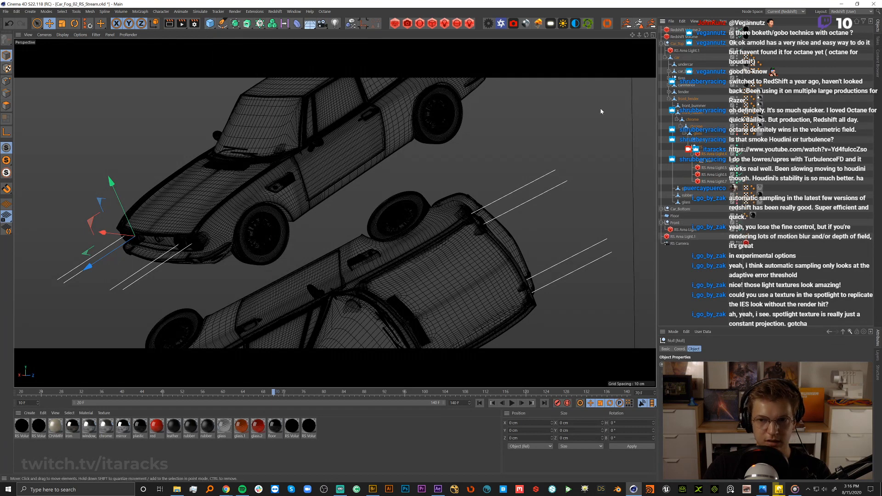
{"action": "left_click", "coordinate": [714, 168]}
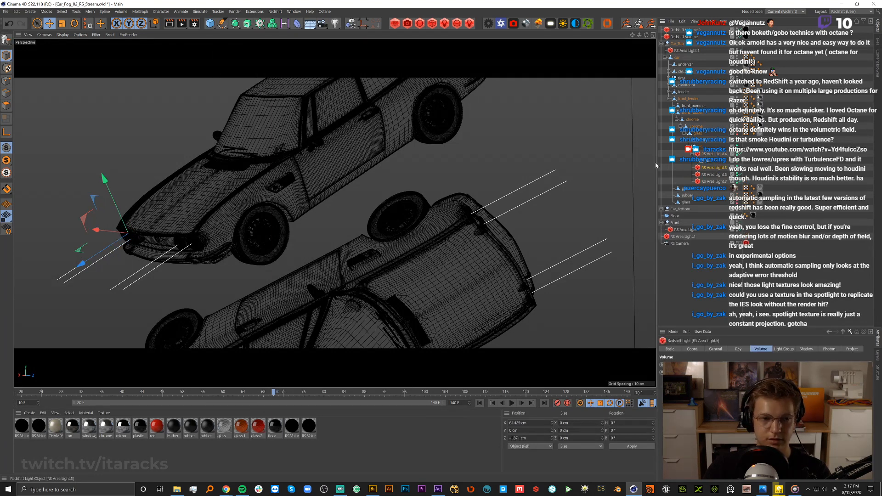
{"action": "left_click", "coordinate": [210, 24]}
{"action": "left_click", "coordinate": [232, 37]}
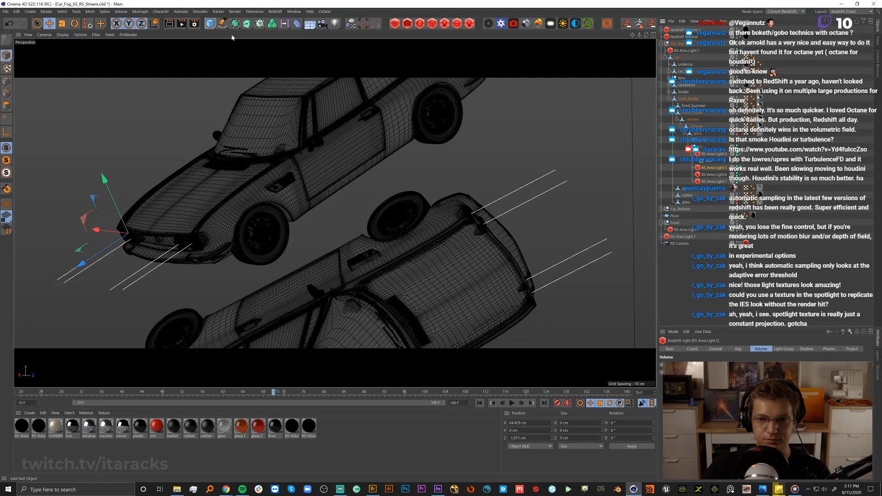
Give RS Area Light.6 and RS Area Light.7 a child null each.
{"action": "left_click", "coordinate": [713, 181]}
{"action": "left_click", "coordinate": [210, 24]}
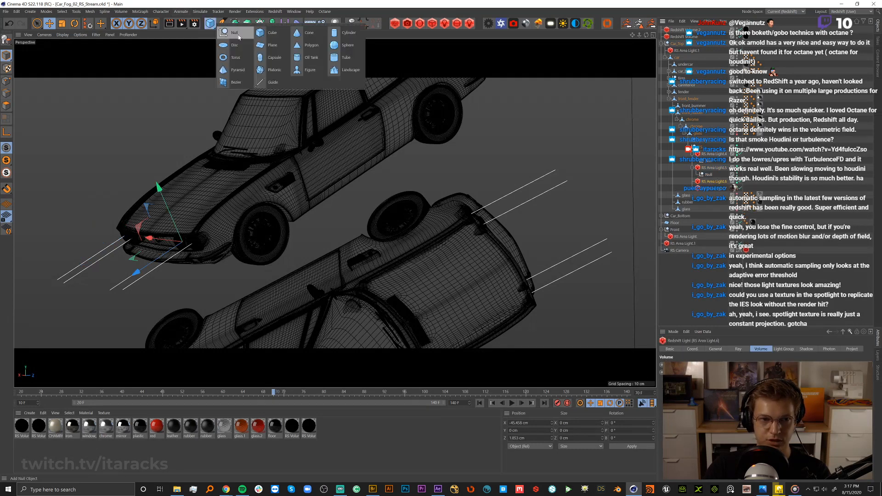
{"action": "left_click", "coordinate": [239, 37], "text": "shift"}
{"action": "left_click", "coordinate": [711, 196]}
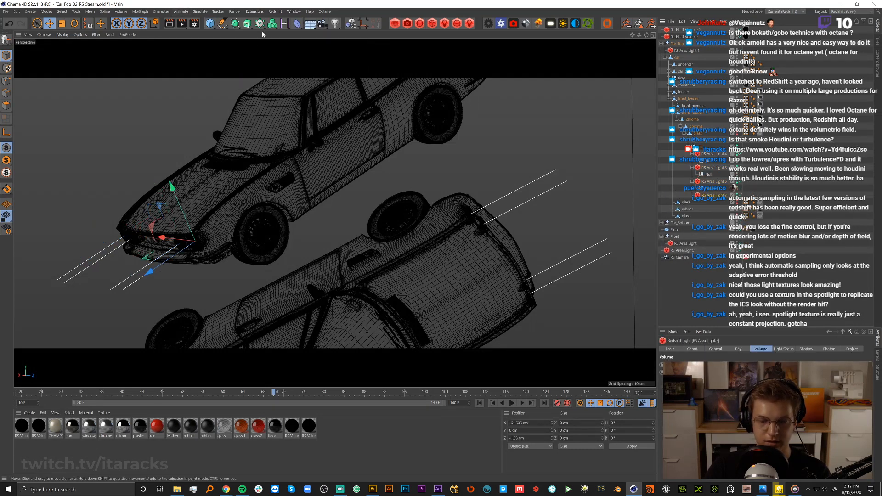
{"action": "left_click", "coordinate": [210, 24]}
{"action": "left_click", "coordinate": [237, 36], "text": "shift"}
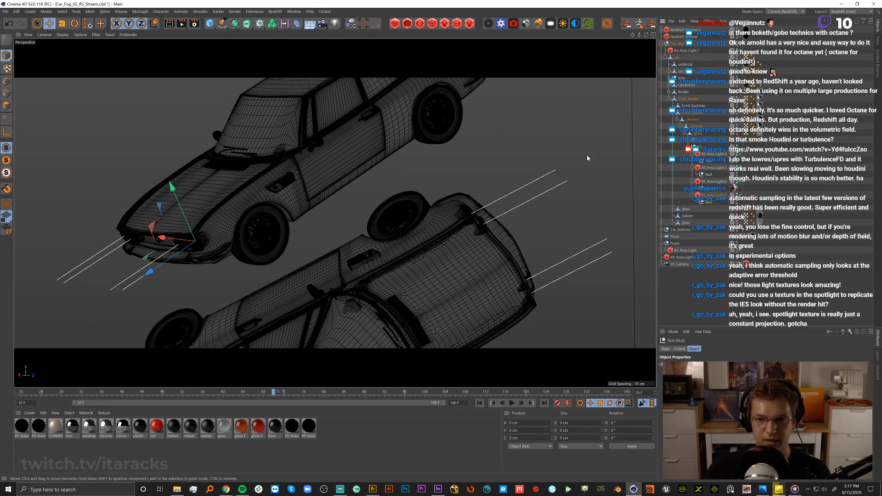
Try an extra null beside the one under RS Area Light.7 and a null as that light's parent, removing both.
{"action": "left_click", "coordinate": [209, 23]}
{"action": "left_click", "coordinate": [225, 33], "text": "shift"}
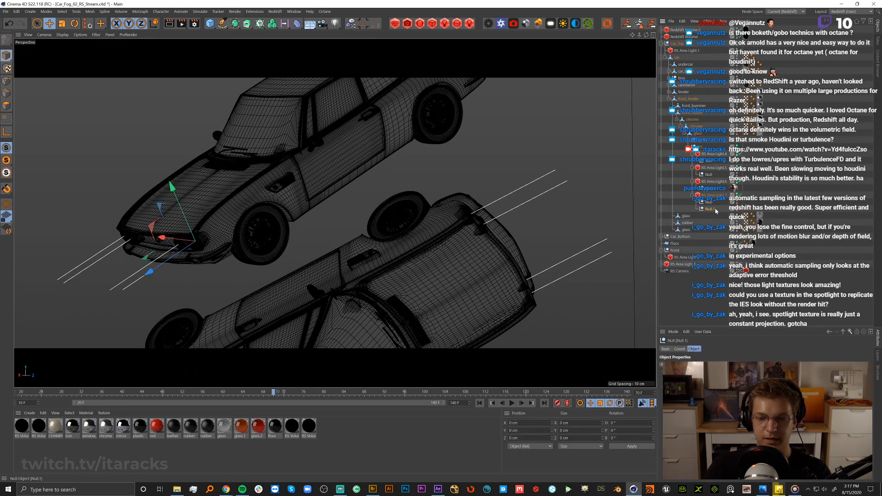
{"action": "key", "text": "Delete"}
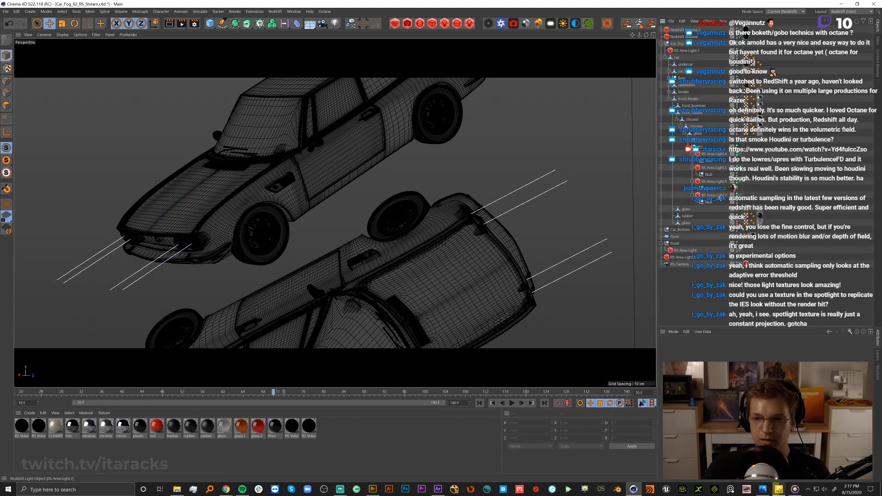
{"action": "left_click", "coordinate": [714, 195]}
{"action": "left_click", "coordinate": [211, 26]}
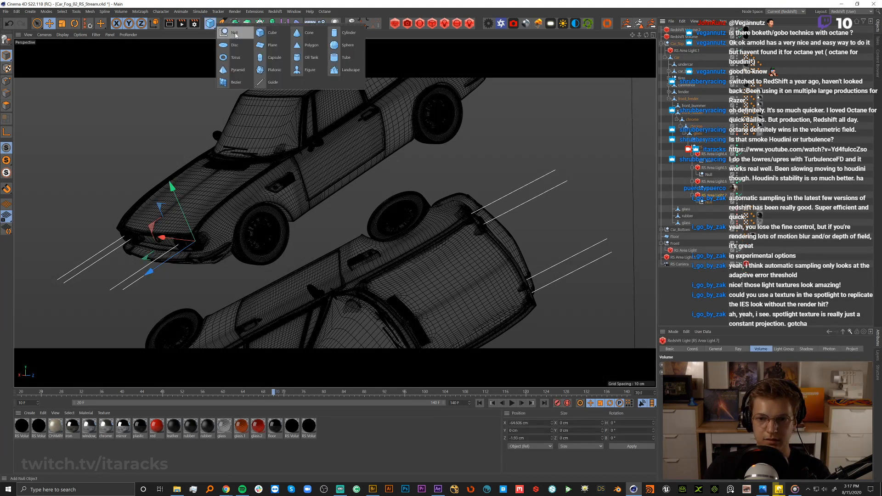
{"action": "left_click", "coordinate": [235, 35], "text": "alt"}
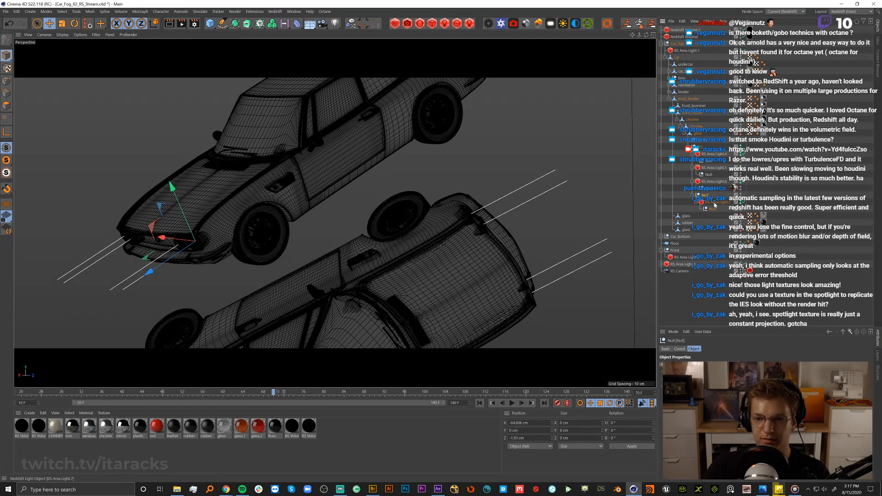
{"action": "key", "text": "ctrl+z"}
Select the four nulls under the front area lights and add an External Compositing tag to them.
{"action": "left_click", "coordinate": [709, 203]}
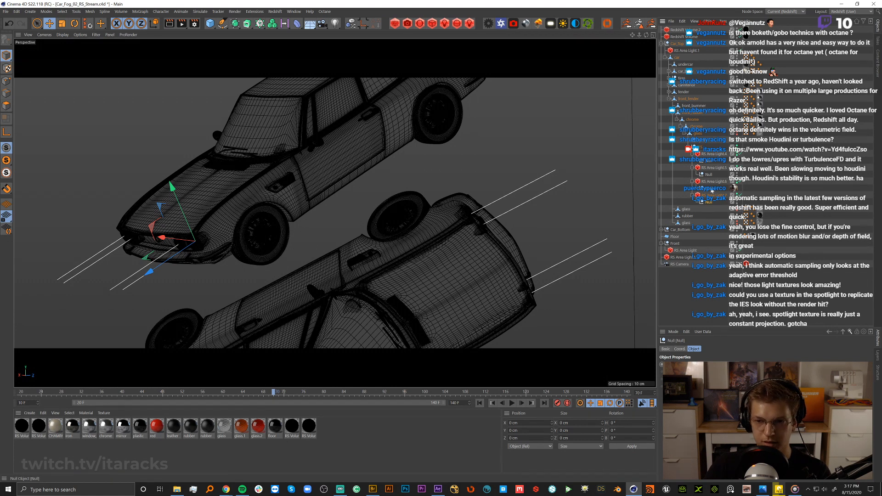
{"action": "left_click", "coordinate": [711, 190], "text": "ctrl"}
{"action": "left_click", "coordinate": [710, 176], "text": "ctrl"}
{"action": "left_click", "coordinate": [708, 163], "text": "ctrl"}
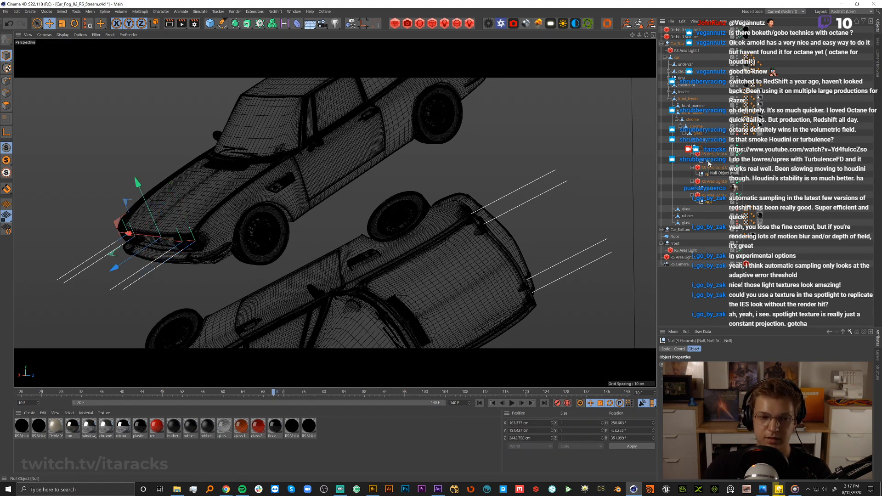
{"action": "right_click", "coordinate": [709, 163]}
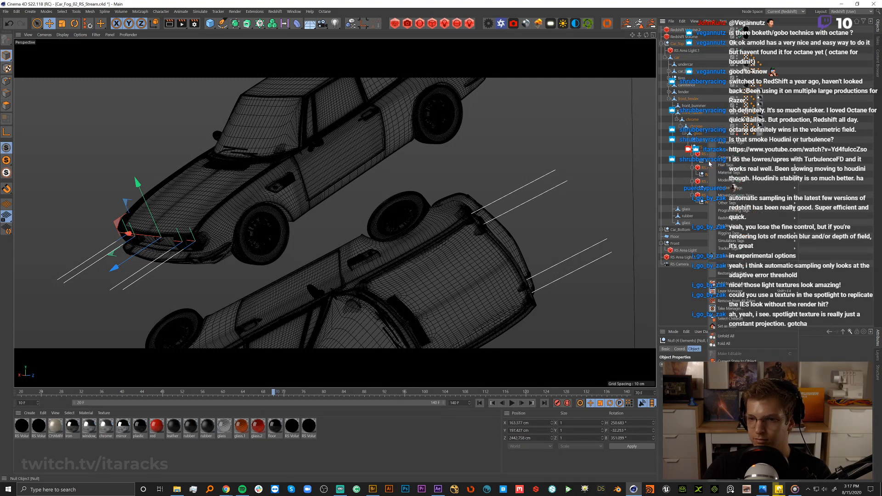
{"action": "mouse_move", "coordinate": [758, 219]}
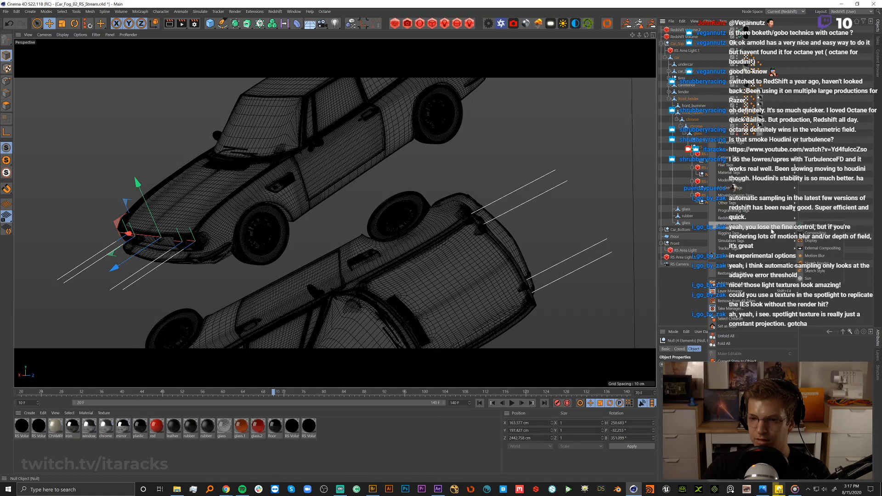
{"action": "left_click", "coordinate": [824, 235]}
{"action": "key", "text": "ctrl+z"}
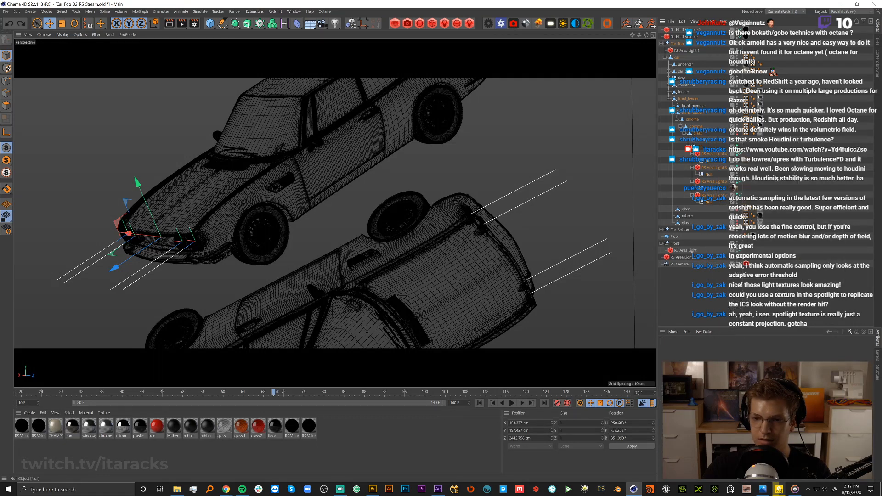
{"action": "right_click", "coordinate": [712, 167]}
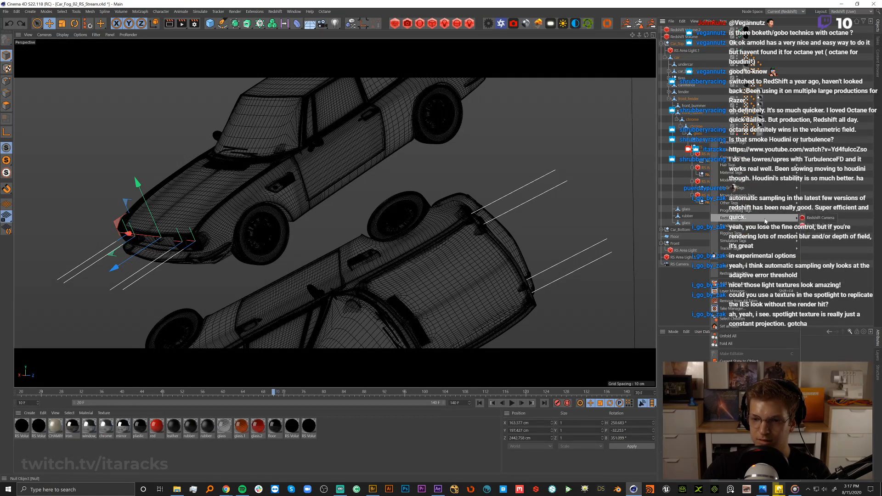
{"action": "mouse_move", "coordinate": [768, 229]}
{"action": "left_click", "coordinate": [824, 248]}
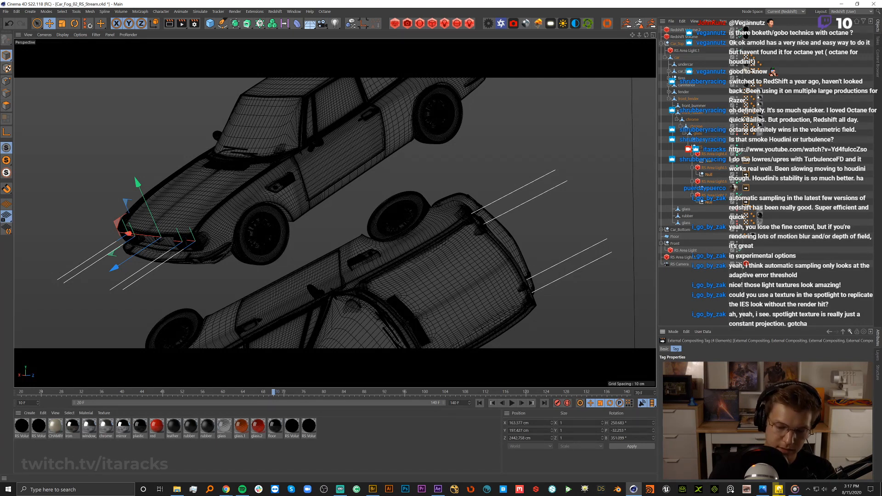
Show the Compositing Project File options among the Save settings of the render settings, and close the settings.
{"action": "left_click", "coordinate": [227, 50]}
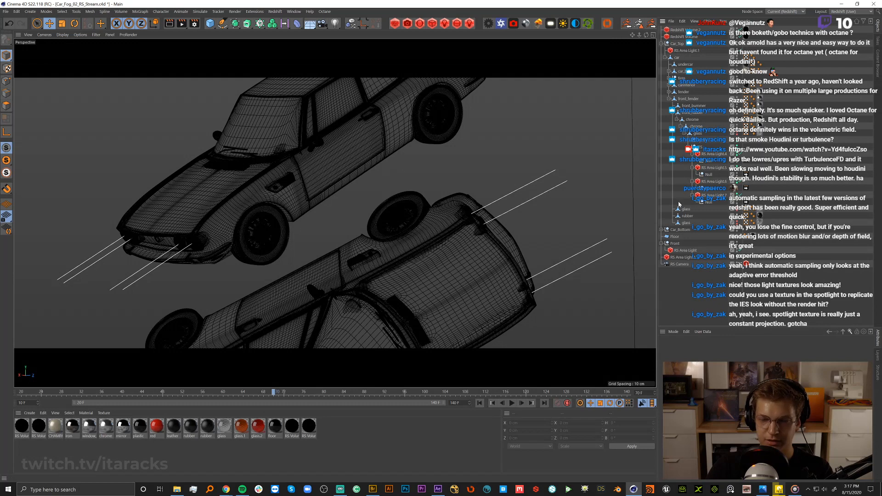
{"action": "left_click", "coordinate": [195, 23]}
{"action": "left_click", "coordinate": [212, 53]}
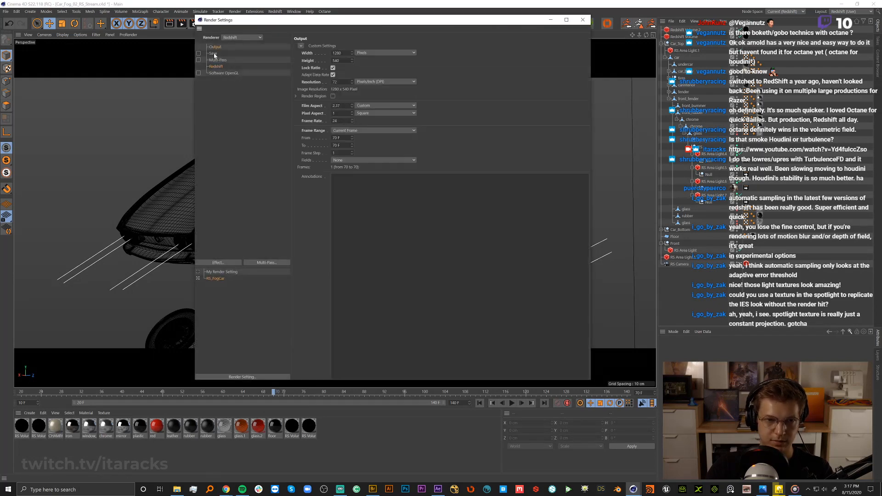
{"action": "left_click", "coordinate": [321, 133]}
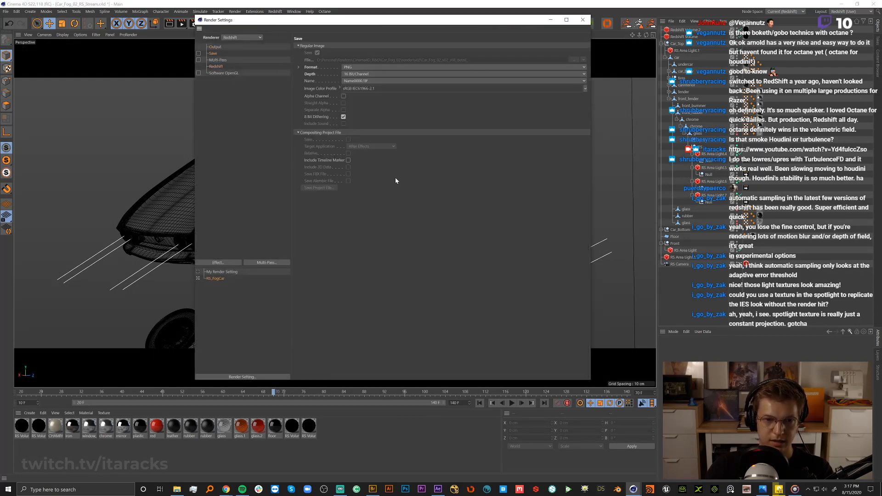
{"action": "left_click", "coordinate": [583, 20]}
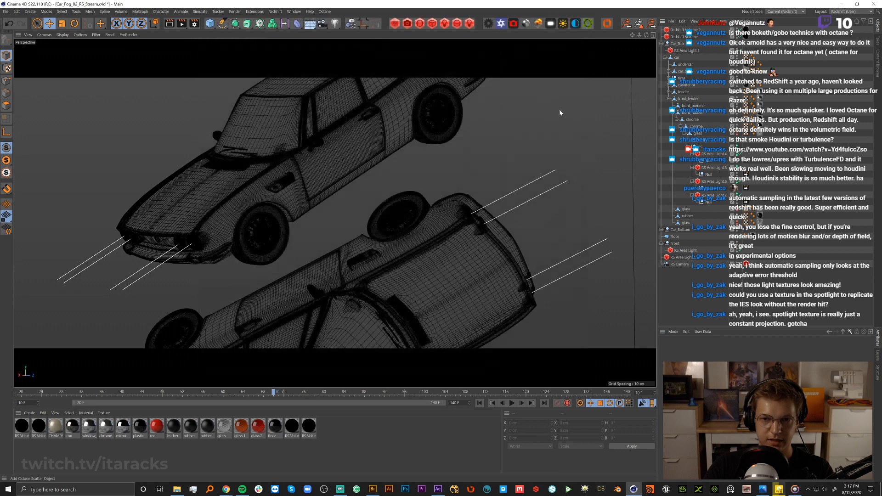
Switch to After Effects and reveal the Optical Flares position and brightness keyframes of flare layer 1.
{"action": "left_click", "coordinate": [438, 490]}
{"action": "left_click", "coordinate": [35, 141]}
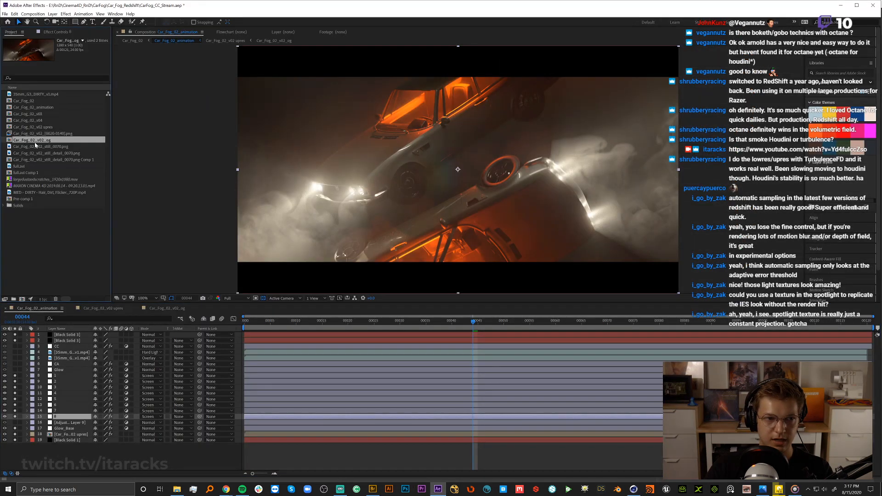
{"action": "left_click", "coordinate": [56, 32]}
{"action": "left_click", "coordinate": [102, 455]}
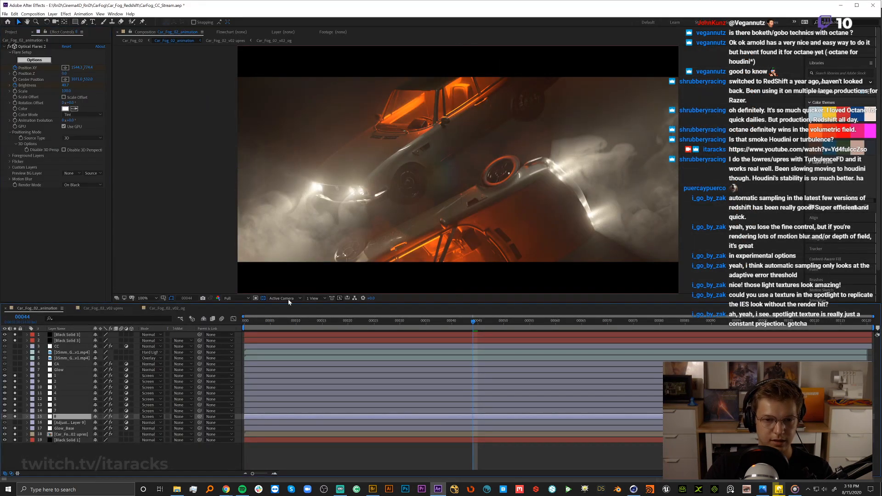
{"action": "left_click", "coordinate": [60, 375]}
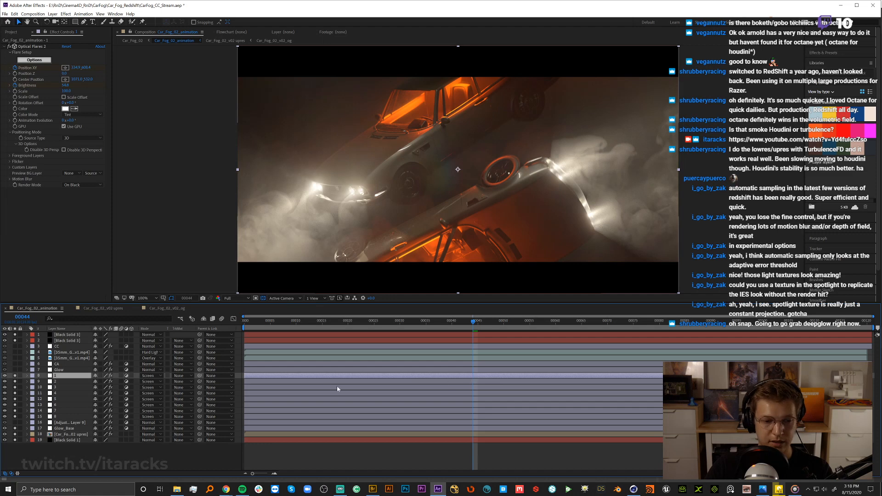
{"action": "key", "text": "u"}
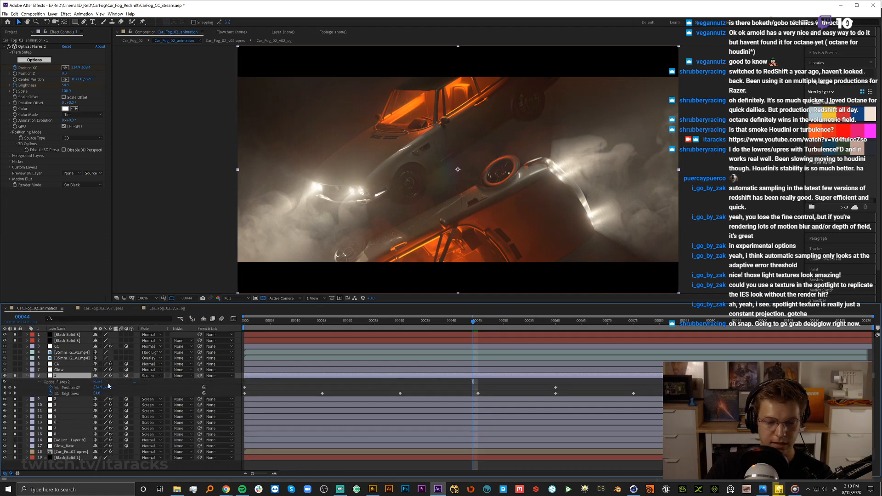
Check the keyframed flare of layer 1 at frames 45, 30, 15 and 0.
{"action": "left_click", "coordinate": [478, 322]}
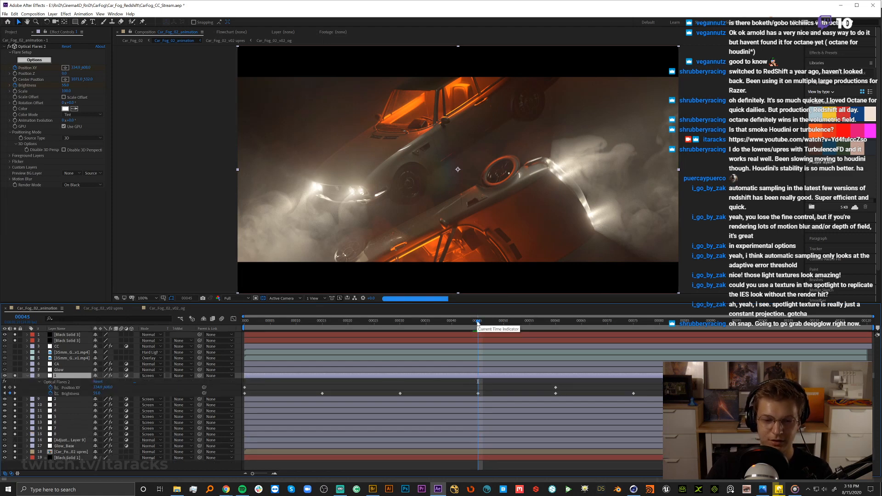
{"action": "left_click", "coordinate": [401, 325]}
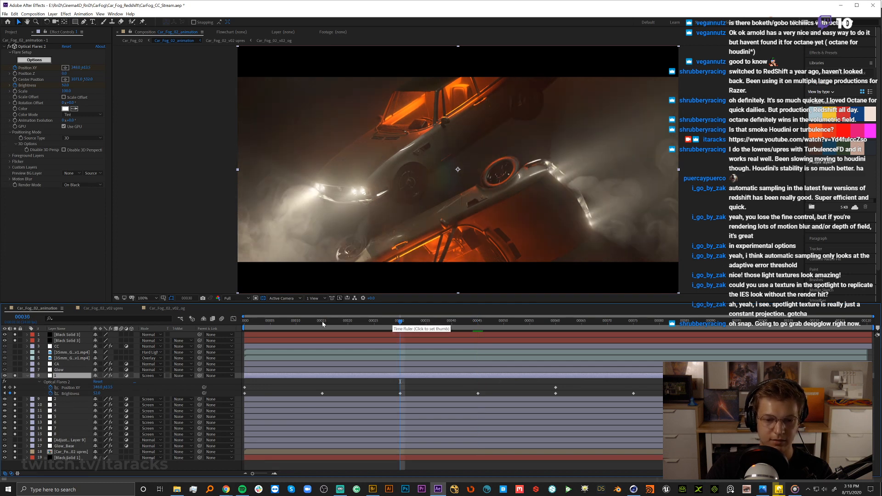
{"action": "left_click", "coordinate": [323, 325]}
{"action": "left_click", "coordinate": [245, 323]}
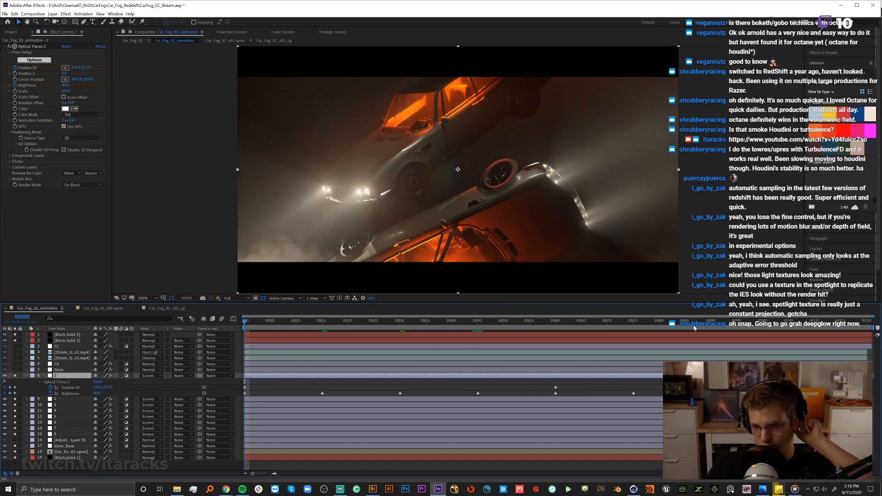
Go to frame 120 and compare the image with flare layers 1 to 8 unsoloed and soloed.
{"action": "left_click", "coordinate": [866, 325]}
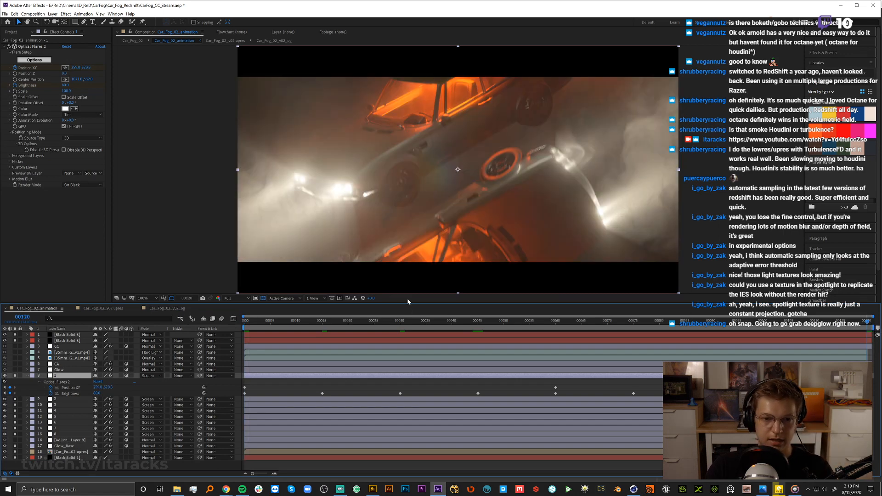
{"action": "left_click_drag", "start_coordinate": [17, 377], "coordinate": [18, 435]}
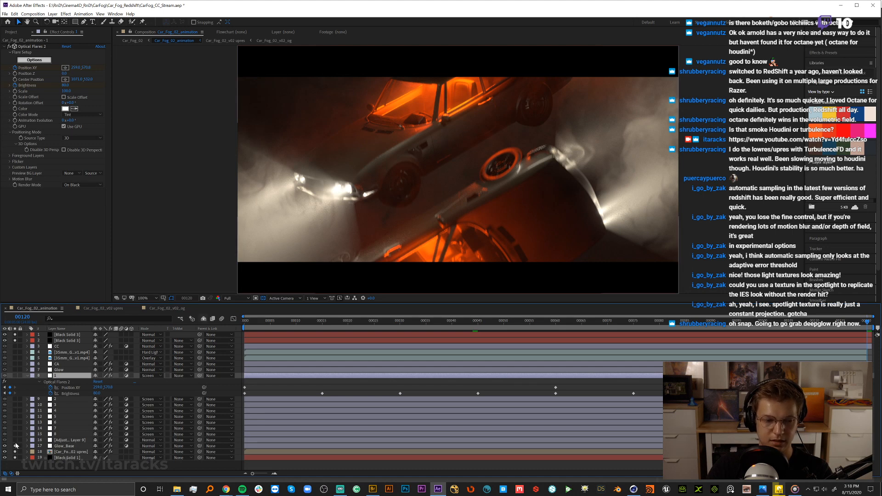
{"action": "left_click_drag", "start_coordinate": [16, 436], "coordinate": [17, 379]}
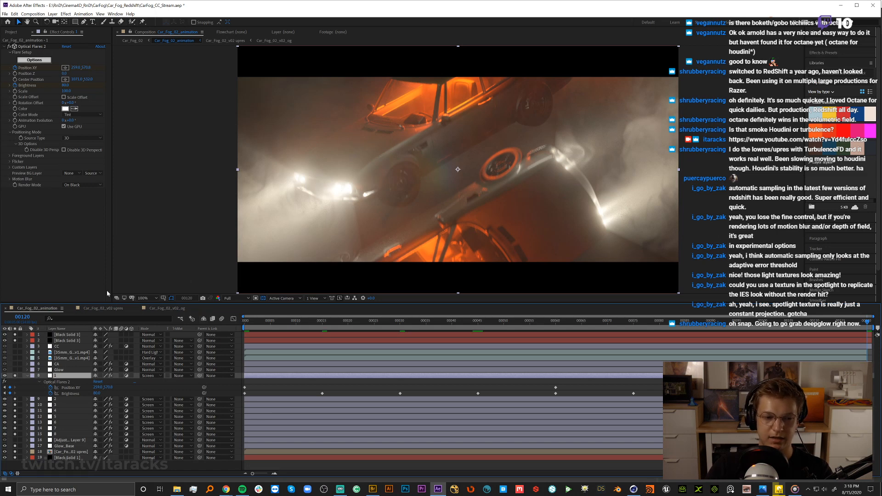
Inspect layer 1's flare in an enlarged Optical Flares Options window, moving the preview flare around, and close the window without saving changes.
{"action": "left_click", "coordinate": [39, 60]}
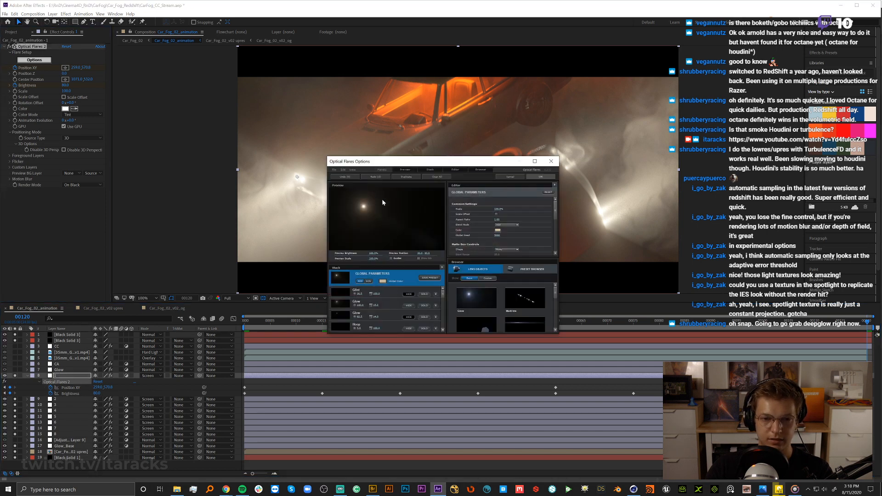
{"action": "left_click_drag", "start_coordinate": [368, 211], "coordinate": [342, 237]}
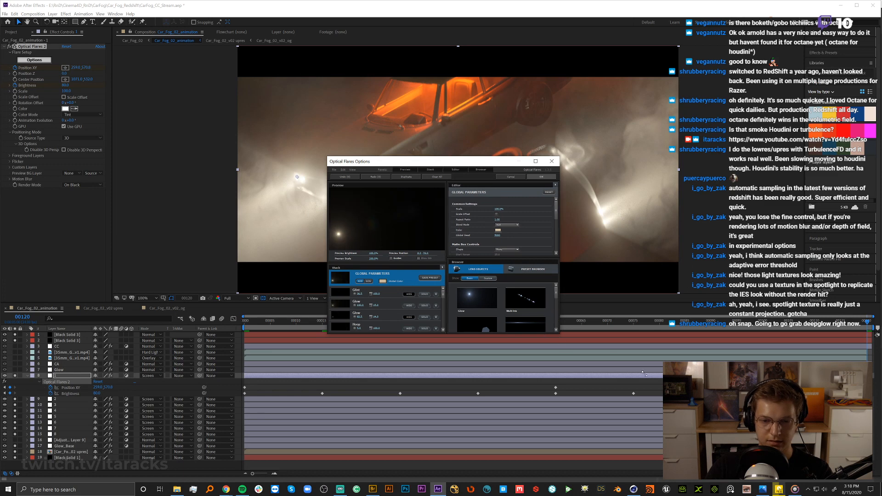
{"action": "left_click_drag", "start_coordinate": [558, 332], "coordinate": [797, 453]}
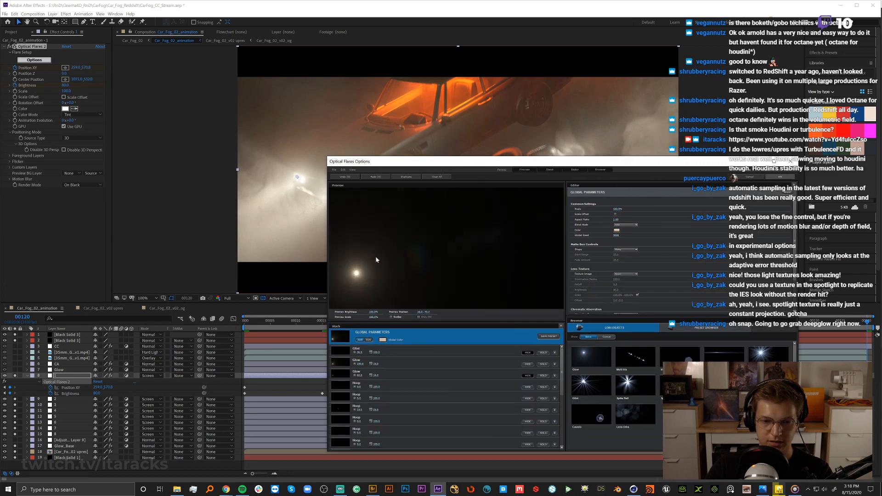
{"action": "mouse_move", "coordinate": [363, 268]}
{"action": "left_mouse_down"}
{"action": "mouse_move", "coordinate": [511, 217]}
{"action": "mouse_move", "coordinate": [453, 269]}
{"action": "mouse_move", "coordinate": [363, 252]}
{"action": "mouse_move", "coordinate": [417, 239]}
{"action": "mouse_move", "coordinate": [330, 239]}
{"action": "mouse_move", "coordinate": [499, 232]}
{"action": "mouse_move", "coordinate": [421, 290]}
{"action": "mouse_move", "coordinate": [292, 286]}
{"action": "mouse_move", "coordinate": [368, 247]}
{"action": "mouse_move", "coordinate": [359, 256]}
{"action": "left_mouse_up"}
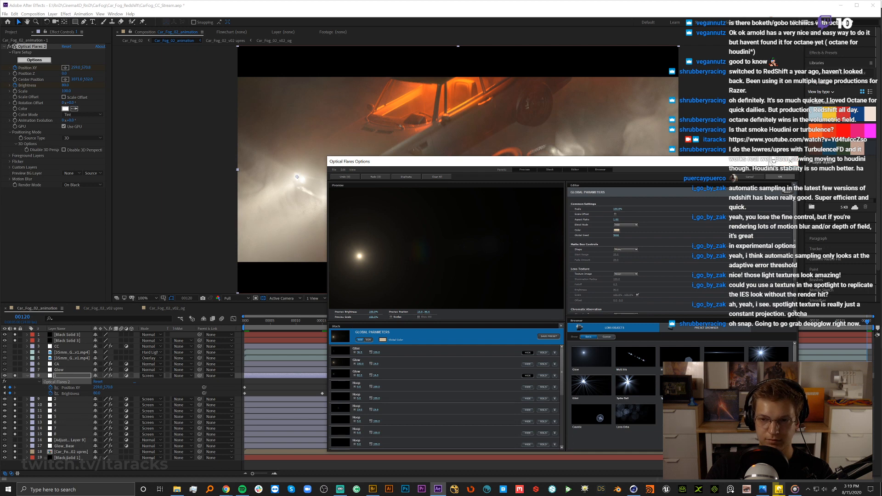
{"action": "left_click", "coordinate": [791, 162]}
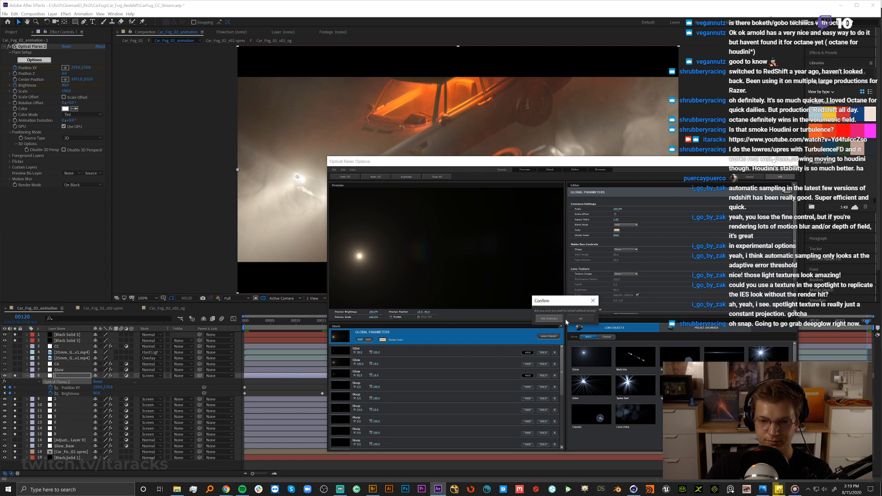
{"action": "left_click", "coordinate": [581, 318]}
{"action": "left_click", "coordinate": [752, 177]}
{"action": "left_click", "coordinate": [571, 319]}
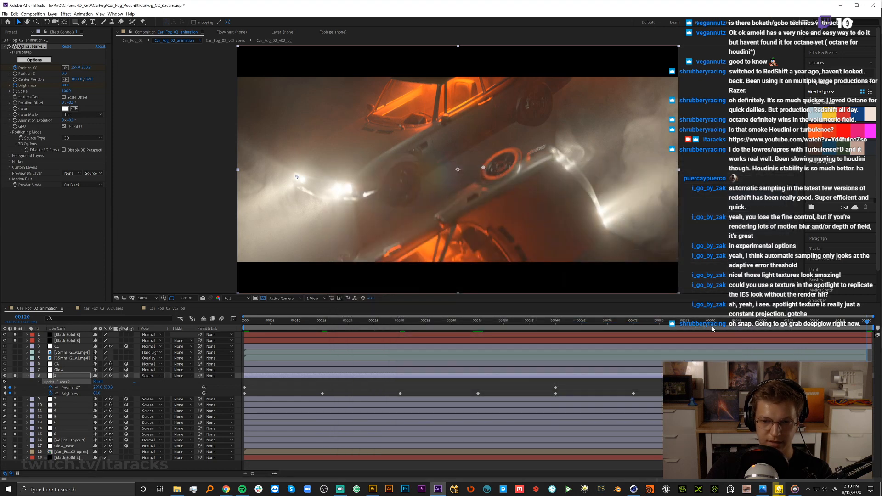
Check frame 1, go to frame 45, solo the Glow layer and compare the image with it unsoloed and soloed.
{"action": "left_click", "coordinate": [246, 323]}
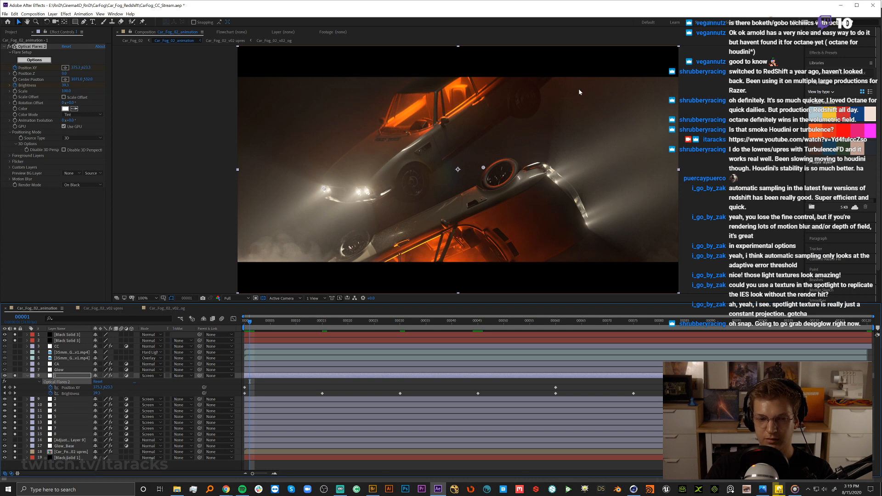
{"action": "left_click", "coordinate": [478, 322]}
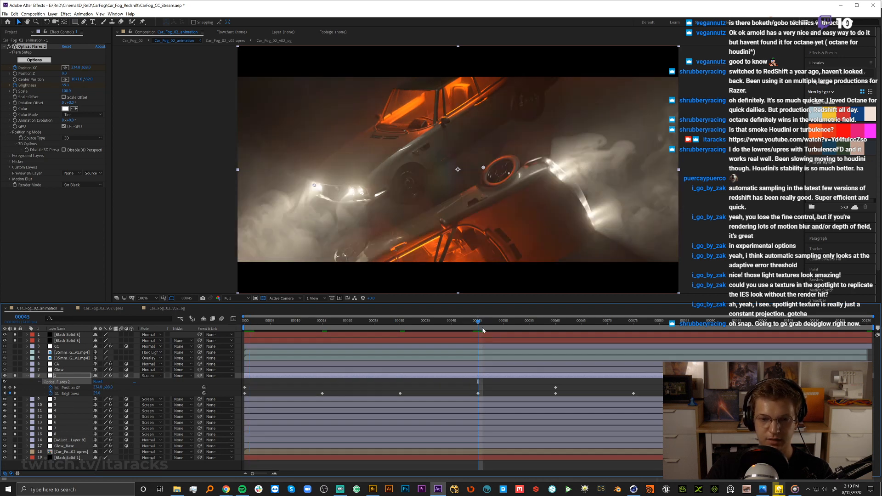
{"action": "left_click", "coordinate": [59, 370]}
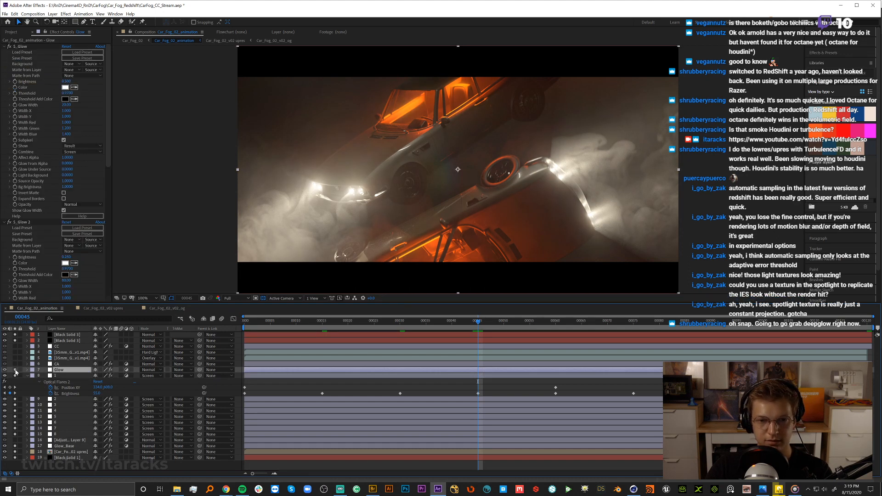
{"action": "left_click", "coordinate": [15, 370]}
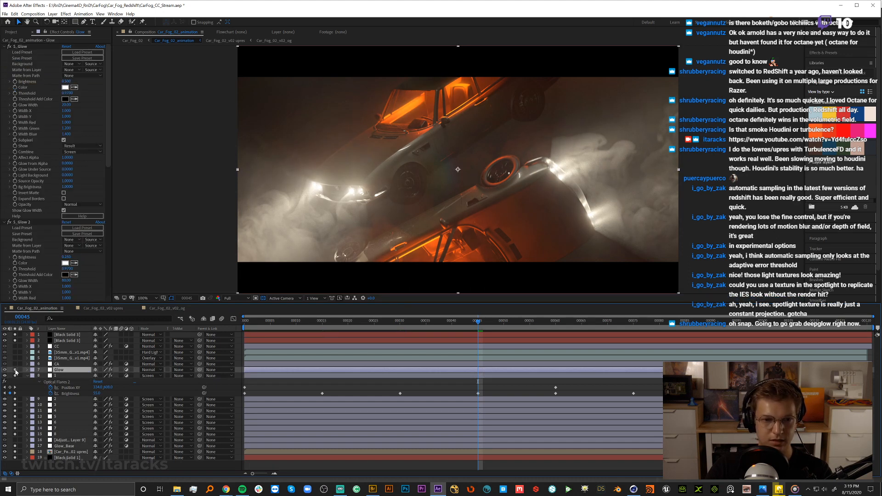
{"action": "left_click", "coordinate": [15, 371]}
{"action": "left_click", "coordinate": [15, 371]}
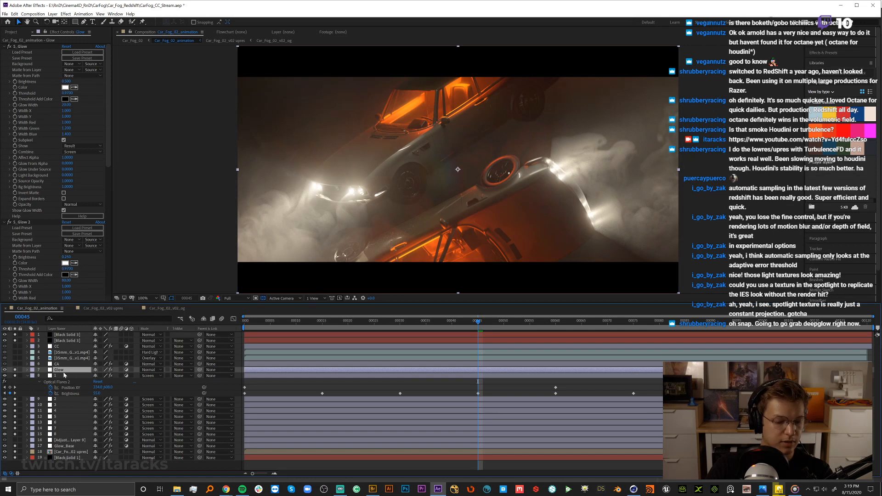
Reveal and hide the Glow layer's opacity, and compare the image with and without the glow again.
{"action": "key", "text": "t"}
{"action": "key", "text": "t"}
{"action": "key", "text": "t"}
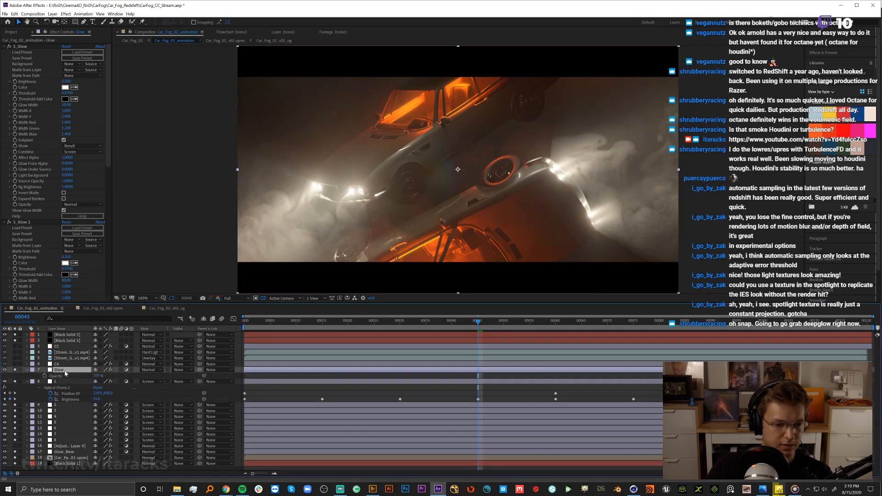
{"action": "key", "text": "t"}
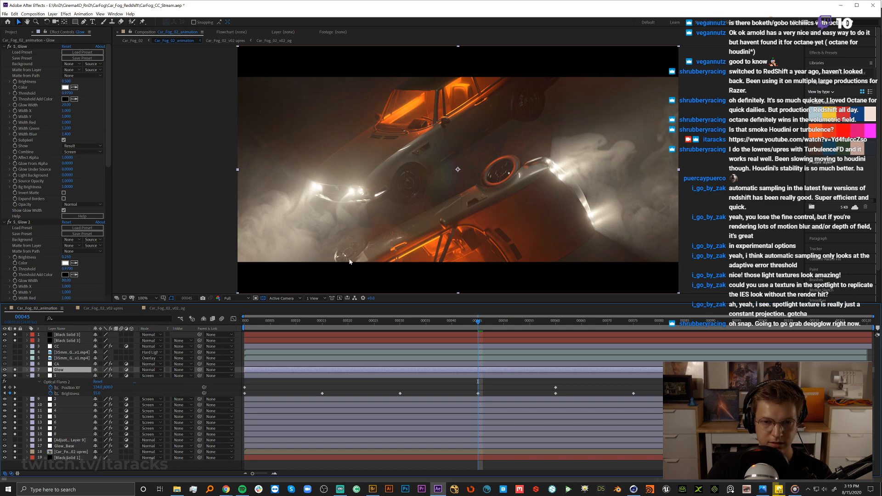
{"action": "left_click", "coordinate": [15, 370]}
{"action": "left_click", "coordinate": [15, 370]}
Solo the CA layer, check Adjustment Layer 9's Deep Glow settings, and compare the frame edges with CA's Transform effect off and on.
{"action": "left_click", "coordinate": [42, 364]}
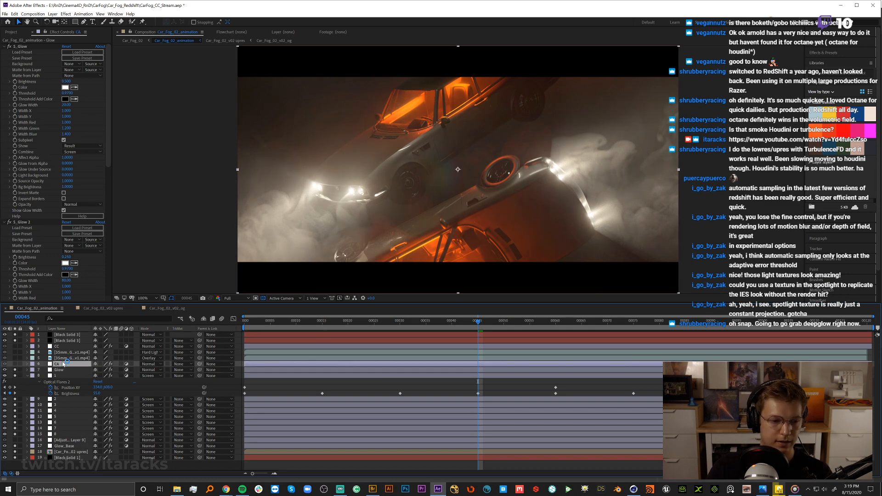
{"action": "left_click", "coordinate": [16, 364]}
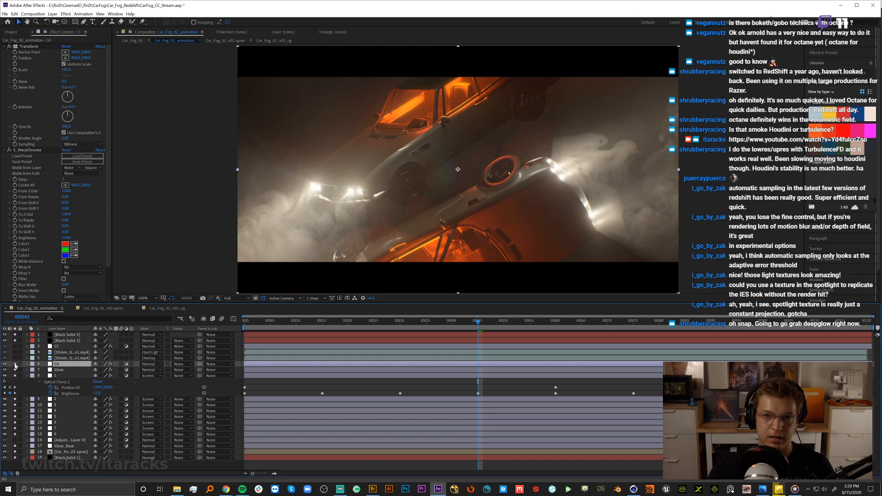
{"action": "left_click", "coordinate": [69, 441]}
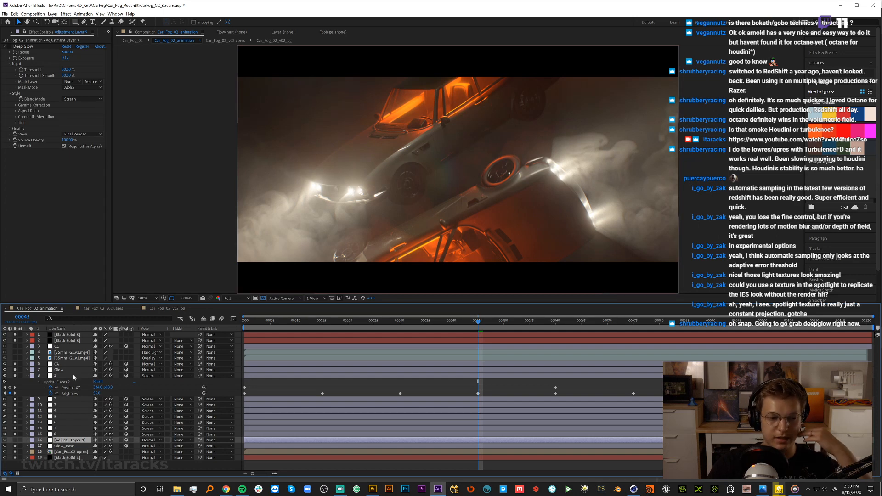
{"action": "left_click", "coordinate": [63, 363]}
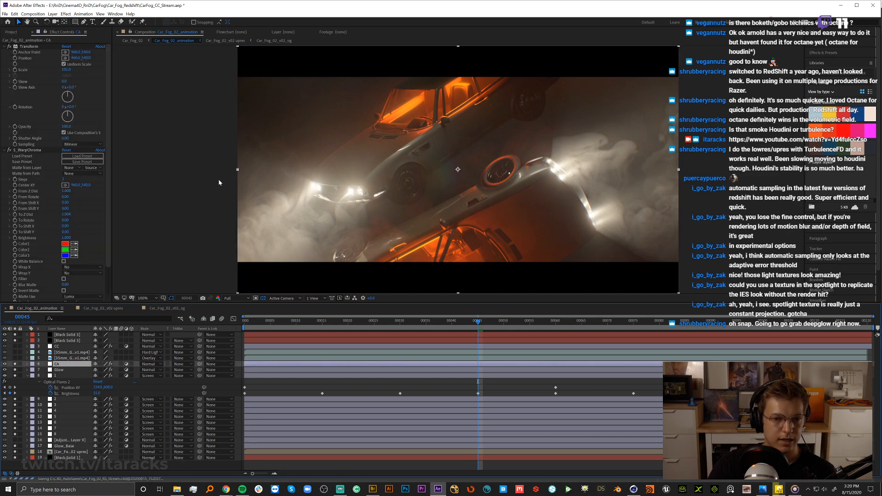
{"action": "left_click", "coordinate": [30, 47]}
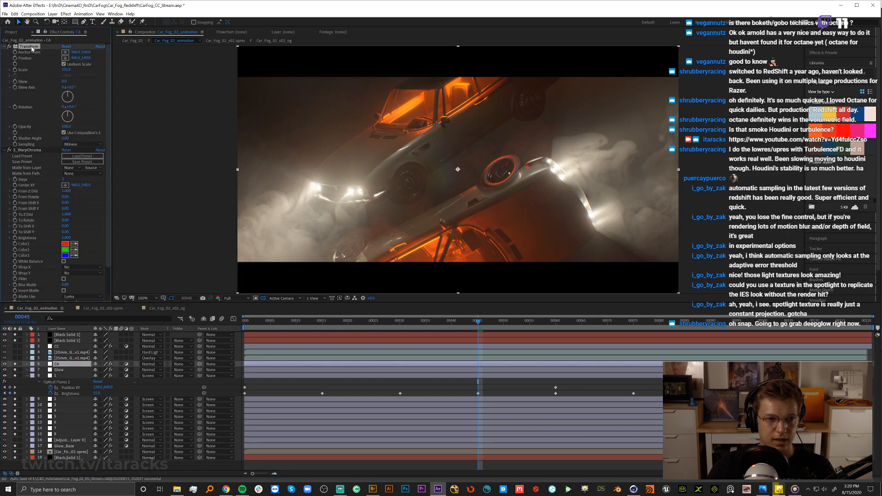
{"action": "left_click", "coordinate": [10, 48]}
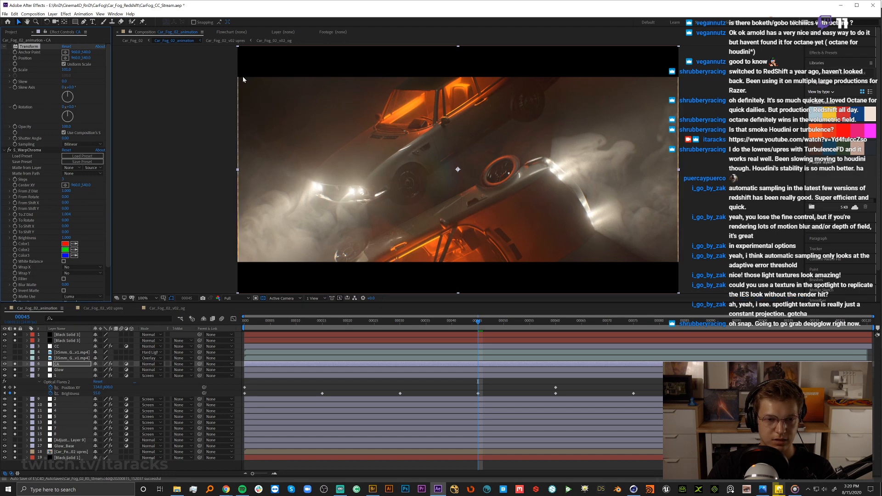
{"action": "left_click", "coordinate": [10, 47]}
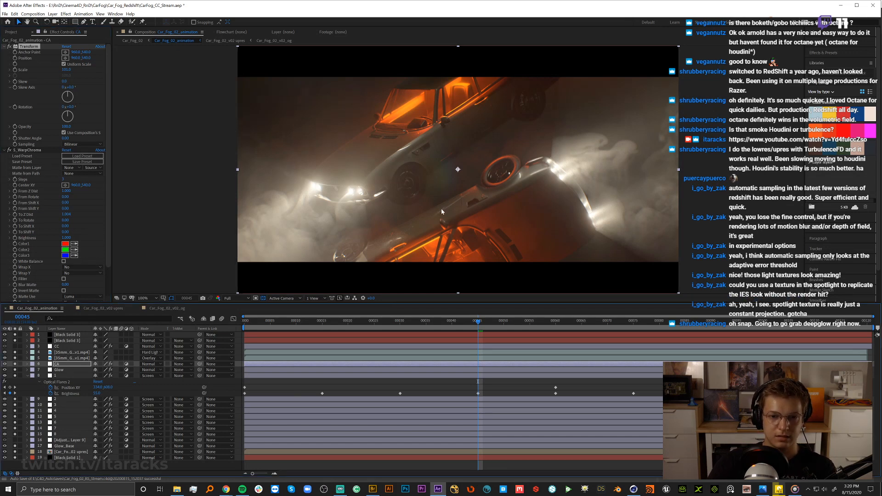
Solo the two 35mm_G3_DIRTY_v1.mp4 layers, inspect the grain at 400%, and widen the layer name column to show full names.
{"action": "scroll", "coordinate": [444, 214], "scroll_direction": "up", "scroll_amount": 2}
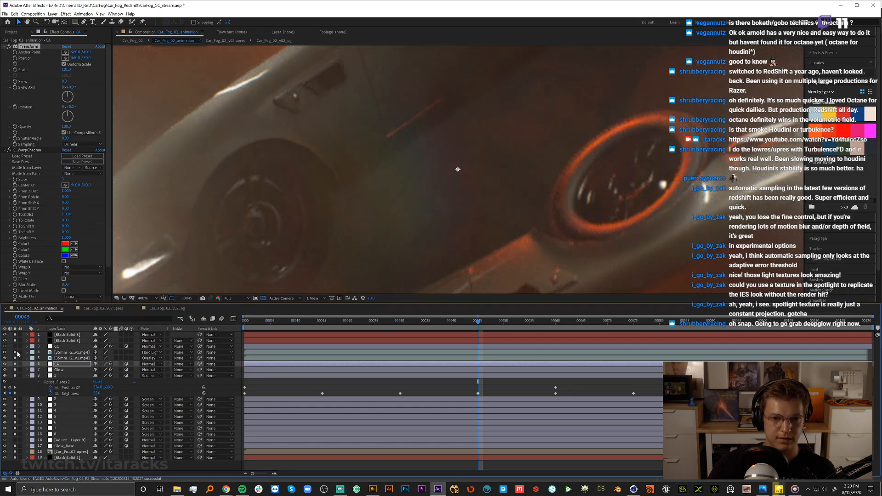
{"action": "left_click", "coordinate": [70, 353]}
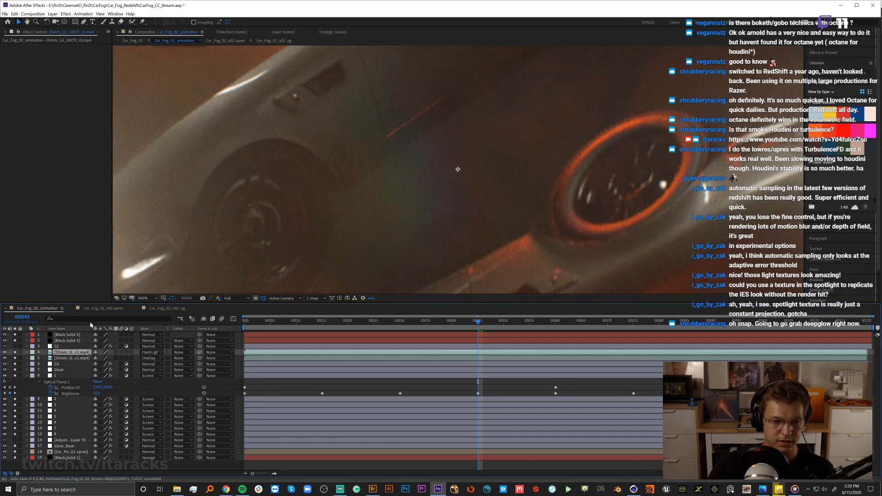
{"action": "left_click_drag", "start_coordinate": [90, 329], "coordinate": [112, 331]}
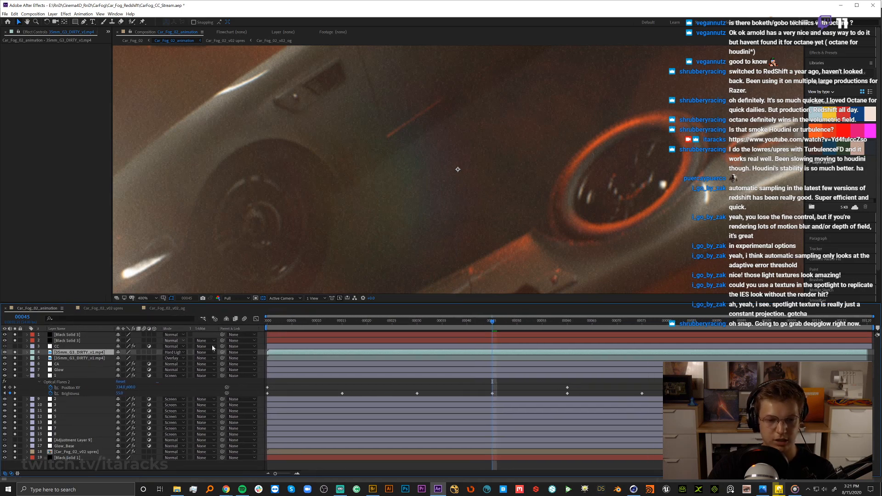
Solo the CC layer and compare the whole frame with the color correction unsoloed and soloed.
{"action": "left_click", "coordinate": [57, 347]}
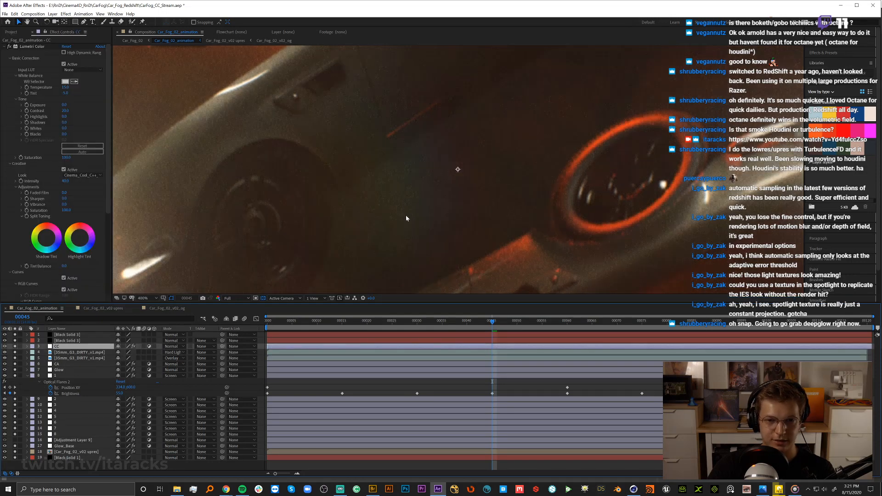
{"action": "scroll", "coordinate": [406, 217], "scroll_direction": "down", "scroll_amount": 2}
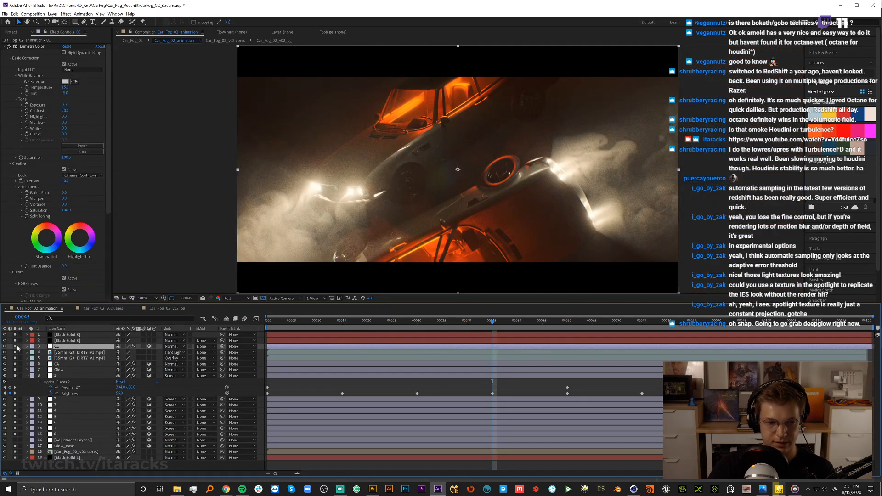
{"action": "left_click", "coordinate": [16, 347]}
{"action": "left_click", "coordinate": [16, 347]}
{"action": "left_click", "coordinate": [16, 347]}
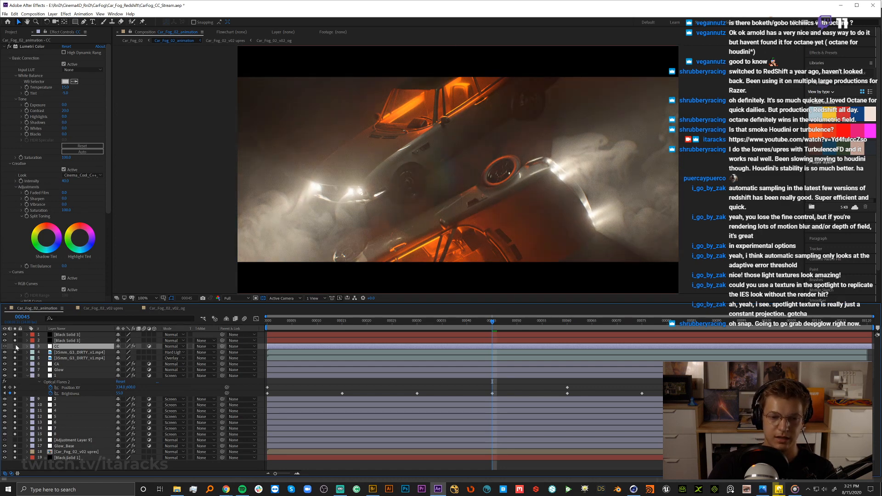
{"action": "left_click", "coordinate": [16, 347]}
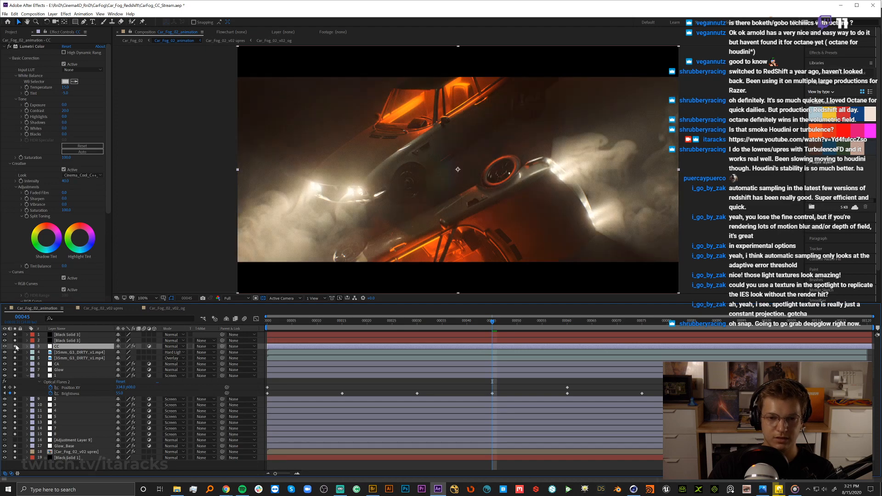
{"action": "left_click", "coordinate": [16, 347]}
{"action": "left_click", "coordinate": [16, 347]}
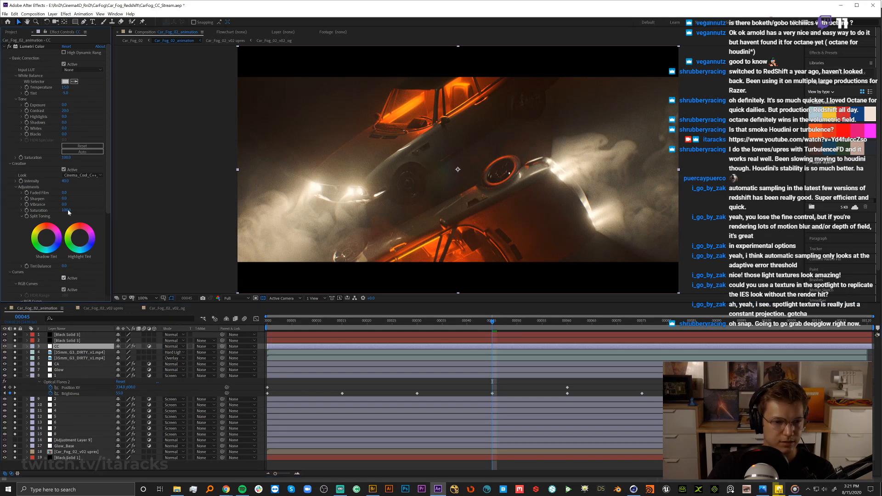
Deactivate the Curves and Creative sections of the CC layer's Lumetri Color, and compare the image with Basic Correction off and on.
{"action": "left_click", "coordinate": [64, 278]}
{"action": "left_click", "coordinate": [64, 170]}
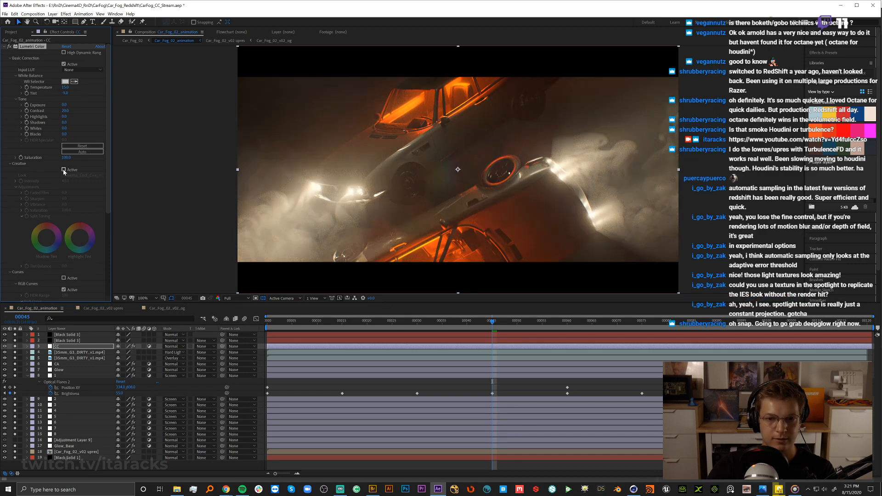
{"action": "left_click", "coordinate": [65, 65]}
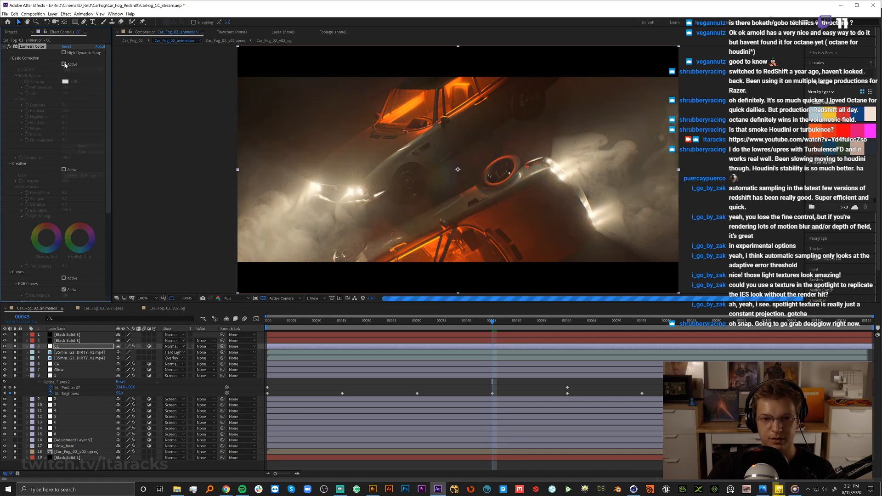
{"action": "left_click", "coordinate": [65, 64]}
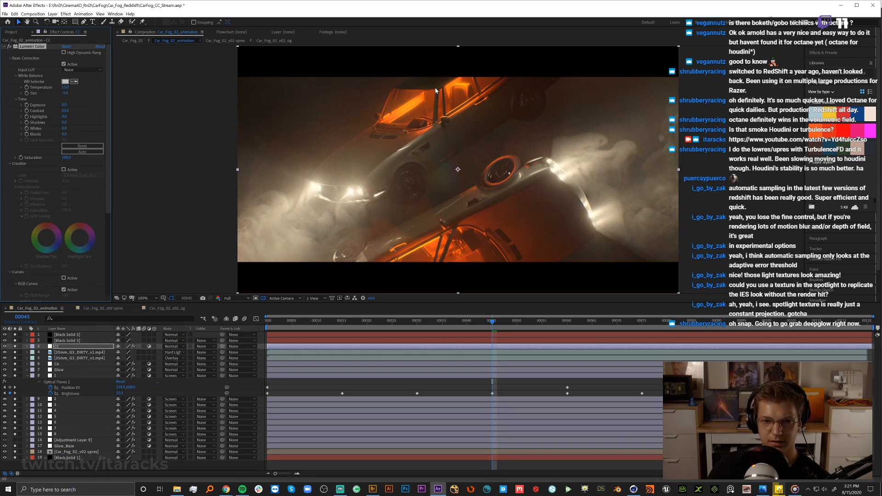
View the CarFog_2019.JPG reference image, return to After Effects, and reactivate Lumetri Color's Creative section with the effect settings area widened.
{"action": "left_click", "coordinate": [762, 490]}
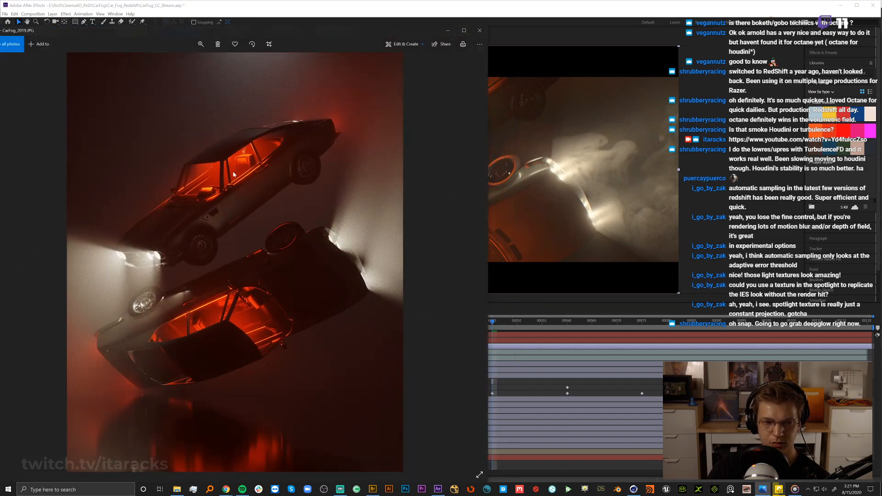
{"action": "left_click", "coordinate": [449, 31]}
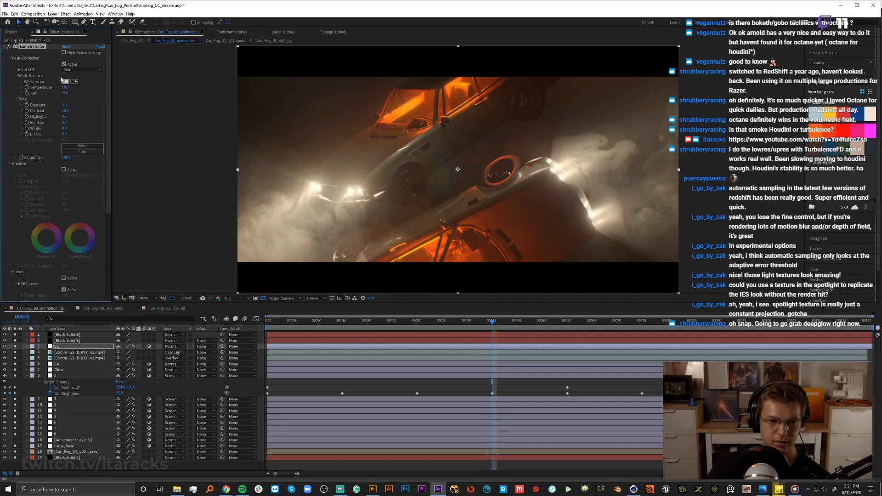
{"action": "left_click", "coordinate": [64, 170]}
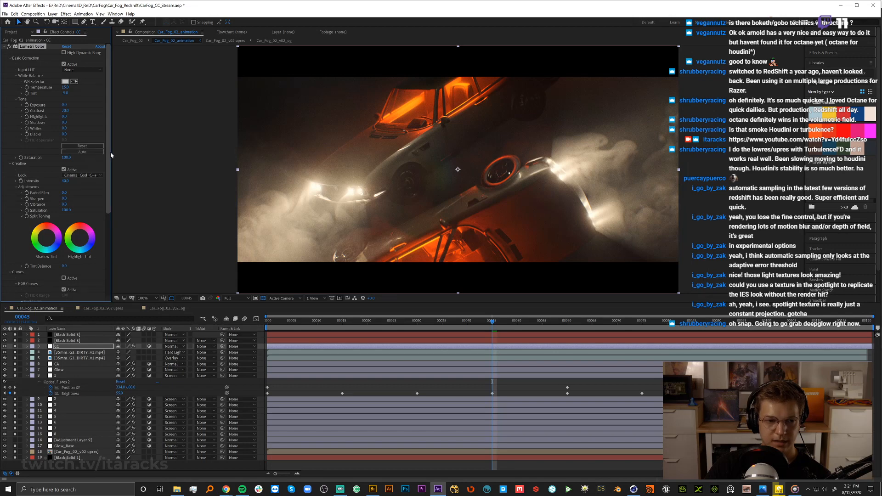
{"action": "left_click_drag", "start_coordinate": [112, 153], "coordinate": [129, 158]}
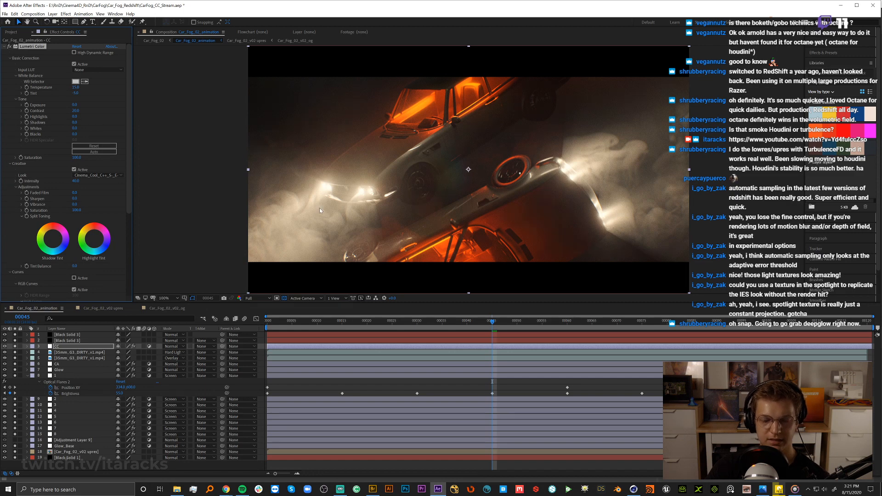
Preview the Creative look at Intensity 100, restore it to 40, and compare the image with the Creative section off and on.
{"action": "left_click", "coordinate": [76, 181]}
{"action": "type", "text": "100"}
{"action": "key", "text": "Return"}
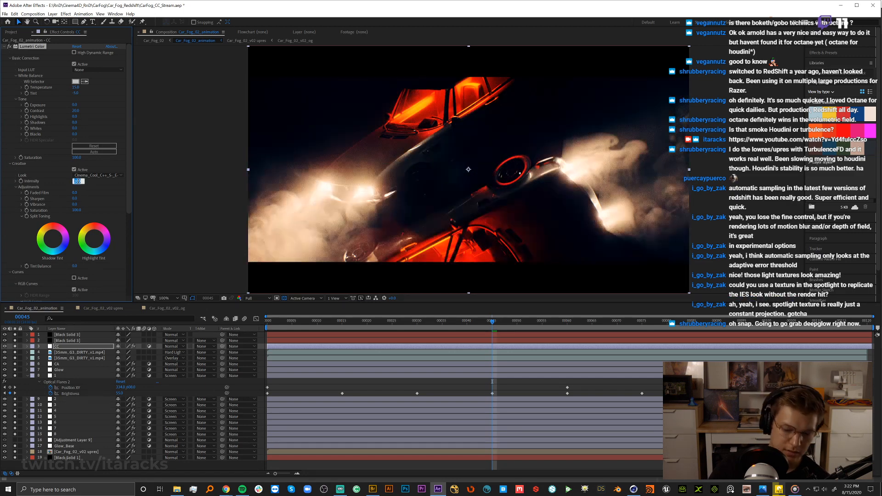
{"action": "left_click", "coordinate": [77, 181]}
{"action": "key", "text": "Return"}
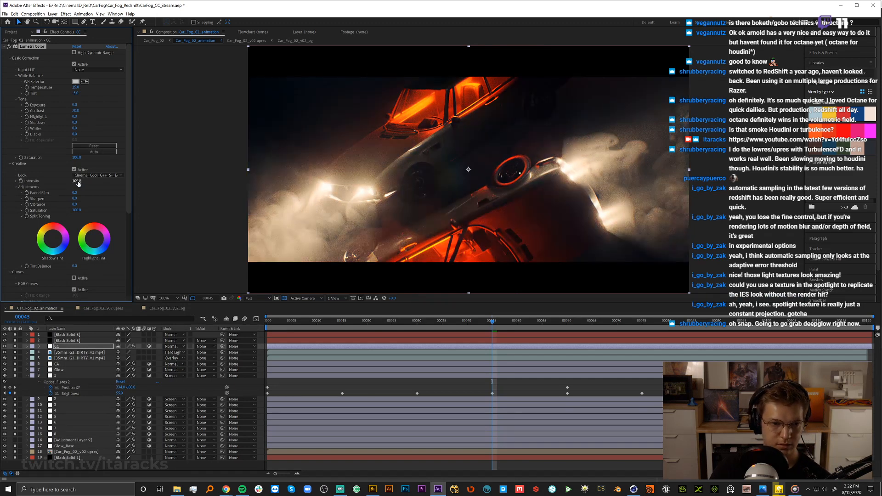
{"action": "left_click", "coordinate": [76, 181]}
{"action": "type", "text": "40"}
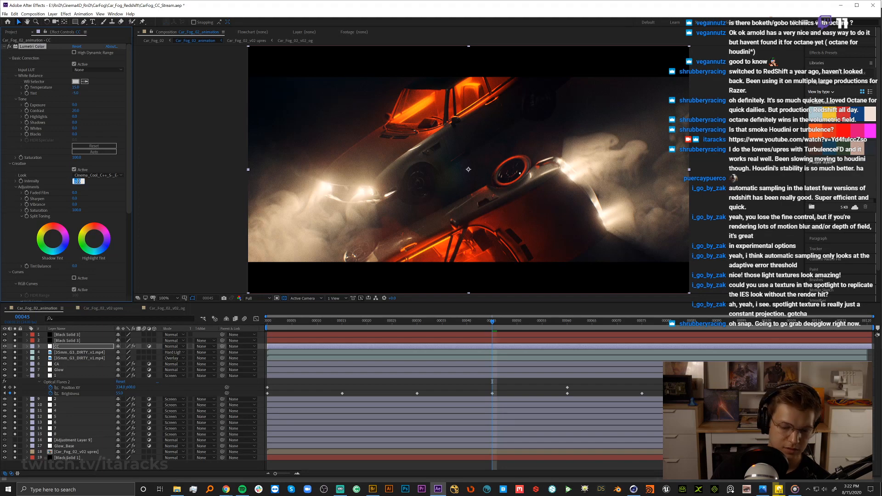
{"action": "key", "text": "Return"}
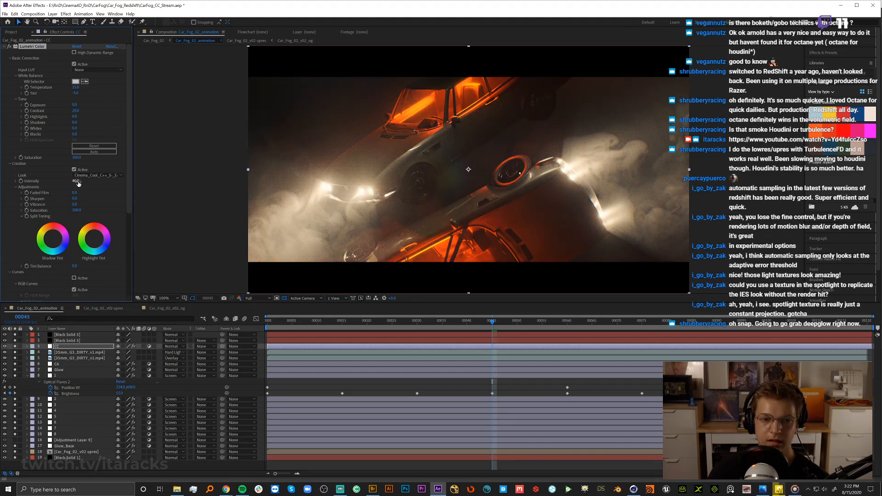
{"action": "left_click", "coordinate": [74, 171]}
{"action": "left_click", "coordinate": [73, 171]}
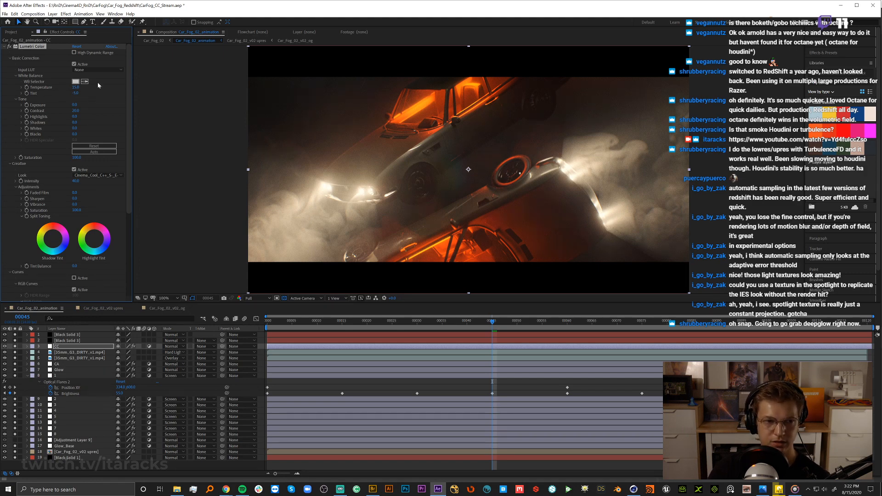
Reactivate Lumetri Color's Curves section and compare the image with Curves off and on.
{"action": "scroll", "coordinate": [53, 183], "scroll_direction": "down", "scroll_amount": 1}
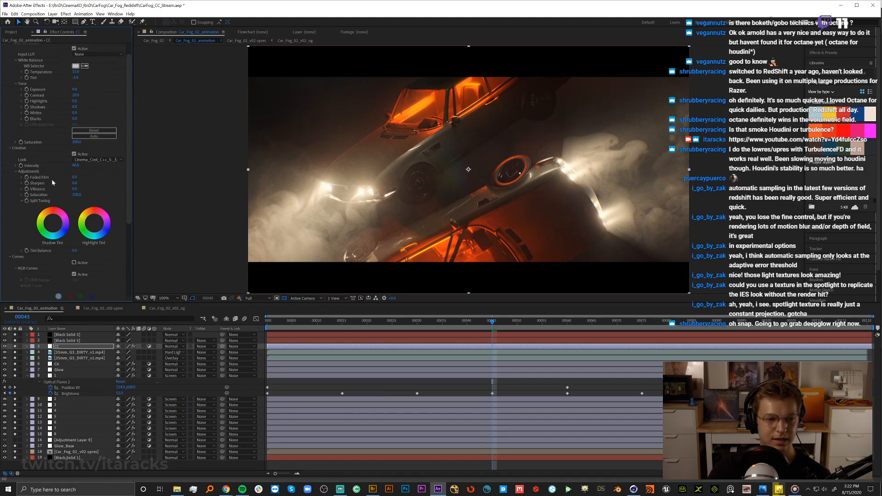
{"action": "scroll", "coordinate": [53, 183], "scroll_direction": "down", "scroll_amount": 3}
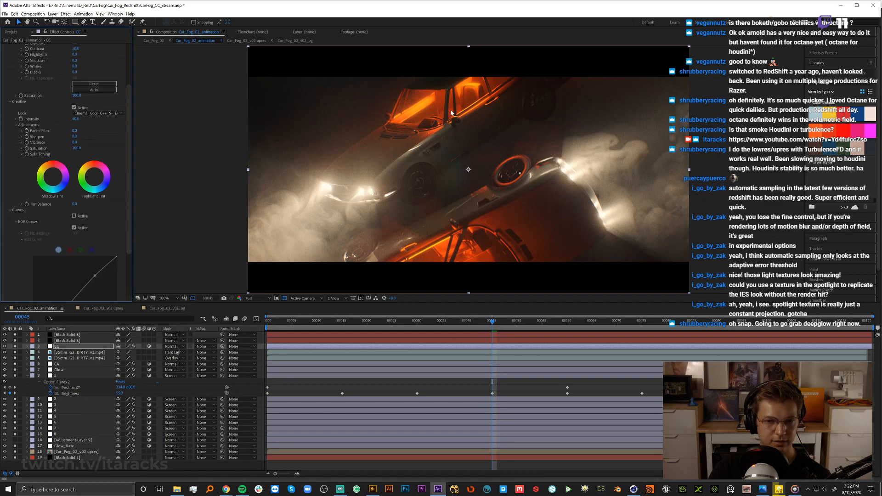
{"action": "left_click", "coordinate": [74, 216]}
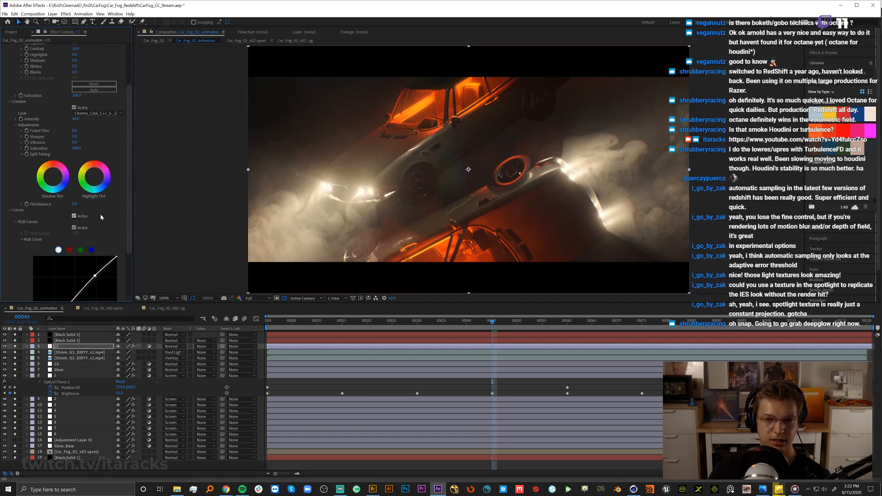
{"action": "left_click", "coordinate": [74, 217]}
{"action": "left_click", "coordinate": [74, 216]}
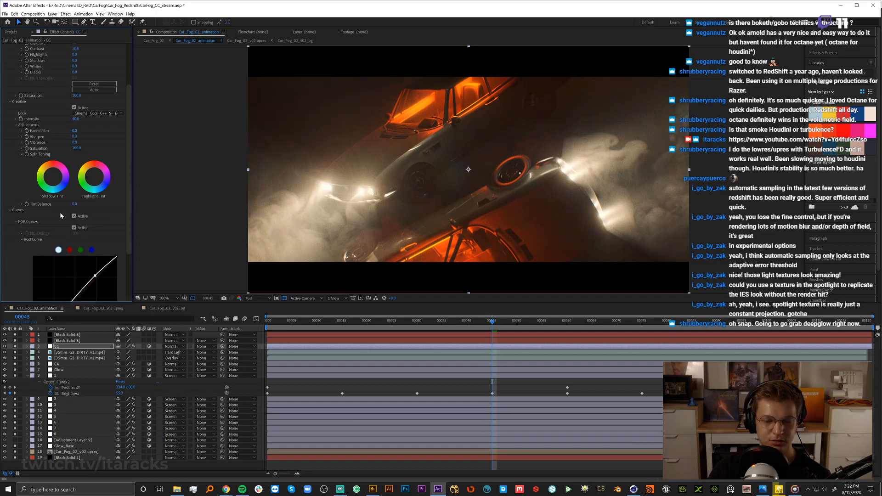
Inspect the red, green and blue channels of the RGB curve, and compare the image with Curves off and on.
{"action": "scroll", "coordinate": [20, 251], "scroll_direction": "down", "scroll_amount": 3}
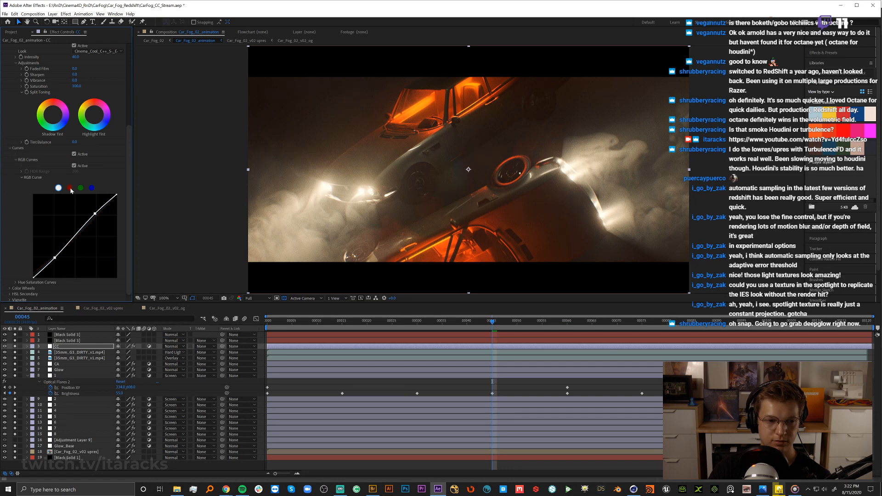
{"action": "left_click", "coordinate": [70, 188]}
{"action": "left_click", "coordinate": [81, 188]}
{"action": "left_click", "coordinate": [91, 188]}
{"action": "left_click", "coordinate": [80, 188]}
{"action": "left_click", "coordinate": [54, 257]}
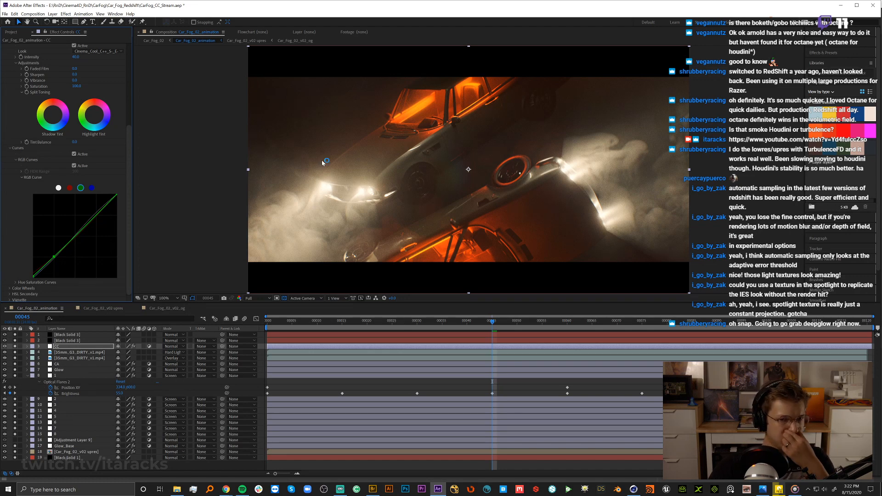
{"action": "left_click", "coordinate": [74, 154]}
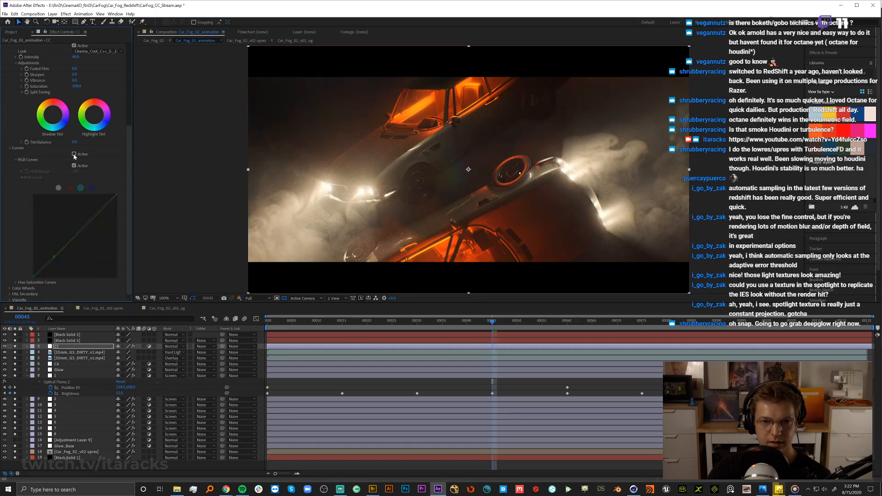
{"action": "left_click", "coordinate": [74, 154]}
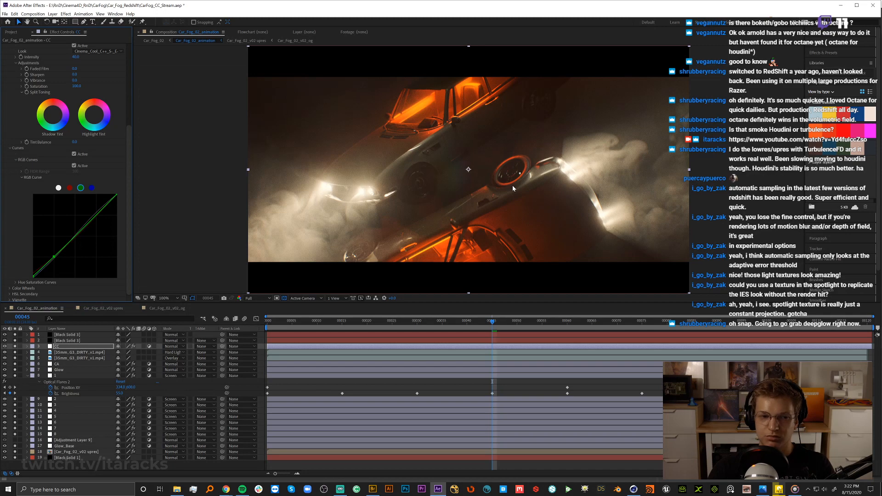
Widen the effect settings area and deactivate Lumetri Color's Basic Correction, Curves and Creative sections.
{"action": "scroll", "coordinate": [2, 221], "scroll_direction": "up", "scroll_amount": 5}
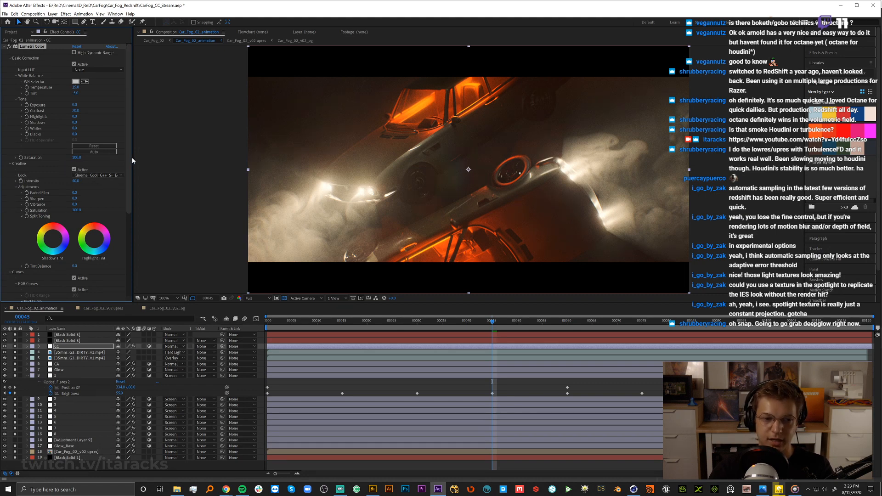
{"action": "left_click_drag", "start_coordinate": [133, 160], "coordinate": [180, 161]}
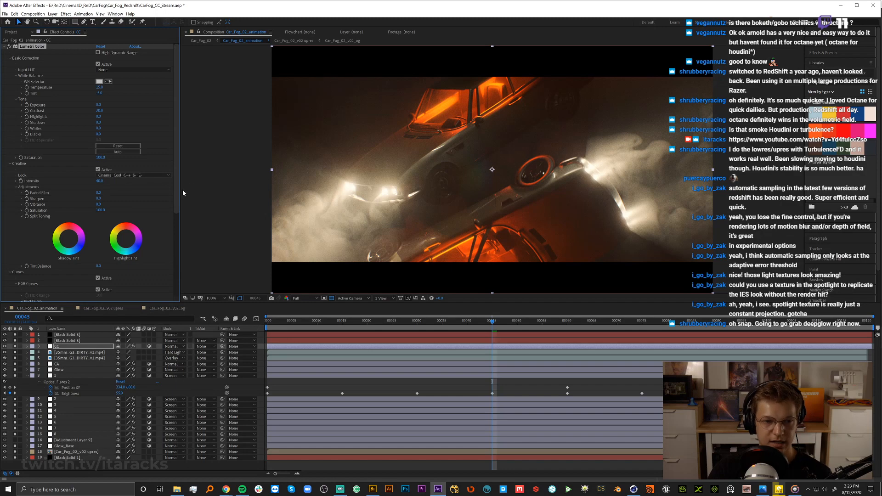
{"action": "left_click", "coordinate": [98, 65]}
{"action": "scroll", "coordinate": [81, 161], "scroll_direction": "down", "scroll_amount": 3}
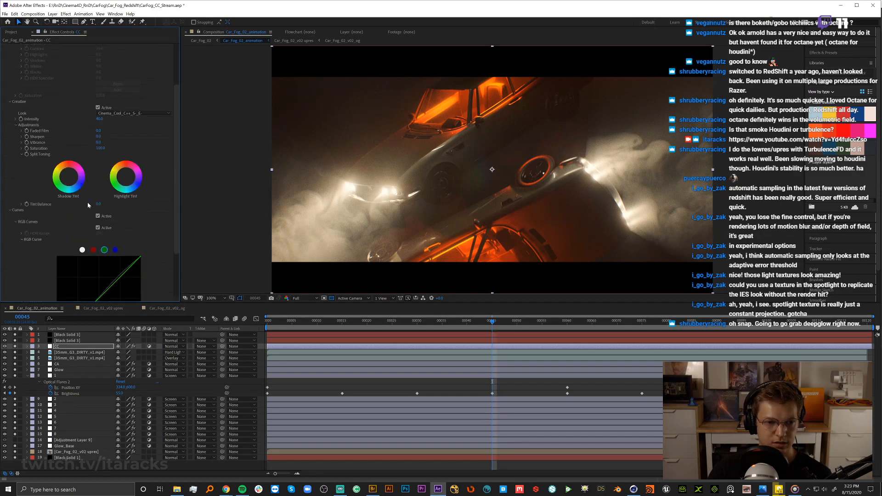
{"action": "left_click", "coordinate": [97, 216]}
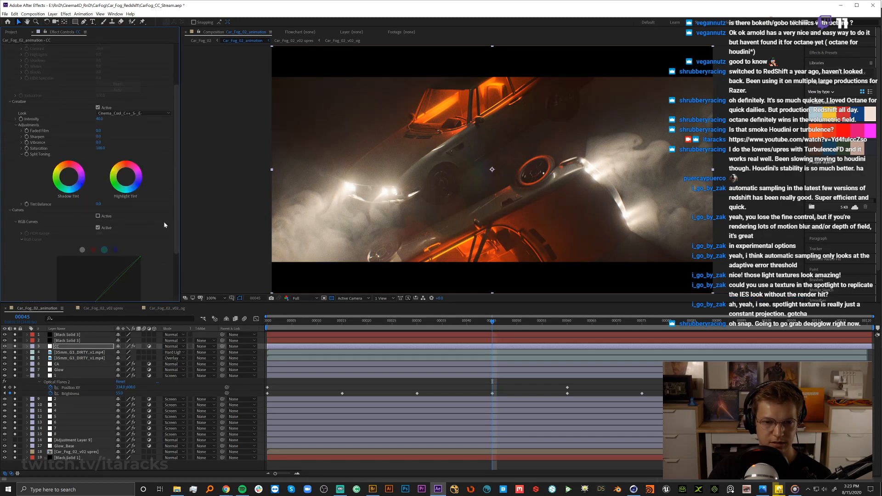
{"action": "scroll", "coordinate": [164, 221], "scroll_direction": "up", "scroll_amount": 3}
{"action": "left_click", "coordinate": [98, 169]}
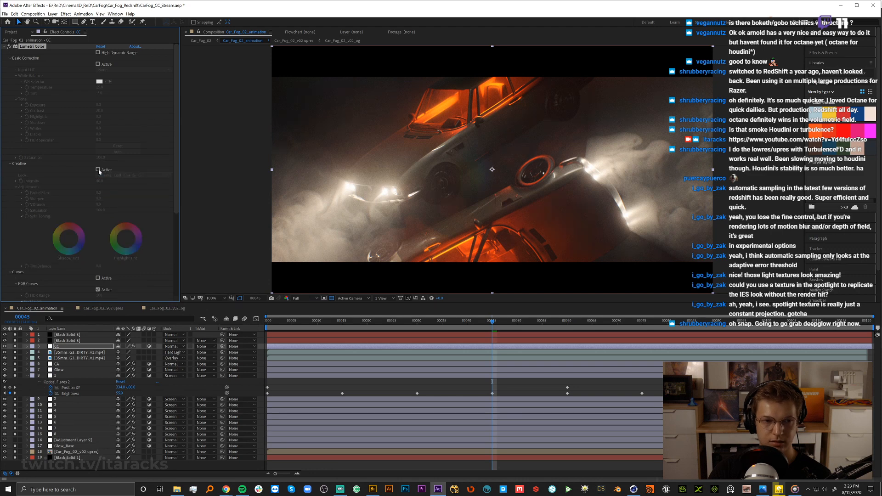
Compare the image repeatedly with only the Creative look on and off, leaving the Creative section active.
{"action": "left_click", "coordinate": [98, 169]}
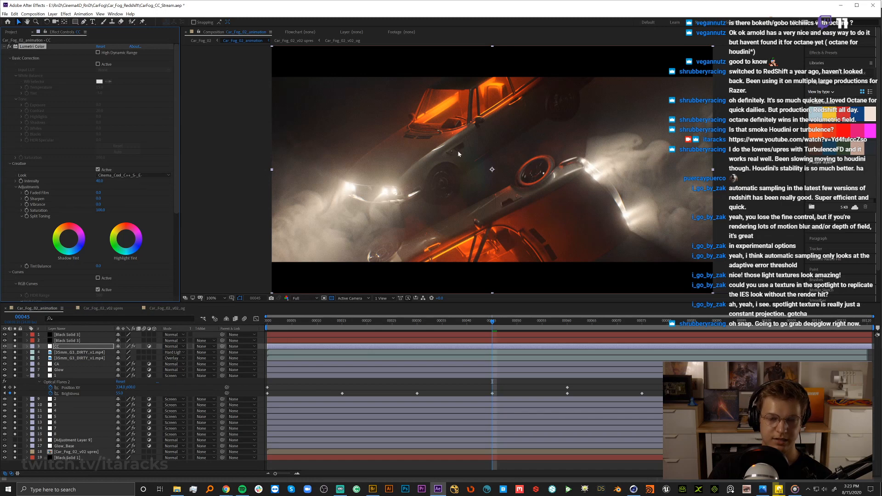
{"action": "left_click", "coordinate": [98, 169]}
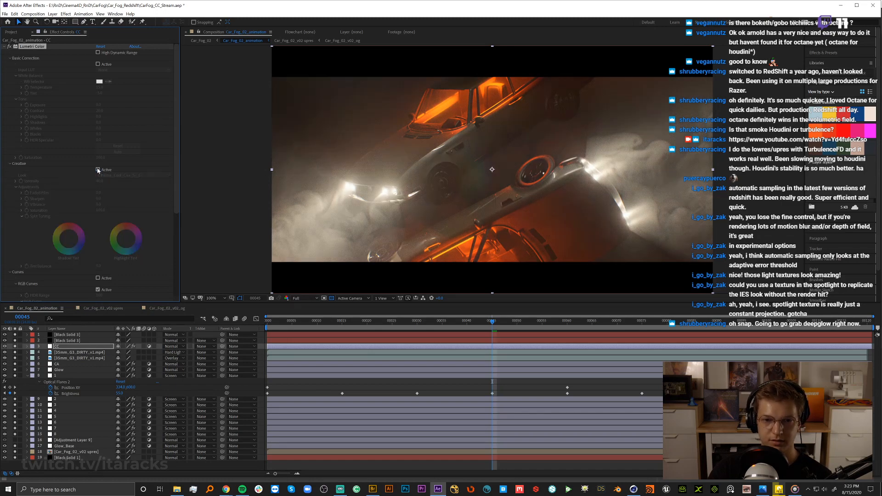
{"action": "left_click", "coordinate": [97, 169]}
{"action": "left_click", "coordinate": [98, 170]}
{"action": "left_click", "coordinate": [98, 170]}
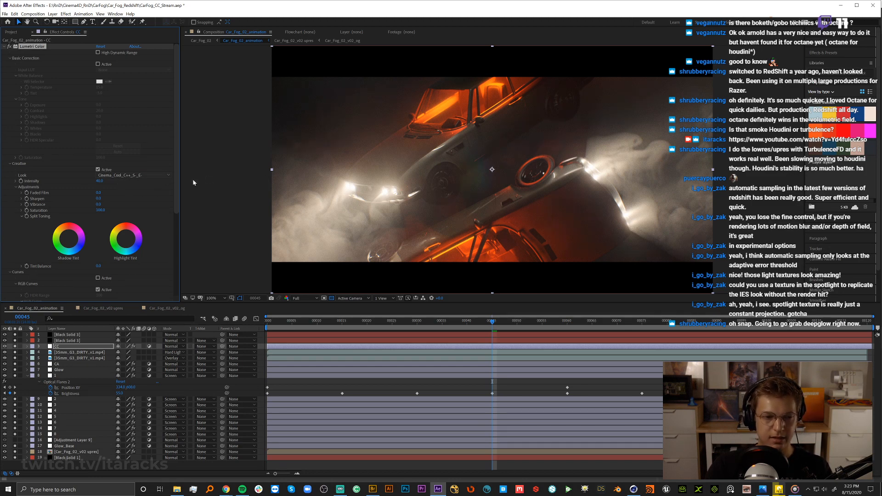
{"action": "left_click", "coordinate": [98, 170]}
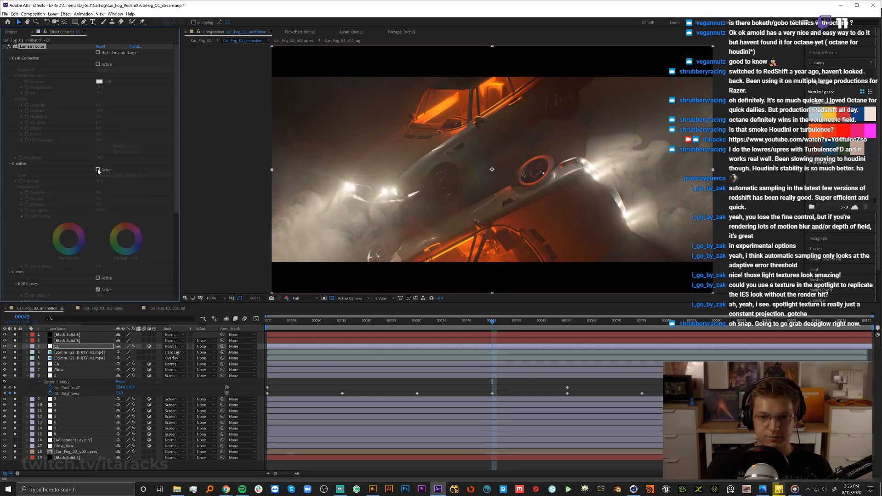
{"action": "left_click", "coordinate": [98, 170]}
{"action": "left_click", "coordinate": [98, 170]}
{"action": "left_click", "coordinate": [97, 170]}
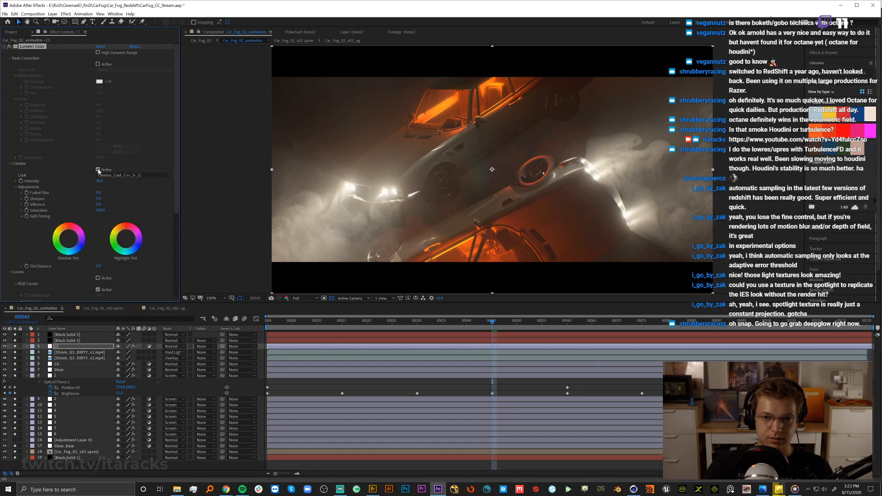
{"action": "left_click", "coordinate": [98, 170]}
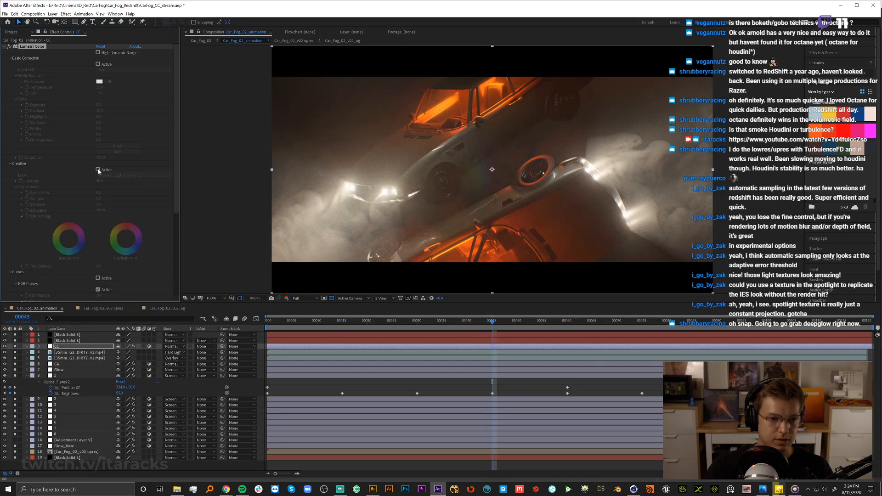
{"action": "left_click", "coordinate": [98, 170]}
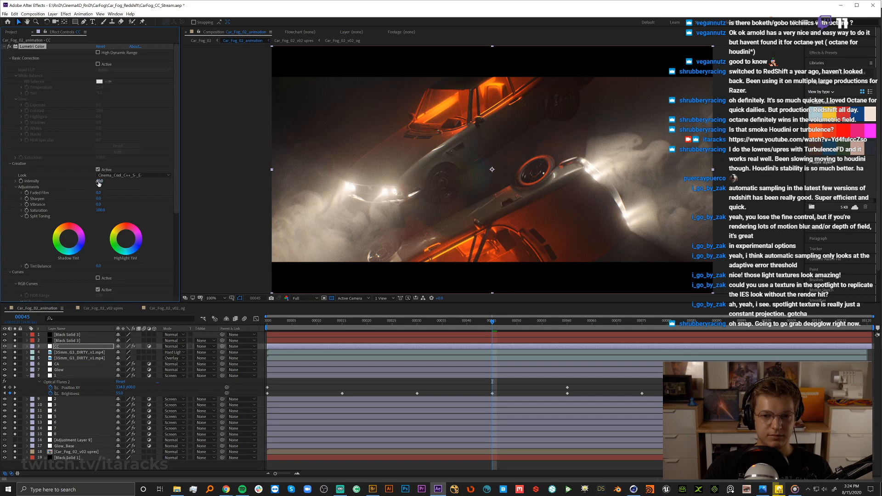
Reactivate the Basic Correction and Curves sections of the CC layer's Lumetri Color.
{"action": "left_click", "coordinate": [97, 64]}
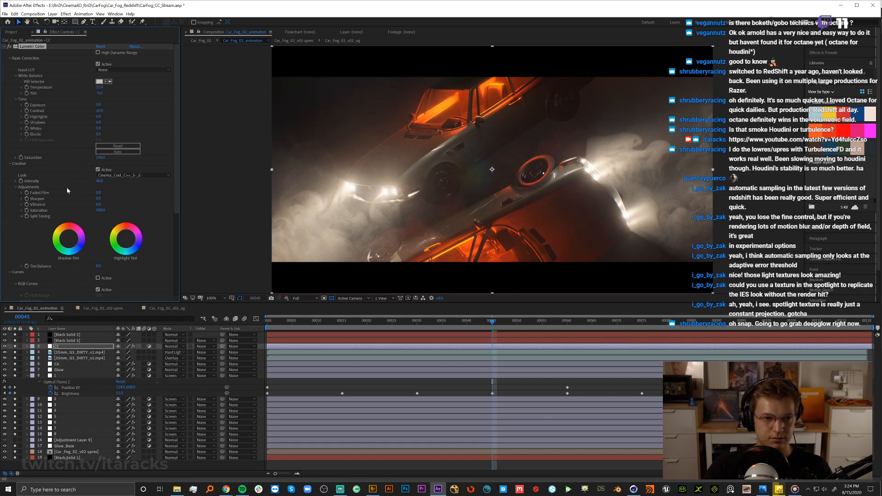
{"action": "scroll", "coordinate": [67, 191], "scroll_direction": "down", "scroll_amount": 3}
{"action": "left_click", "coordinate": [98, 216]}
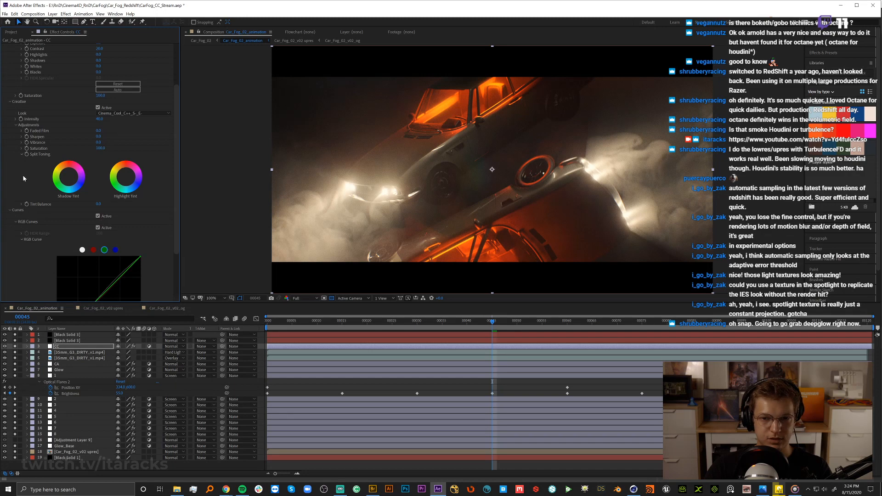
{"action": "scroll", "coordinate": [10, 171], "scroll_direction": "up", "scroll_amount": 3}
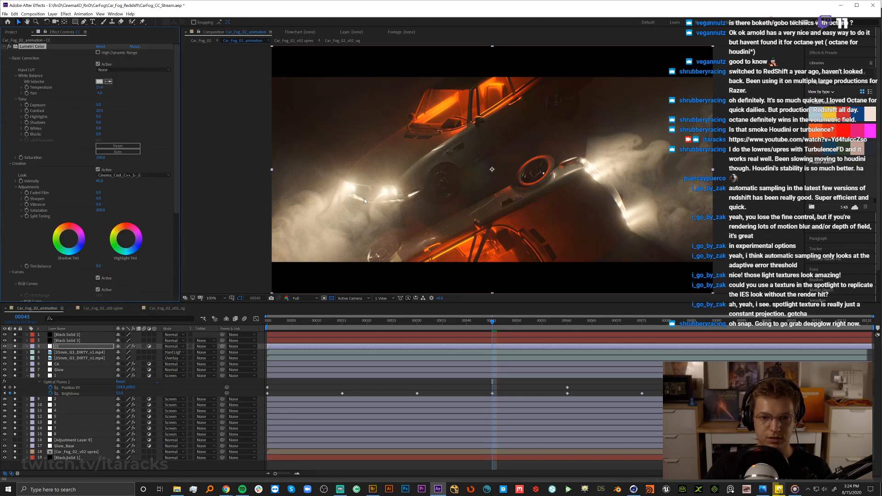
Compare the frame with the CC layer's entire Lumetri Color effect off and on.
{"action": "left_click", "coordinate": [9, 46]}
{"action": "left_click", "coordinate": [9, 47]}
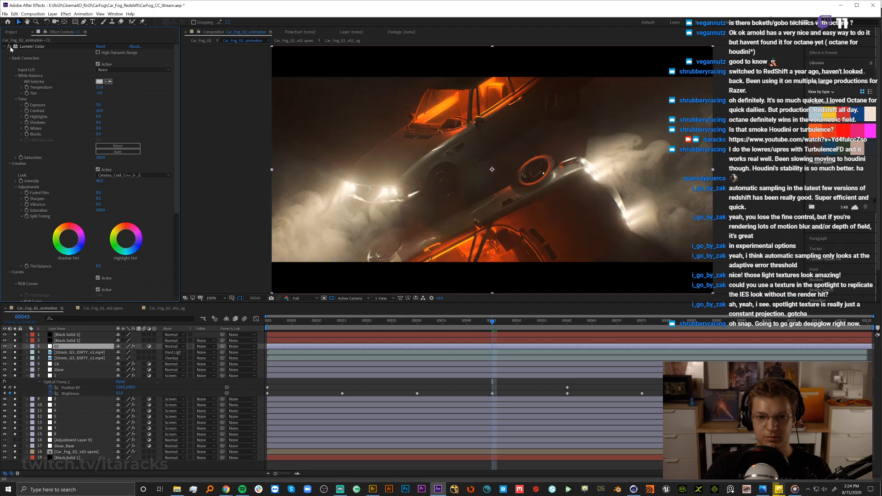
{"action": "left_click", "coordinate": [10, 47]}
{"action": "left_click", "coordinate": [9, 47]}
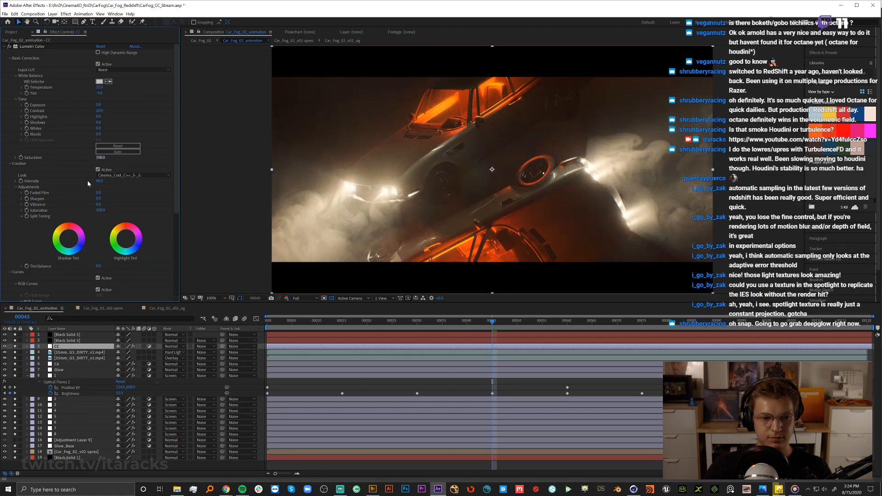
Select the two black solid layers above CC and examine the letterbox bars they form at 50% zoom.
{"action": "left_click", "coordinate": [68, 336]}
{"action": "left_click", "coordinate": [67, 342], "text": "shift"}
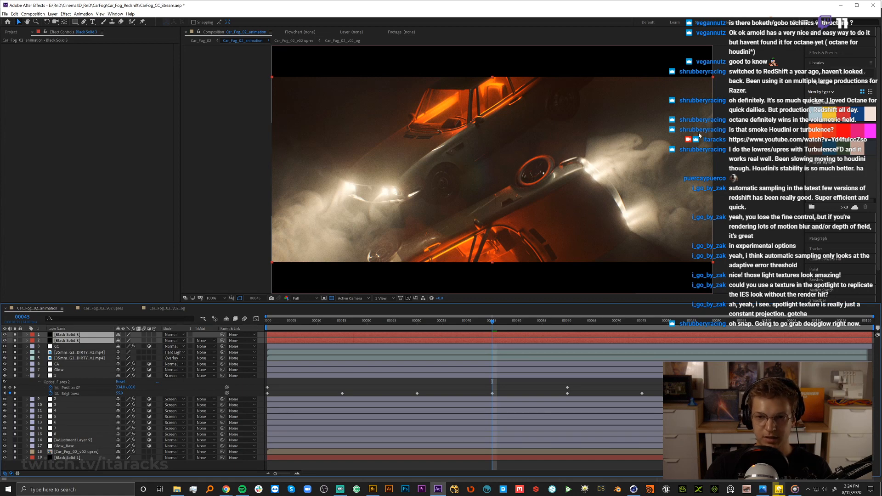
{"action": "scroll", "coordinate": [409, 212], "scroll_direction": "down", "scroll_amount": 1}
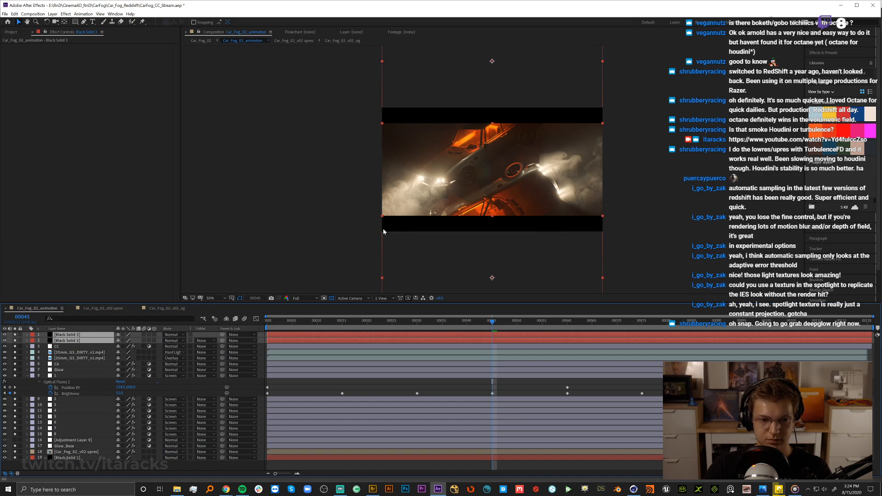
{"action": "scroll", "coordinate": [492, 214], "scroll_direction": "up", "scroll_amount": 1}
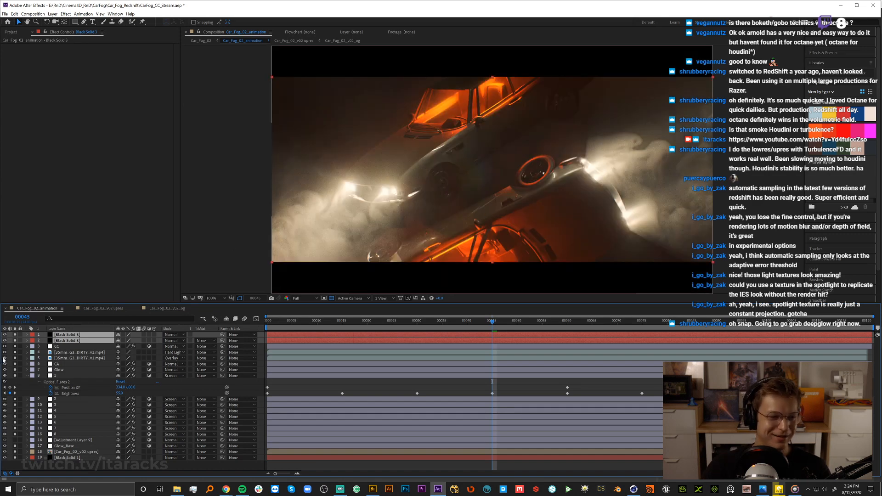
Unsolo all soloed layers in the Car_Fog_02_animation timeline.
{"action": "left_click_drag", "start_coordinate": [15, 335], "coordinate": [14, 383]}
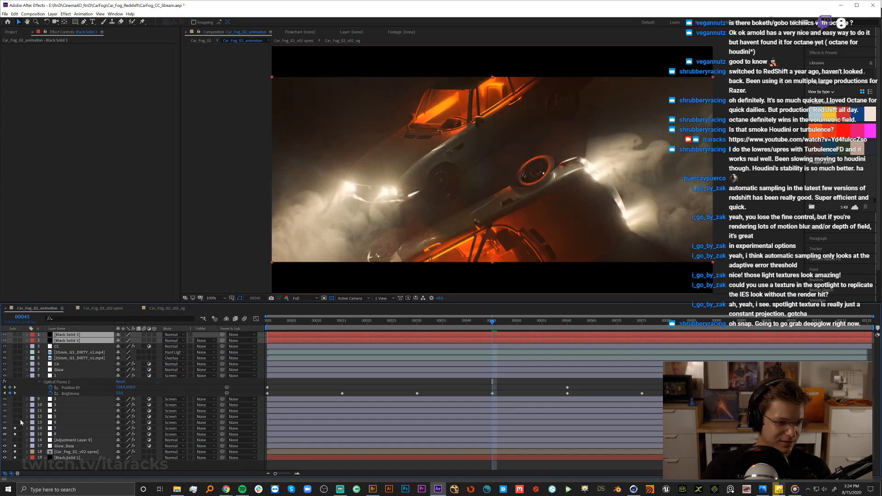
{"action": "left_click_drag", "start_coordinate": [20, 422], "coordinate": [15, 455]}
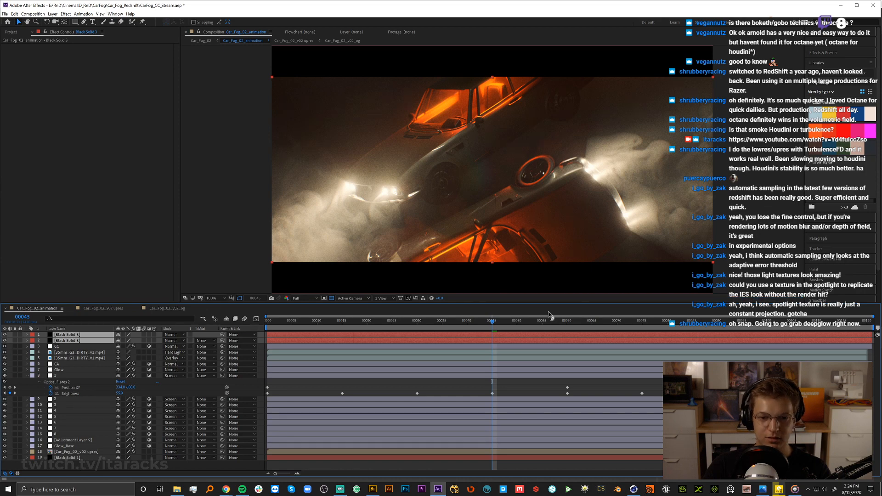
Select the Car_Fog_02_v02 upres layer and examine the car's render detail up close at frames 103, 32 and 15.
{"action": "left_click", "coordinate": [783, 321]}
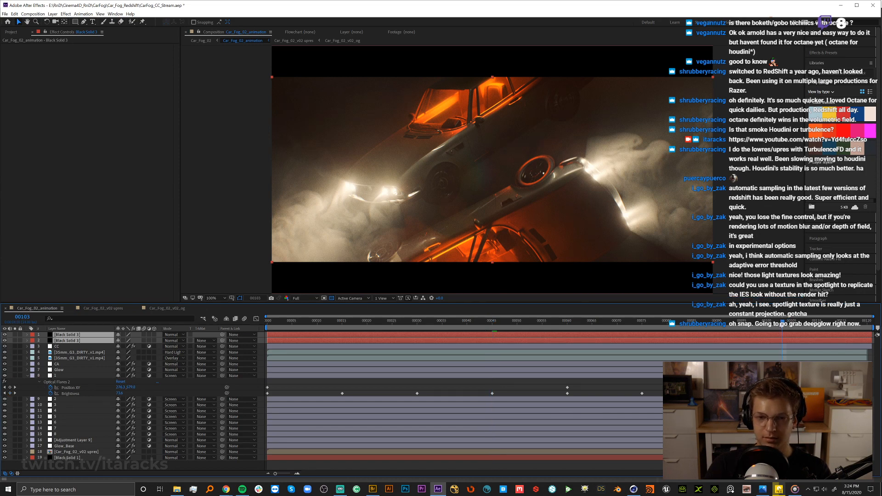
{"action": "left_click", "coordinate": [69, 452]}
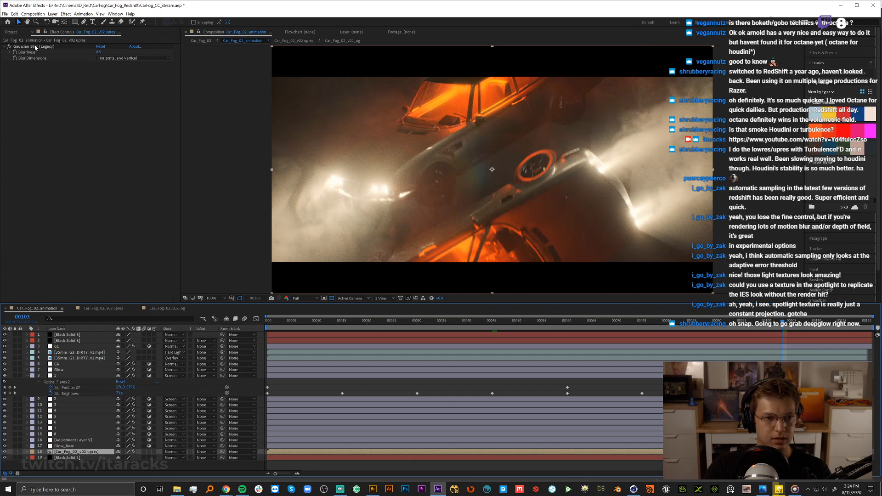
{"action": "scroll", "coordinate": [488, 143], "scroll_direction": "up", "scroll_amount": 4}
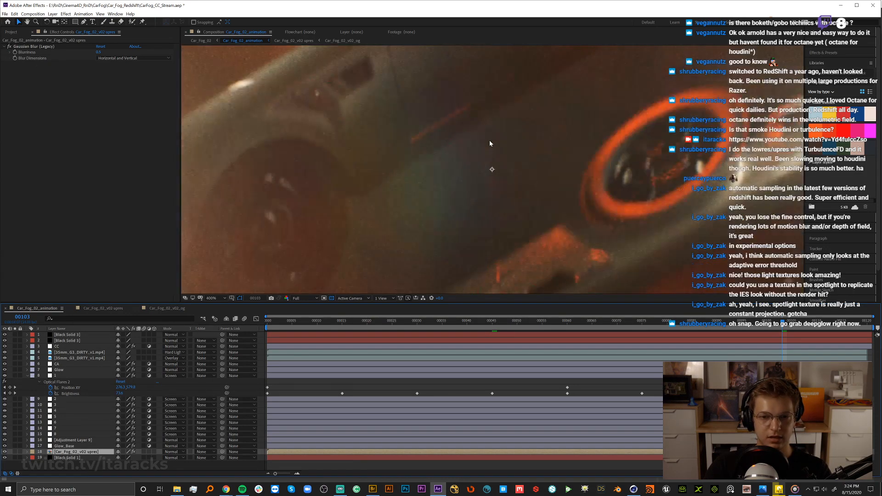
{"action": "left_click", "coordinate": [429, 322]}
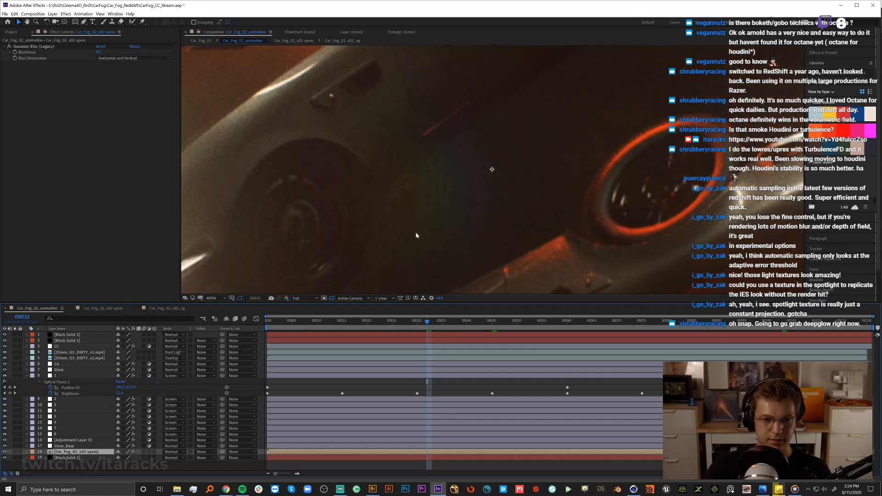
{"action": "left_click", "coordinate": [349, 323]}
{"action": "left_click", "coordinate": [342, 324]}
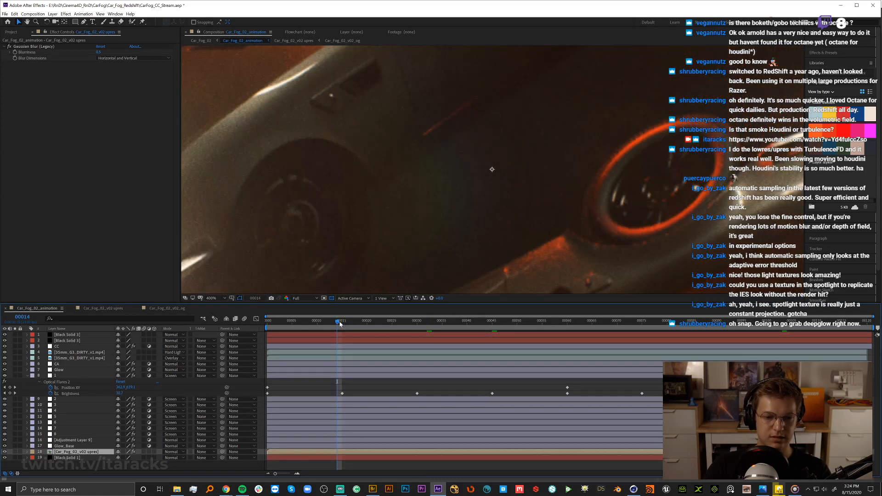
{"action": "left_click", "coordinate": [342, 324]}
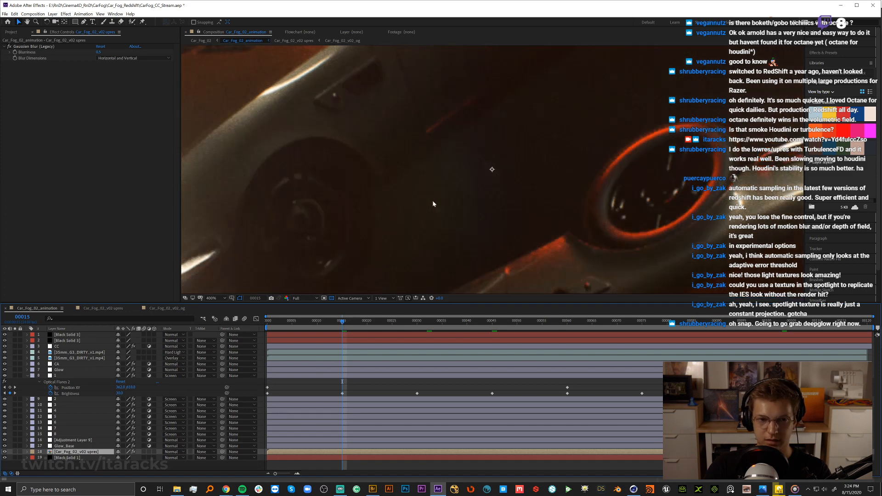
Compare the wheel and headlight areas of the upper car at frame 15 with the layer's Gaussian Blur (Legacy) off and on.
{"action": "left_click", "coordinate": [10, 46]}
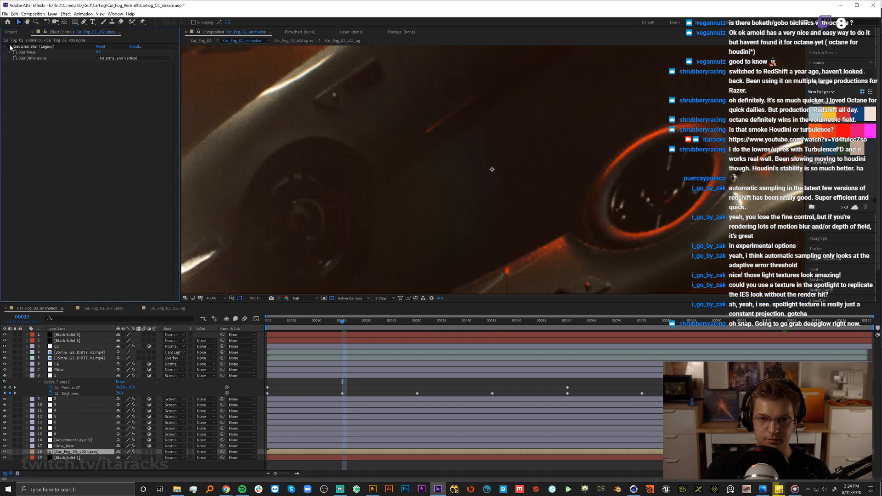
{"action": "left_click", "coordinate": [10, 47]}
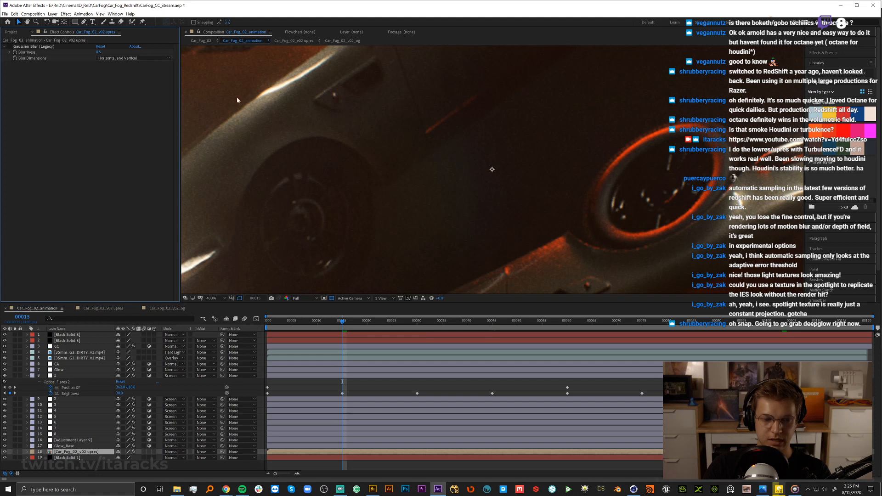
{"action": "key", "text": "space"}
{"action": "left_click_drag", "start_coordinate": [307, 122], "coordinate": [491, 135]}
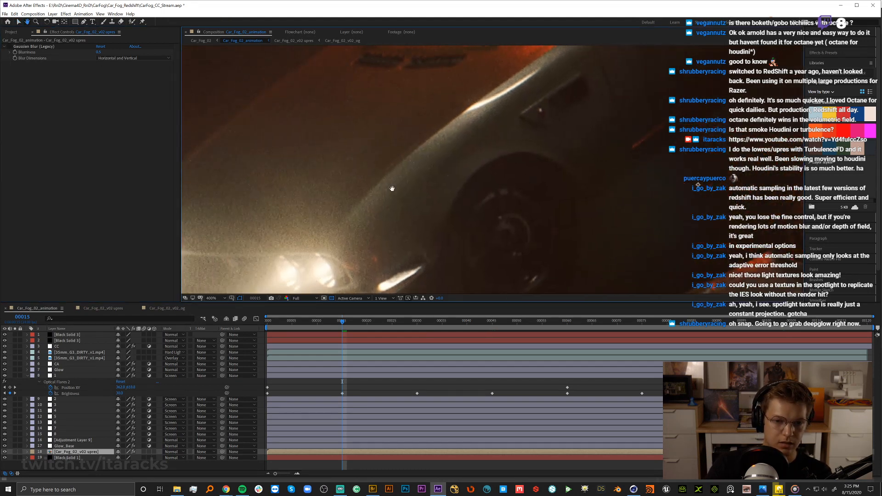
{"action": "left_click_drag", "start_coordinate": [372, 184], "coordinate": [451, 112]}
{"action": "left_click", "coordinate": [12, 48]}
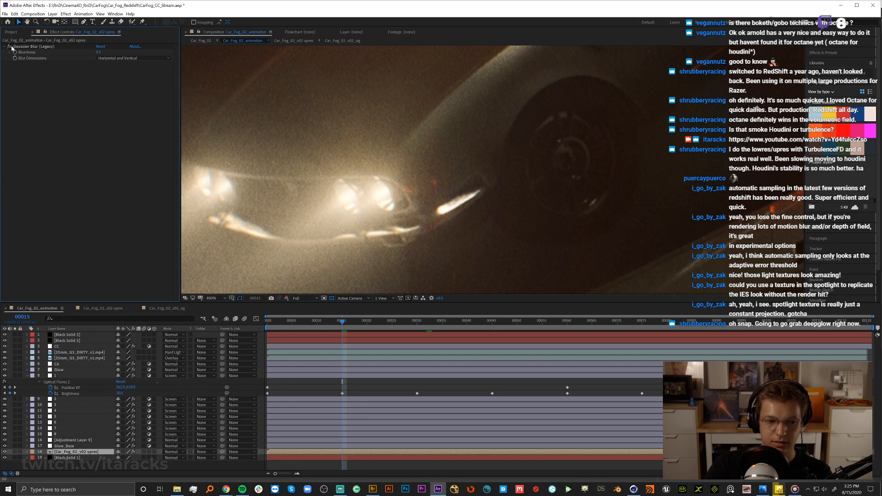
{"action": "left_click", "coordinate": [11, 47]}
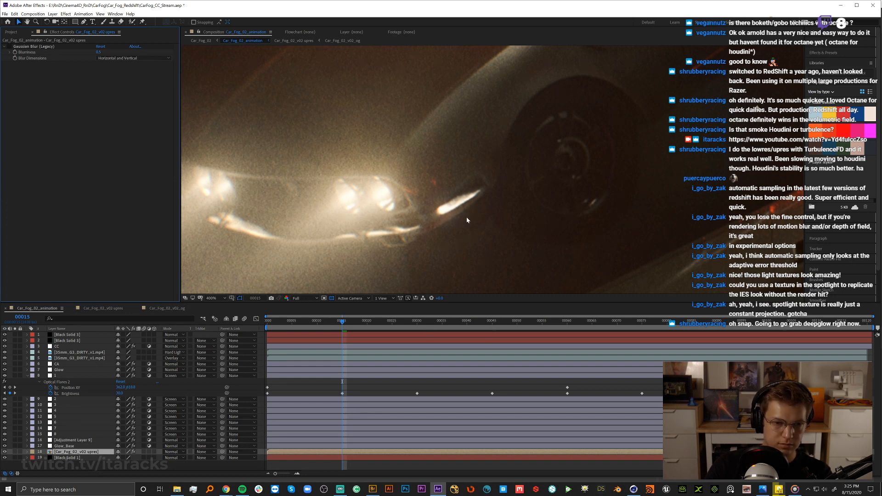
{"action": "left_click", "coordinate": [9, 46]}
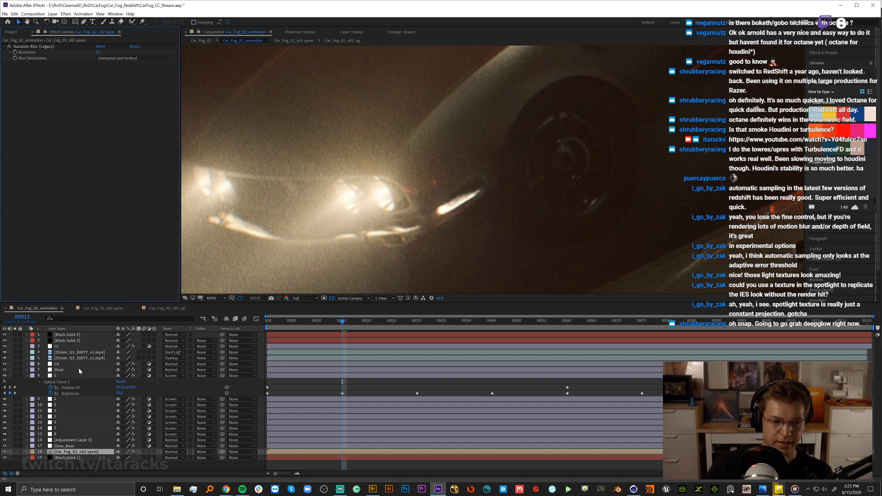
Solo the Car_Fog_02_v02 upres layer and compare its headlight detail with Gaussian Blur (Legacy) off and on.
{"action": "left_click", "coordinate": [15, 452]}
{"action": "scroll", "coordinate": [463, 204], "scroll_direction": "up", "scroll_amount": 1}
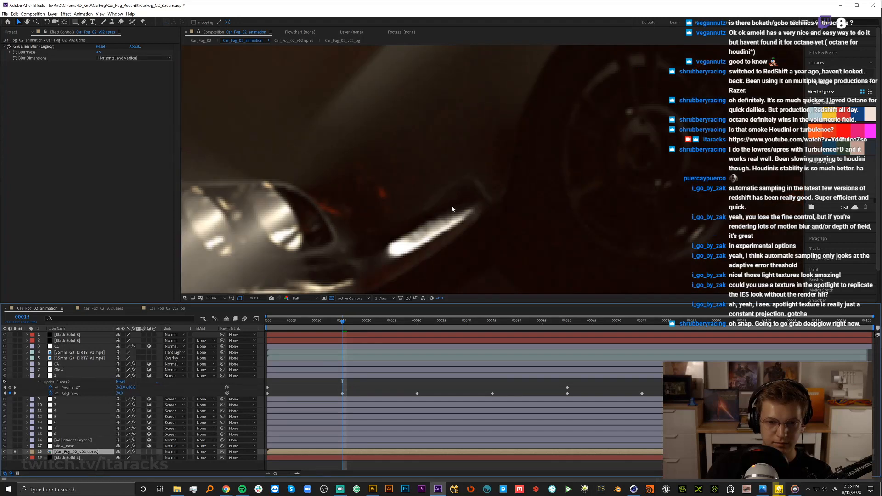
{"action": "left_click", "coordinate": [10, 47]}
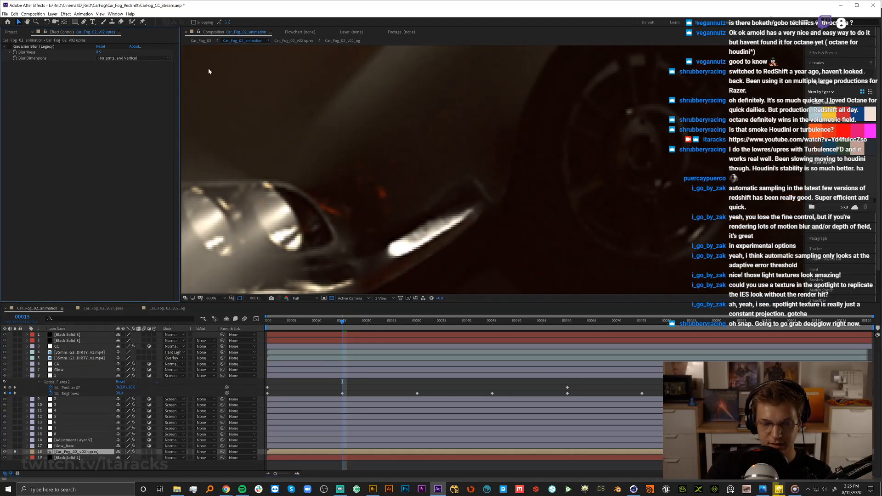
{"action": "left_click", "coordinate": [10, 46]}
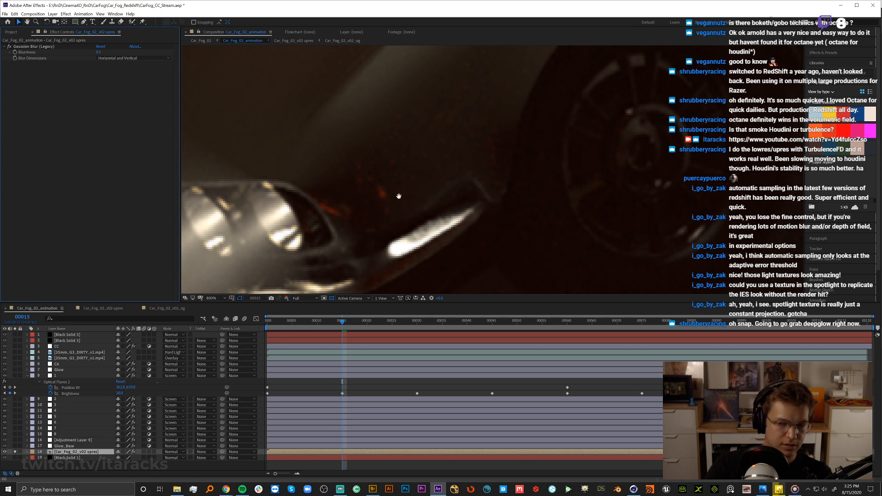
Compare the upper car's hood and windshield edges with Gaussian Blur (Legacy) off and on.
{"action": "key", "text": "space"}
{"action": "left_click_drag", "start_coordinate": [327, 212], "coordinate": [580, 235]}
{"action": "left_click_drag", "start_coordinate": [318, 163], "coordinate": [361, 245]}
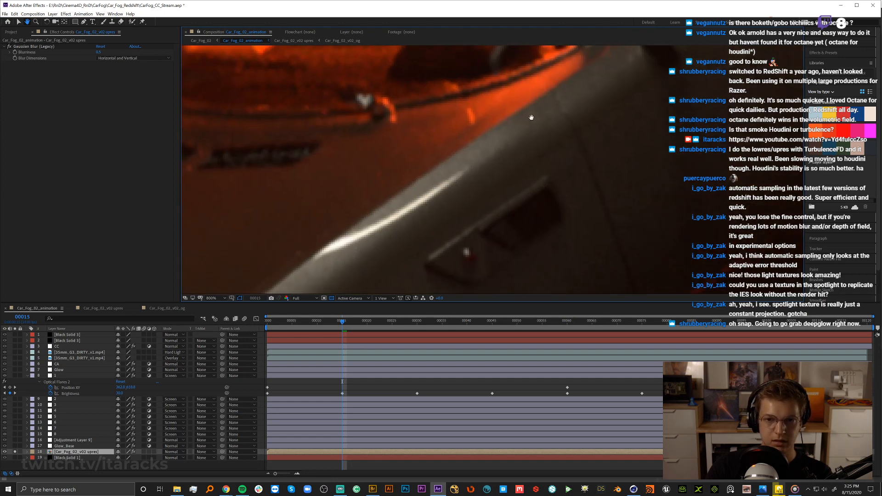
{"action": "left_click_drag", "start_coordinate": [399, 127], "coordinate": [492, 163]}
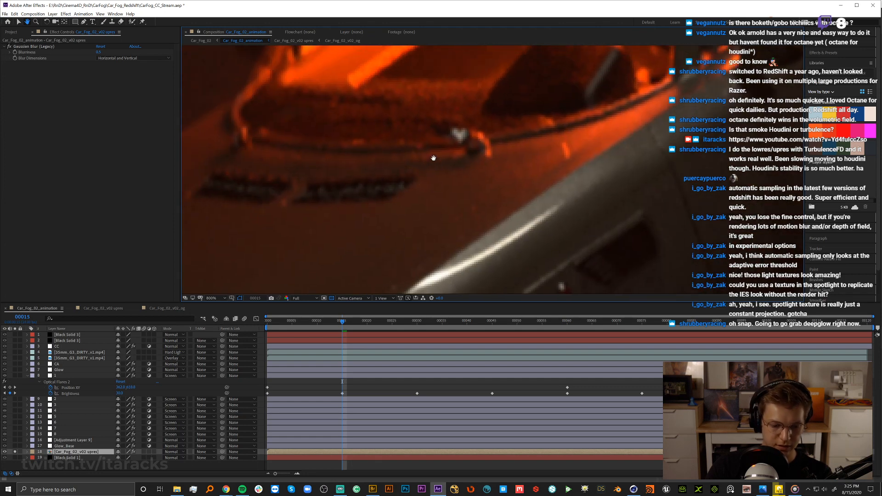
{"action": "left_click", "coordinate": [9, 46]}
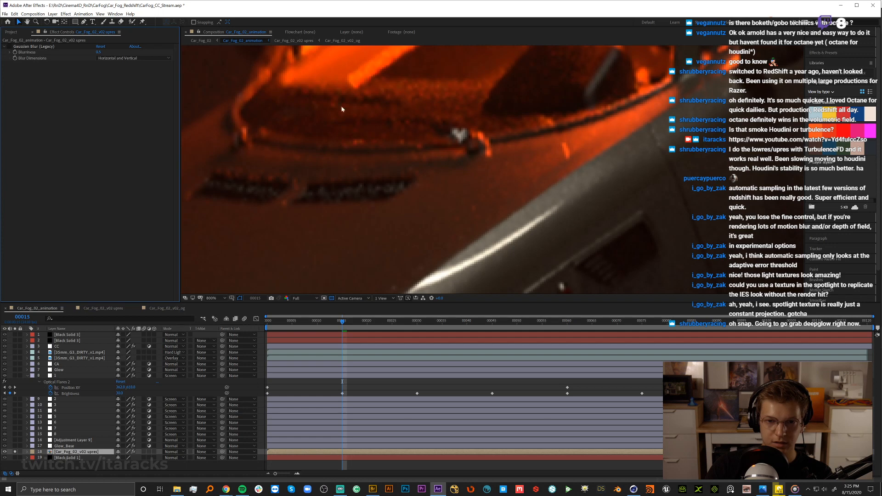
{"action": "left_click", "coordinate": [9, 46]}
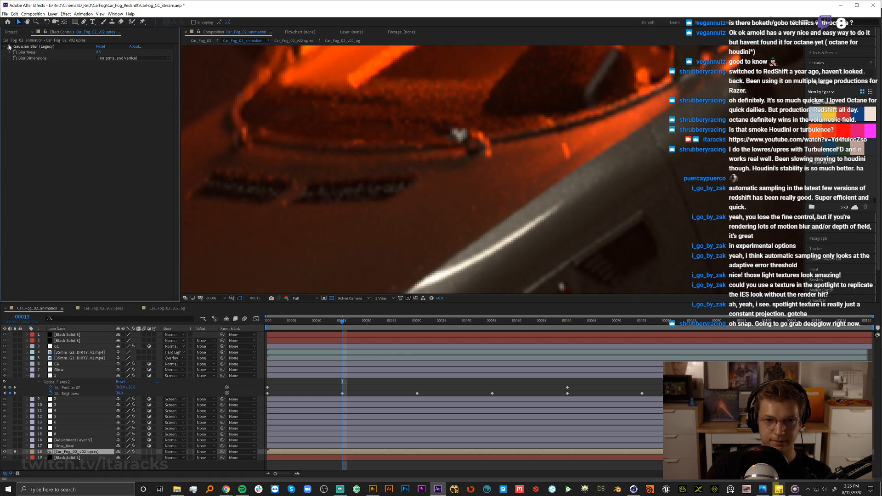
Compare the pixel detail of the lower car's headlight and bumper with Gaussian Blur (Legacy) off and on, up to 1600% zoom.
{"action": "left_click_drag", "start_coordinate": [561, 157], "coordinate": [441, 202]}
{"action": "left_click_drag", "start_coordinate": [644, 124], "coordinate": [567, 193]}
{"action": "mouse_move", "coordinate": [603, 103]}
{"action": "left_mouse_down"}
{"action": "mouse_move", "coordinate": [560, 228]}
{"action": "mouse_move", "coordinate": [635, 230]}
{"action": "mouse_move", "coordinate": [634, 177]}
{"action": "mouse_move", "coordinate": [634, 225]}
{"action": "mouse_move", "coordinate": [569, 156]}
{"action": "mouse_move", "coordinate": [504, 166]}
{"action": "mouse_move", "coordinate": [488, 148]}
{"action": "left_mouse_up"}
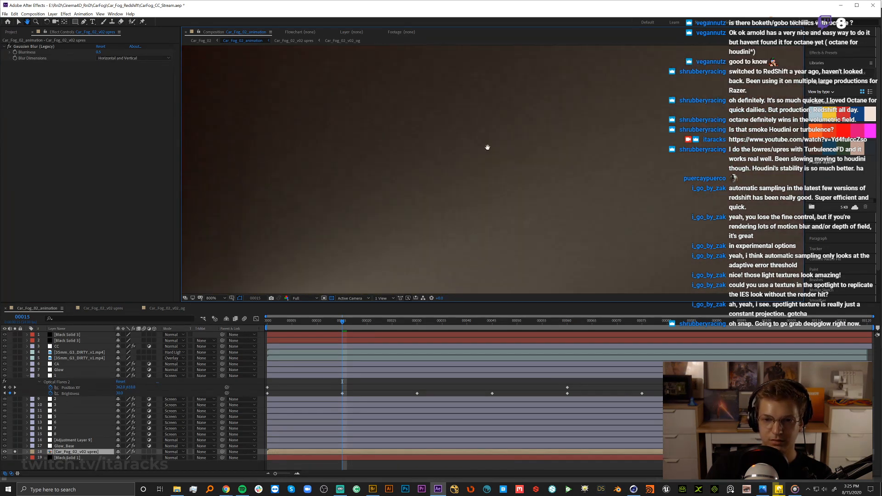
{"action": "scroll", "coordinate": [517, 167], "scroll_direction": "down", "scroll_amount": 5}
{"action": "scroll", "coordinate": [470, 191], "scroll_direction": "up", "scroll_amount": 3}
{"action": "scroll", "coordinate": [397, 244], "scroll_direction": "up", "scroll_amount": 6}
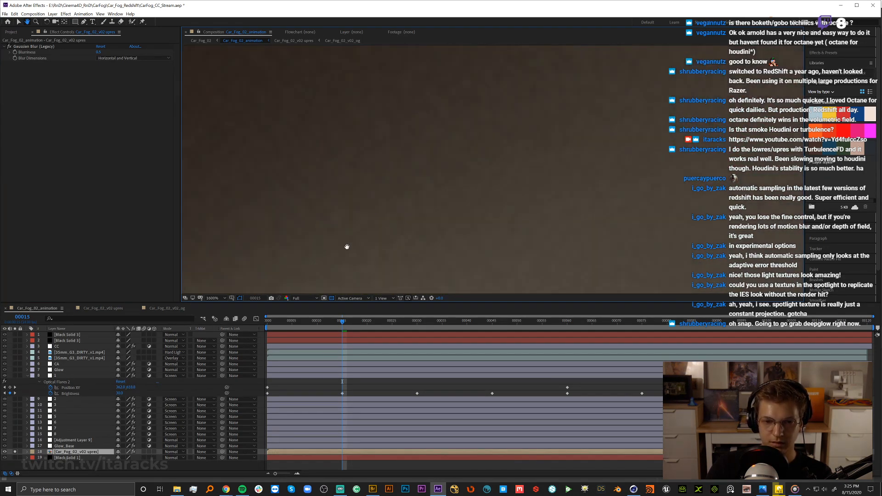
{"action": "left_click_drag", "start_coordinate": [423, 206], "coordinate": [566, 234]}
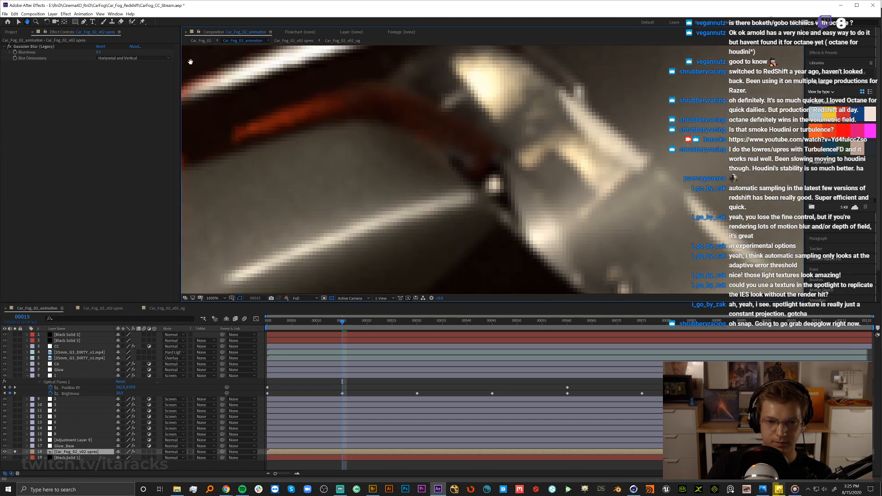
{"action": "left_click", "coordinate": [10, 46]}
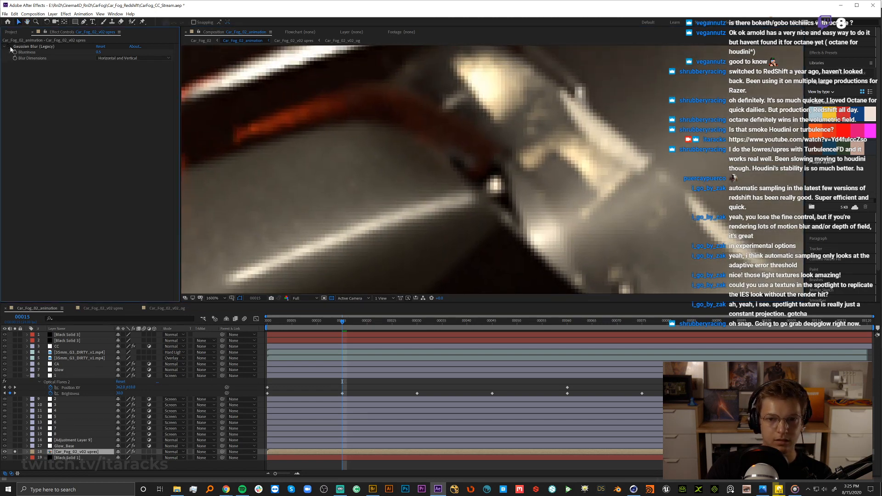
{"action": "left_click", "coordinate": [10, 47]}
{"action": "left_click", "coordinate": [10, 47]}
{"action": "scroll", "coordinate": [394, 164], "scroll_direction": "down", "scroll_amount": 1}
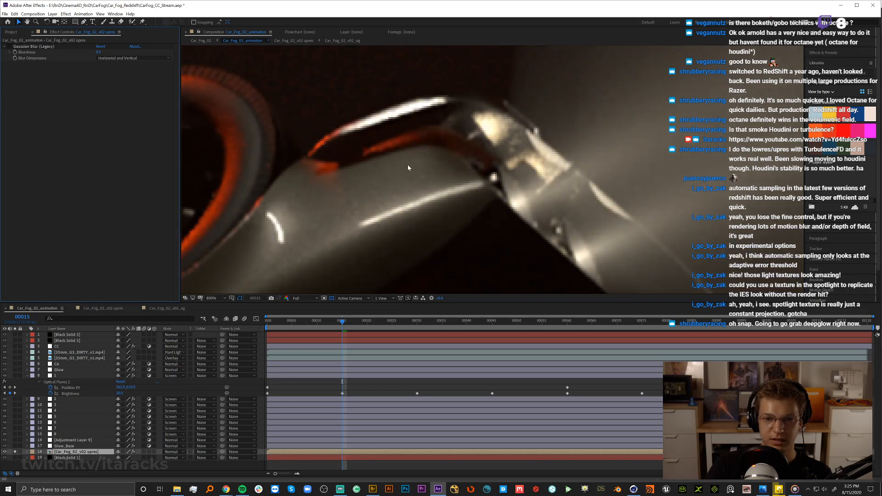
{"action": "left_click", "coordinate": [9, 47]}
{"action": "left_click", "coordinate": [9, 47]}
{"action": "scroll", "coordinate": [525, 171], "scroll_direction": "down", "scroll_amount": 1}
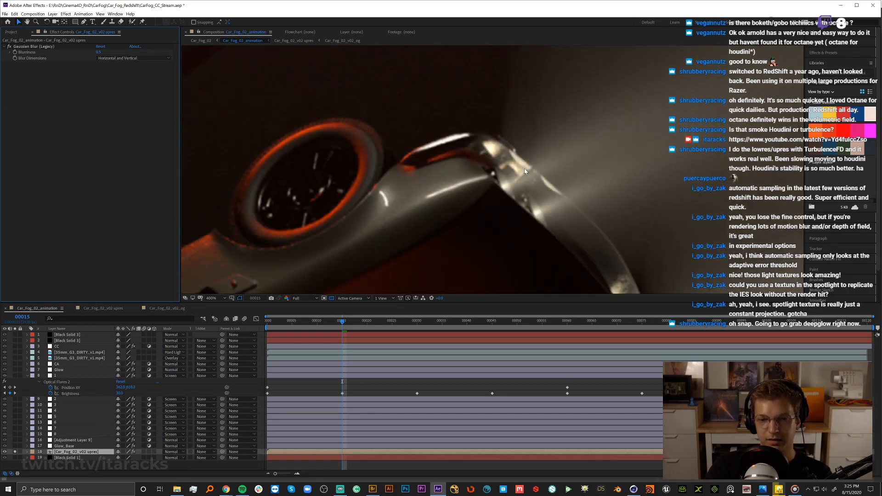
Unsolo the Car_Fog_02_v02 upres layer, clear the layer selection and review the full composite.
{"action": "scroll", "coordinate": [526, 169], "scroll_direction": "down", "scroll_amount": 1}
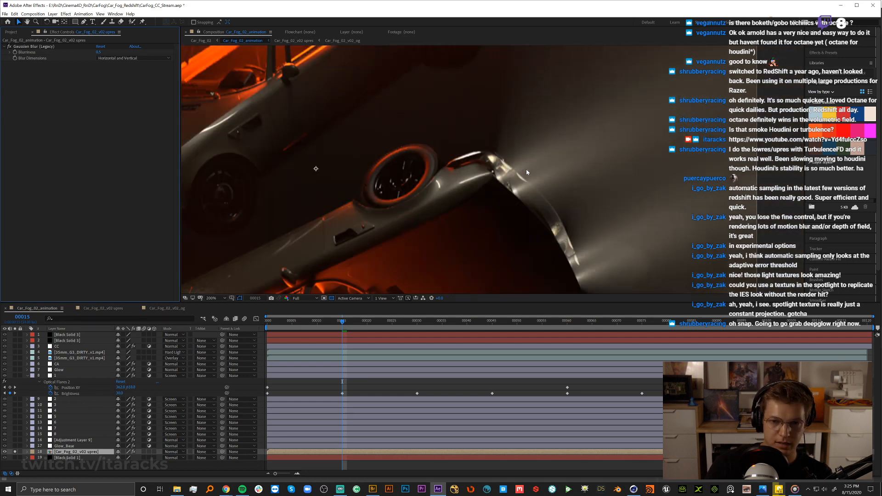
{"action": "scroll", "coordinate": [526, 169], "scroll_direction": "down", "scroll_amount": 1}
{"action": "key", "text": "h"}
{"action": "left_click_drag", "start_coordinate": [426, 181], "coordinate": [495, 166]}
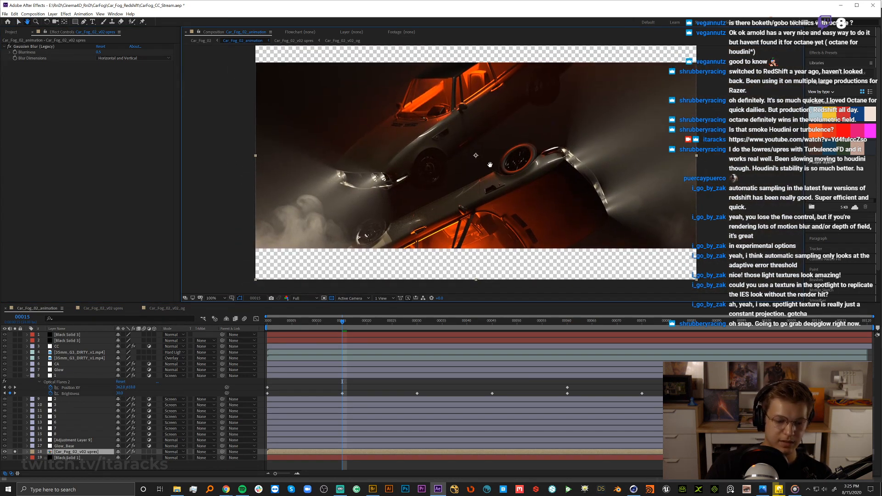
{"action": "key", "text": "v"}
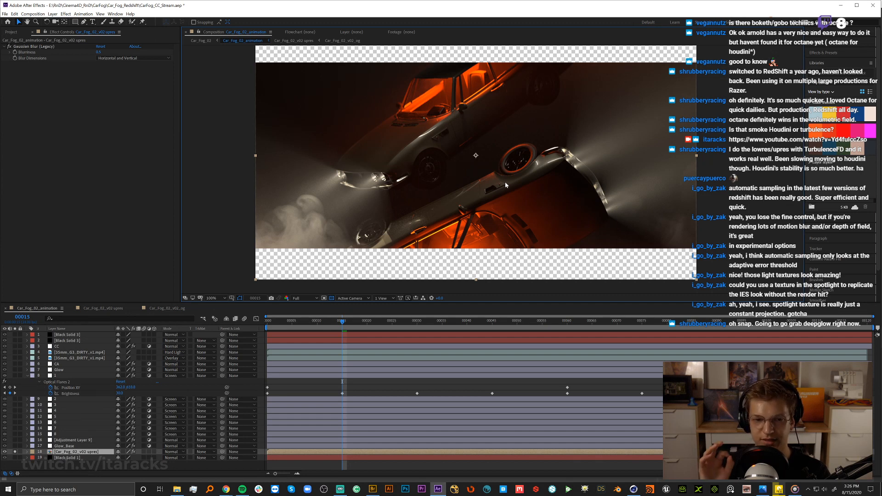
{"action": "left_click", "coordinate": [16, 452]}
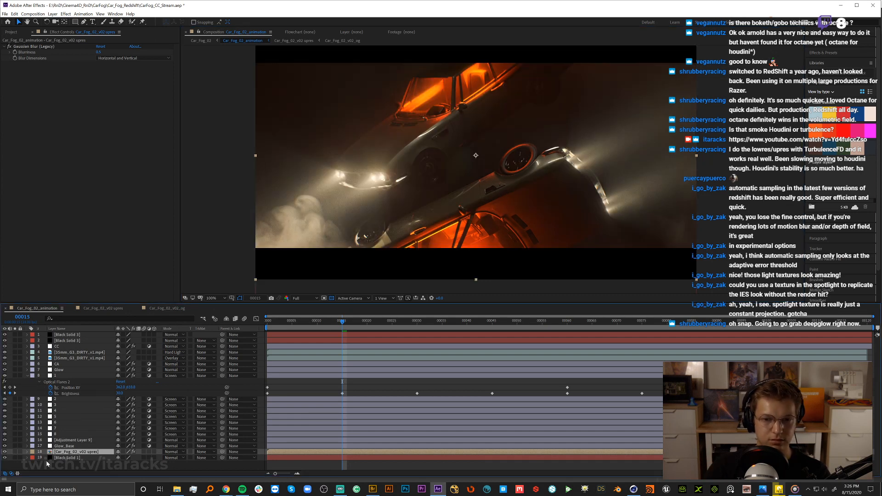
{"action": "left_click", "coordinate": [92, 471]}
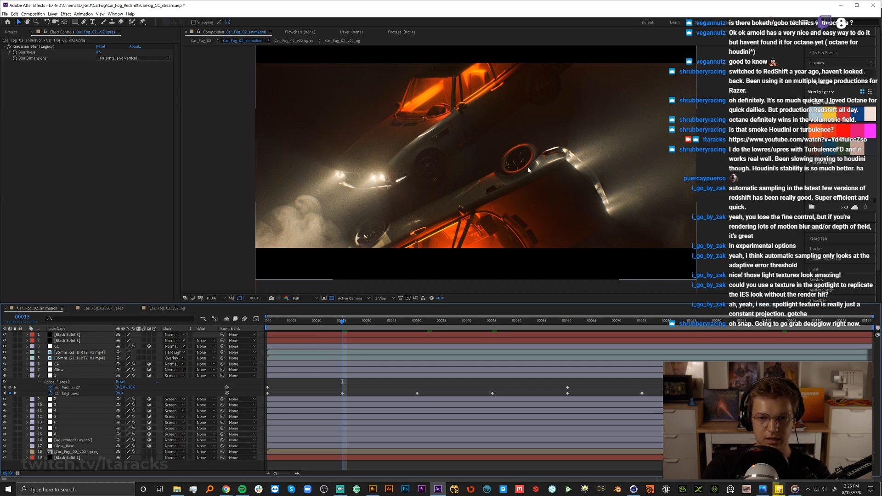
{"action": "scroll", "coordinate": [379, 187], "scroll_direction": "up", "scroll_amount": 2}
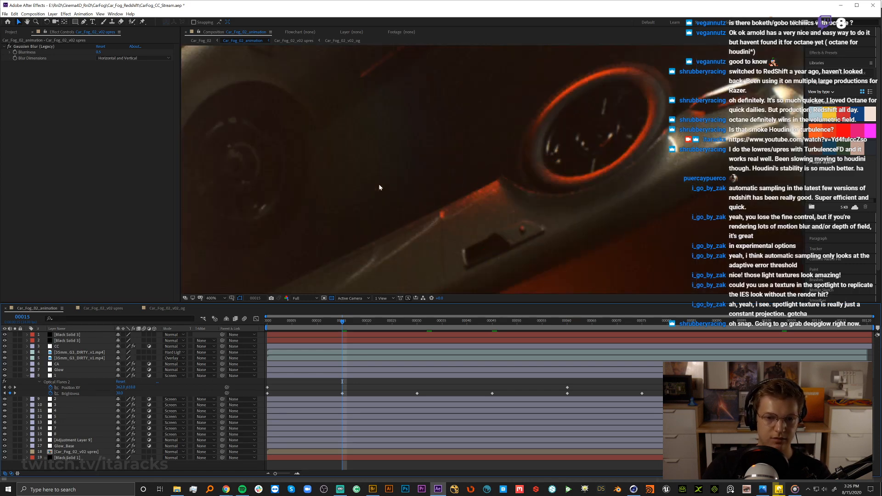
{"action": "scroll", "coordinate": [379, 187], "scroll_direction": "down", "scroll_amount": 2}
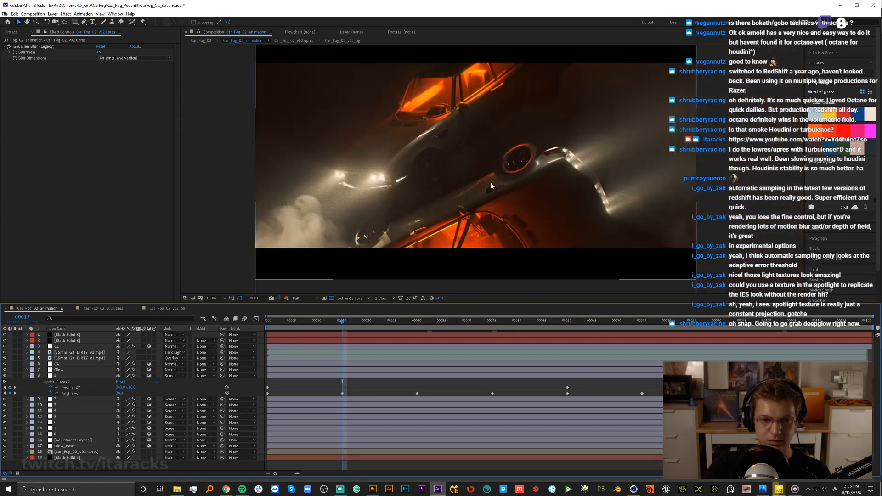
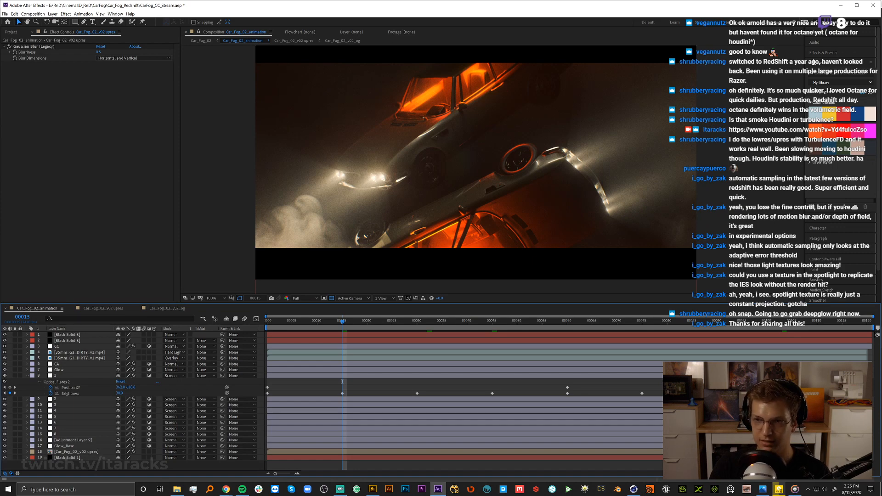
Switch from After Effects to the Car_Fog_02_RS_Stream.c4d scene in Cinema 4D.
{"action": "left_click", "coordinate": [841, 6]}
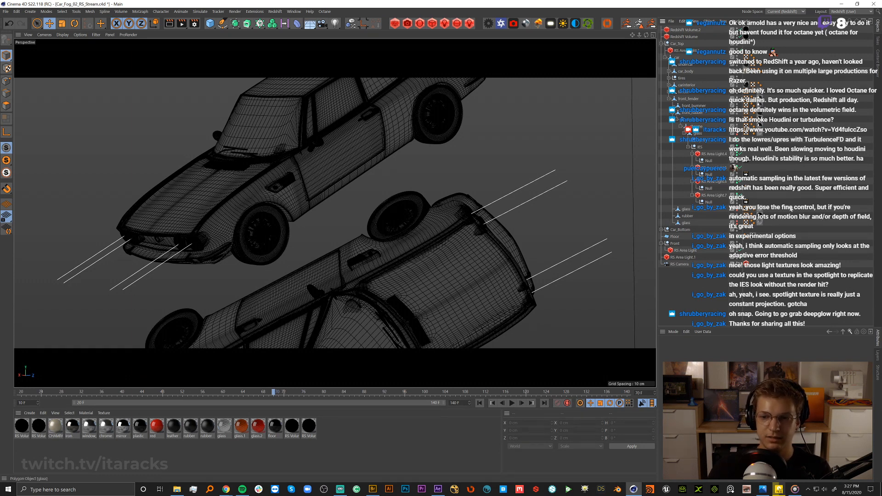
{"action": "left_click_drag", "start_coordinate": [789, 205], "coordinate": [830, 256]}
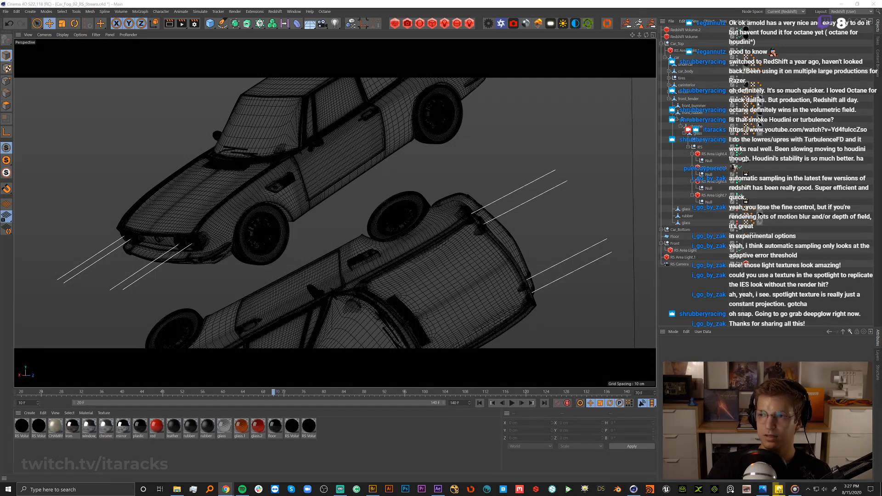
Switch to the portfolio website in Chrome, open its Live Stream page and look through the first stream's video and resources.
{"action": "left_click_drag", "start_coordinate": [398, 495], "coordinate": [338, 0]}
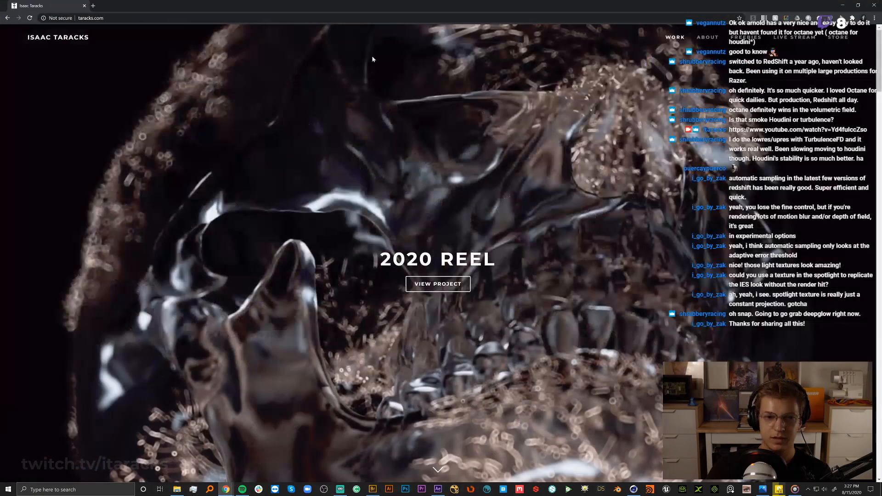
{"action": "left_click", "coordinate": [801, 39]}
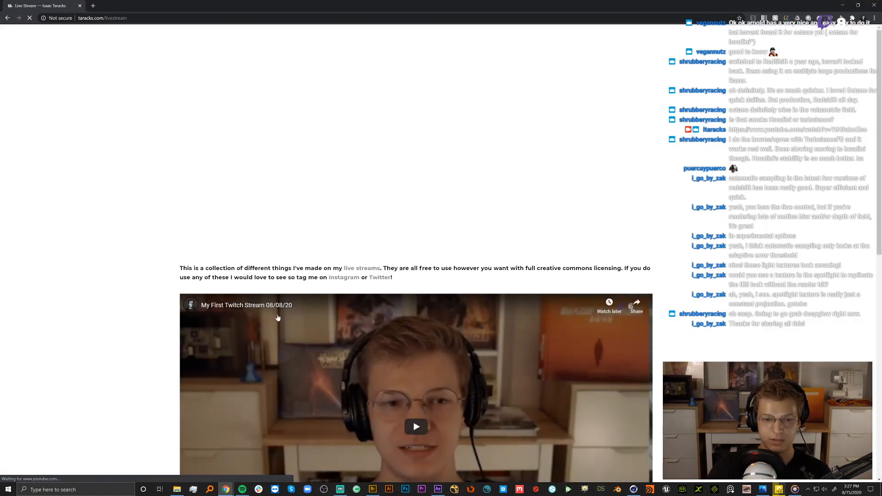
{"action": "scroll", "coordinate": [282, 310], "scroll_direction": "down", "scroll_amount": 5}
{"action": "scroll", "coordinate": [410, 204], "scroll_direction": "up", "scroll_amount": 4}
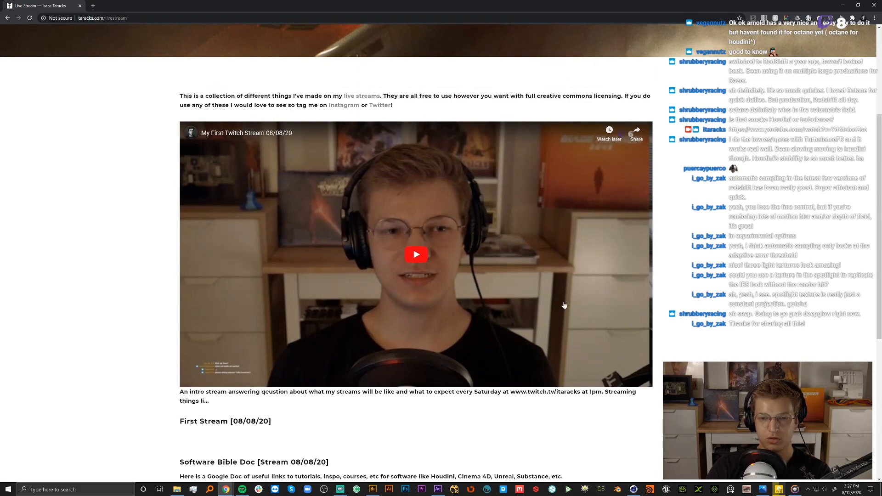
{"action": "scroll", "coordinate": [157, 276], "scroll_direction": "down", "scroll_amount": 3}
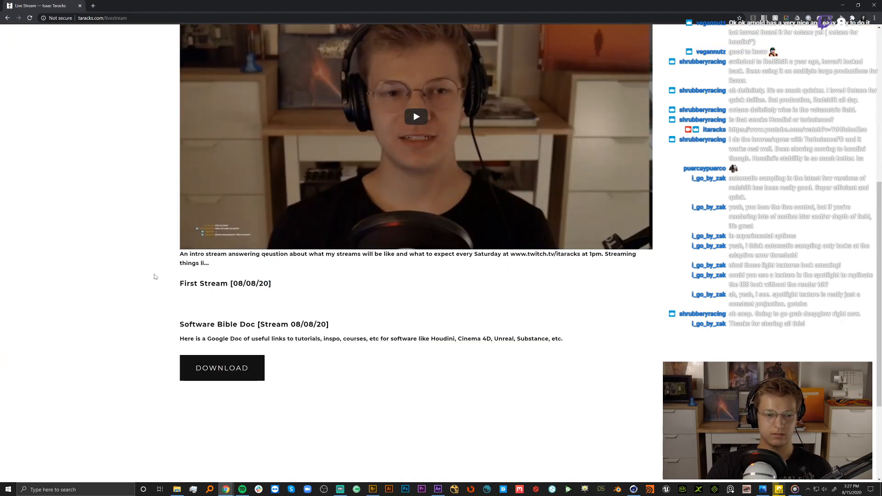
{"action": "scroll", "coordinate": [207, 251], "scroll_direction": "up", "scroll_amount": 3}
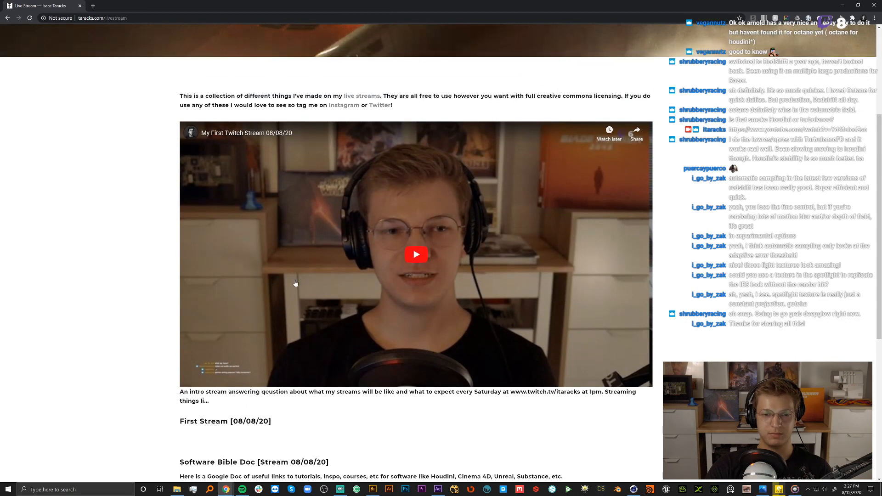
{"action": "scroll", "coordinate": [298, 231], "scroll_direction": "down", "scroll_amount": 4}
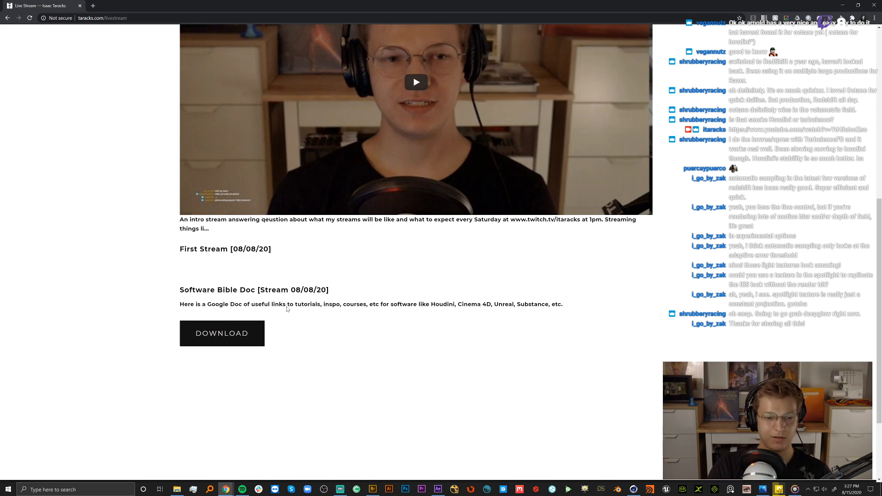
Open the Software Bible document from the Live Stream page and skim its Houdini link lists.
{"action": "left_click", "coordinate": [238, 338]}
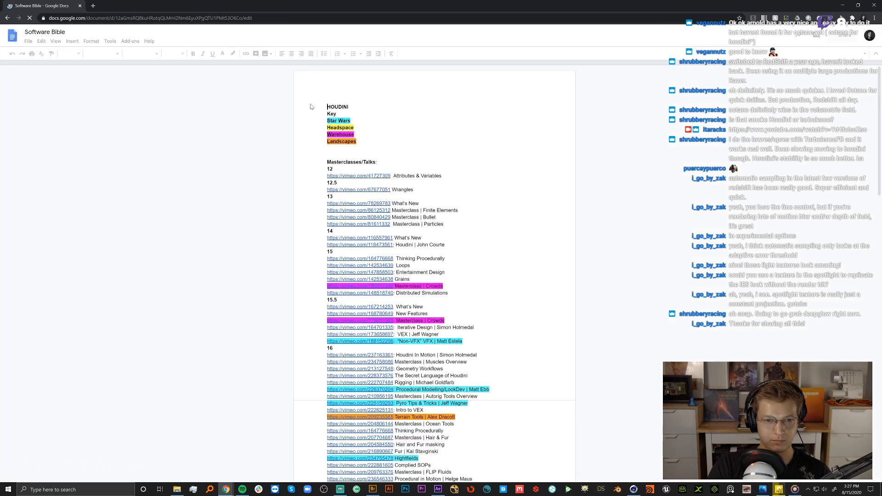
{"action": "scroll", "coordinate": [515, 342], "scroll_direction": "down", "scroll_amount": 16}
{"action": "scroll", "coordinate": [515, 342], "scroll_direction": "down", "scroll_amount": 8}
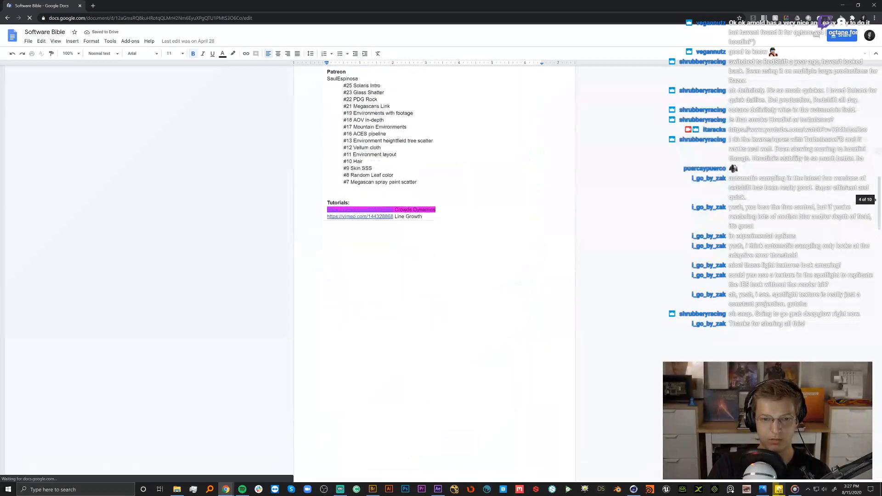
{"action": "scroll", "coordinate": [515, 342], "scroll_direction": "up", "scroll_amount": 12}
{"action": "scroll", "coordinate": [435, 274], "scroll_direction": "up", "scroll_amount": 20}
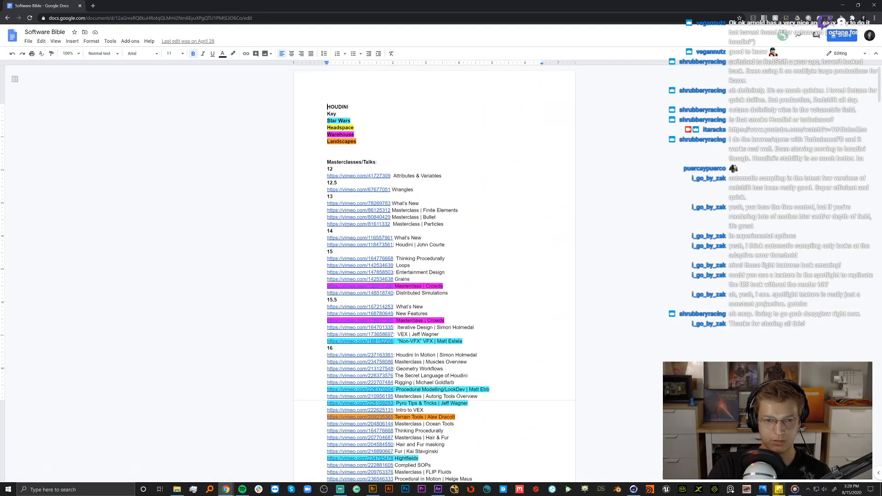
{"action": "scroll", "coordinate": [434, 274], "scroll_direction": "down", "scroll_amount": 20}
{"action": "scroll", "coordinate": [435, 274], "scroll_direction": "down", "scroll_amount": 15}
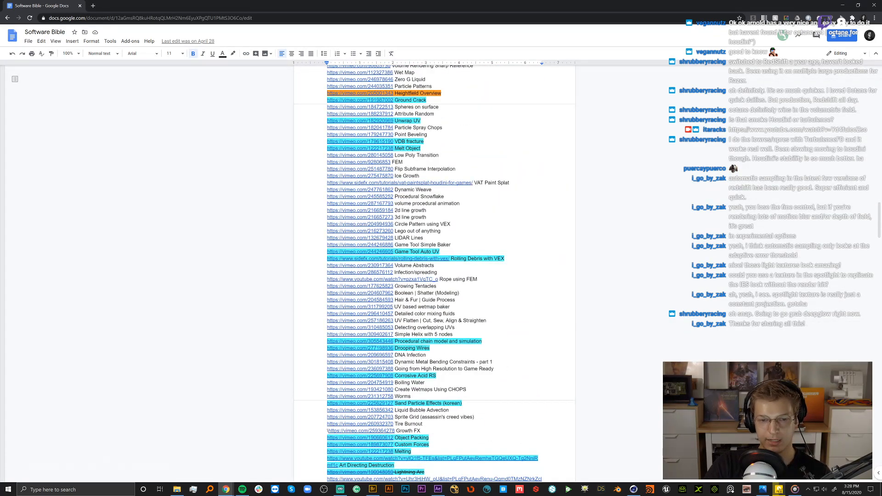
Search the Software Bible for "pyro" and review the highlighted matches back to the start of the document.
{"action": "left_click", "coordinate": [440, 203]}
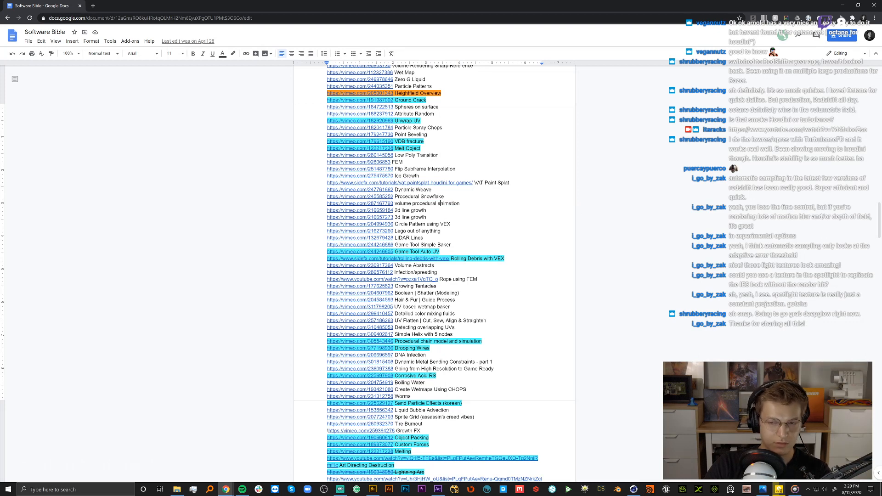
{"action": "key", "text": "ctrl+f"}
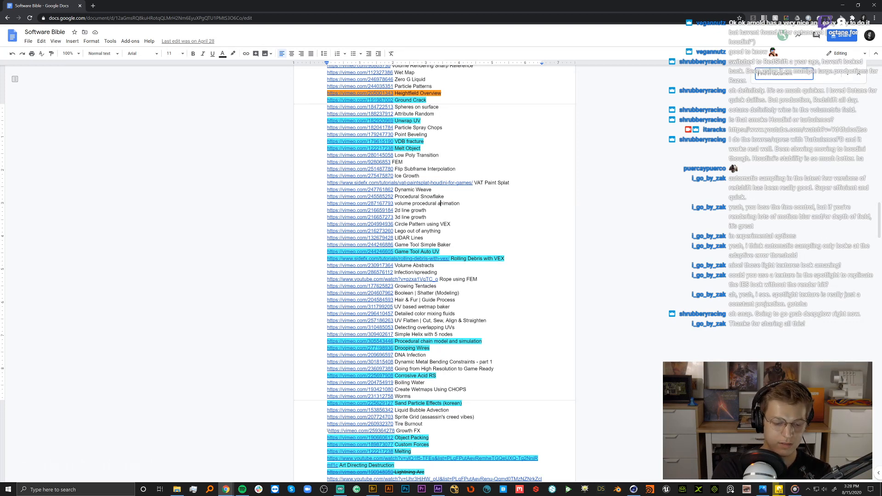
{"action": "type", "text": "pyro"}
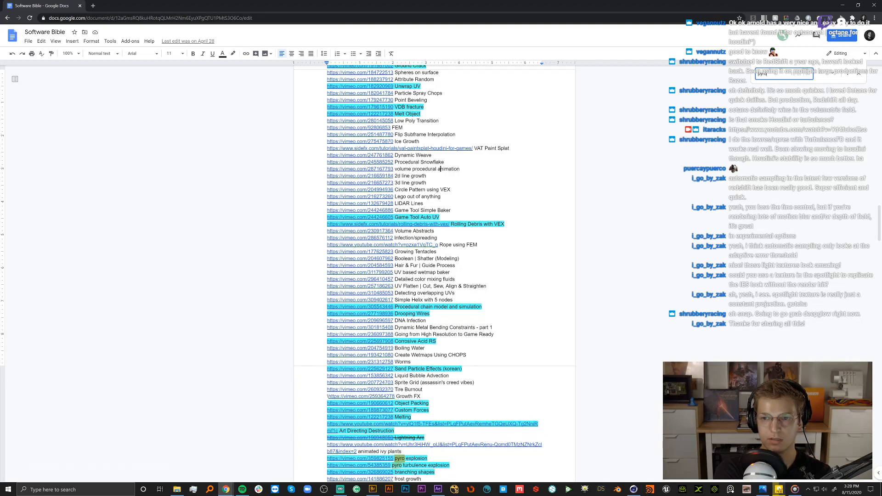
{"action": "scroll", "coordinate": [576, 216], "scroll_direction": "down", "scroll_amount": 5}
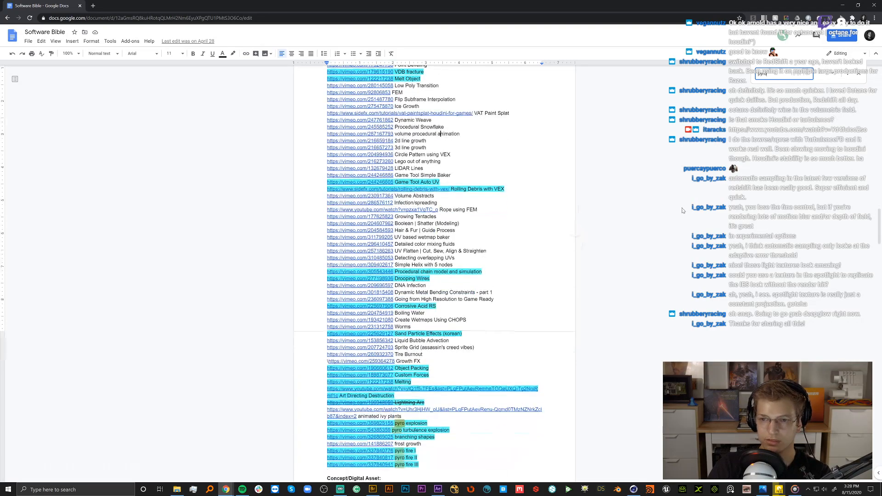
{"action": "scroll", "coordinate": [682, 210], "scroll_direction": "down", "scroll_amount": 8}
{"action": "scroll", "coordinate": [683, 211], "scroll_direction": "up", "scroll_amount": 13}
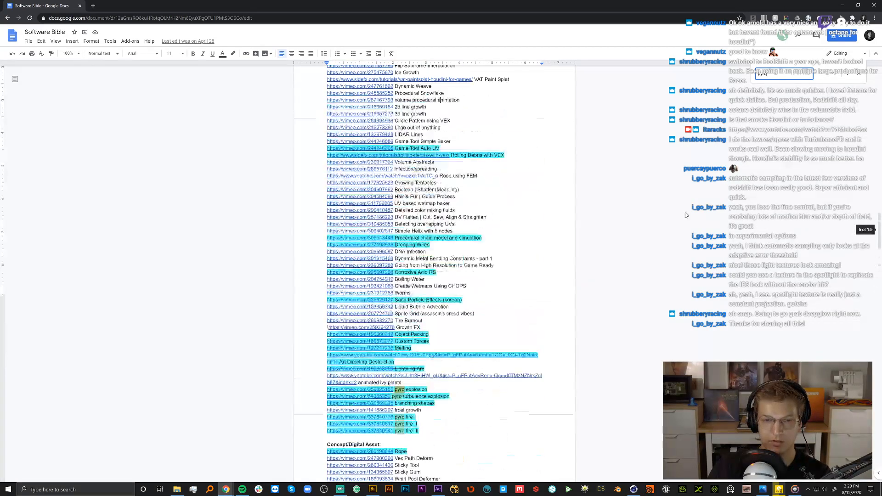
{"action": "left_click", "coordinate": [684, 212]}
{"action": "scroll", "coordinate": [577, 291], "scroll_direction": "up", "scroll_amount": 20}
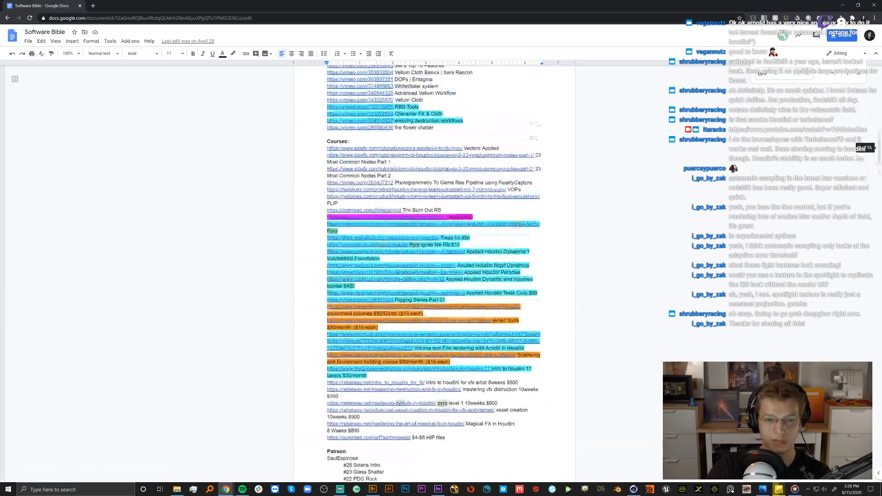
{"action": "scroll", "coordinate": [435, 276], "scroll_direction": "up", "scroll_amount": 6}
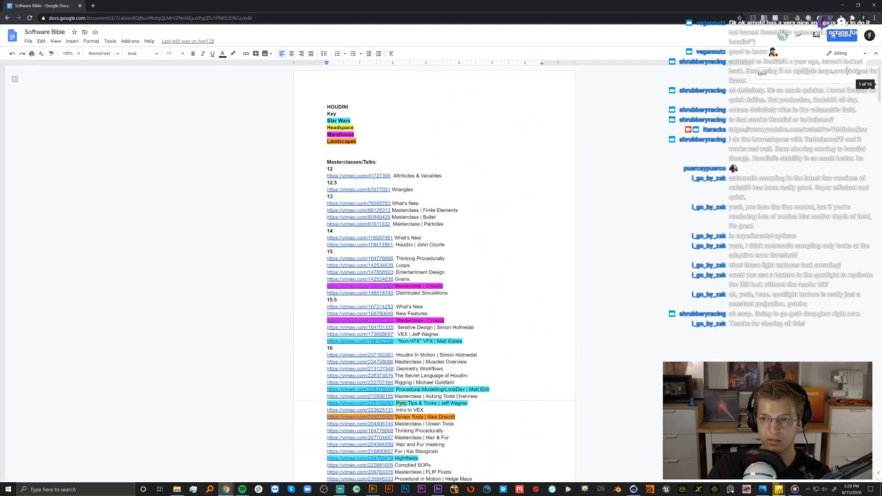
Browse the Software Bible's sections from Houdini and Cinema 4D through ZBrush, Nuke, Unreal 4, MOI 3D and Substance to Drawing/Concepting.
{"action": "scroll", "coordinate": [643, 247], "scroll_direction": "down", "scroll_amount": 20}
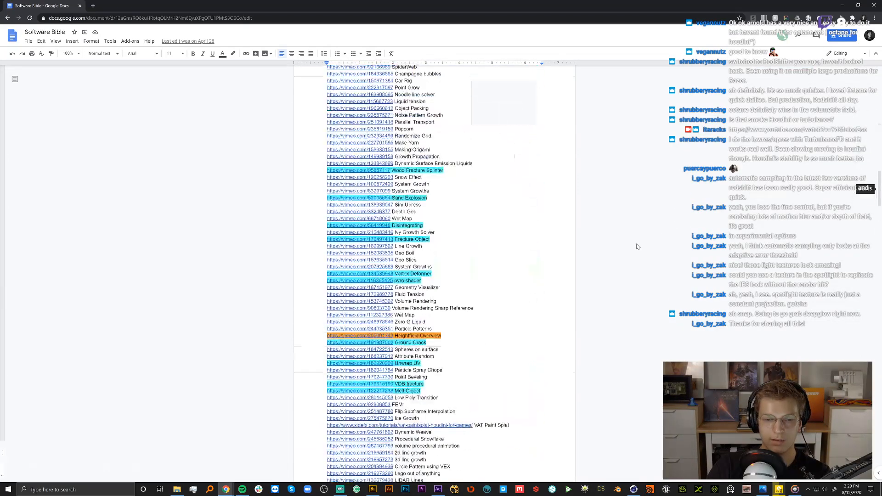
{"action": "scroll", "coordinate": [637, 247], "scroll_direction": "down", "scroll_amount": 20}
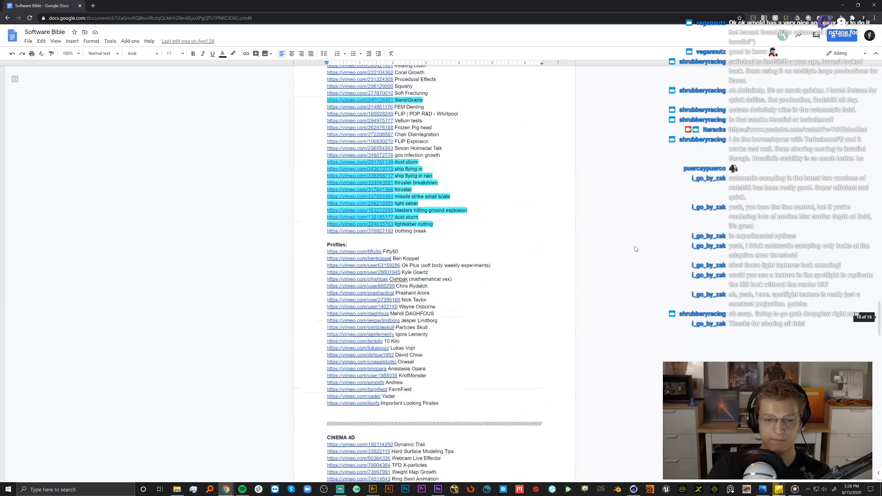
{"action": "scroll", "coordinate": [636, 248], "scroll_direction": "down", "scroll_amount": 5}
{"action": "scroll", "coordinate": [435, 275], "scroll_direction": "down", "scroll_amount": 5}
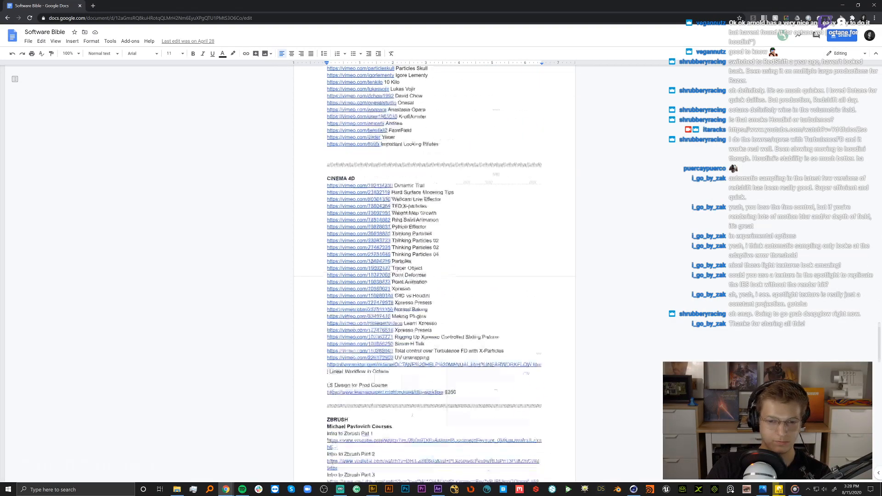
{"action": "scroll", "coordinate": [435, 275], "scroll_direction": "up", "scroll_amount": 4}
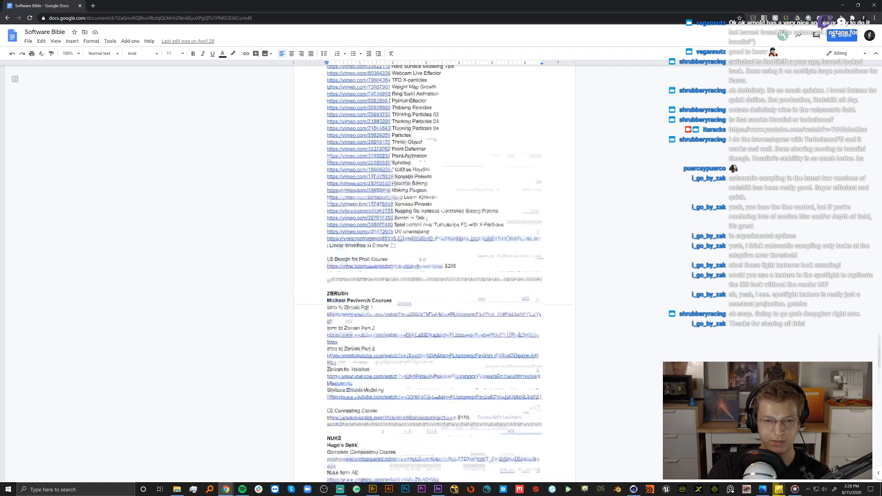
{"action": "scroll", "coordinate": [435, 275], "scroll_direction": "down", "scroll_amount": 5}
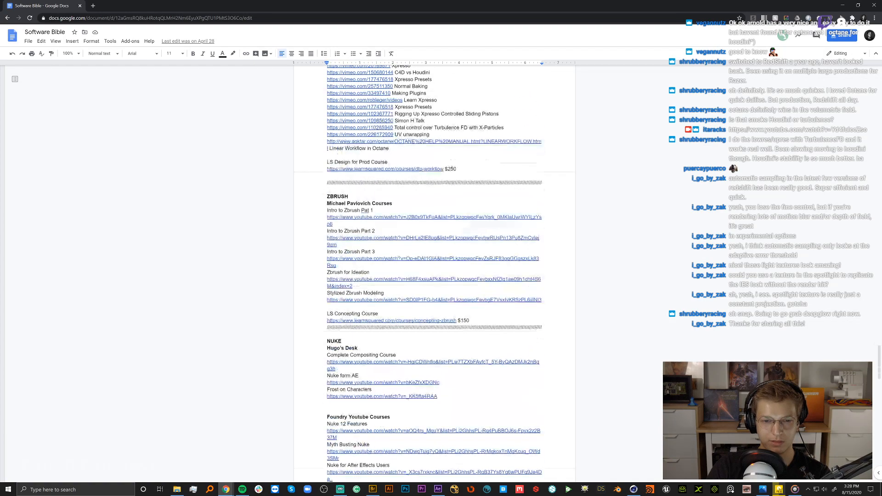
{"action": "scroll", "coordinate": [435, 275], "scroll_direction": "down", "scroll_amount": 1}
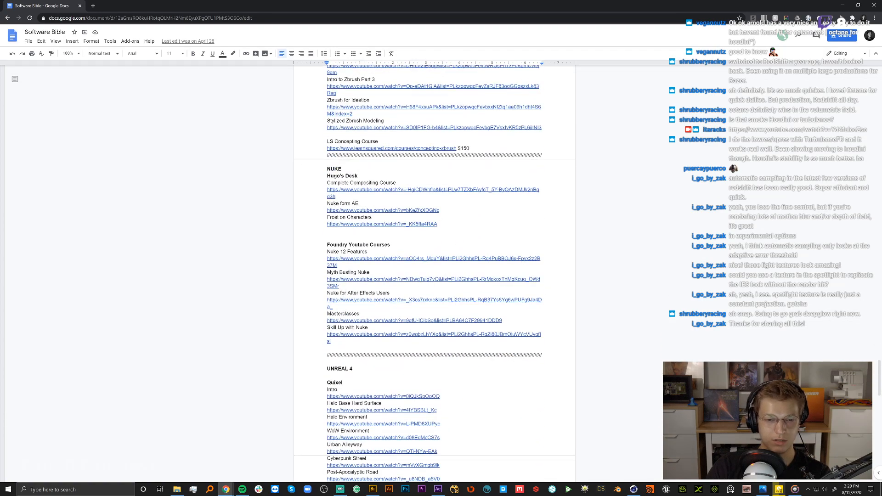
{"action": "scroll", "coordinate": [435, 275], "scroll_direction": "down", "scroll_amount": 2}
{"action": "scroll", "coordinate": [434, 275], "scroll_direction": "down", "scroll_amount": 6}
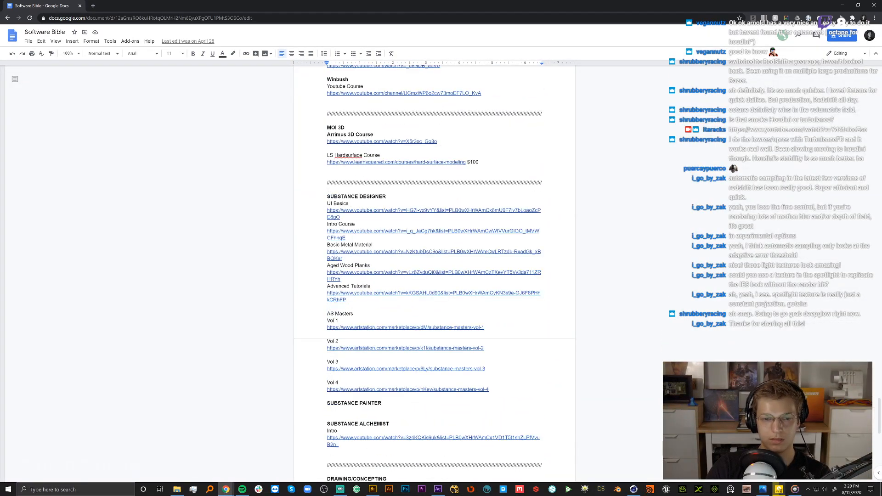
{"action": "scroll", "coordinate": [435, 275], "scroll_direction": "down", "scroll_amount": 3}
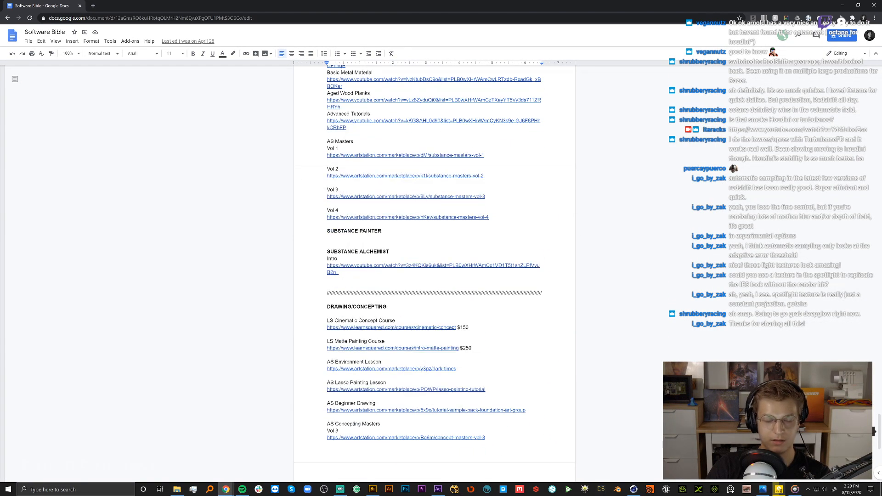
{"action": "scroll", "coordinate": [434, 275], "scroll_direction": "down", "scroll_amount": 2}
Return to the start of the Software Bible and examine the Houdini Courses and Patreon lists, including the HIP files entry.
{"action": "scroll", "coordinate": [569, 271], "scroll_direction": "up", "scroll_amount": 5}
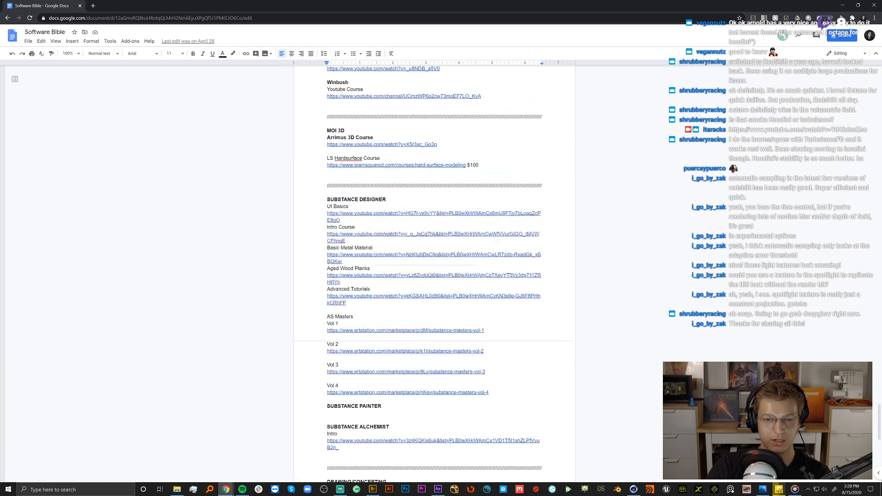
{"action": "scroll", "coordinate": [435, 274], "scroll_direction": "up", "scroll_amount": 10}
{"action": "scroll", "coordinate": [435, 275], "scroll_direction": "up", "scroll_amount": 20}
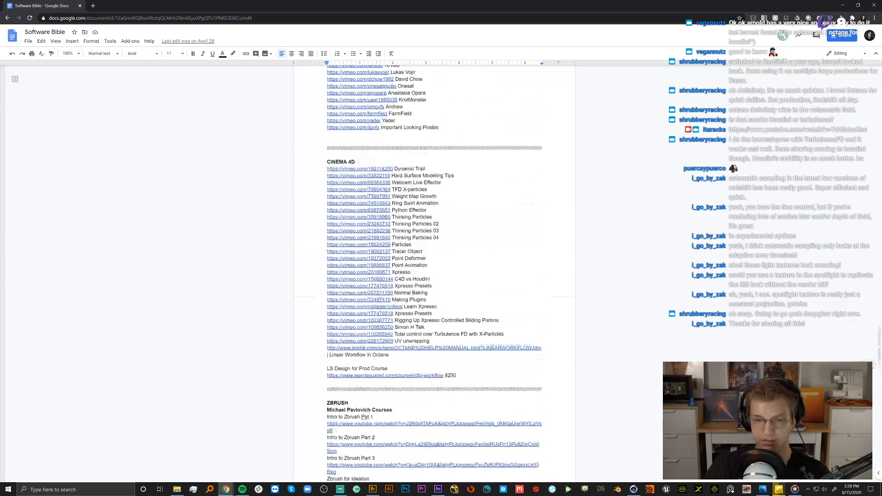
{"action": "scroll", "coordinate": [435, 275], "scroll_direction": "up", "scroll_amount": 20}
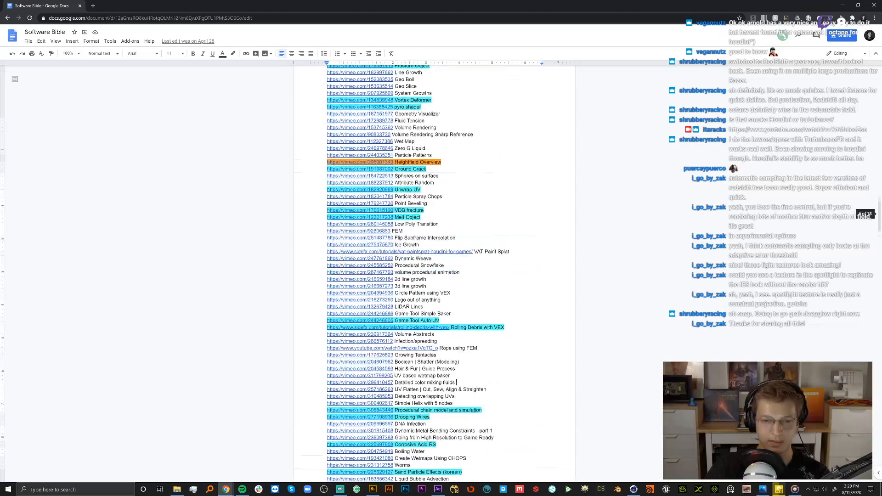
{"action": "scroll", "coordinate": [434, 275], "scroll_direction": "up", "scroll_amount": 10}
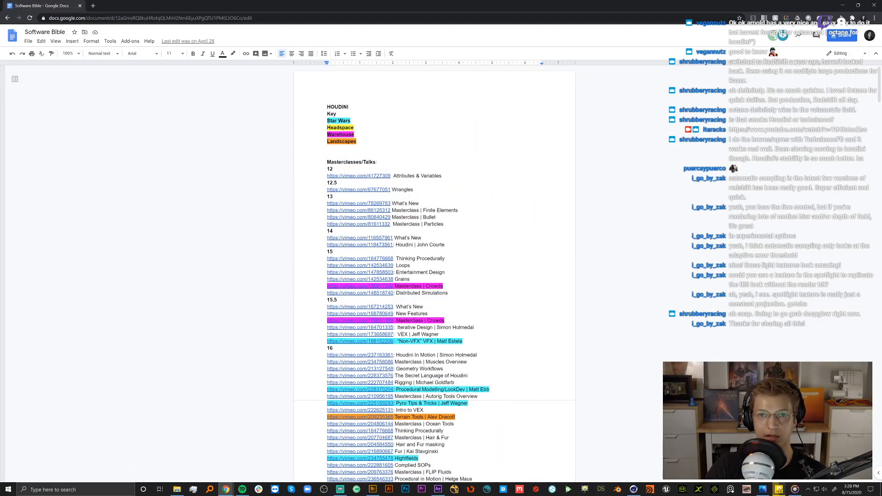
{"action": "scroll", "coordinate": [435, 275], "scroll_direction": "down", "scroll_amount": 15}
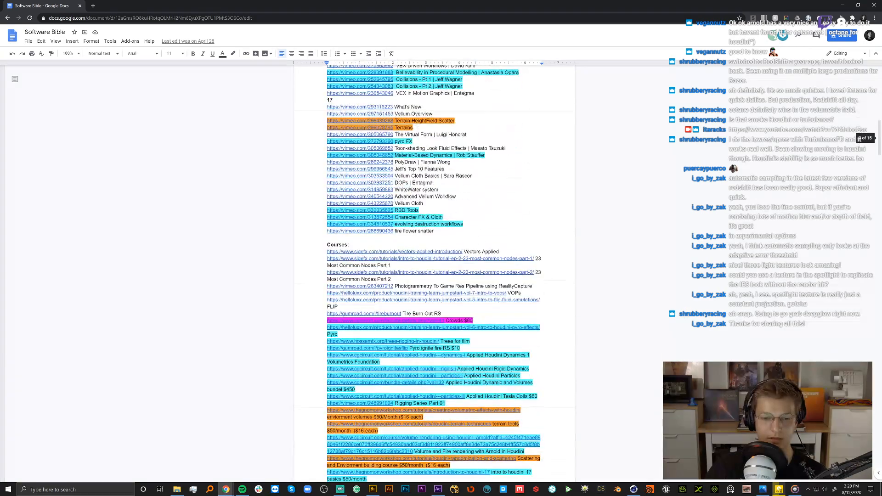
{"action": "scroll", "coordinate": [435, 275], "scroll_direction": "down", "scroll_amount": 6}
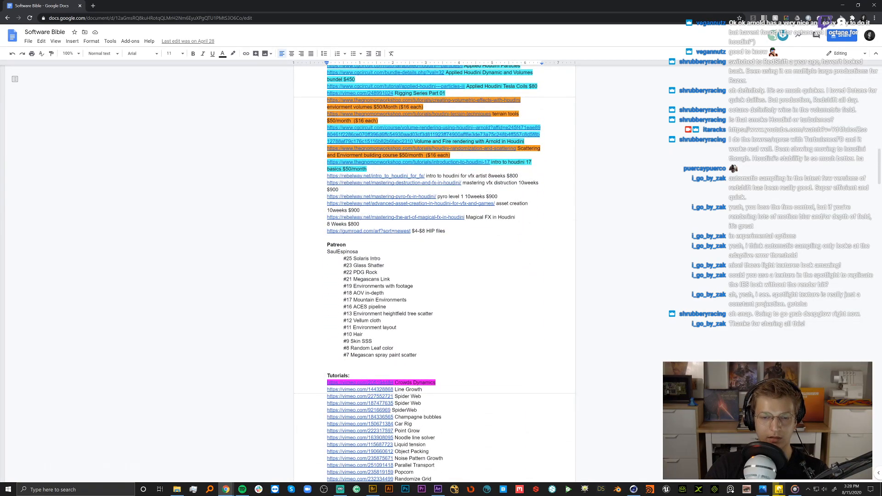
{"action": "left_click", "coordinate": [445, 231]}
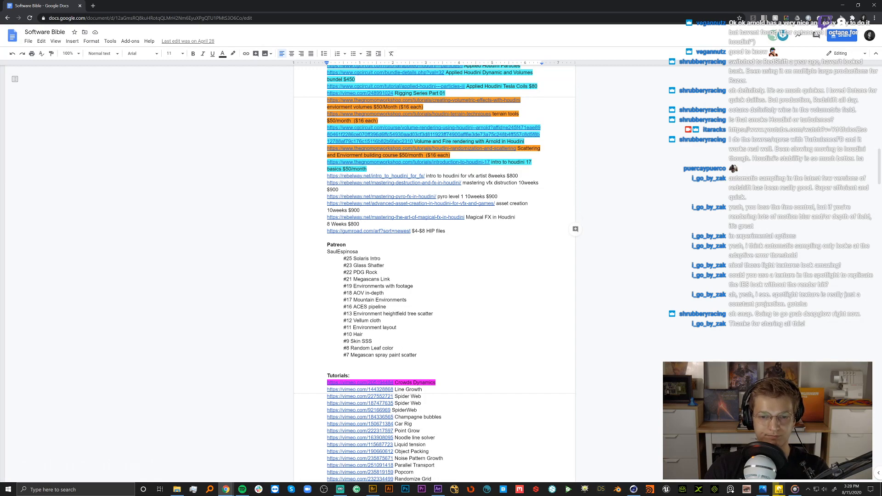
Go back to the Live Stream page and start playing the embedded "My First Twitch Stream 08/08/20" video.
{"action": "left_click", "coordinate": [8, 18]}
{"action": "scroll", "coordinate": [269, 227], "scroll_direction": "up", "scroll_amount": 5}
{"action": "scroll", "coordinate": [270, 227], "scroll_direction": "down", "scroll_amount": 2}
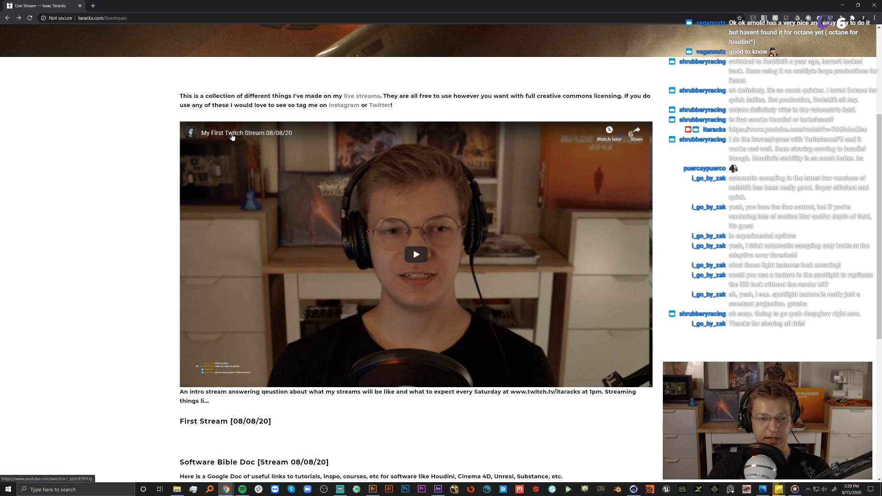
{"action": "left_click", "coordinate": [127, 22]}
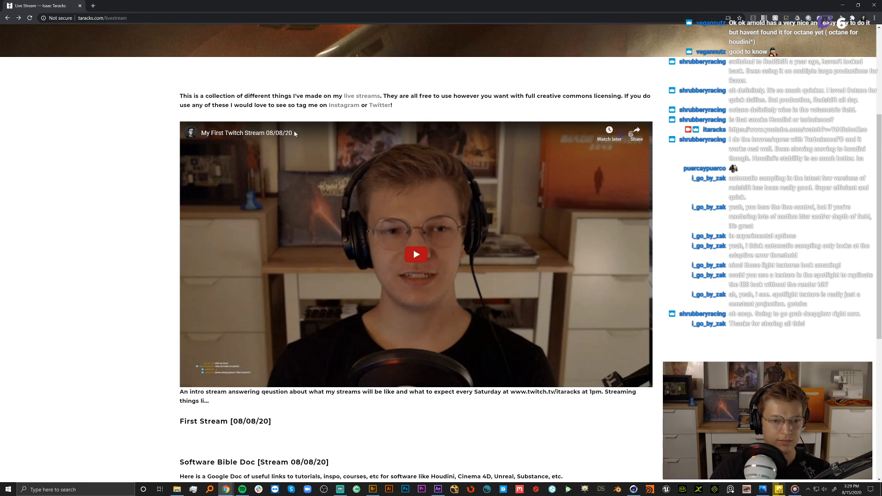
{"action": "left_click", "coordinate": [265, 138]}
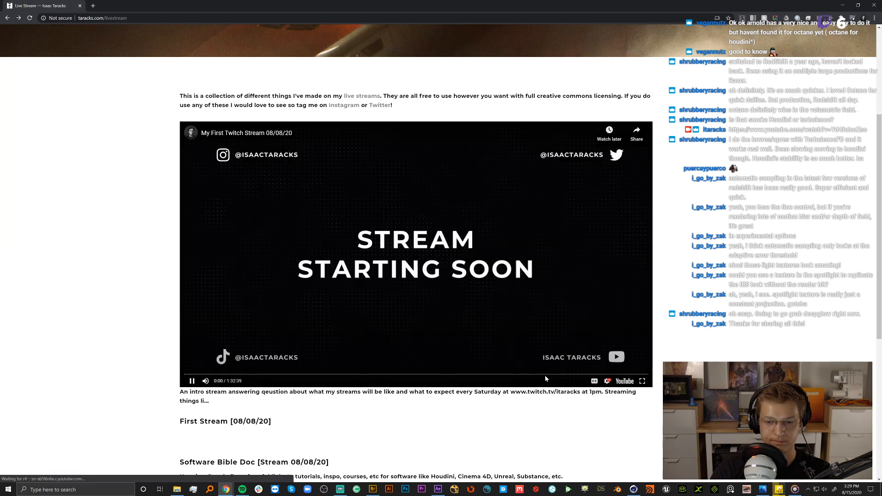
Open the embedded "My First Twitch Stream 08/08/20" video on YouTube, pause it, and view its channel's list of uploaded videos.
{"action": "left_click", "coordinate": [494, 296]}
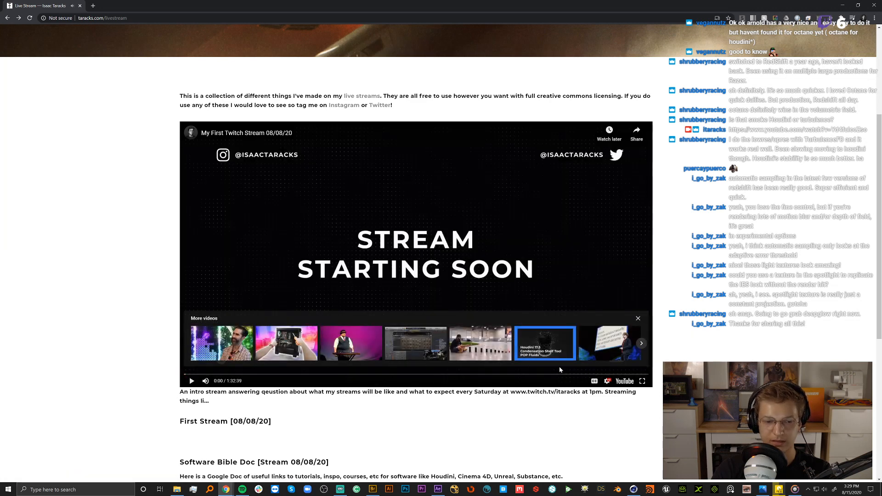
{"action": "left_click", "coordinate": [625, 381]}
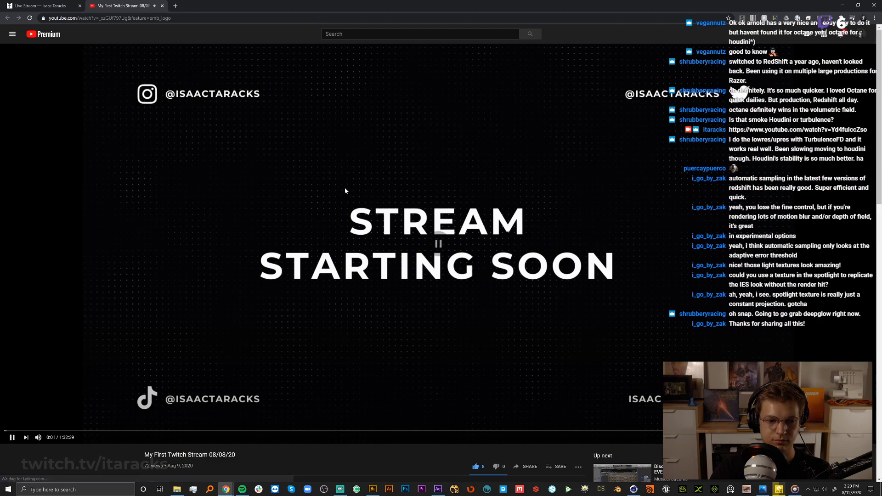
{"action": "left_click", "coordinate": [346, 191]}
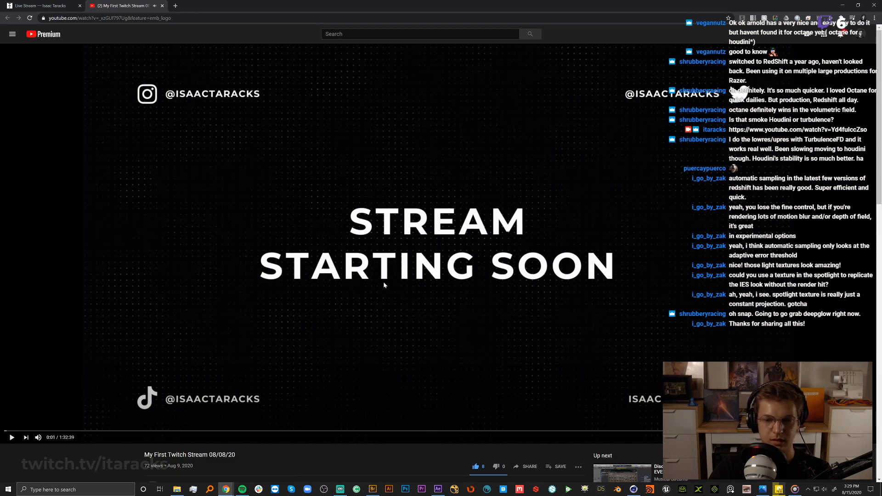
{"action": "scroll", "coordinate": [383, 282], "scroll_direction": "down", "scroll_amount": 5}
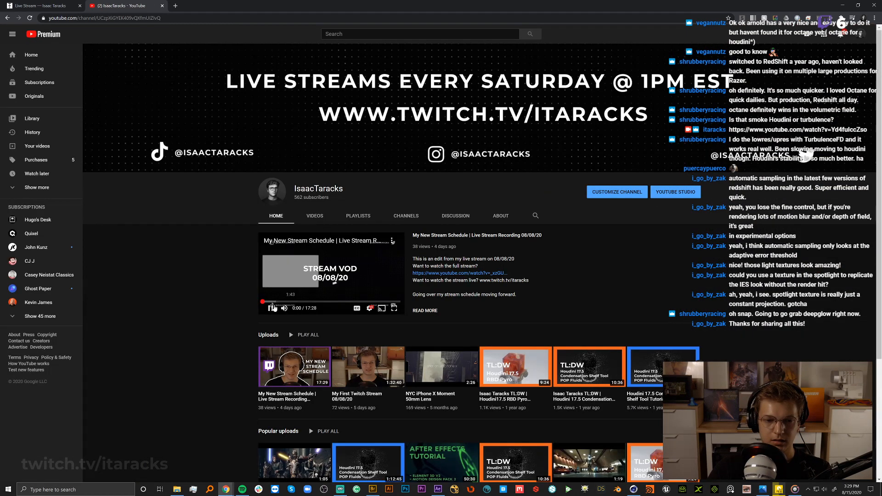
{"action": "left_click", "coordinate": [315, 216]}
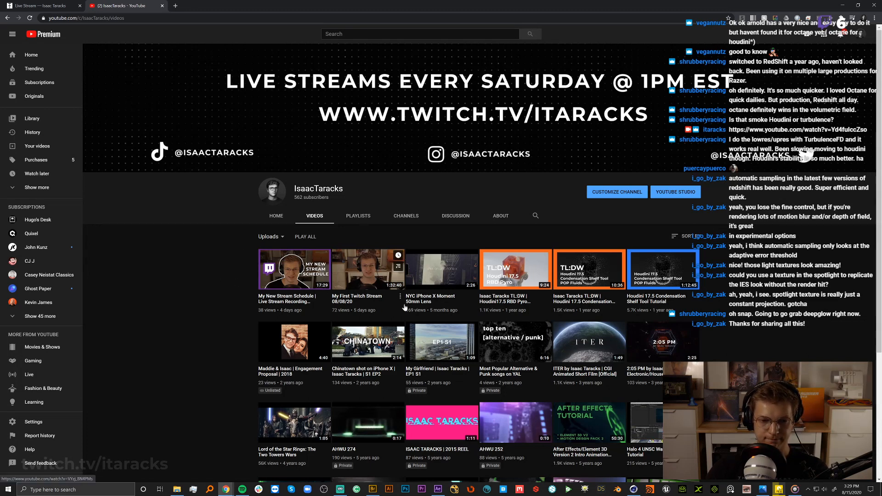
Load the streamer's own Twitch channel page in place of the Live Stream page and pause its live player.
{"action": "left_click", "coordinate": [41, 6]}
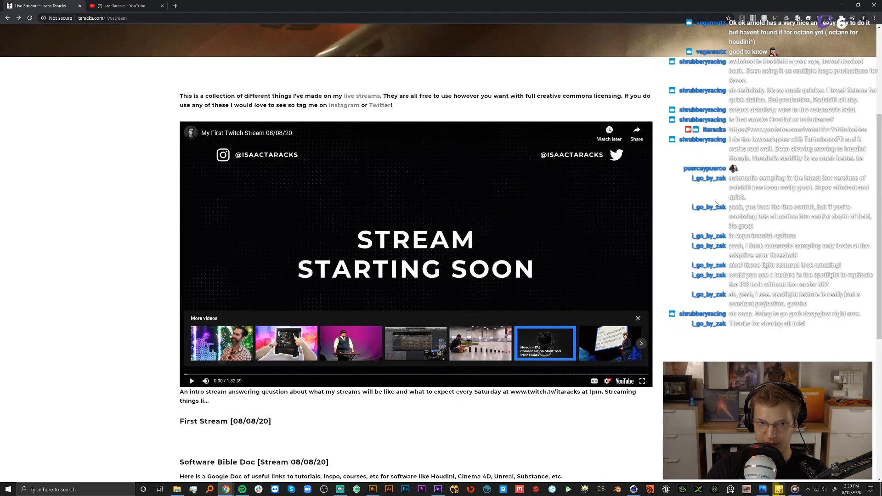
{"action": "key", "text": "ctrl+l"}
{"action": "type", "text": "twitch"}
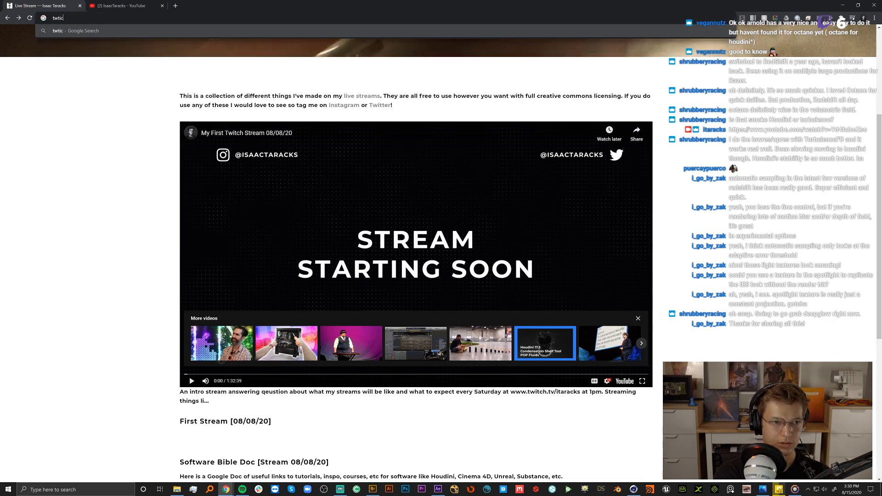
{"action": "key", "text": "BackSpace"}
{"action": "key", "text": "BackSpace"}
{"action": "key", "text": "BackSpace"}
{"action": "key", "text": "BackSpace"}
{"action": "key", "text": "BackSpace"}
{"action": "type", "text": "twitch"}
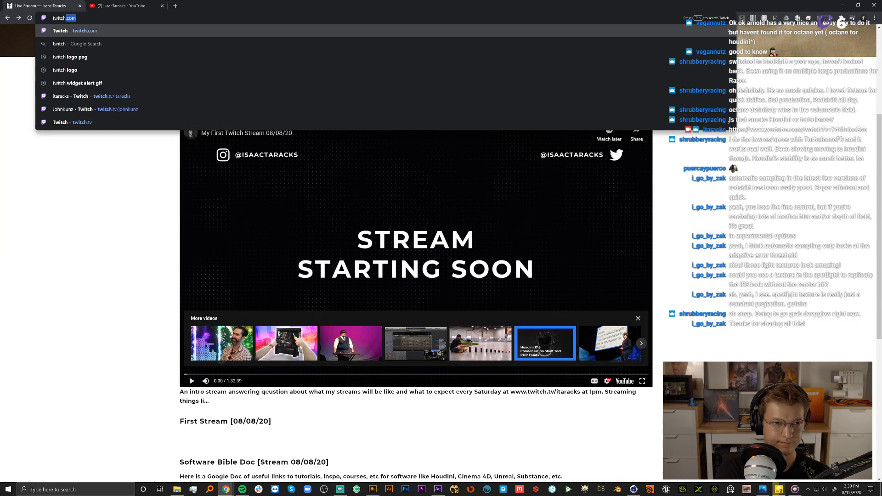
{"action": "key", "text": "Down"}
{"action": "key", "text": "Down"}
{"action": "key", "text": "Down"}
{"action": "key", "text": "Down"}
{"action": "key", "text": "Down"}
{"action": "key", "text": "Return"}
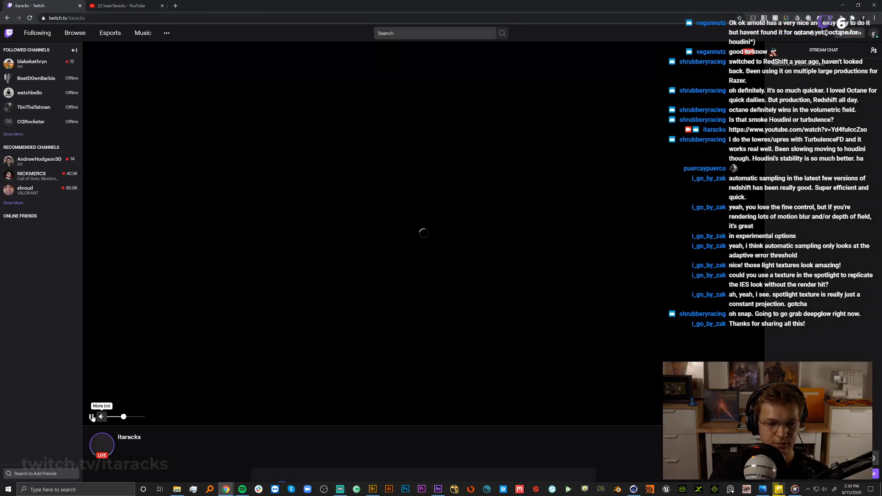
{"action": "left_click", "coordinate": [92, 417]}
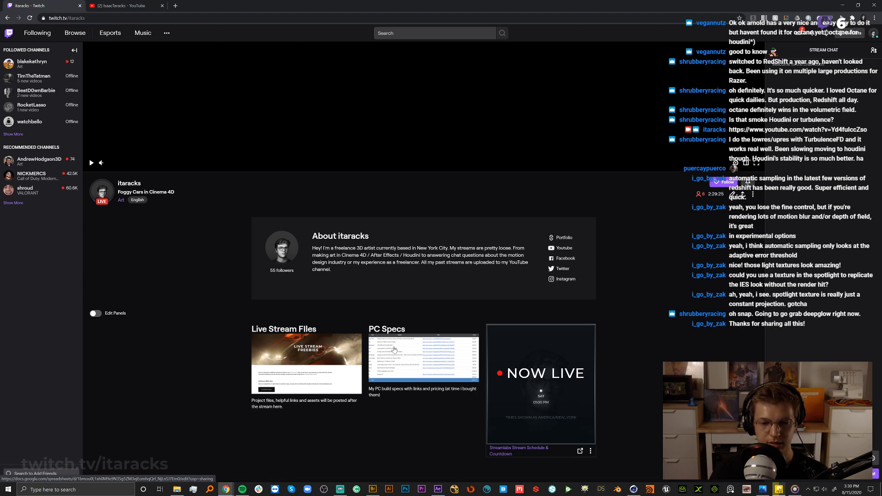
View the PC Specs spreadsheet linked on the Twitch page, and close the browser to return to Cinema 4D.
{"action": "left_click", "coordinate": [405, 360]}
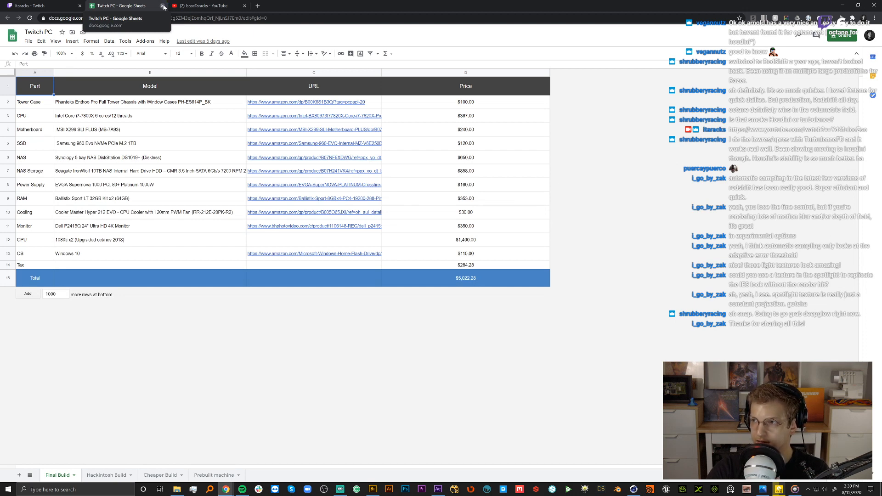
{"action": "left_click", "coordinate": [37, 6]}
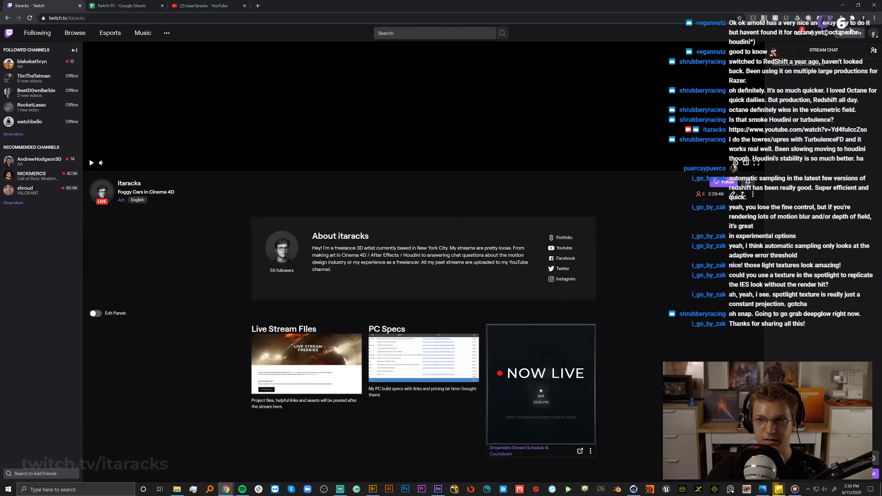
{"action": "left_click", "coordinate": [873, 6]}
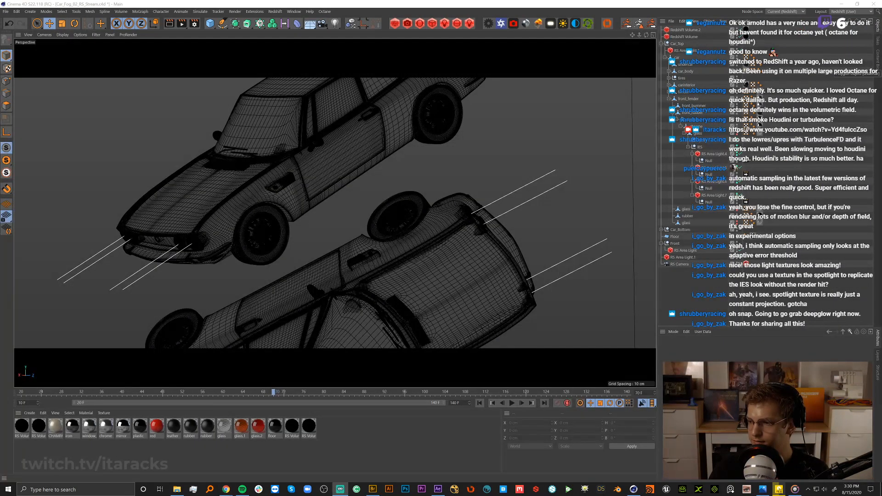